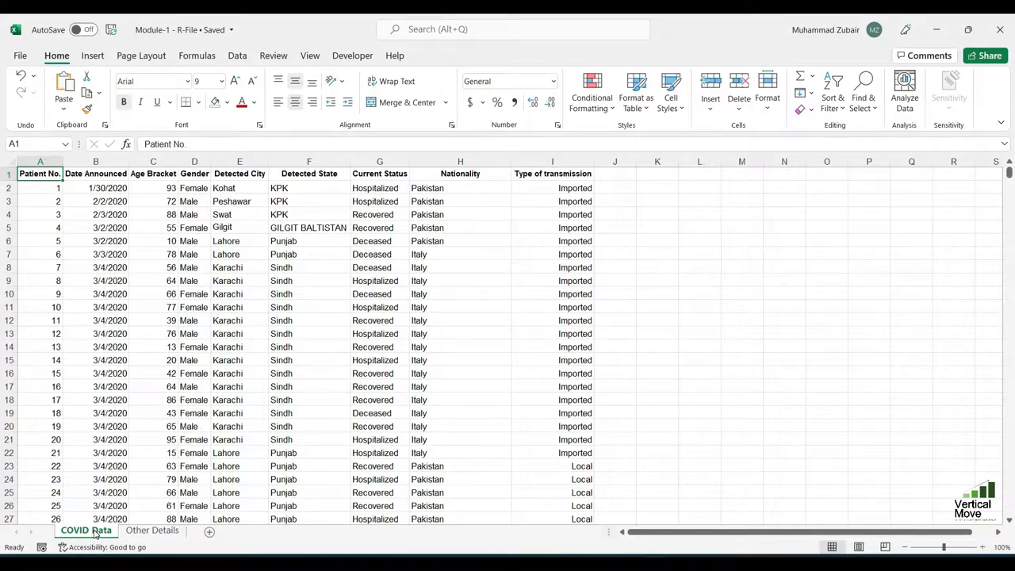
- Look at the Other Details worksheet and return to the COVID Data worksheet
click(152, 531)
click(102, 531)
click(146, 531)
click(101, 531)
click(90, 57)
click(141, 56)
click(211, 57)
click(237, 56)
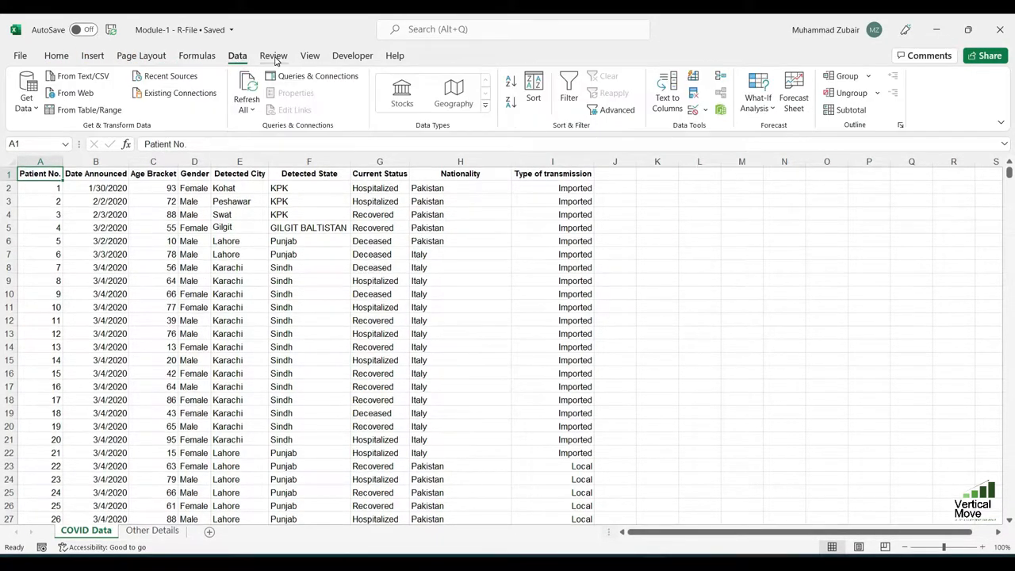
click(273, 57)
click(310, 56)
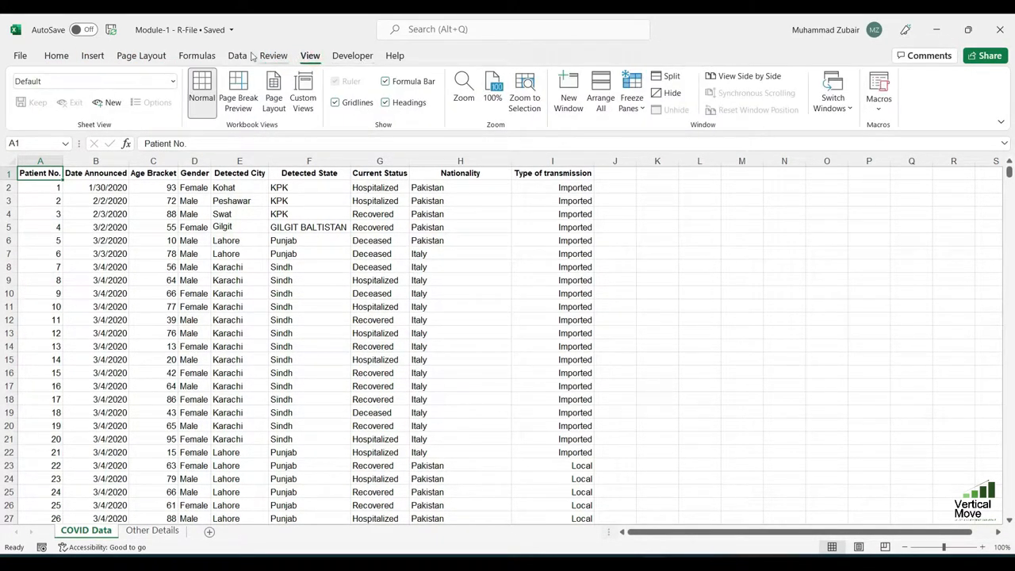
click(57, 57)
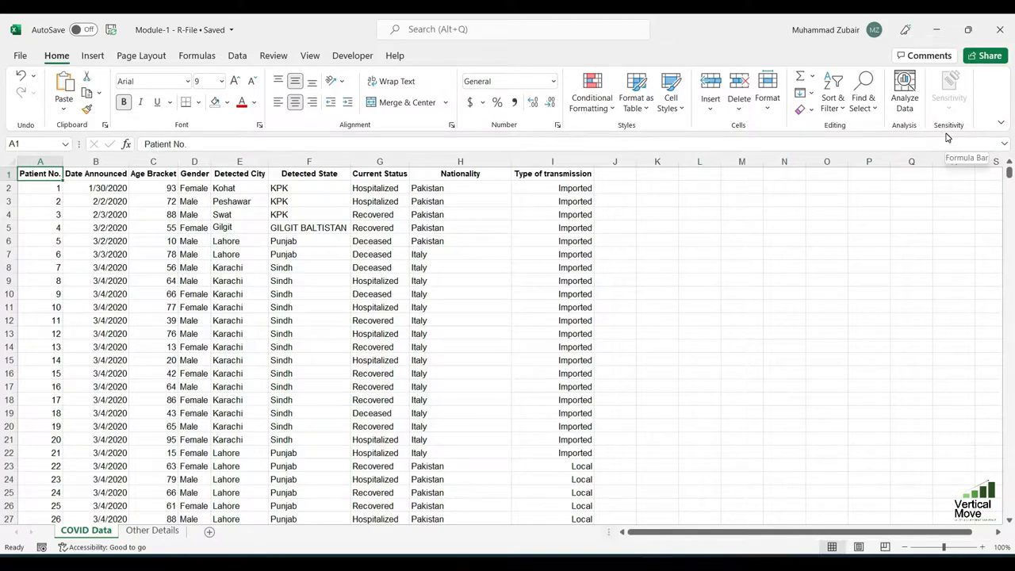
click(93, 55)
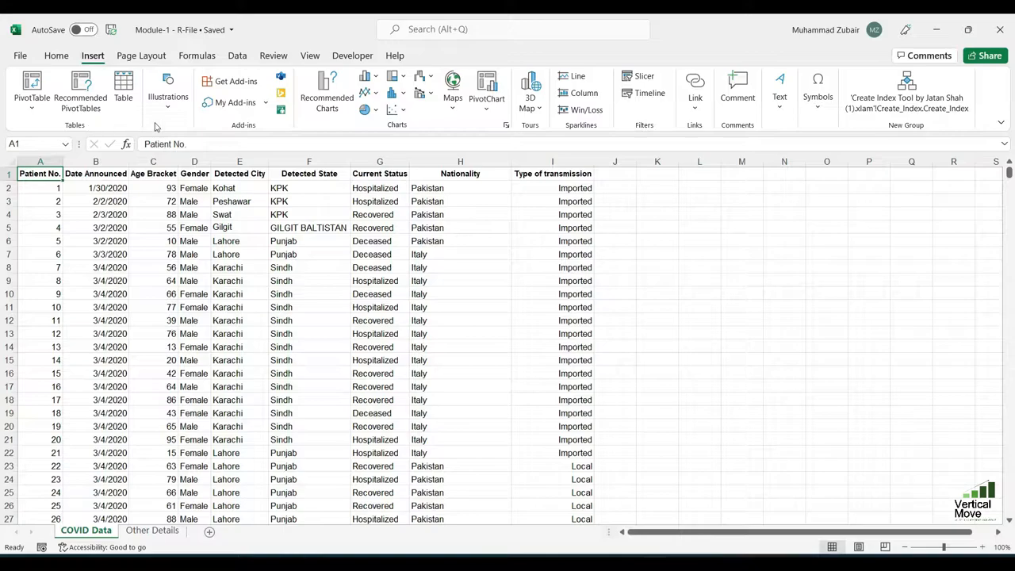
click(141, 55)
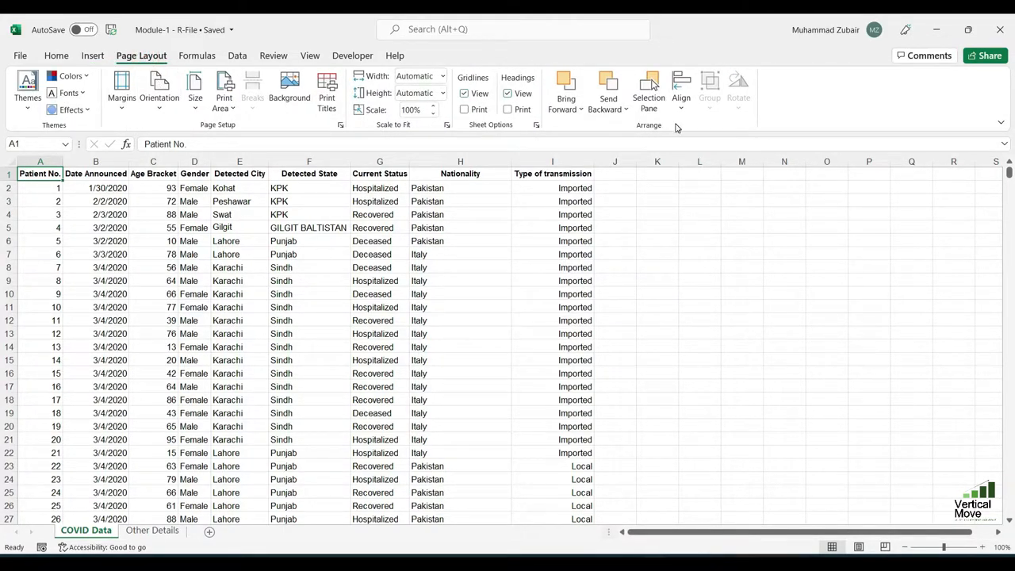
click(89, 55)
click(56, 57)
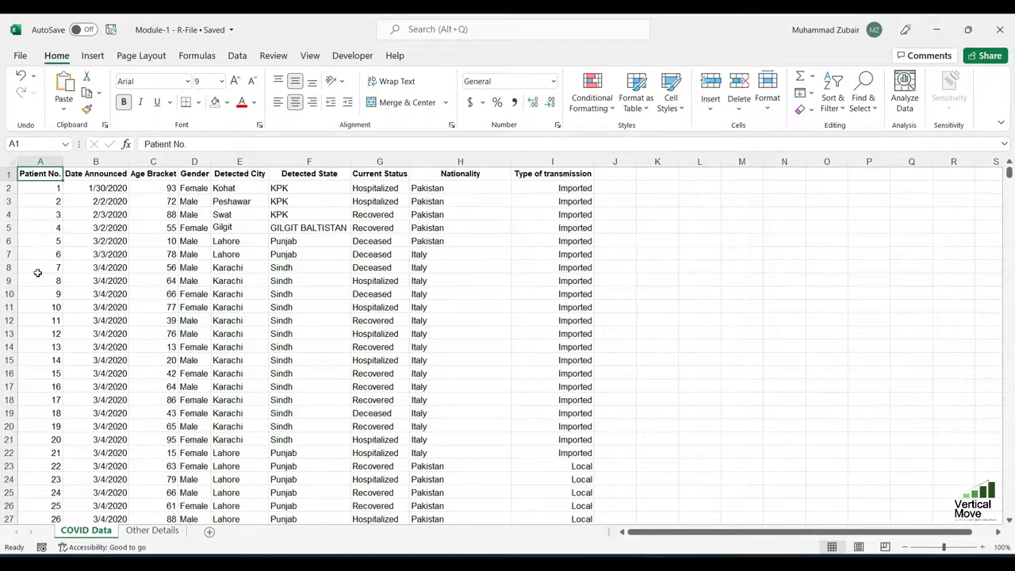
- Examine each column of the COVID Data sheet in order, from Patient No. through Type of transmission
drag(42, 190, 38, 358)
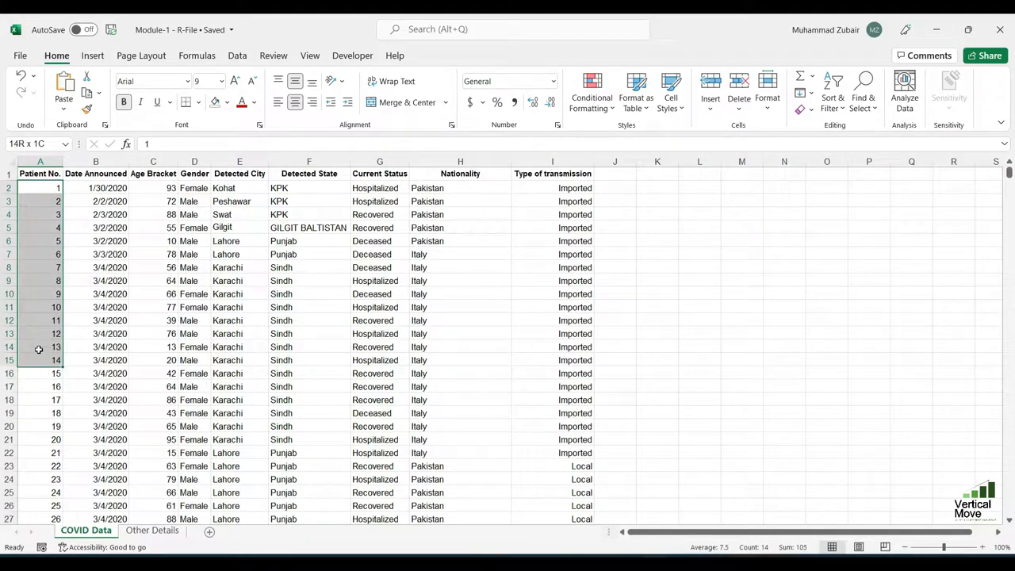
click(99, 174)
drag(109, 188, 106, 320)
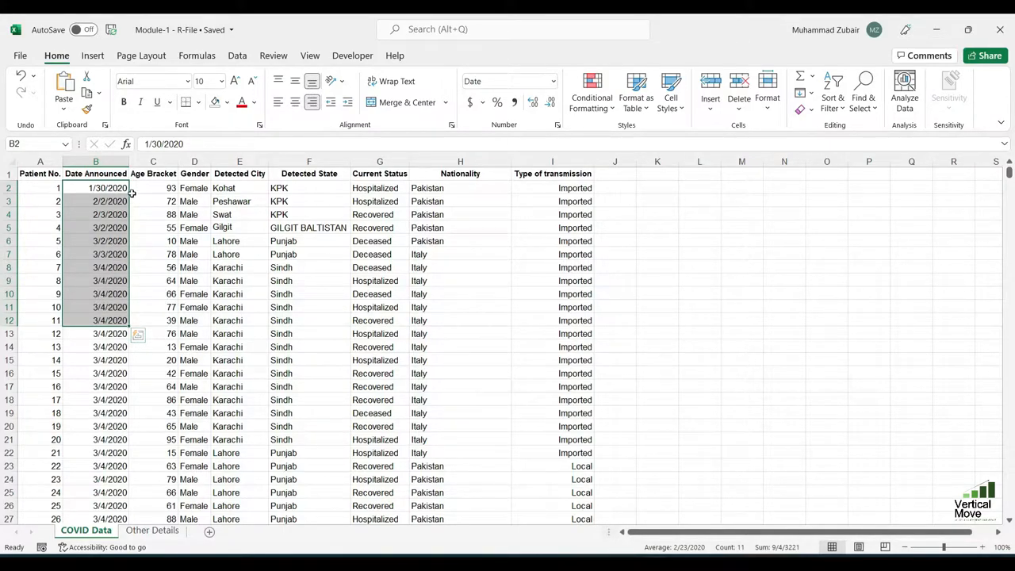
drag(148, 188, 158, 271)
drag(194, 188, 194, 281)
drag(233, 191, 232, 280)
drag(306, 188, 297, 282)
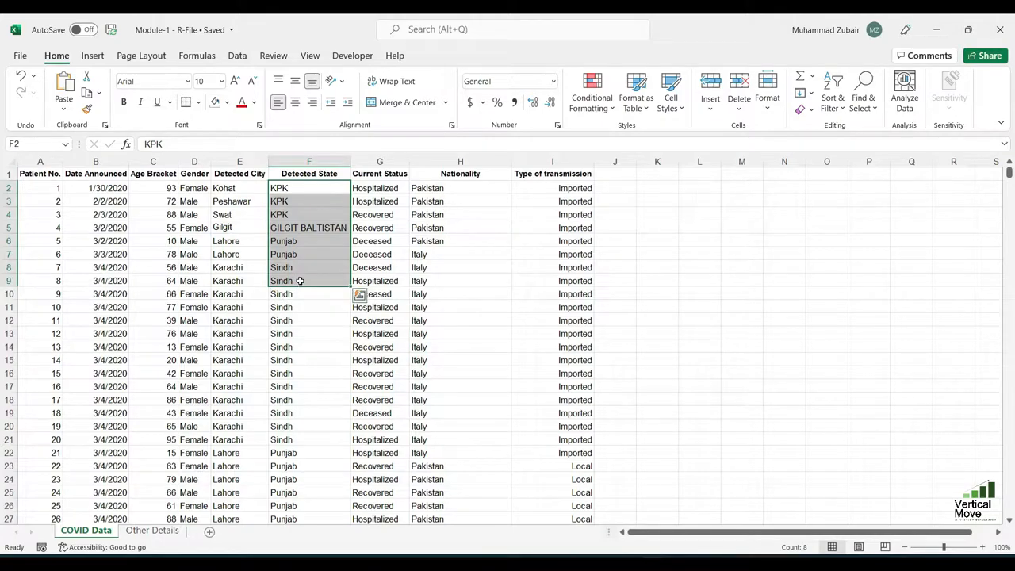
drag(386, 188, 385, 267)
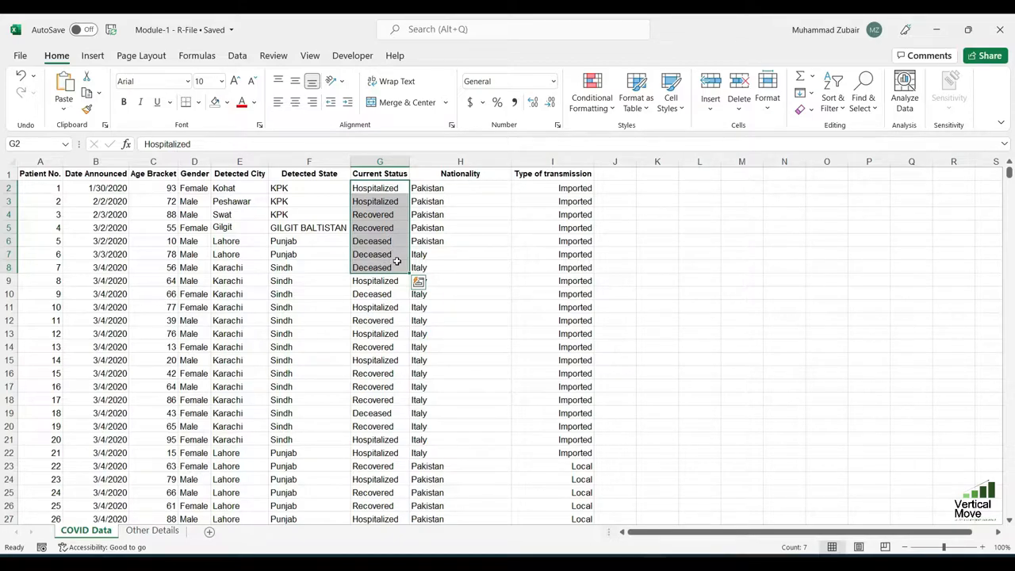
drag(460, 185, 458, 264)
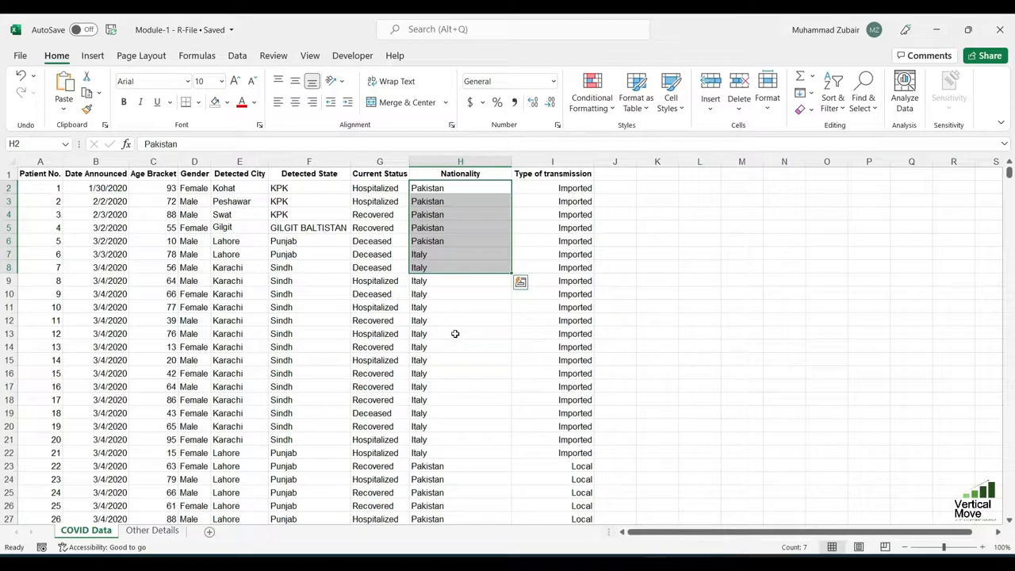
click(570, 188)
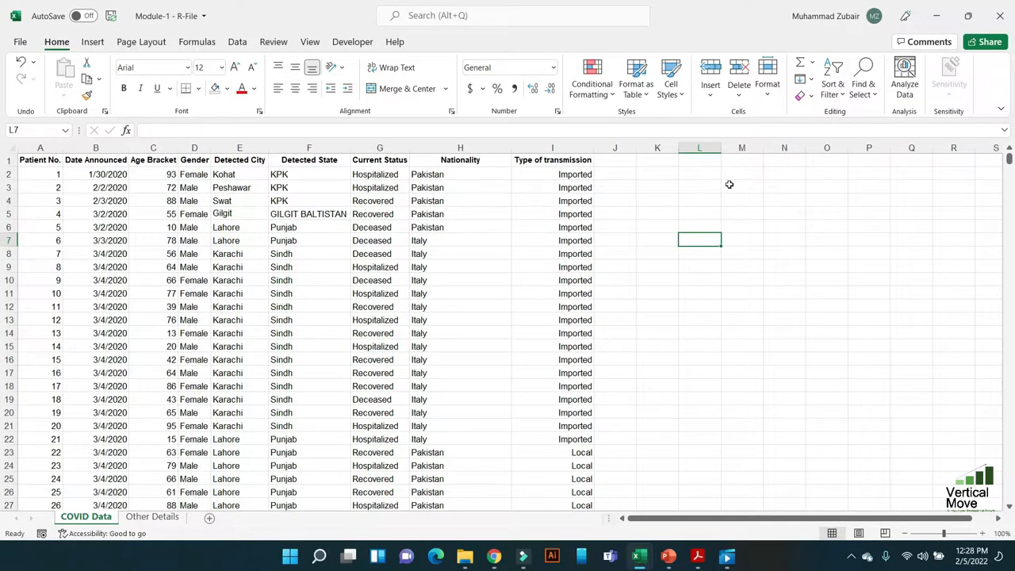
- Enter the text Pakistan in cell L6 of the COVID Data sheet
key(Up)
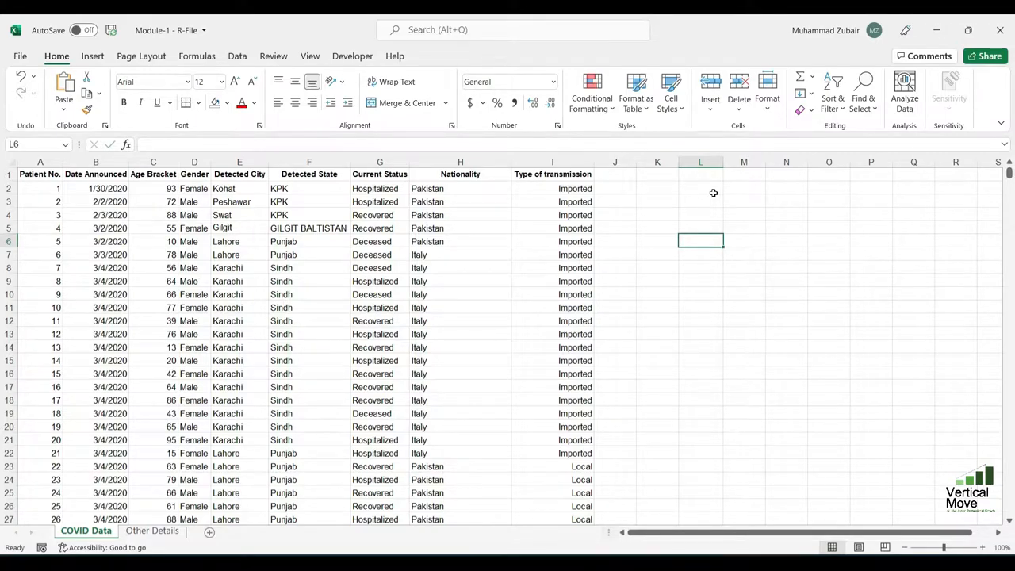
text(Pakistan)
key(Return)
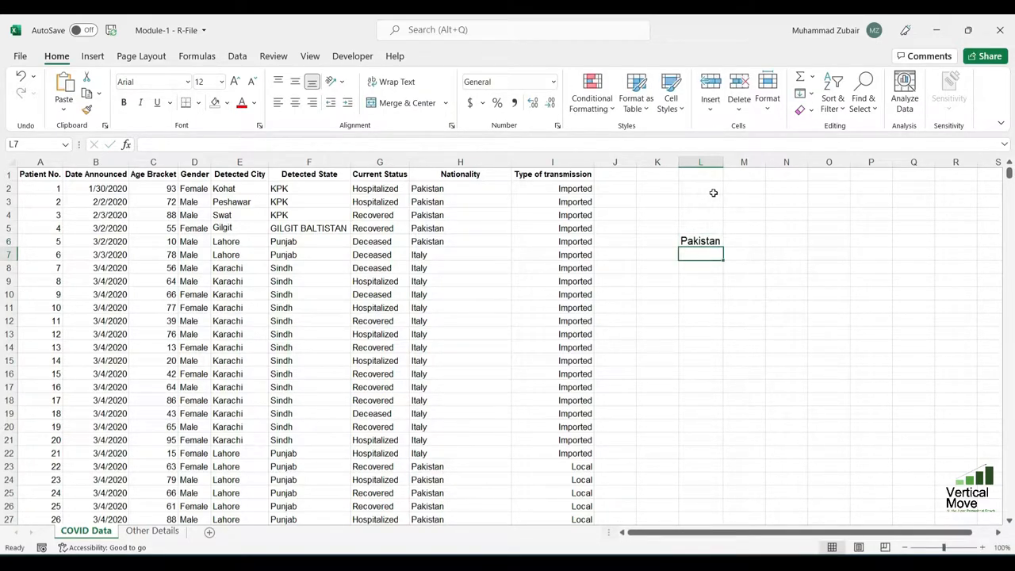
- Check the cell addresses and contents of L6, C5 and G19, ending on L6
click(704, 239)
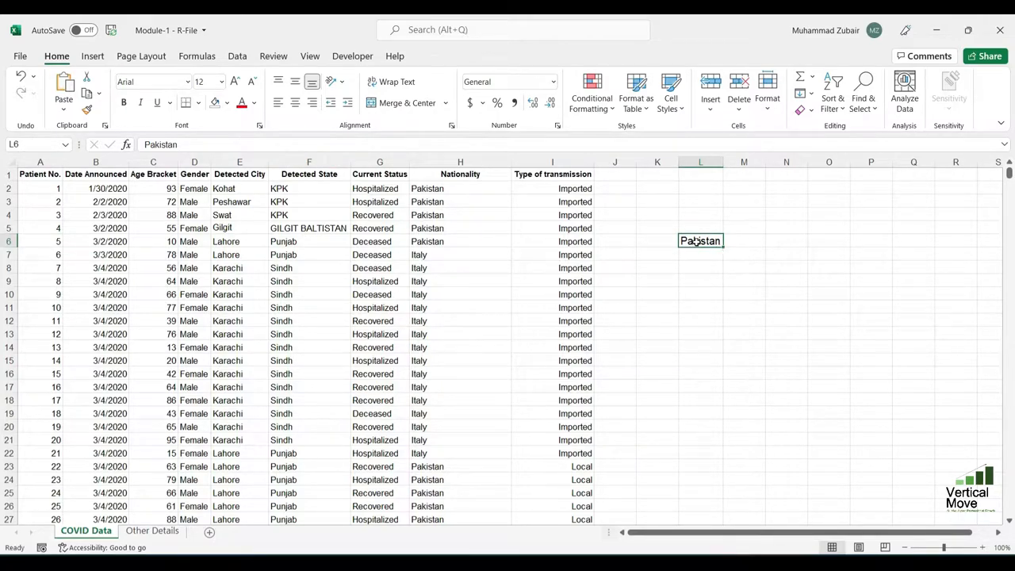
click(141, 228)
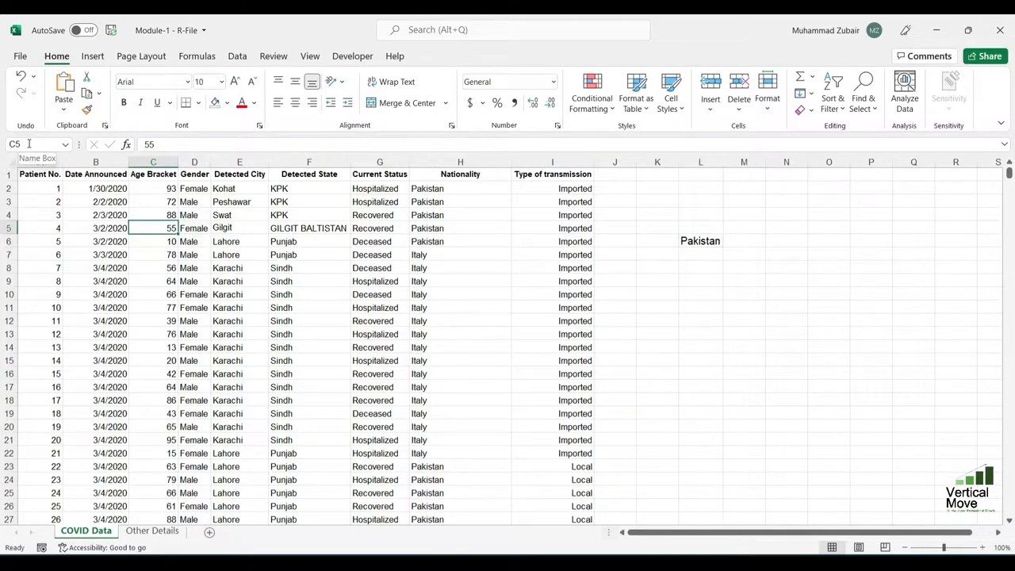
click(361, 413)
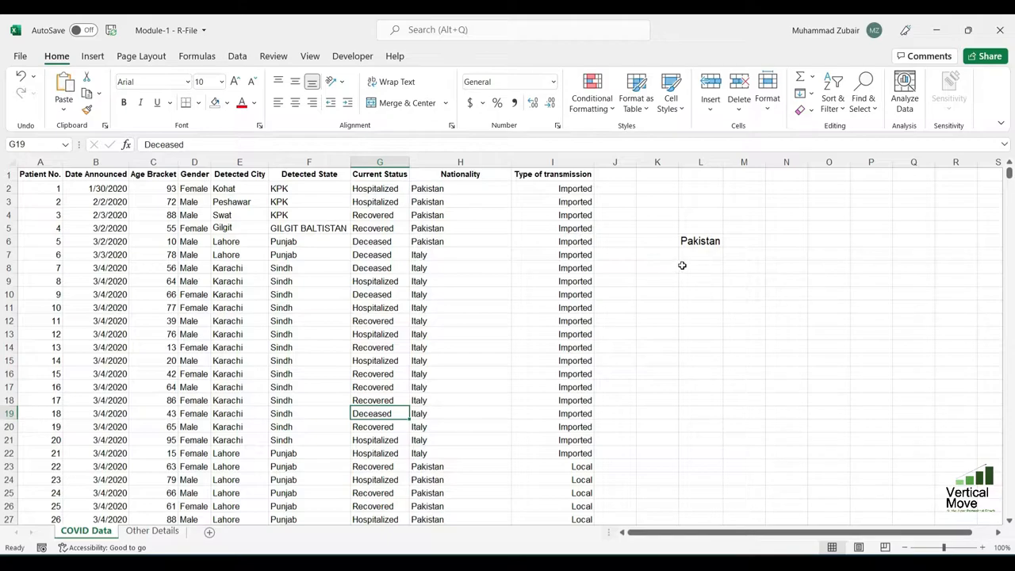
click(714, 241)
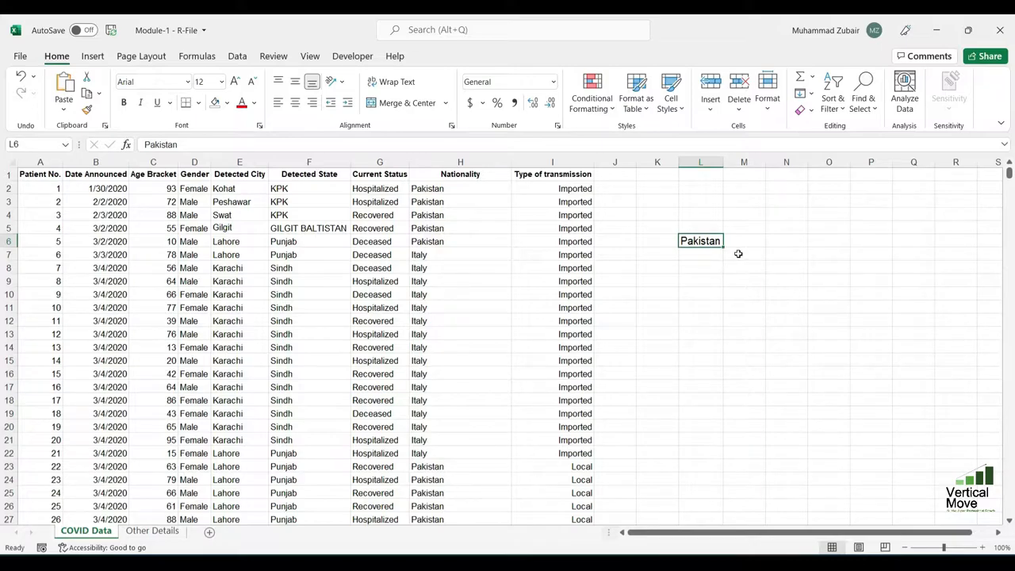
- Zoom the worksheet in to 140% and restore it to 100%
click(981, 548)
click(981, 548)
click(981, 548)
click(981, 548)
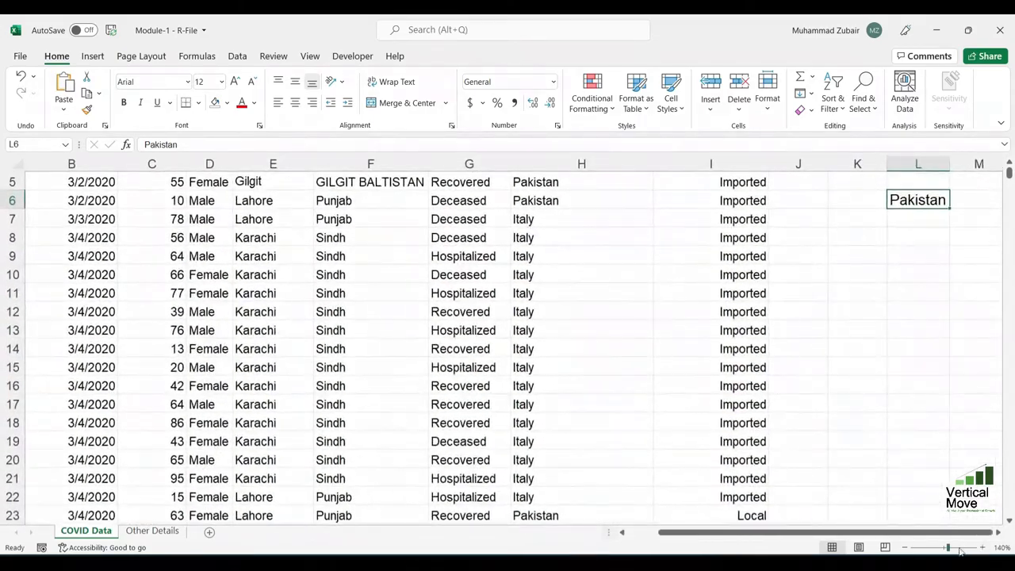
click(905, 548)
click(905, 548)
click(905, 548)
click(905, 547)
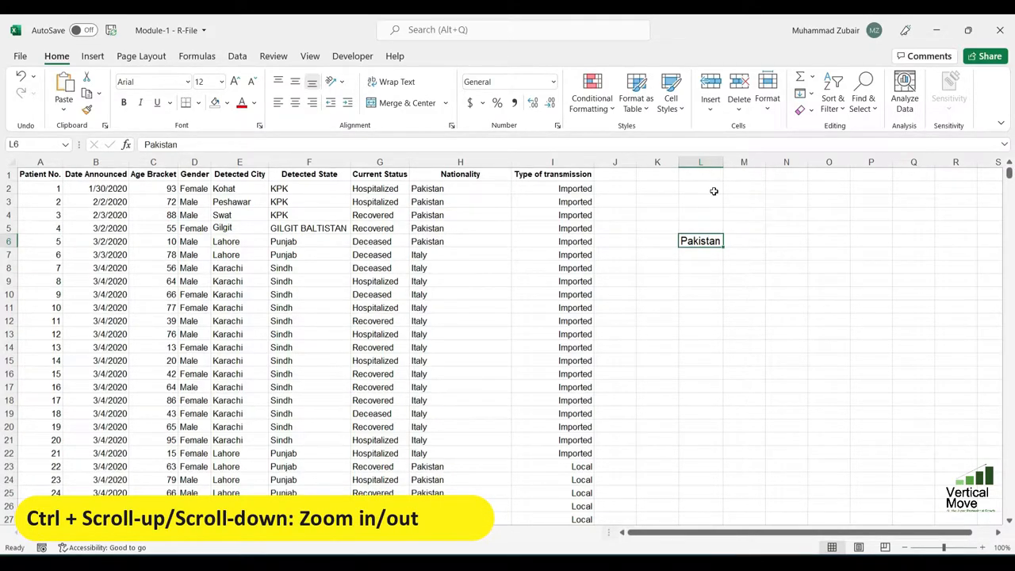
- Zoom the worksheet out to 70% and in to 160% around cell L6
ctrl+scroll(712, 192, up, 3)
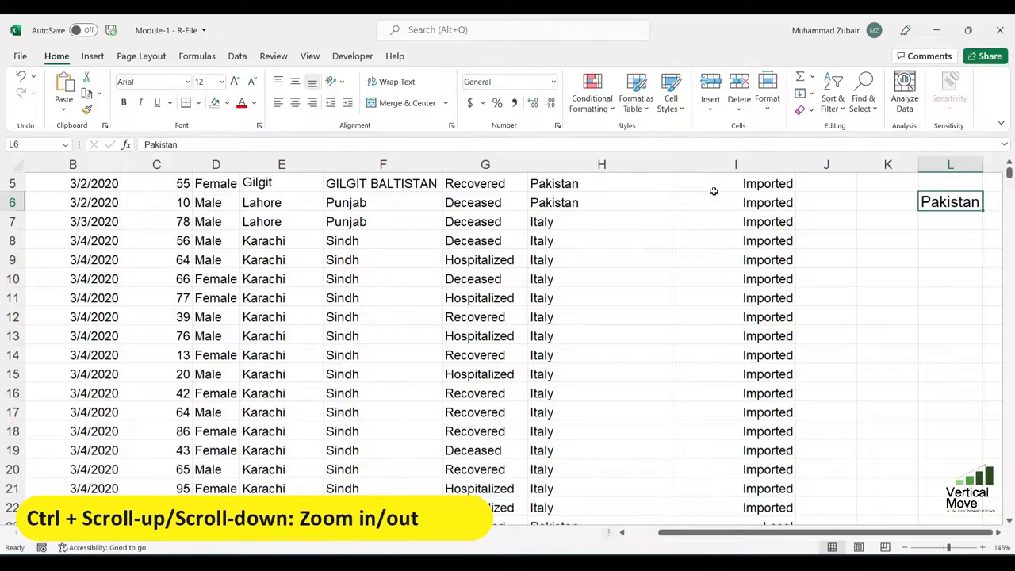
ctrl+scroll(713, 191, down, 5)
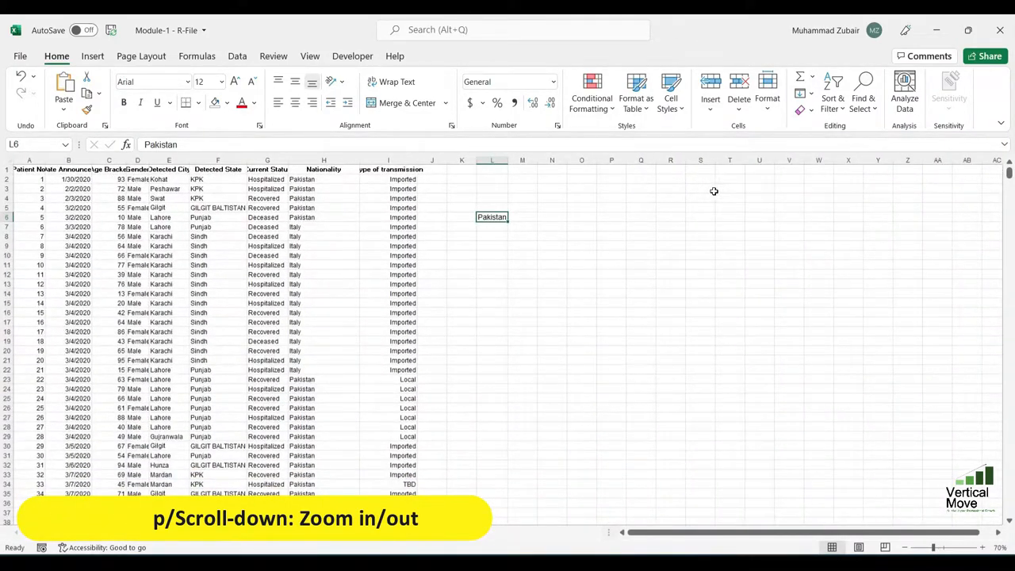
click(489, 196)
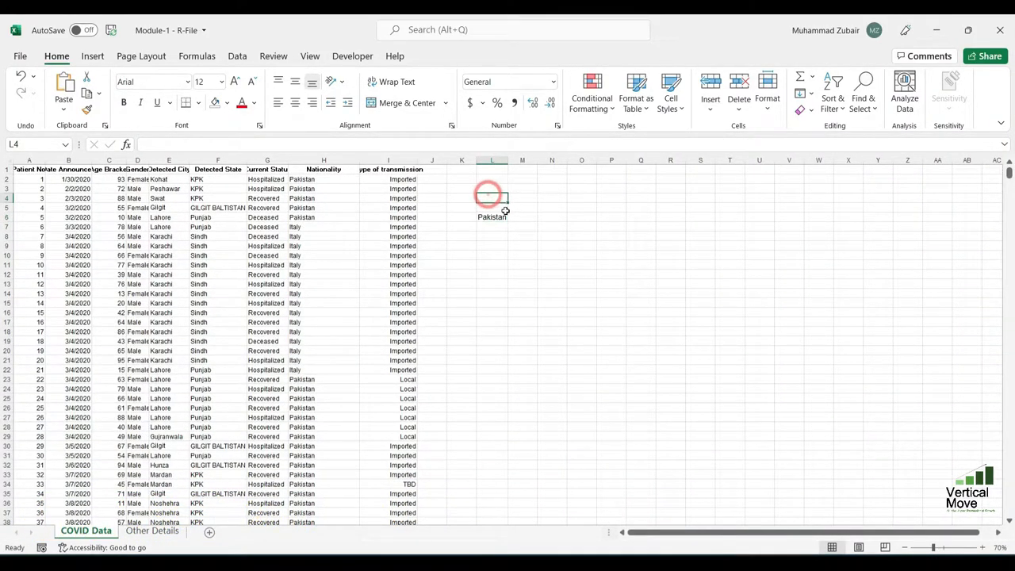
click(334, 346)
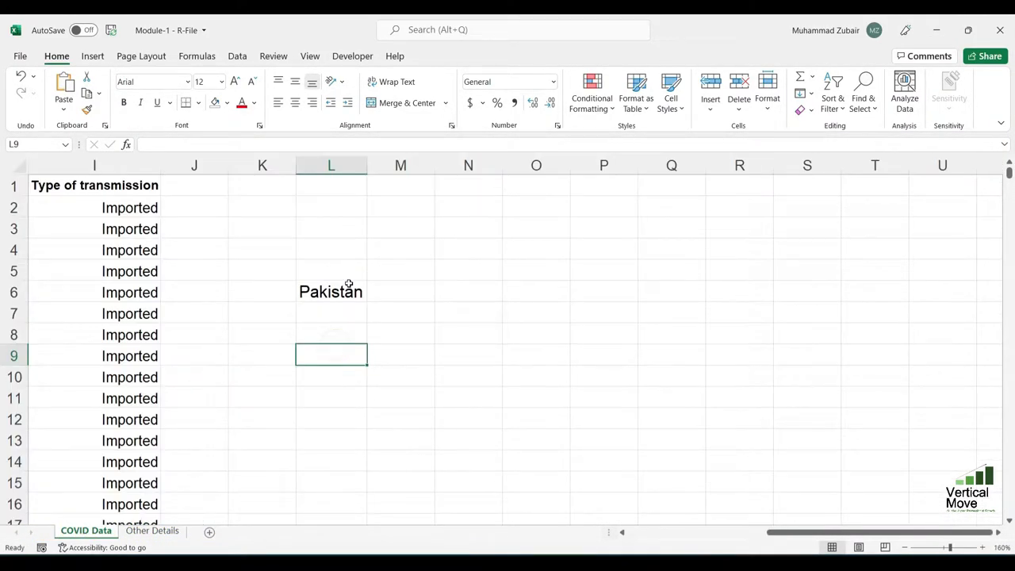
click(352, 292)
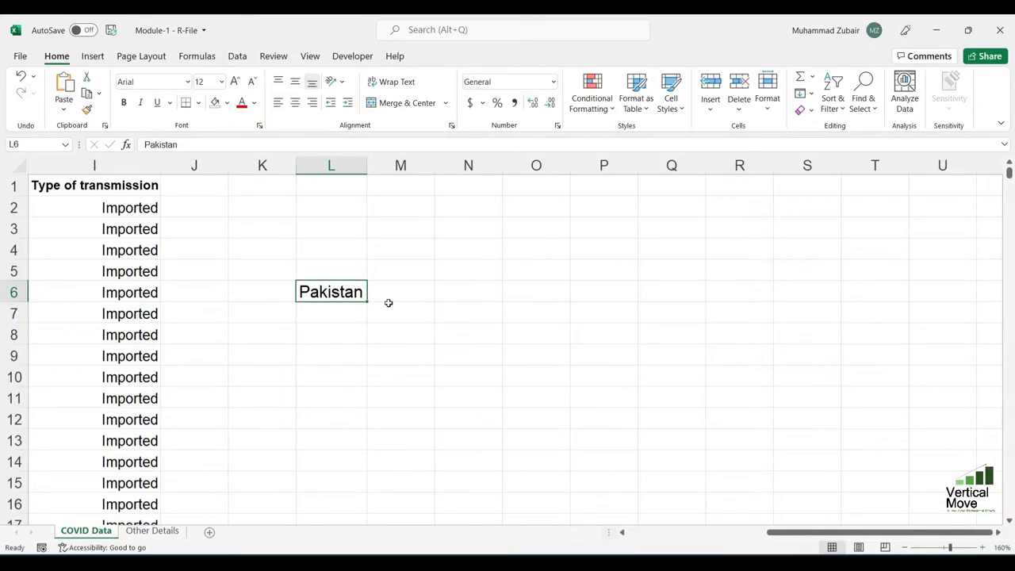
click(351, 328)
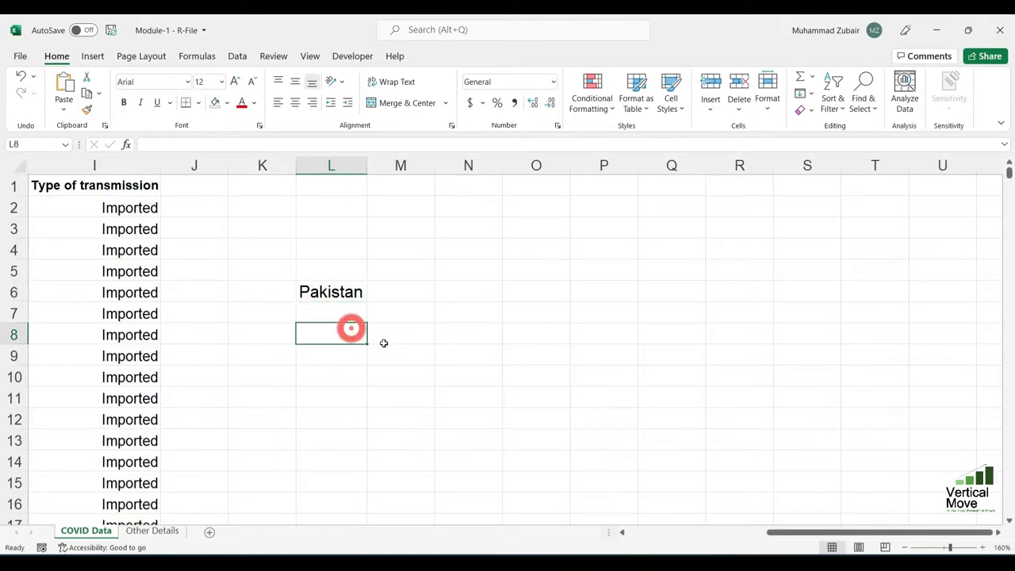
- Apply the Arial (Body) theme font to the text in cell L6
click(334, 300)
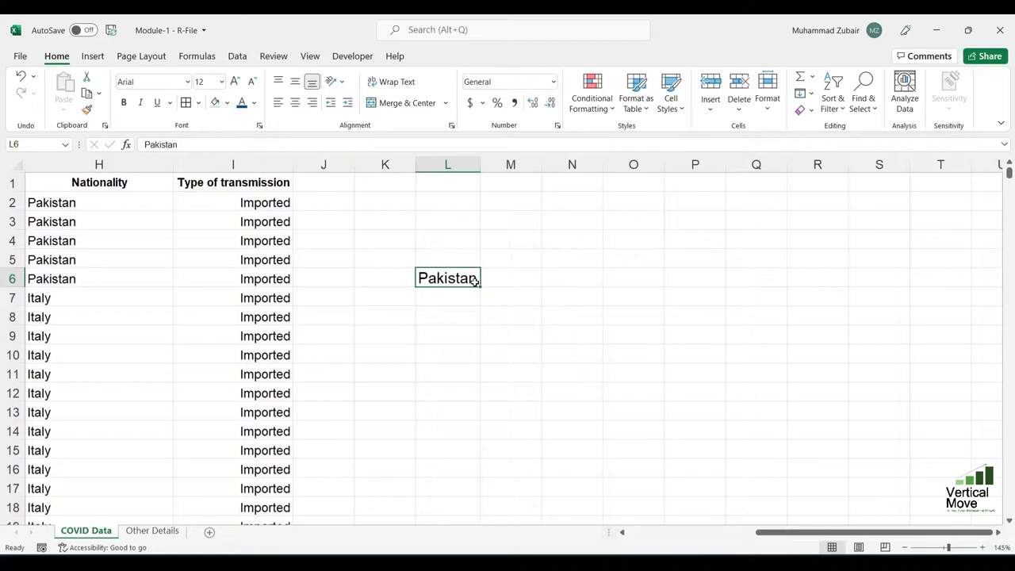
click(187, 82)
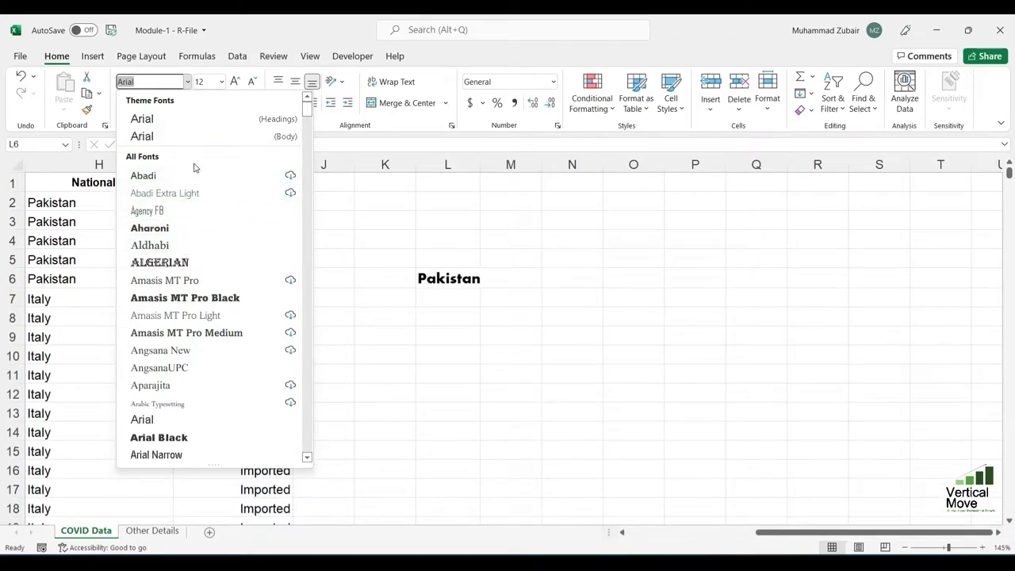
click(186, 138)
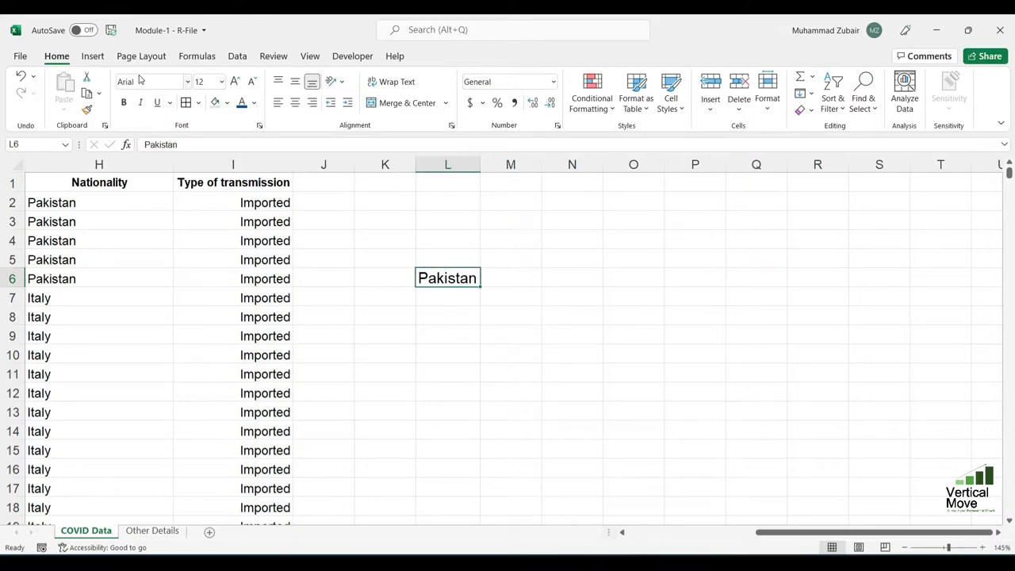
- Set the font size of cell L6 to 14 and reduce it back to 12
click(222, 82)
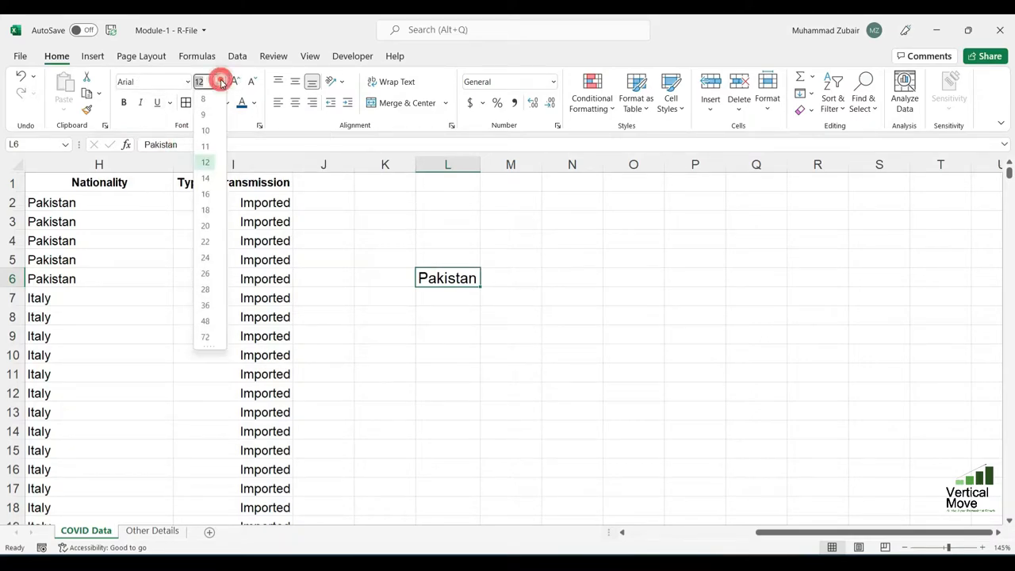
click(207, 182)
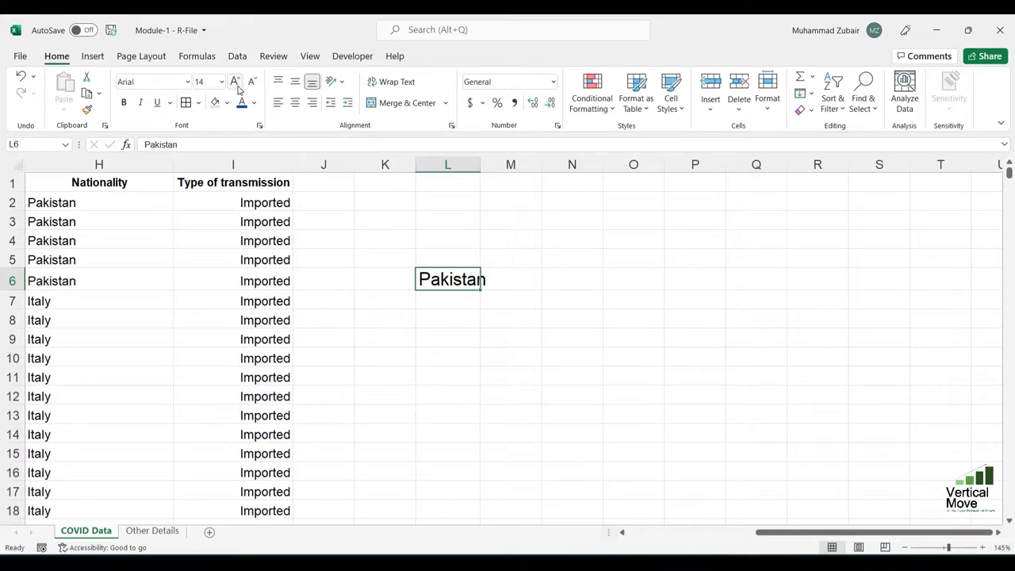
click(252, 82)
- Try bold and italic on the text in cell L6, remove both, and underline the text
click(122, 102)
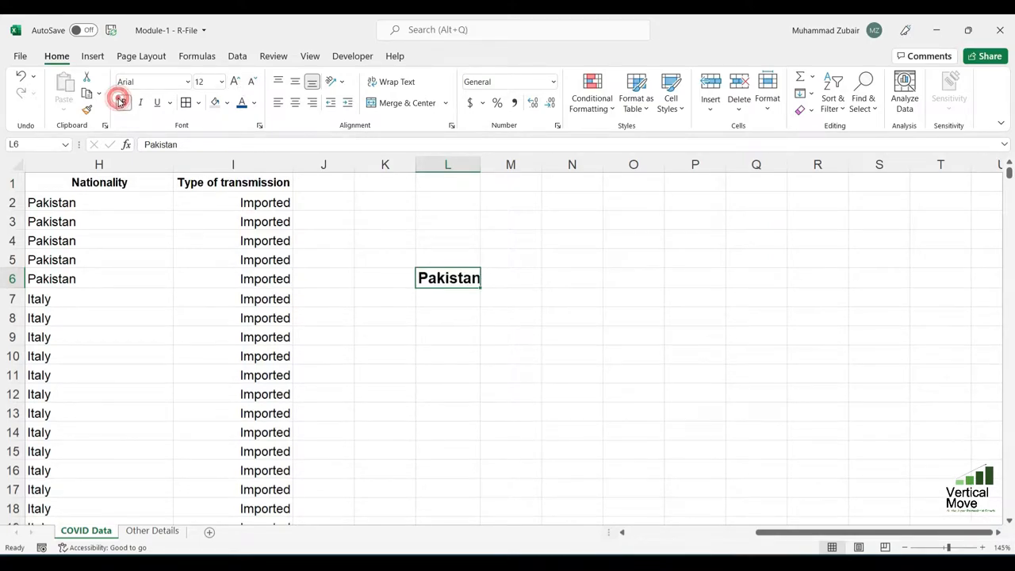
click(121, 102)
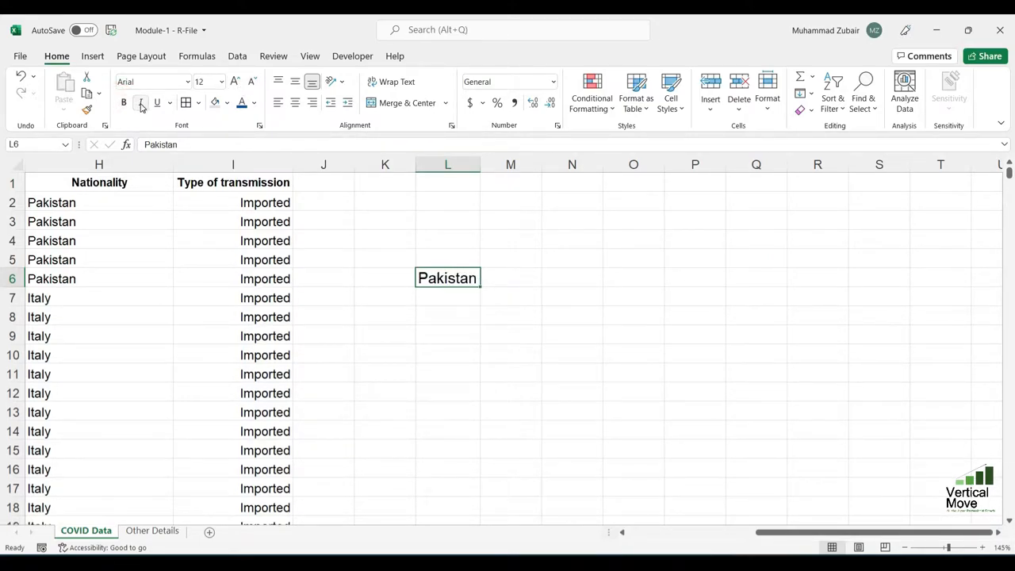
click(141, 103)
click(140, 103)
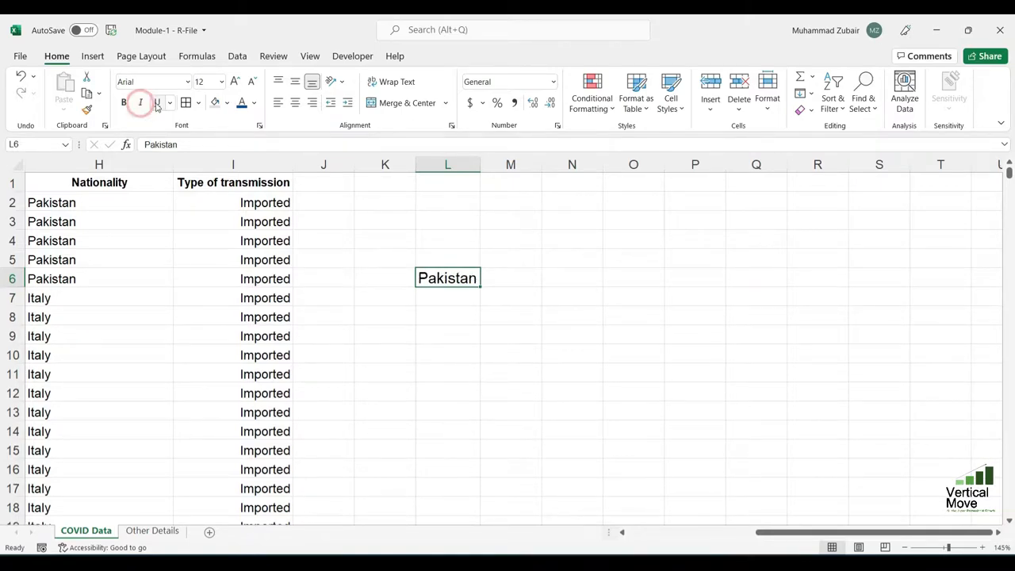
click(159, 104)
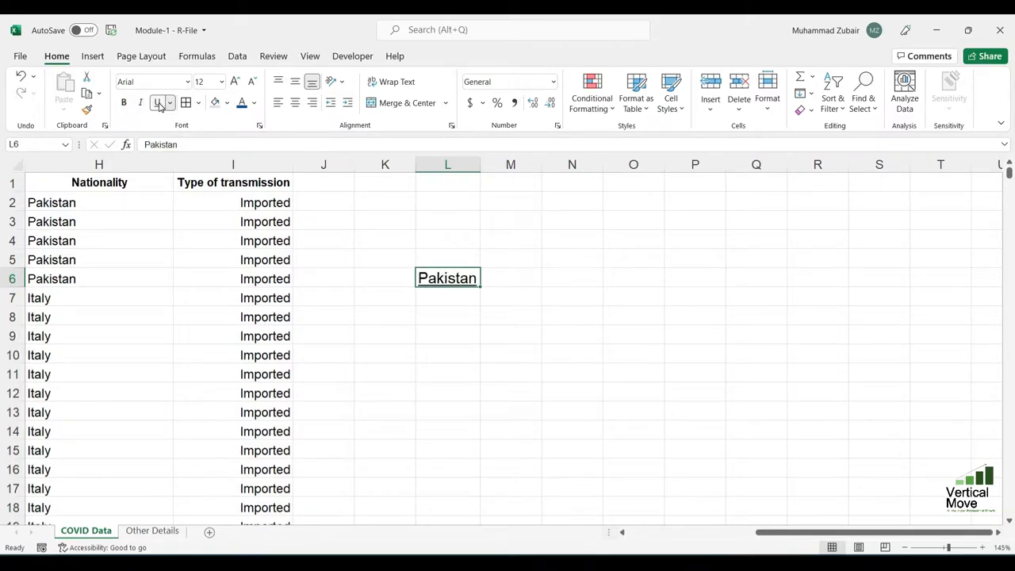
- Apply all borders to cell L6
click(394, 322)
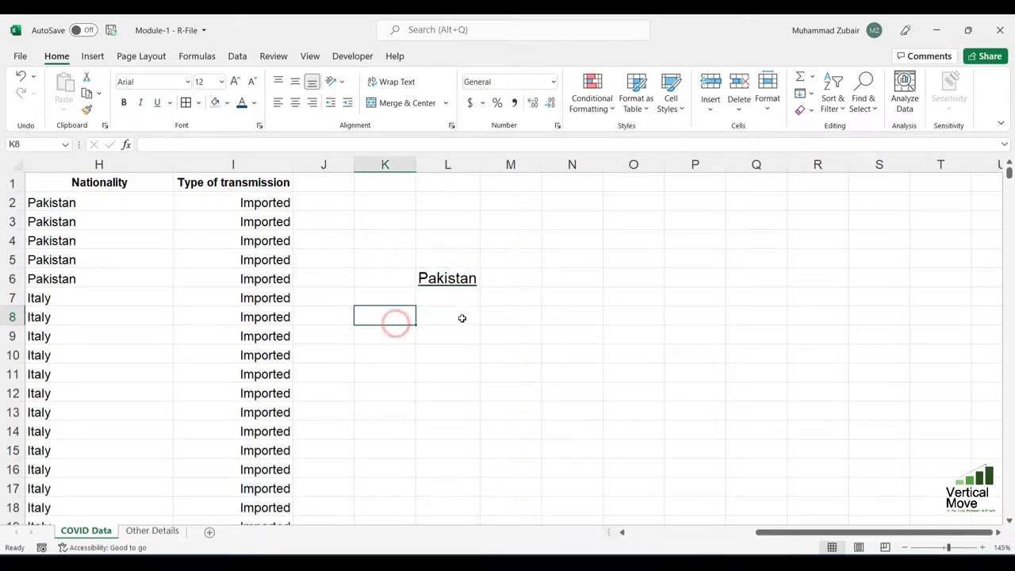
click(446, 278)
click(399, 294)
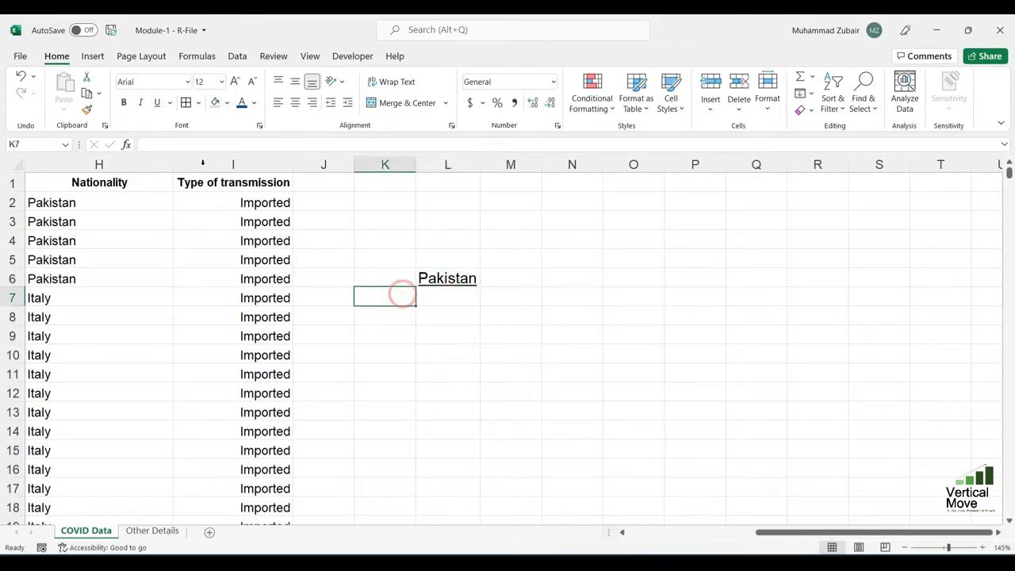
click(200, 104)
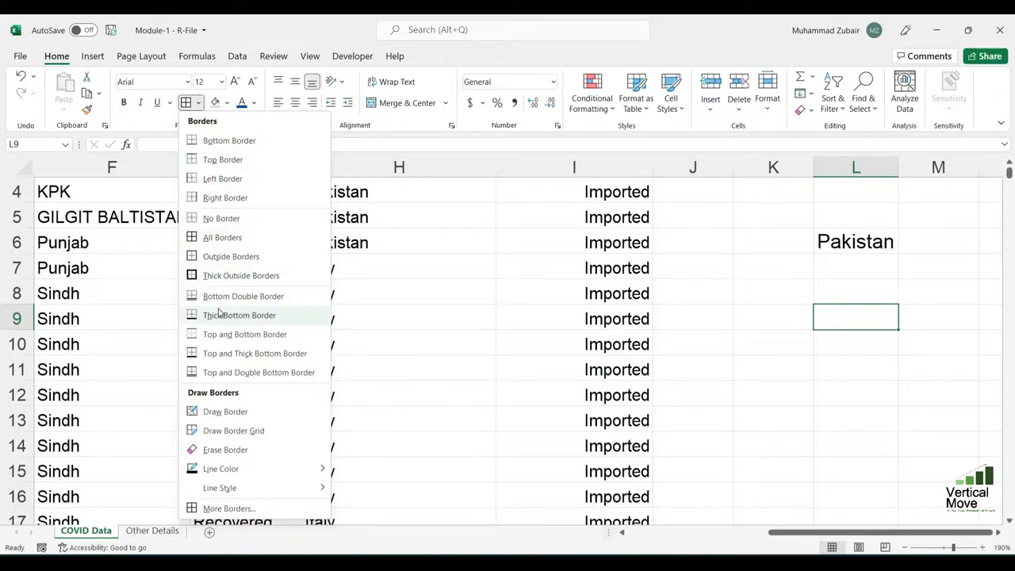
click(867, 249)
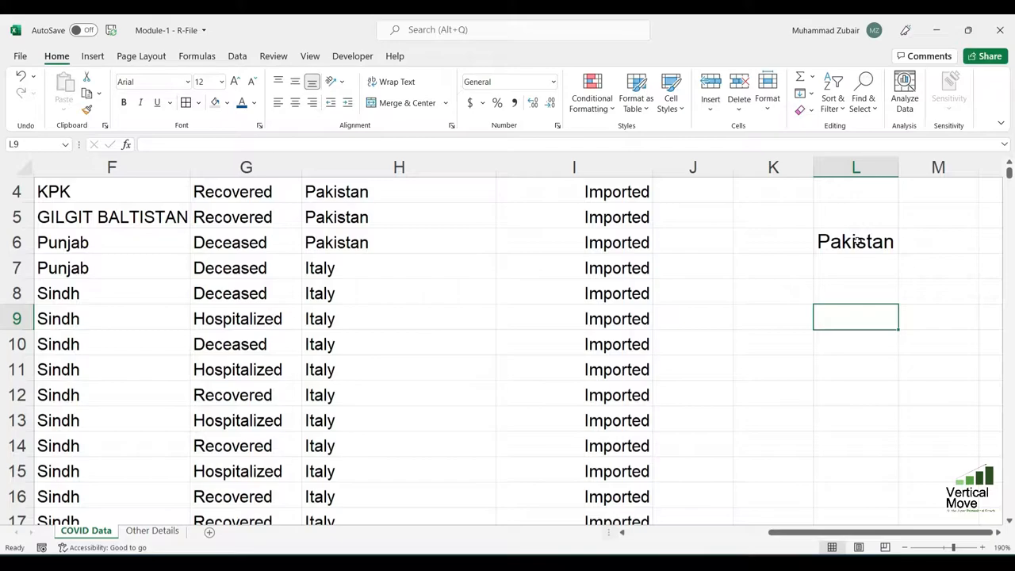
click(855, 238)
click(198, 103)
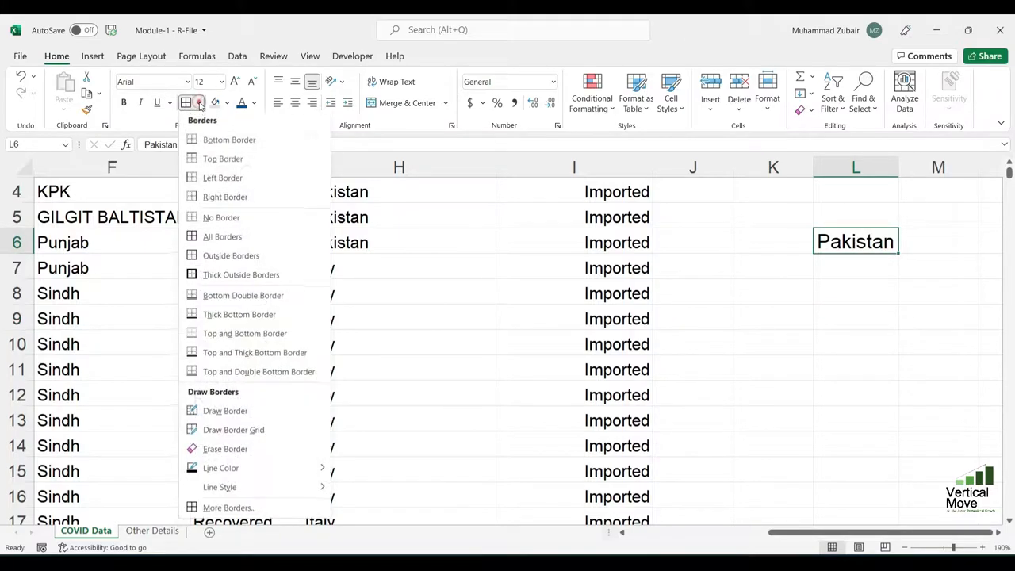
click(212, 237)
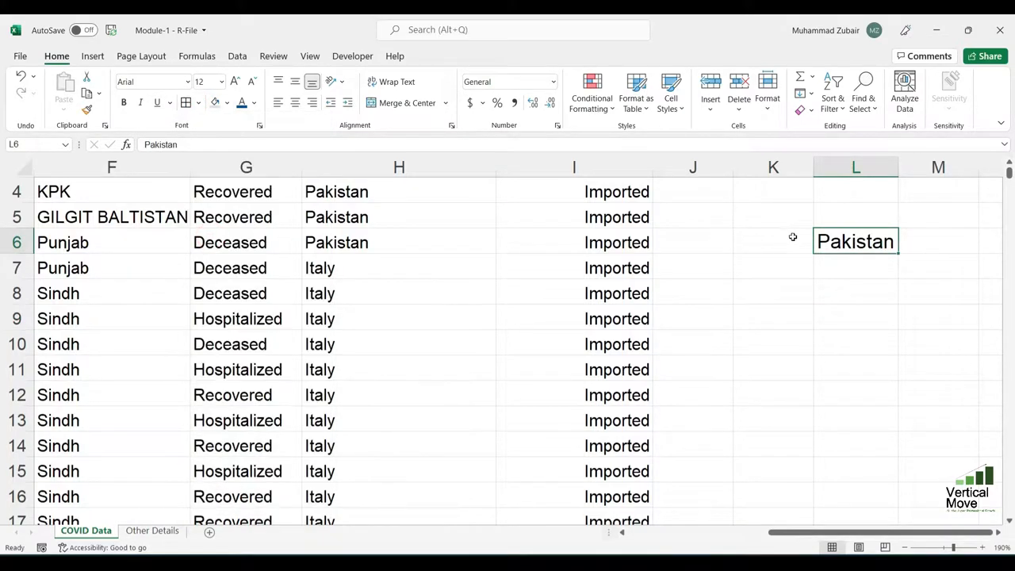
click(843, 273)
click(867, 295)
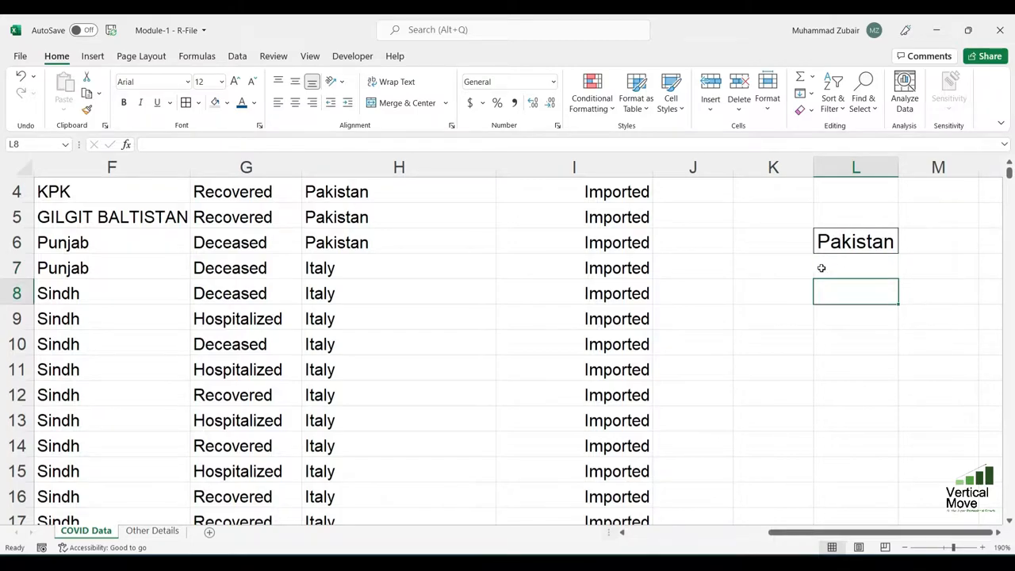
- Give cell L6 a dark blue fill and set its font colour to white
click(834, 242)
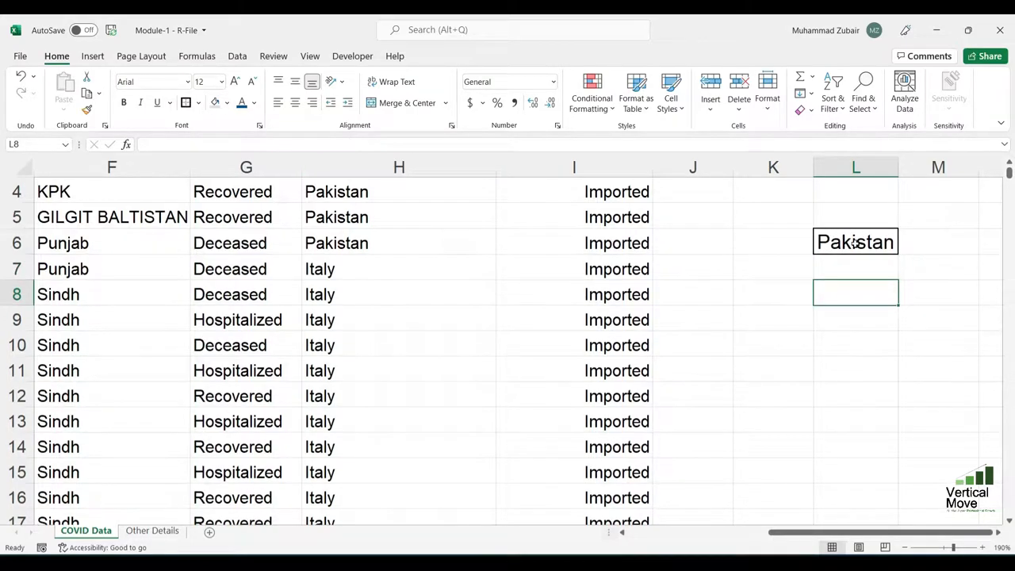
click(227, 103)
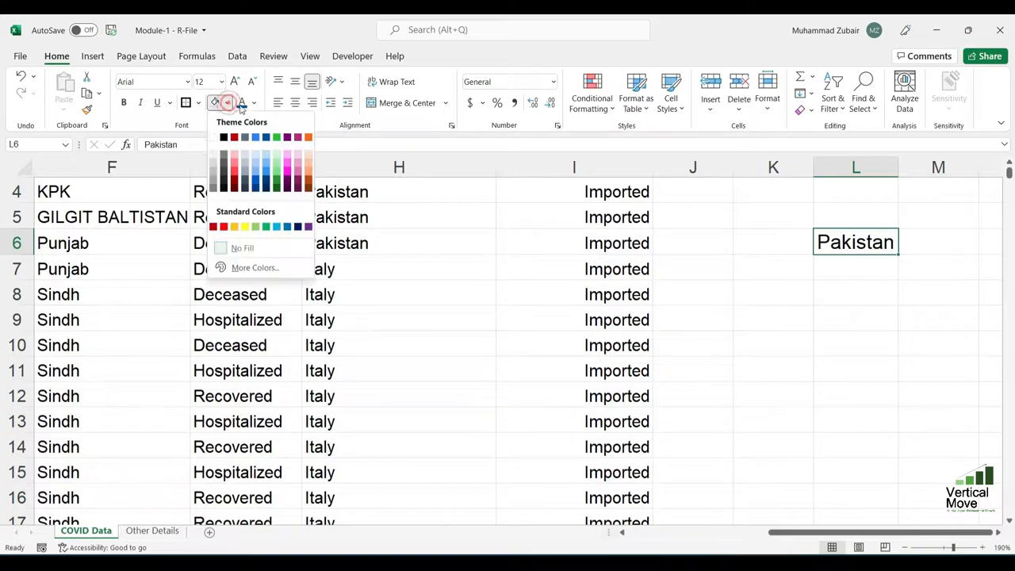
click(266, 185)
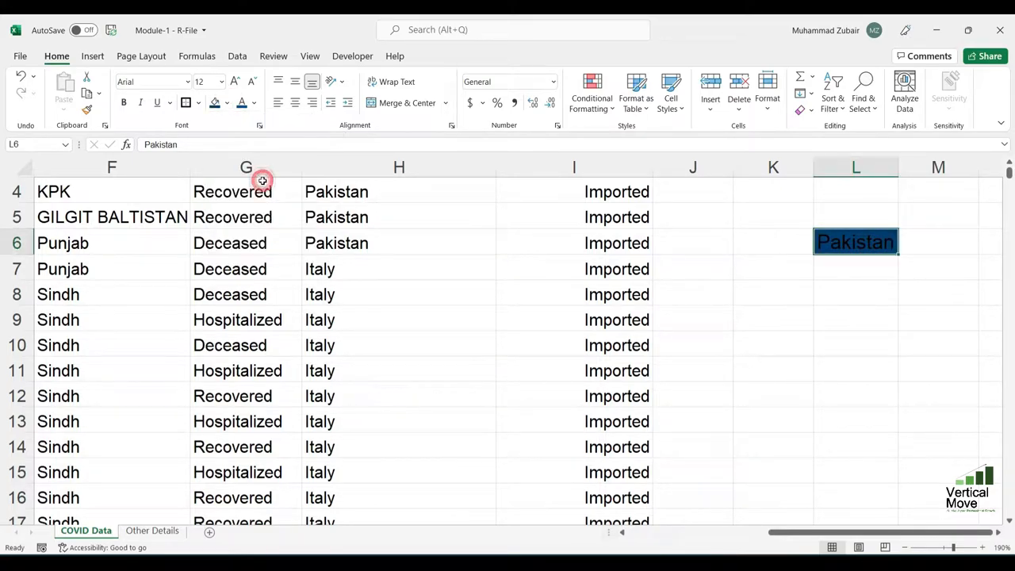
click(255, 107)
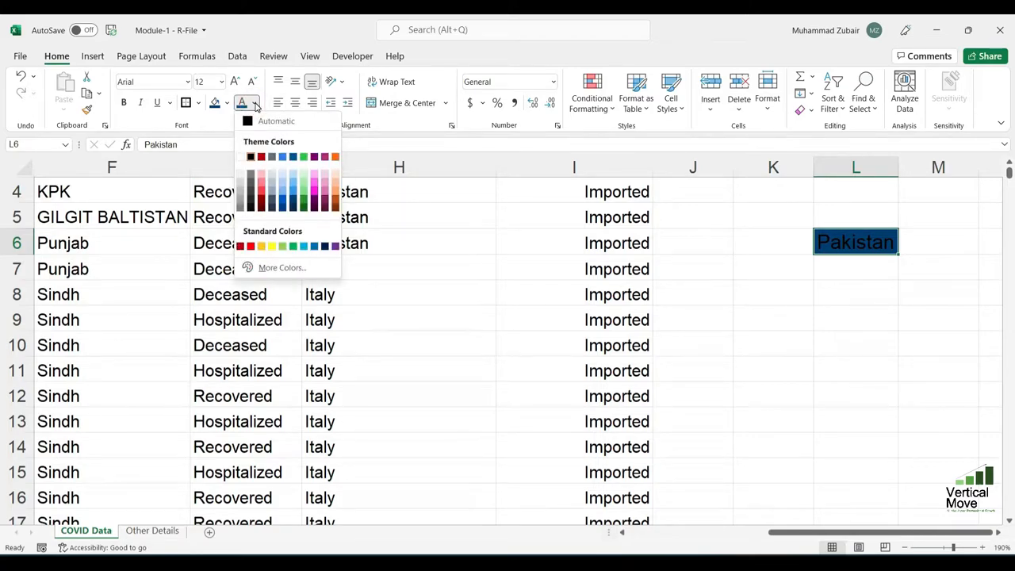
click(239, 158)
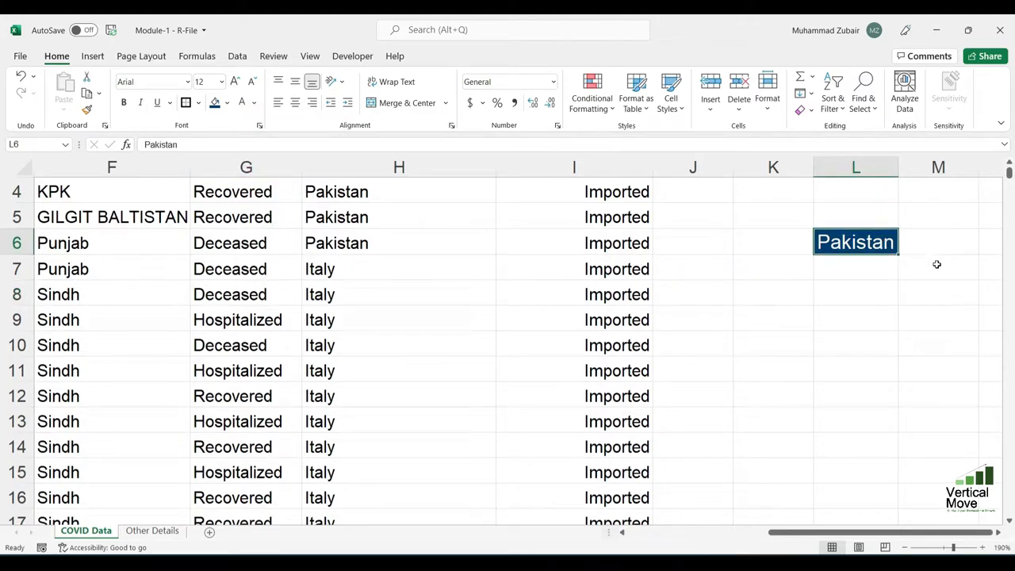
- Widen column L to about twice its width and increase the height of row 6 to about four times
drag(898, 167, 988, 166)
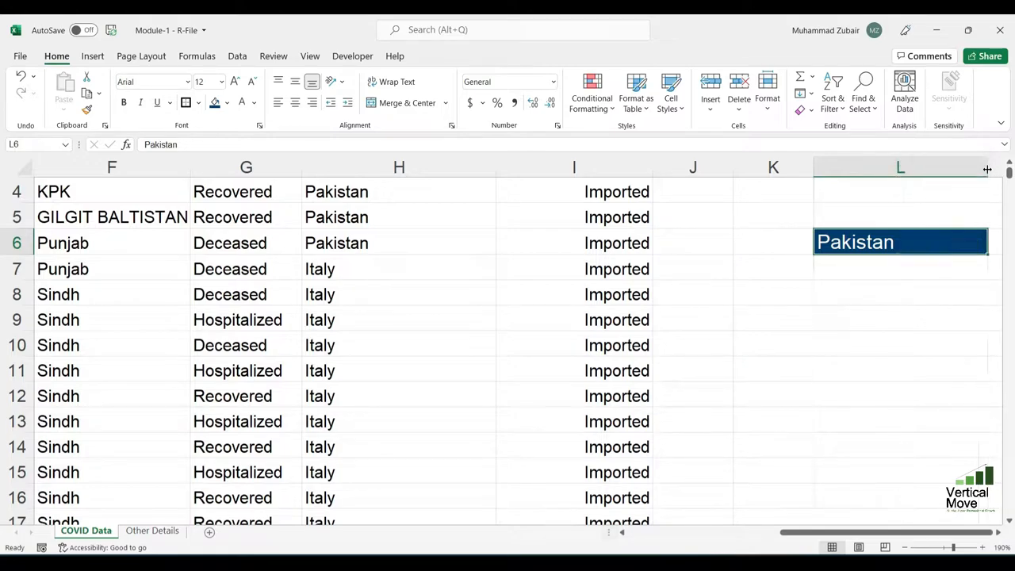
drag(24, 255, 32, 328)
scroll(983, 539, right, 4)
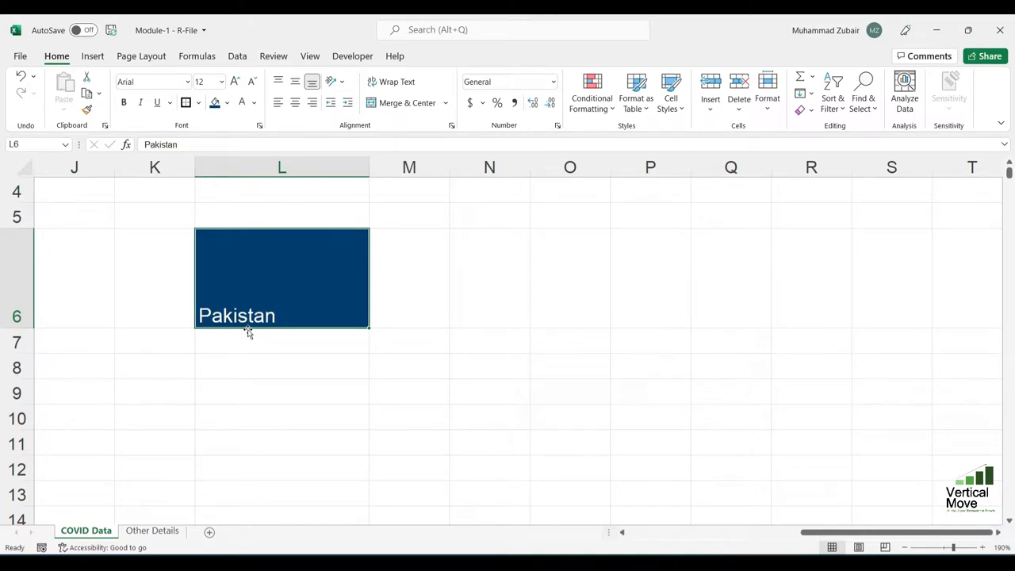
- Enter the number 123 in cell N7
click(507, 341)
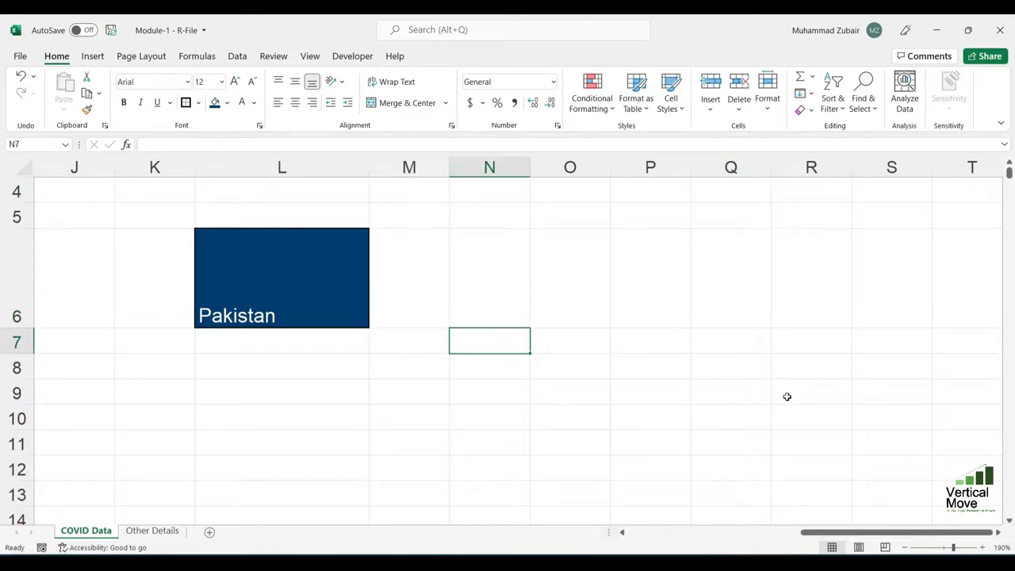
text(123)
key(Return)
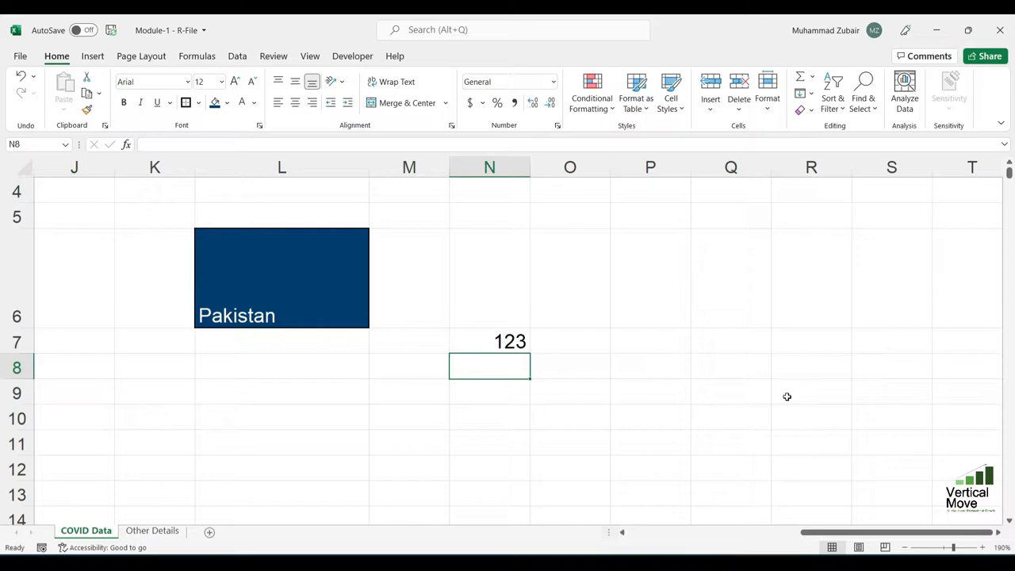
- Try right, centre, top and bottom alignment on the text in L6, and settle on middle and left alignment
click(281, 278)
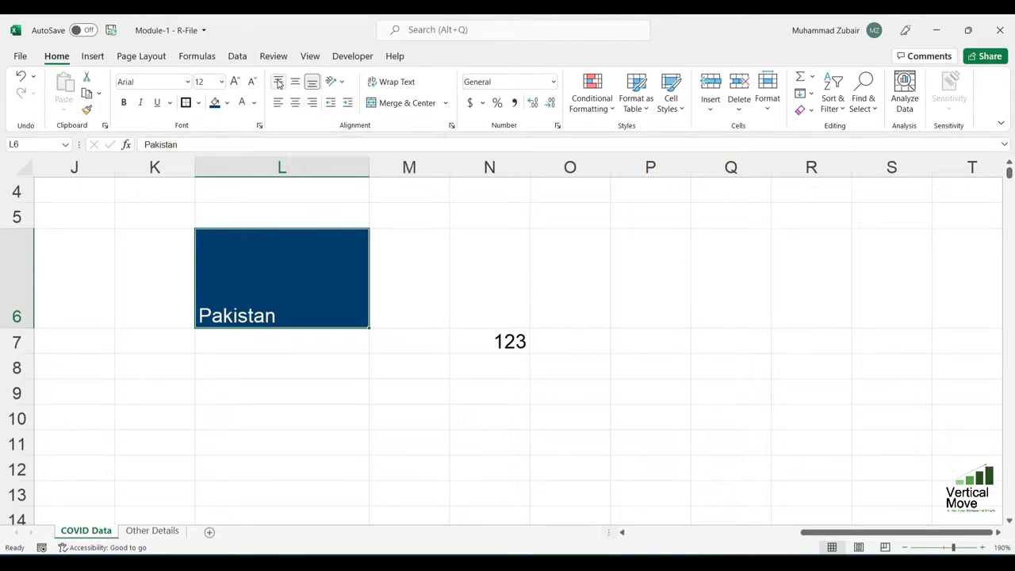
click(314, 105)
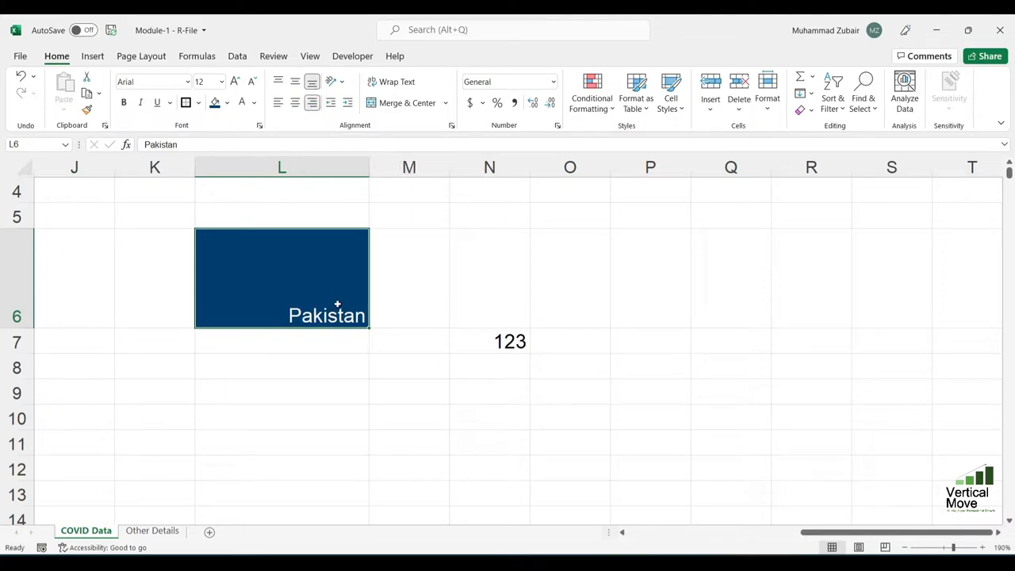
click(295, 104)
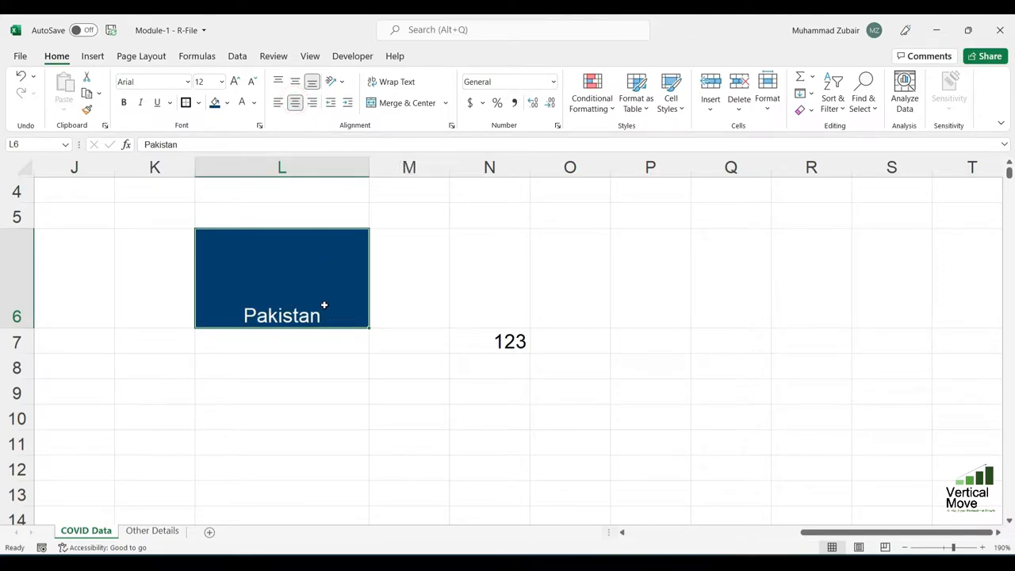
click(279, 81)
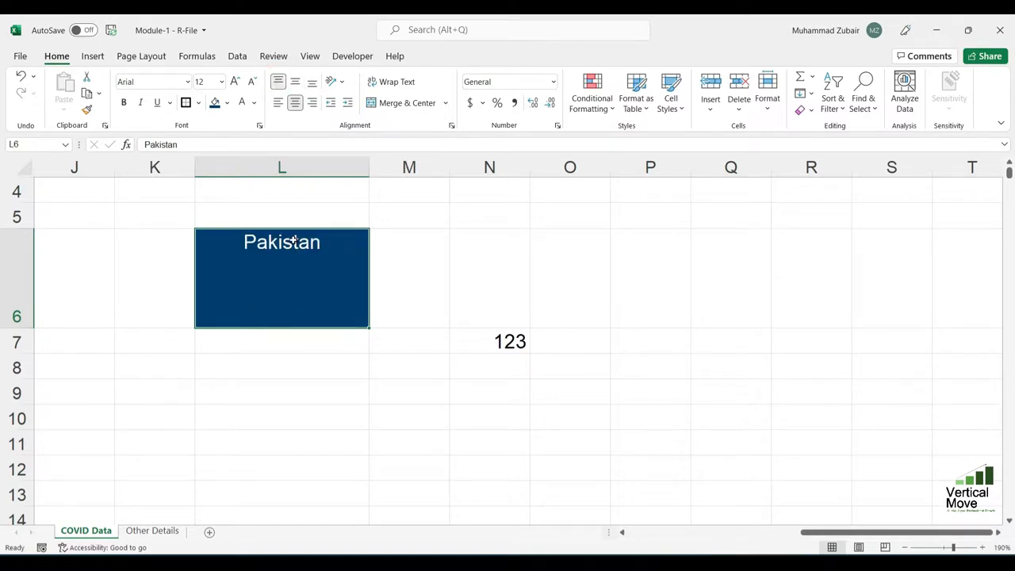
click(311, 83)
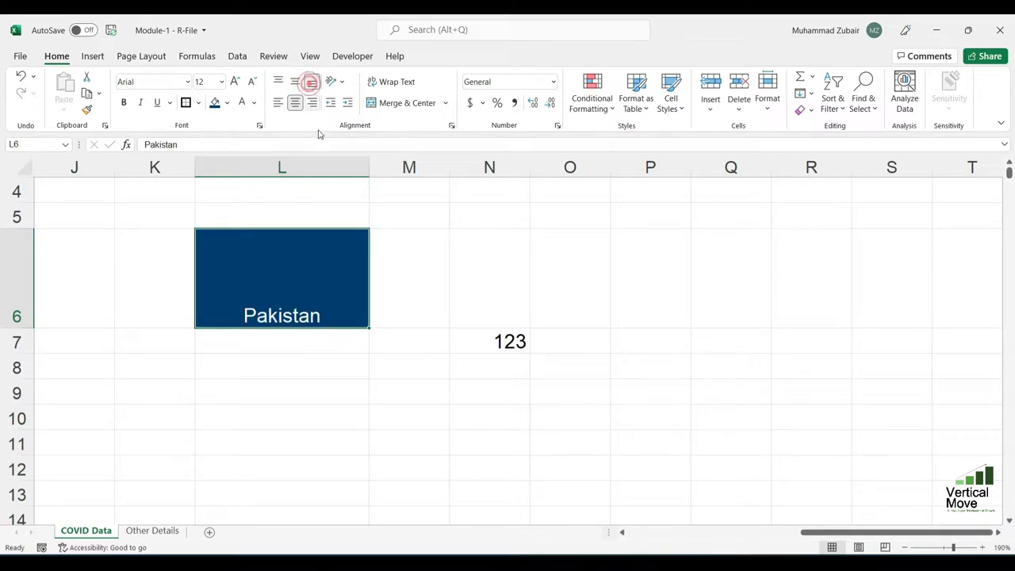
click(295, 80)
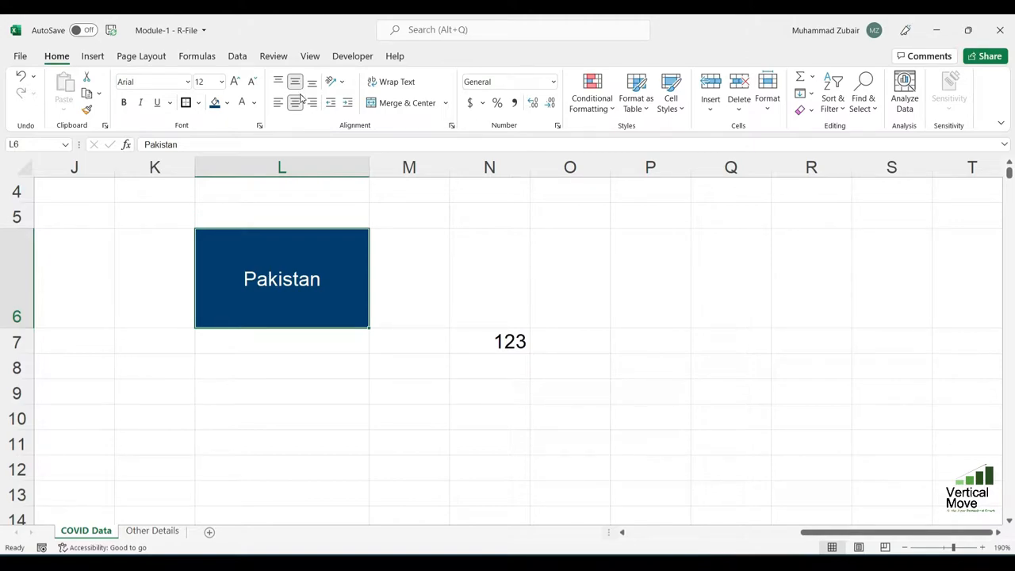
click(278, 102)
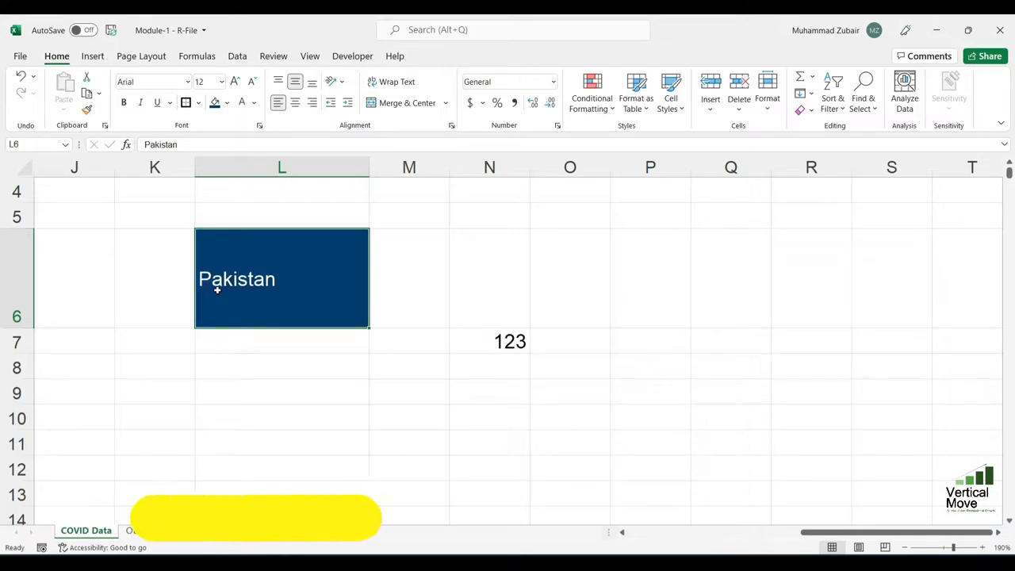
- Try increasing the indent of the text in cell L6 by three levels
ctrl+scroll(217, 290, down, 3)
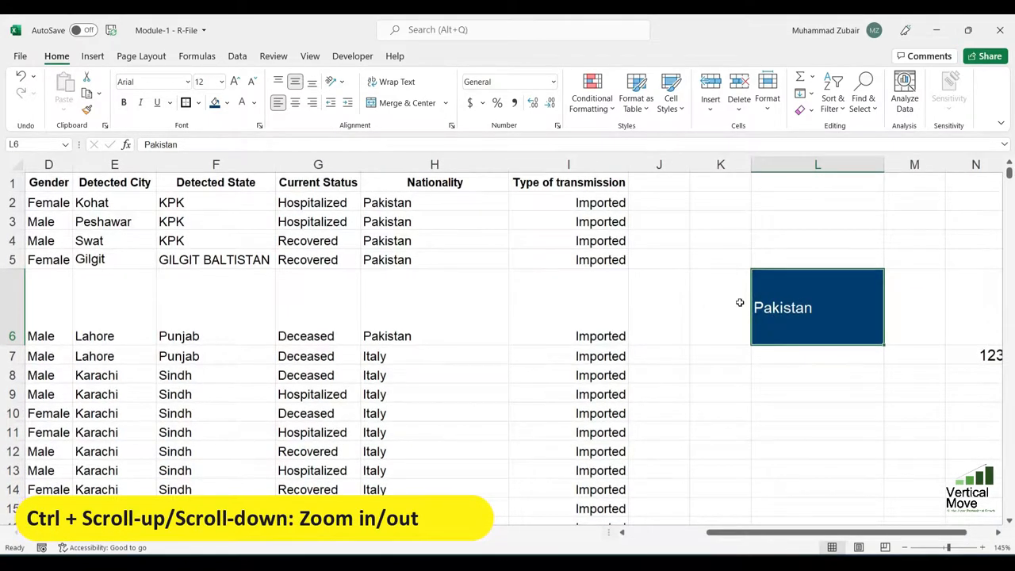
click(346, 106)
click(346, 105)
click(346, 106)
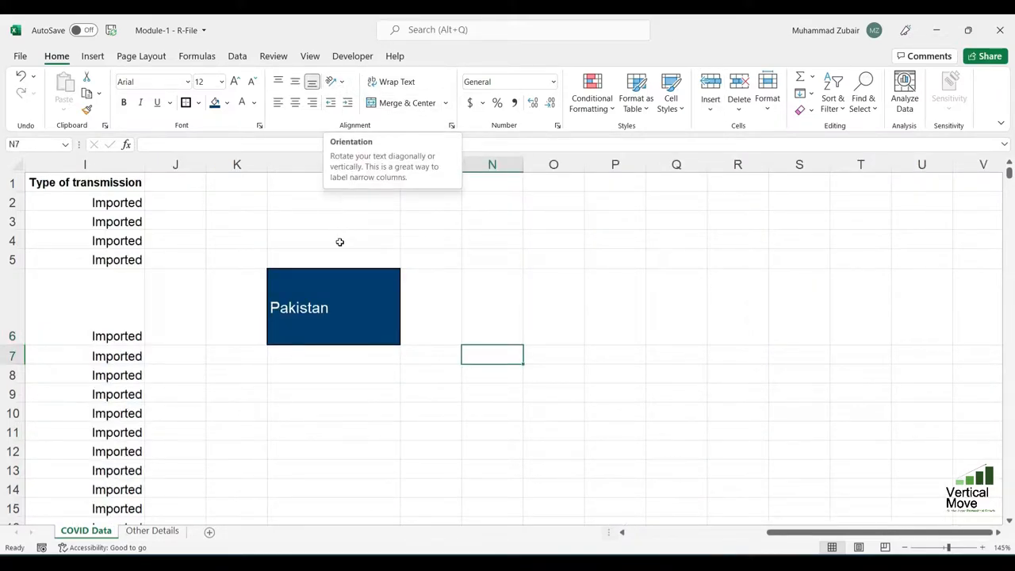
- Try the Vertical Text, Rotate Text Up, Rotate Text Down and Angle Counterclockwise orientations on L6, and restore horizontal text
click(328, 312)
click(341, 82)
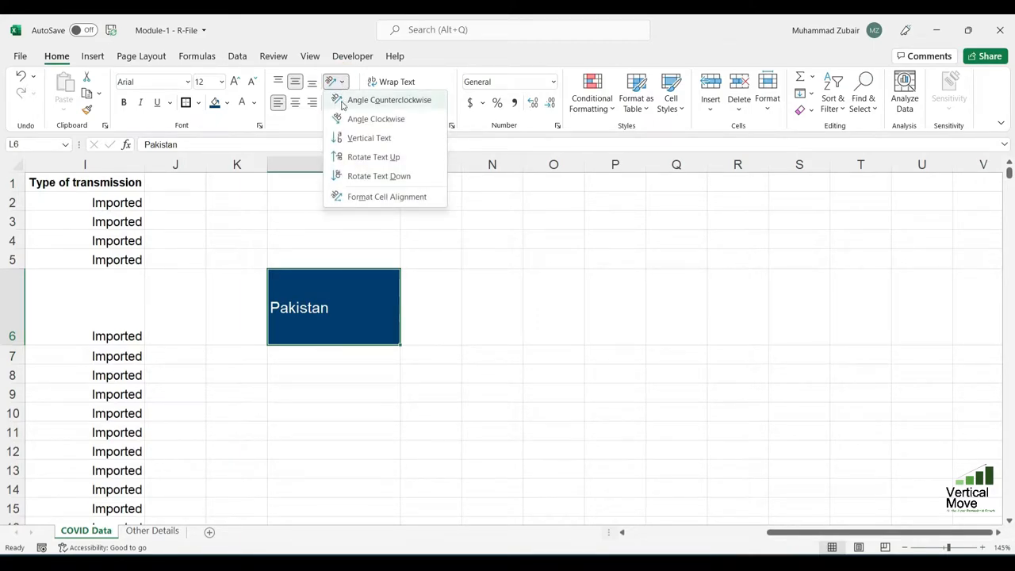
click(350, 139)
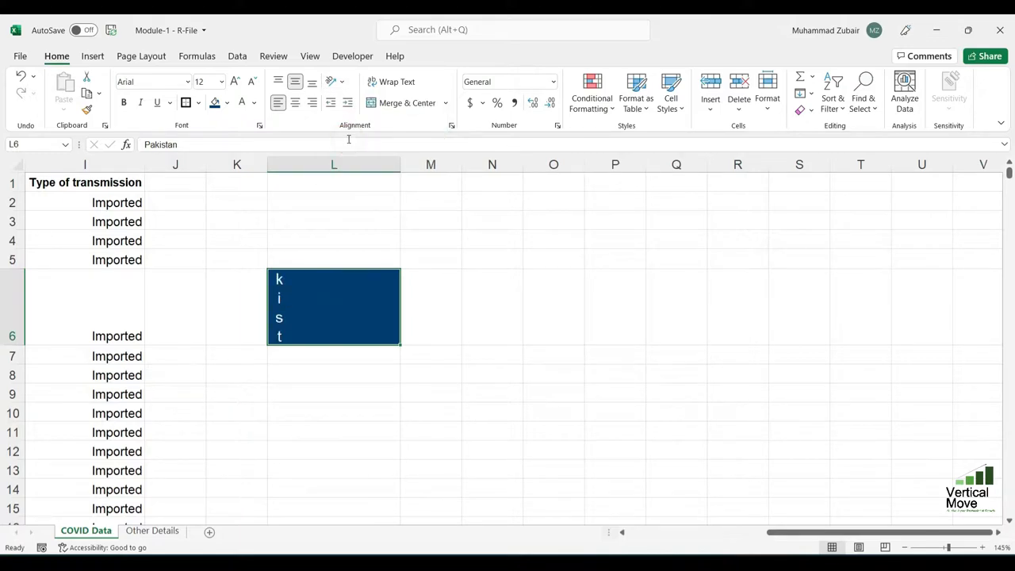
click(325, 83)
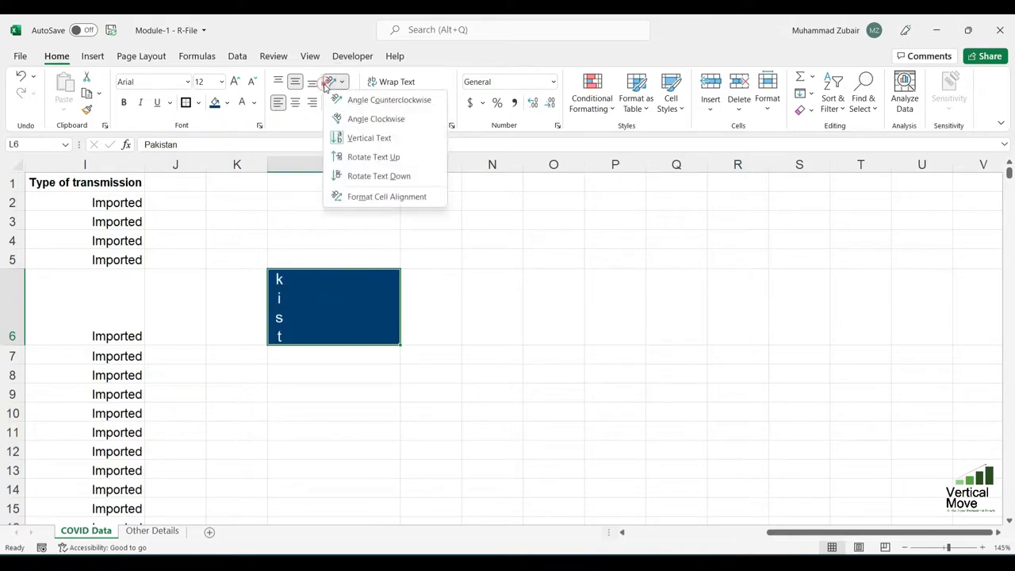
click(362, 157)
click(335, 82)
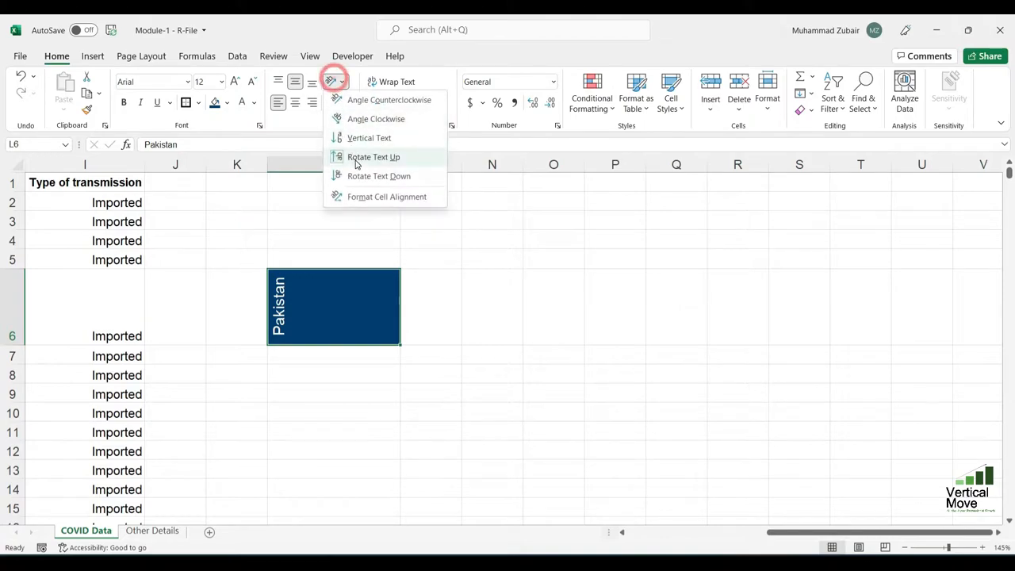
click(367, 176)
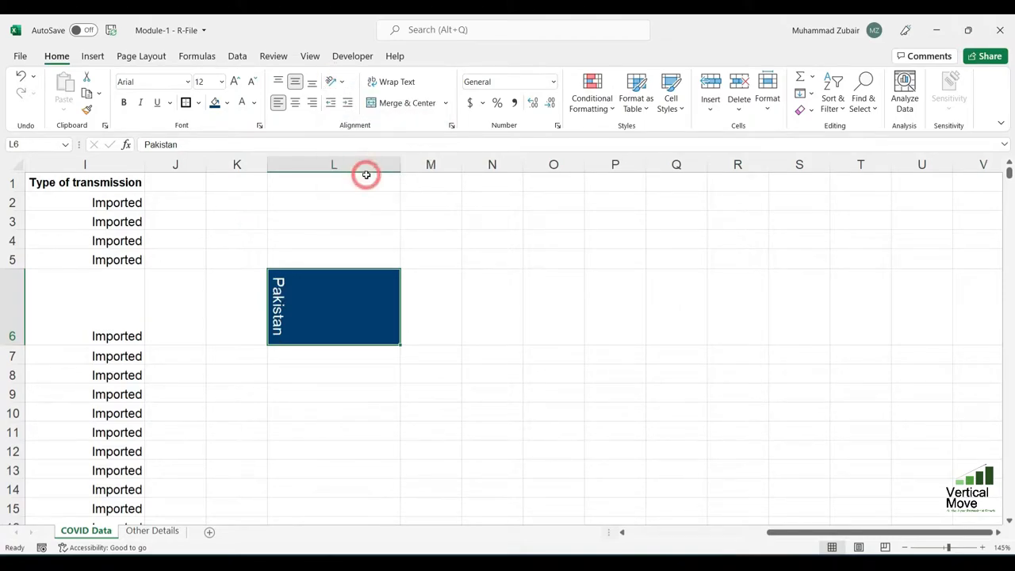
click(341, 83)
click(364, 106)
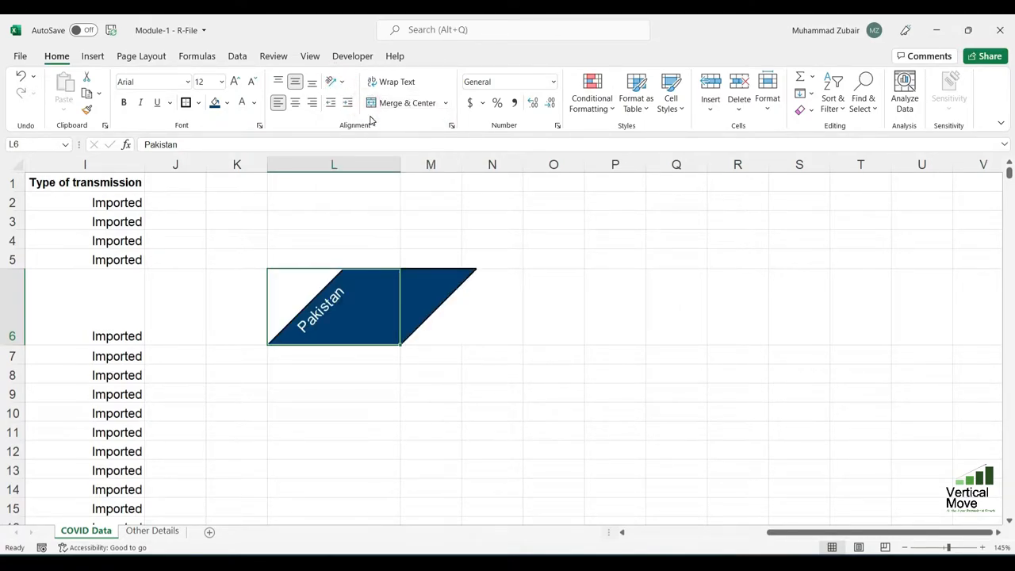
click(337, 83)
click(363, 102)
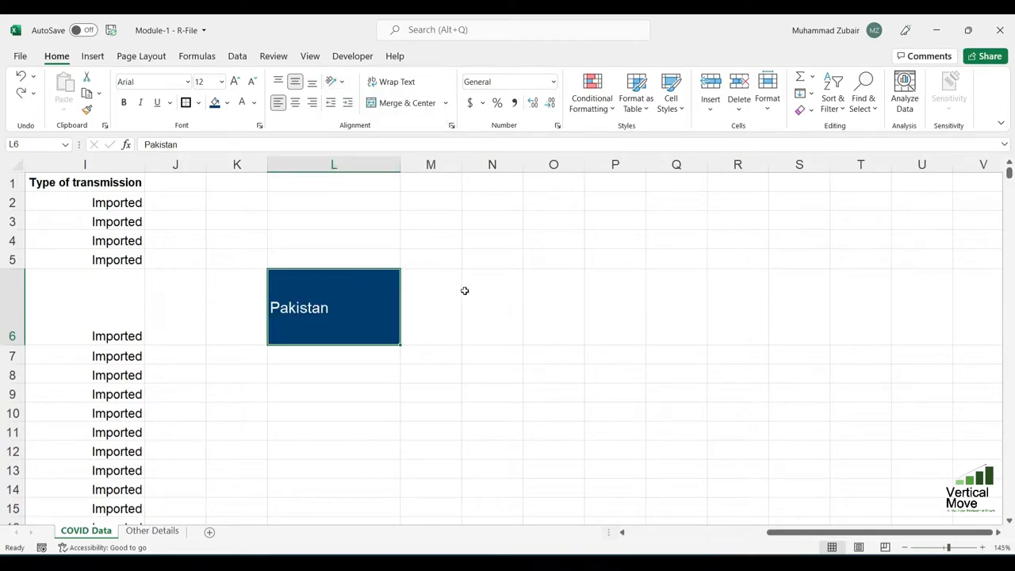
- Lay out a bordered grid in M8:P12 with M8:M12 merged and column M narrowed, and enter Pakistan in the merged cell
drag(473, 365, 550, 417)
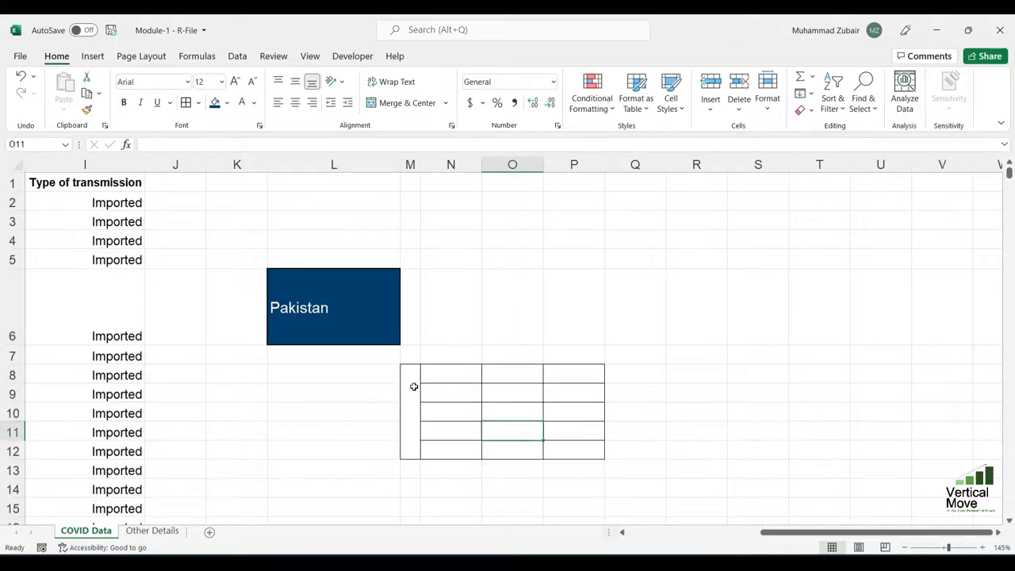
click(412, 385)
click(327, 307)
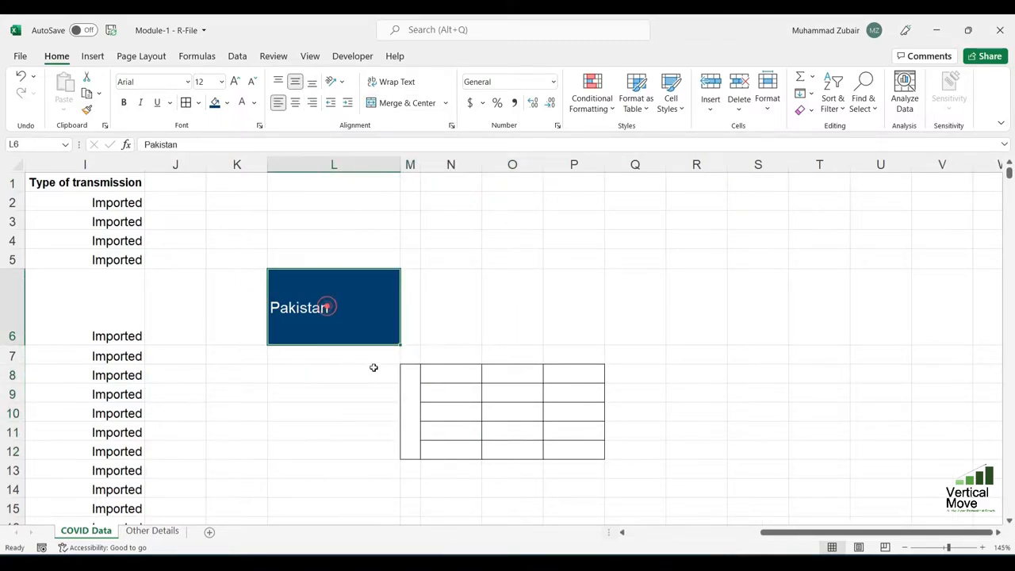
click(411, 404)
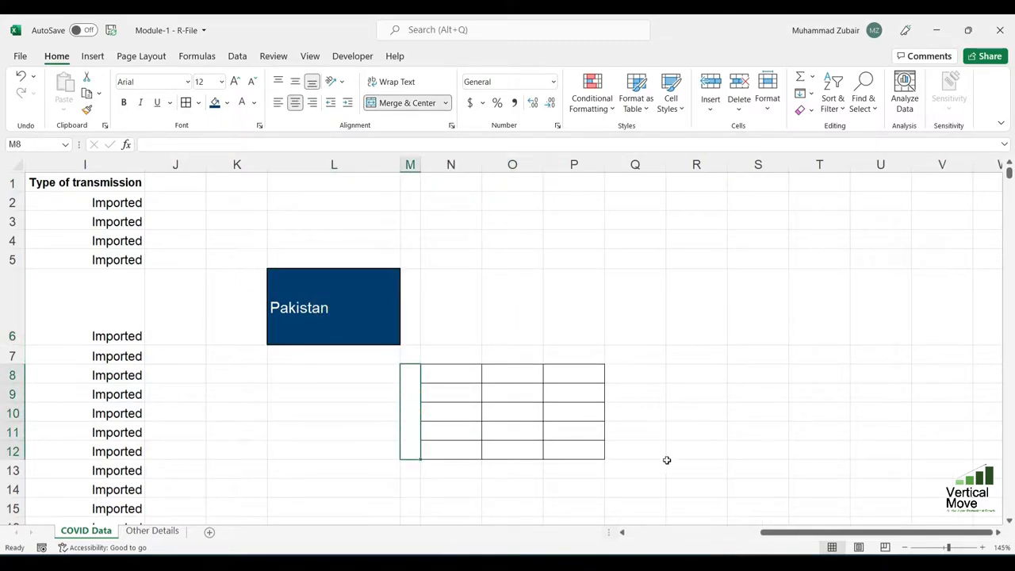
text(Pakistan)
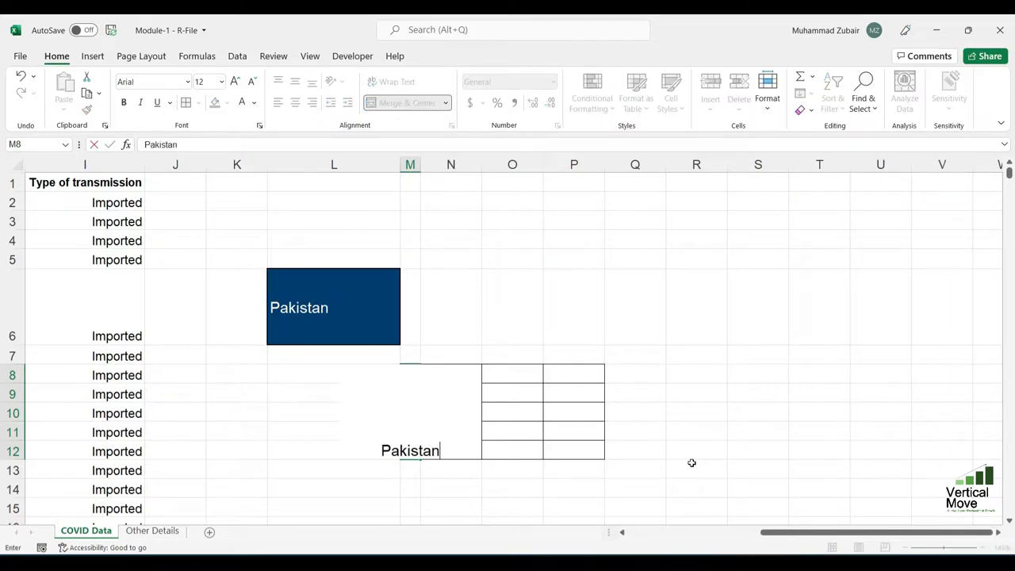
key(Return)
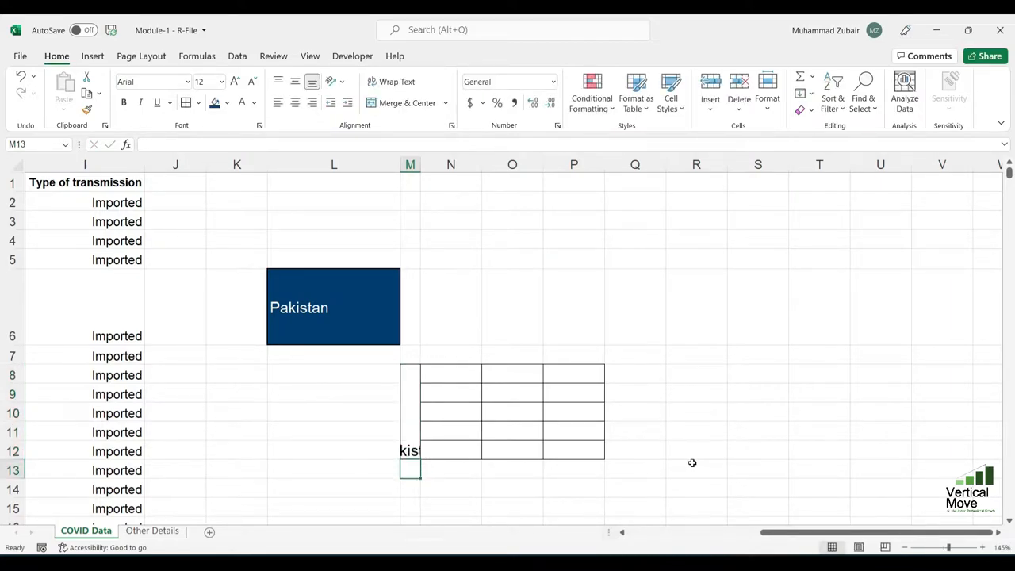
- Try rotating the Pakistan text in merged cell M8:M12 up with middle alignment, and undo the bordered grid
click(410, 426)
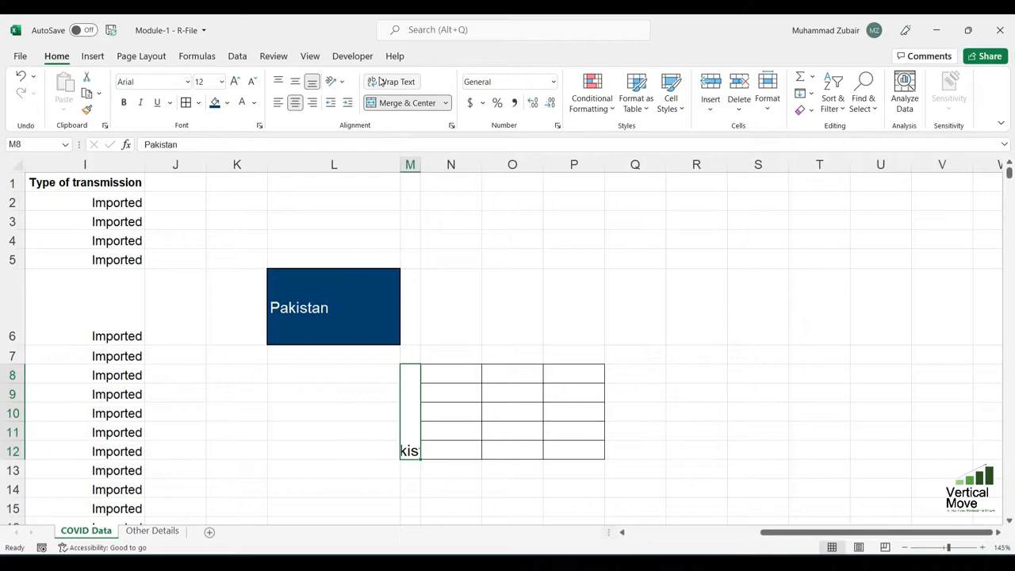
click(333, 81)
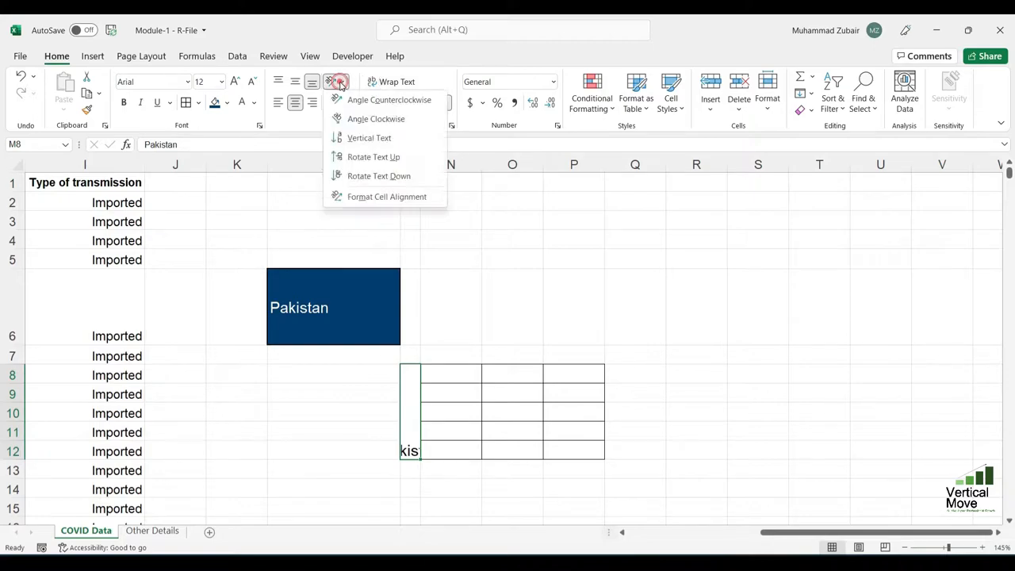
click(371, 157)
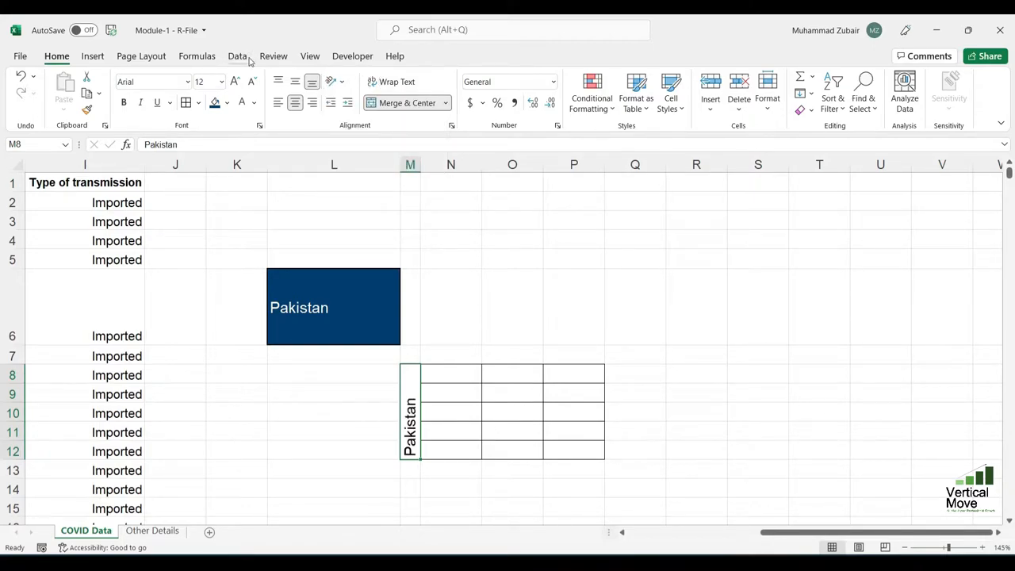
click(295, 81)
click(702, 315)
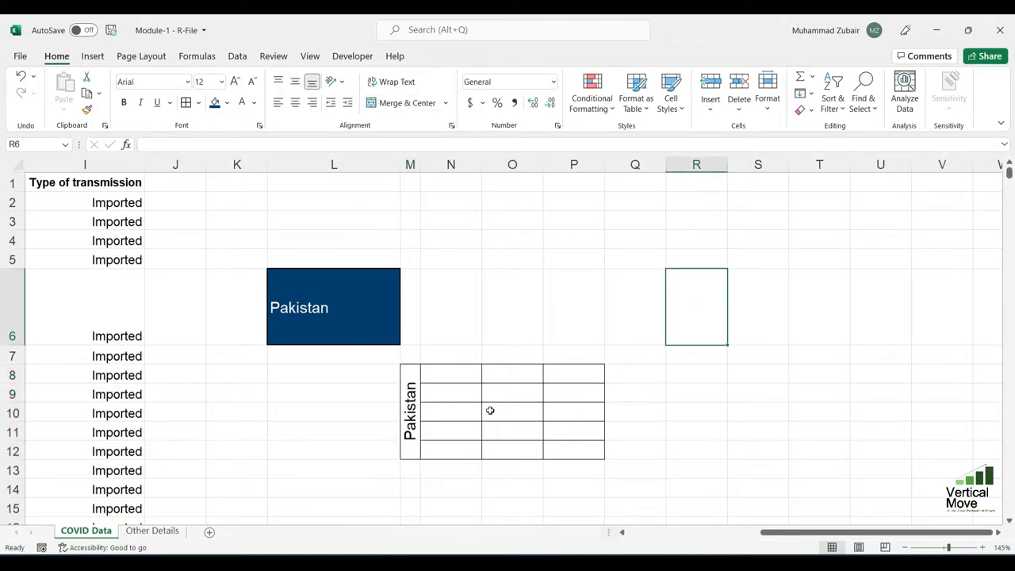
drag(408, 412, 558, 396)
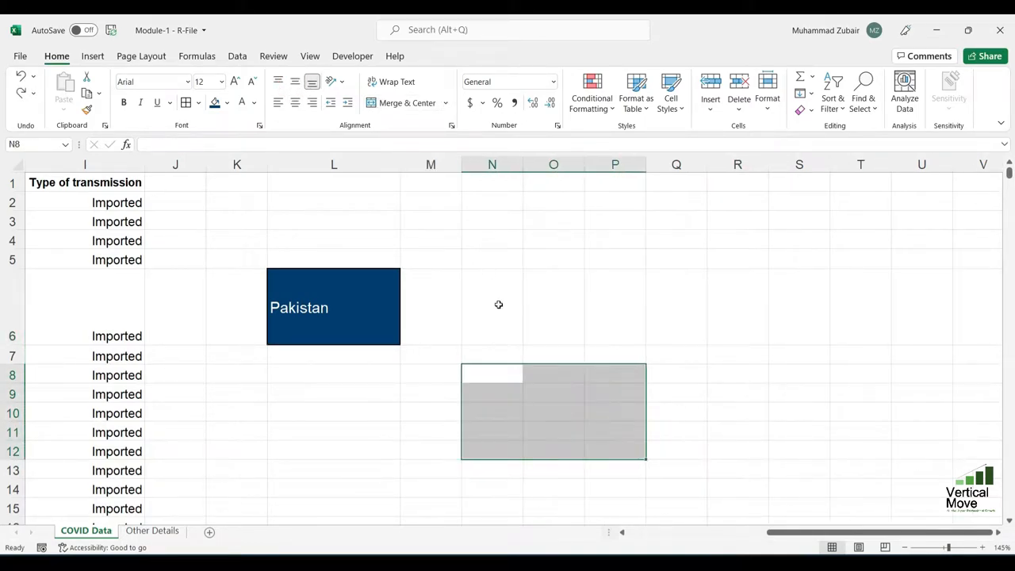
click(498, 305)
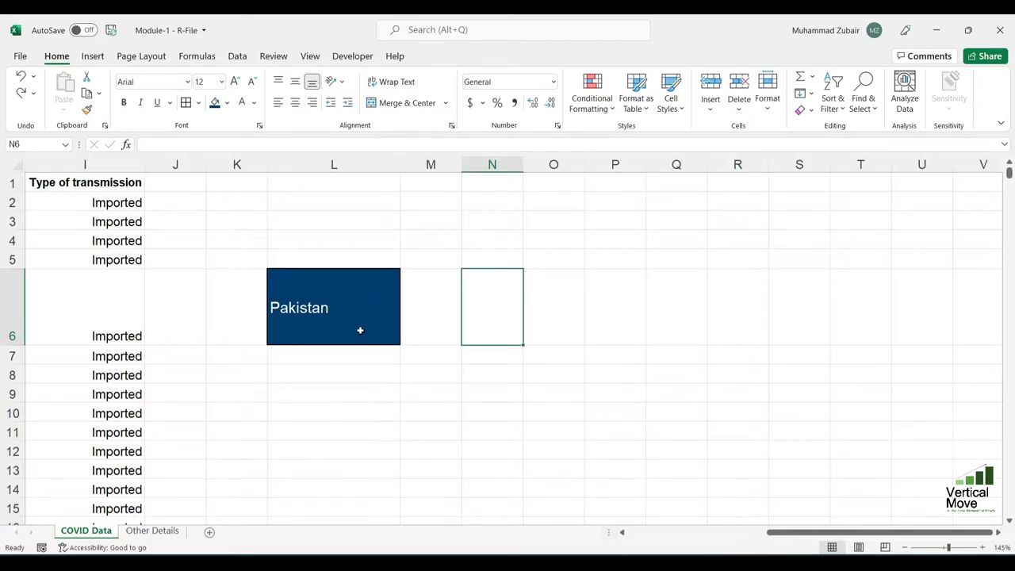
- Replace the text in cell L6 with "Pakistan is my country" and wrap it within the cell
click(340, 311)
key(BackSpace)
text(Pakistan is my country)
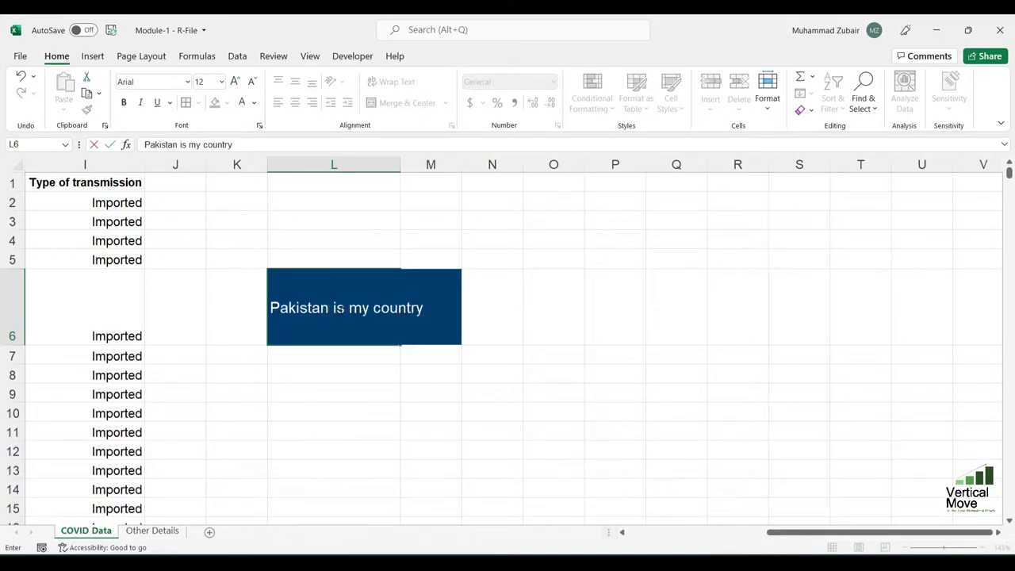
key(Return)
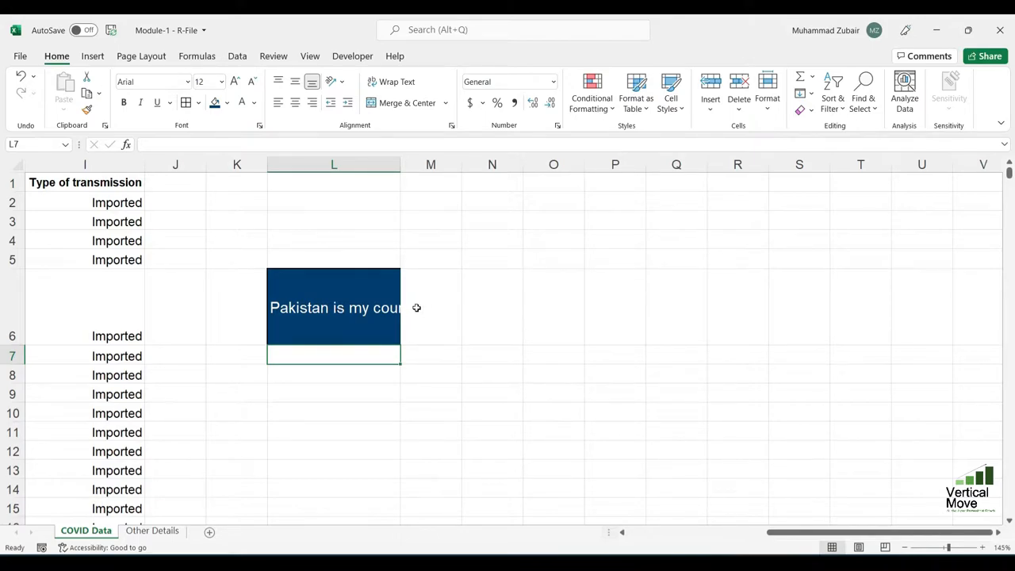
click(382, 286)
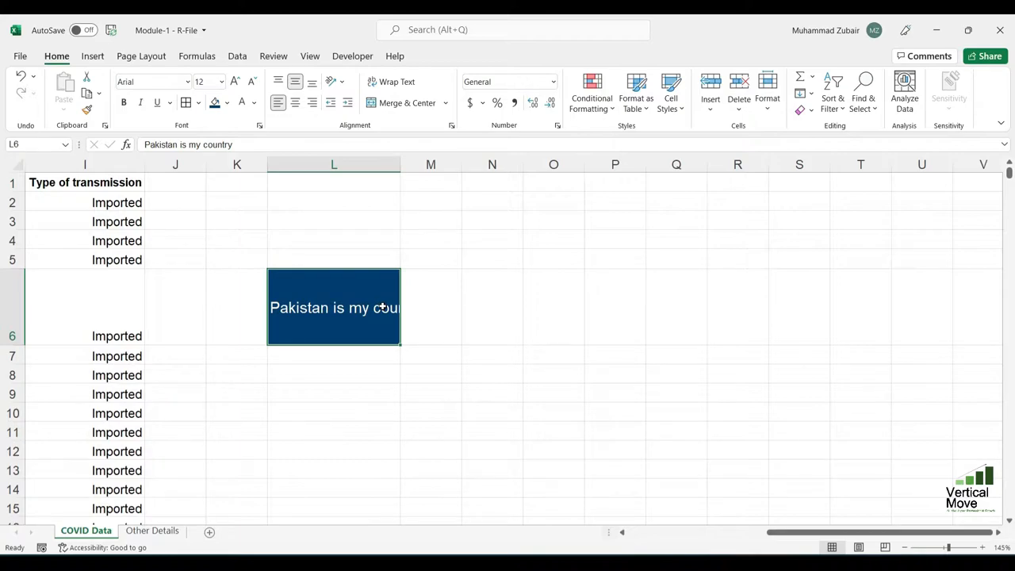
click(379, 85)
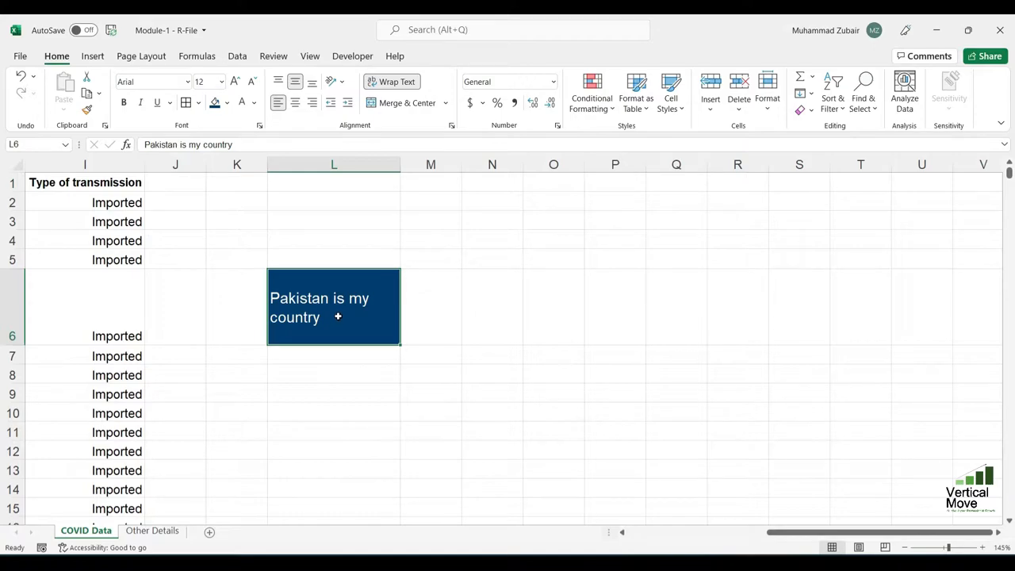
- Copy the L6 text into cell L11 without its fill and border, and narrow column L
key(ctrl+c)
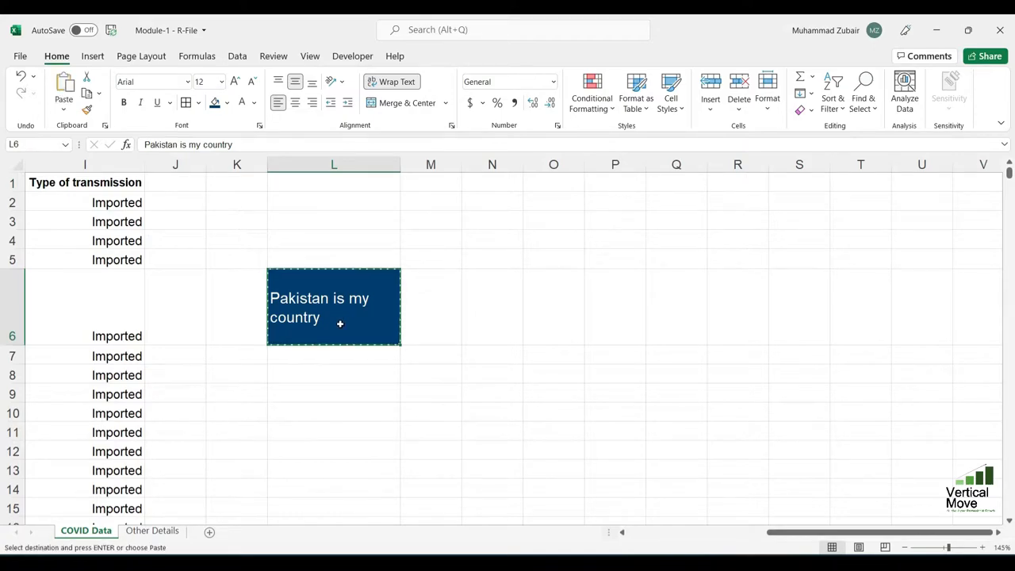
right_click(347, 428)
click(399, 141)
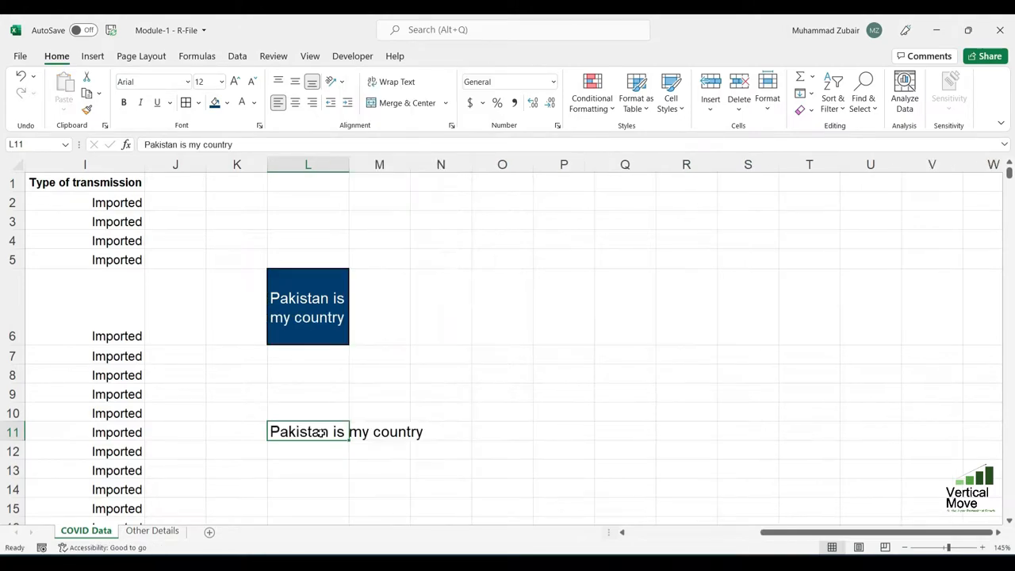
- Try wrapping the text in cell L11, and turn wrapping off again
click(320, 432)
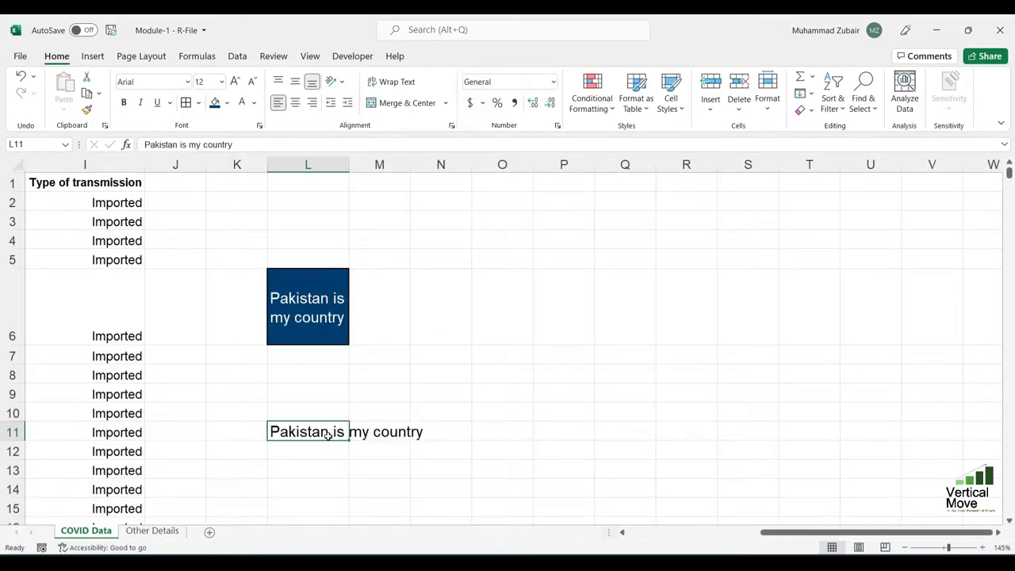
click(388, 82)
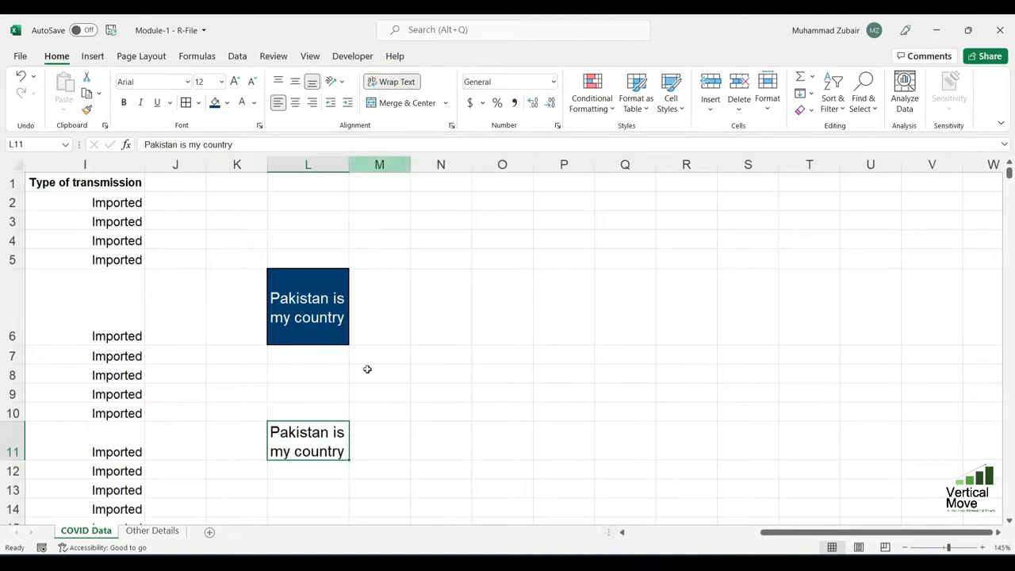
click(8, 434)
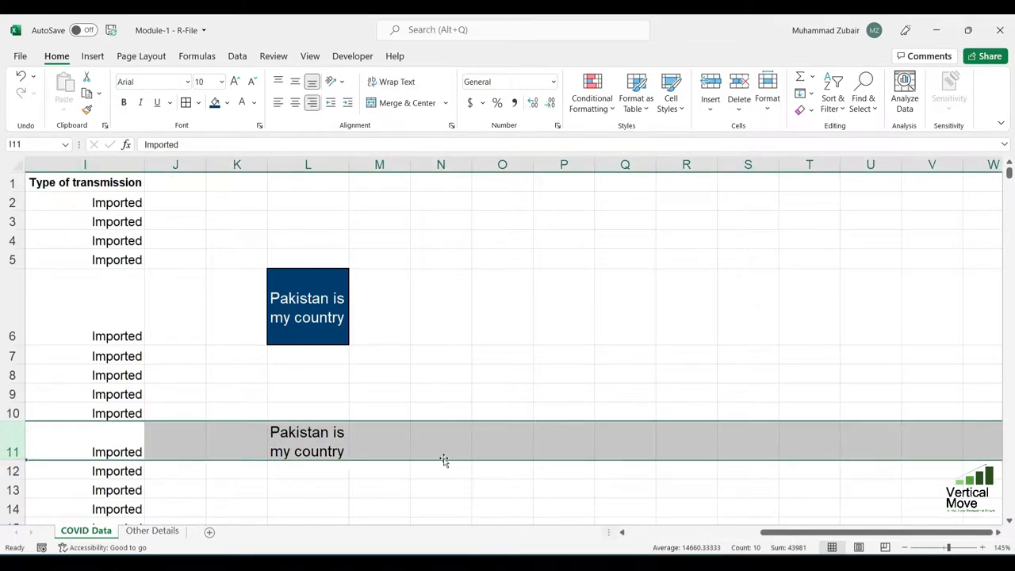
click(329, 444)
click(391, 82)
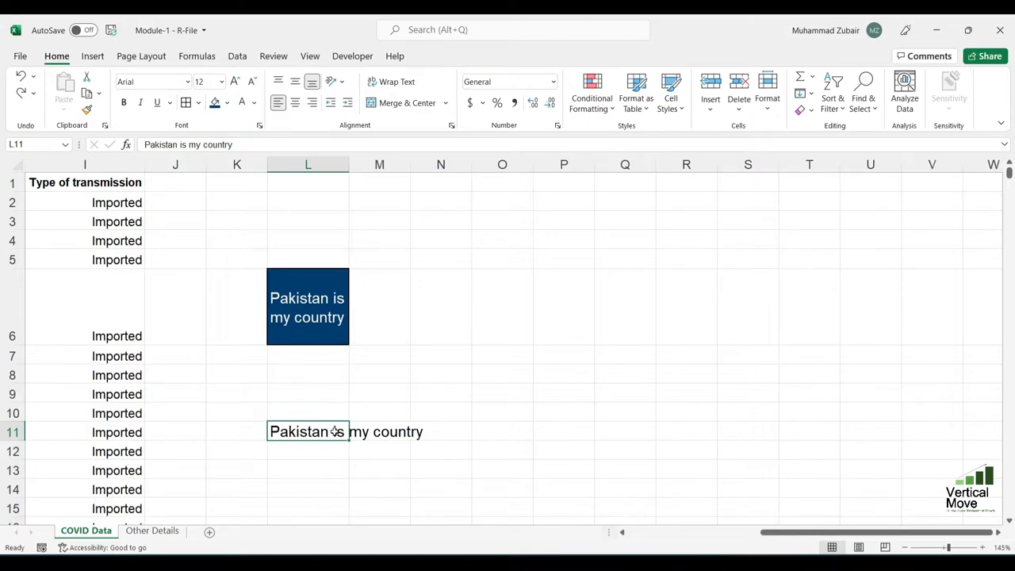
right_click(337, 431)
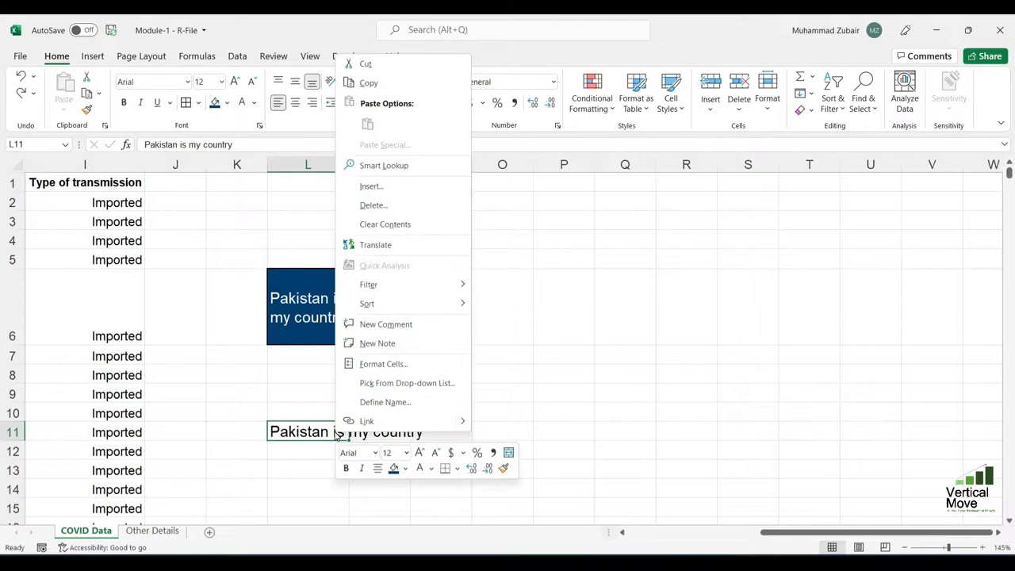
click(381, 365)
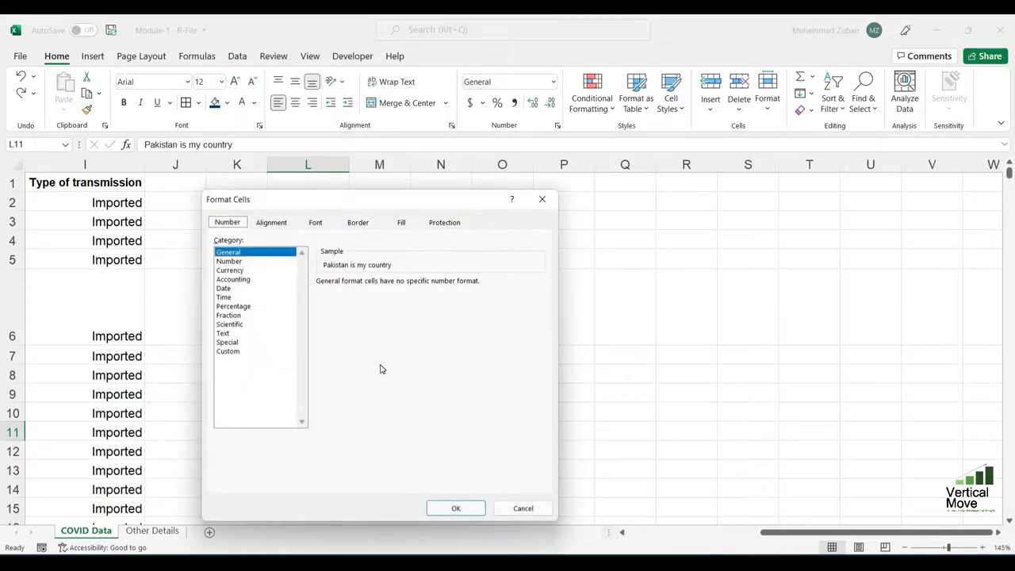
click(257, 226)
key(Escape)
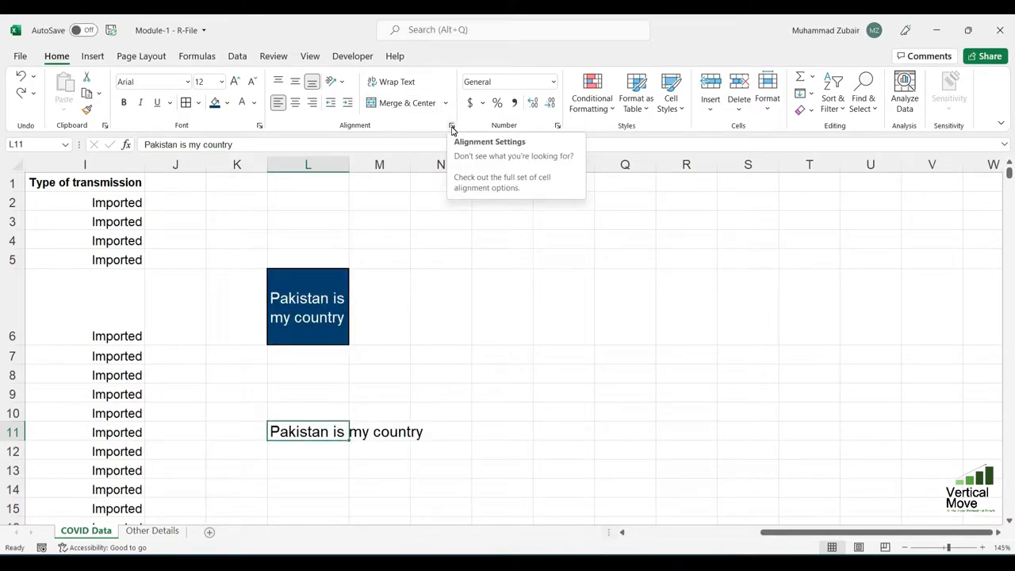
- Apply the Shrink to fit text control to cell L11, and select L6:L11 to compare it with the wrapped text
click(451, 127)
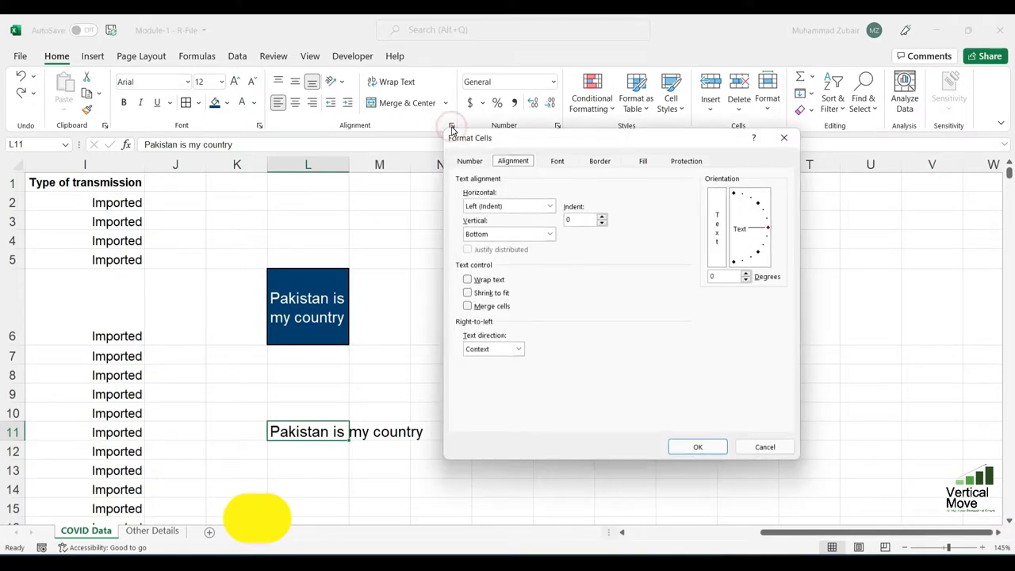
drag(539, 146, 268, 74)
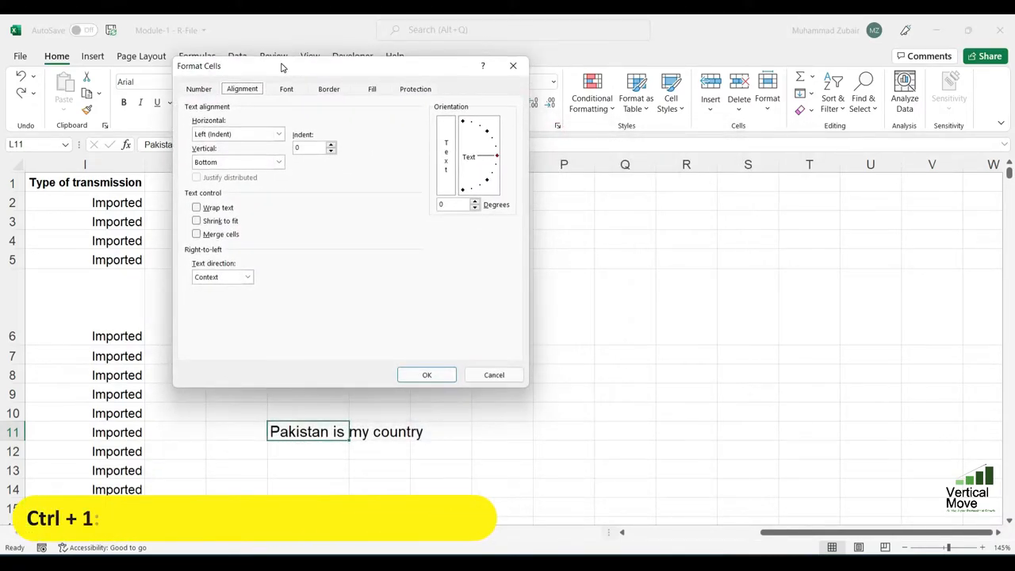
click(212, 222)
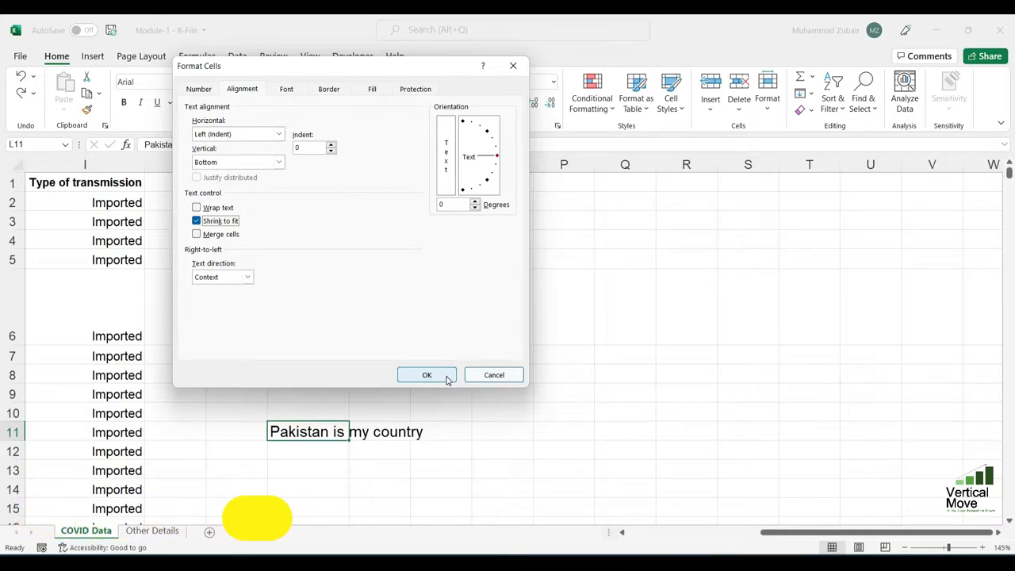
click(446, 376)
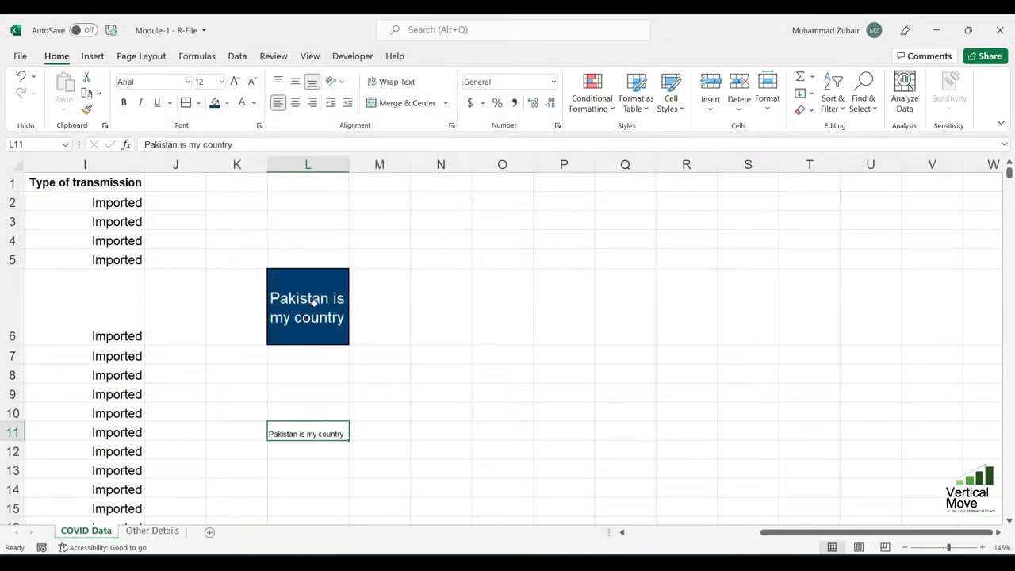
drag(314, 293, 315, 433)
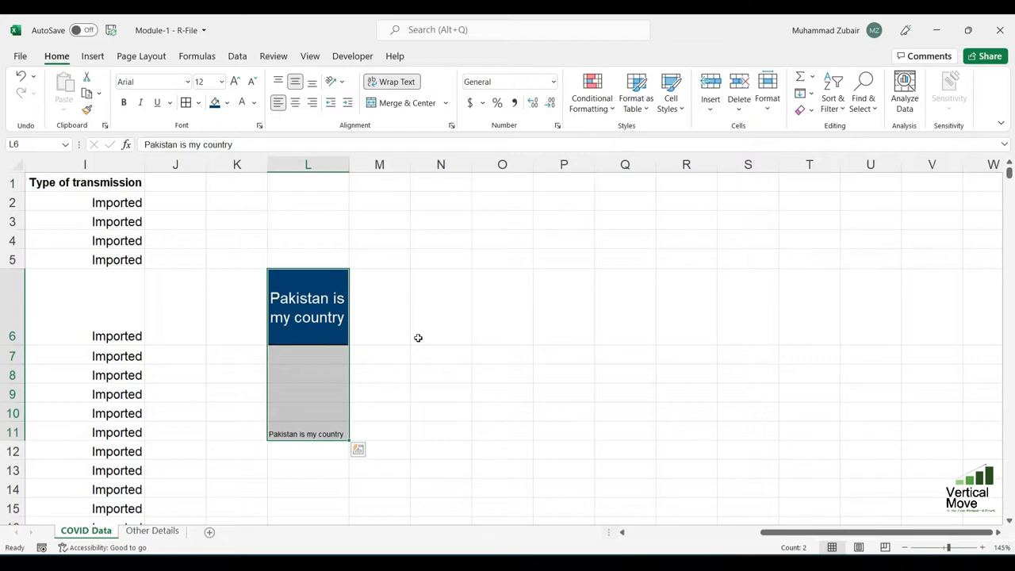
- Open the Other Details sheet and widen column B beside the labels
click(174, 532)
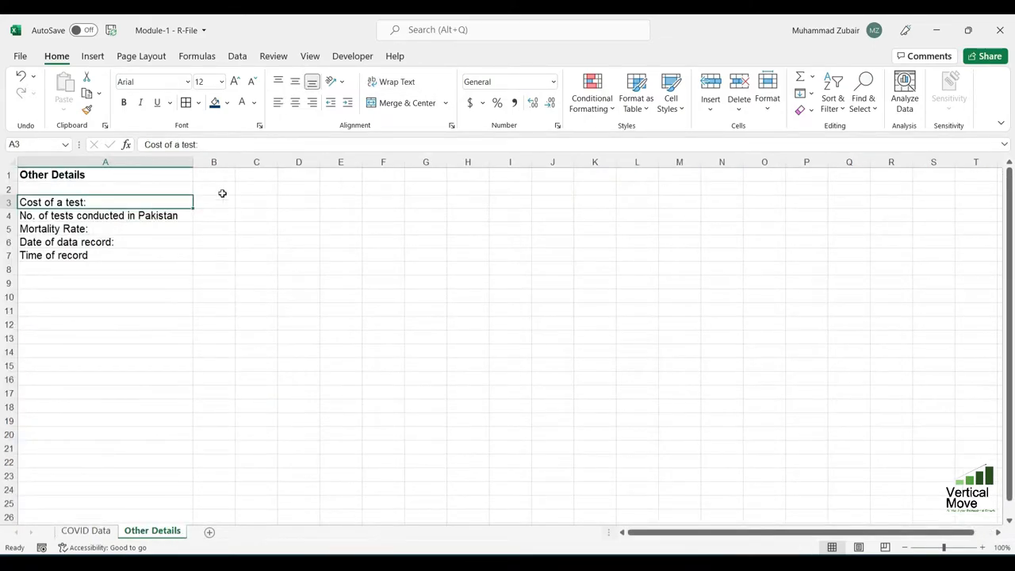
drag(235, 162, 258, 162)
drag(281, 161, 281, 162)
click(95, 173)
scroll(163, 218, up, 5)
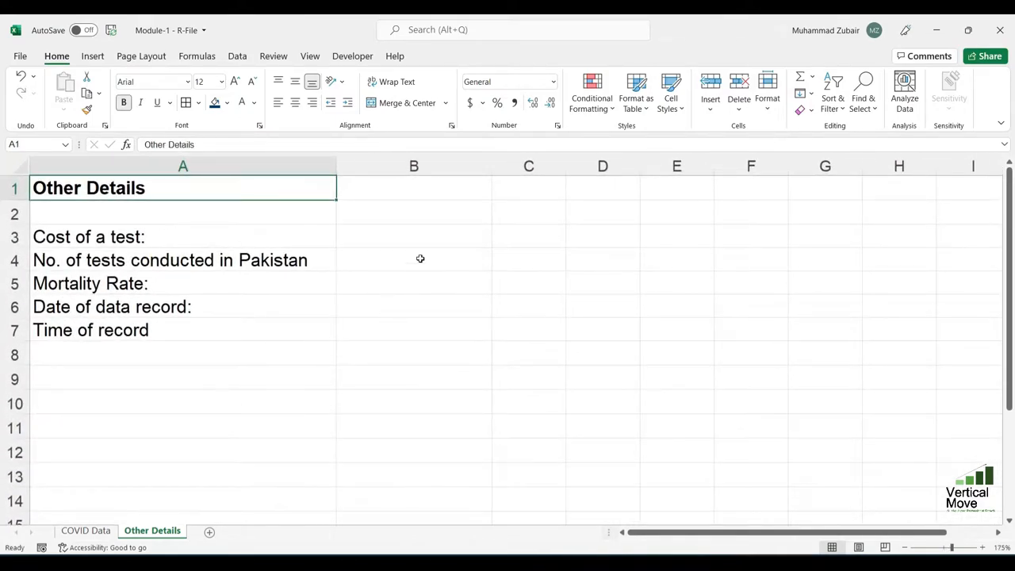
- Enter 8500 as the test cost in B3, 100000 as the number of tests in B4 and 3 as the mortality rate in B5
click(412, 253)
key(Up)
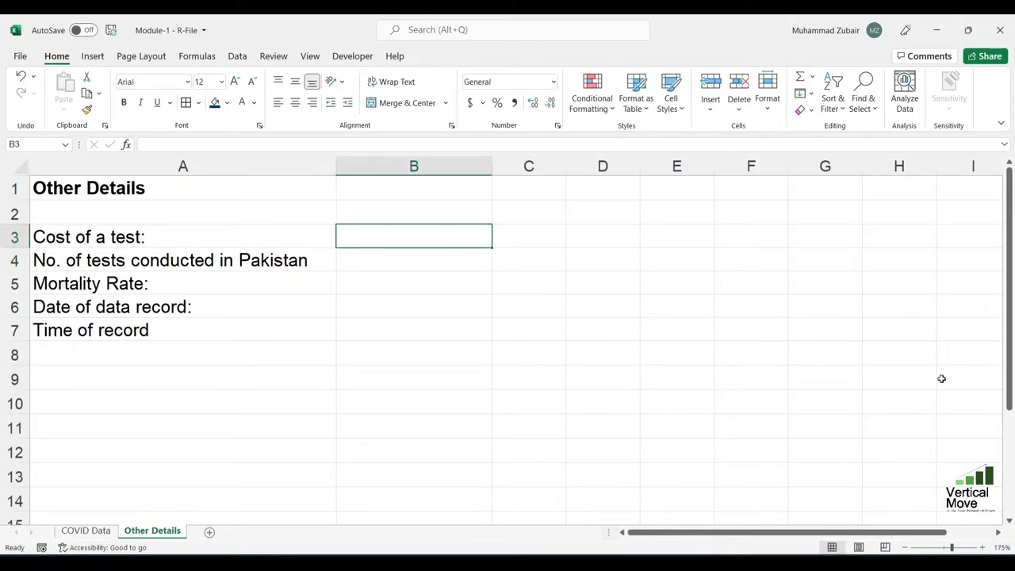
text(8500)
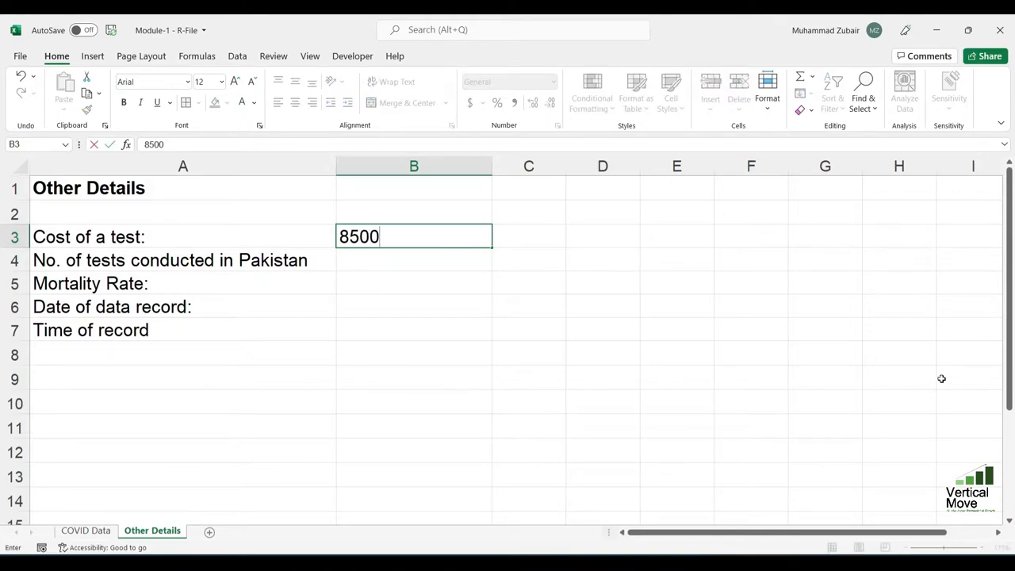
key(Return)
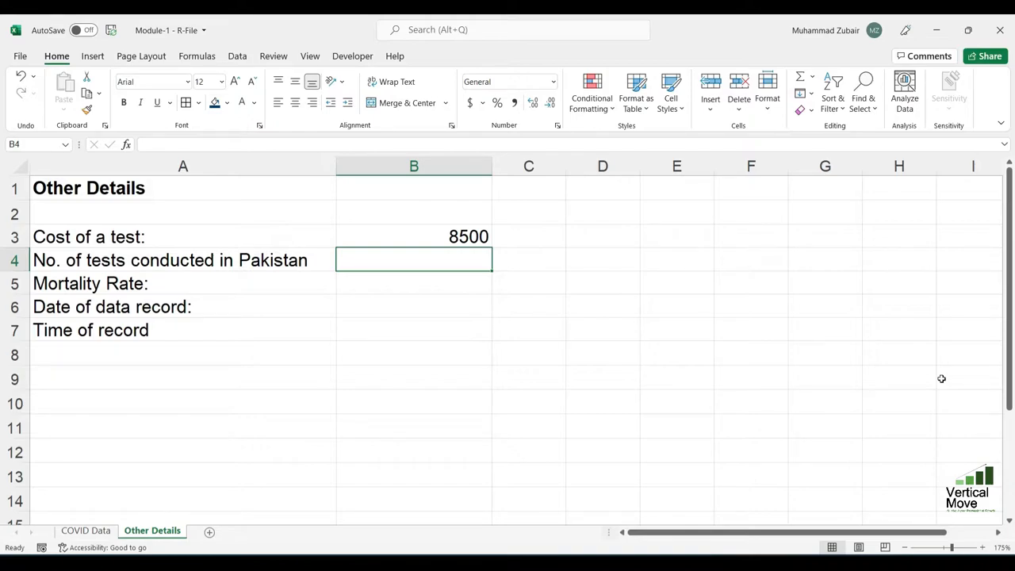
text(100000)
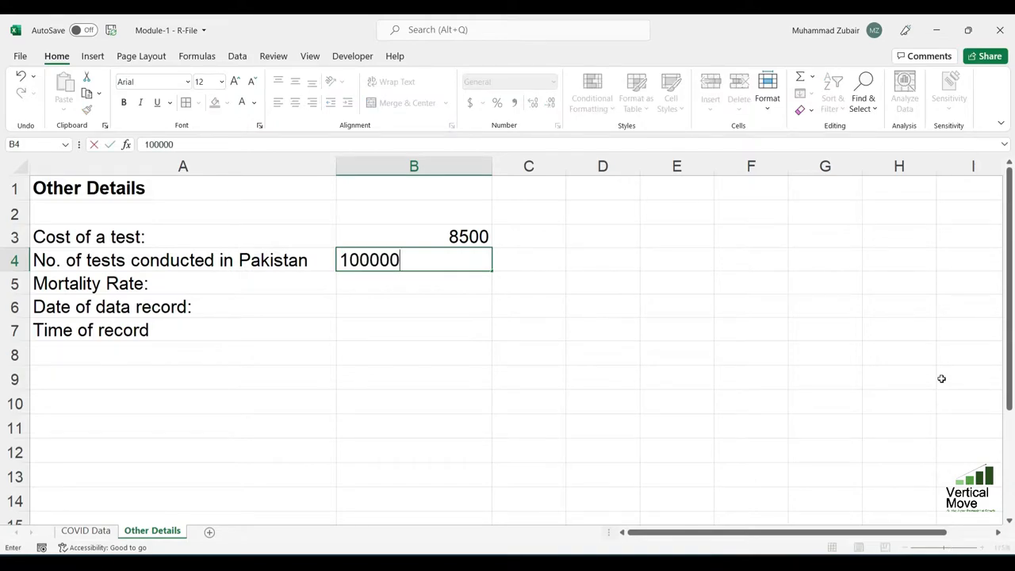
key(Return)
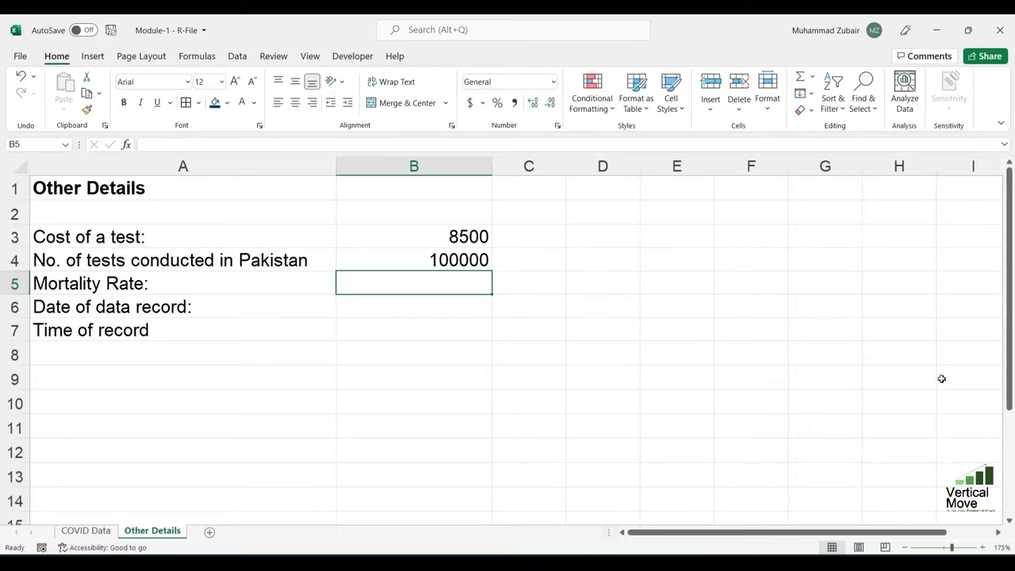
text(3)
key(Return)
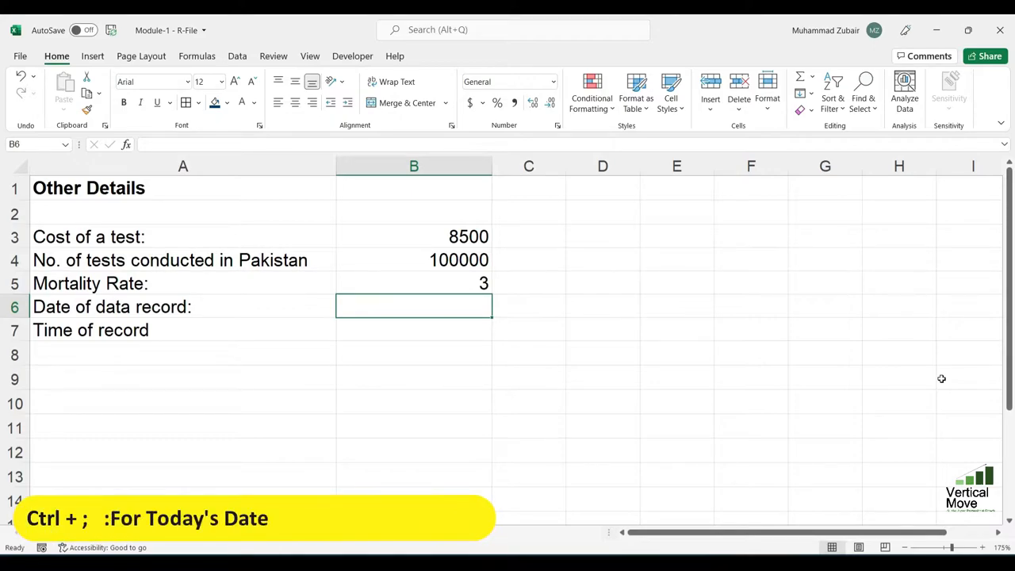
- Insert today's date in B6 and the current system time in B7
key(ctrl+semicolon)
key(Return)
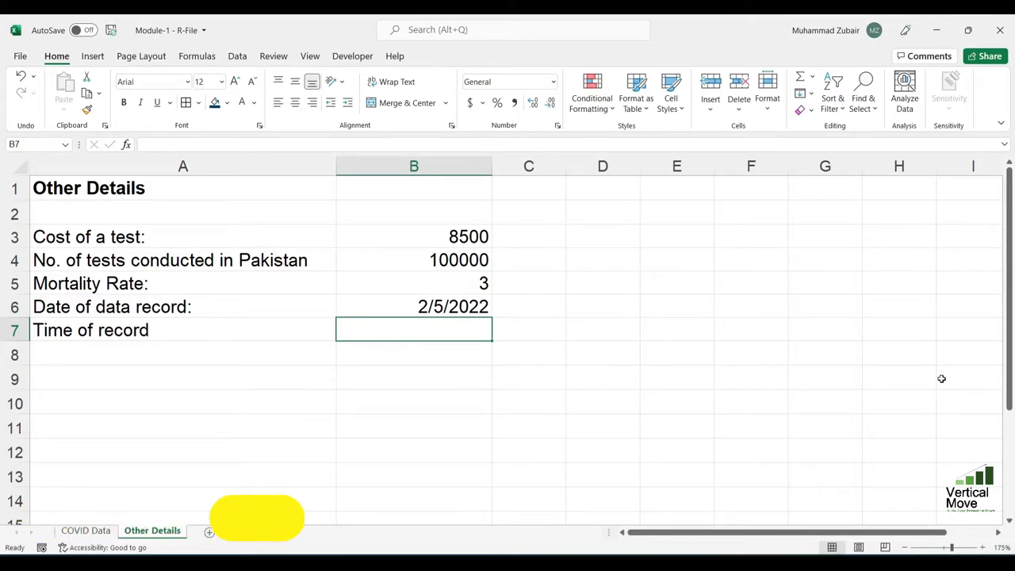
key(ctrl+shift+semicolon)
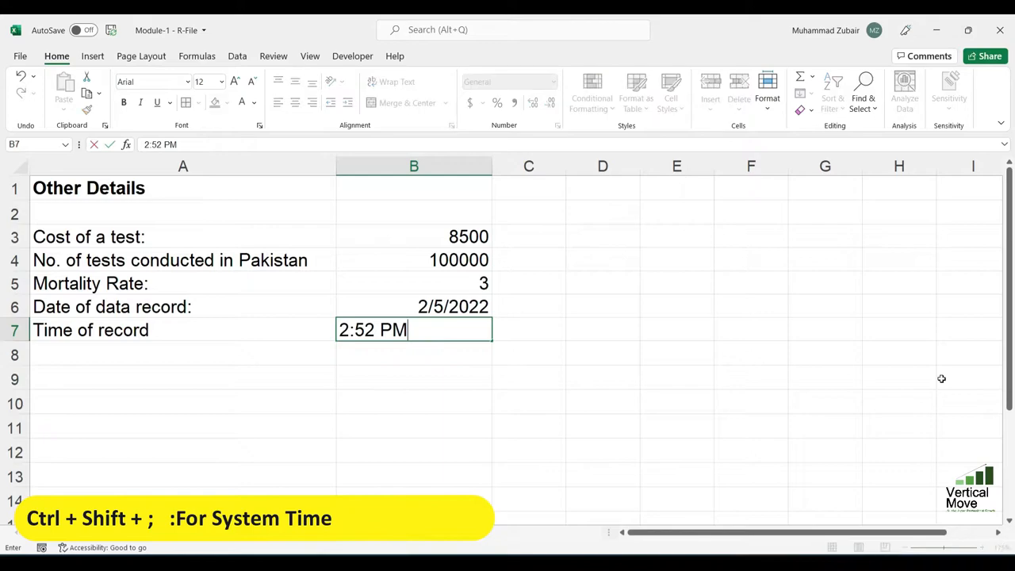
key(Return)
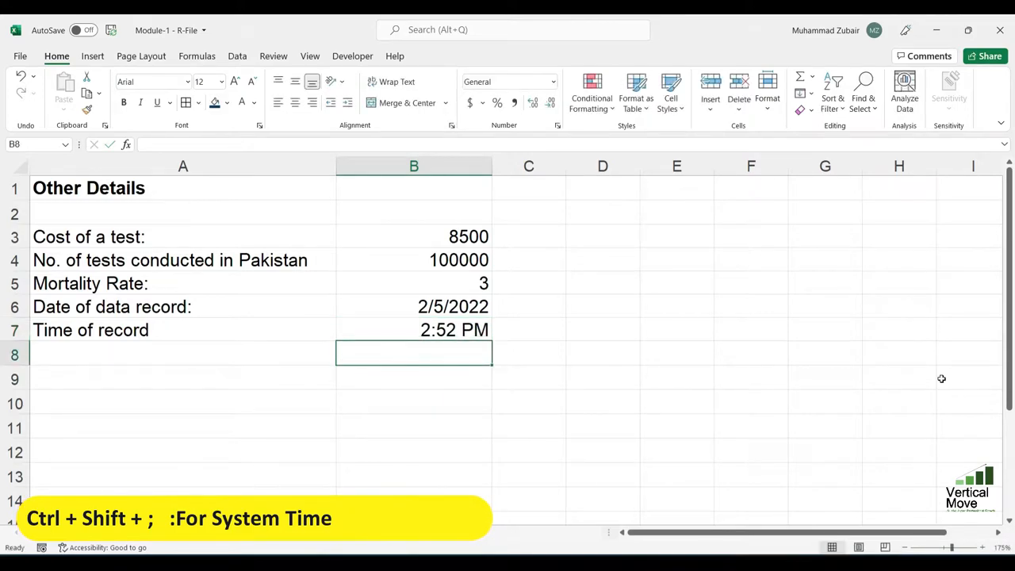
- Format the test cost in B3 as Accounting with the PKR symbol and 0 decimal places
click(476, 236)
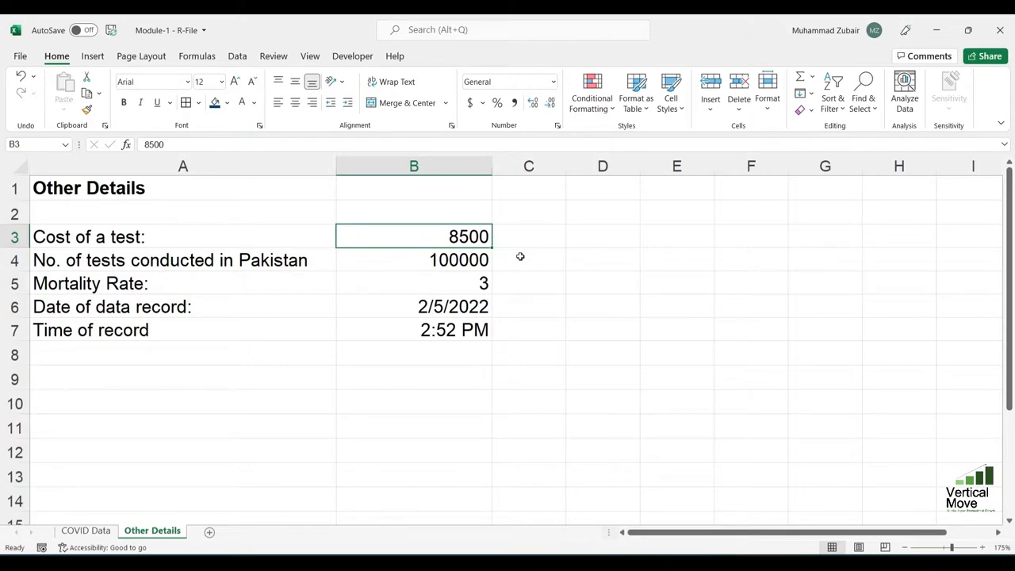
click(472, 104)
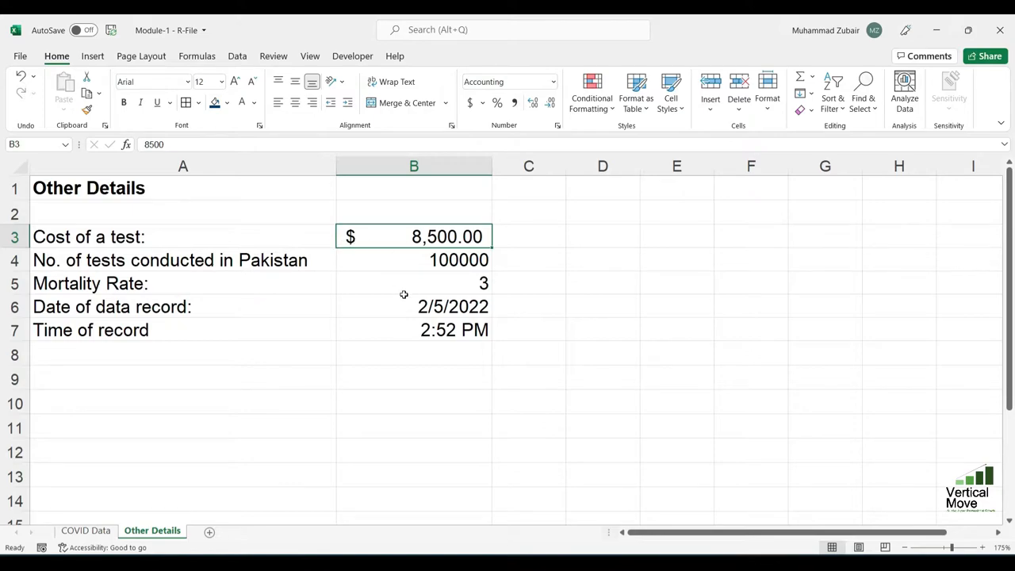
click(483, 103)
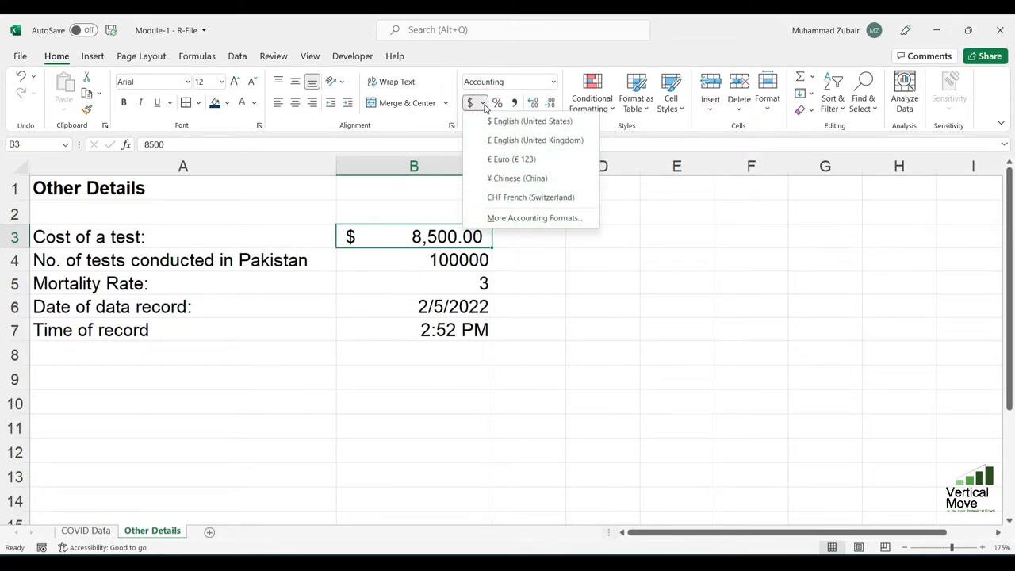
click(520, 218)
click(384, 168)
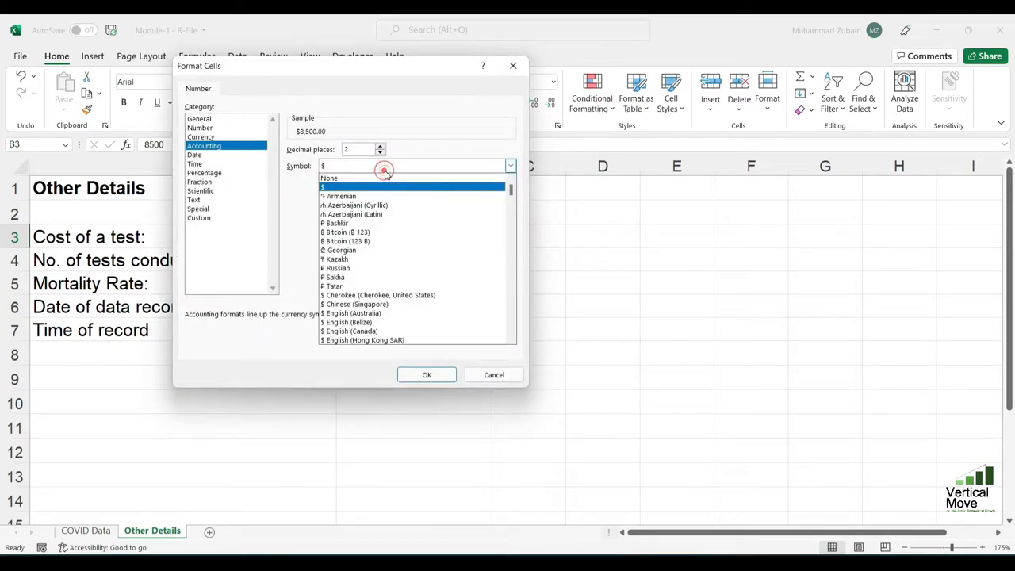
scroll(432, 282, down, 3)
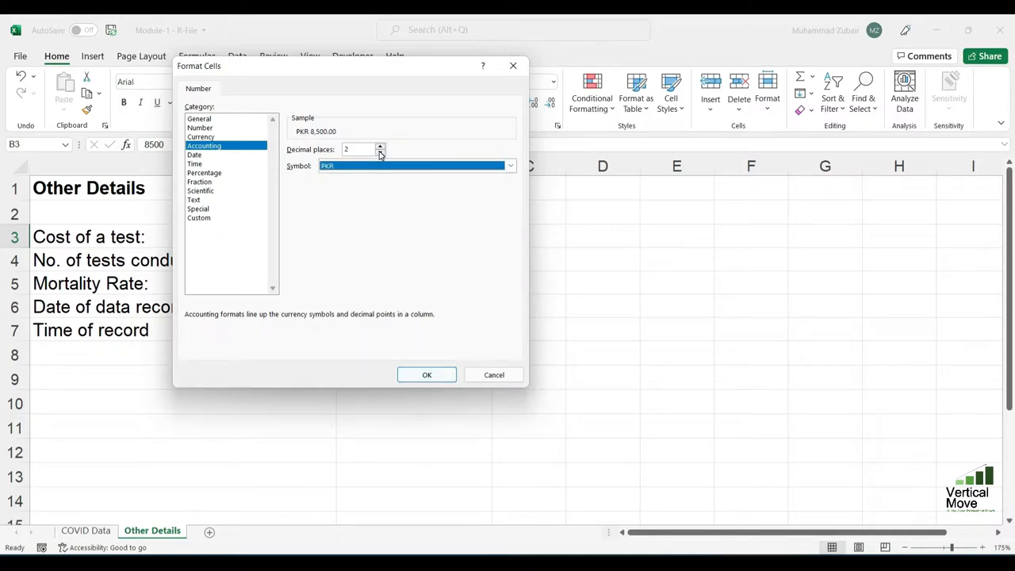
click(379, 153)
click(380, 153)
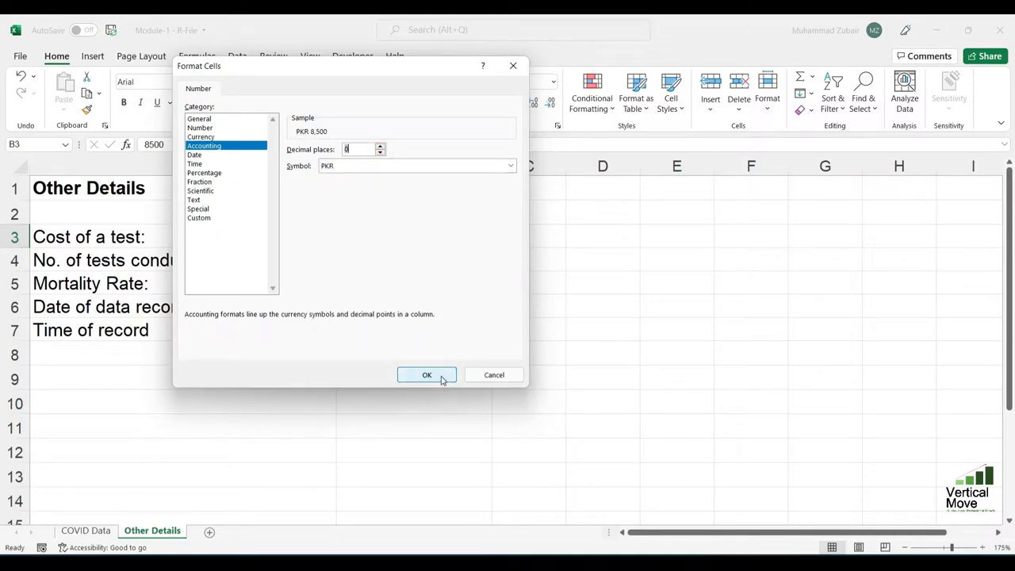
click(443, 377)
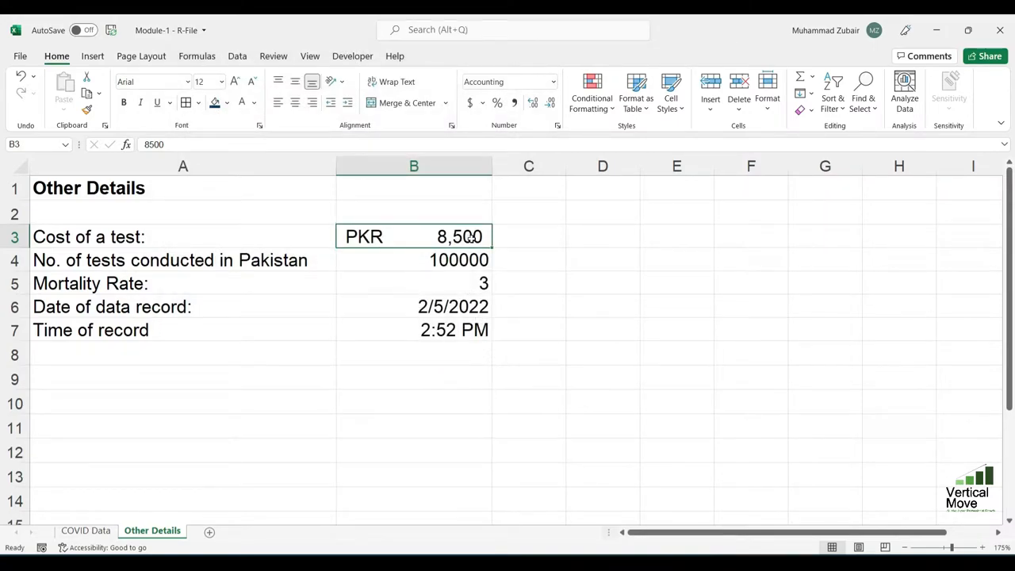
- Change the number of tests in B4 to 100000000
click(92, 230)
click(394, 230)
click(436, 259)
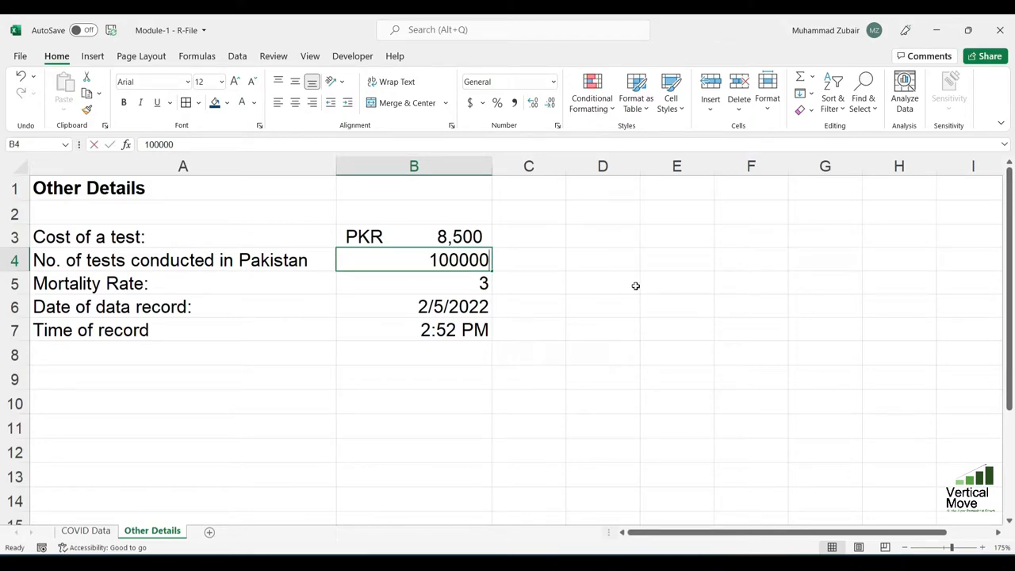
text(100000000)
key(Return)
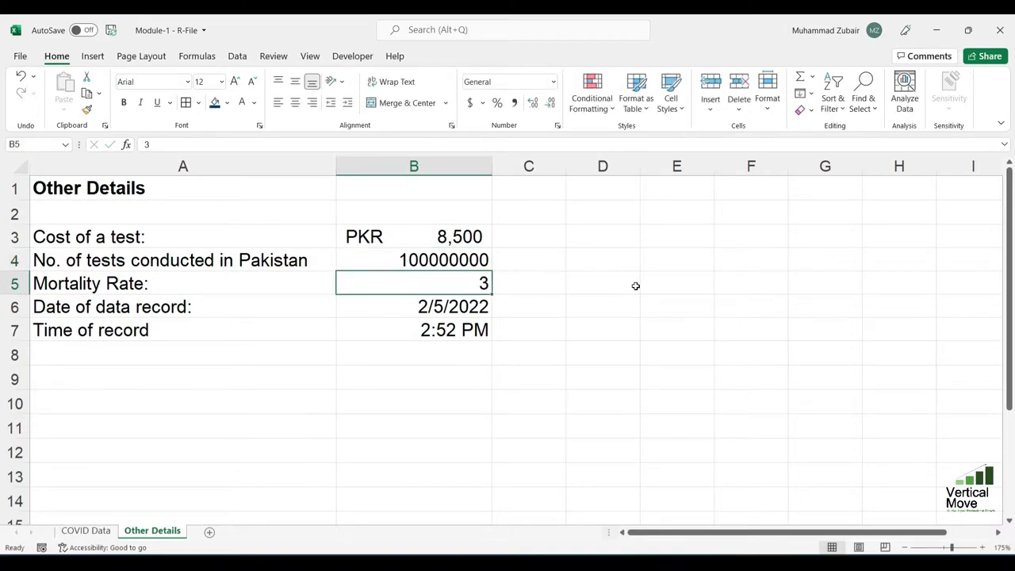
- Apply Comma Style to B4 and try decreasing and increasing its decimal places
key(Up)
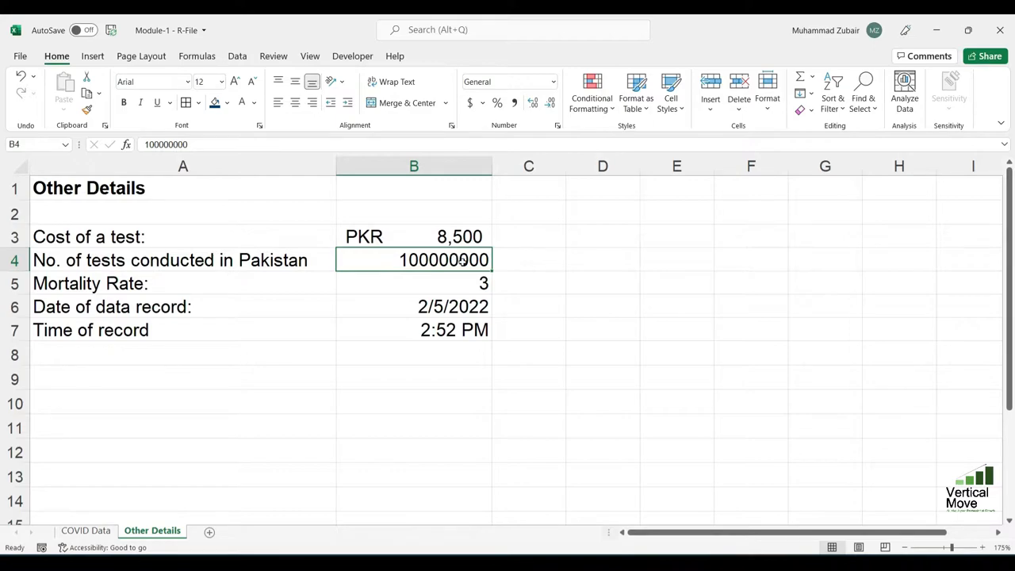
click(515, 105)
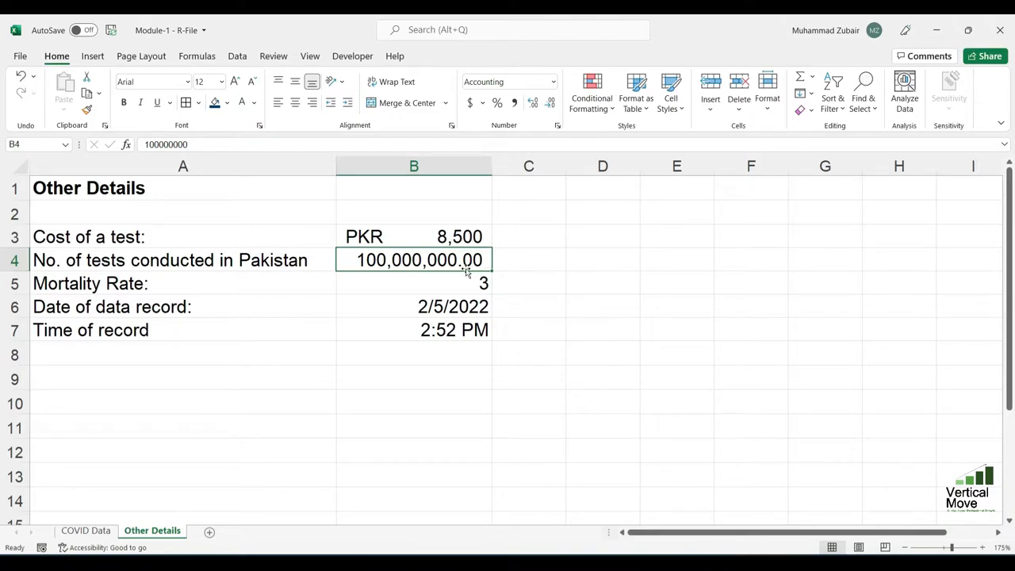
click(547, 105)
click(546, 105)
click(534, 102)
click(533, 102)
click(533, 103)
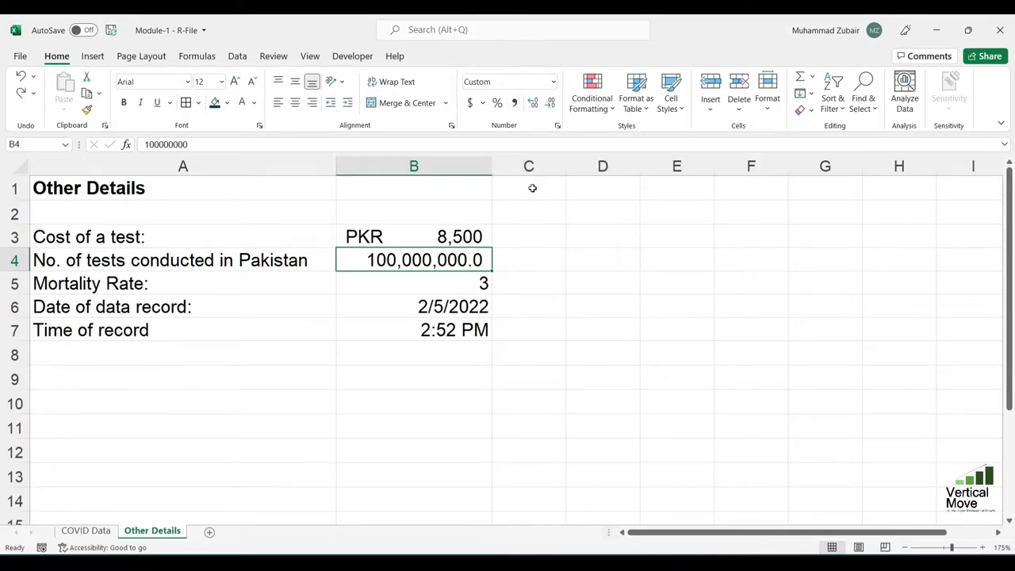
- Undo the decimal, Comma Style and value changes made to B4
key(ctrl+z)
key(ctrl+z)
key(ctrl+z)
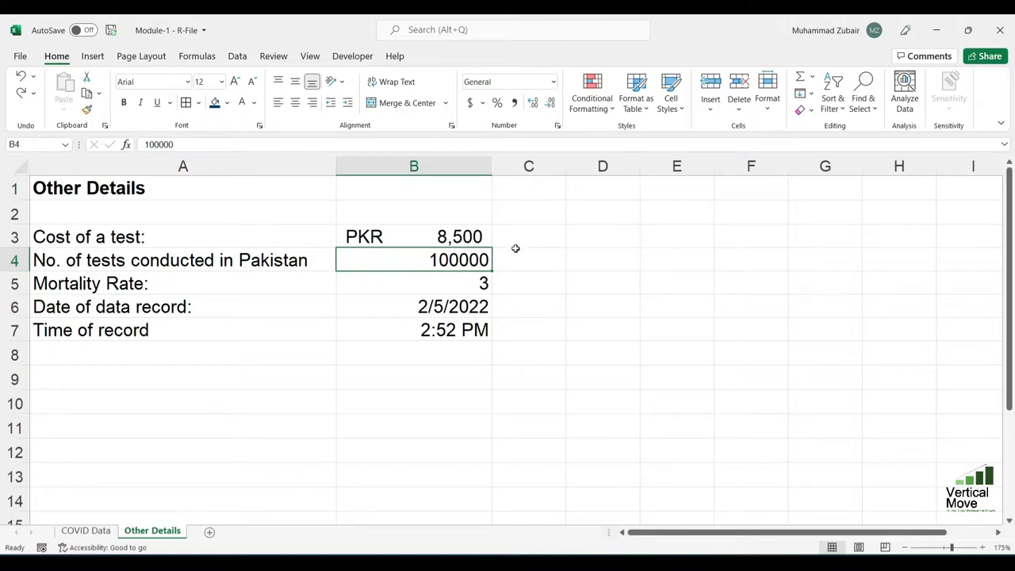
right_click(472, 261)
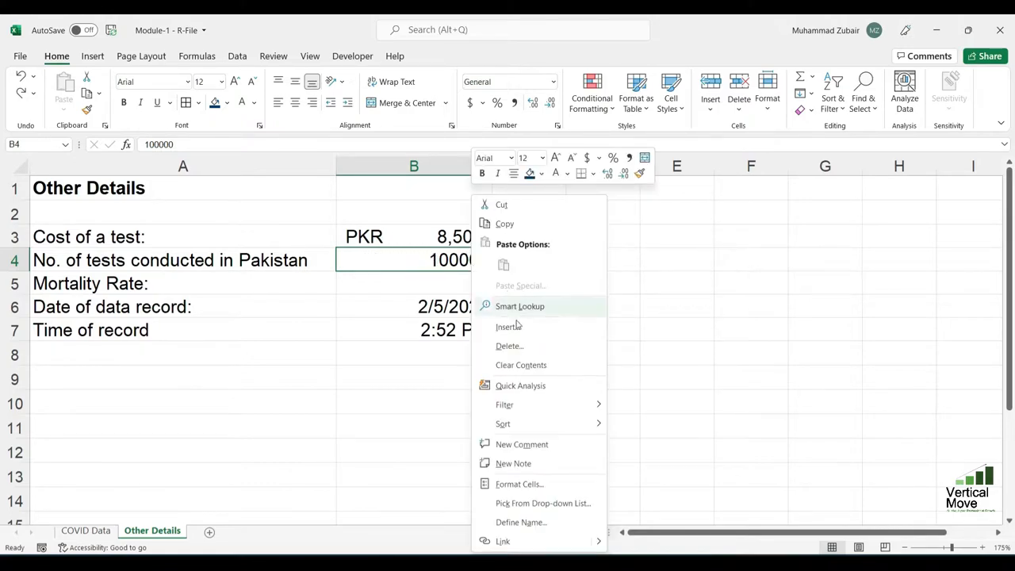
click(536, 490)
drag(579, 239, 767, 172)
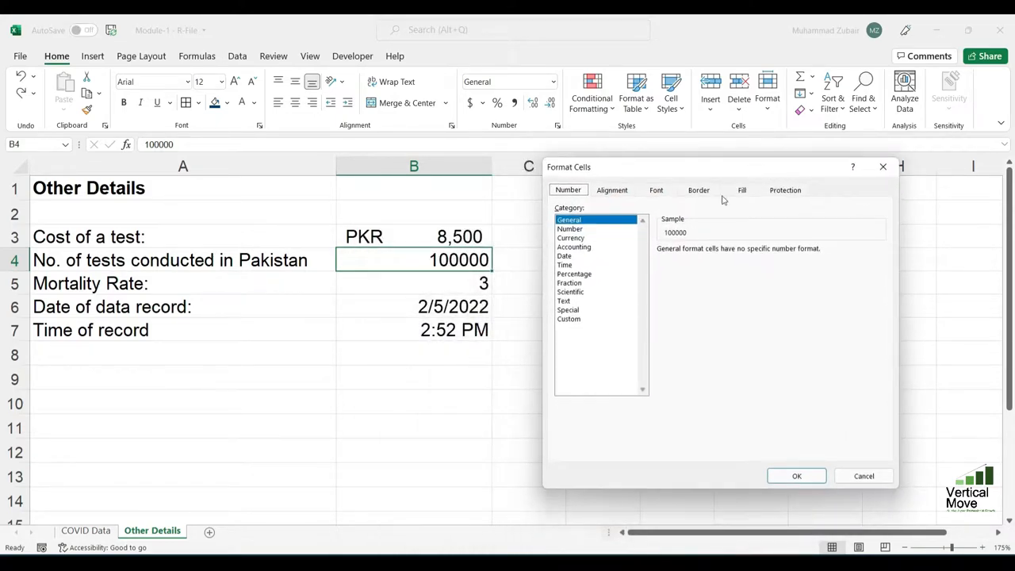
click(578, 230)
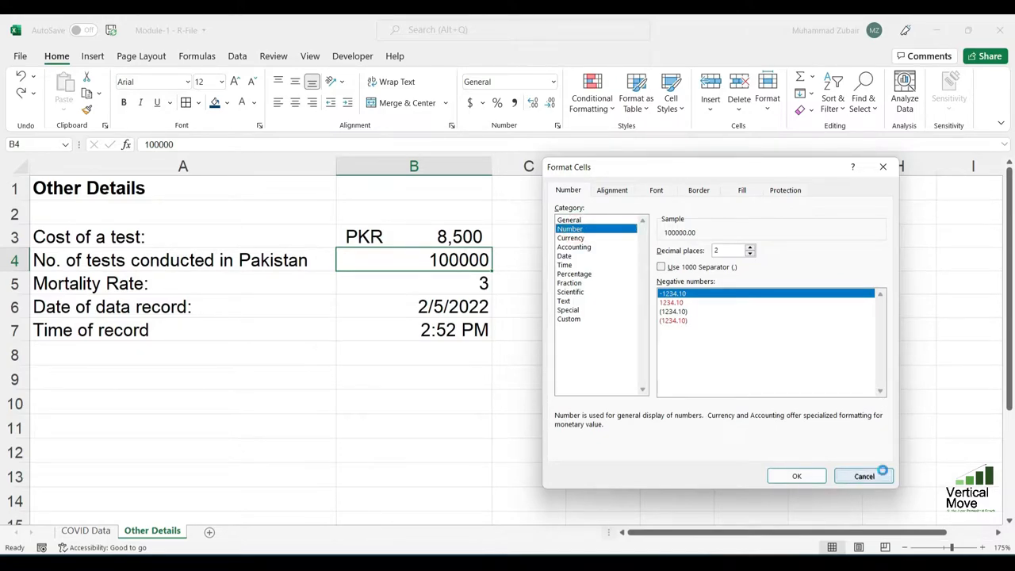
click(863, 476)
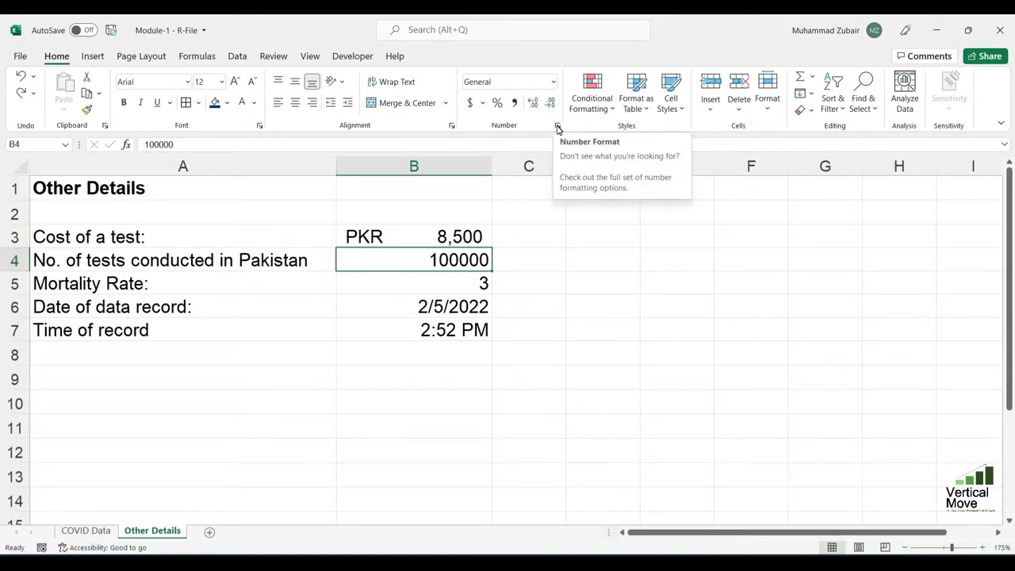
- Format B4 as Number with the 1000 separator and 0 decimal places
click(557, 128)
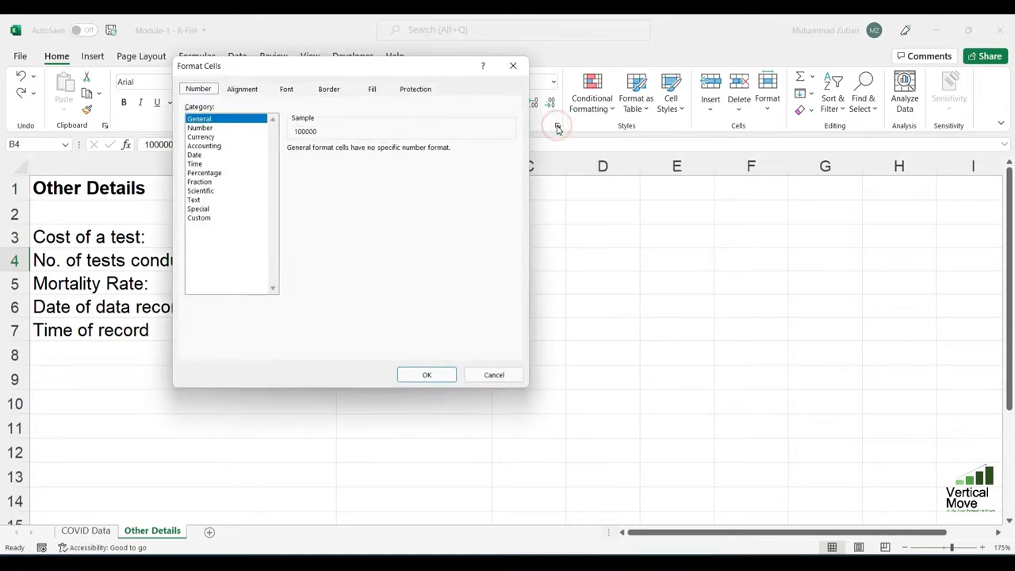
drag(420, 72, 739, 173)
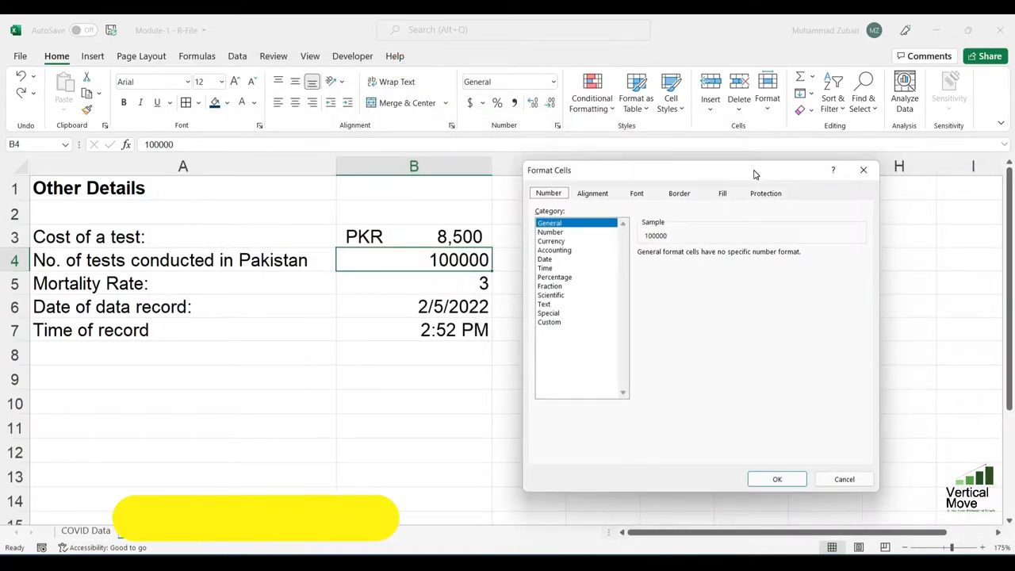
click(568, 232)
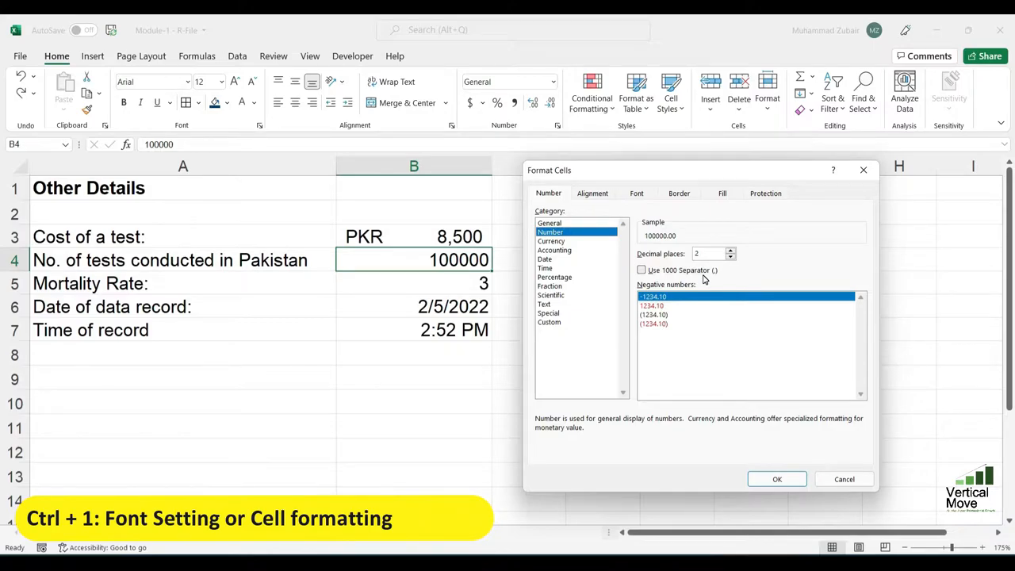
click(652, 274)
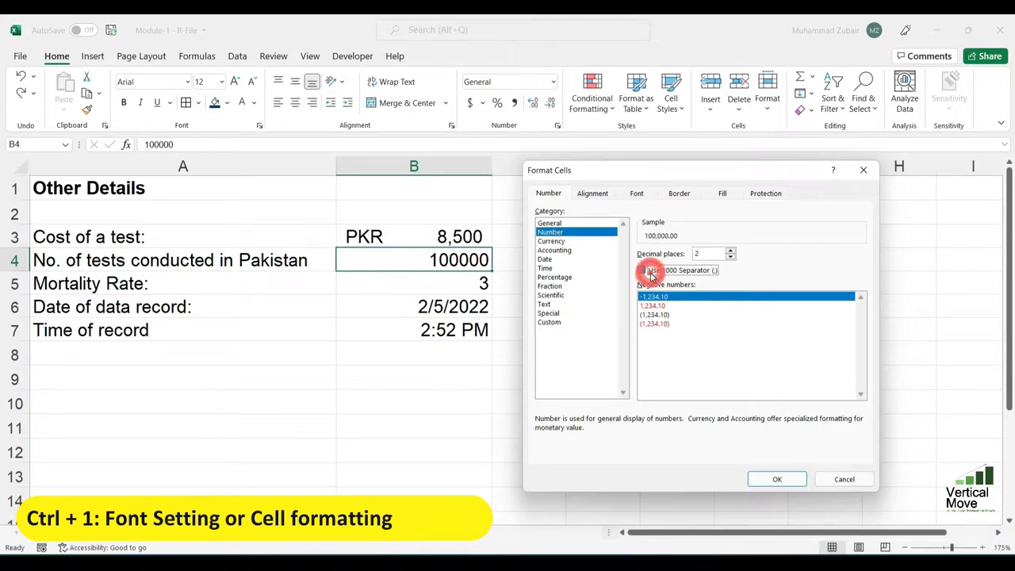
click(730, 257)
click(731, 257)
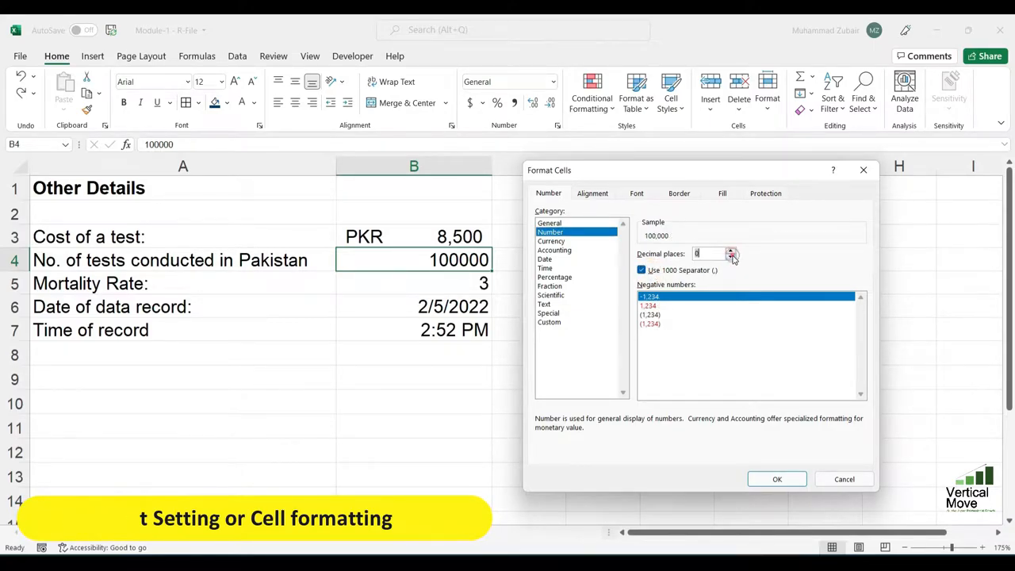
click(777, 478)
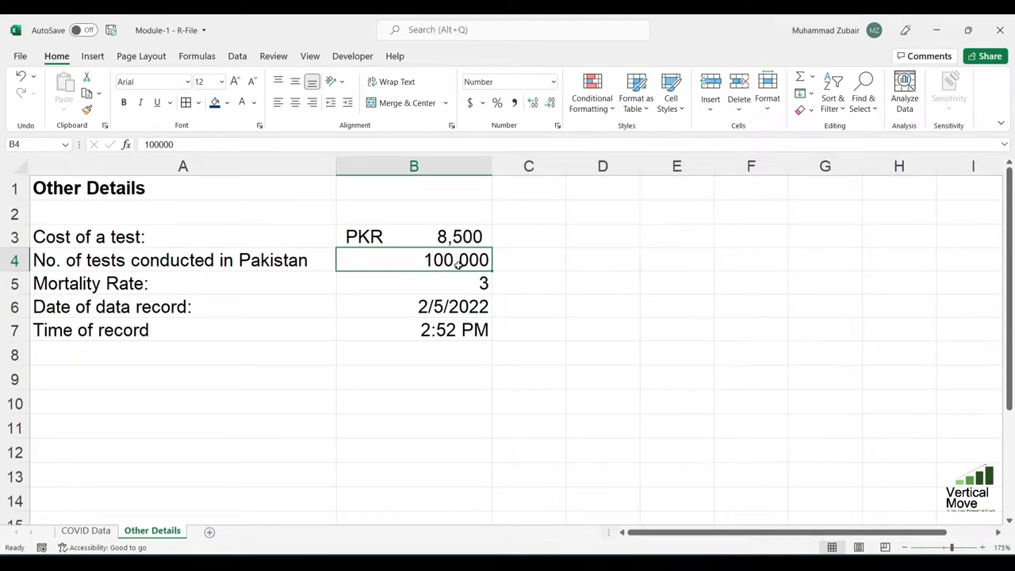
- Replace the number of tests in B4 with 100000000
key(F2)
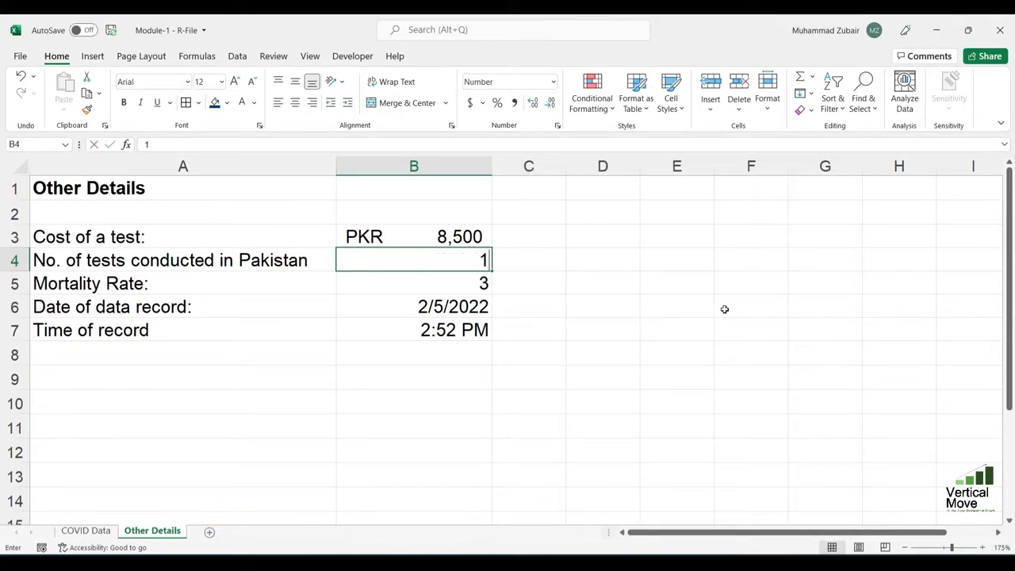
key(BackSpace)
key(BackSpace)
key(BackSpace)
text(000000)
key(Return)
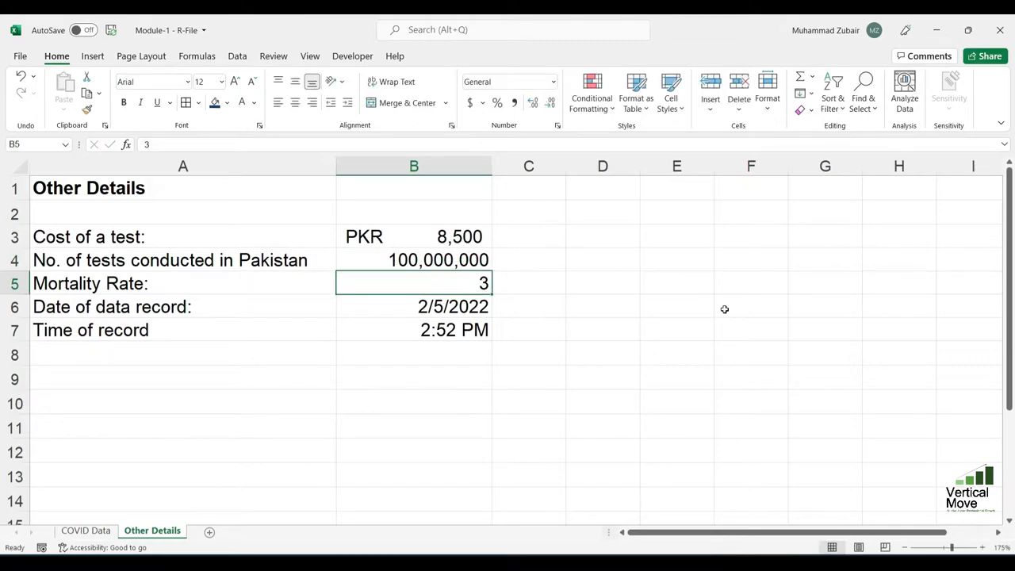
key(Up)
- Enter the range note 0-1 in cell D5 beside the mortality rate
click(468, 285)
click(591, 283)
text(0-)
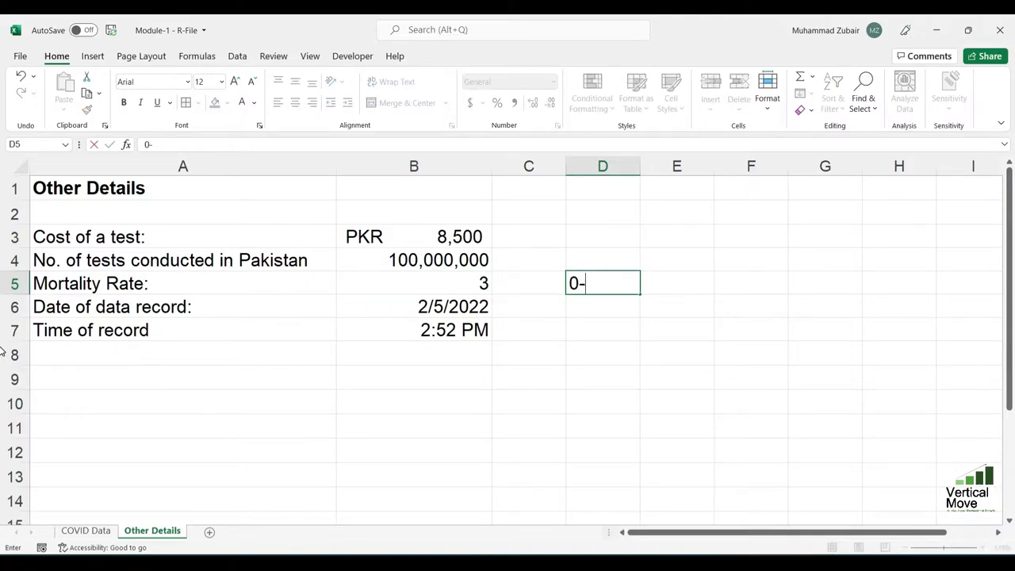
text(1)
key(Return)
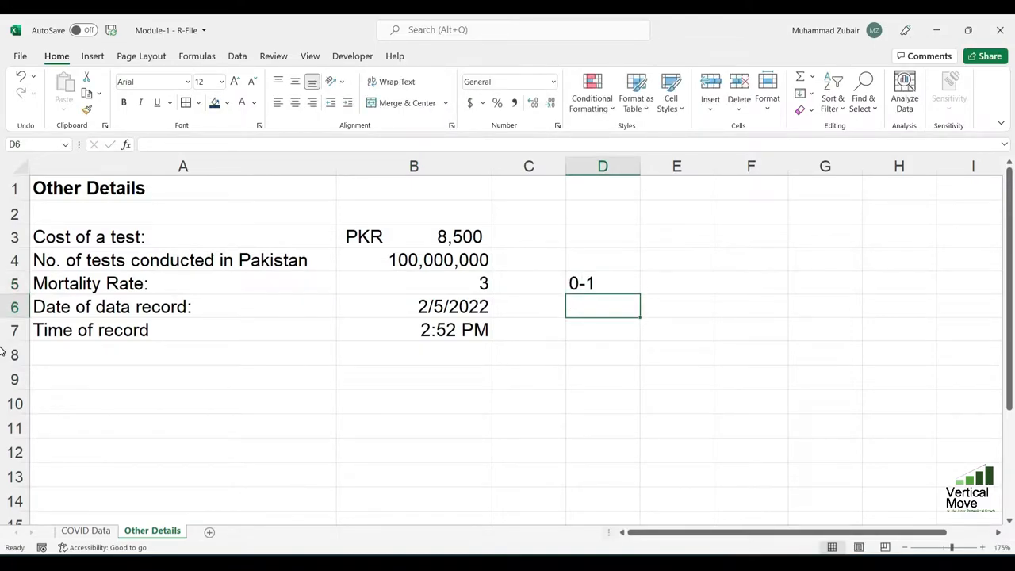
- Try the Percent Style on the mortality rate in B5 and undo it
key(Up)
key(Left)
key(Left)
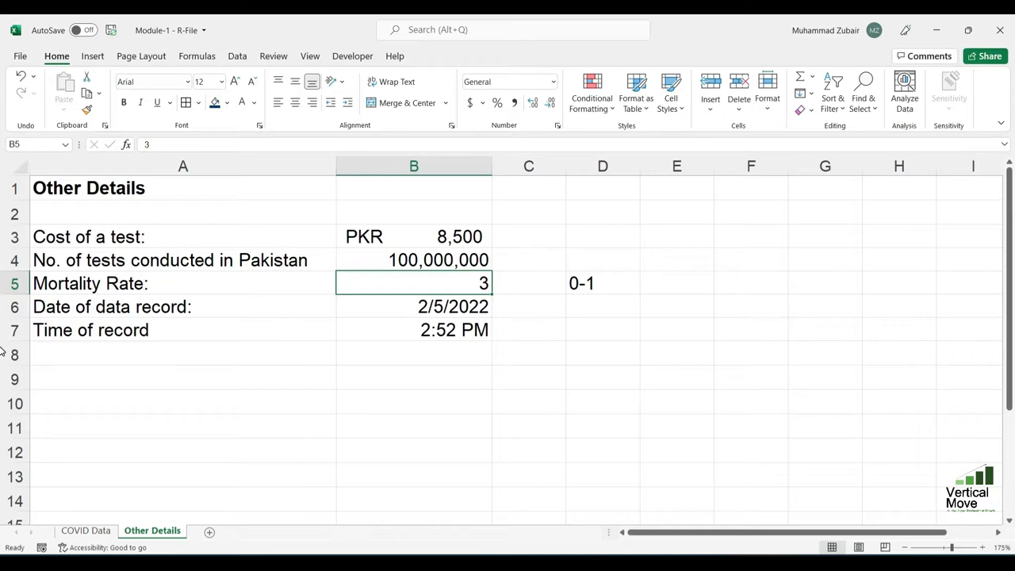
click(497, 103)
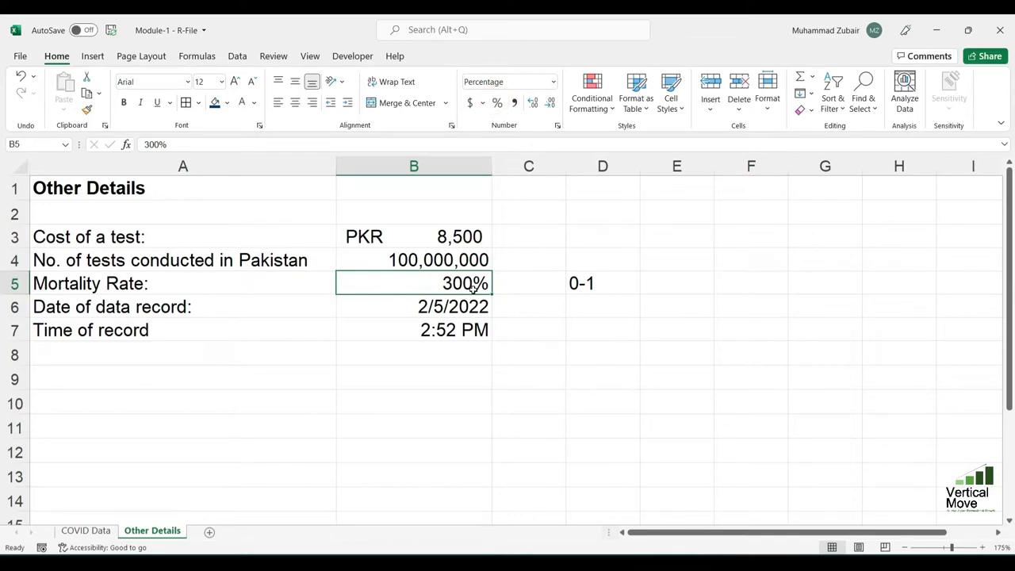
key(ctrl+z)
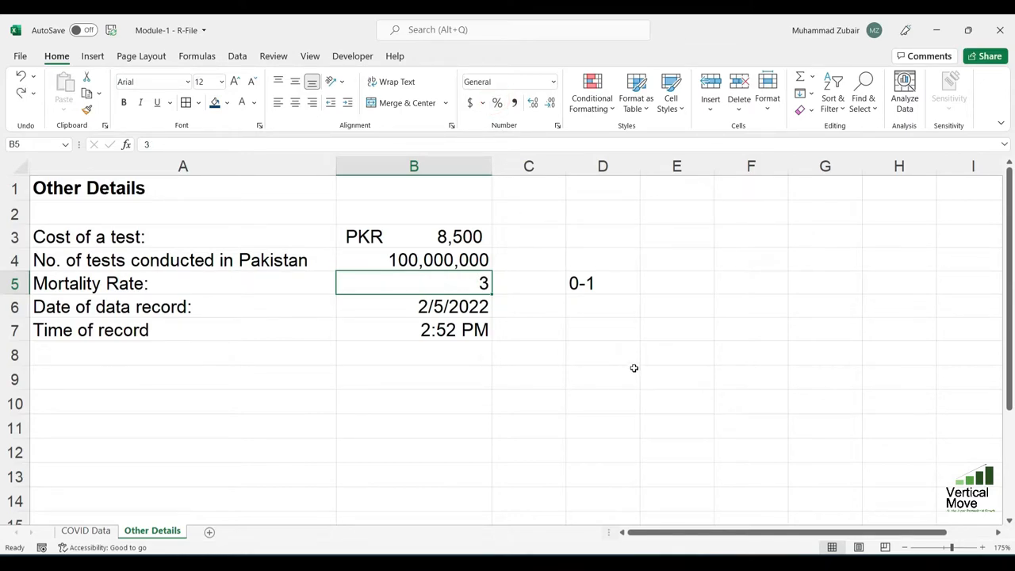
- Replace the mortality rate in B5 with 0.03, try the Percent Style on it and undo that format
text(0.03)
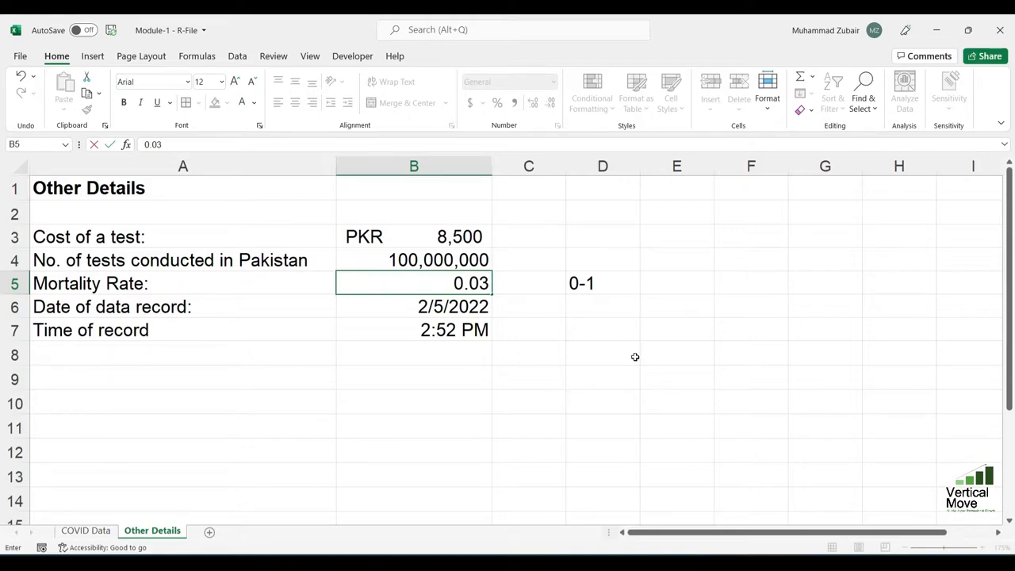
key(Return)
click(482, 279)
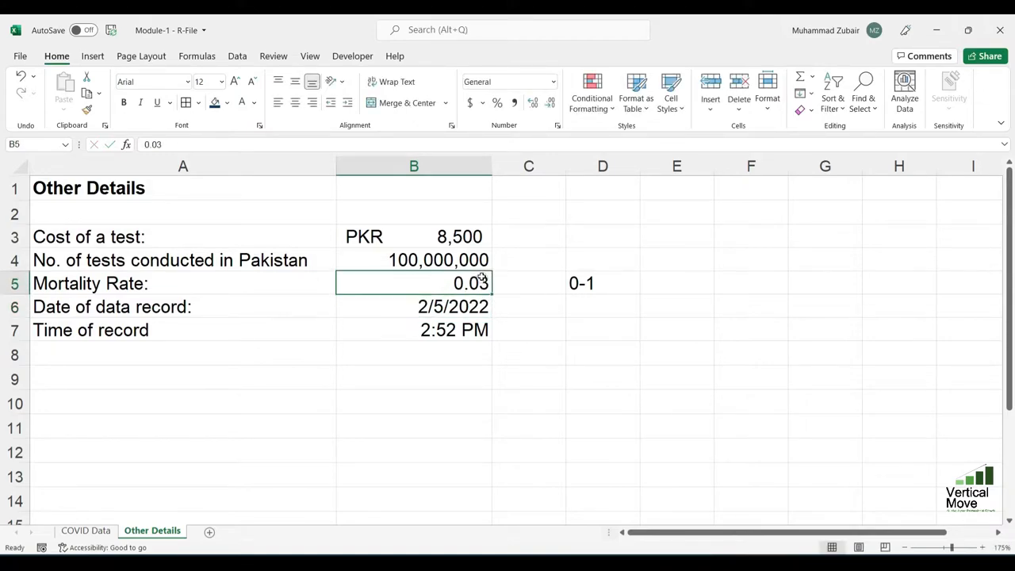
click(497, 102)
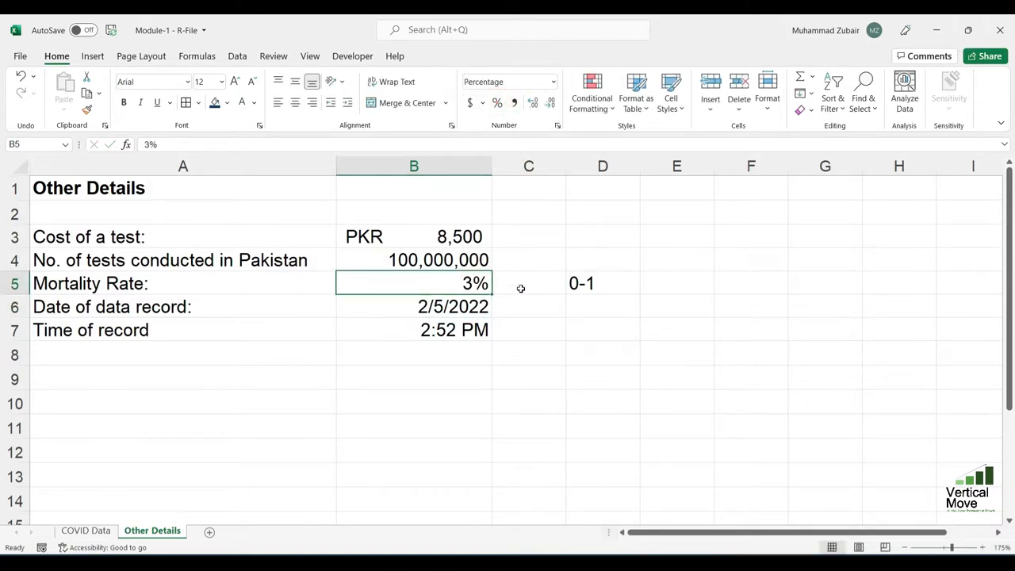
key(ctrl+z)
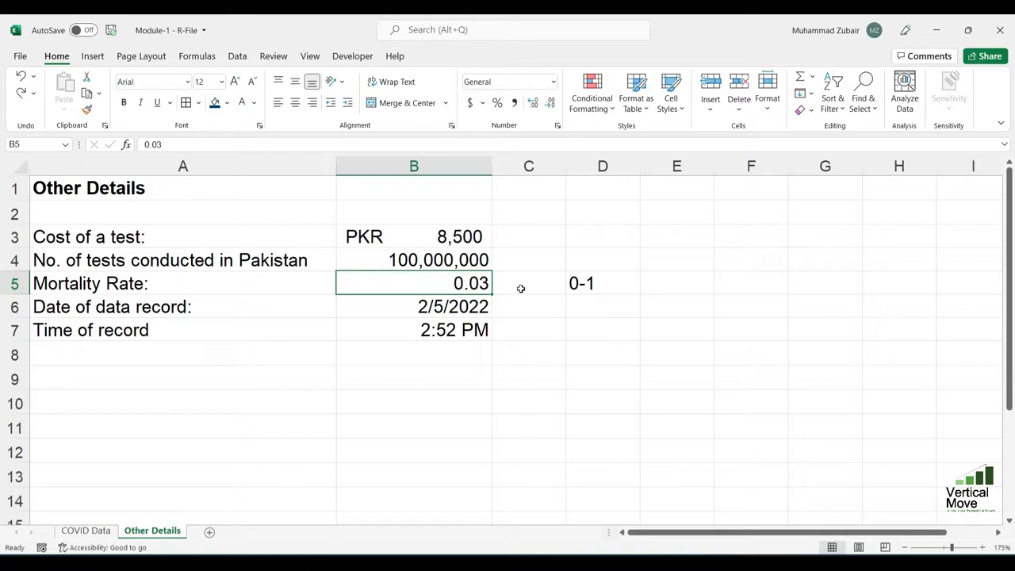
- Enter the mortality rate in B5 directly as 3%
text(3)
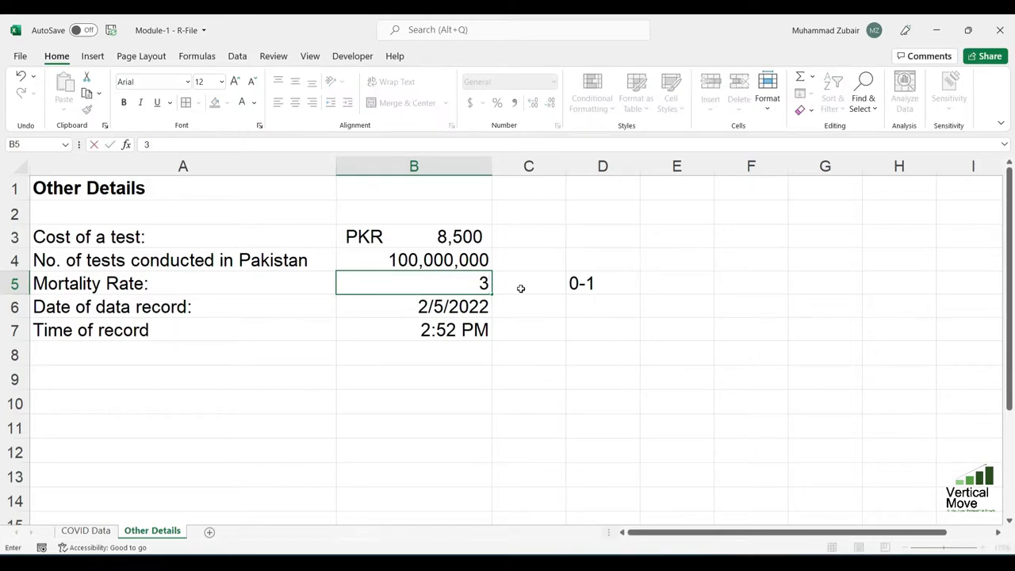
text(%)
key(Return)
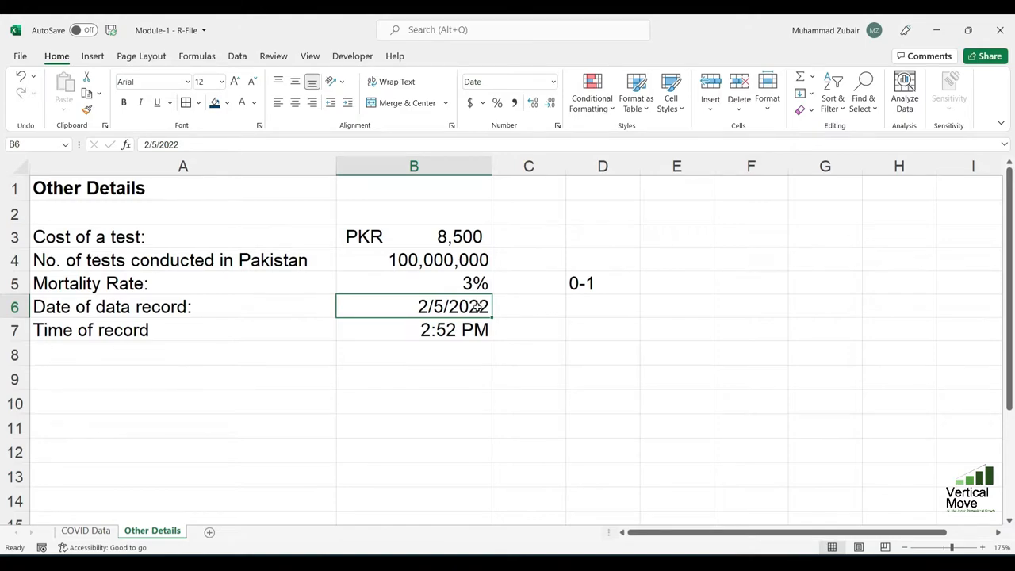
- Format the date of data record in B6 as Long Date and autofit column B to its contents
click(554, 82)
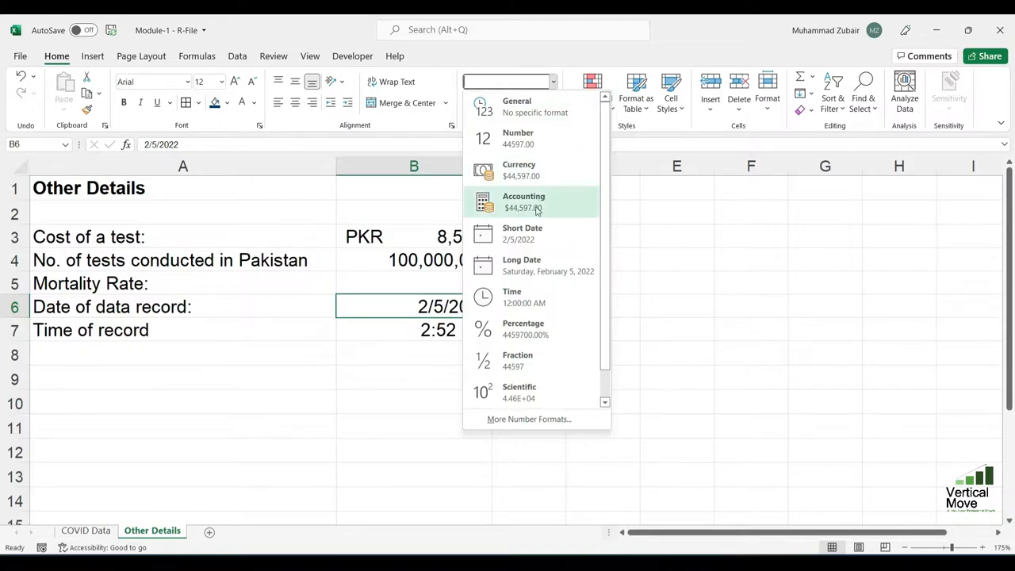
click(535, 272)
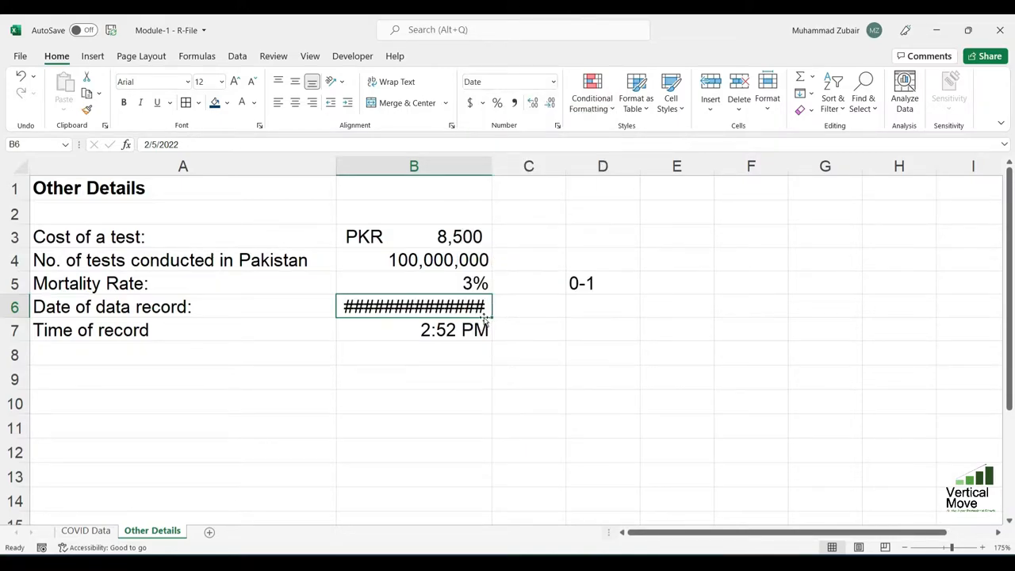
double_click(492, 167)
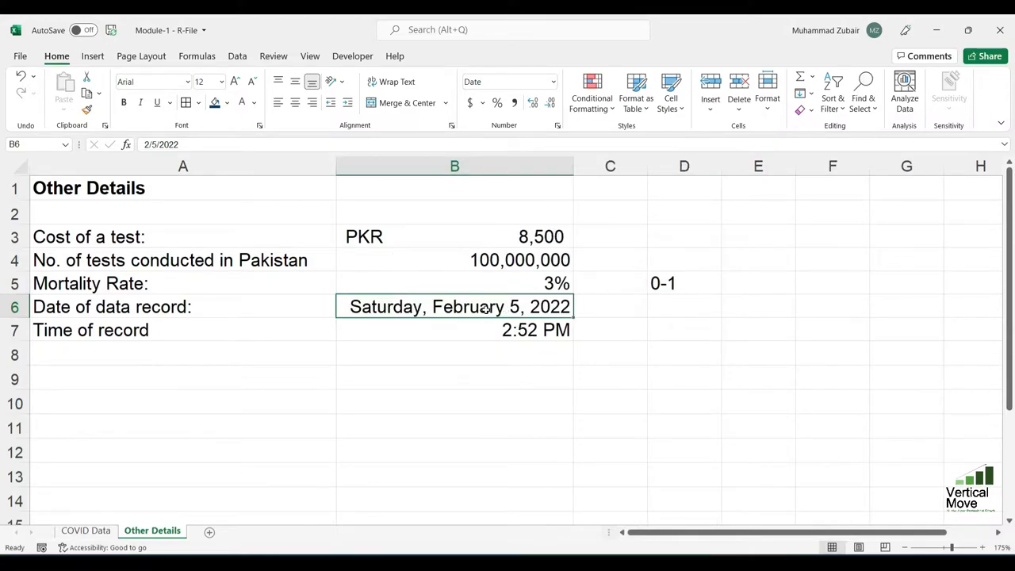
- Change the date format of B6 to the "March 14, 2012" type using Format Cells
right_click(562, 306)
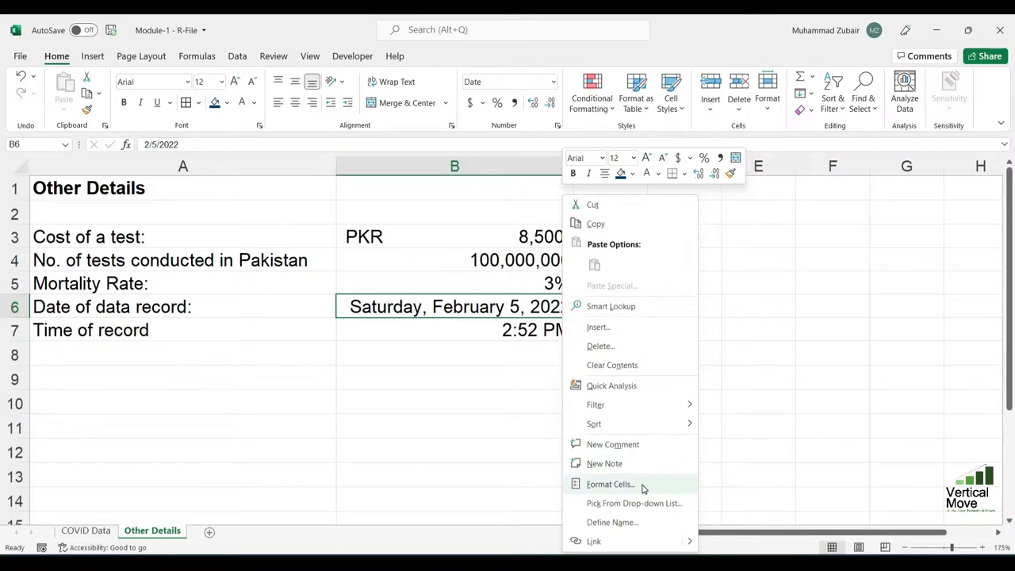
key(Escape)
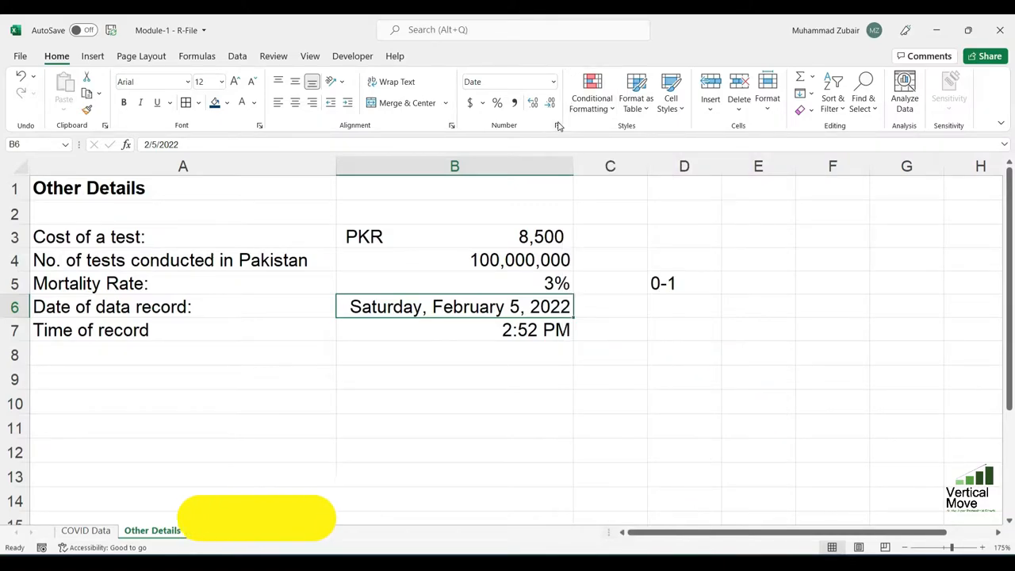
key(ctrl+1)
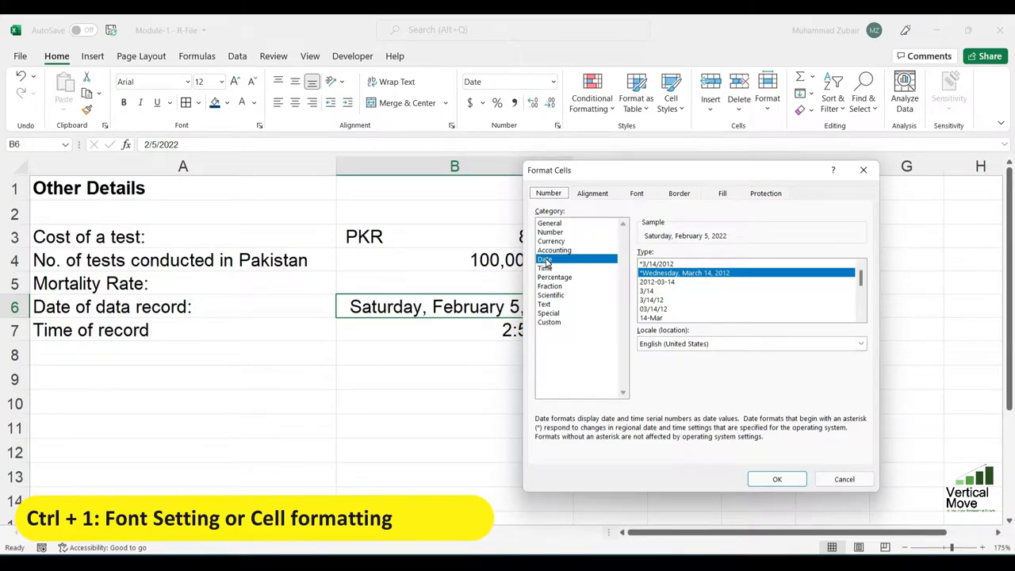
scroll(712, 306, down, 2)
scroll(711, 306, down, 2)
scroll(712, 304, up, 1)
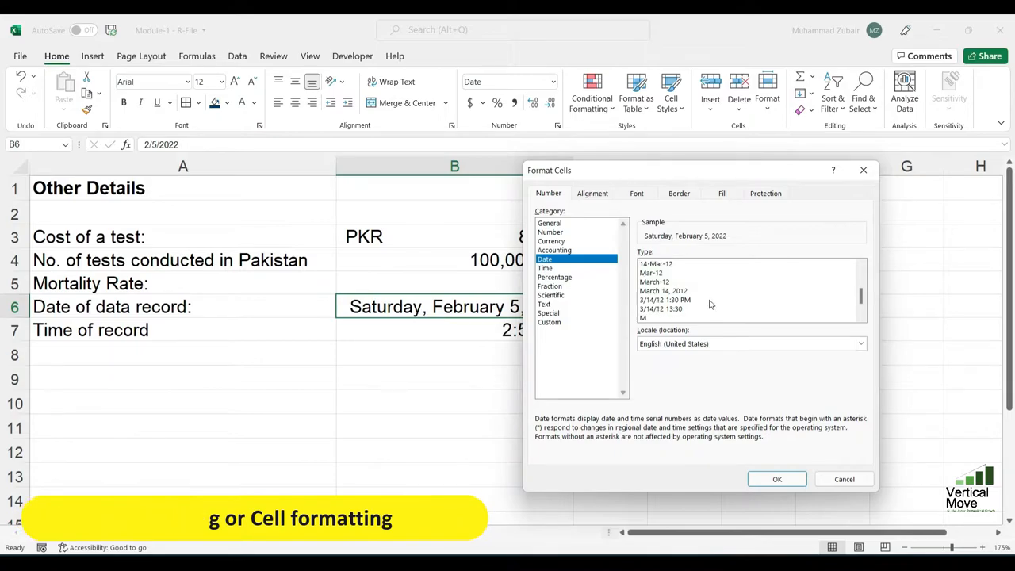
click(714, 291)
click(775, 478)
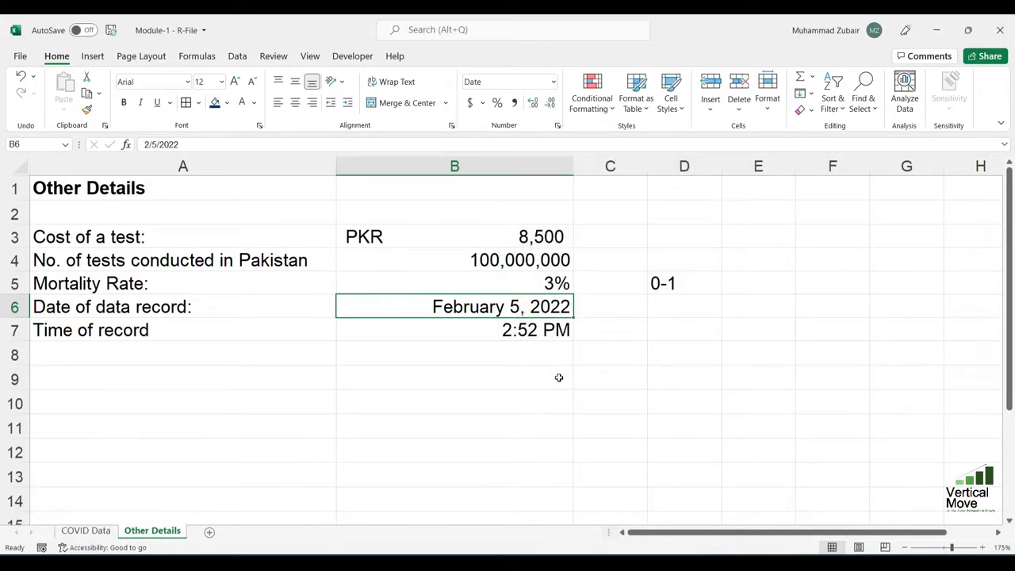
- Format the time of record in B7 with the 24-hour Time type 13:30:55 using Format Cells
click(546, 326)
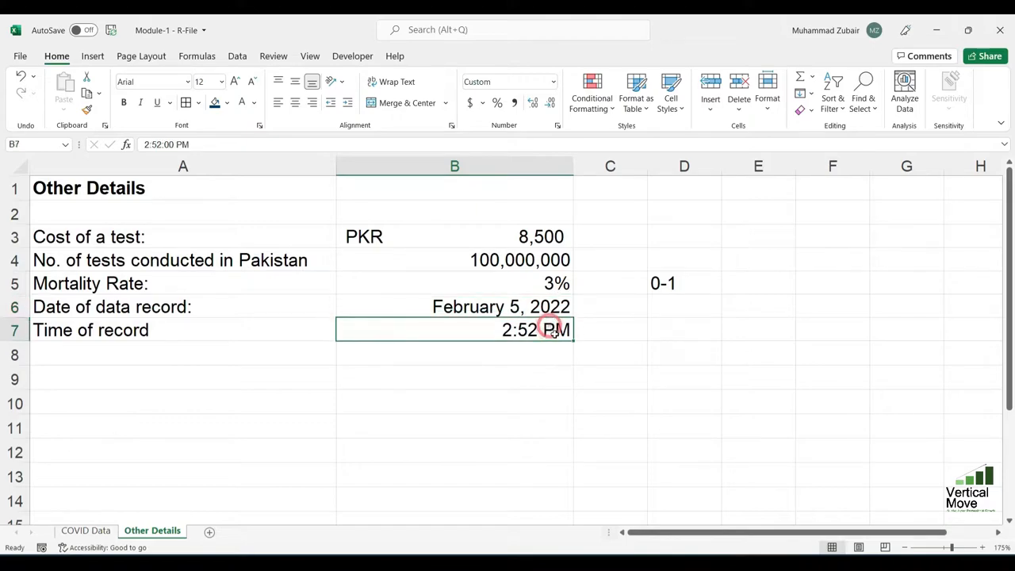
click(558, 129)
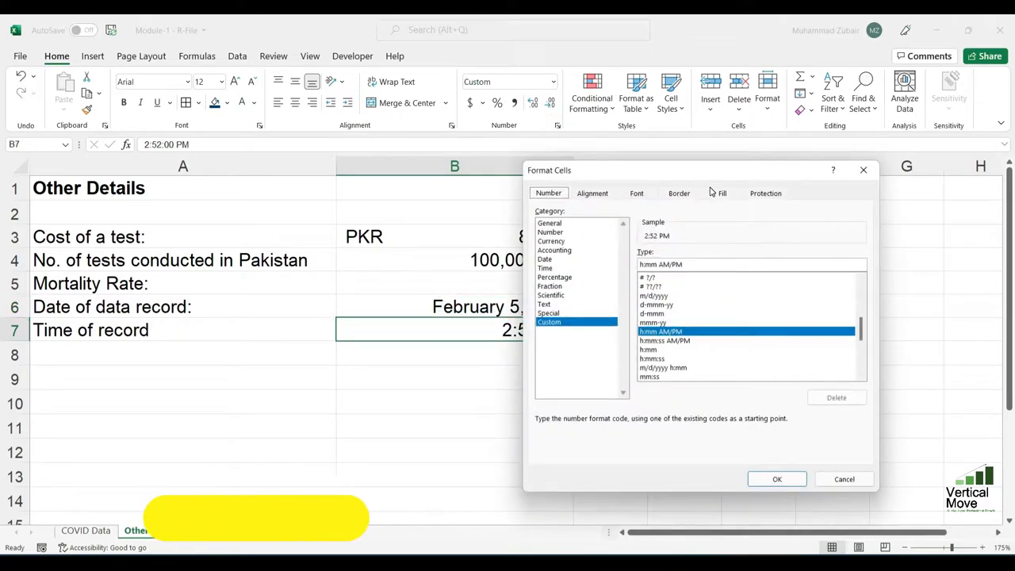
drag(694, 173, 774, 117)
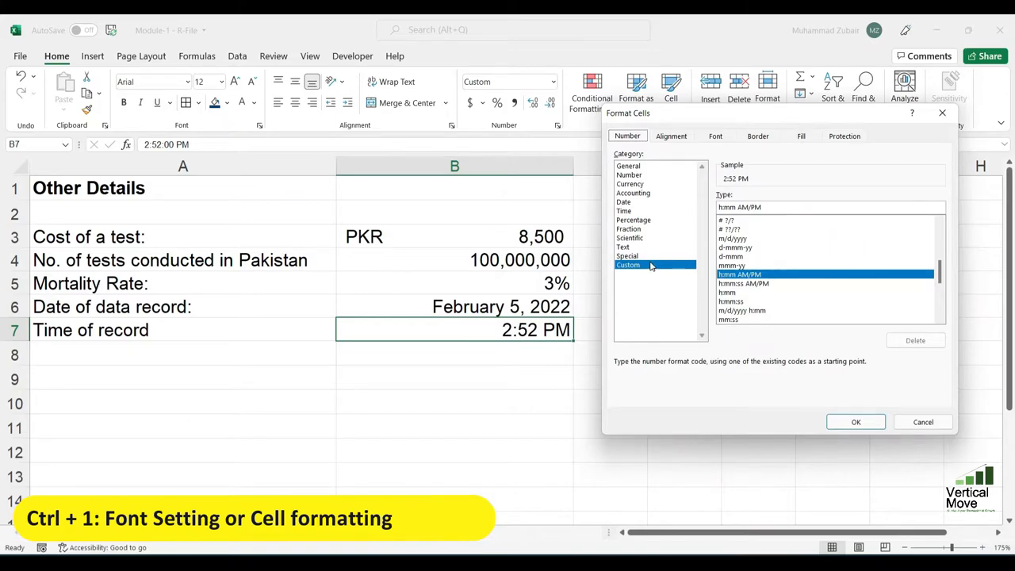
click(626, 211)
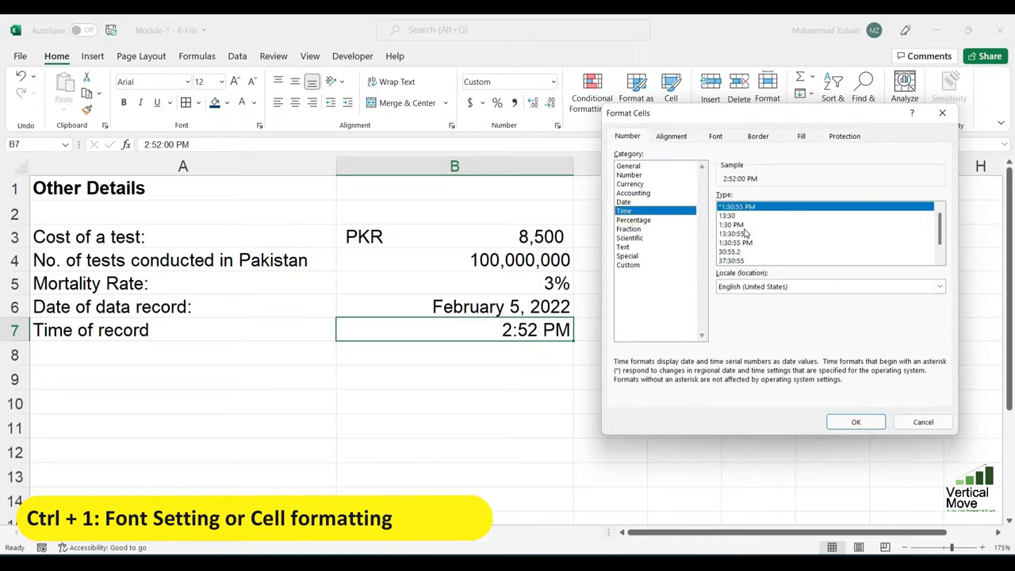
click(746, 233)
click(745, 232)
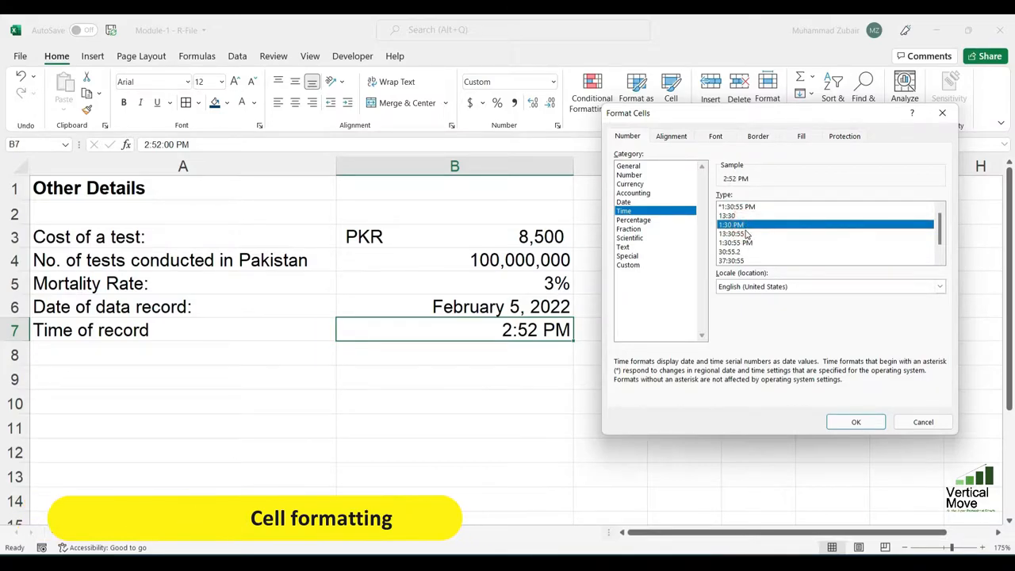
click(859, 423)
click(550, 360)
click(550, 331)
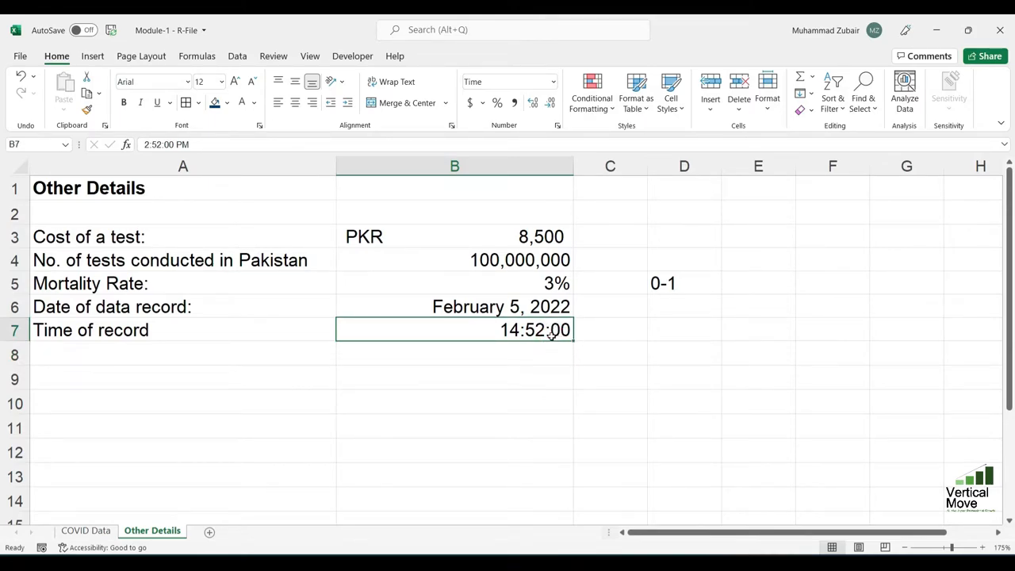
- Review the formatted values in B3 through B7 by moving through and selecting the range
key(Up)
key(Up)
key(Up)
key(Up)
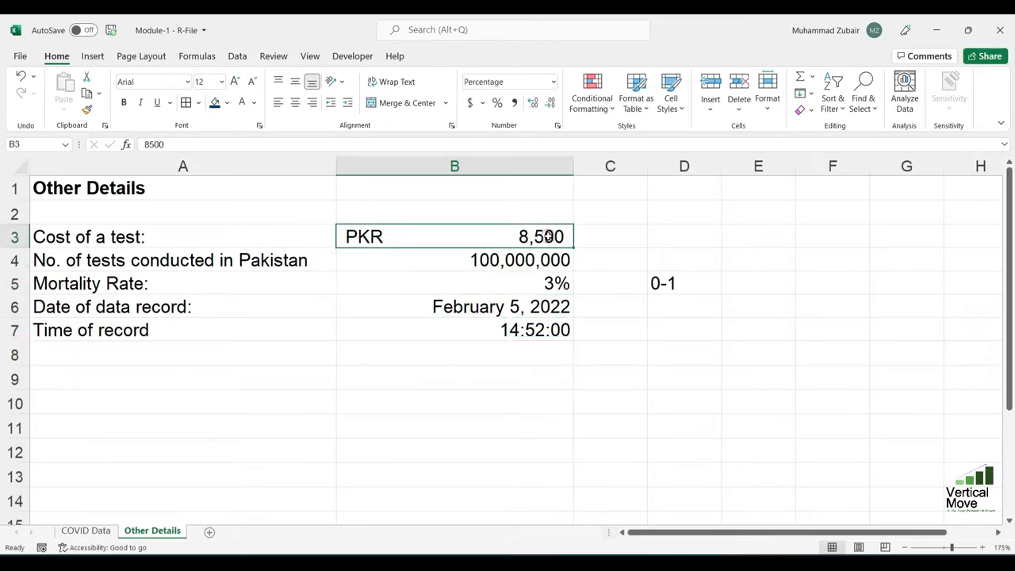
key(shift+Down)
key(shift+Down)
key(shift+Down)
key(shift+Down)
click(553, 321)
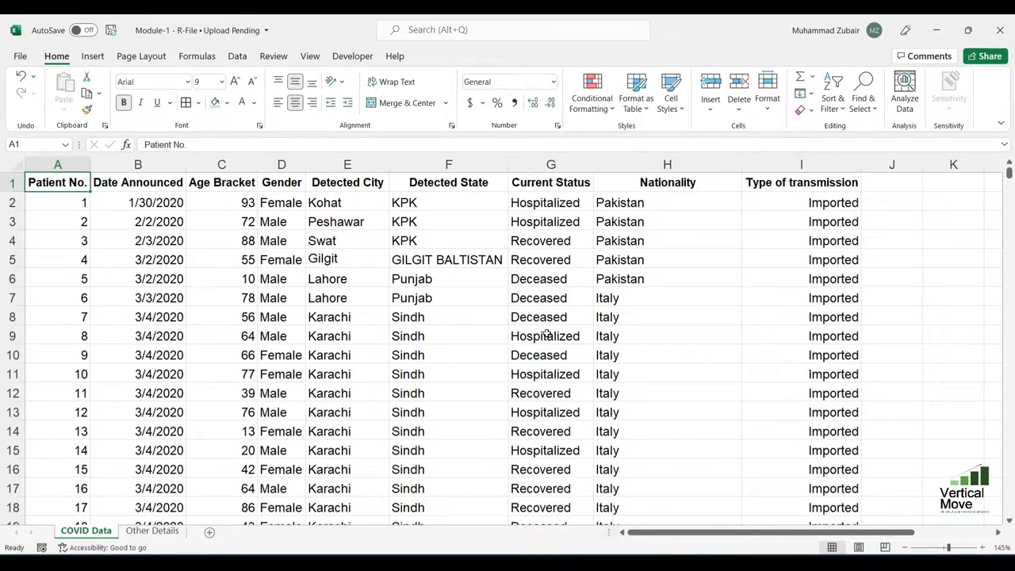
- Jump between the first and last records of the Patient No. column on the COVID Data sheet
key(ctrl+Down)
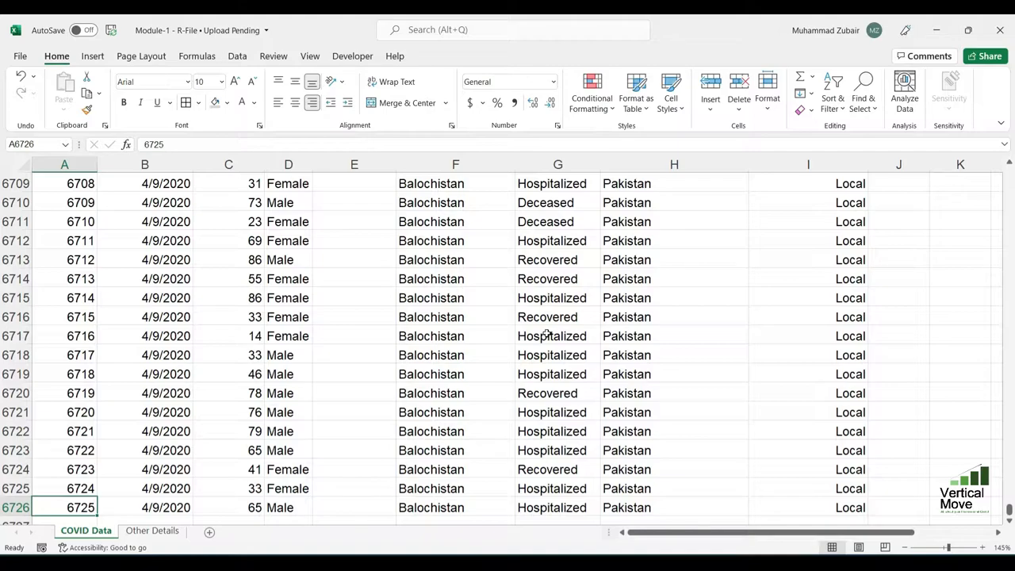
key(ctrl+Up)
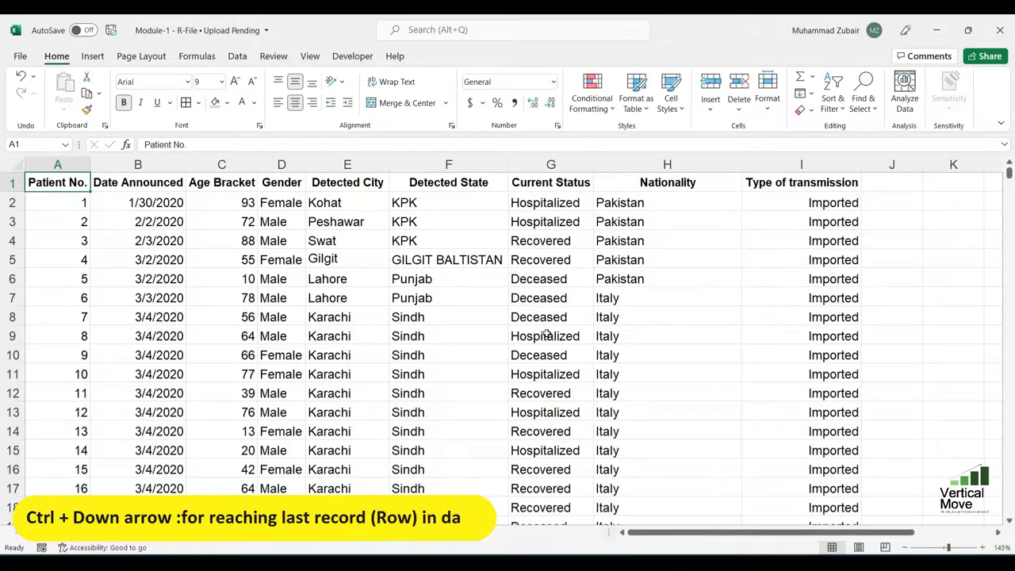
key(ctrl+Down)
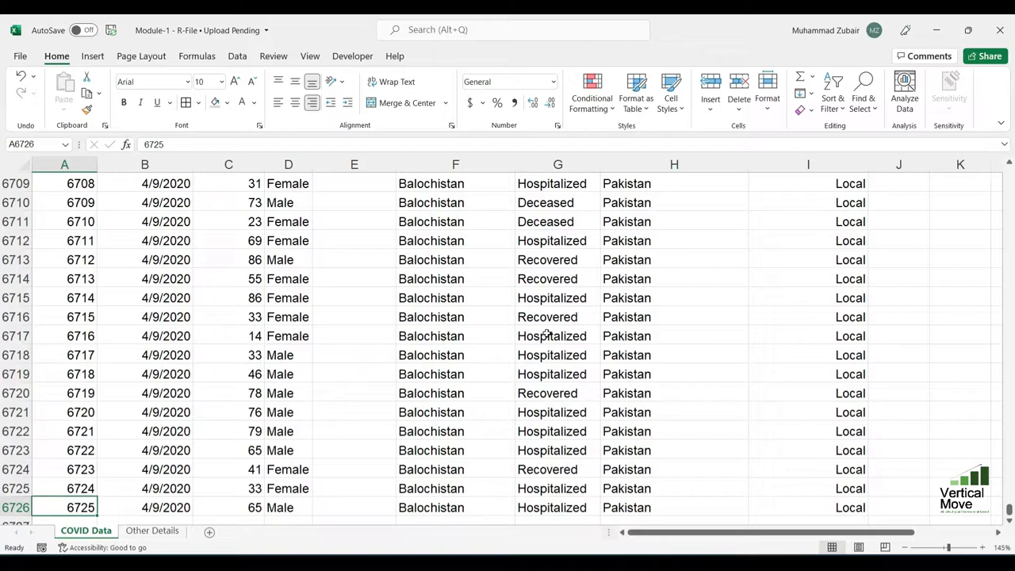
- Return to the start of the COVID data and clear the patient number in A8 to leave a gap
key(ctrl+Home)
key(Down)
key(Down)
key(Down)
key(Down)
key(Down)
key(Down)
key(Down)
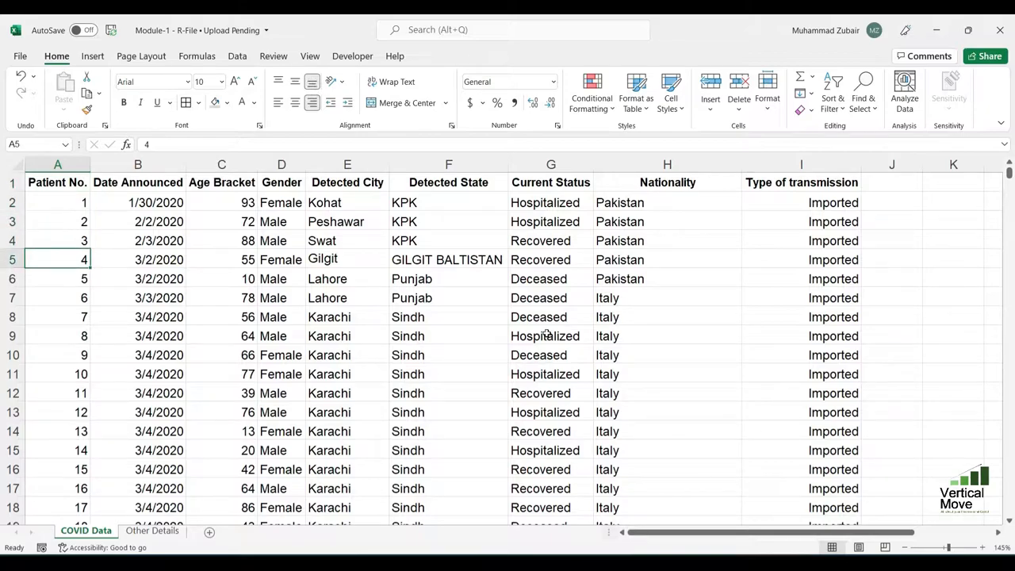
key(Delete)
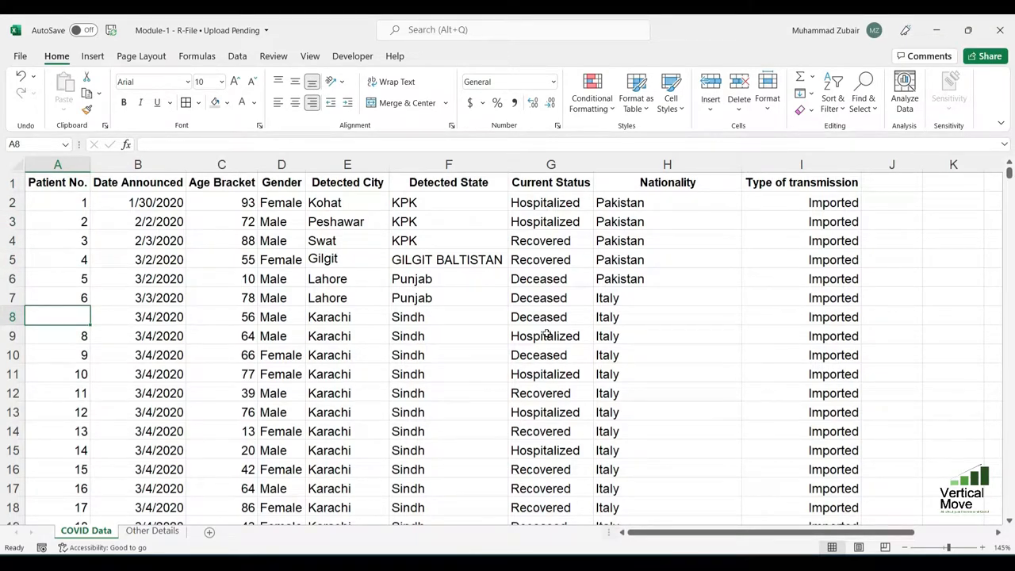
- Go back to A1 and jump down column A to the last filled cell above the blank A8
key(Up)
key(Up)
key(Up)
key(Up)
key(Up)
key(Up)
key(Up)
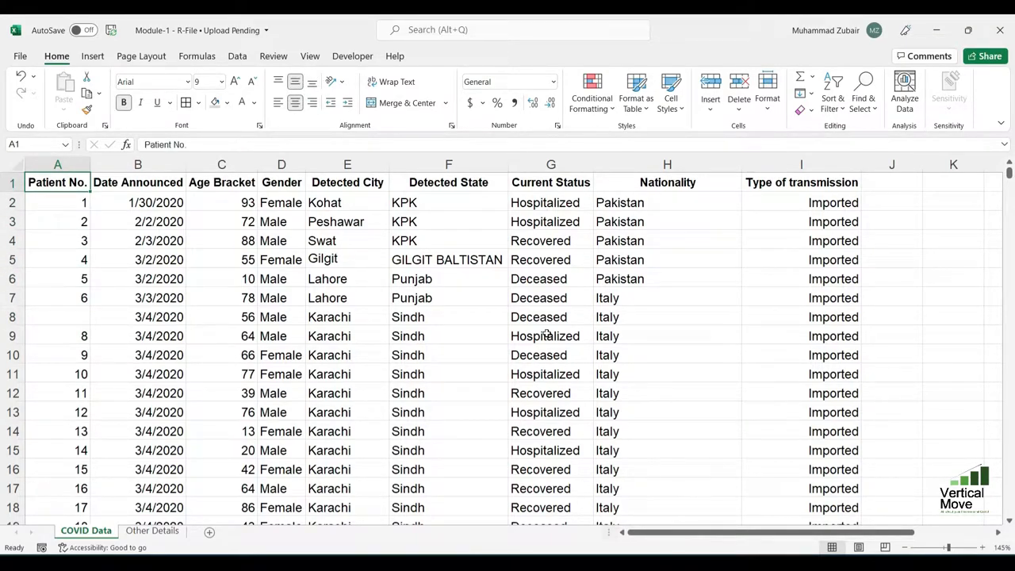
key(ctrl+Down)
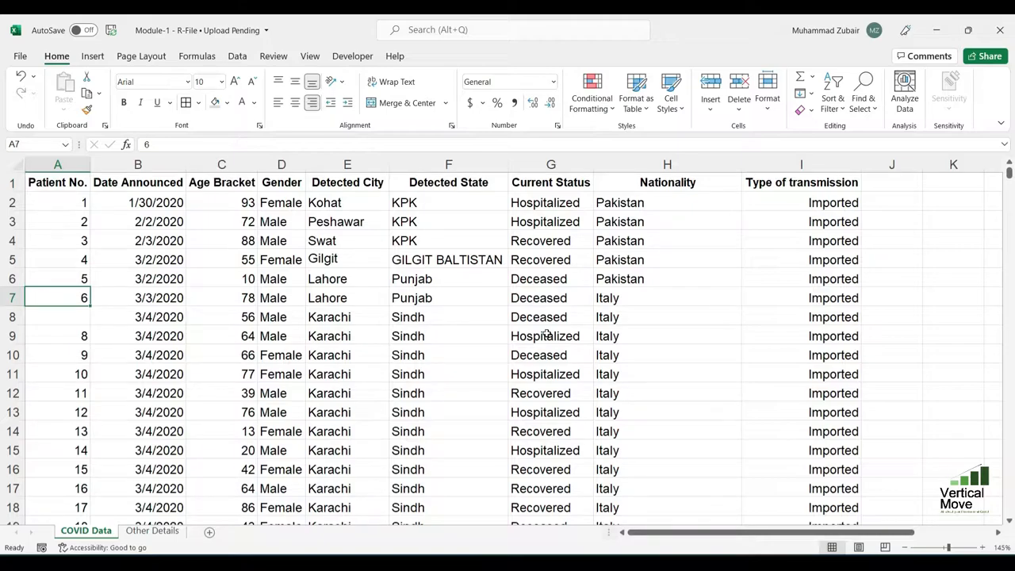
- Undo the deletion in A8 and return to the Patient No. header in A1
key(ctrl+z)
key(ctrl+Up)
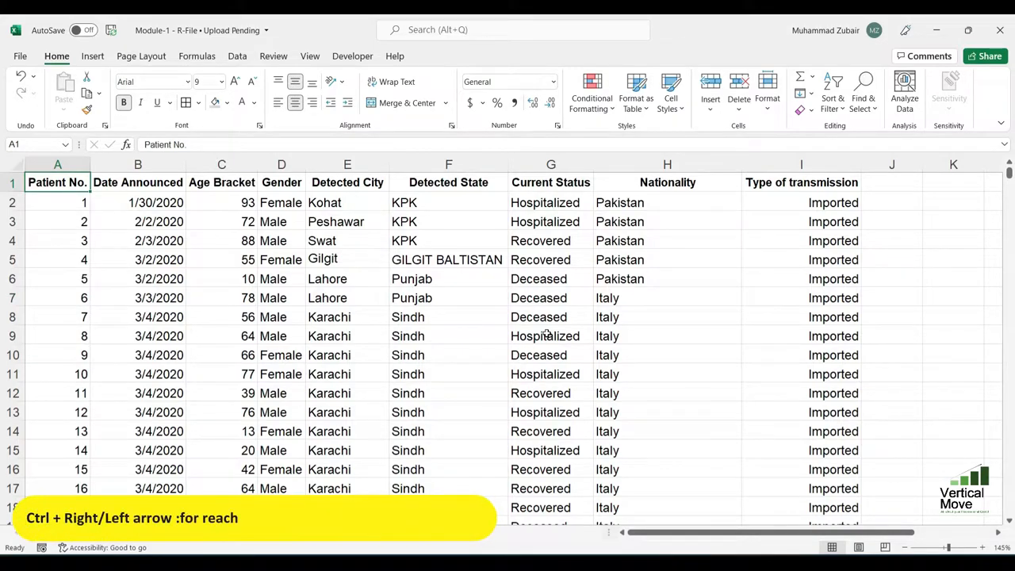
- Jump between the first and last column headers in row 1 of the COVID data, ending at A1
key(ctrl+Right)
key(ctrl+Left)
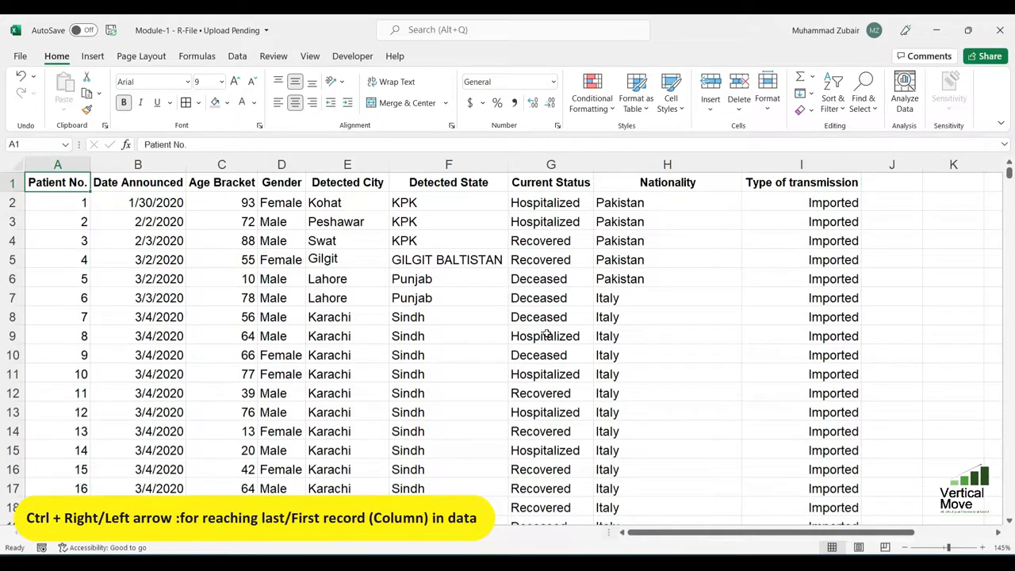
key(ctrl+Right)
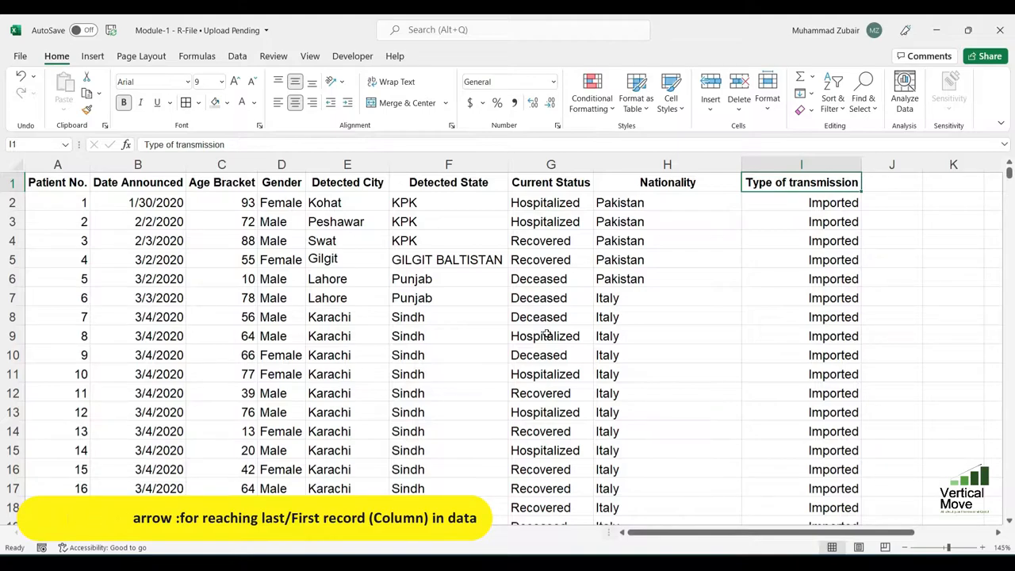
key(ctrl+Left)
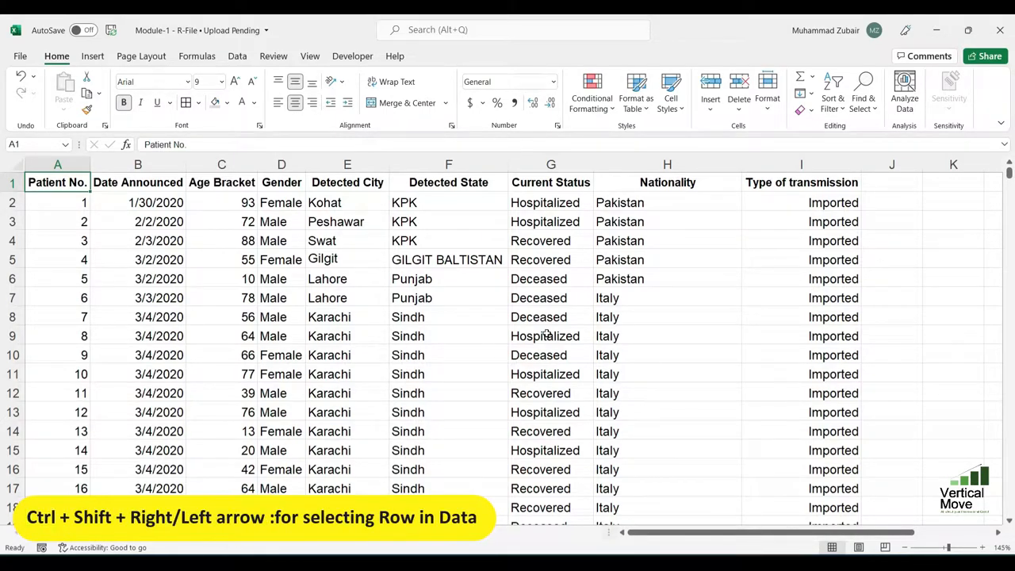
- Select the header cells A1:I1, collapse back to A1, and select the whole of row 1 before clearing the selection
key(ctrl+shift+Right)
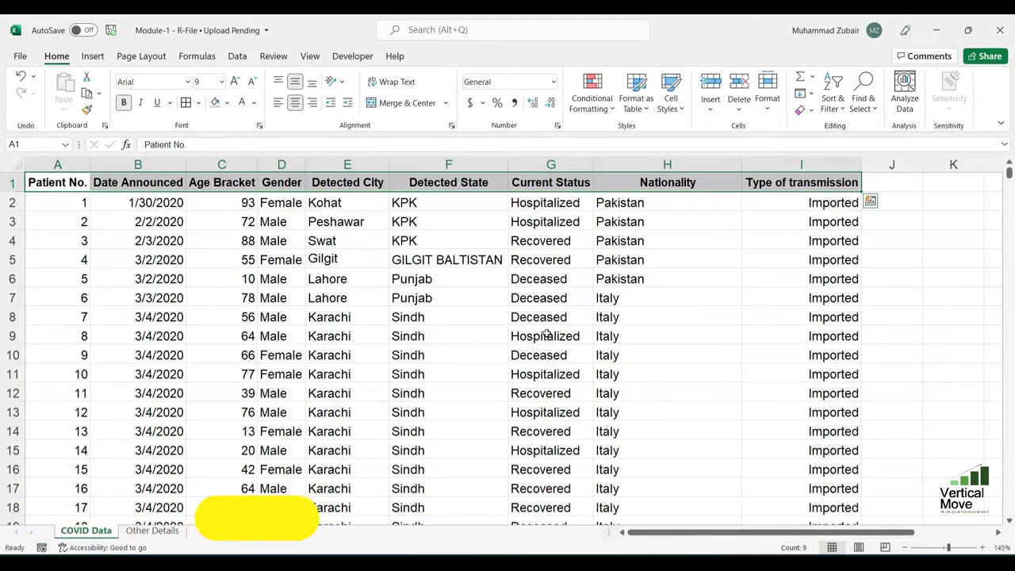
key(ctrl+shift+Left)
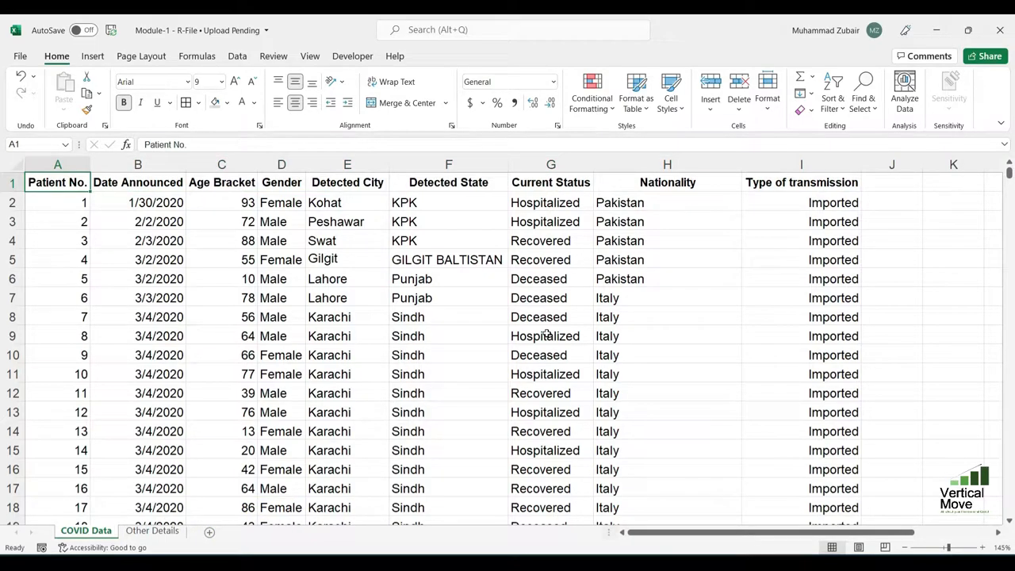
key(shift+space)
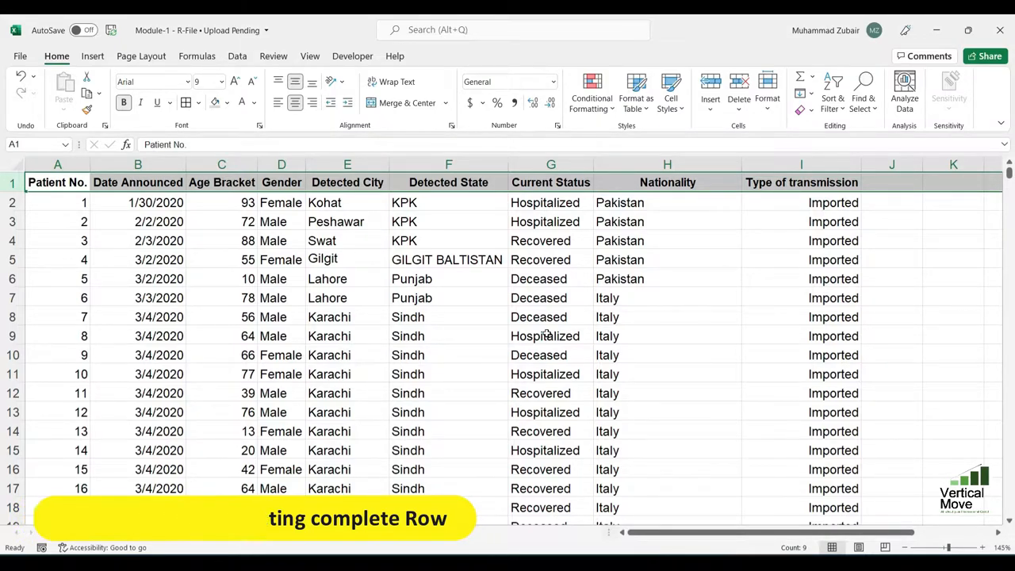
key(Up)
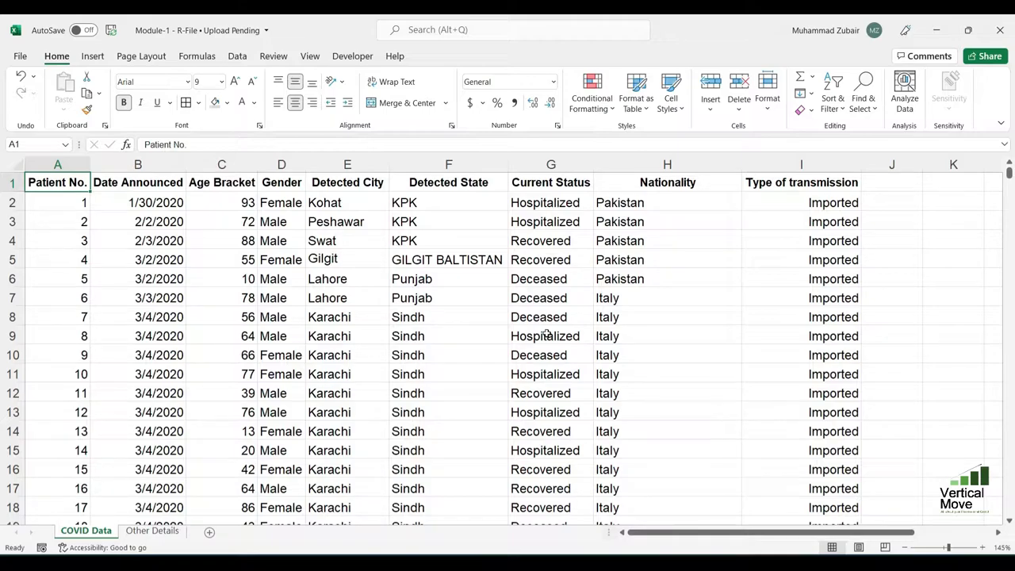
- Jump to the last patient number and back, and select column A's data from the header to the last record
key(ctrl+Down)
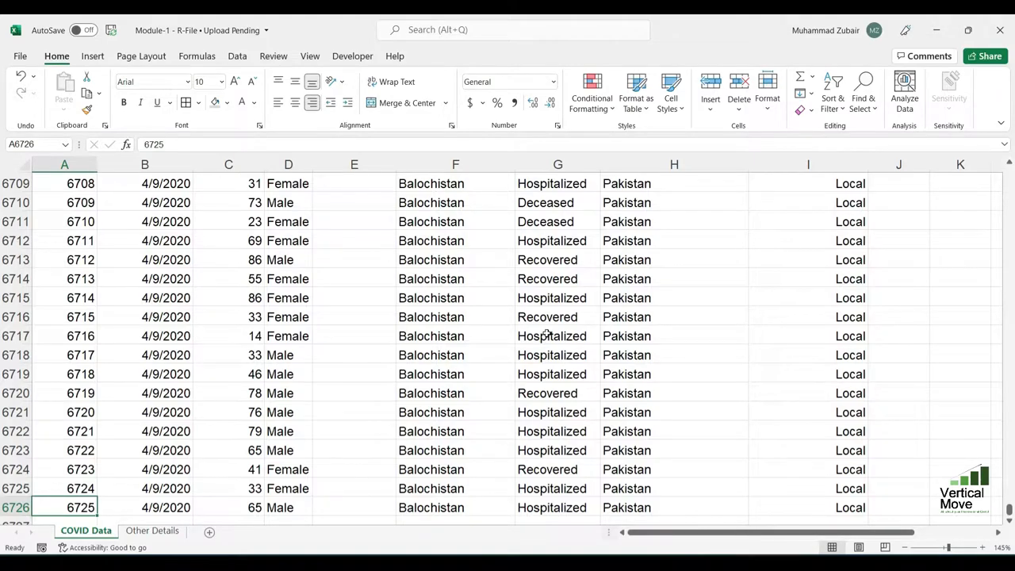
key(ctrl+Up)
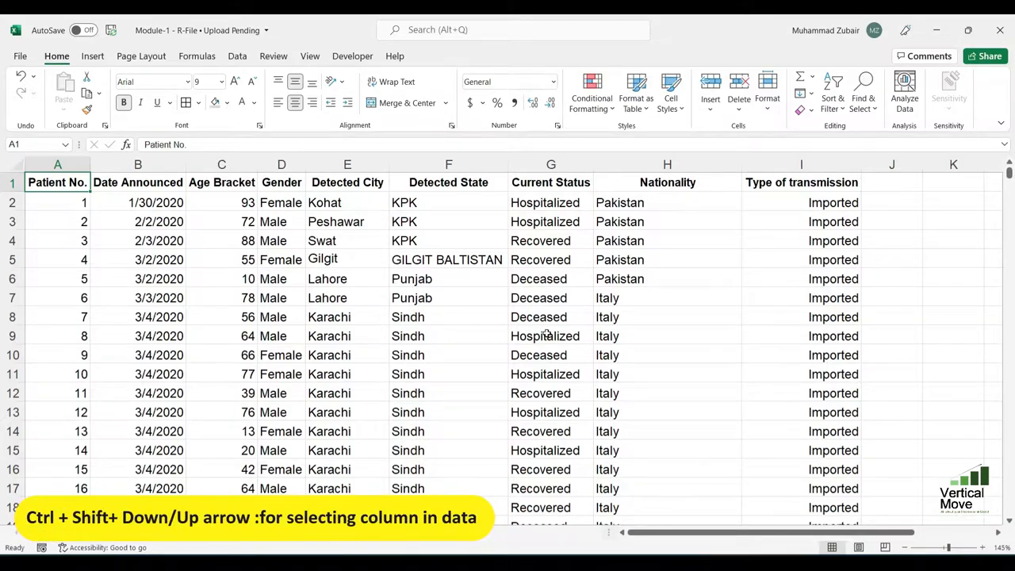
key(ctrl+shift+Down)
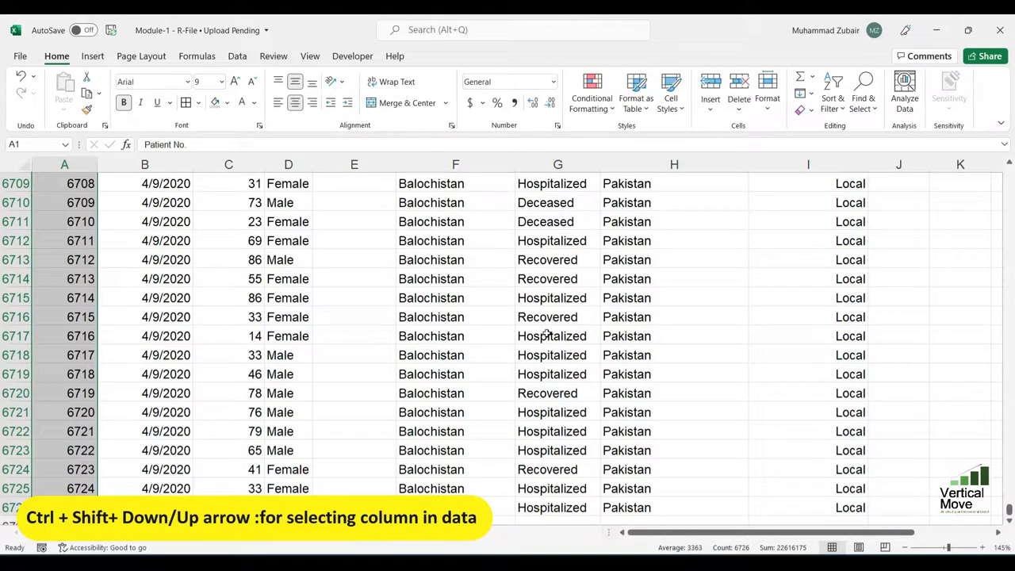
key(ctrl+shift+Up)
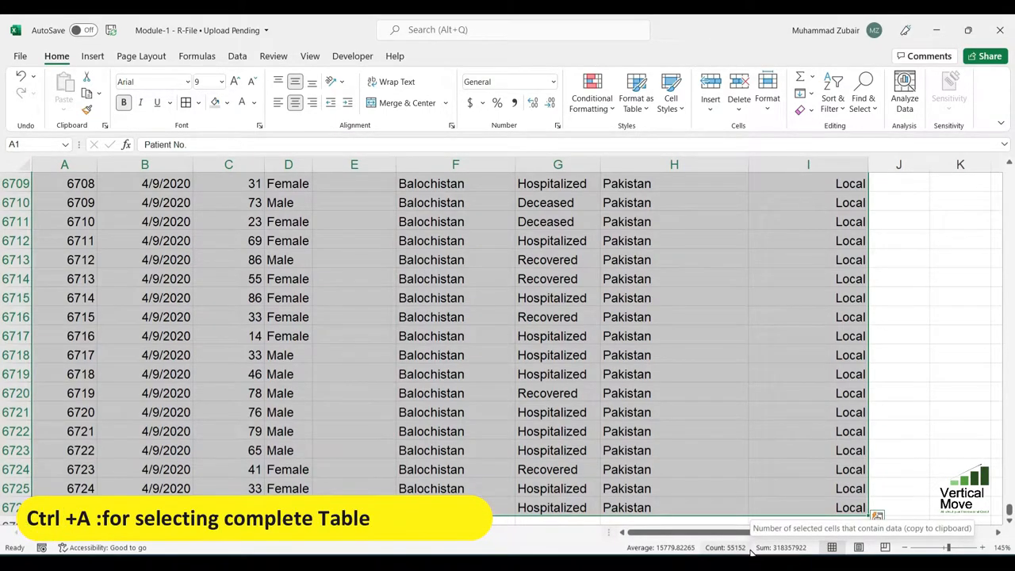
- Return to A1 and extend the selection across and down to cover the complete data table
key(ctrl+Home)
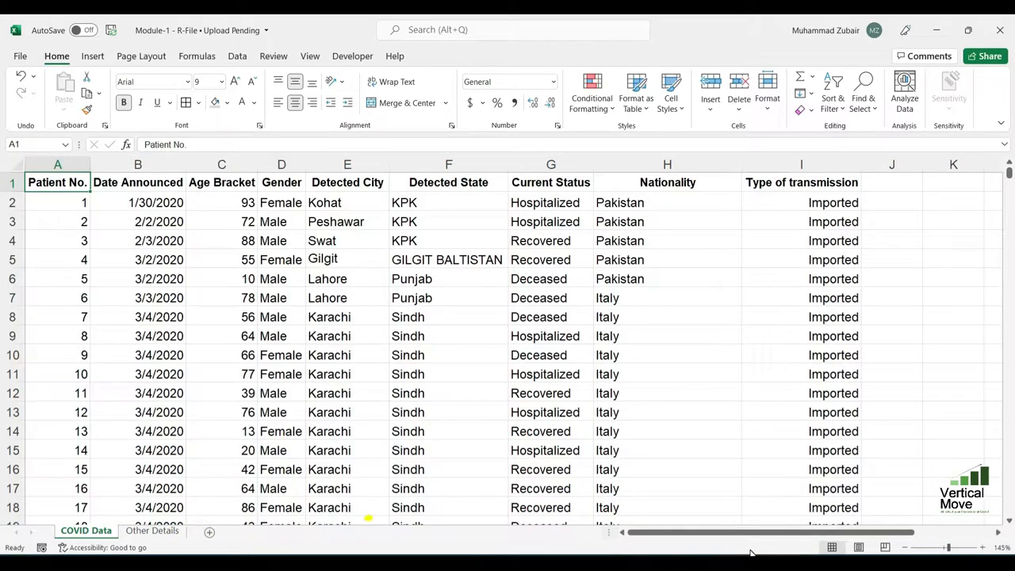
key(ctrl+shift+Right)
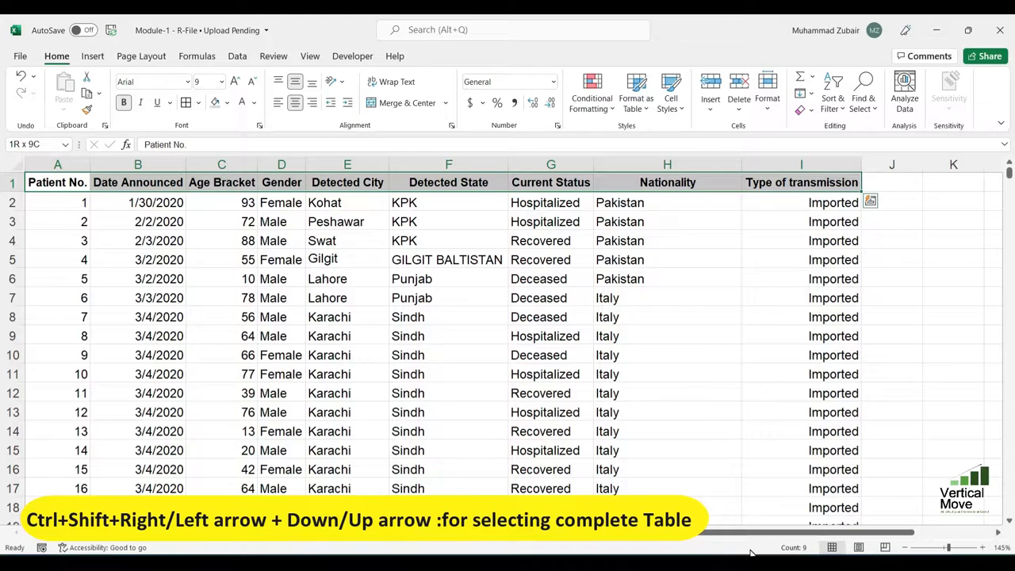
key(ctrl+shift+Down)
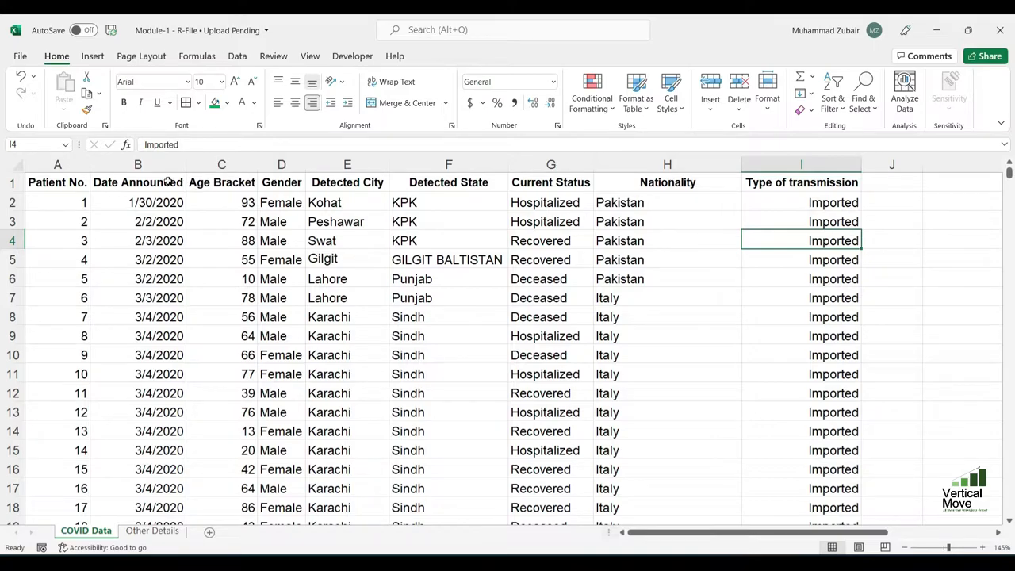
- Give the Patient No. header in A1 a dark green fill and white font
click(63, 191)
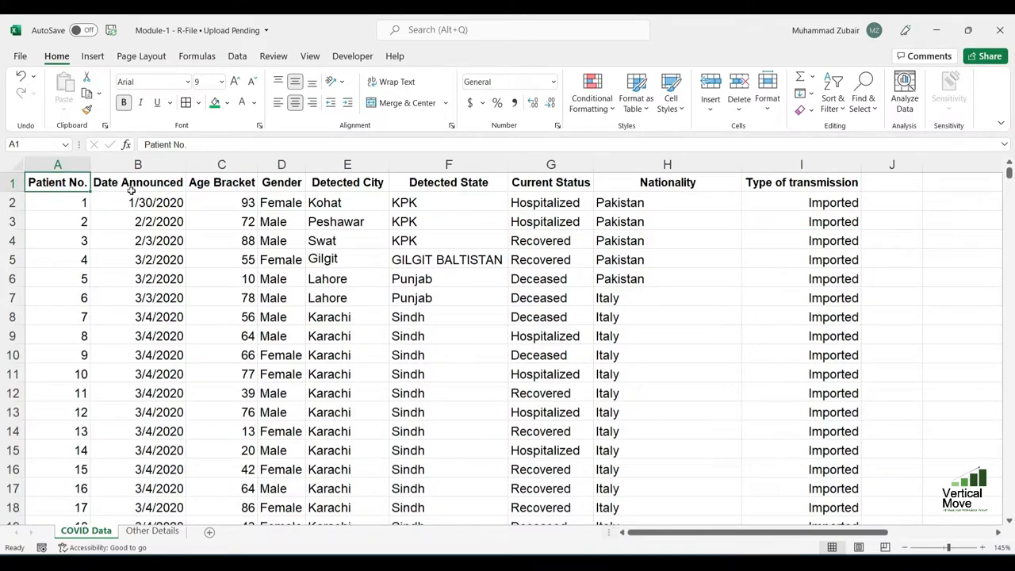
click(227, 102)
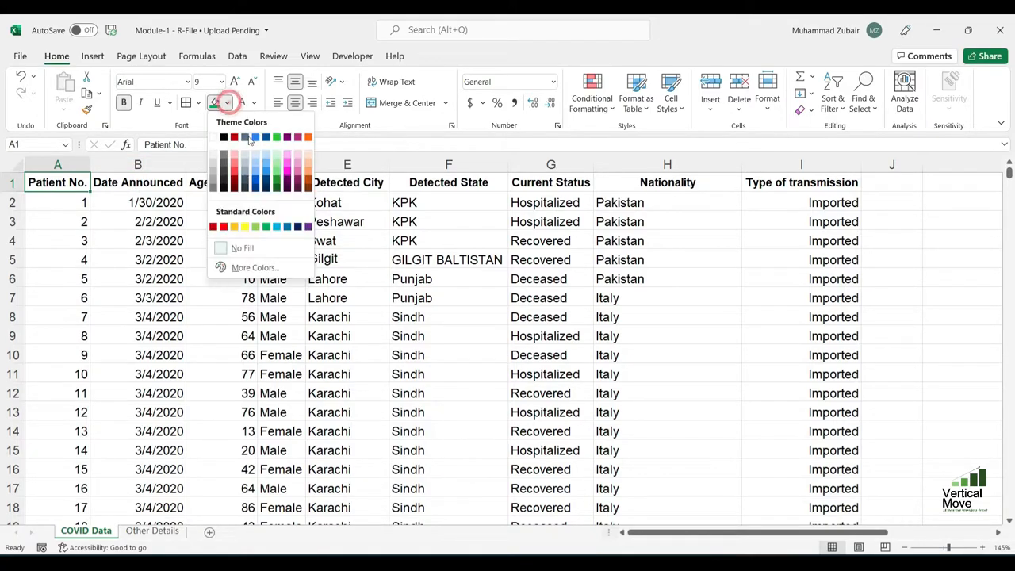
click(277, 187)
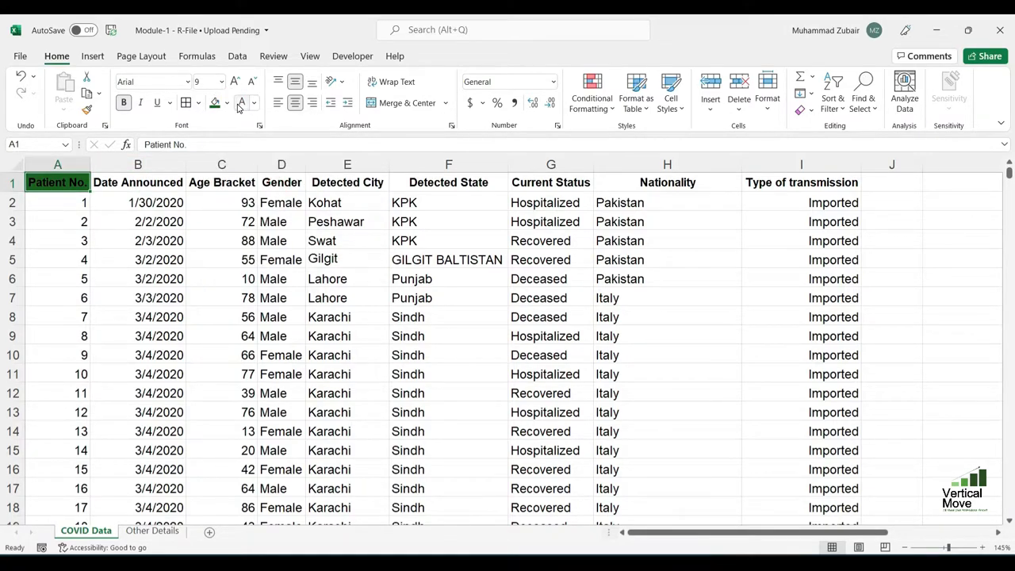
click(241, 102)
- Fill the record in A3:I3 with light gray
drag(82, 222, 825, 222)
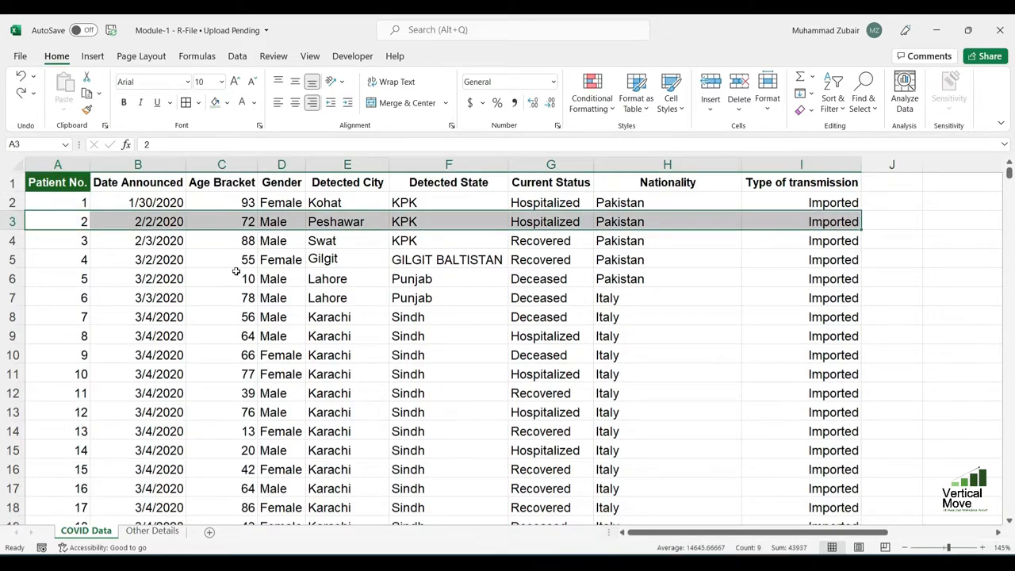
click(214, 102)
click(188, 272)
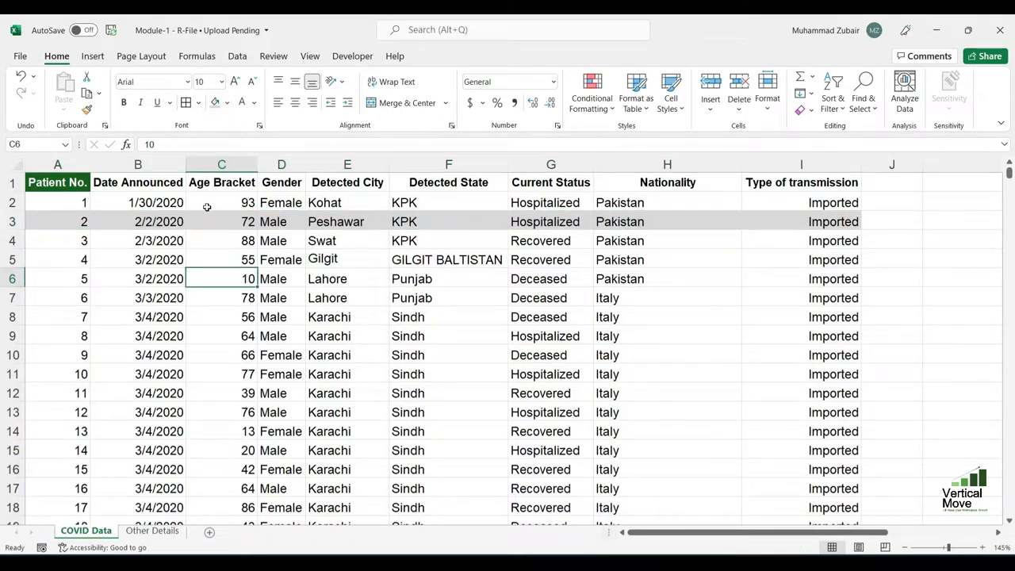
- Highlight the header cells and the records in rows 2, 3, 5, 7 and 8 in turn to compare their formatting
click(67, 182)
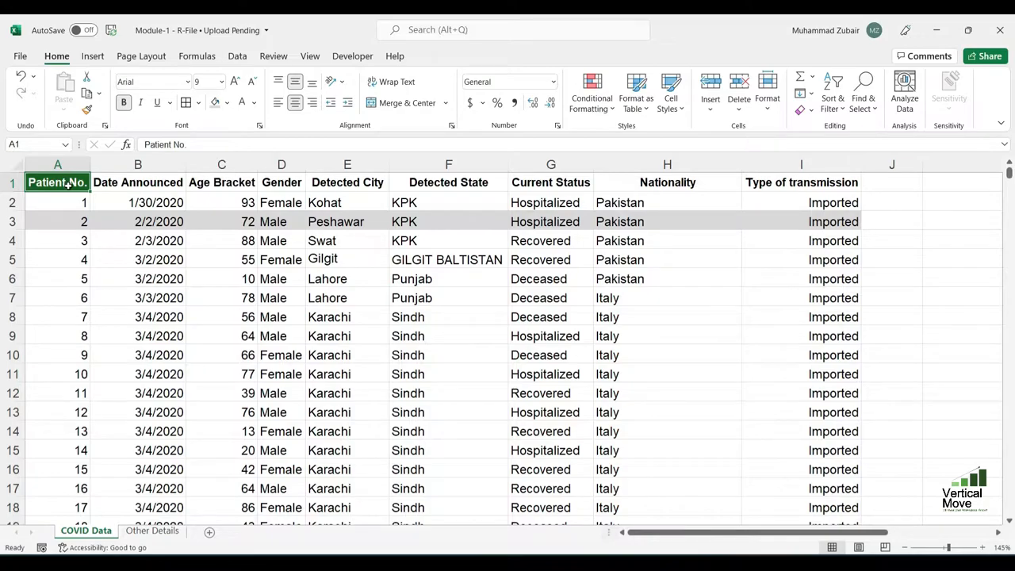
drag(106, 182, 781, 176)
drag(68, 202, 837, 194)
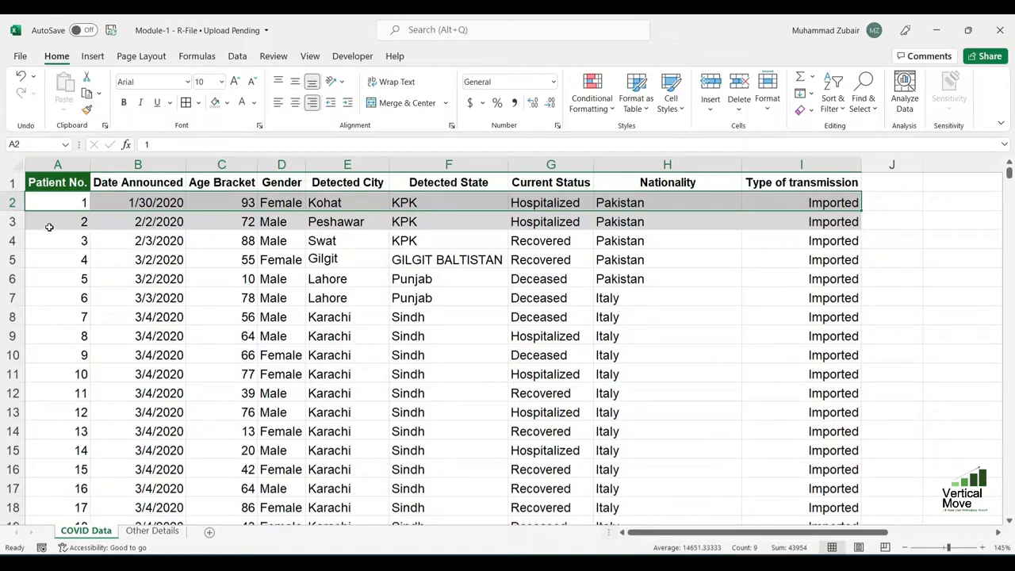
drag(50, 225, 820, 214)
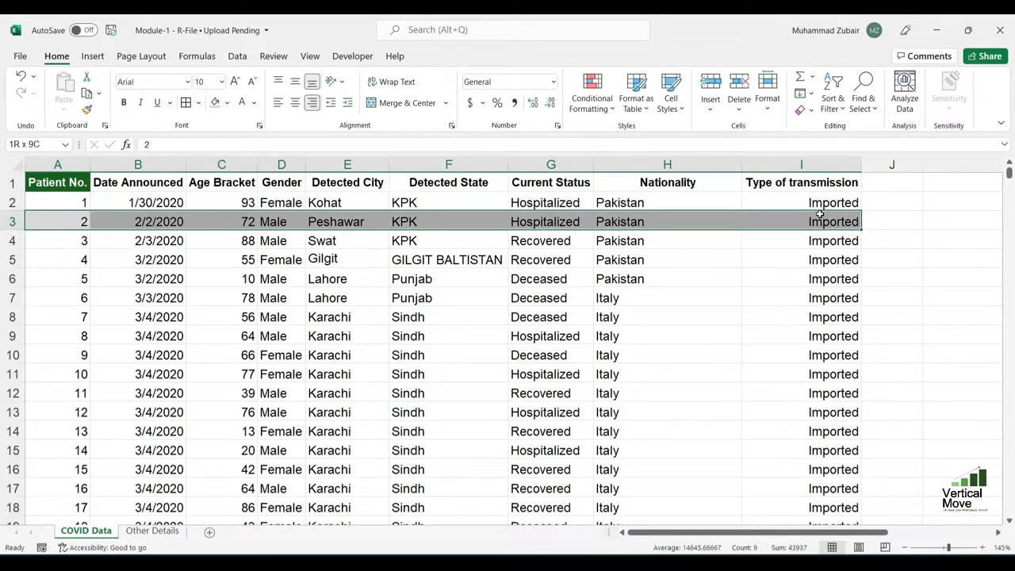
ctrl+click(246, 245)
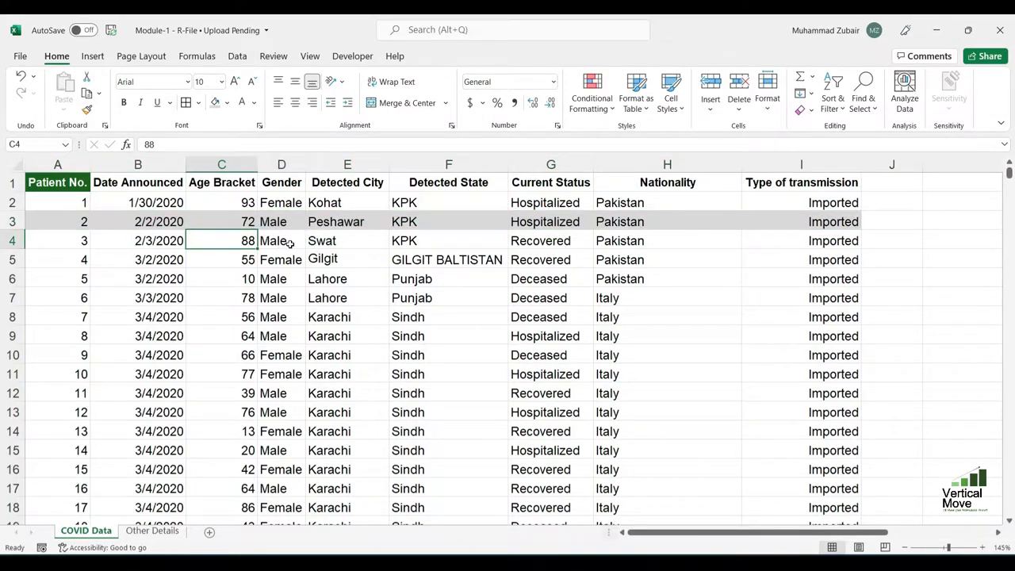
click(272, 222)
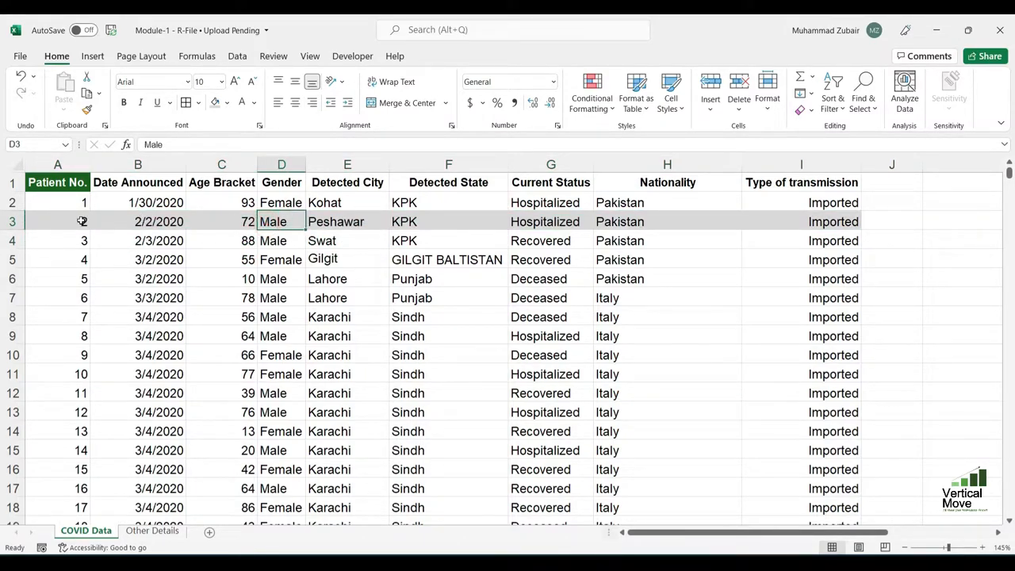
drag(39, 258, 846, 261)
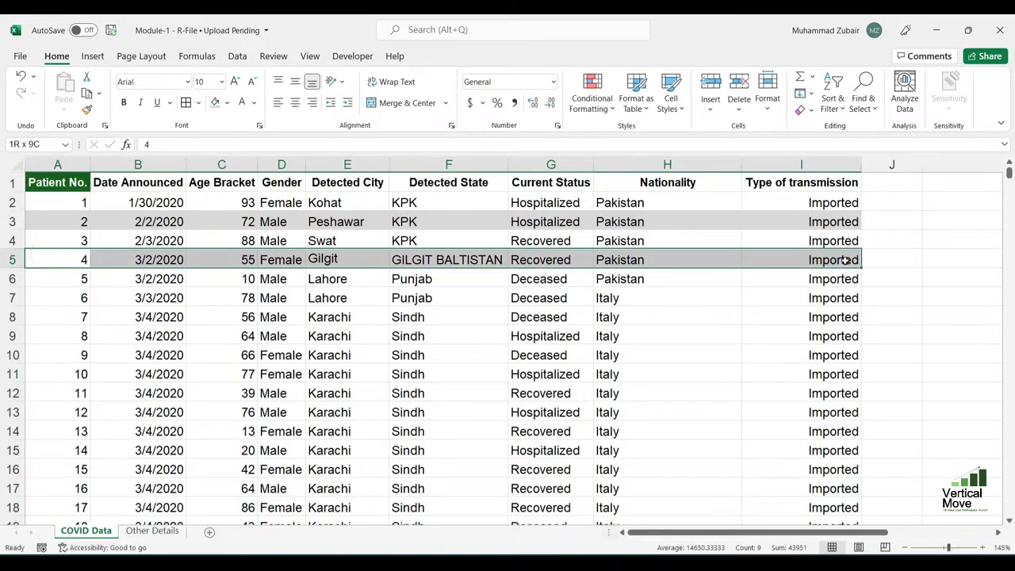
drag(72, 293, 845, 311)
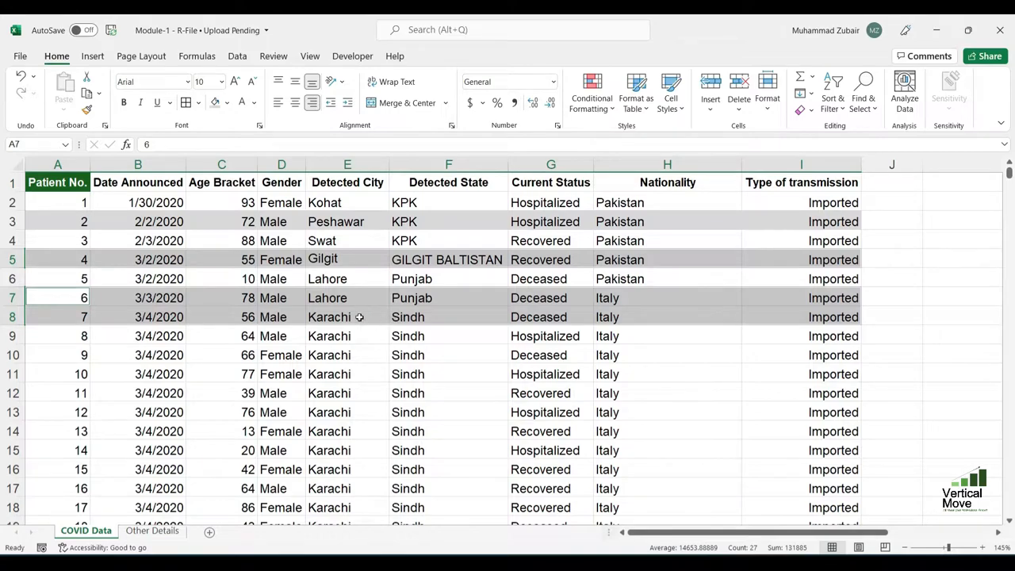
- Jump from C9 to the last record of the Age Bracket column and return to A1
click(226, 336)
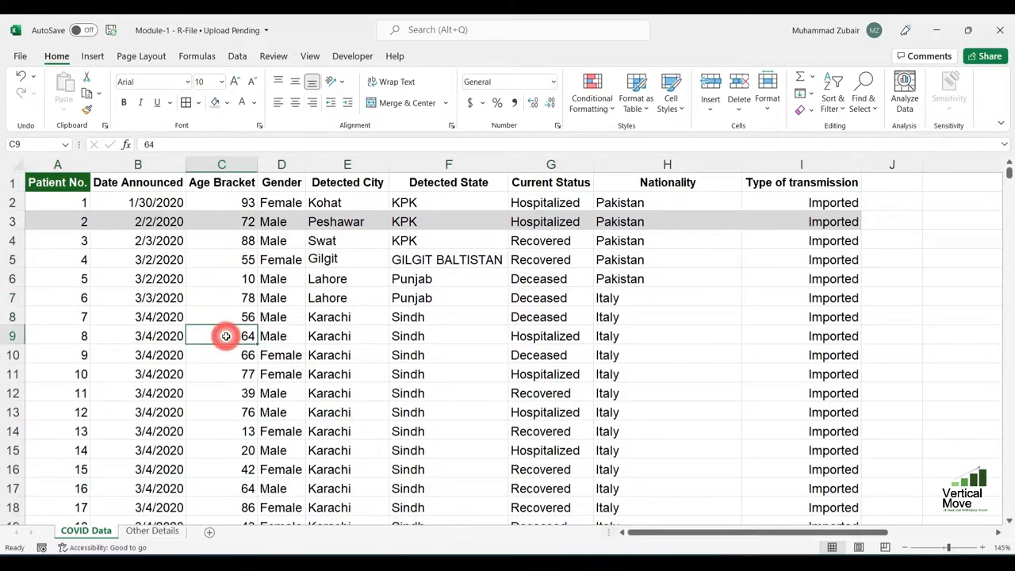
key(ctrl+Down)
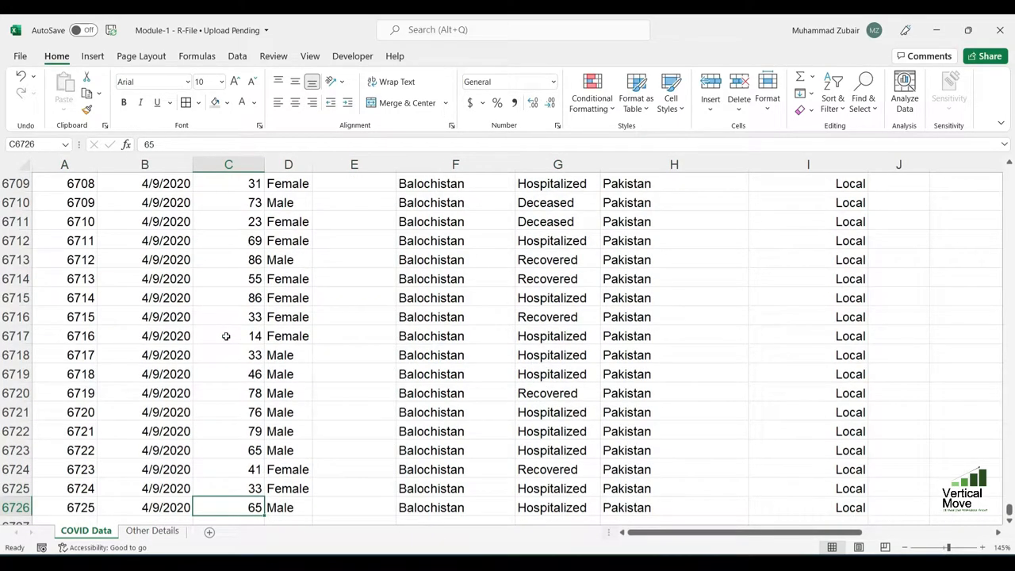
key(ctrl+Home)
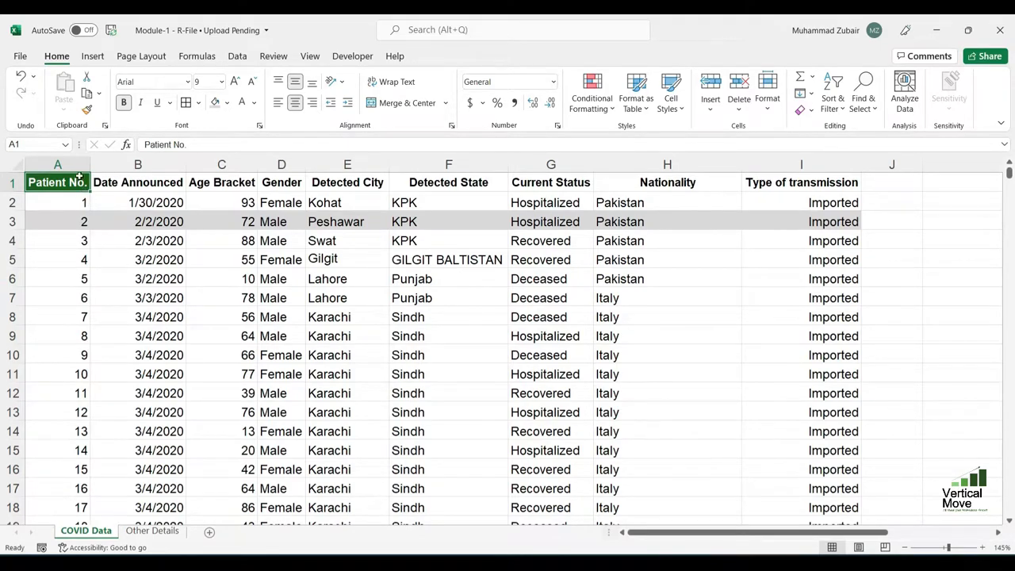
- Copy the Patient No. header's formatting onto the Date Announced header in B1 with Format Painter
click(87, 111)
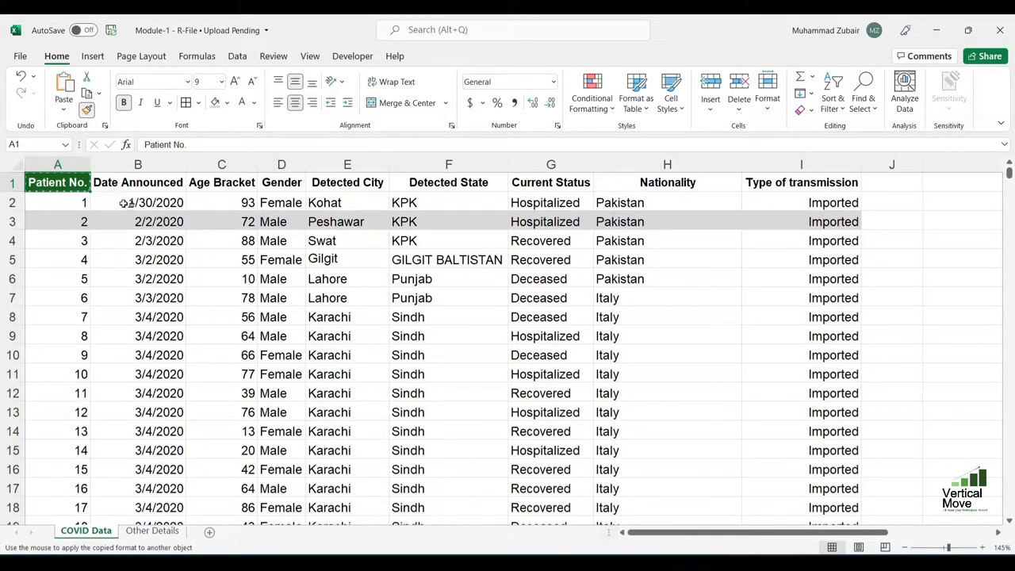
click(132, 182)
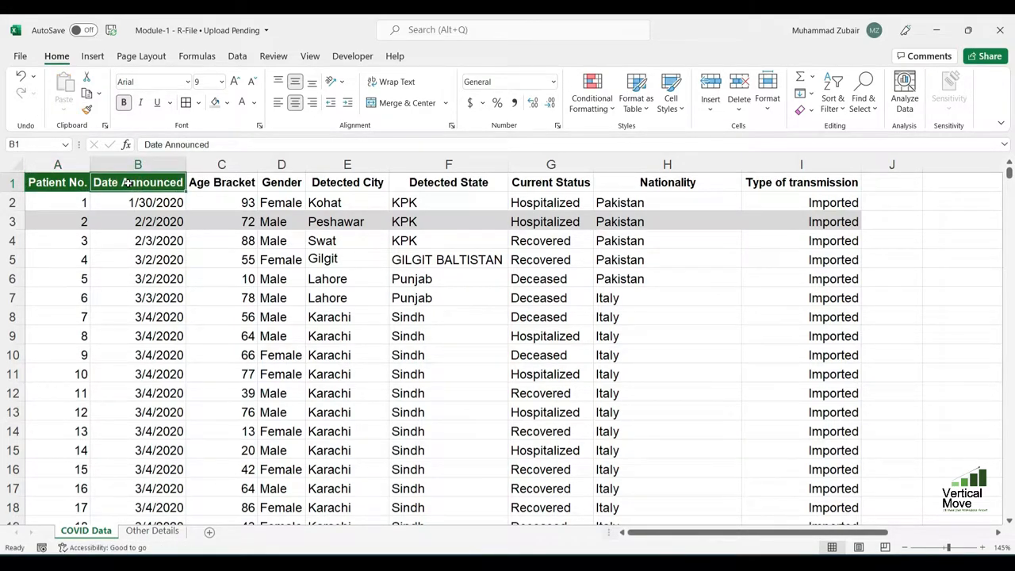
click(57, 184)
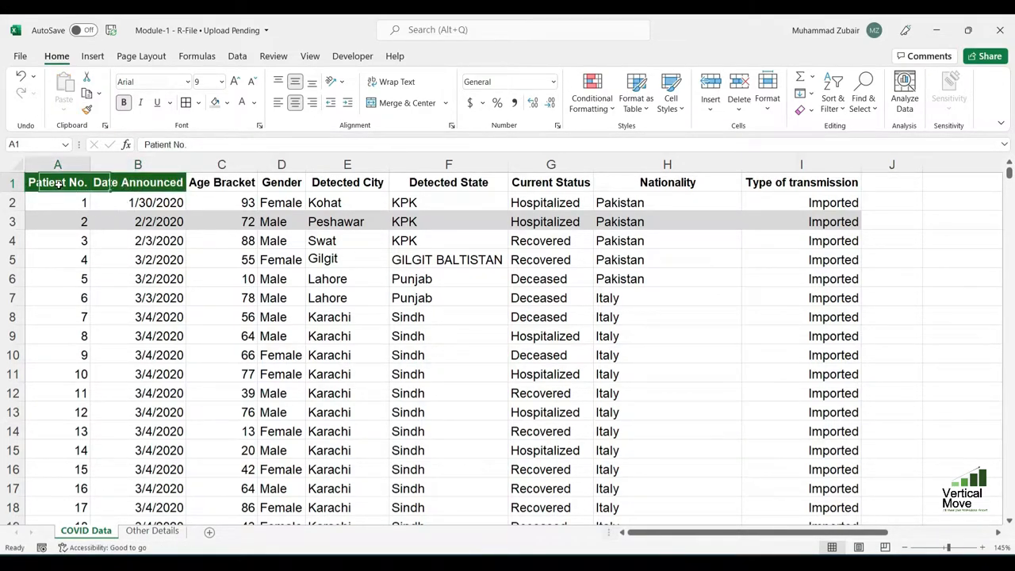
click(146, 183)
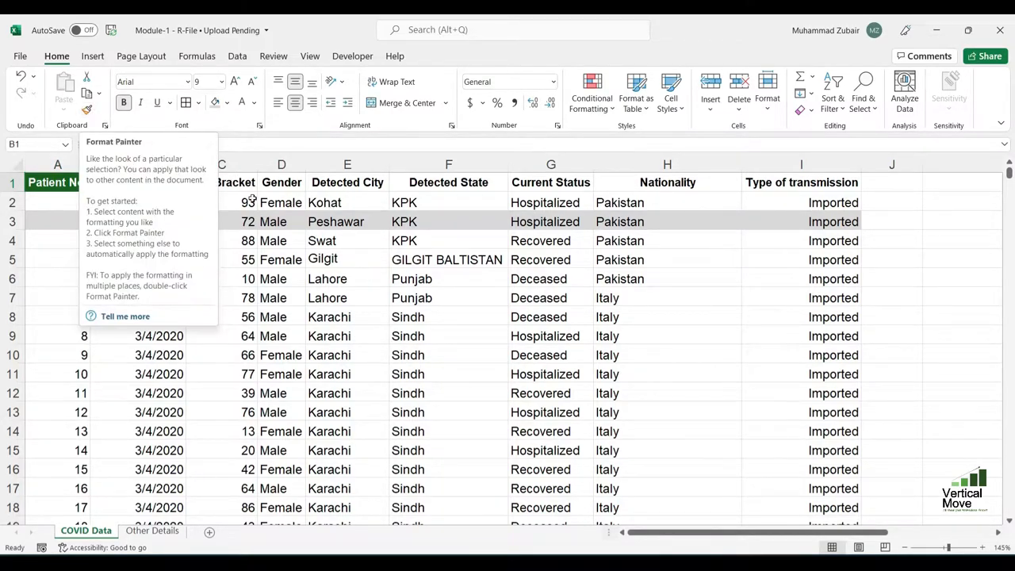
- Copy the Patient No. header's formatting onto the headers in C1:I1 with Format Painter kept active for repeated use
click(88, 110)
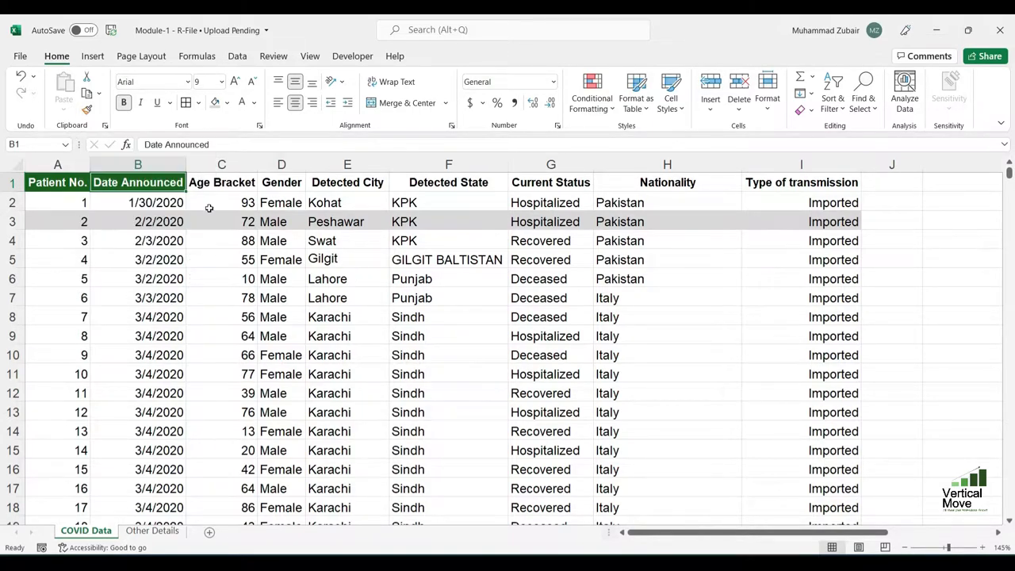
click(66, 181)
click(87, 110)
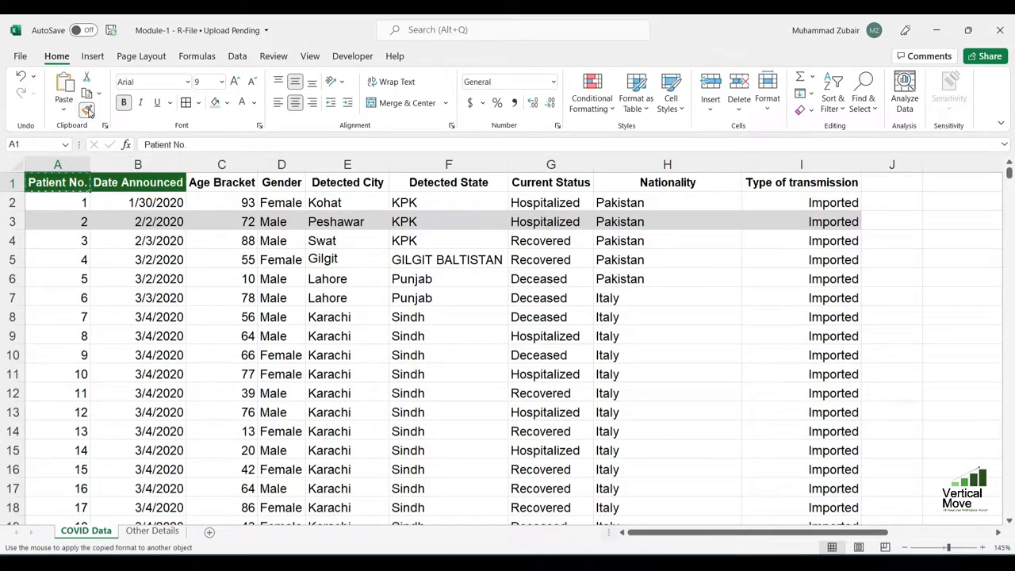
click(233, 183)
click(274, 183)
click(329, 184)
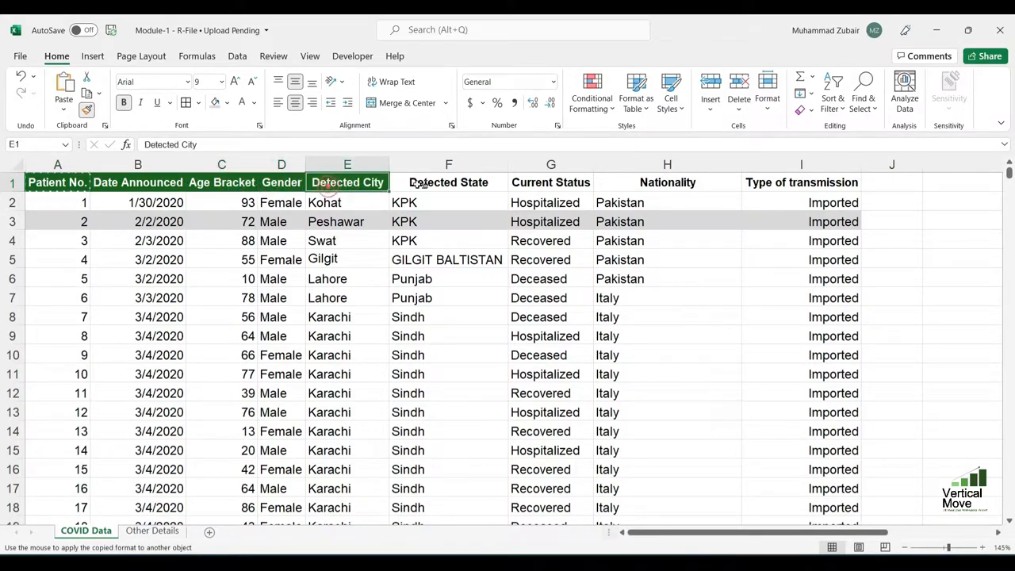
click(437, 182)
drag(536, 182, 755, 182)
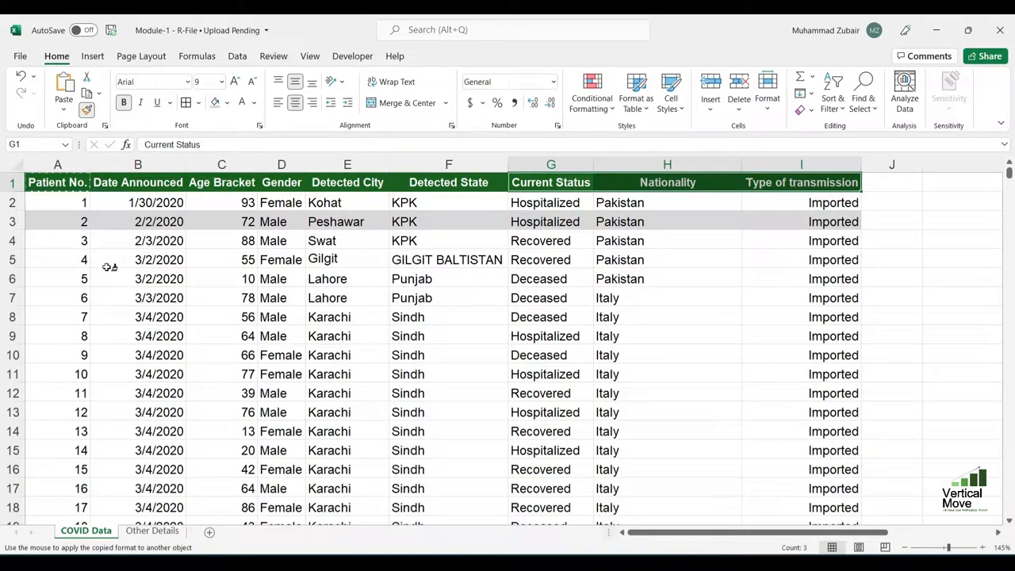
key(Escape)
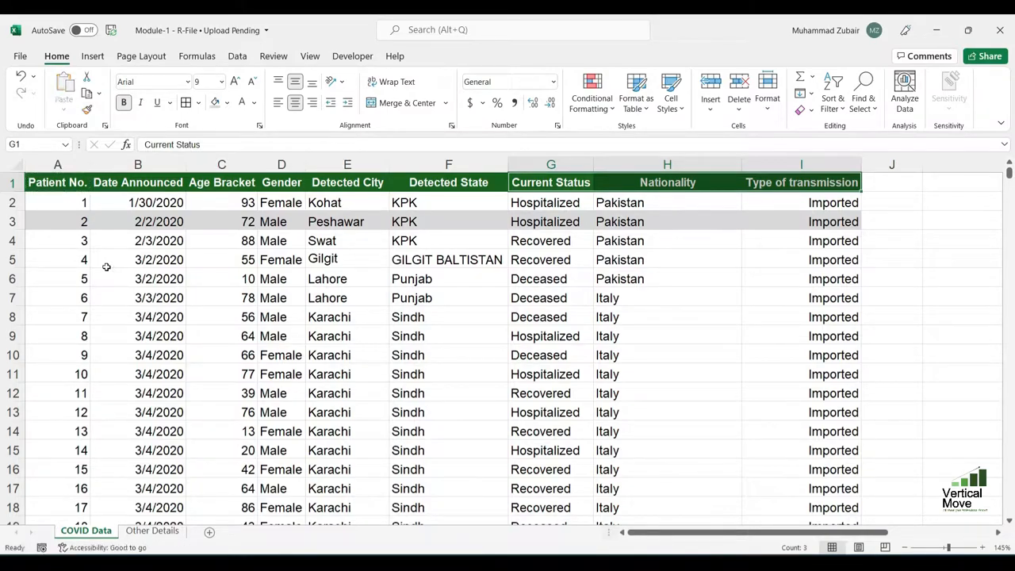
- Undo all the header formatting copies, back through the one on Date Announced
click(209, 214)
key(ctrl+z)
key(ctrl+z)
key(ctrl+z)
key(ctrl+z)
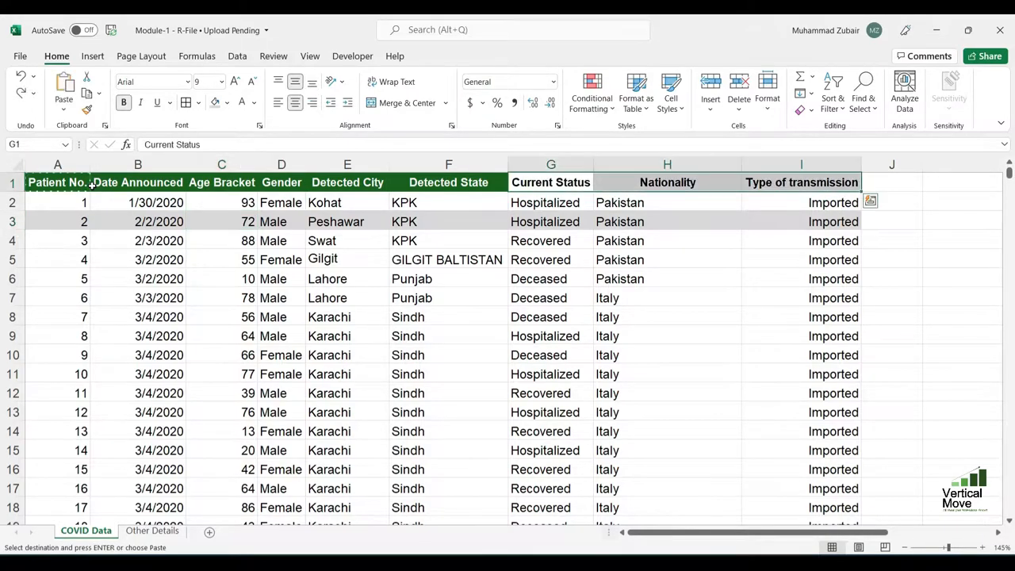
key(ctrl+z)
key(ctrl+z)
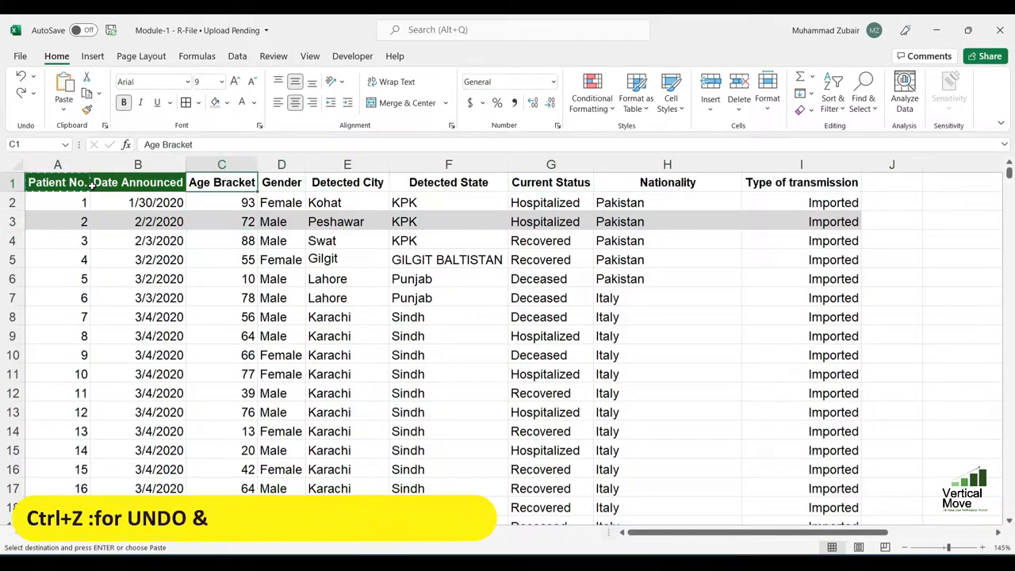
key(ctrl+z)
key(ctrl+z)
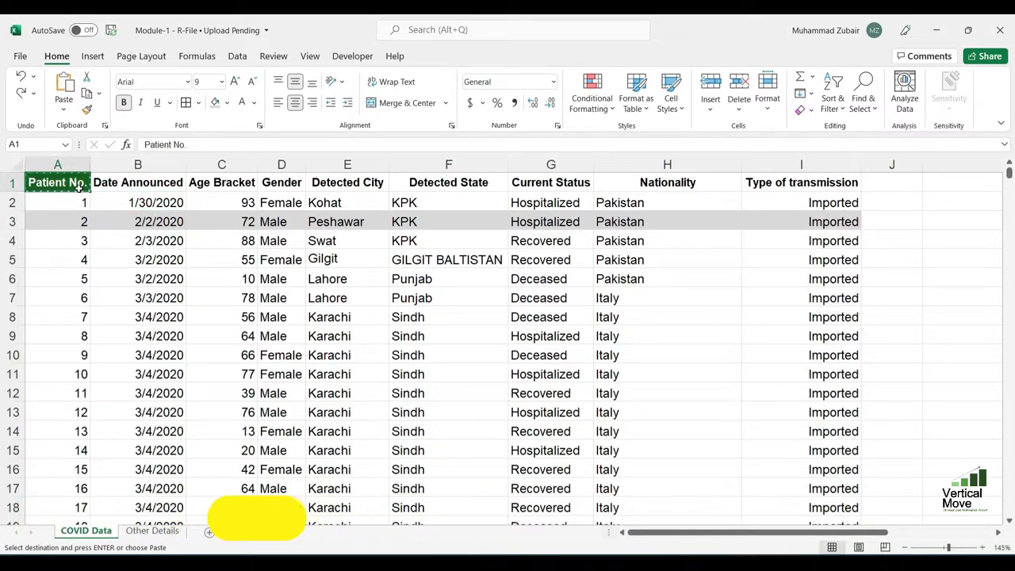
- Apply the Patient No. header's formatting across the whole header row A1:I1 with Format Painter
click(87, 110)
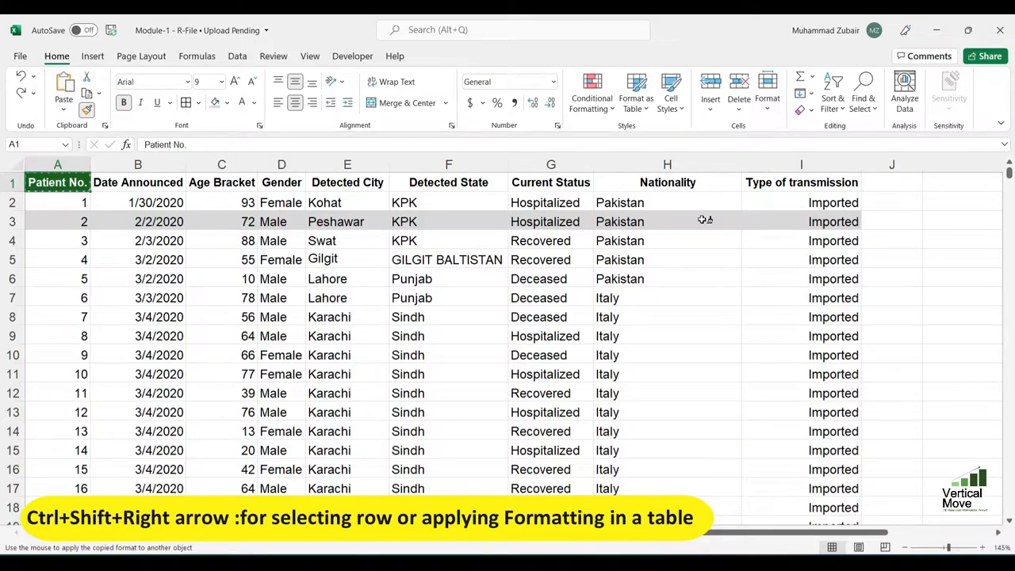
key(ctrl+shift+Right)
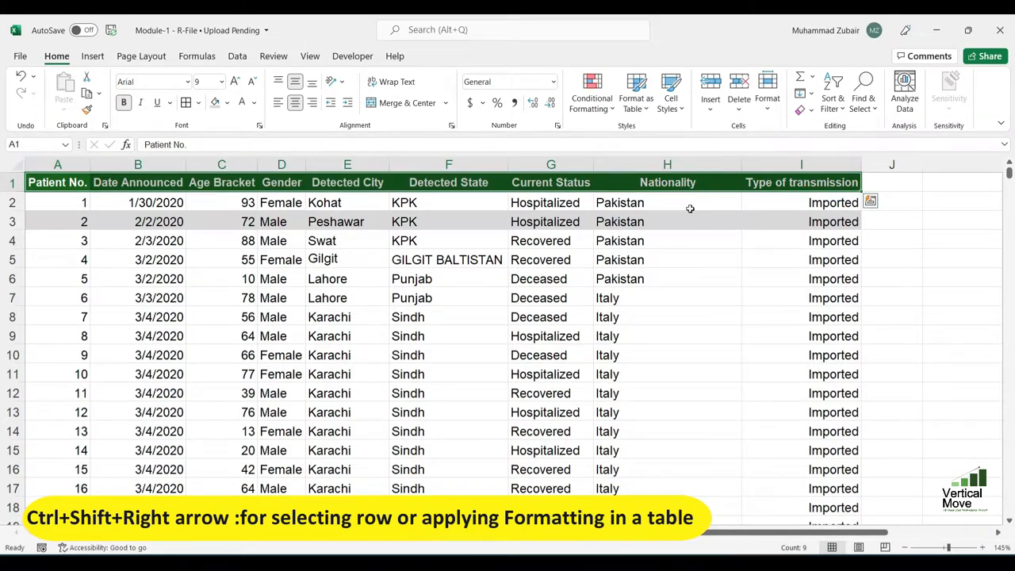
click(612, 223)
drag(817, 183, 47, 183)
click(154, 258)
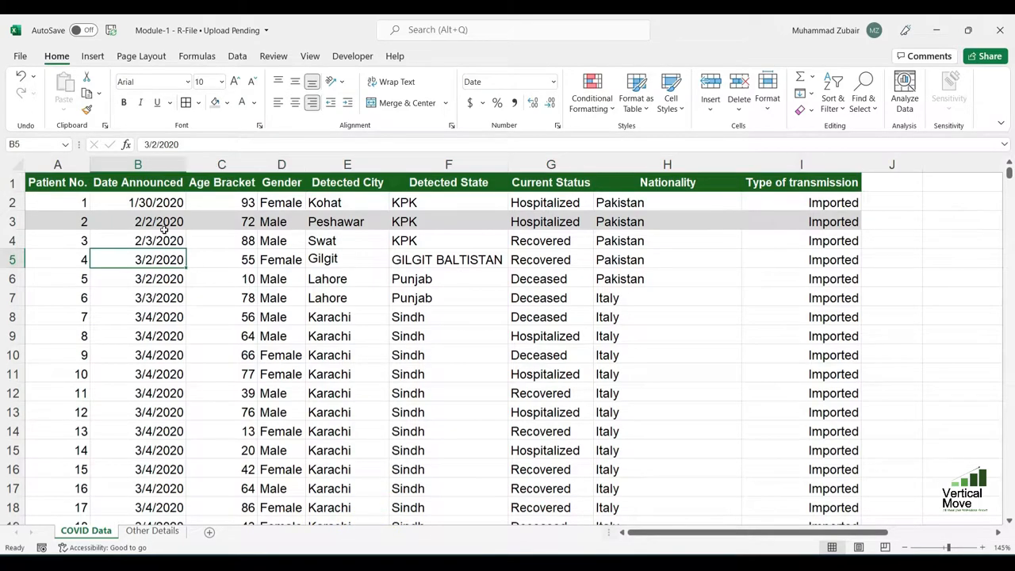
- Copy the alternating white and gray formatting of A2:I3 down through all remaining records with Format Painter, and return to A3
drag(77, 203, 805, 223)
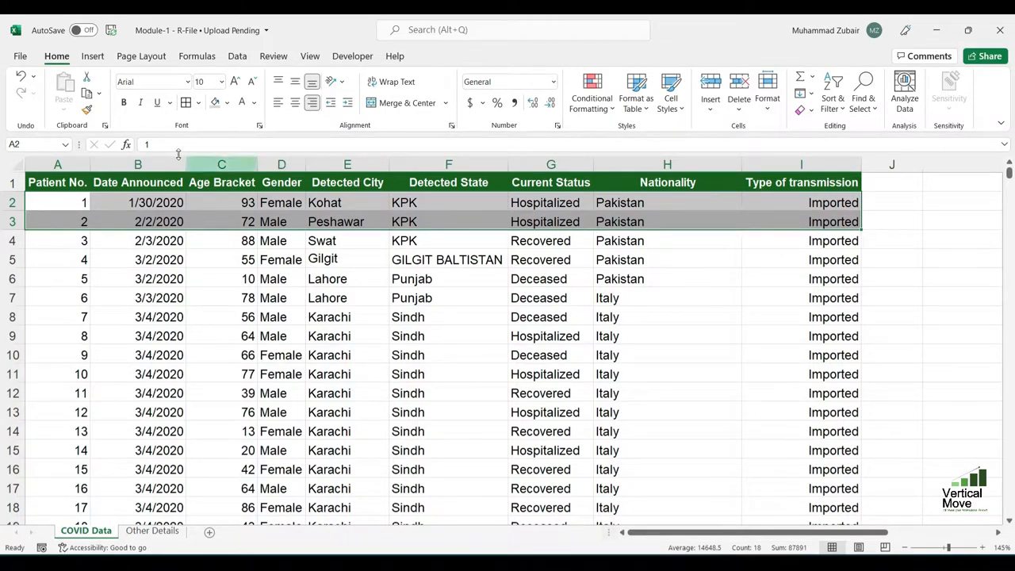
click(91, 112)
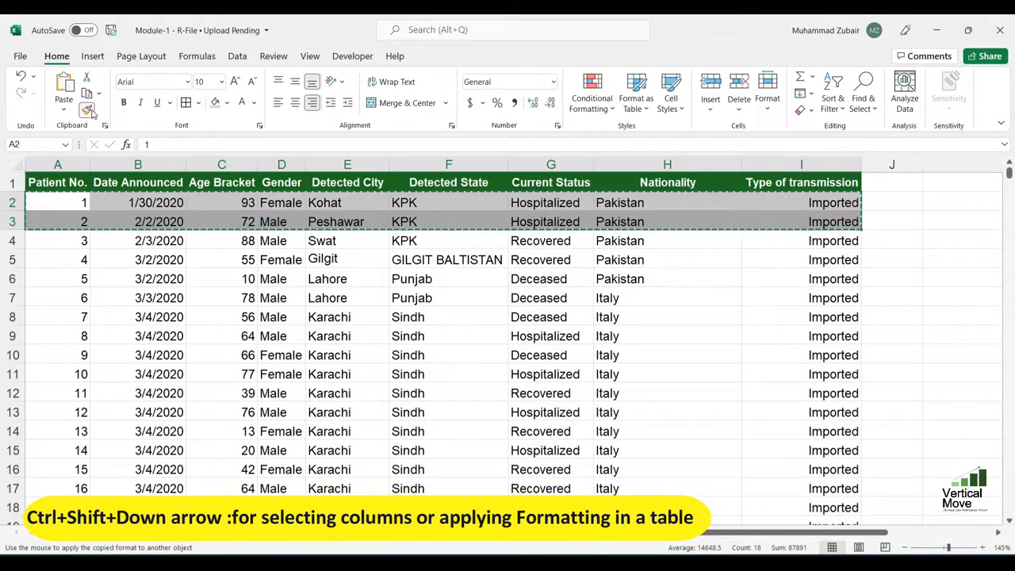
key(ctrl+shift+Down)
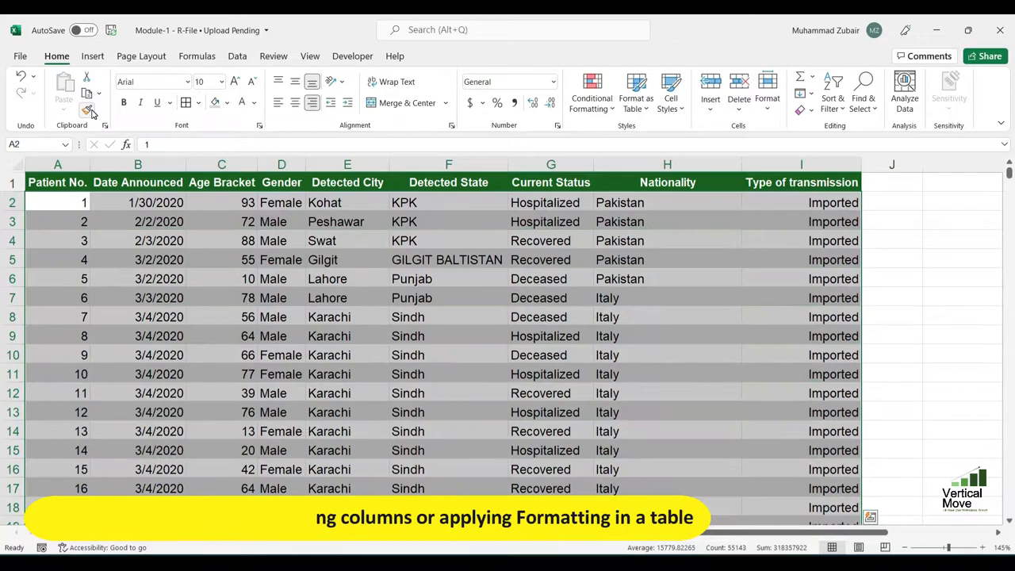
click(299, 280)
key(Left)
key(Left)
key(Left)
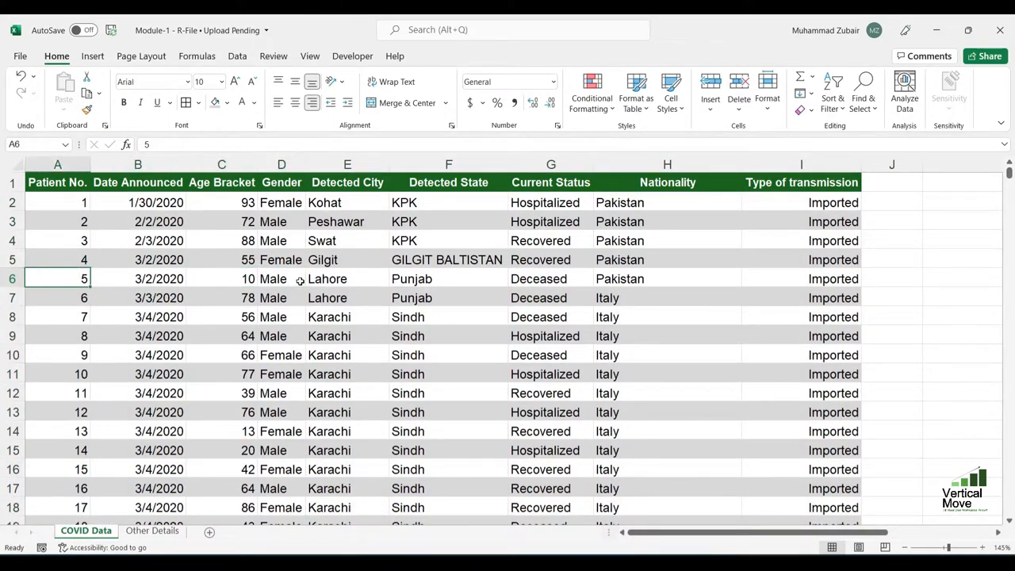
key(ctrl+Home)
key(Down)
key(Down)
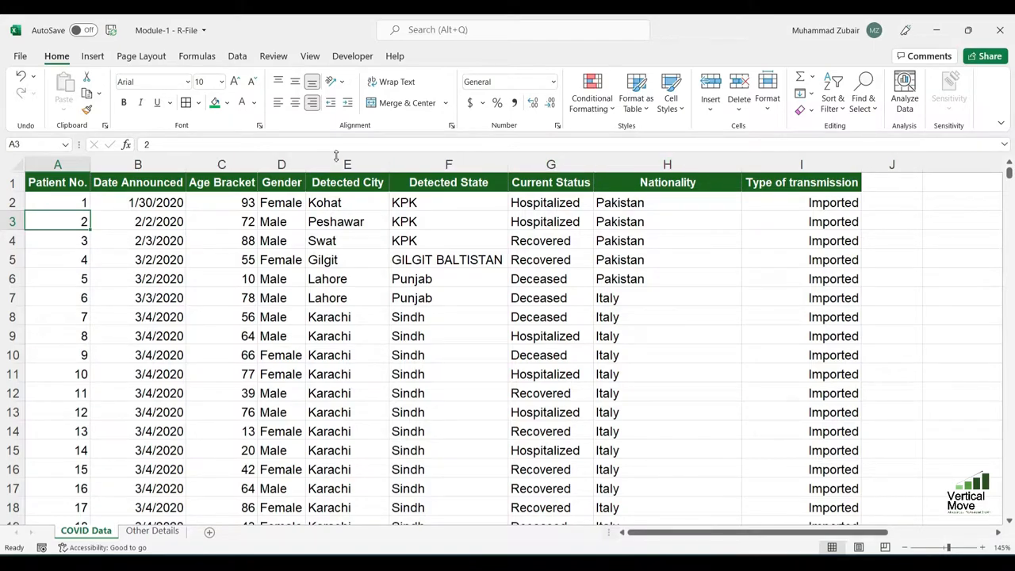
- Select the whole Gender column and insert a blank column before it
click(270, 161)
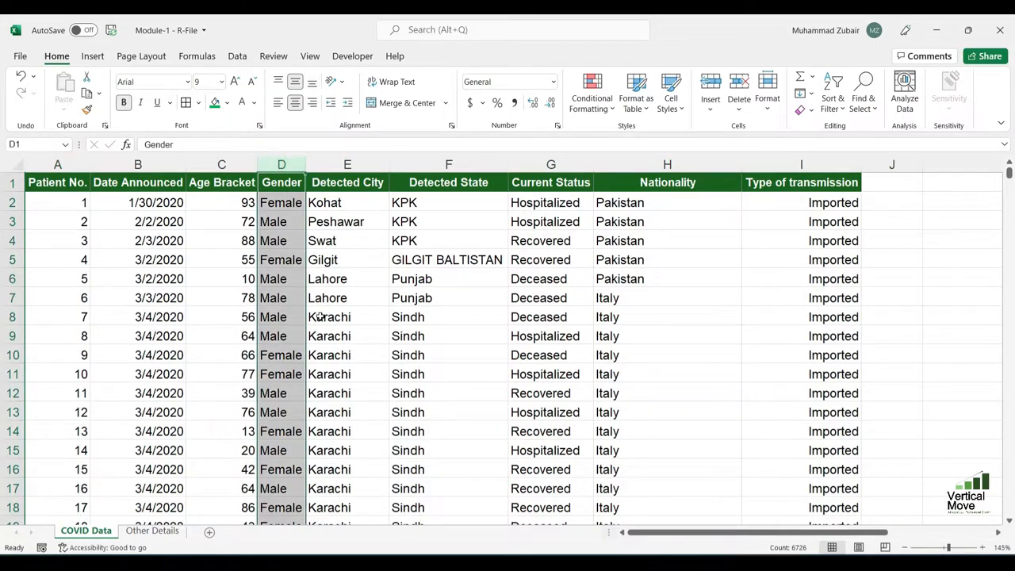
right_click(290, 161)
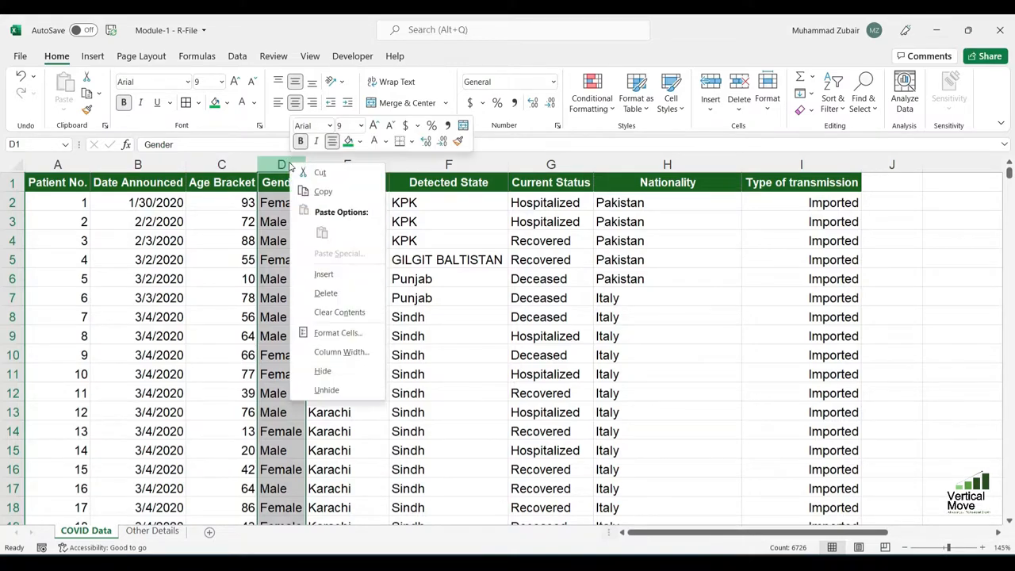
click(341, 275)
click(286, 228)
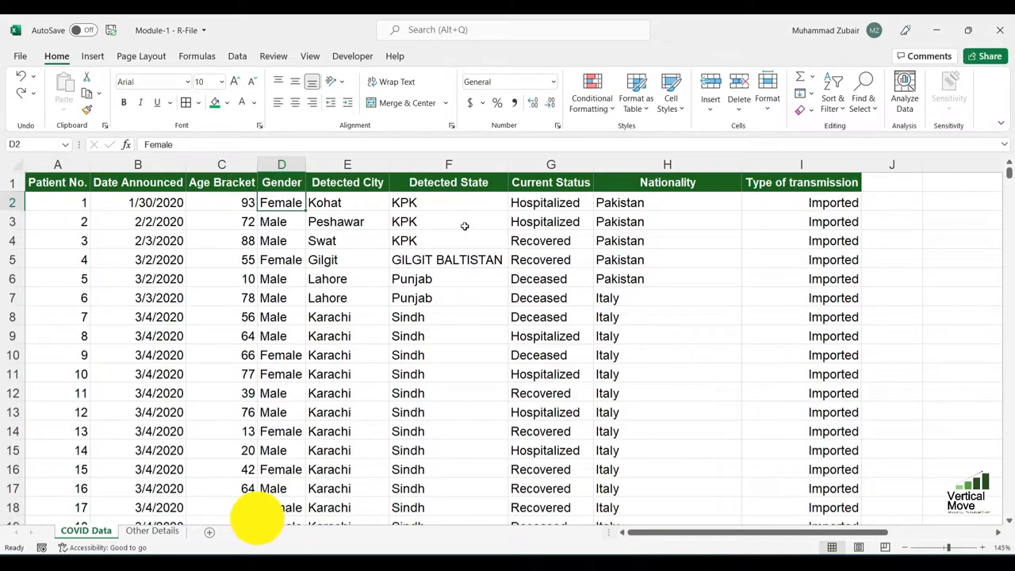
- Insert cells at D2 using the Entire column option
key(ctrl+shift+plus)
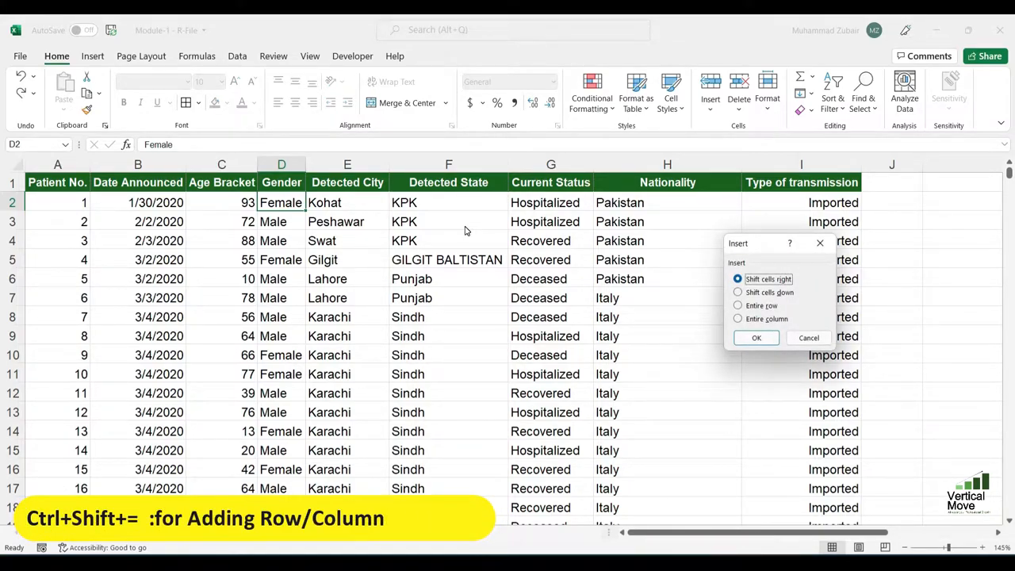
key(Down)
key(Down)
key(Down)
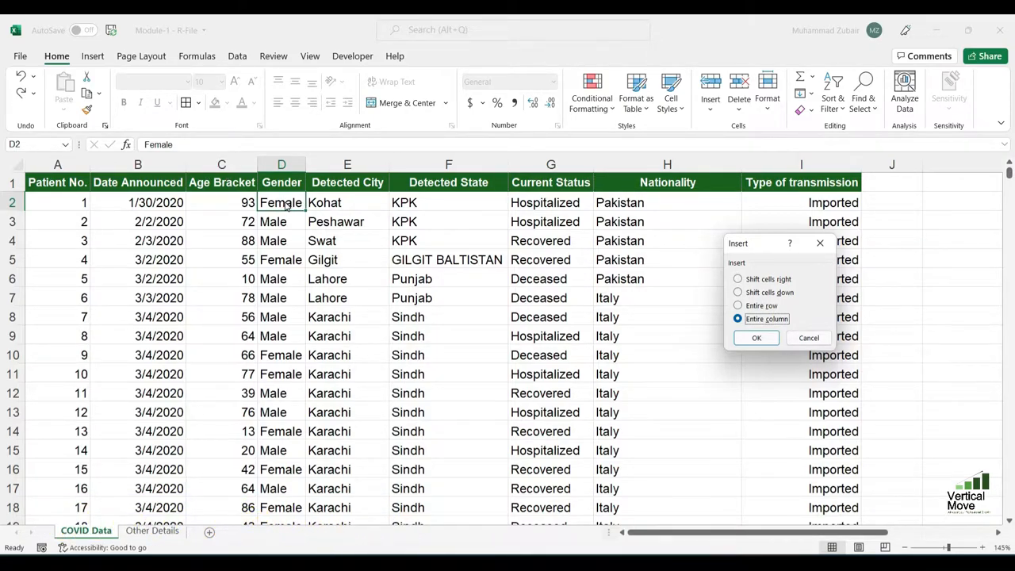
click(756, 337)
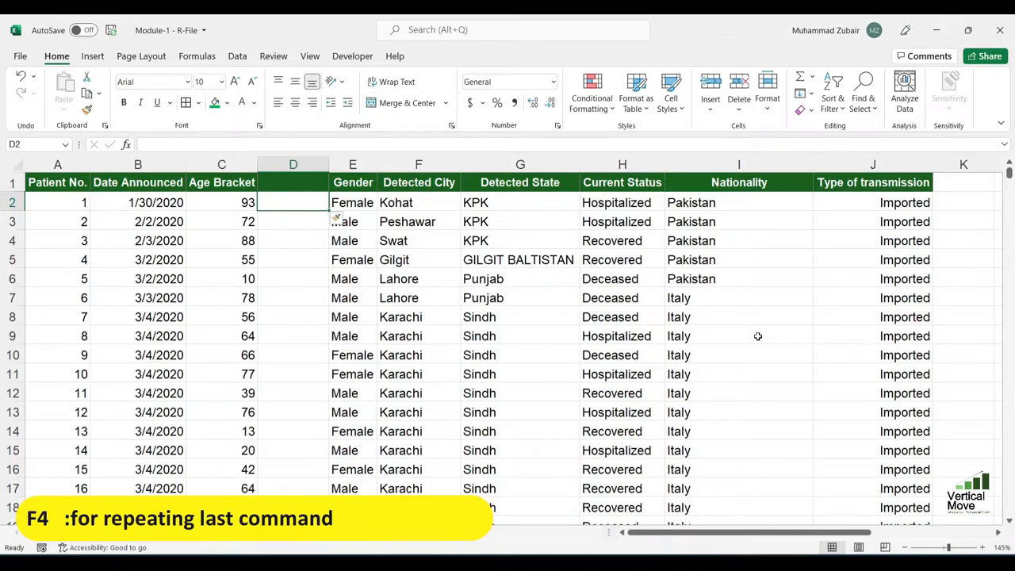
- Repeat the last column insertion five times at D2
key(F4)
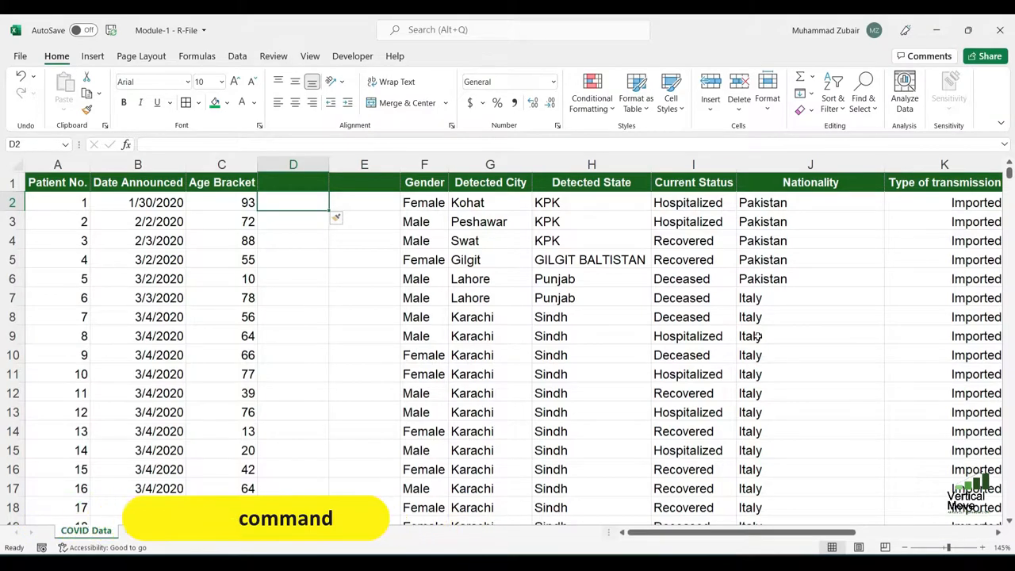
key(F4)
key(F4)
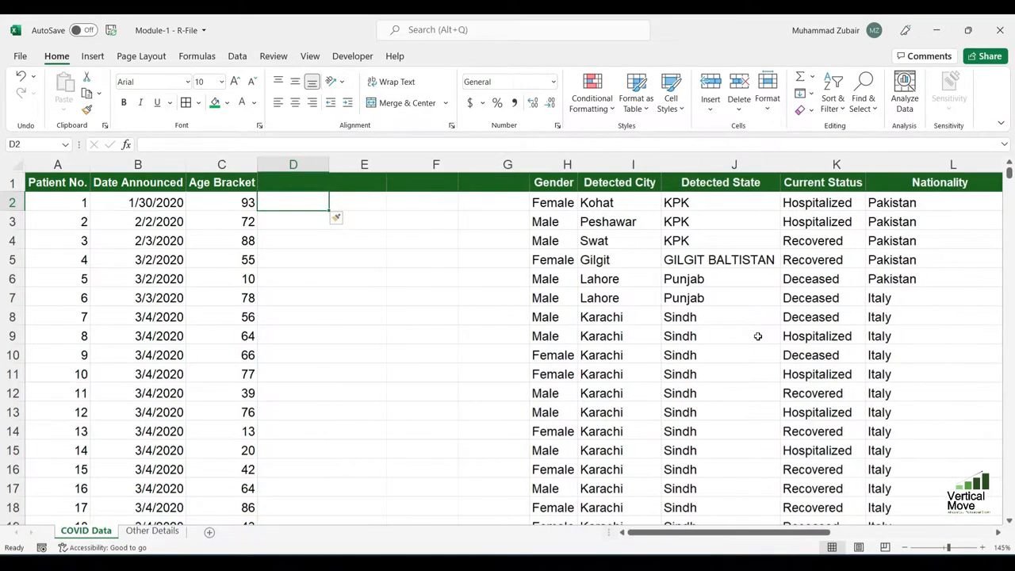
key(F4)
key(F4)
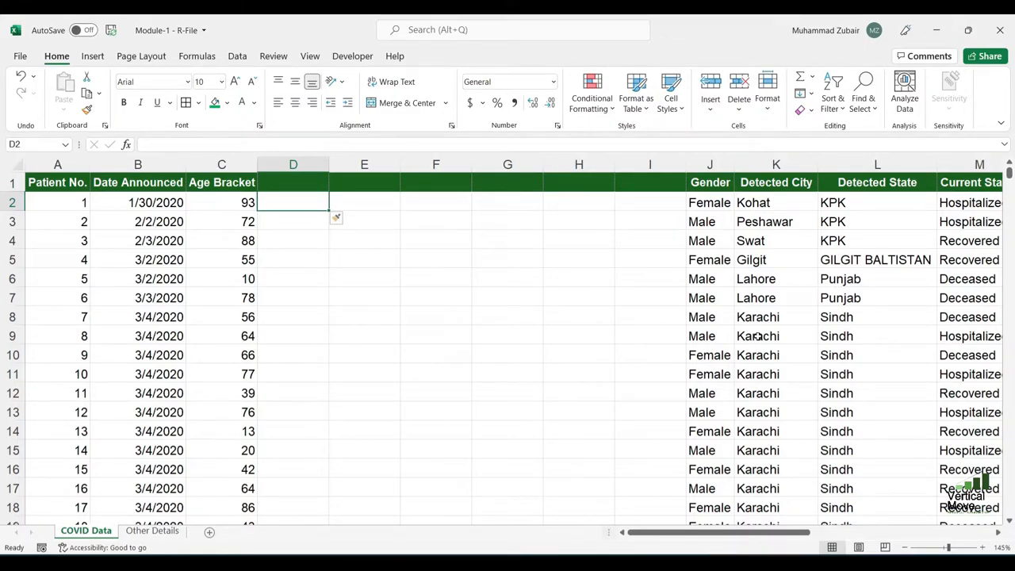
- Undo all six column insertions ahead of the Gender column
key(ctrl+z)
key(ctrl+z)
key(ctrl+z)
key(ctrl+z)
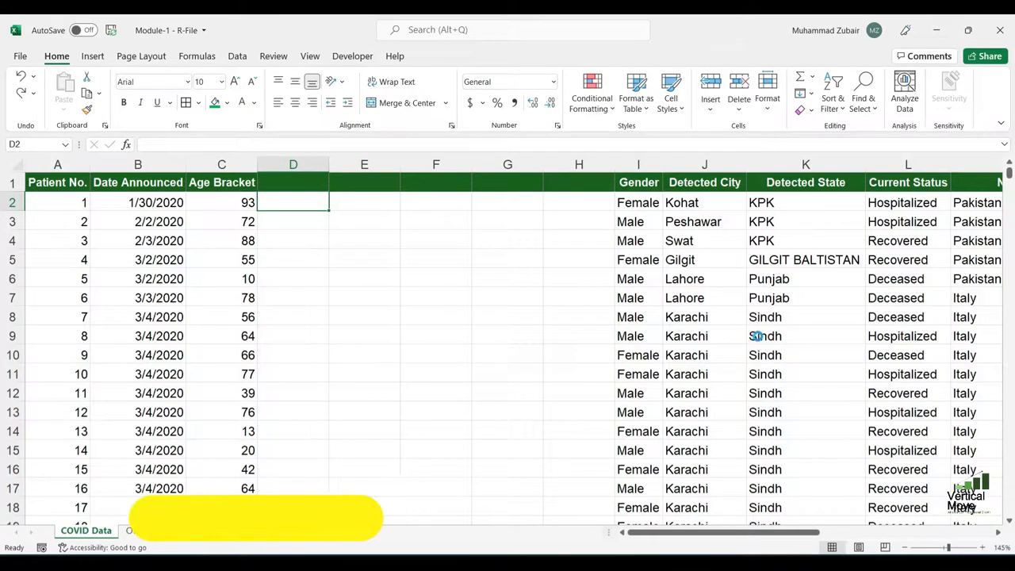
key(ctrl+z)
key(ctrl+z)
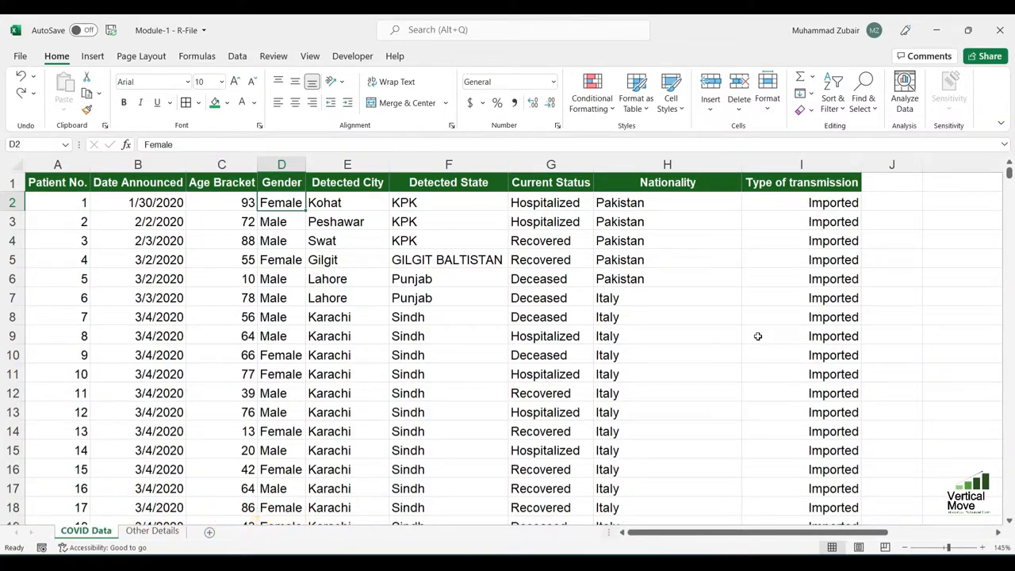
- Insert a blank row above the Patient No. 6 record in row 7, and undo the insertion
click(133, 290)
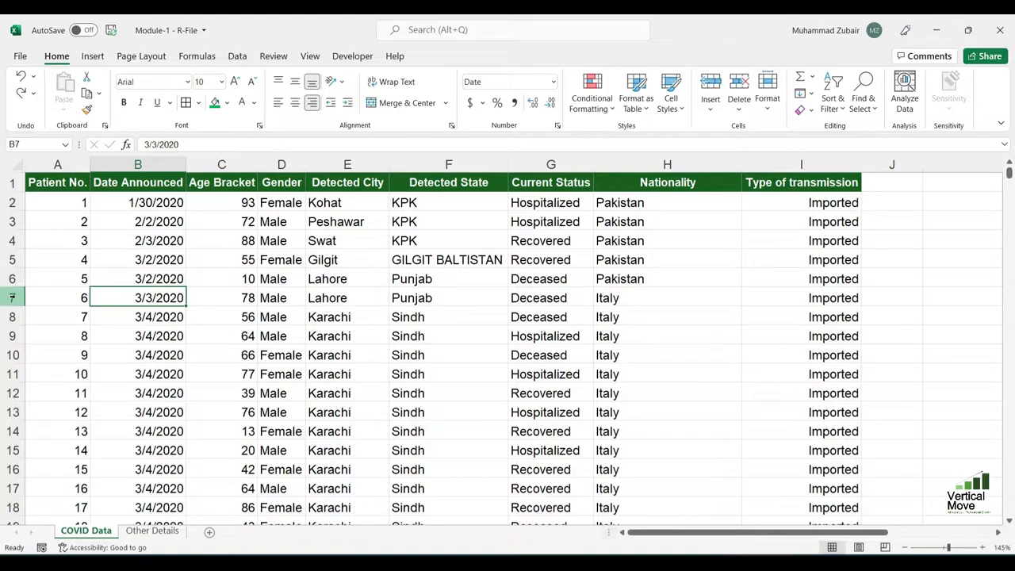
click(12, 297)
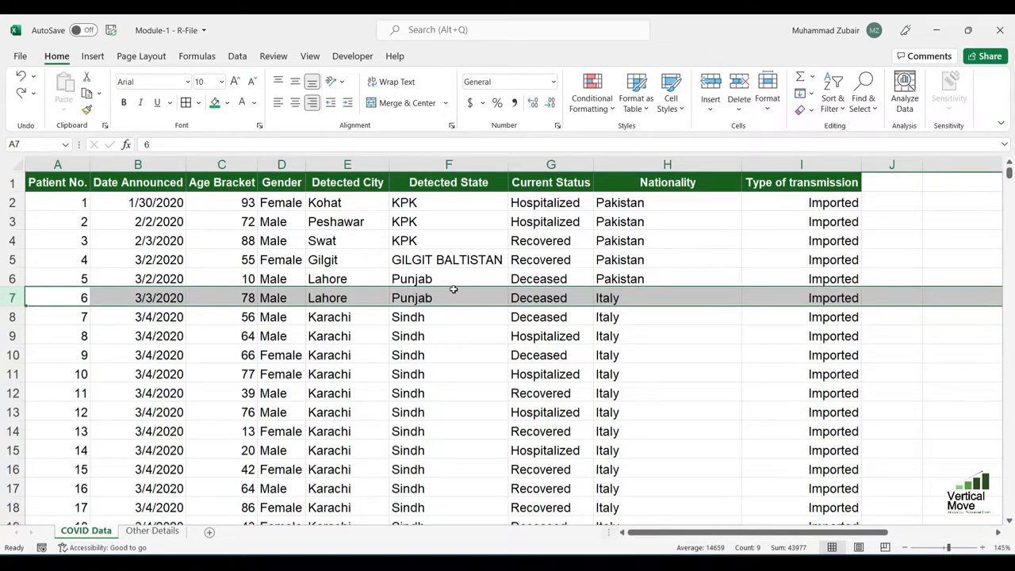
right_click(9, 298)
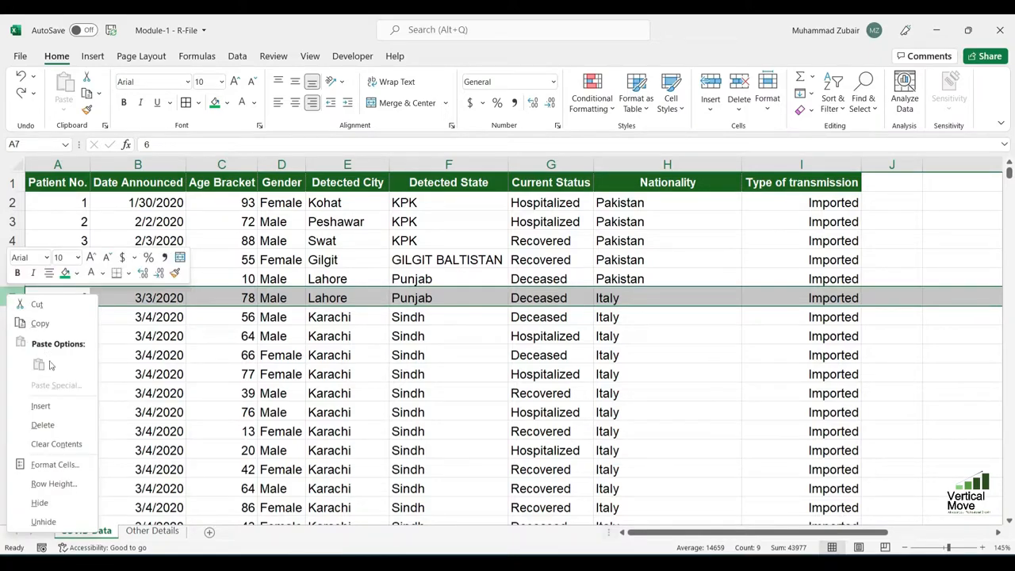
click(63, 405)
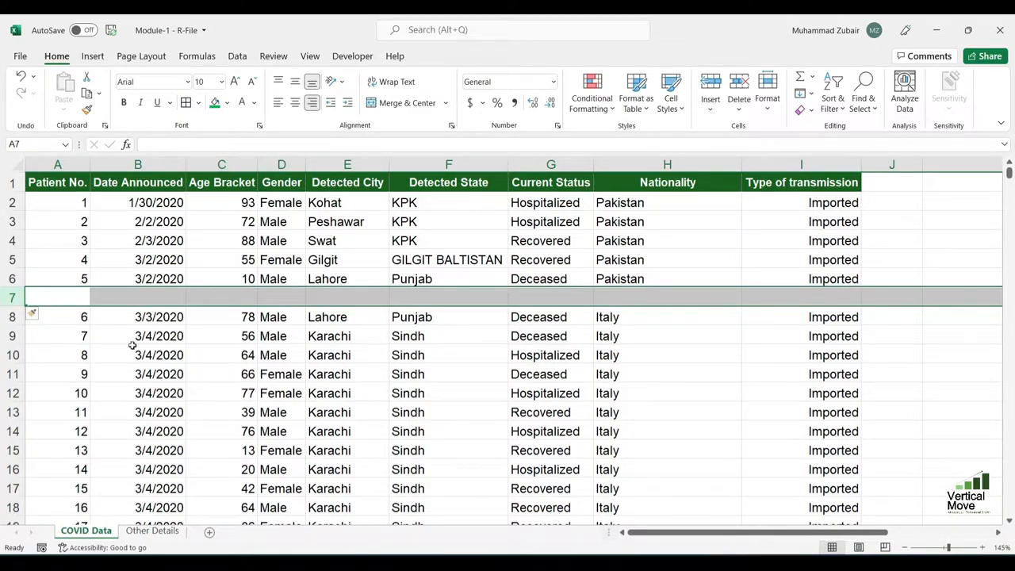
key(ctrl+z)
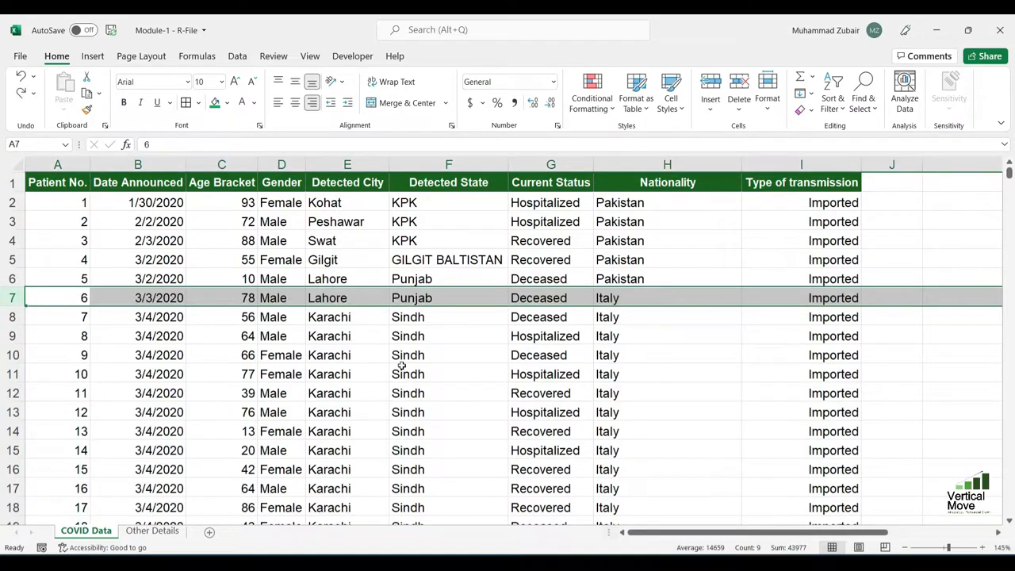
- Insert a blank row at F10 with the Entire row option, and undo the insertion
click(413, 356)
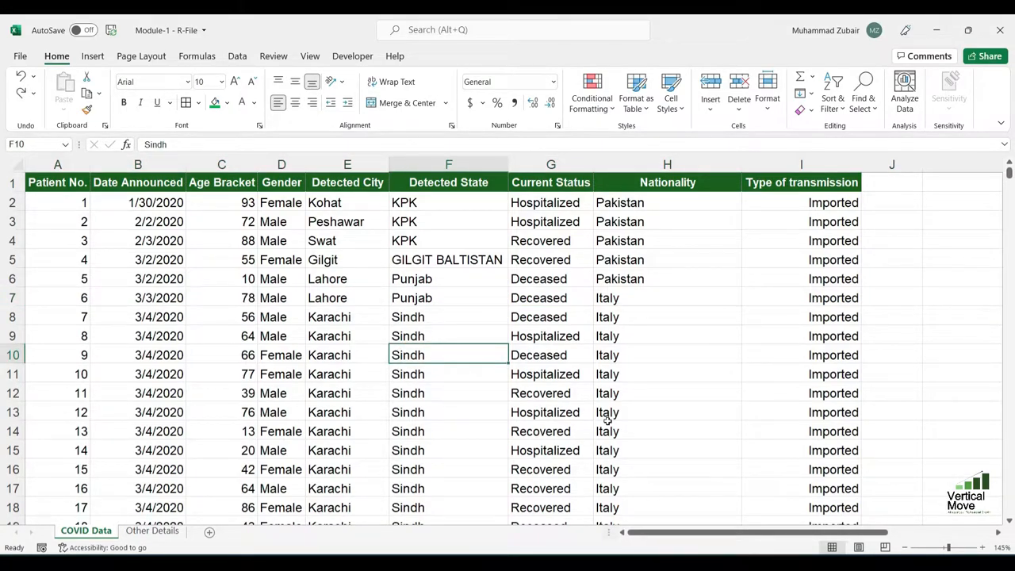
key(ctrl+shift+plus)
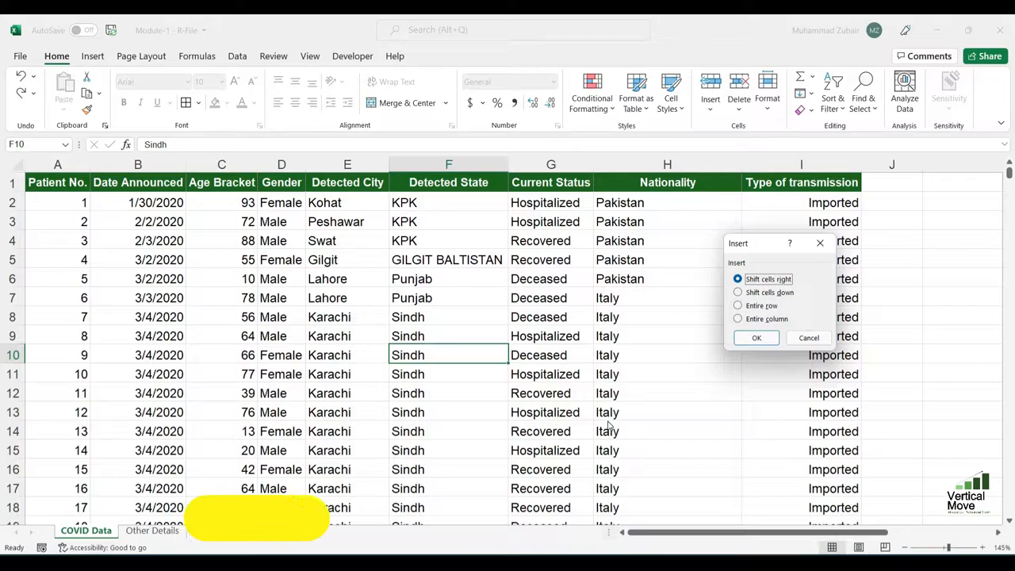
key(Down)
key(Down)
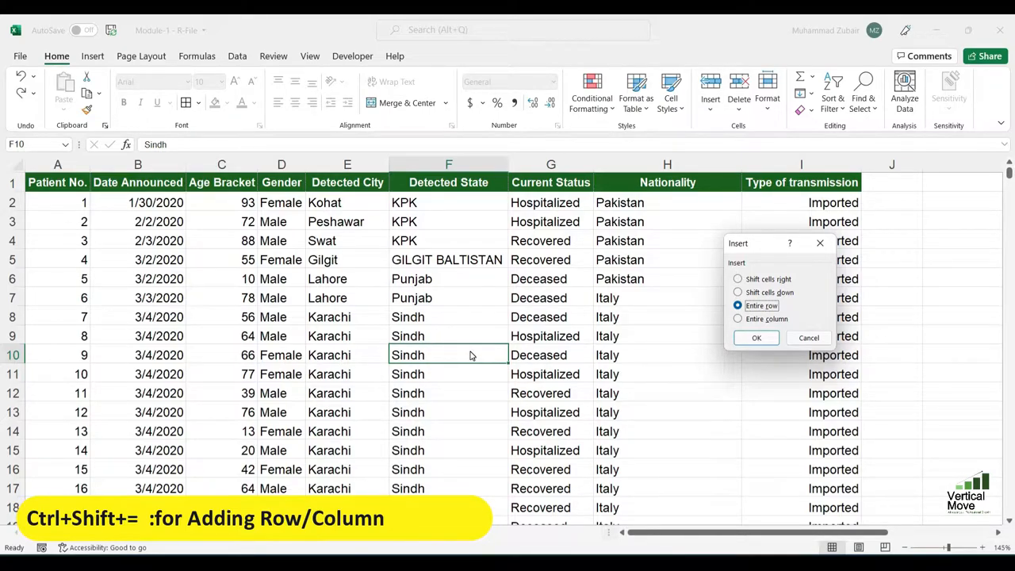
key(Tab)
key(Return)
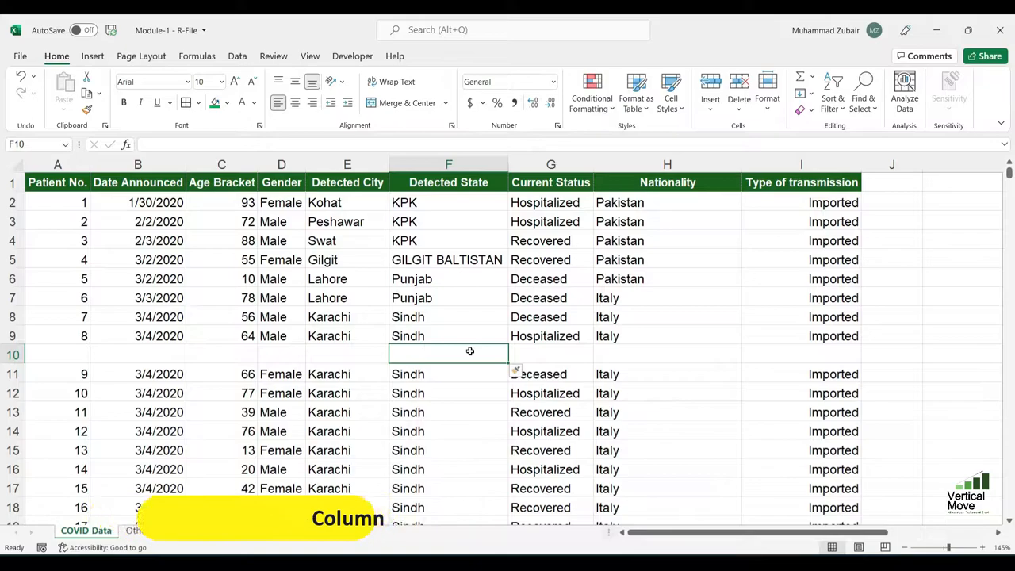
key(ctrl+z)
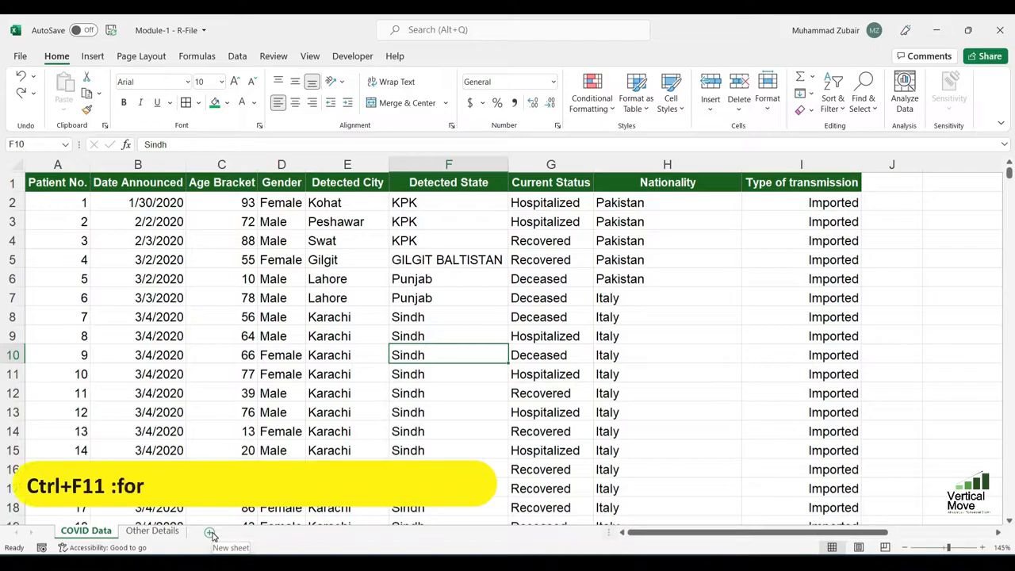
- Add a new worksheet after COVID Data and rename it ABC
click(211, 535)
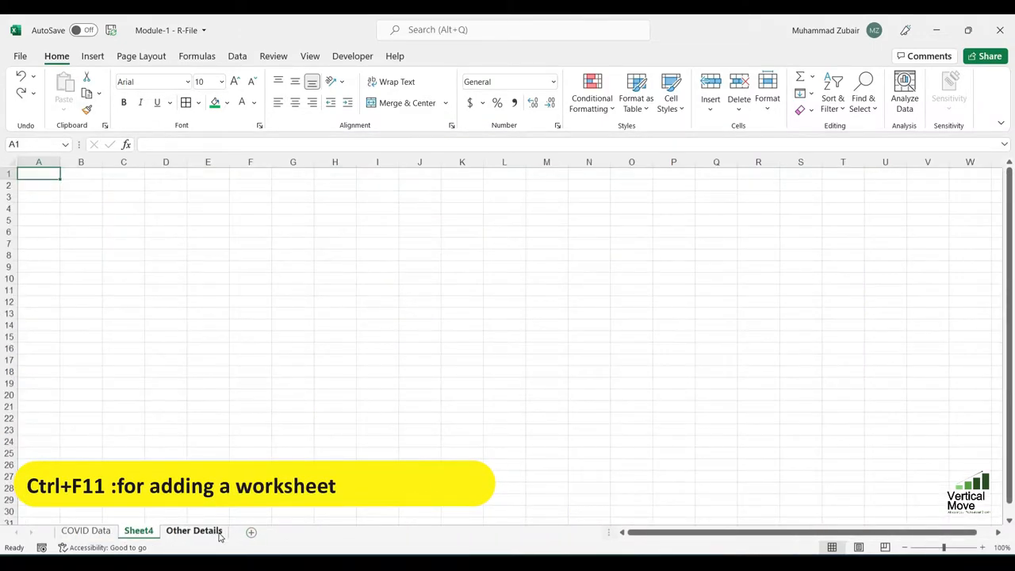
double_click(141, 533)
text(AB)
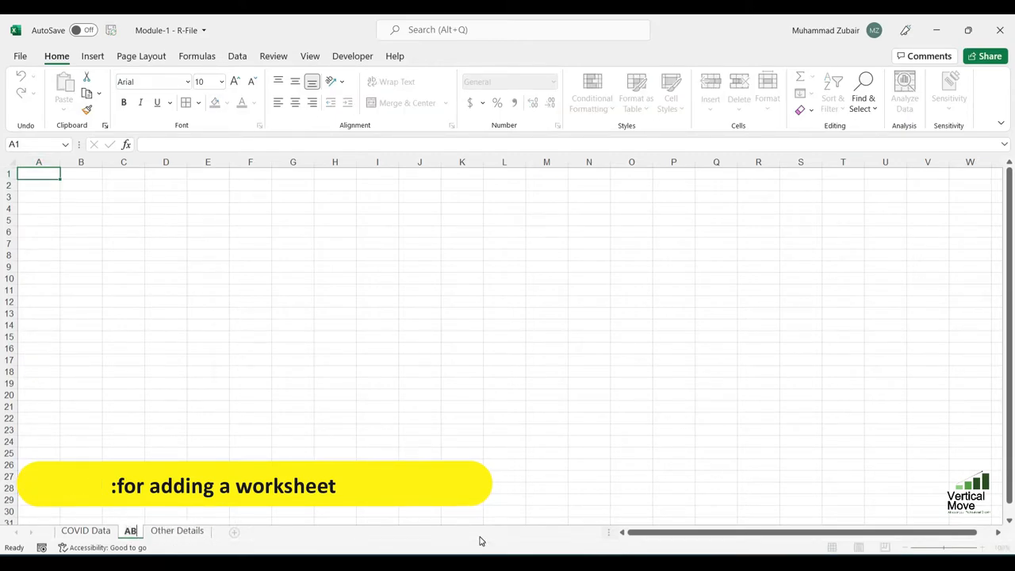
text(C)
key(Return)
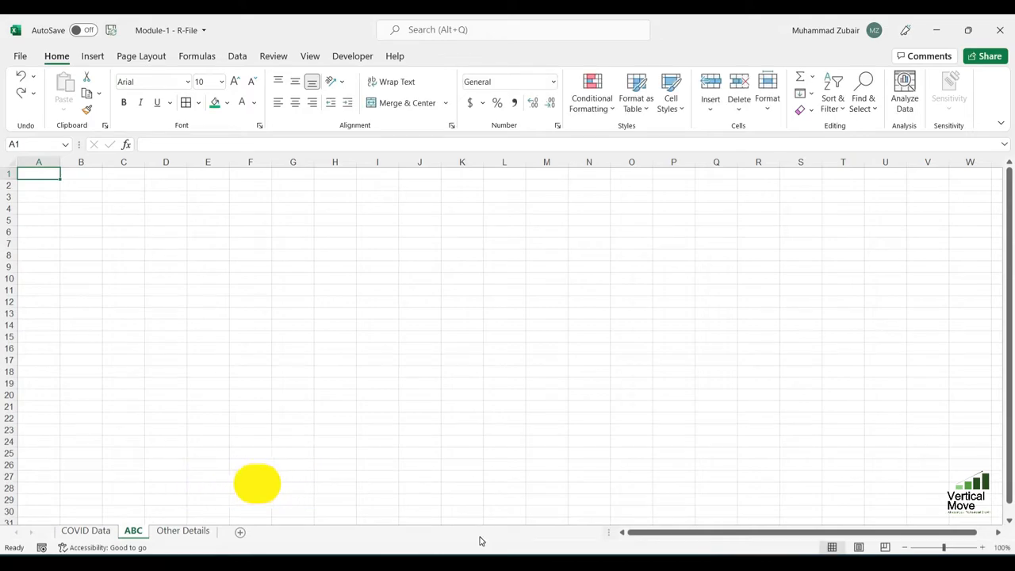
- Color the ABC sheet tab standard dark red, view the Other Details sheet and return to COVID Data
right_click(135, 537)
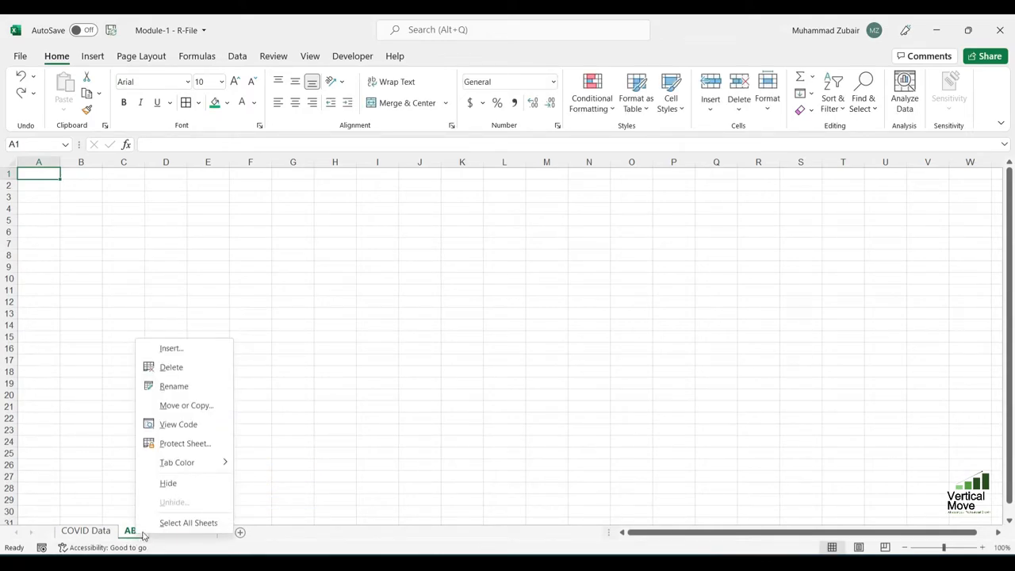
mouse_move(207, 467)
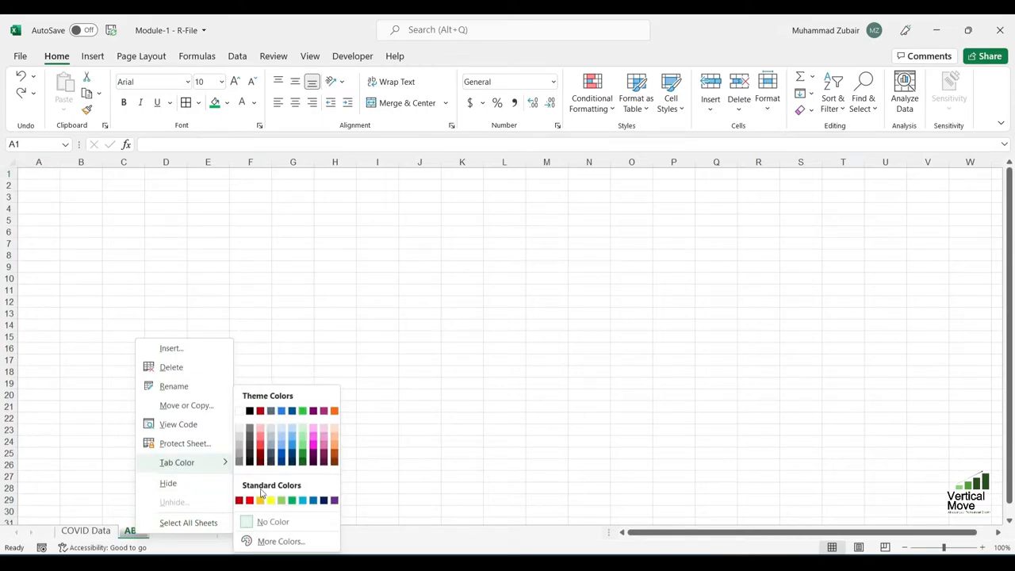
click(238, 500)
click(179, 536)
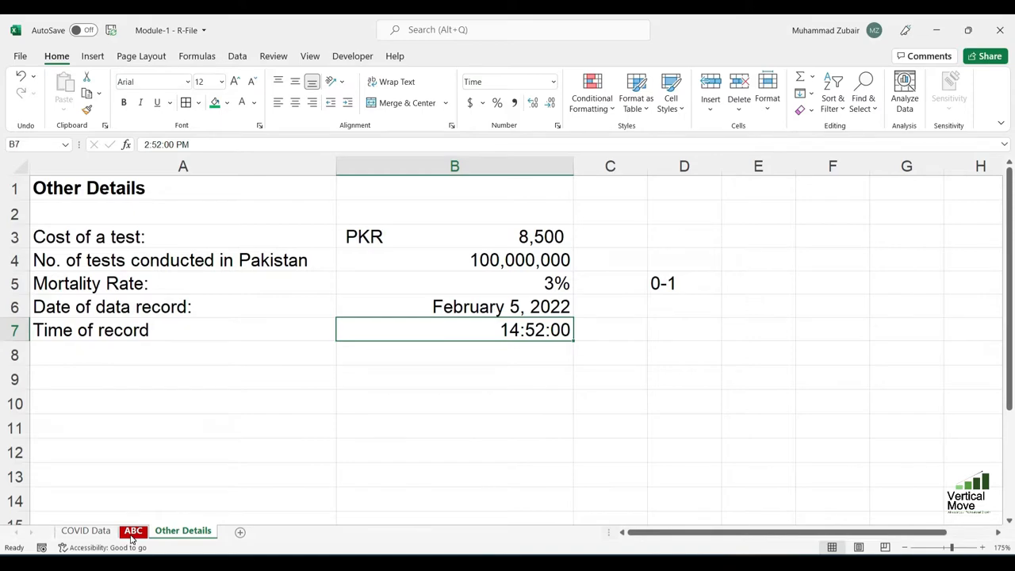
click(85, 531)
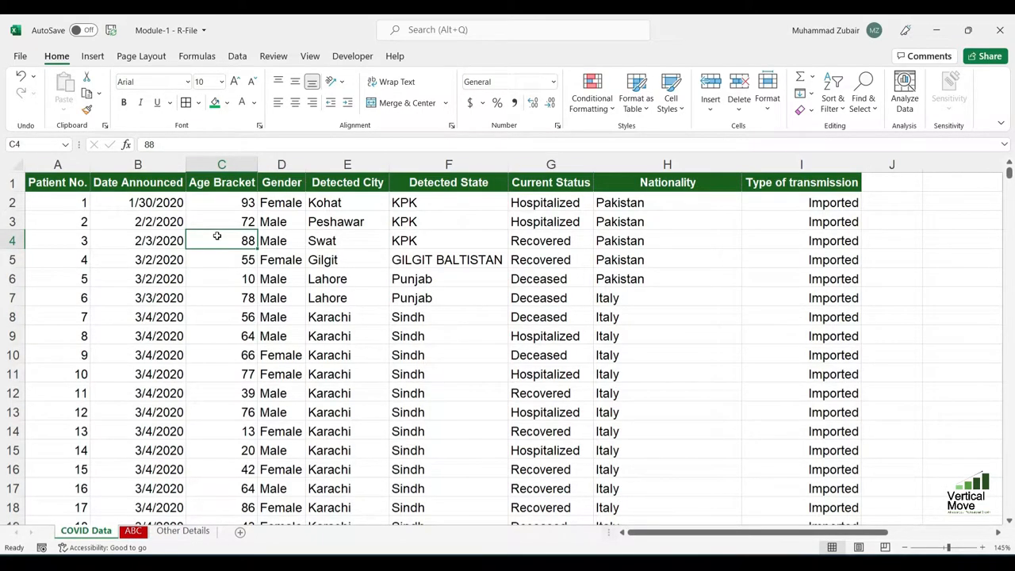
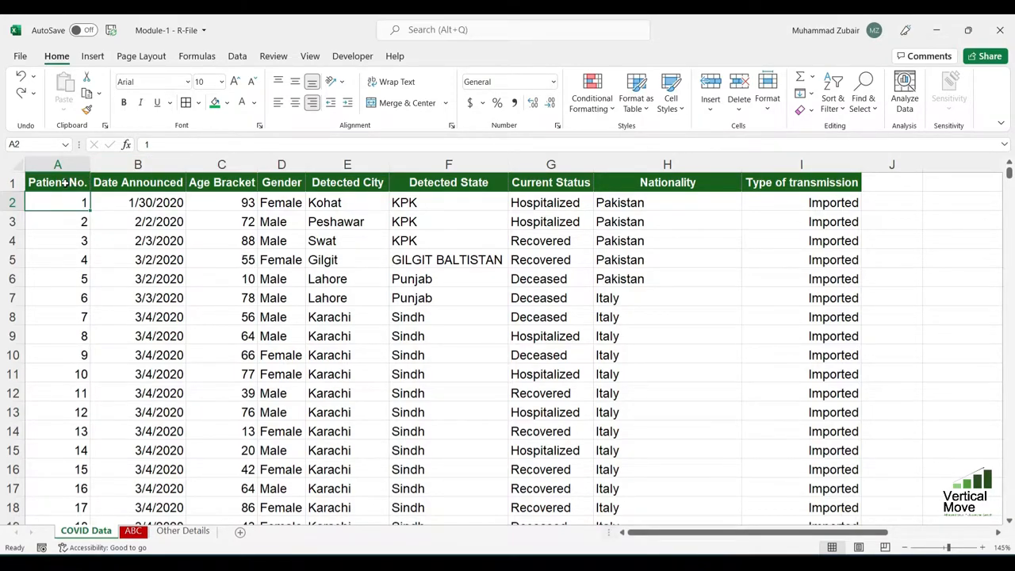
- Jump from A3 to the last record in the Patient No. column and back to its header
click(75, 219)
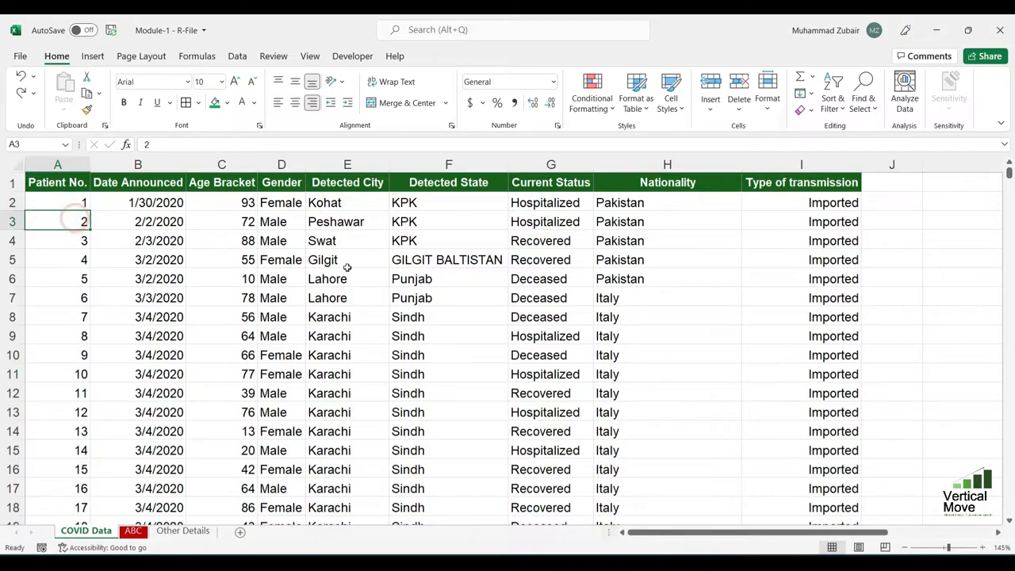
key(ctrl+Down)
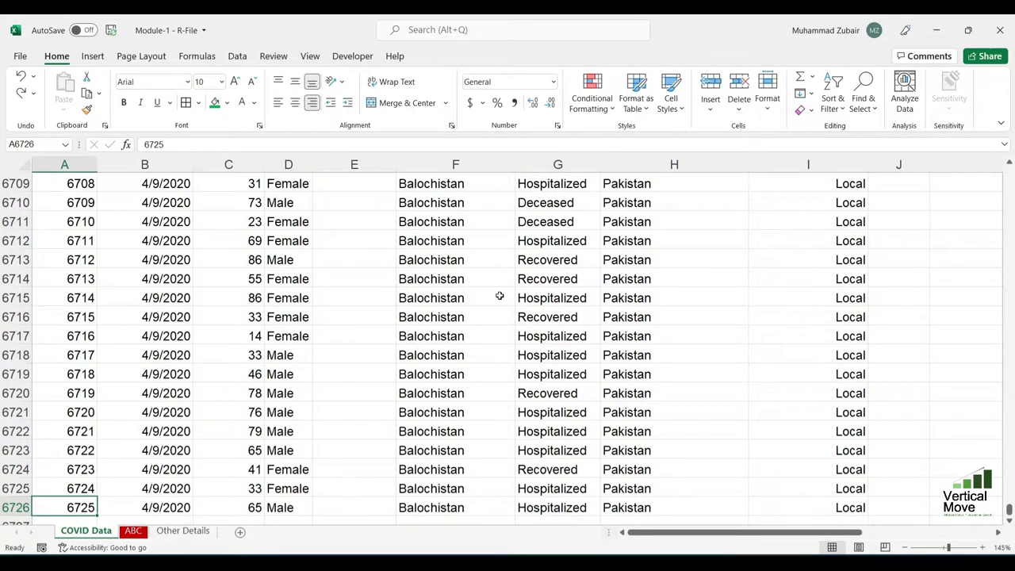
key(ctrl+Up)
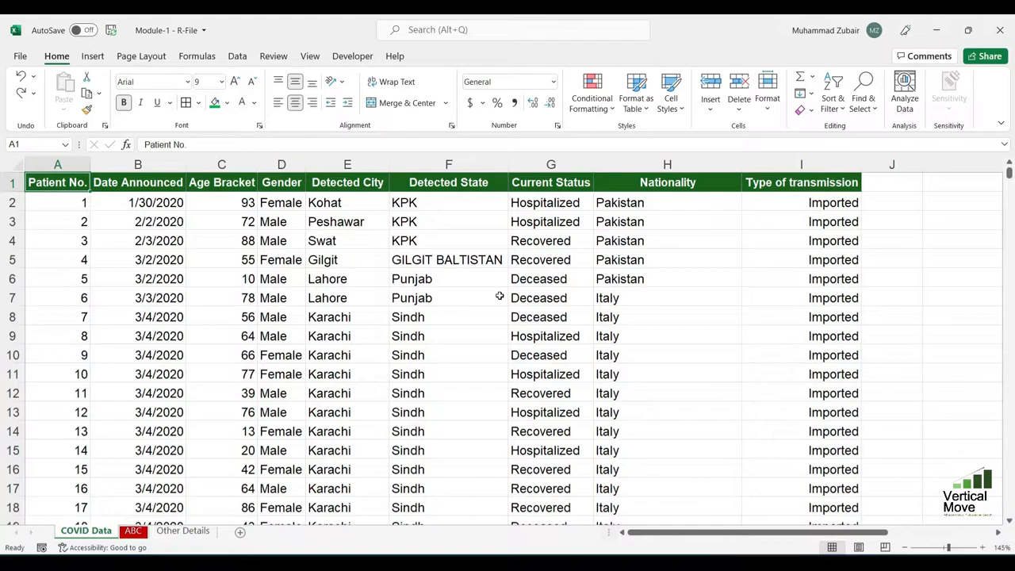
- Enter 1 in J2 and 2 in J3, beside the Type of transmission column
key(Down)
key(Right)
key(Right)
key(Right)
key(Right)
key(Right)
key(Right)
key(Right)
key(Right)
key(Right)
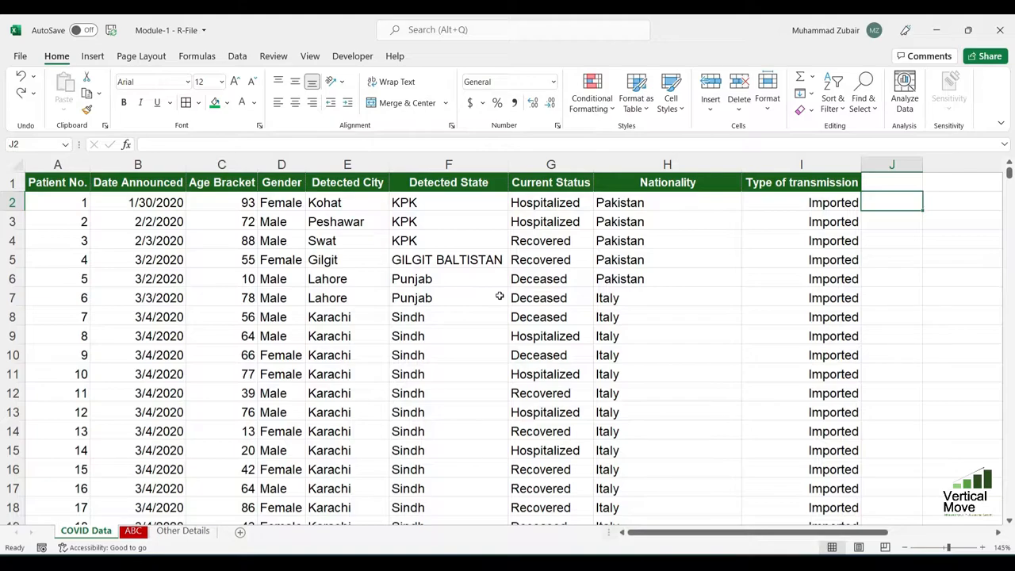
text(1)
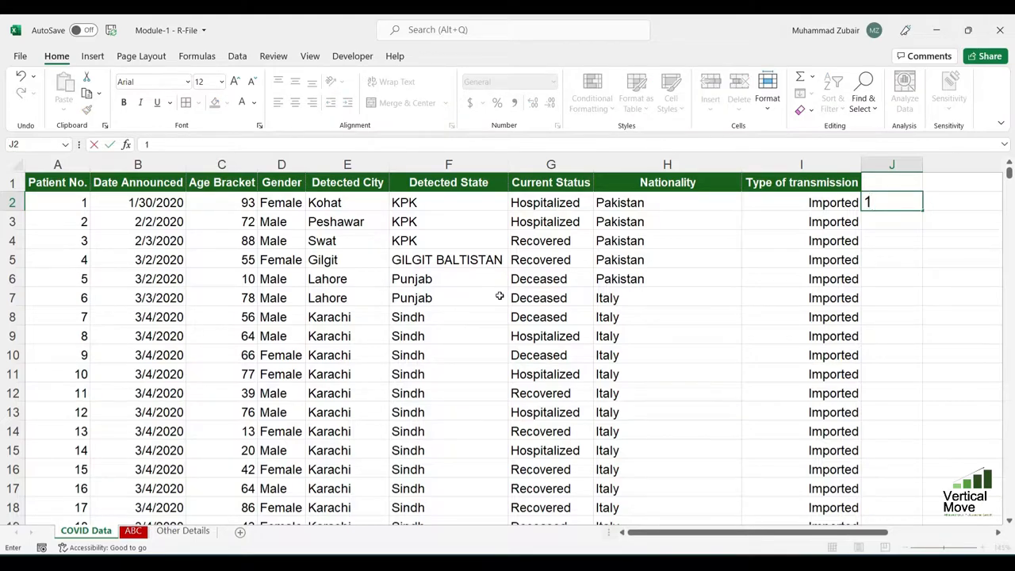
key(Return)
text(2)
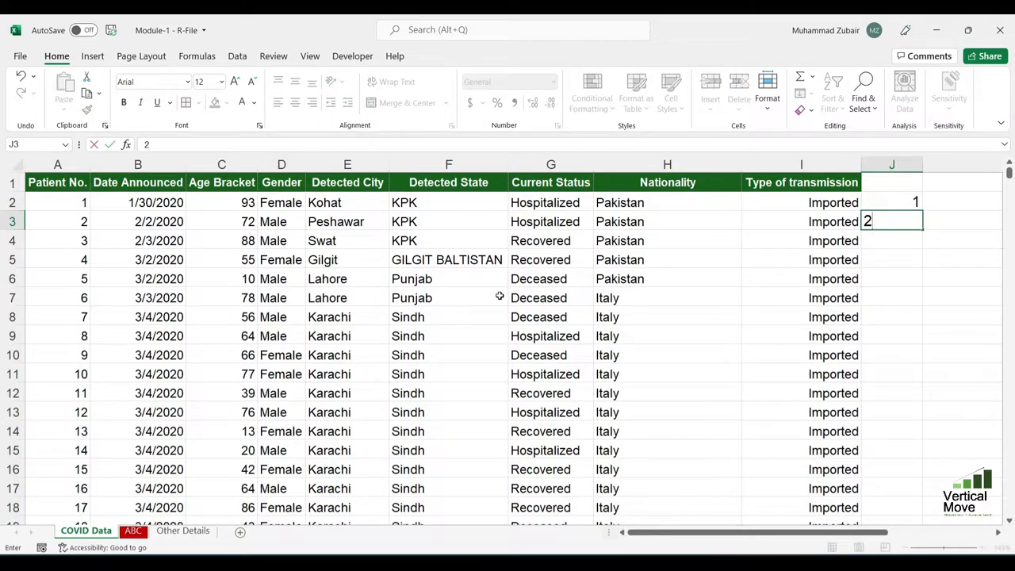
key(Return)
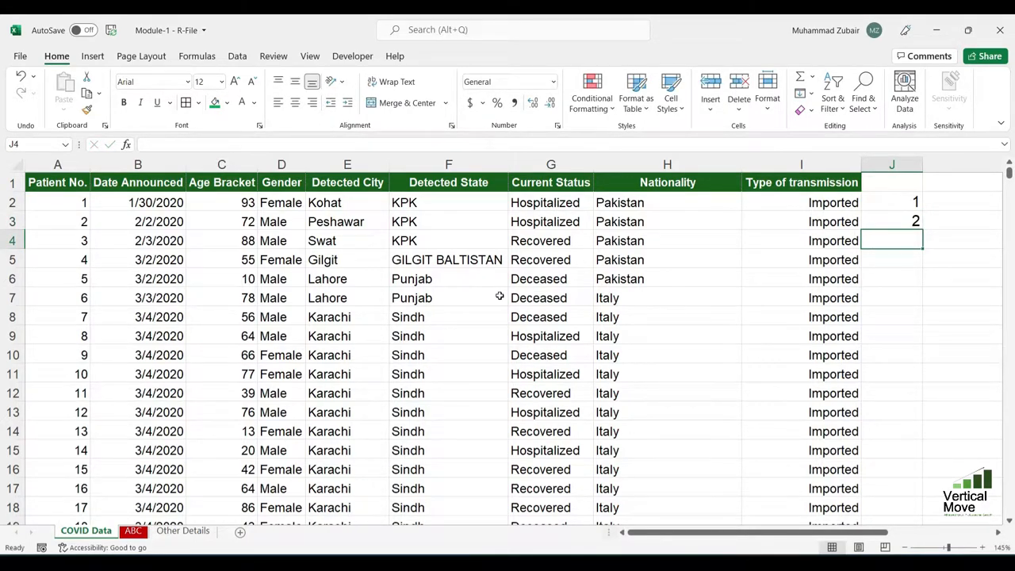
- Extend the J2:J3 number series down to J12, and auto-fill it to the last data row
drag(912, 202, 915, 221)
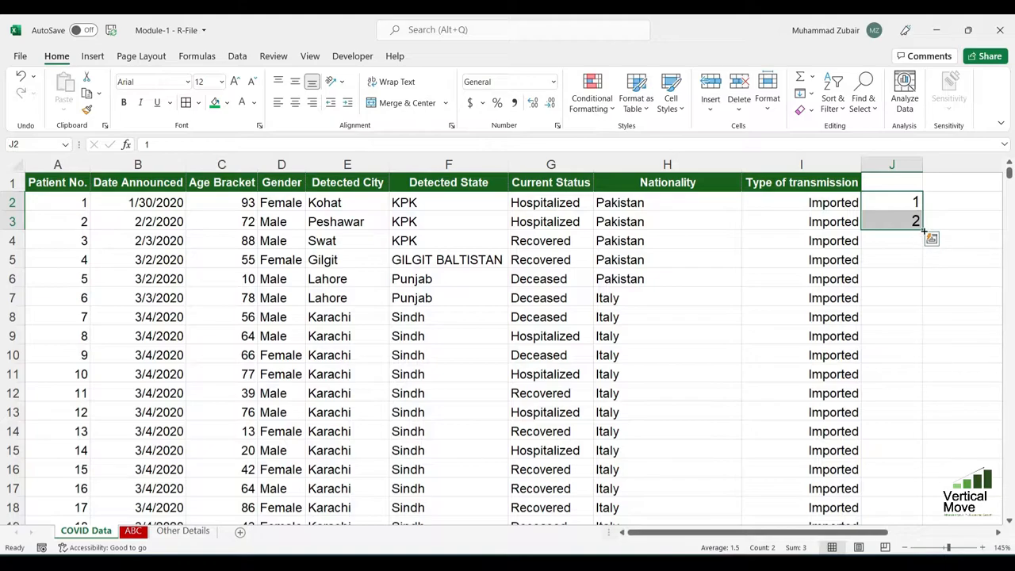
drag(924, 231, 912, 405)
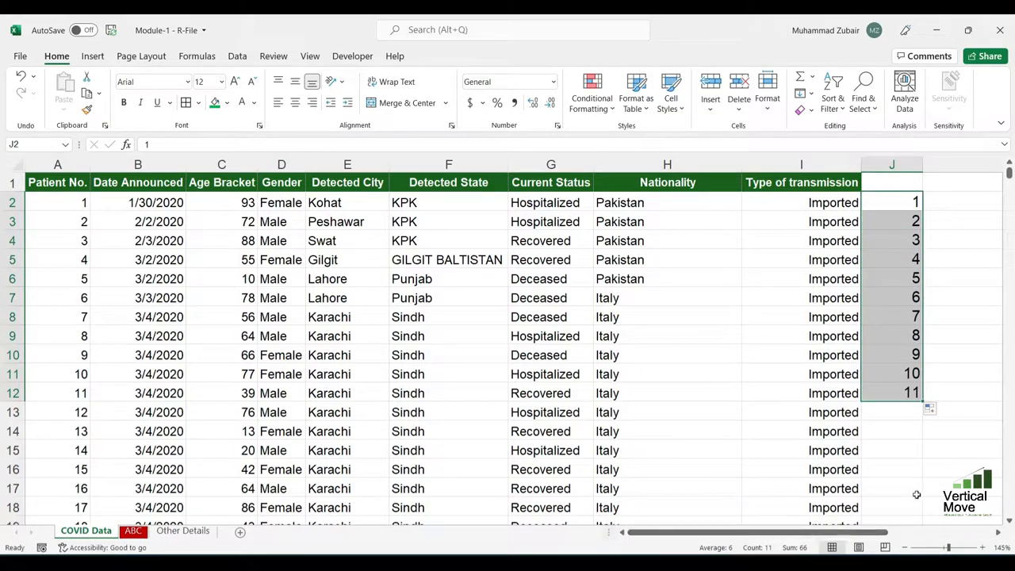
double_click(924, 401)
- Check the filled number series against the last record at the end of the data
click(841, 354)
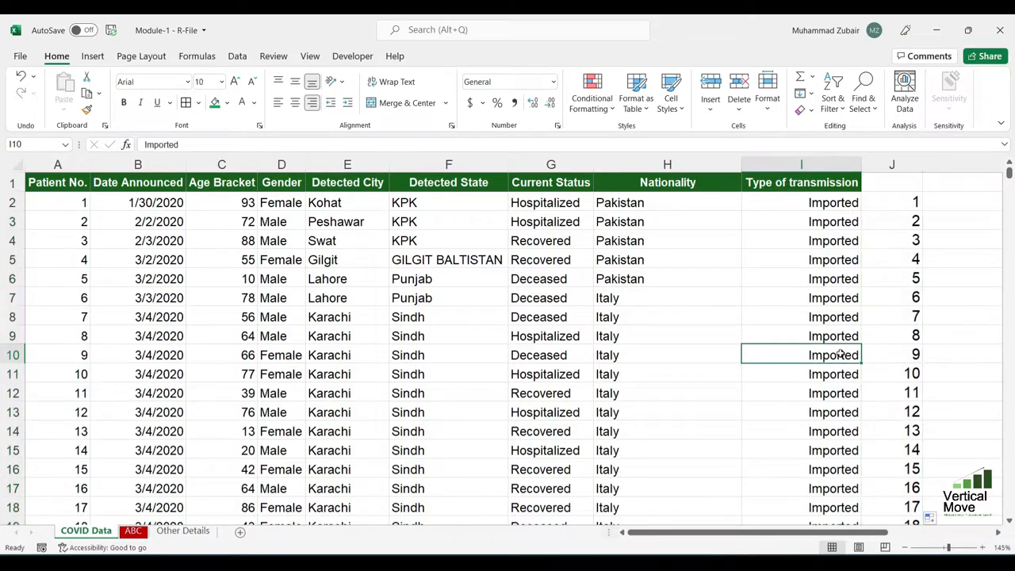
key(ctrl+Down)
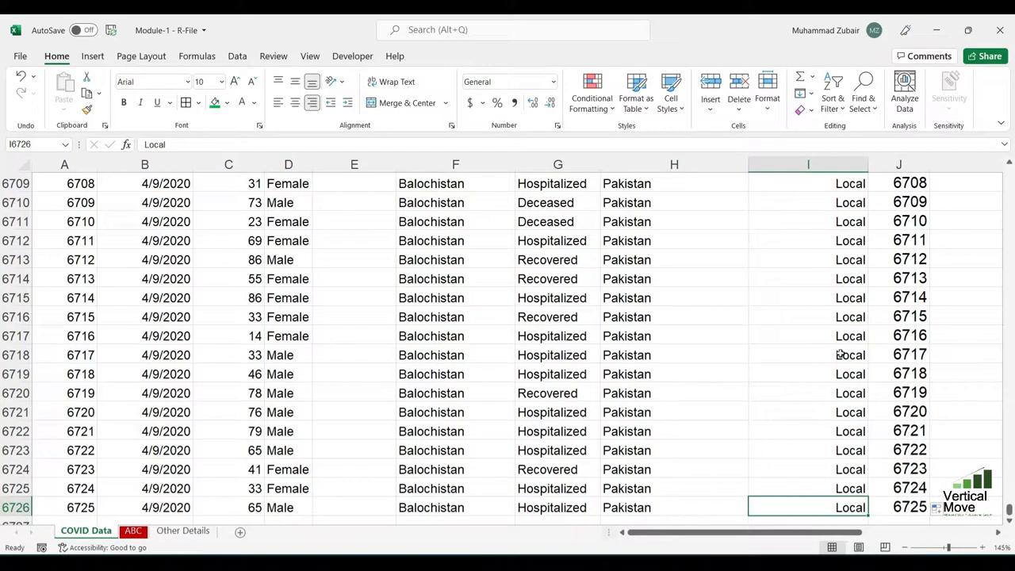
key(Right)
key(Right)
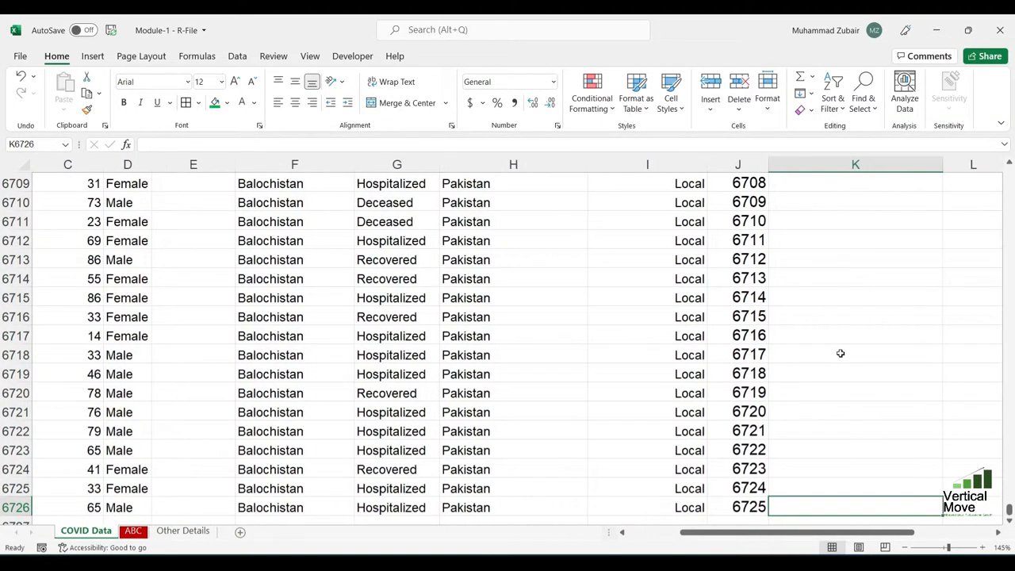
- Clear the number series in column J from J3 down to the last row
key(Left)
key(ctrl+Up)
key(Down)
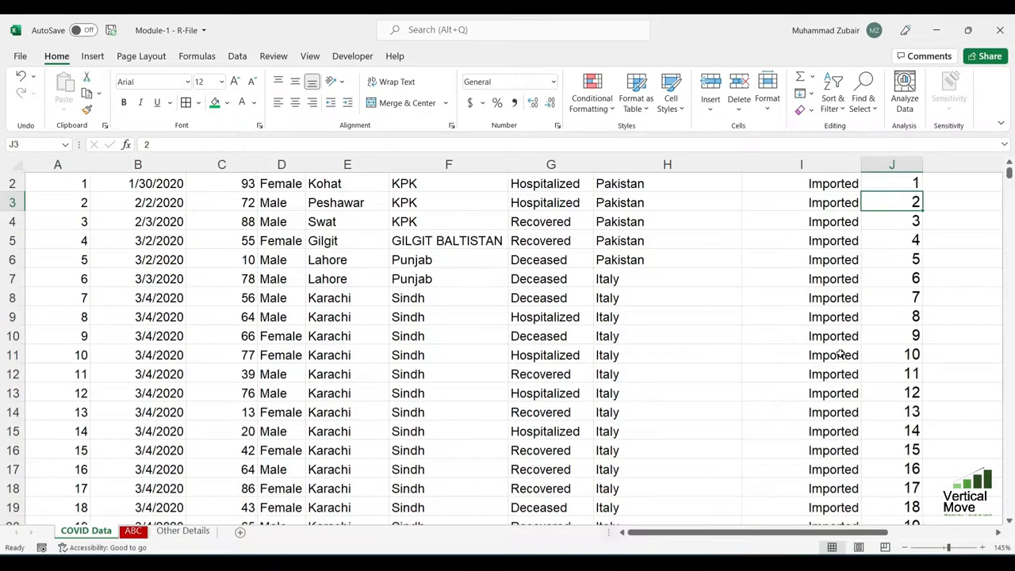
key(ctrl+shift+Down)
key(Delete)
key(Up)
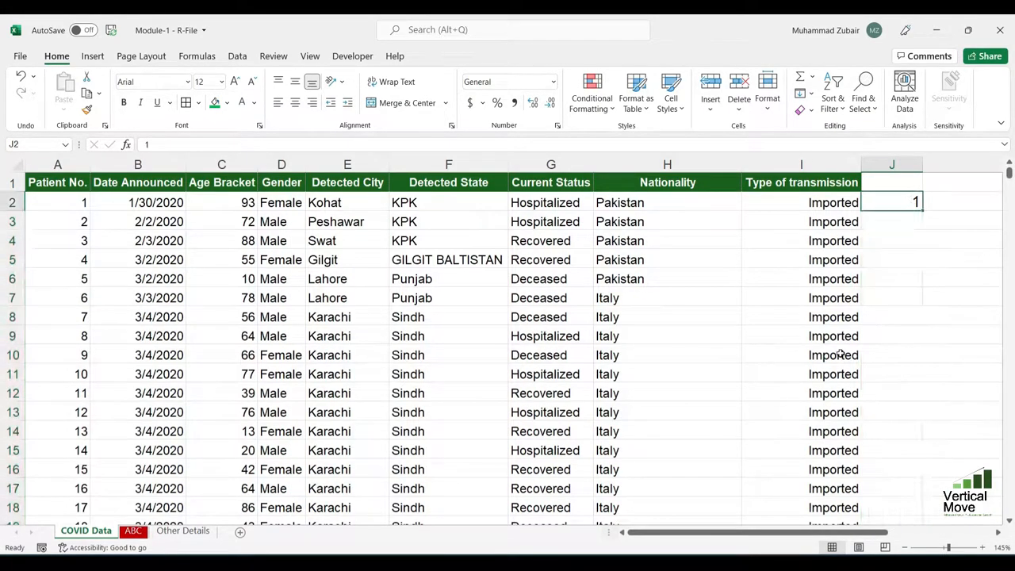
- Enter 5 in J3 and extend the J2:J3 series in steps of four down to J9
key(Down)
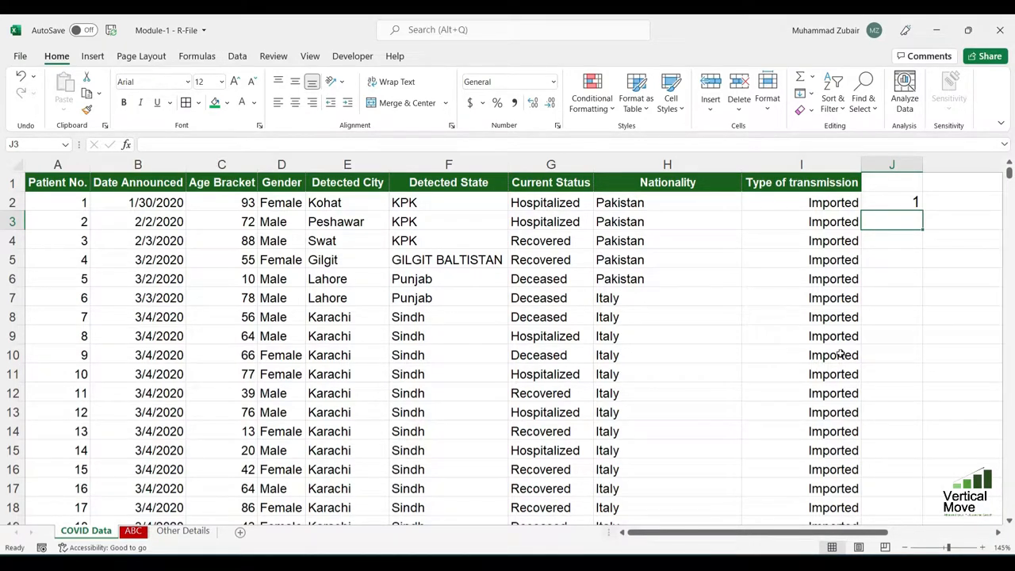
text(5)
key(Return)
key(Up)
key(Down)
key(Up)
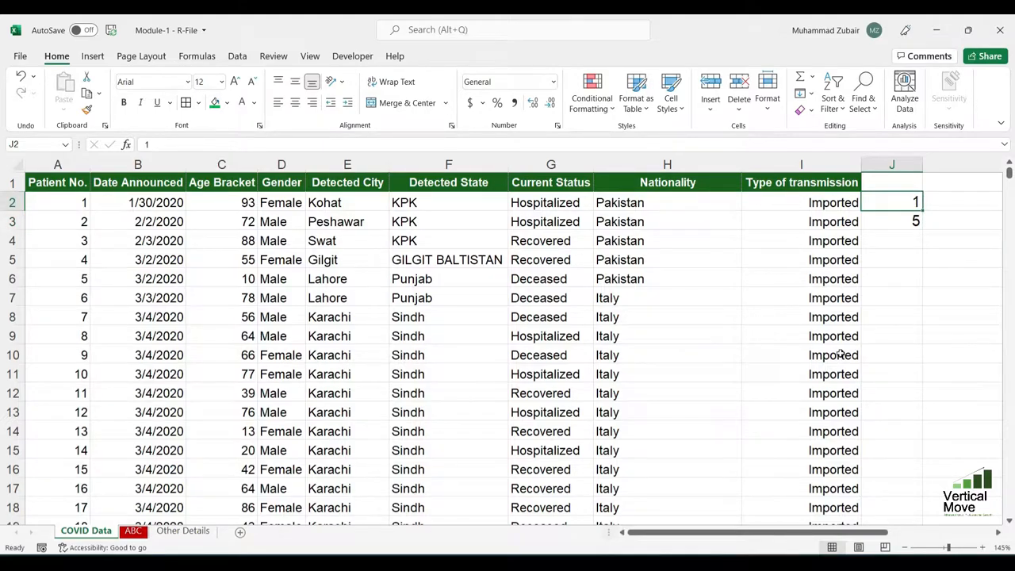
key(shift+Down)
drag(922, 230, 925, 343)
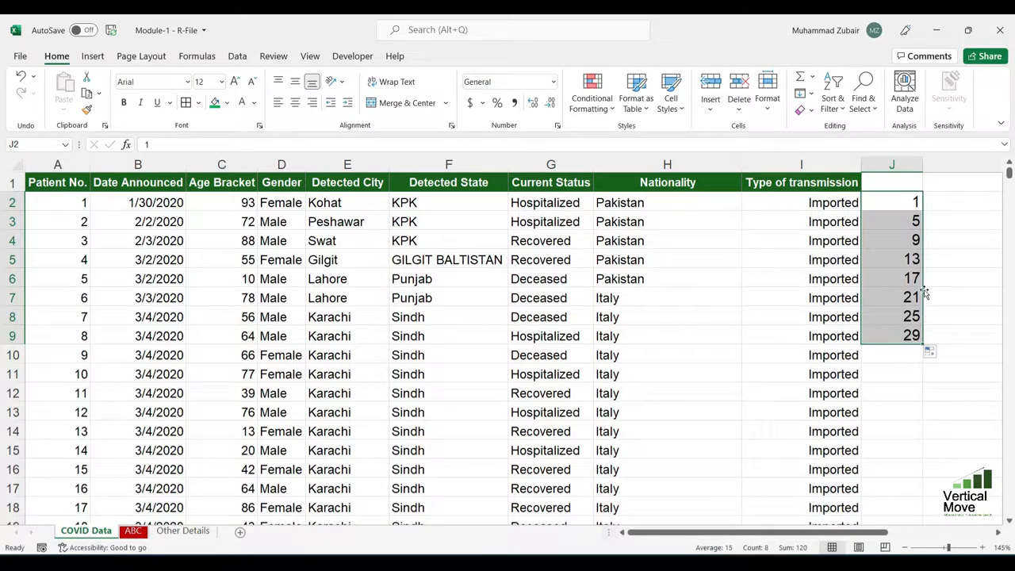
- Review the filled series values one by one from J4 to J9
click(914, 240)
click(914, 262)
click(914, 276)
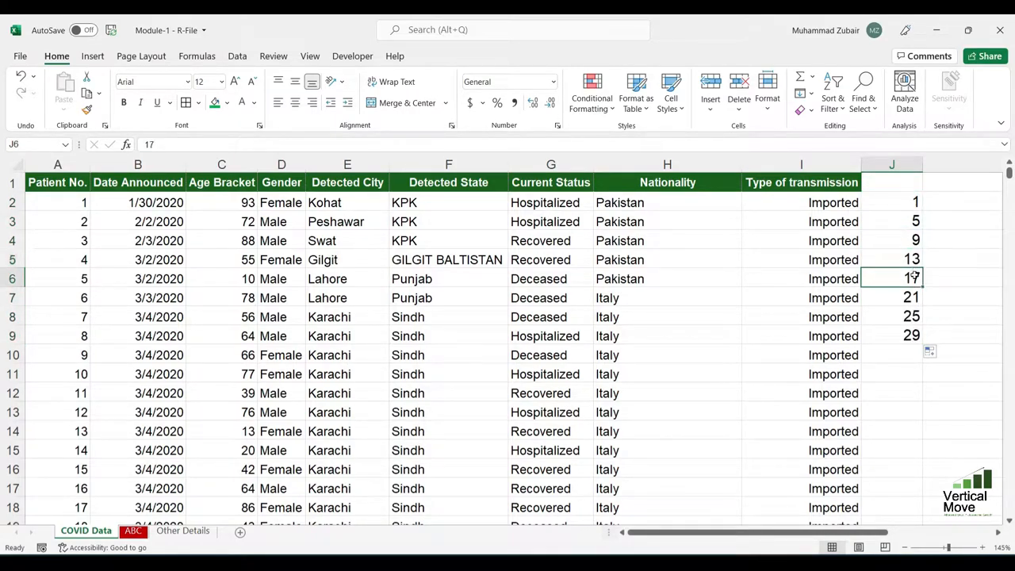
click(918, 304)
click(920, 320)
click(921, 335)
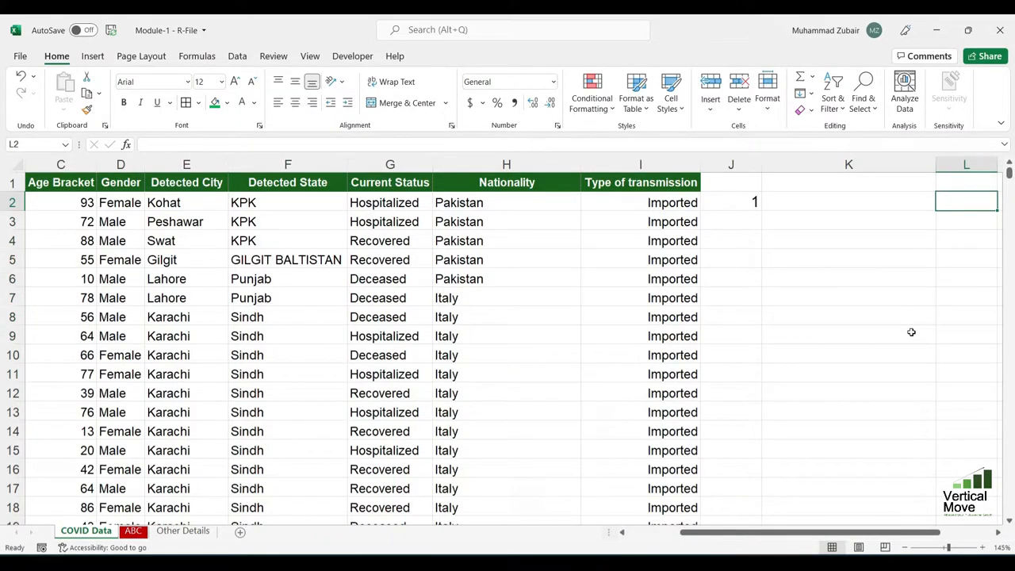
- Enter January in L2 and keep that cell selected
scroll(911, 333, right, 4)
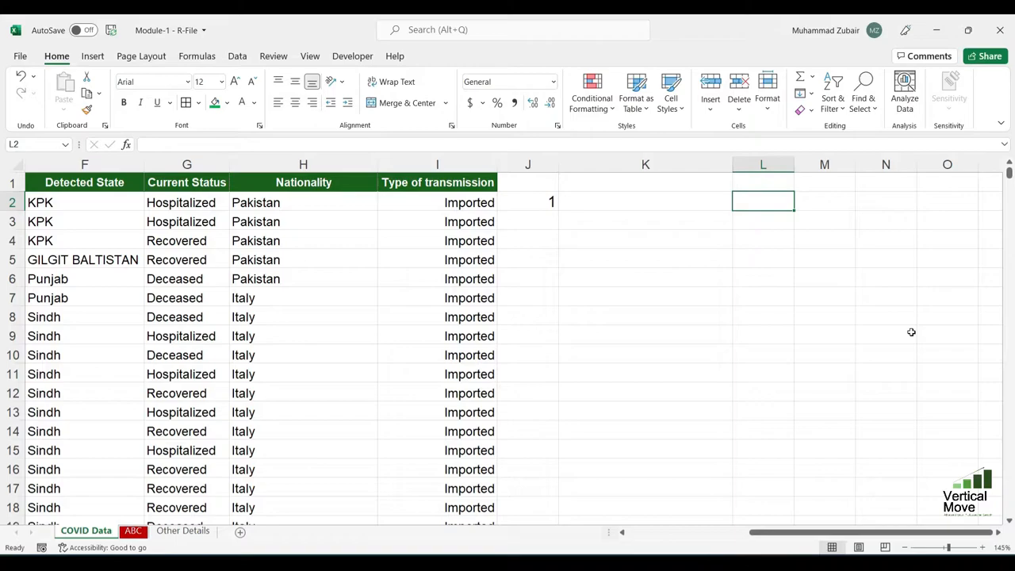
text(January)
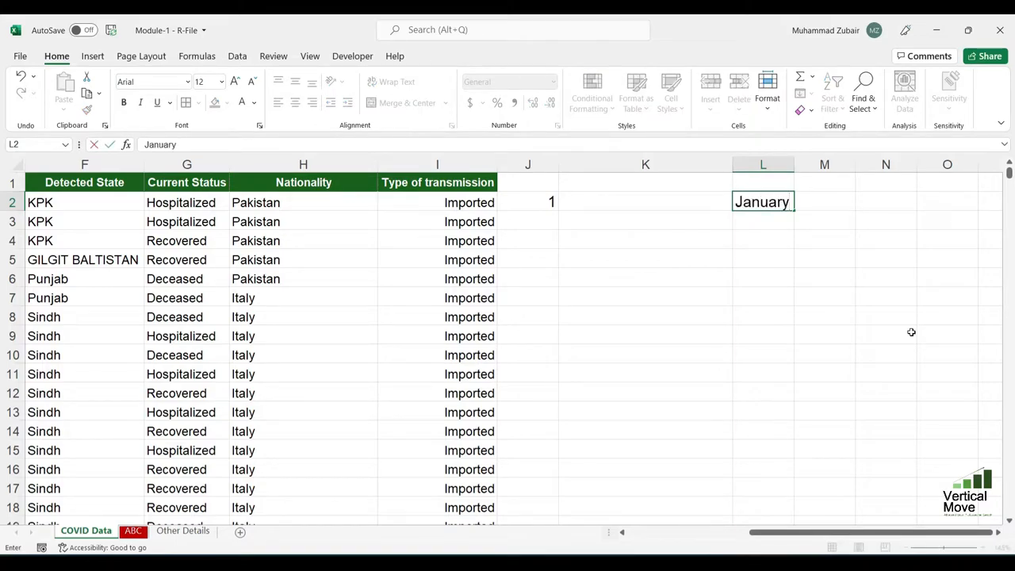
key(ctrl+Return)
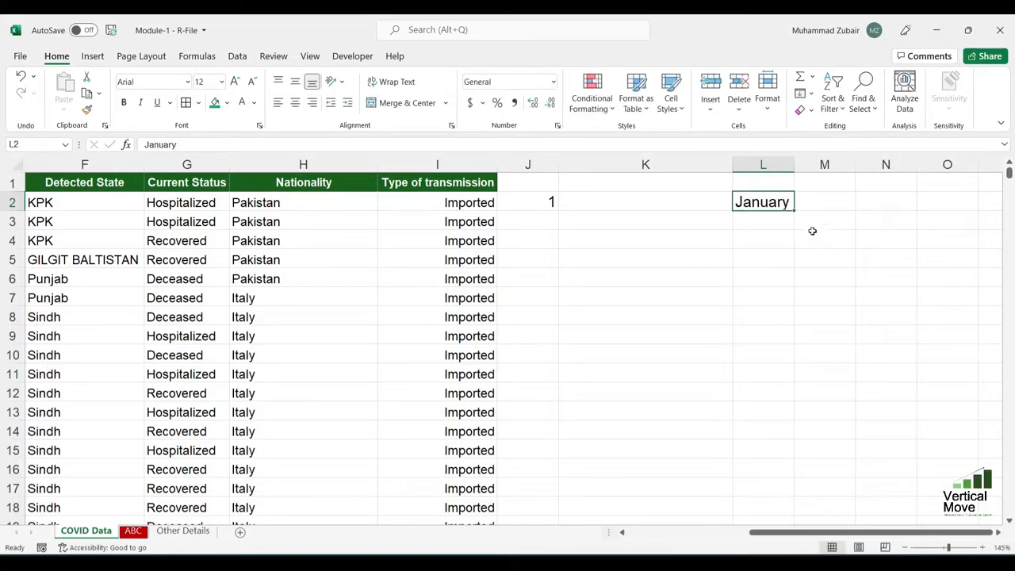
- Auto-fill the month names from January in L2 down to L16 and check the repeating months at the end
drag(794, 210, 794, 479)
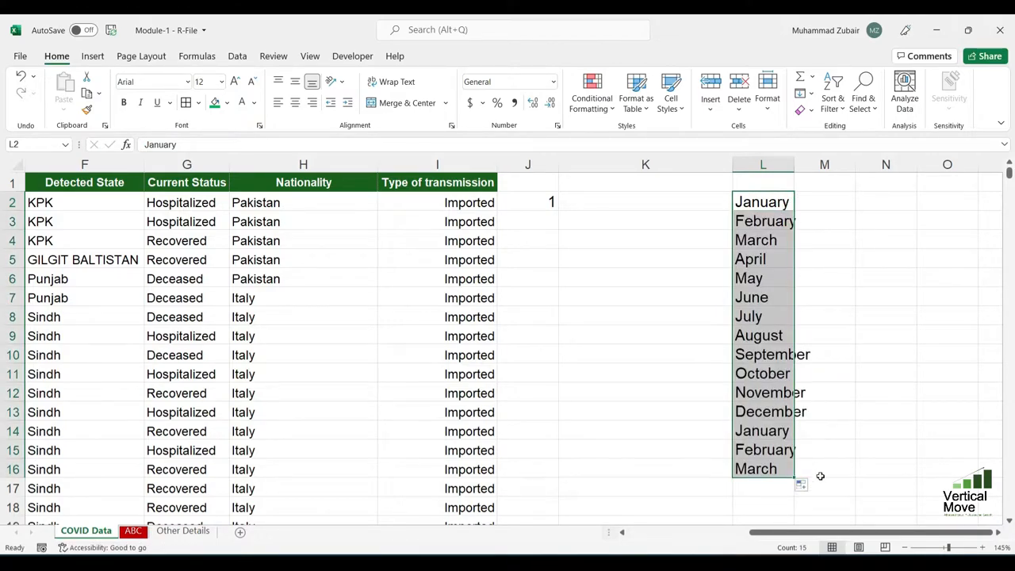
click(833, 380)
click(774, 412)
drag(774, 436, 775, 471)
- Enter Jan in M2 and auto-fill the abbreviated month names down to M16
click(827, 197)
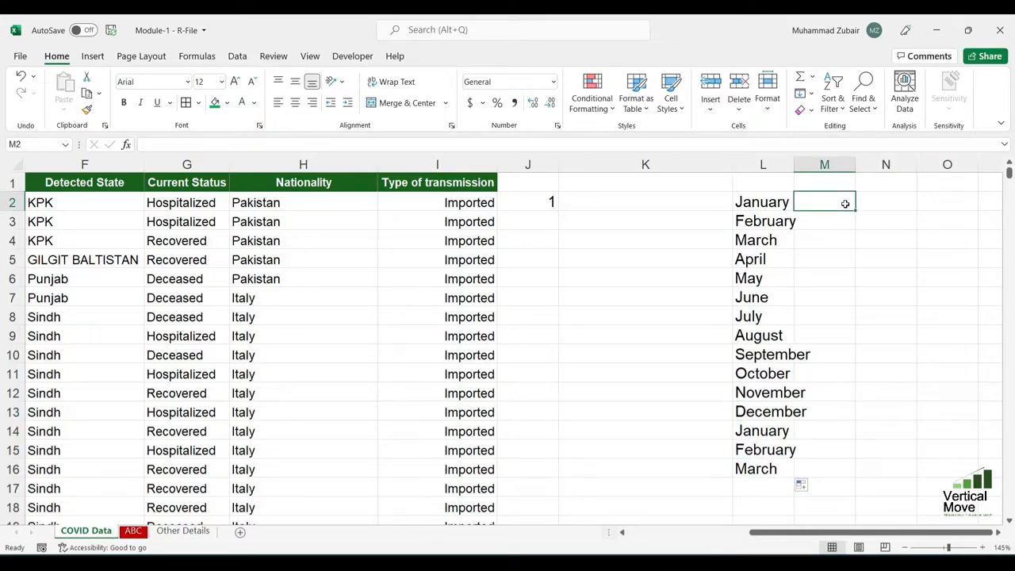
text(Jan)
key(Return)
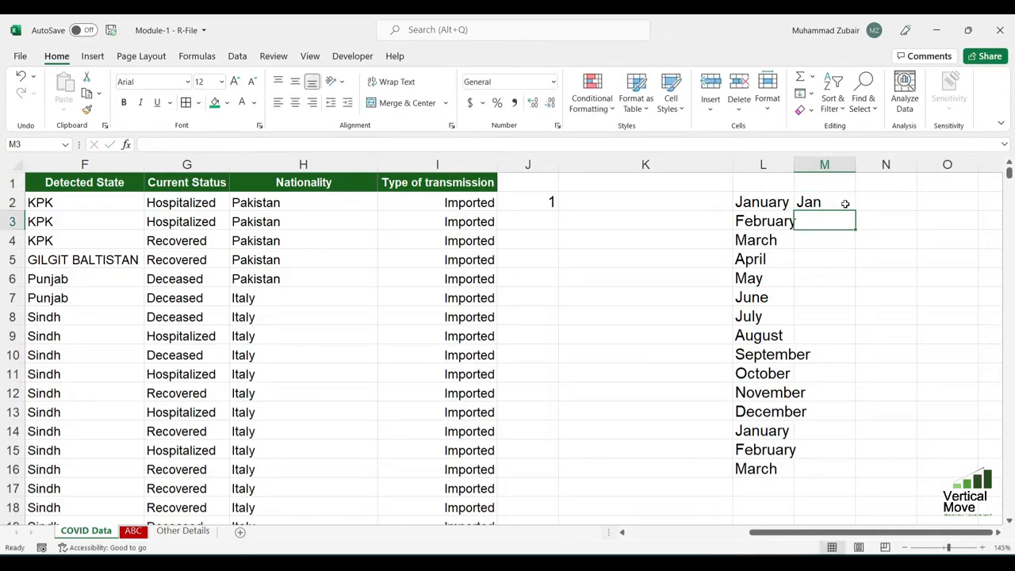
click(846, 204)
drag(856, 211, 858, 478)
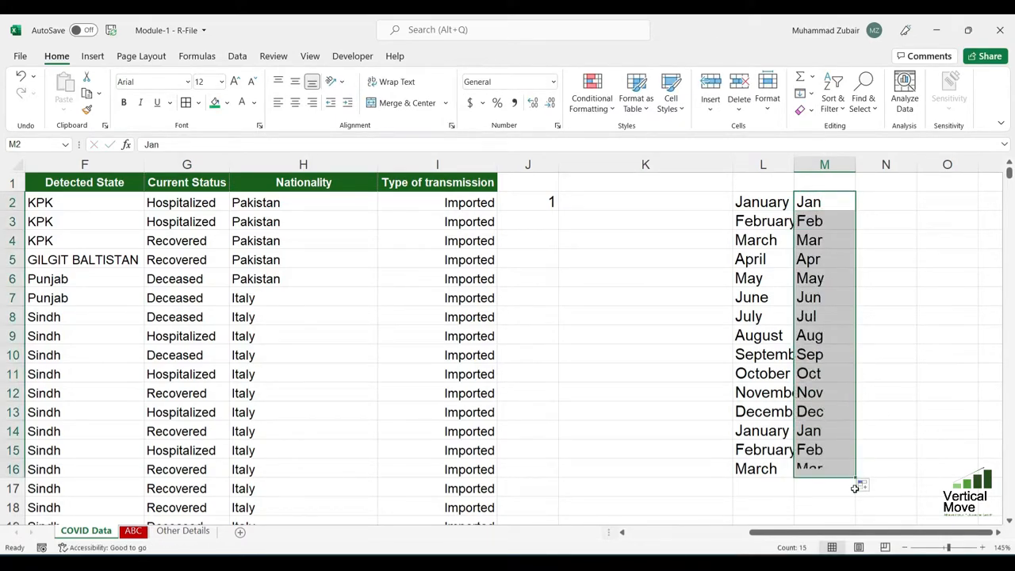
- Enter Monday in N2 and Mon in O2, and auto-fill both weekday series down to row 15
key(Right)
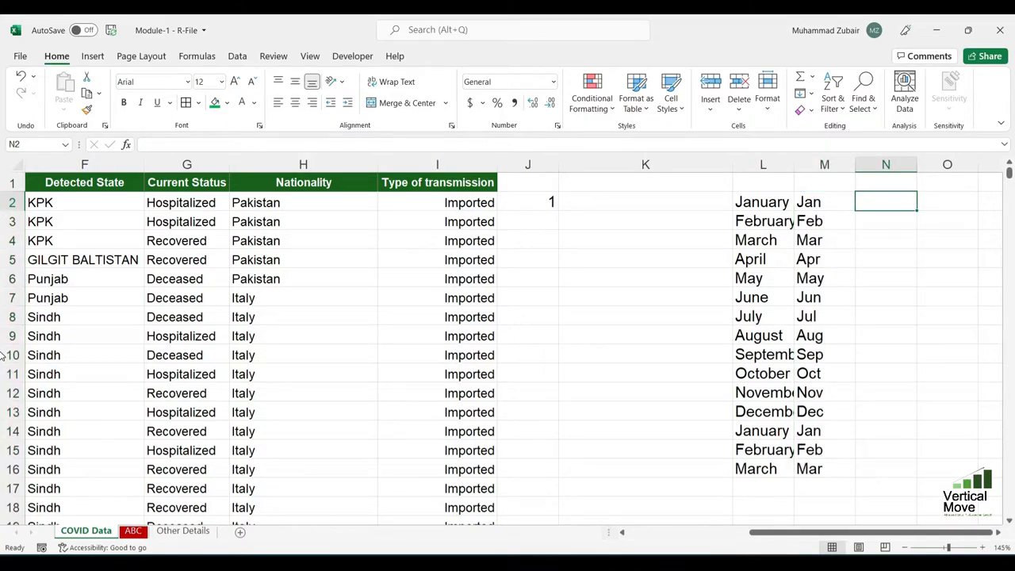
text(Monday)
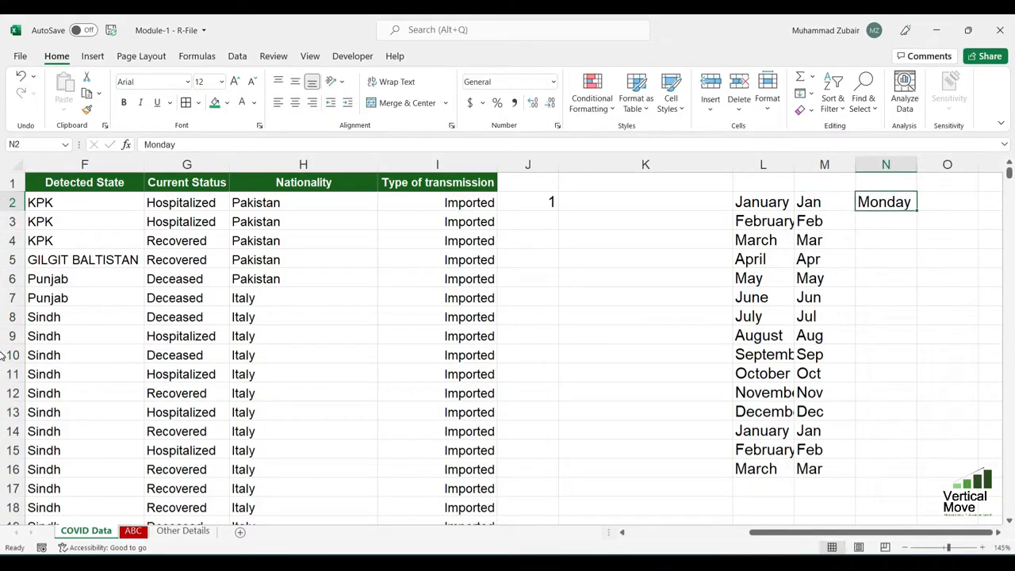
key(Tab)
text(Mon)
key(Return)
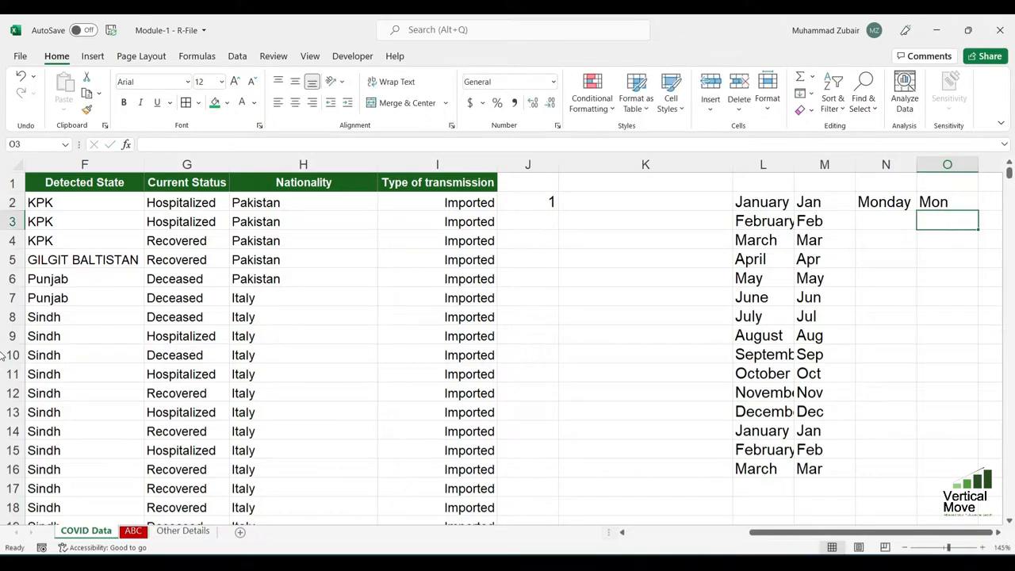
key(Up)
key(Right)
drag(764, 195, 845, 458)
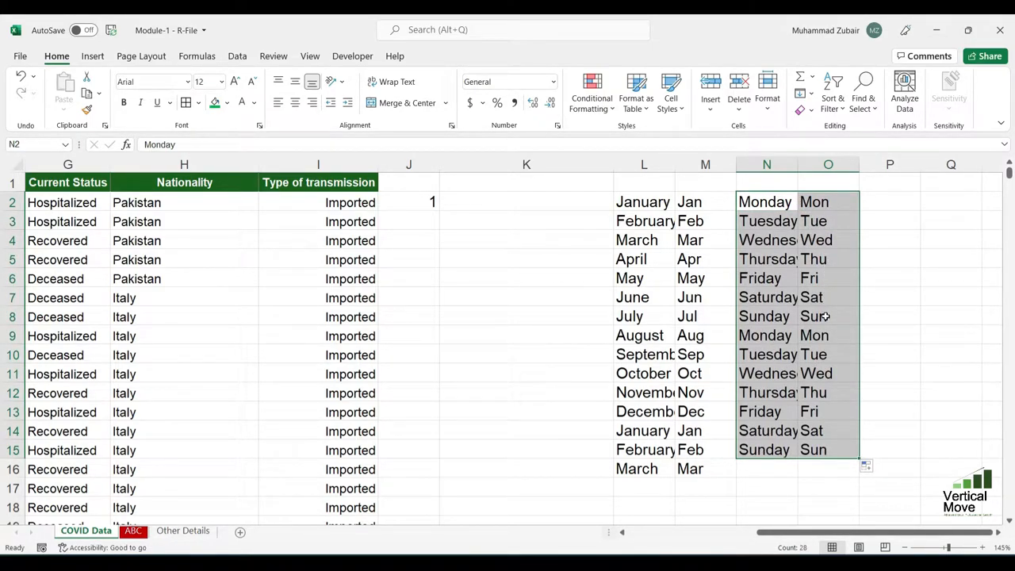
click(828, 240)
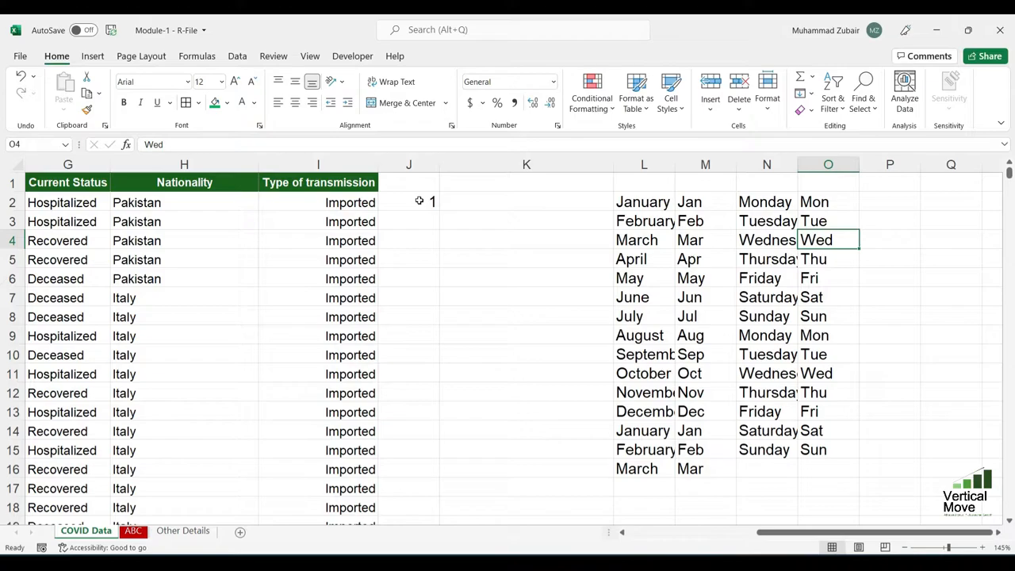
- Fill the value 1 from J2 down column J to the last row of the adjacent data
click(335, 199)
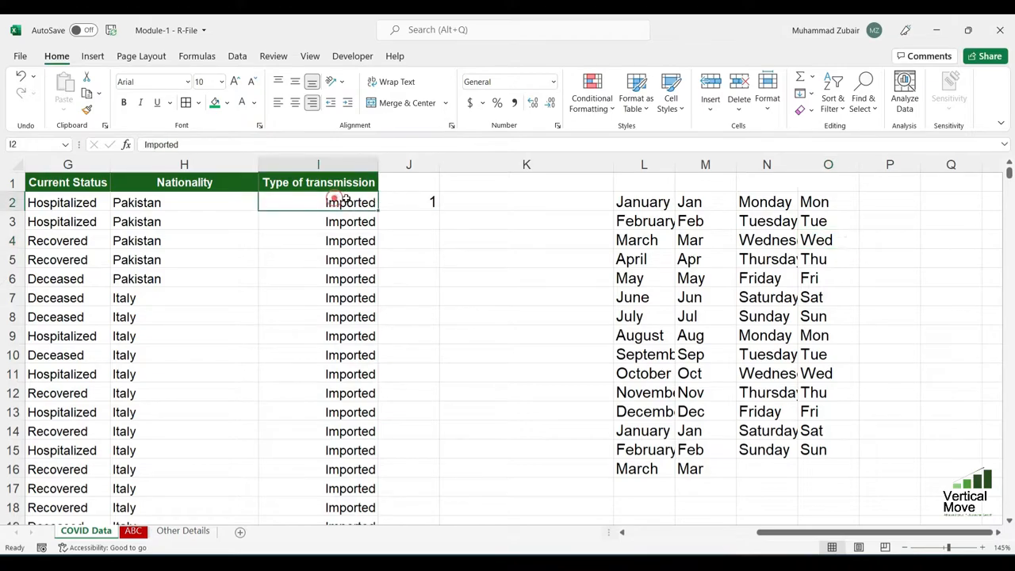
click(409, 199)
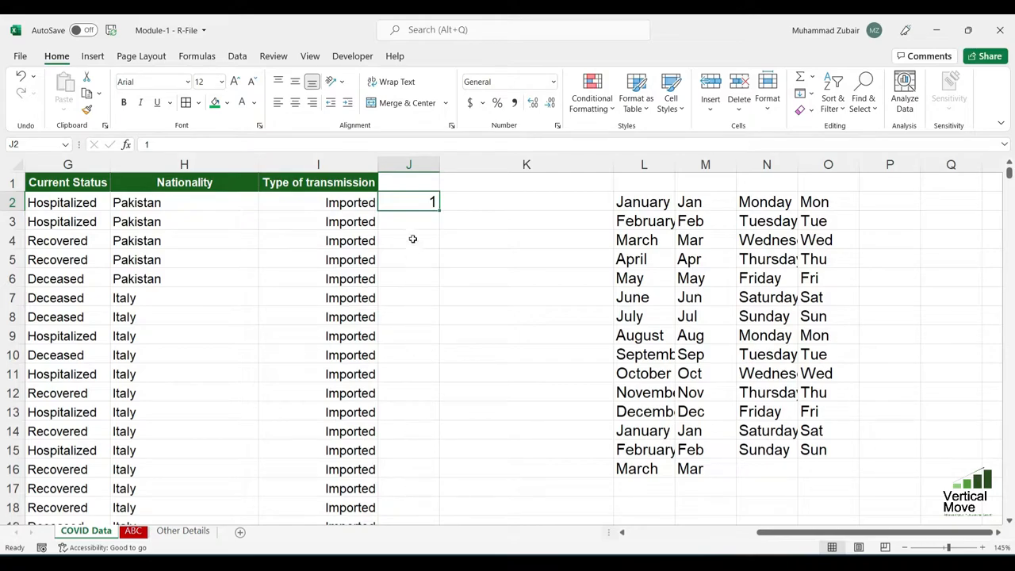
double_click(441, 209)
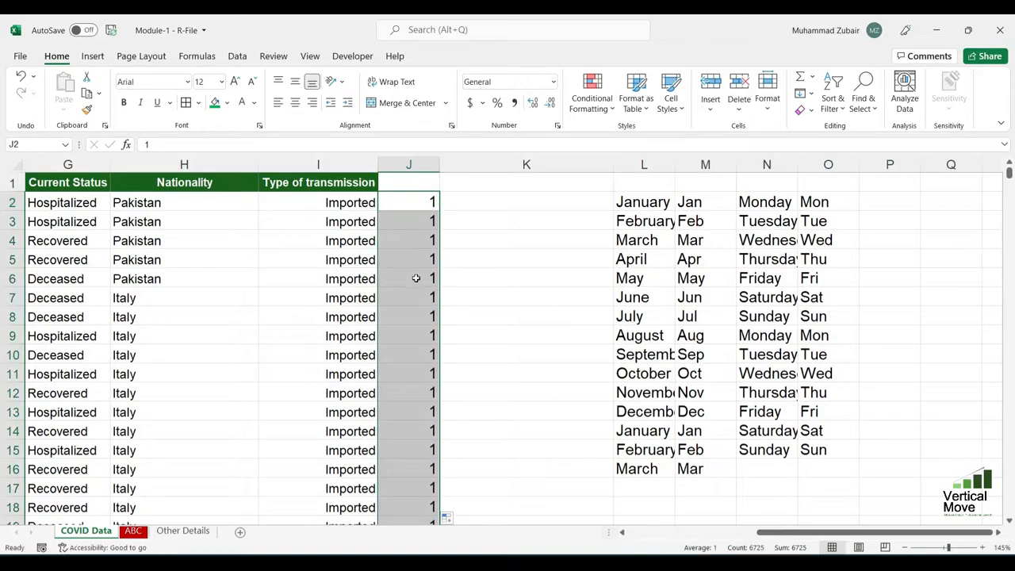
- Enter 2 in J3 and extend the J2:J3 series in steps of one down to the last data row
click(426, 219)
text(2)
key(Return)
key(Up)
key(Up)
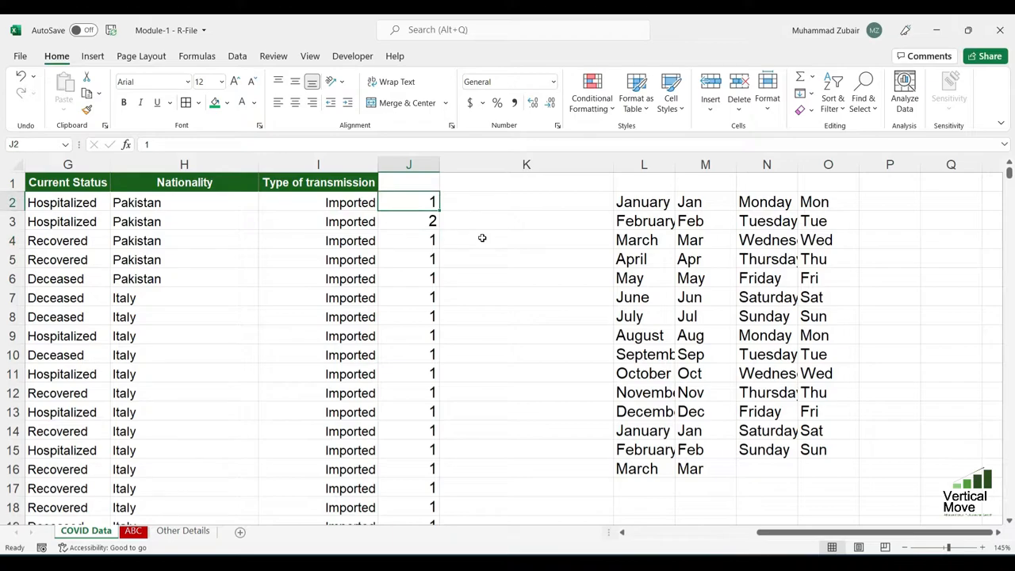
key(shift+Down)
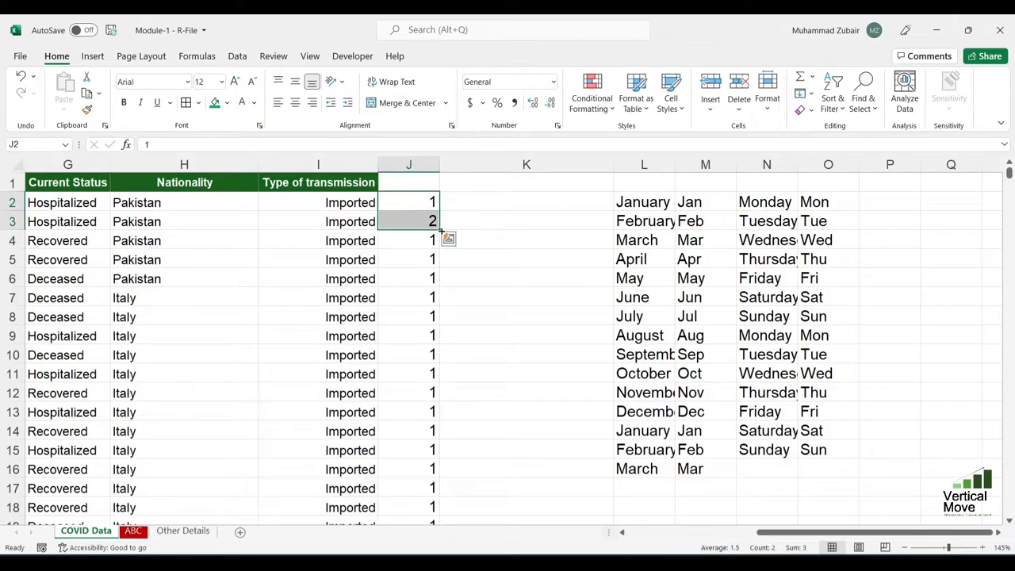
double_click(441, 230)
- Enter 0 in J3 and extend the decreasing J2:J3 series down to the last data row
key(Down)
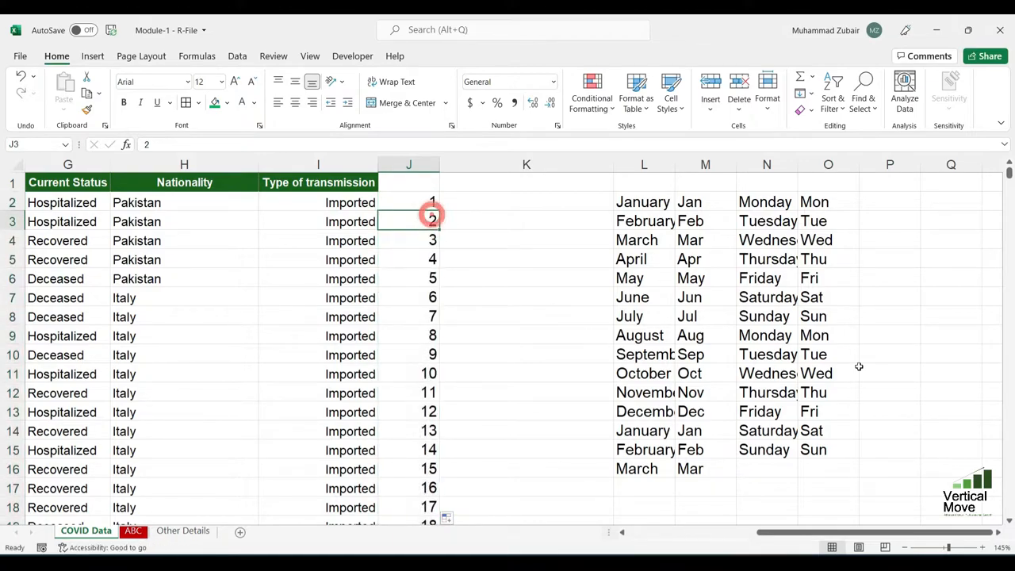
text(0)
key(Return)
key(Up)
key(Up)
key(shift+Down)
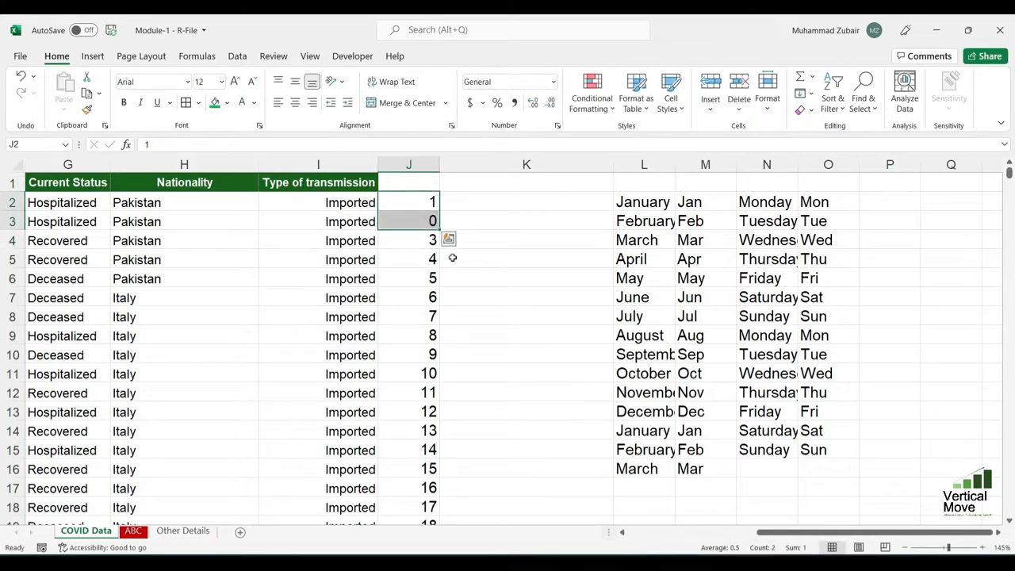
double_click(440, 231)
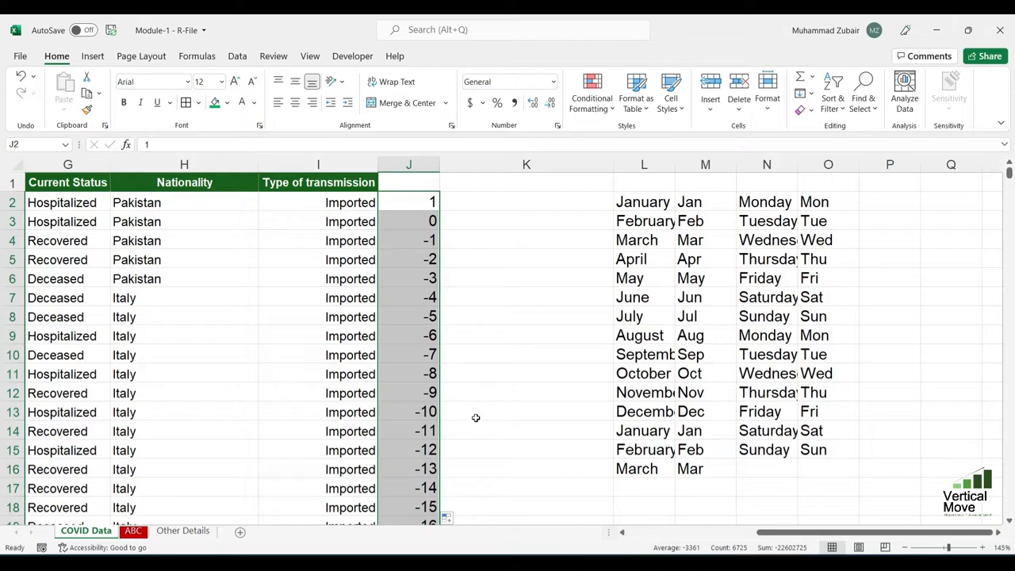
click(428, 199)
click(422, 221)
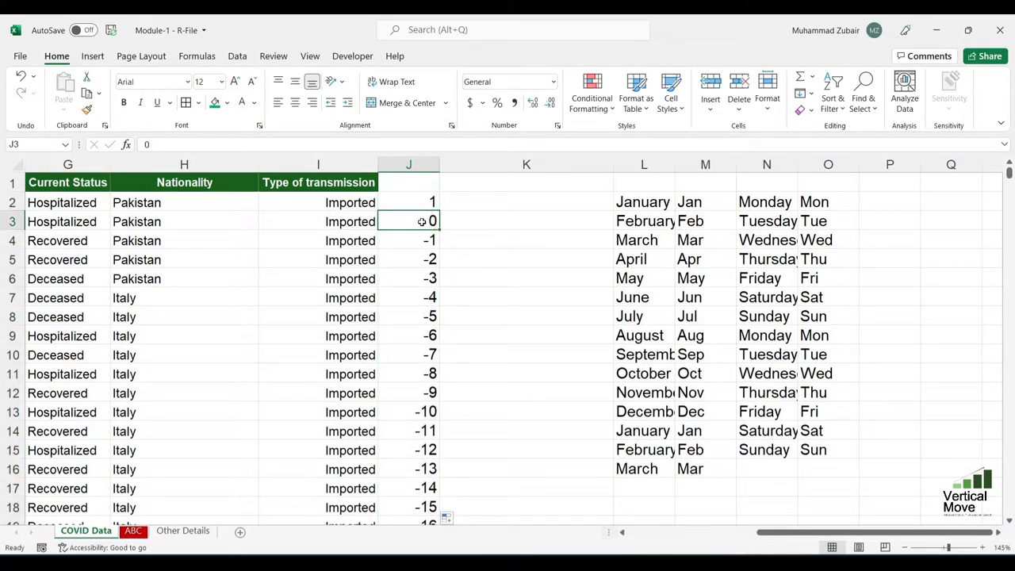
click(428, 201)
key(ctrl+Left)
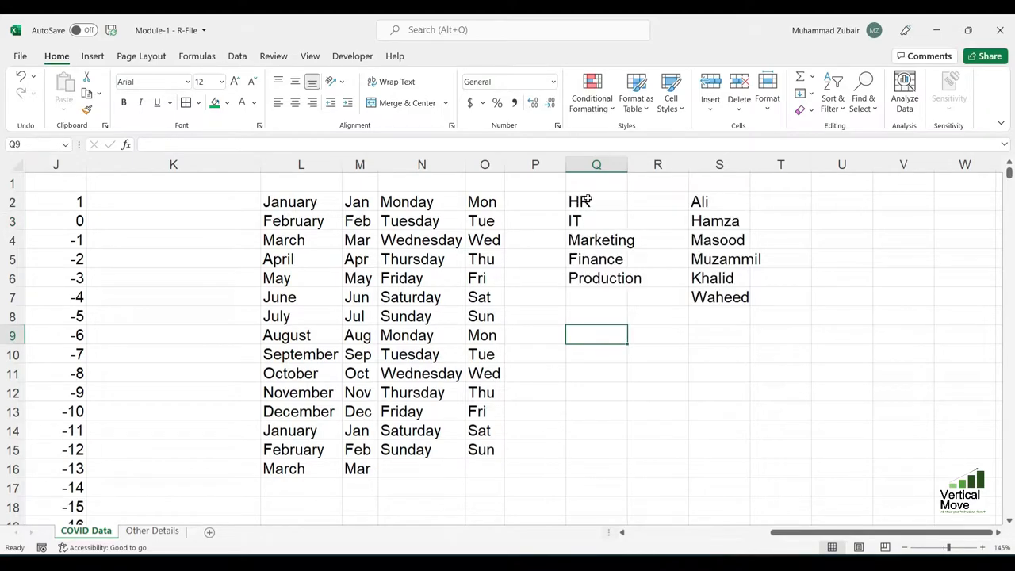
- Highlight the department list in Q2:Q6 and the list of names in S2:S7 to review them
drag(595, 202, 601, 278)
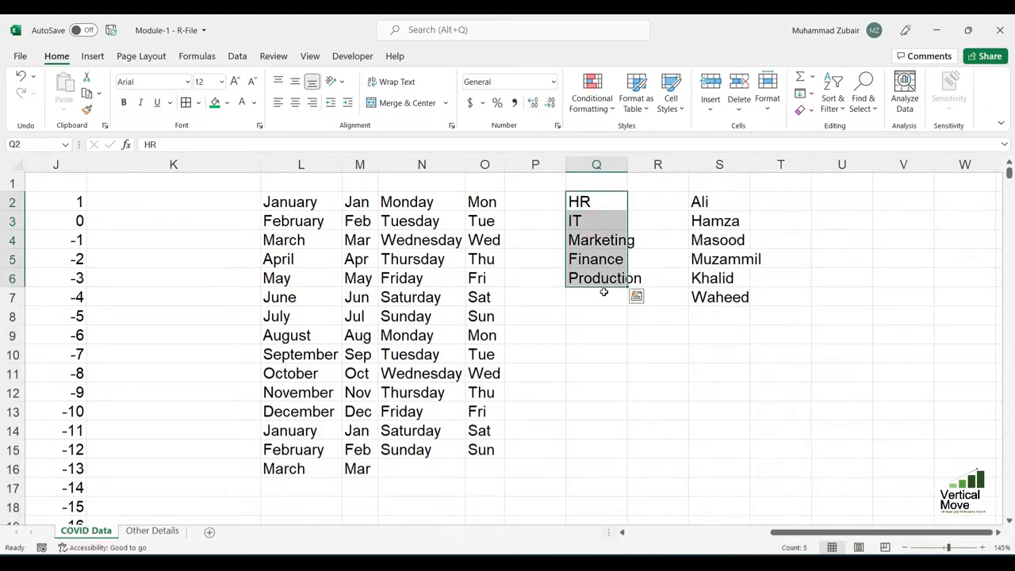
drag(711, 204, 731, 300)
click(657, 316)
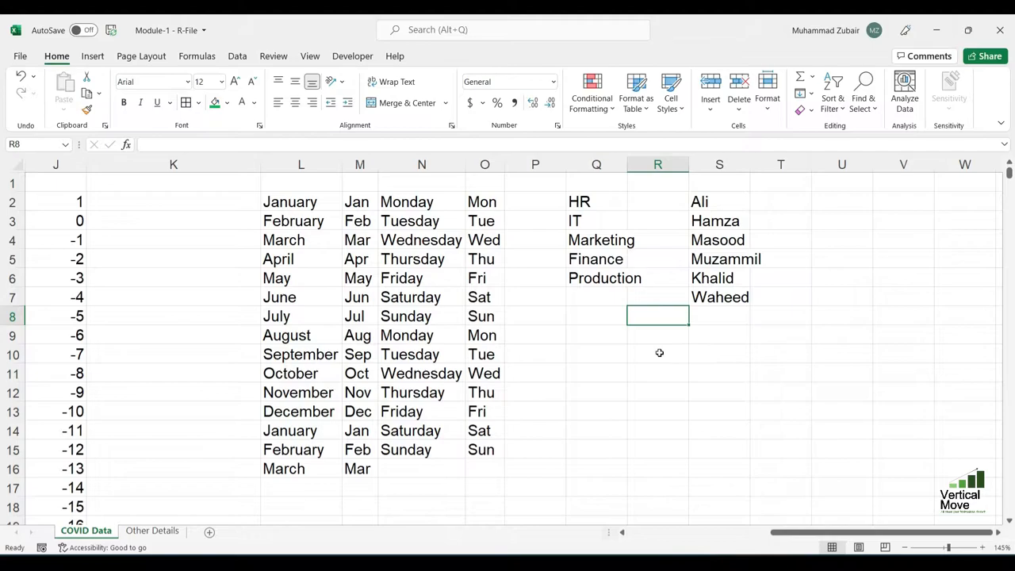
- Open the program's options dialog
click(19, 57)
click(30, 538)
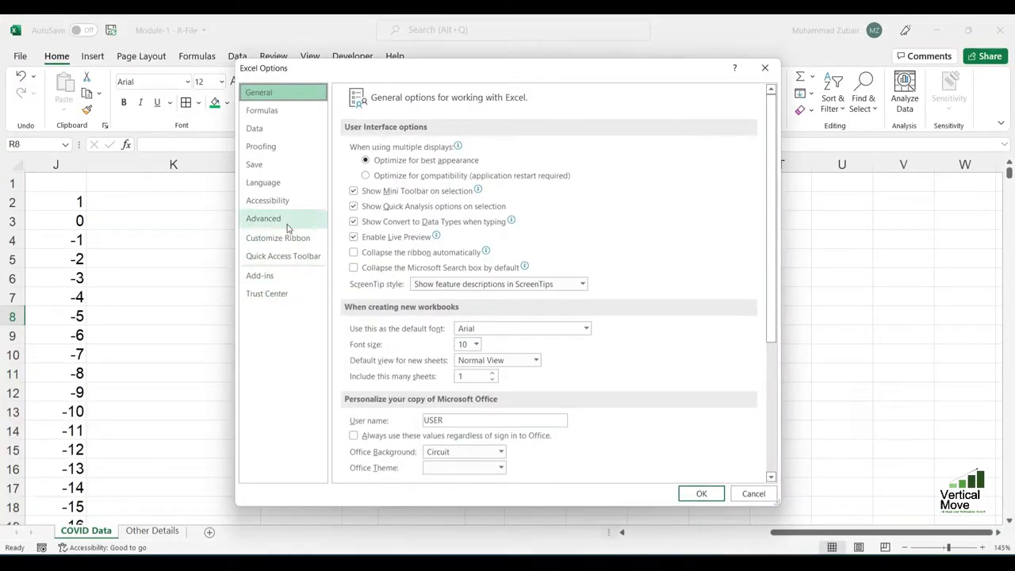
- Import the department names in Q2:Q6 as a new custom list through the advanced options' custom list editor
click(287, 223)
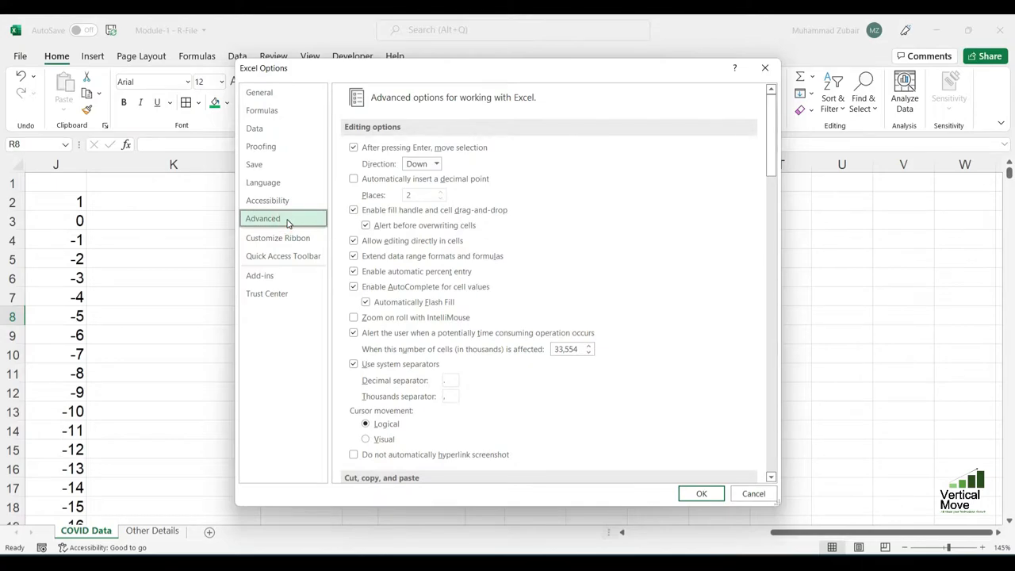
drag(767, 133, 769, 428)
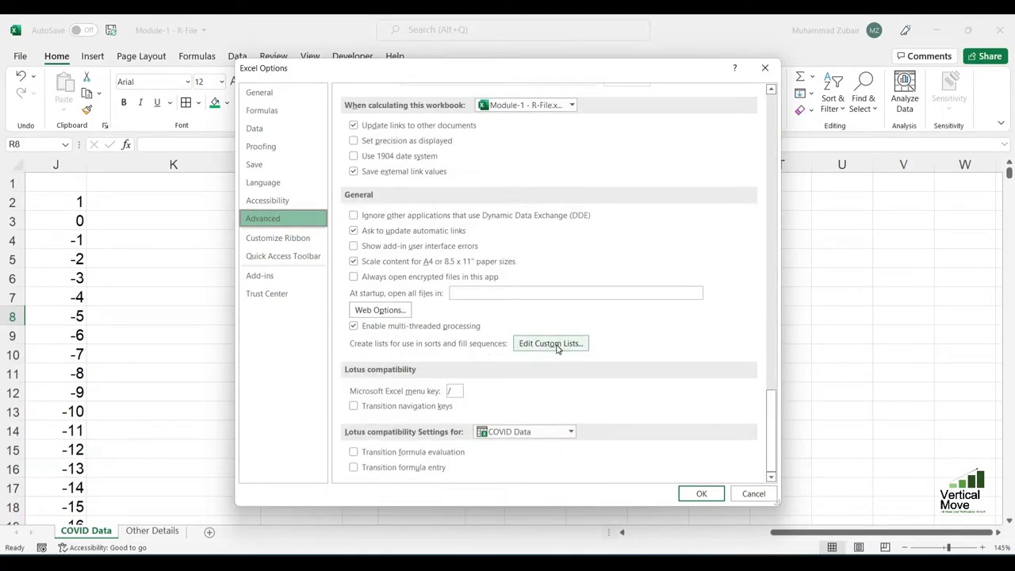
click(558, 346)
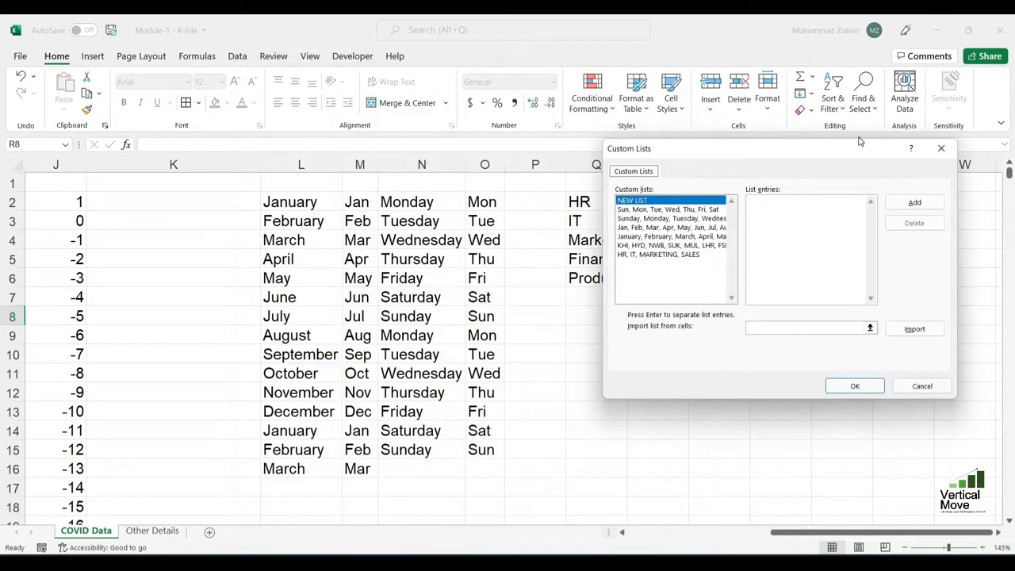
drag(852, 150, 390, 181)
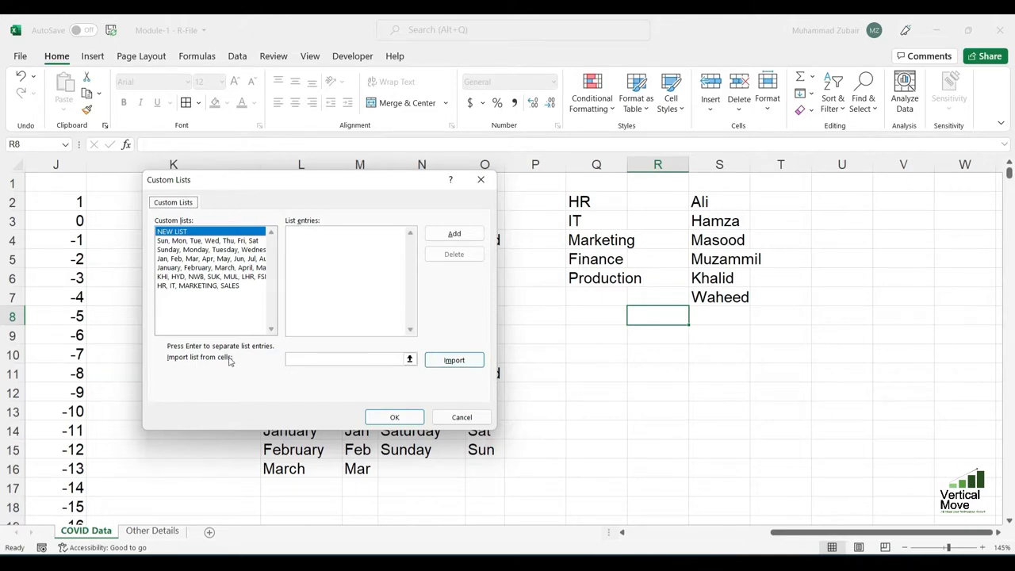
click(410, 359)
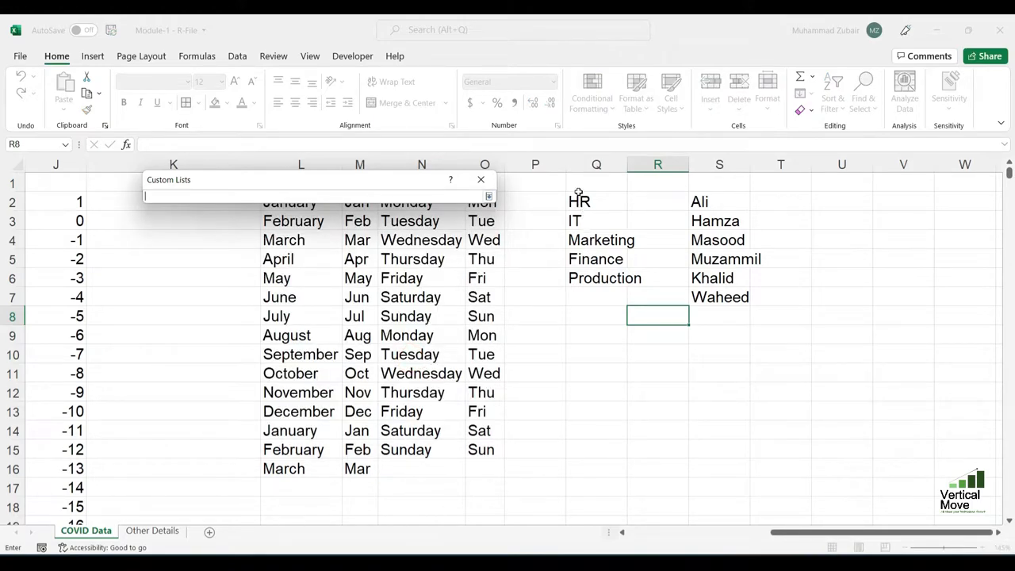
drag(581, 198, 582, 280)
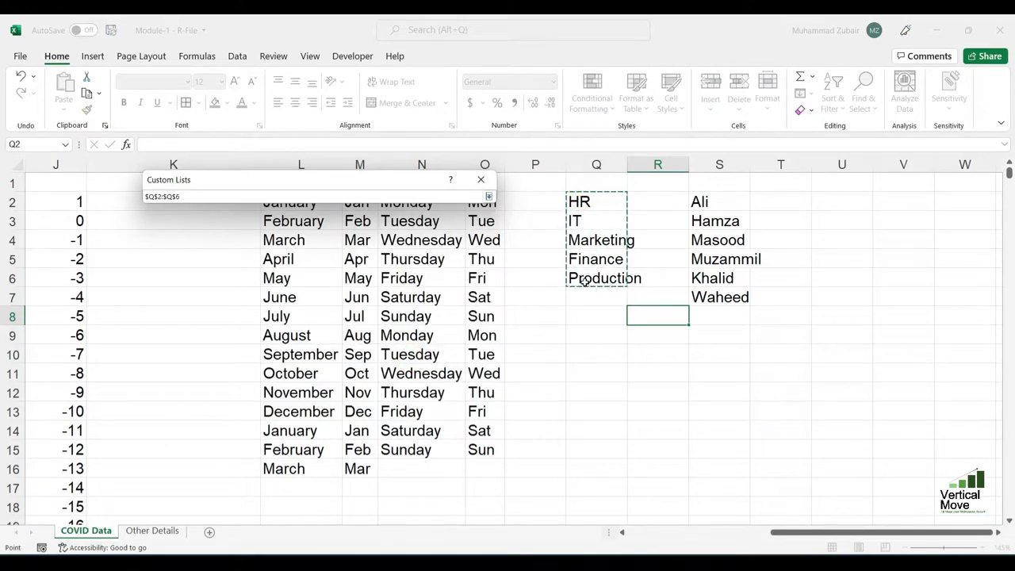
click(488, 196)
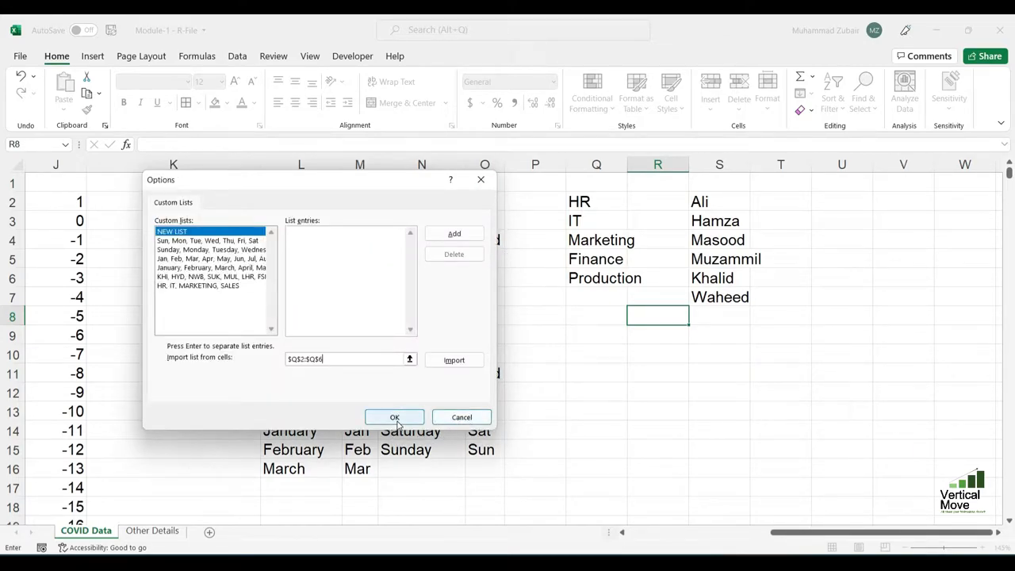
click(454, 361)
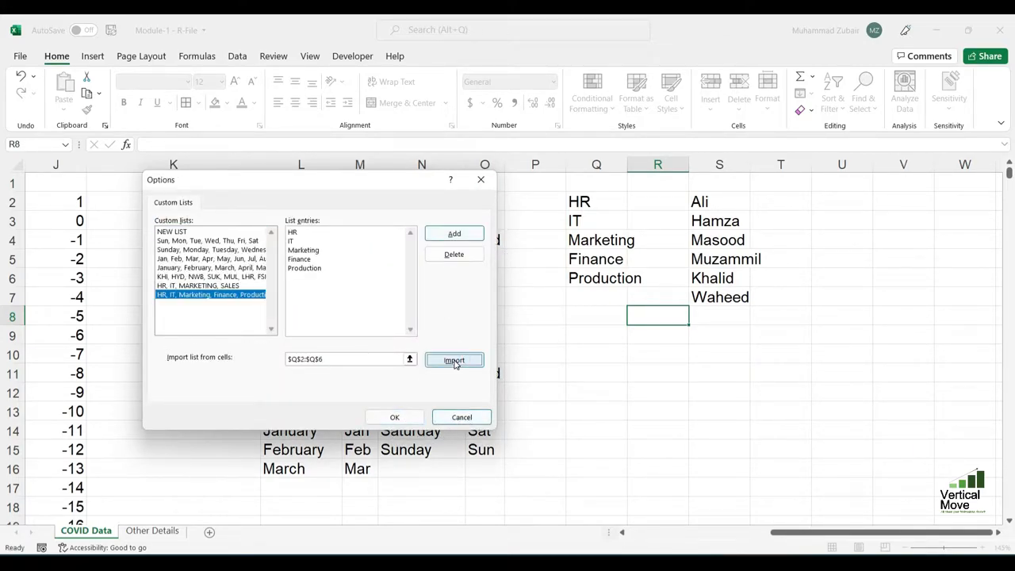
click(230, 297)
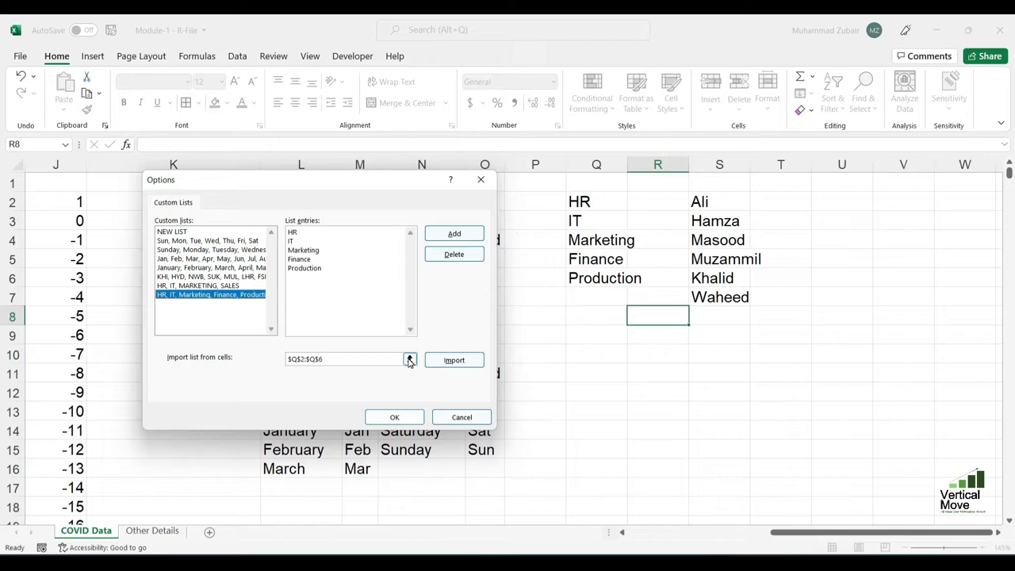
- Import the names in S2:S7 as another custom list, review the entries of both new lists, and accept the custom lists
drag(377, 360, 222, 356)
key(BackSpace)
click(410, 359)
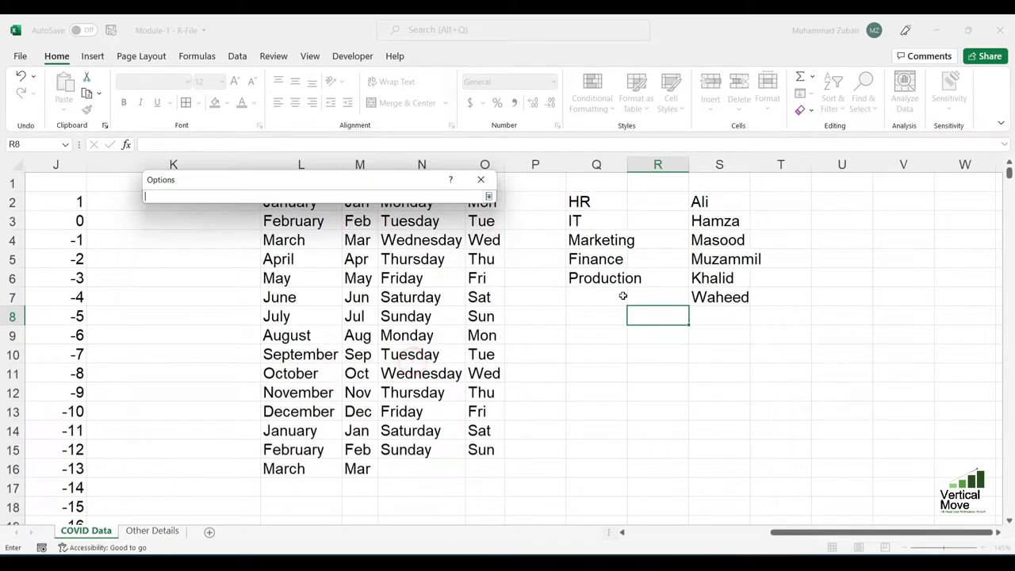
drag(701, 205, 745, 304)
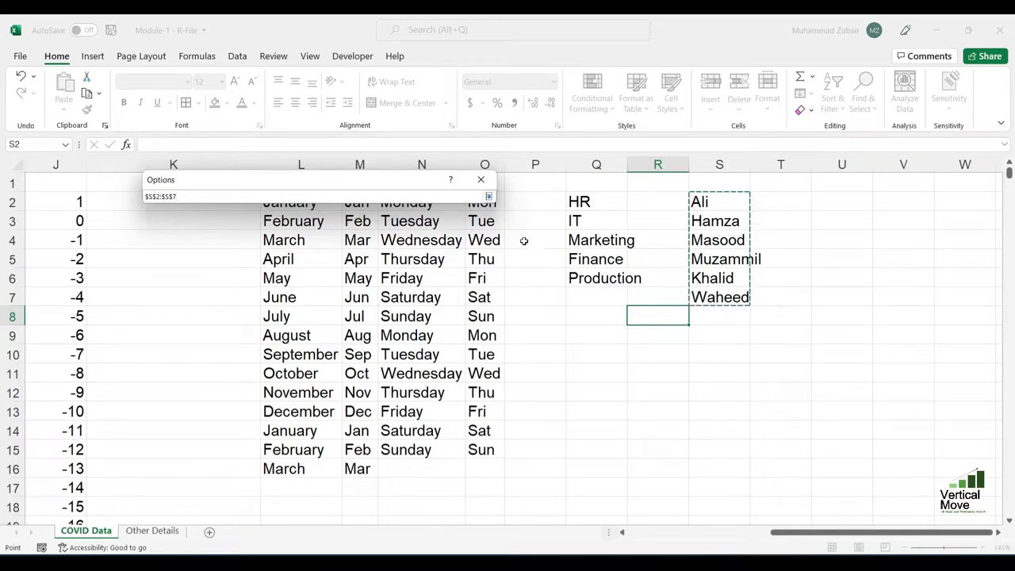
click(488, 196)
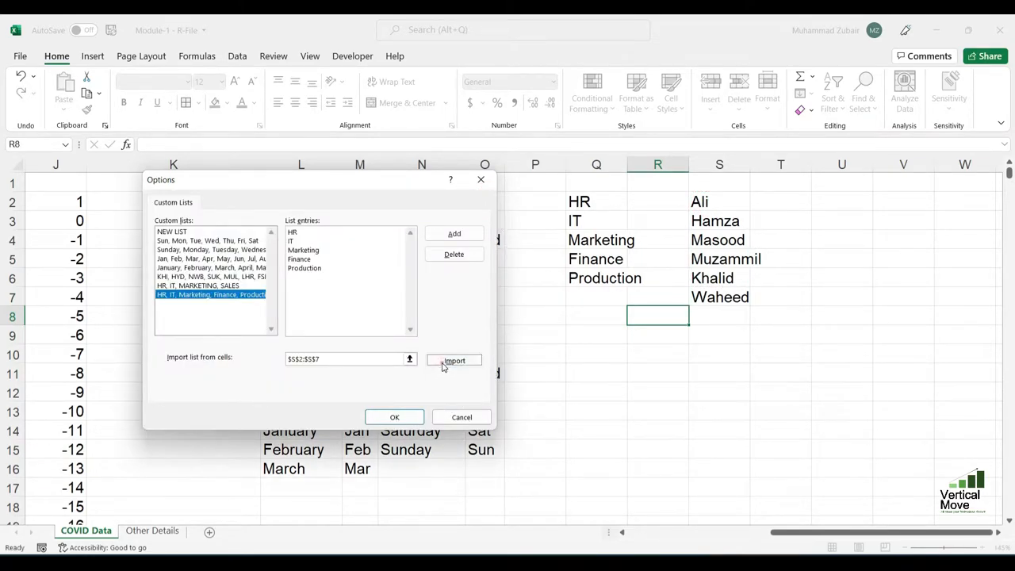
click(443, 364)
click(199, 296)
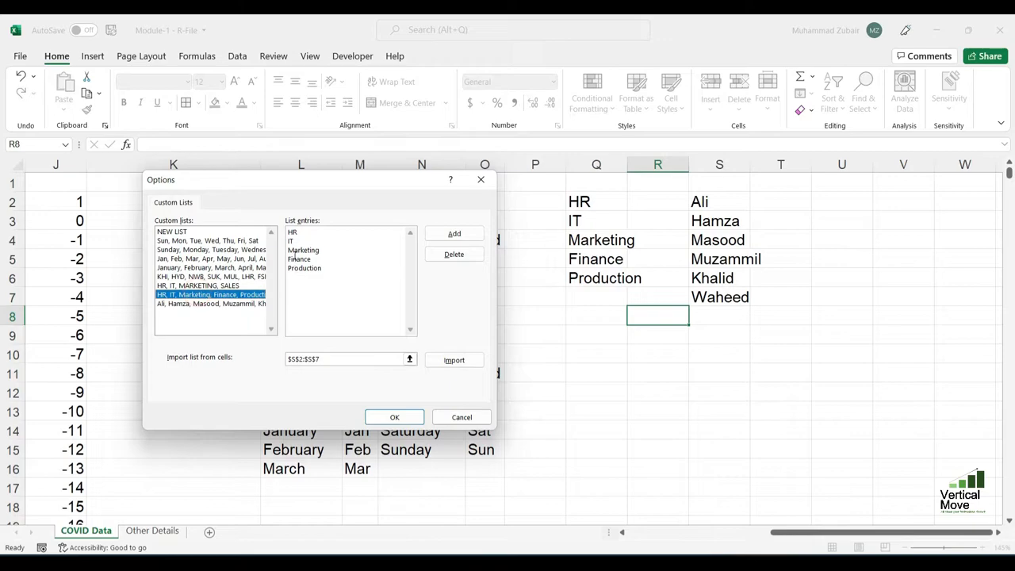
click(221, 304)
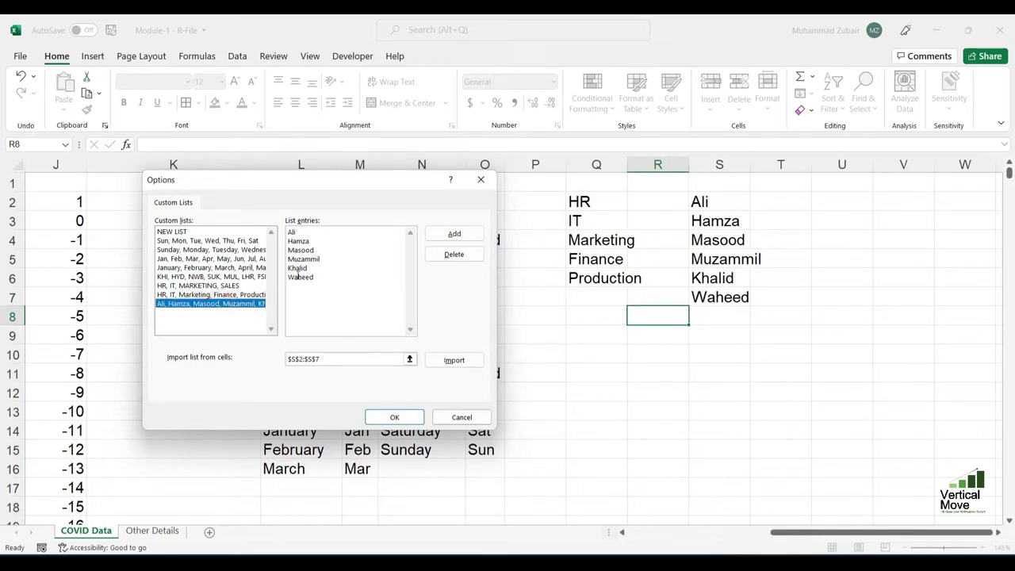
click(309, 276)
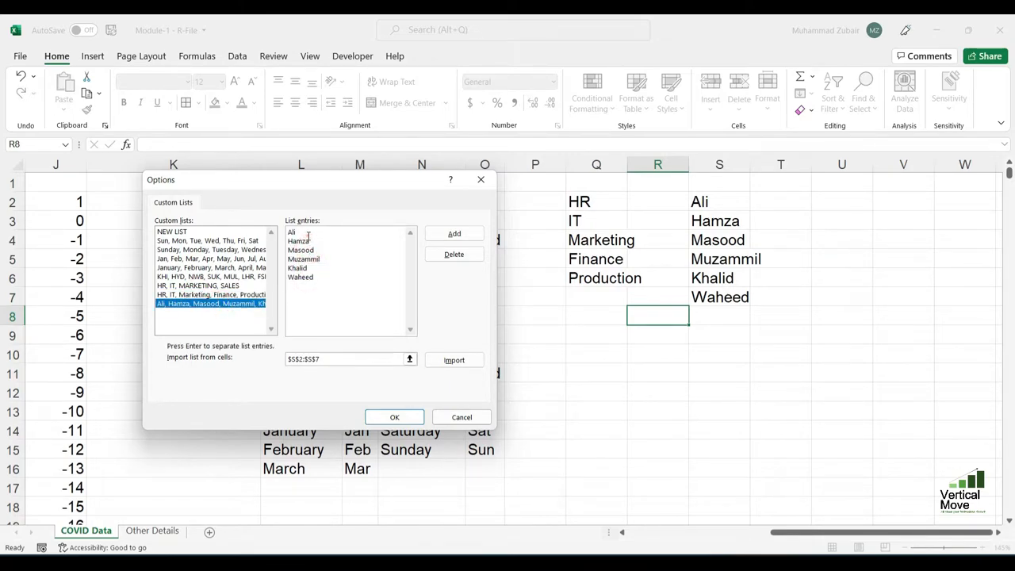
click(409, 418)
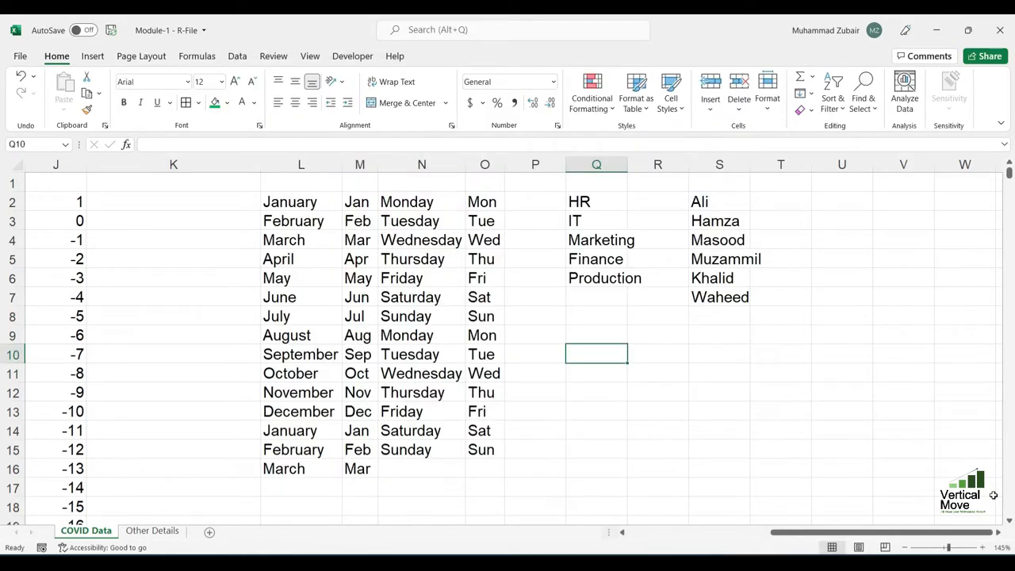
- Enter the first name of the imported name list in Q10 and fill the series down to Q16
text(ali)
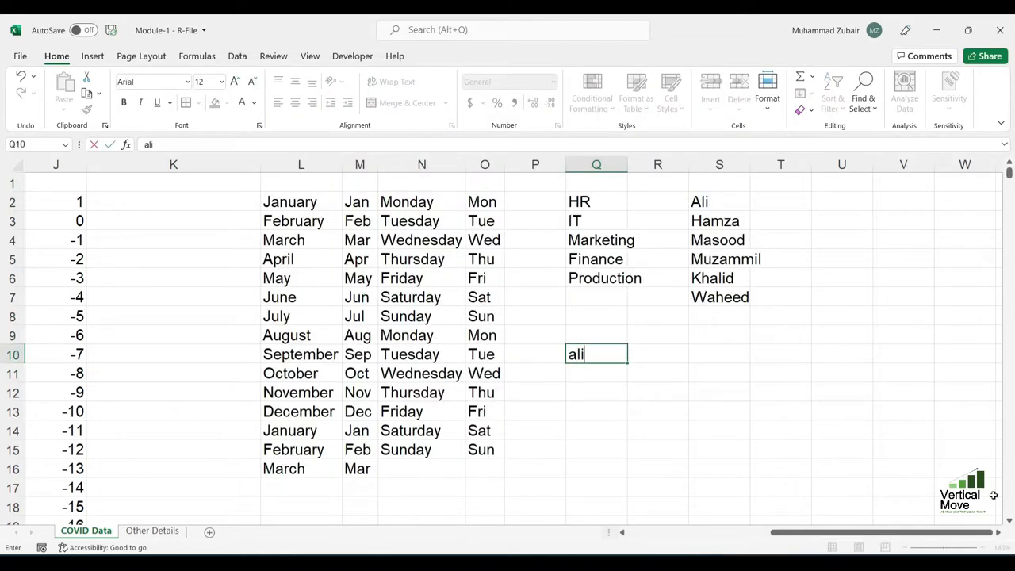
key(Return)
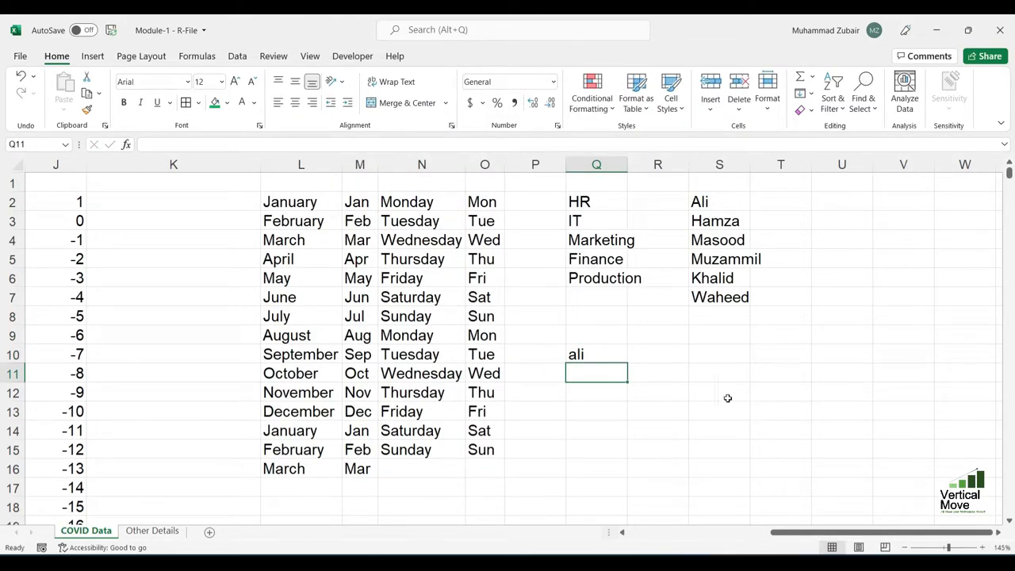
click(620, 357)
drag(629, 363, 630, 475)
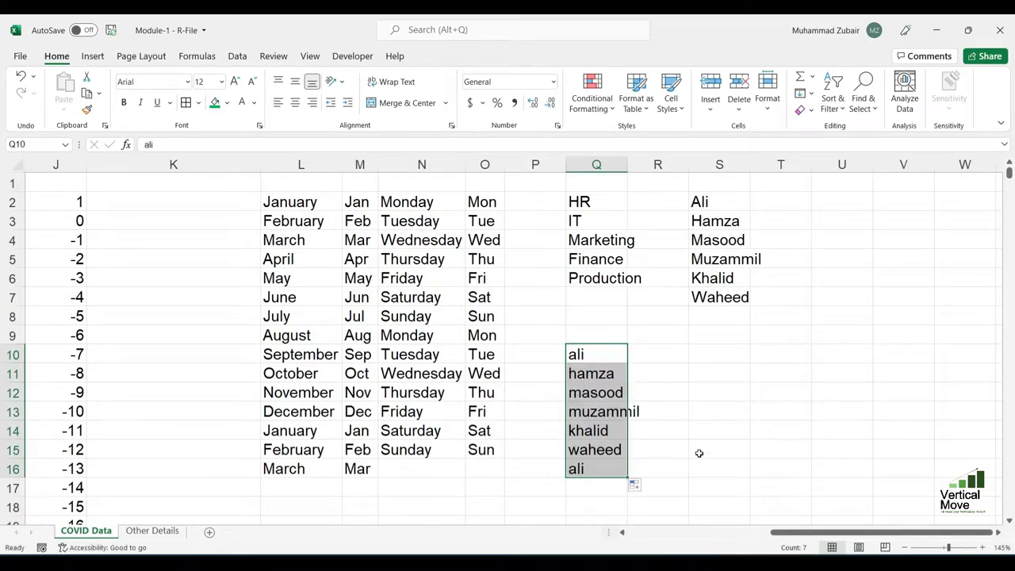
- Enter the fifth name of the imported name list in S10 and fill the series down to S16
click(721, 351)
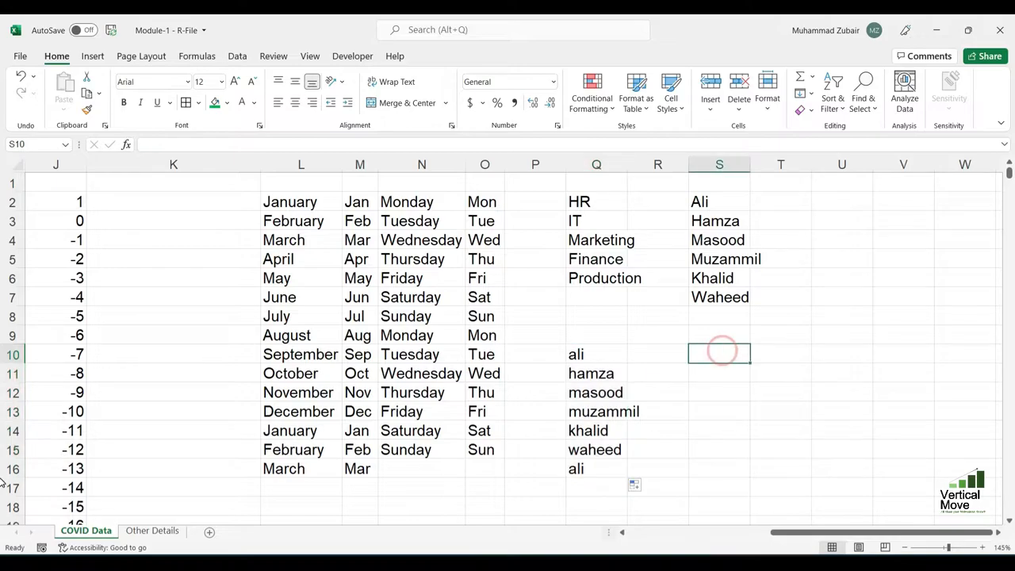
text(khalid)
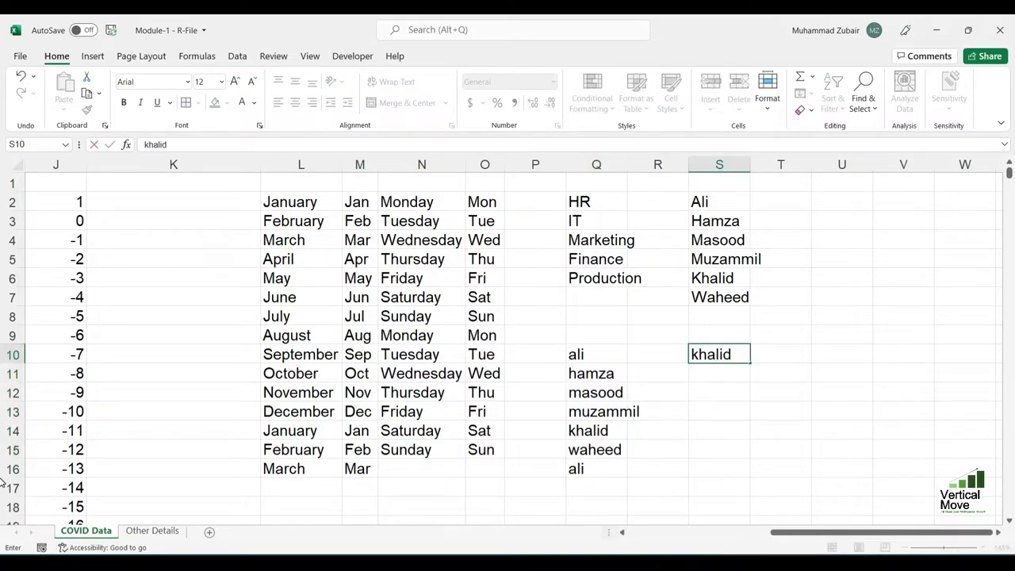
key(Return)
click(744, 354)
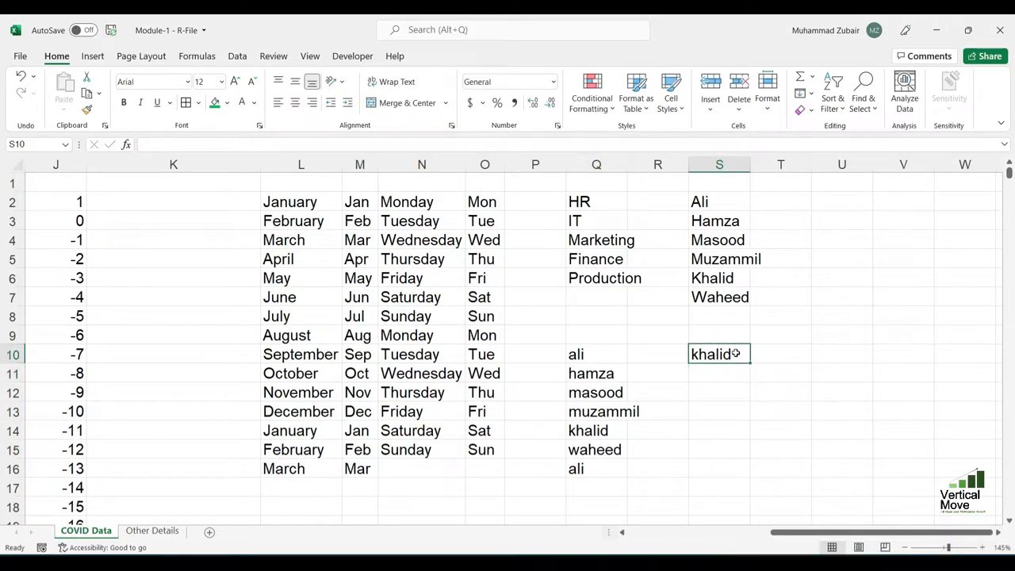
drag(748, 364, 750, 469)
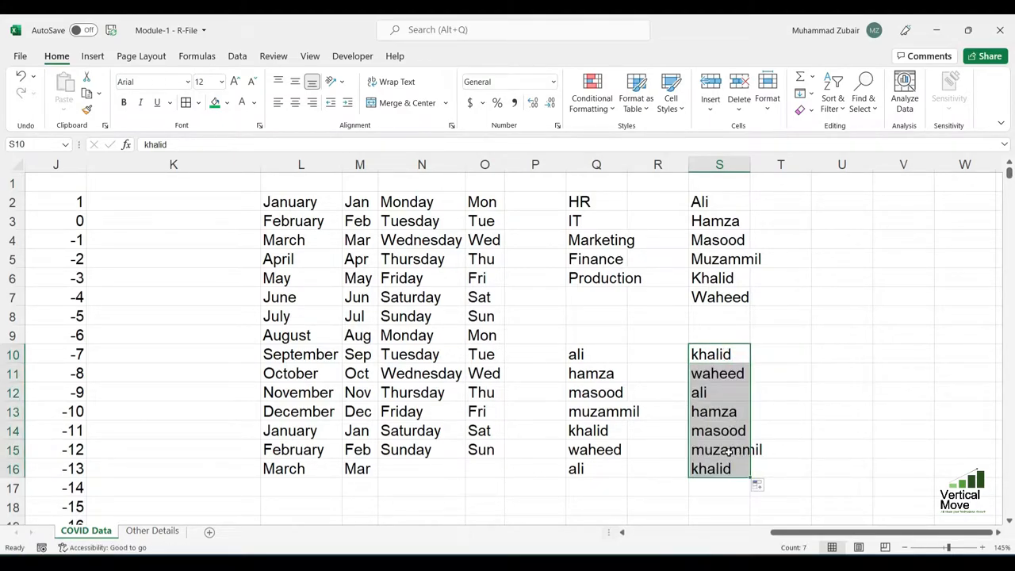
- Undo both name series fills and their starting entries in columns Q and S
key(ctrl+z)
key(ctrl+z)
key(ctrl+z)
key(ctrl+z)
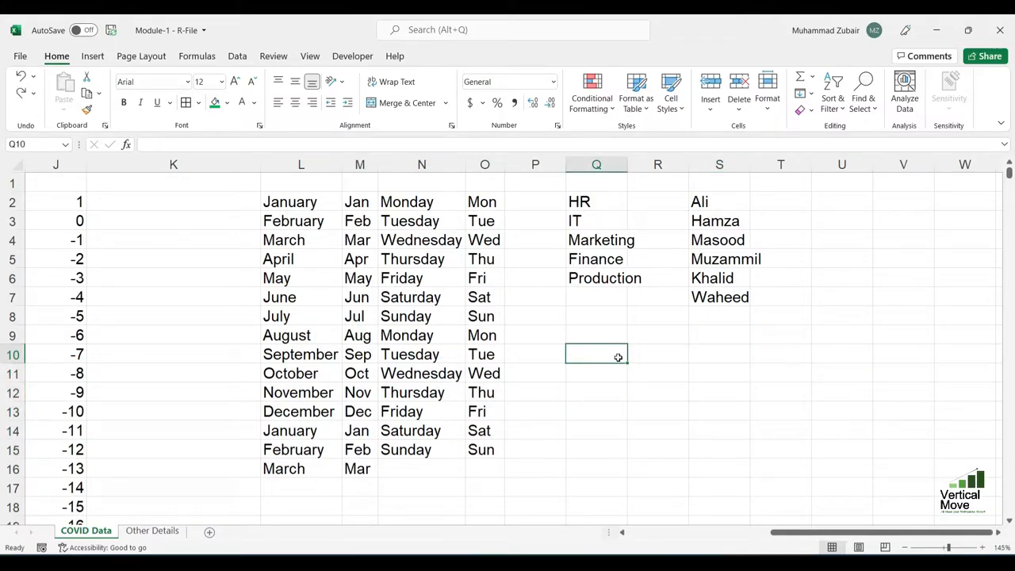
- Enter "finance" in Q10, fill the department series down to Q16, and clear the filled cells
text(finance)
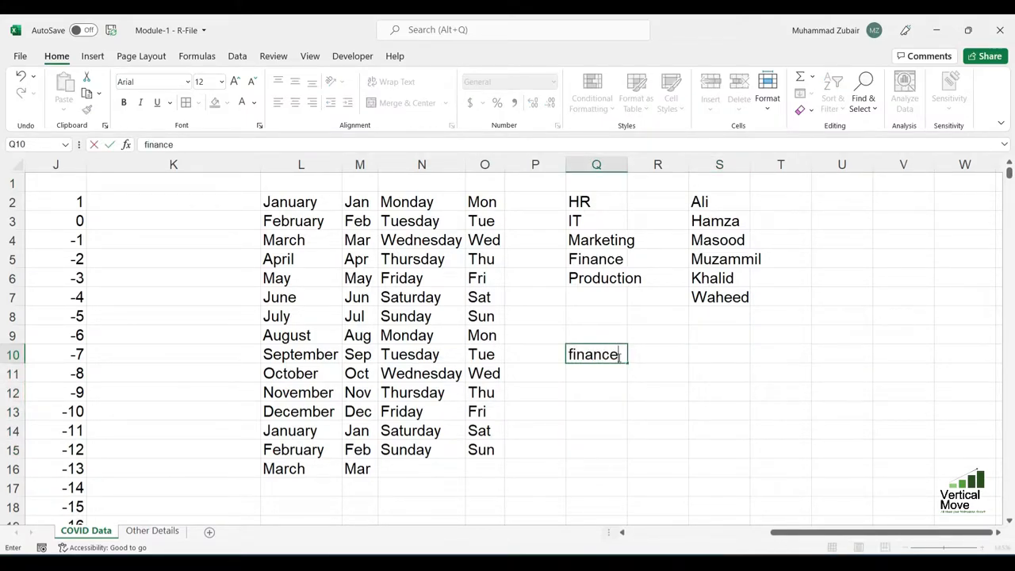
key(ctrl+e)
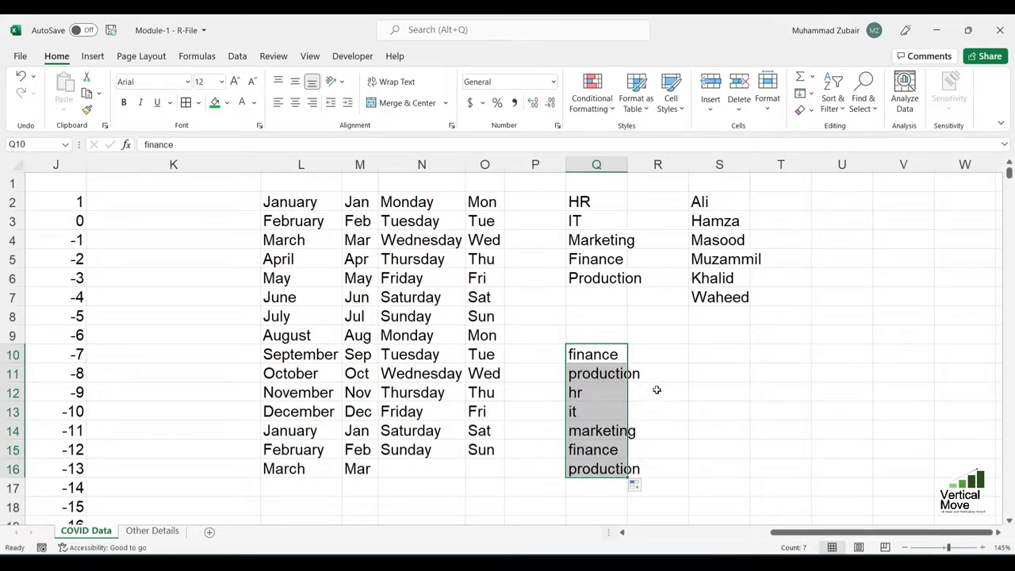
key(Delete)
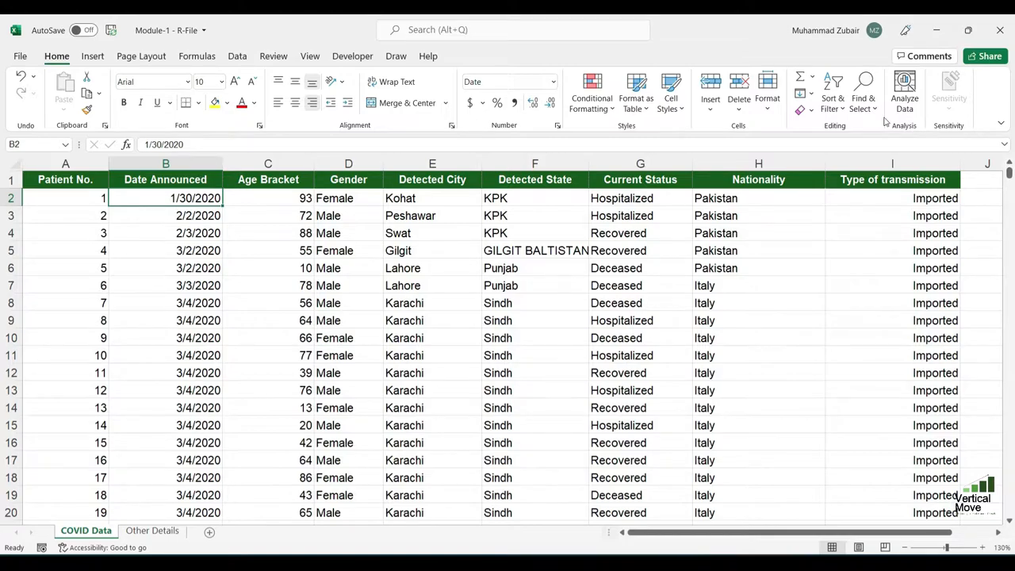
- Turn on filtering for the header row of the patient table on the COVID Data sheet
click(834, 107)
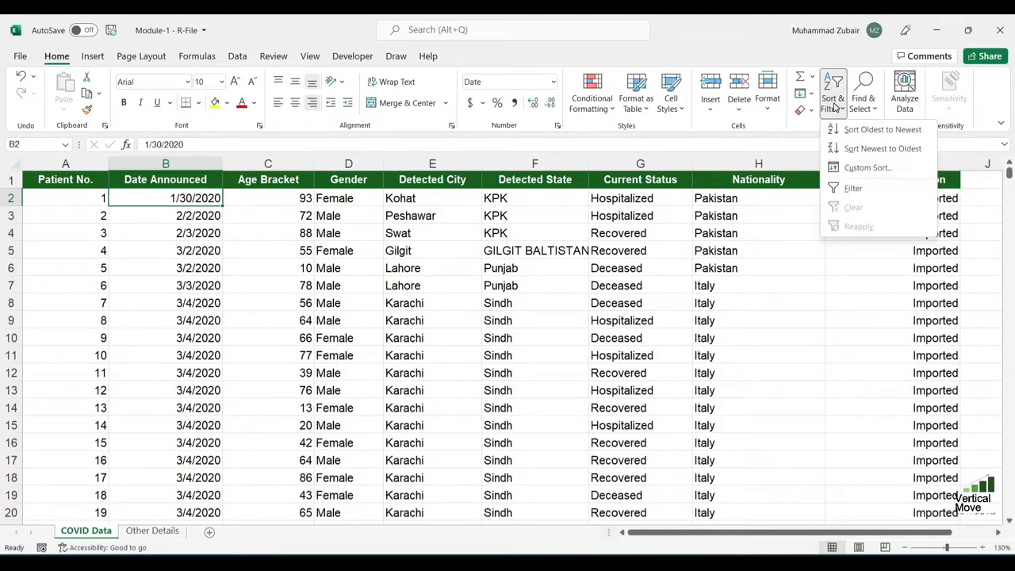
click(863, 189)
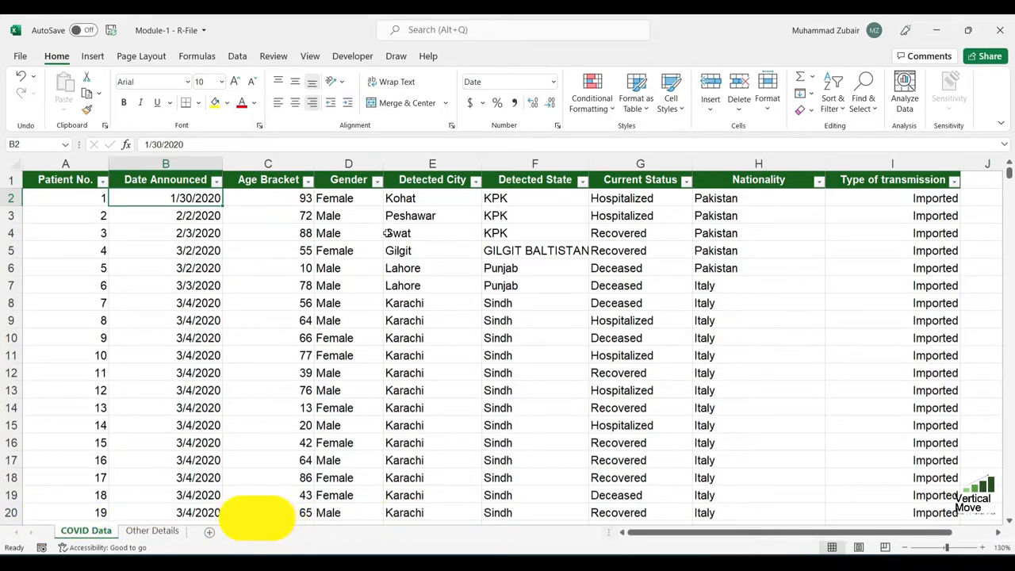
- Examine the kinds of values in the patient table's date, age, gender, city and state columns
drag(370, 220, 877, 214)
click(291, 219)
drag(291, 219, 272, 430)
drag(193, 223, 170, 432)
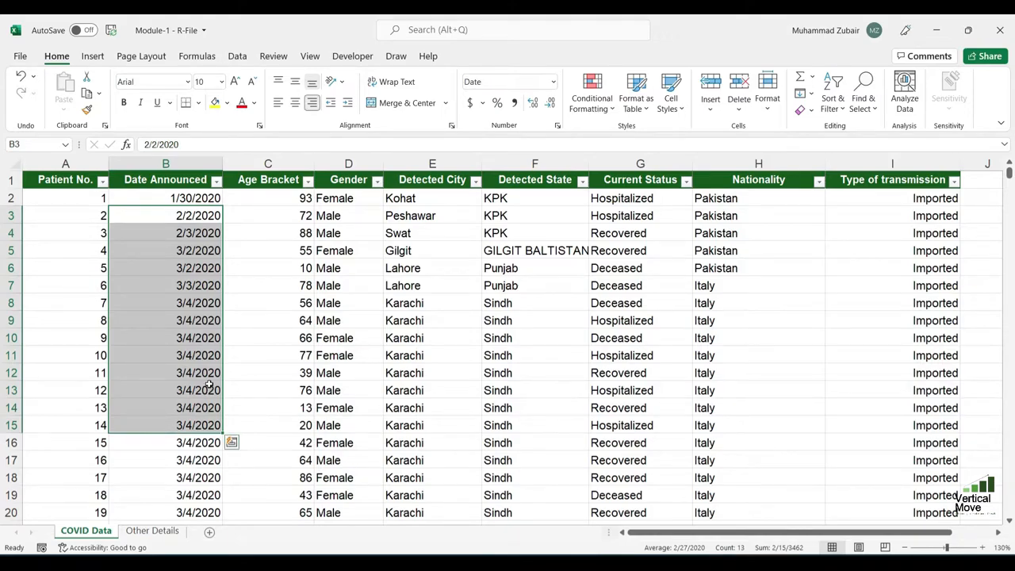
click(367, 213)
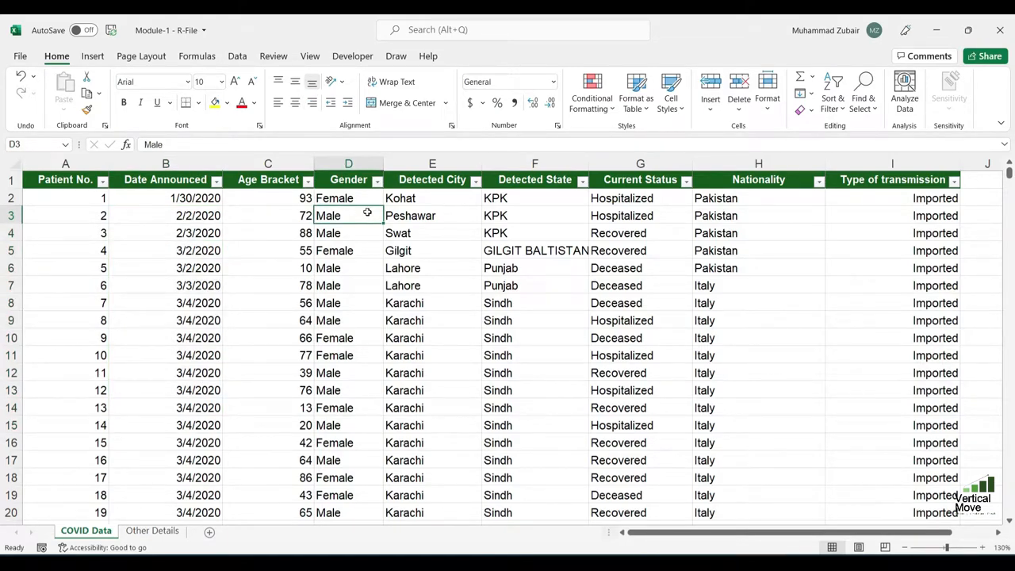
drag(417, 214, 437, 287)
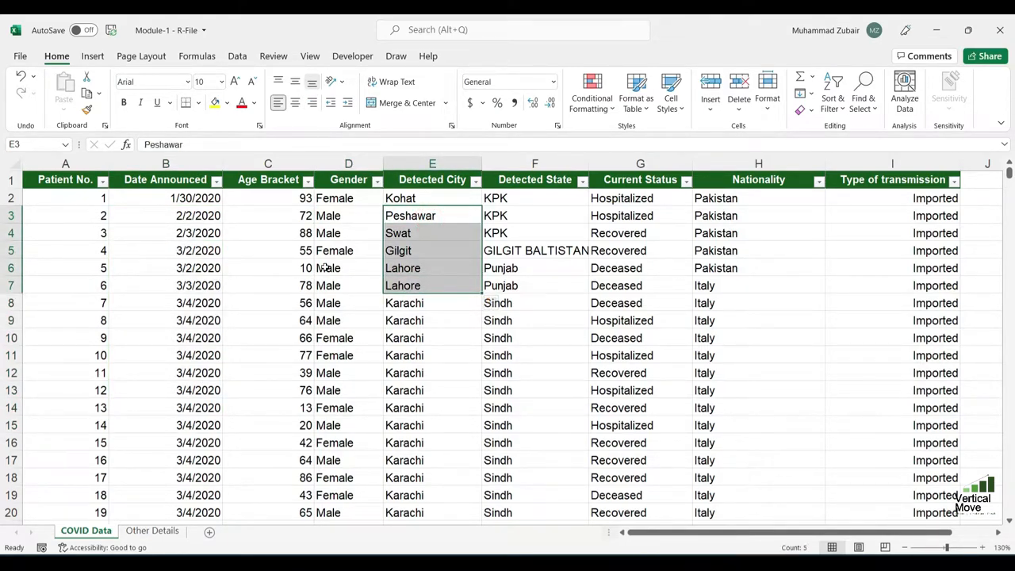
drag(280, 216, 282, 287)
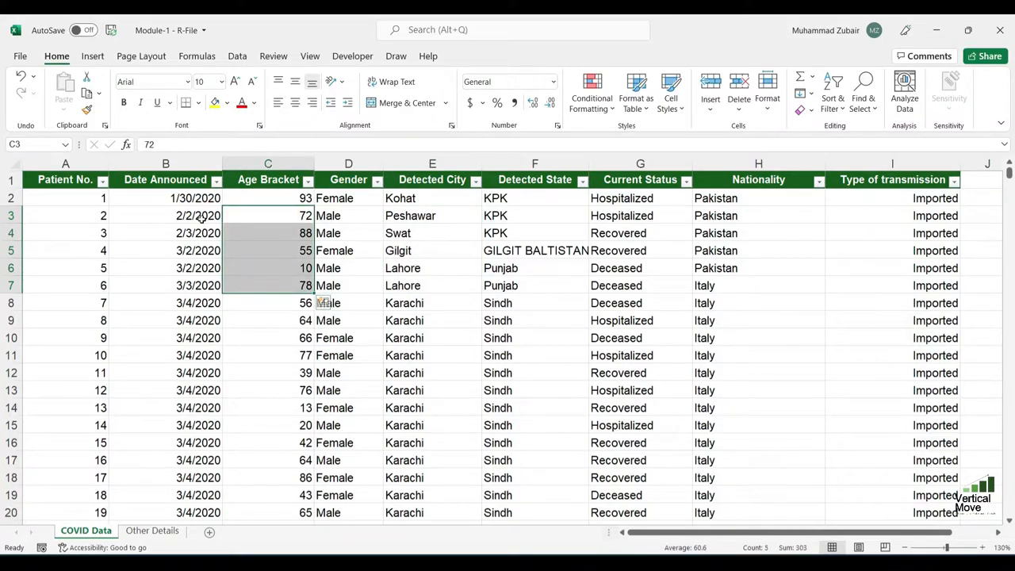
drag(202, 215, 198, 275)
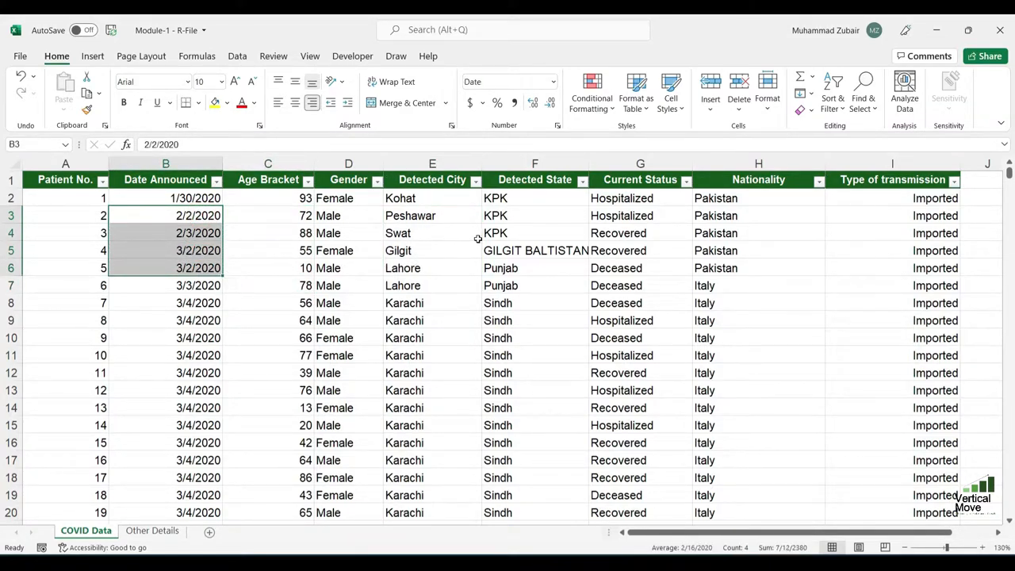
click(556, 221)
click(468, 218)
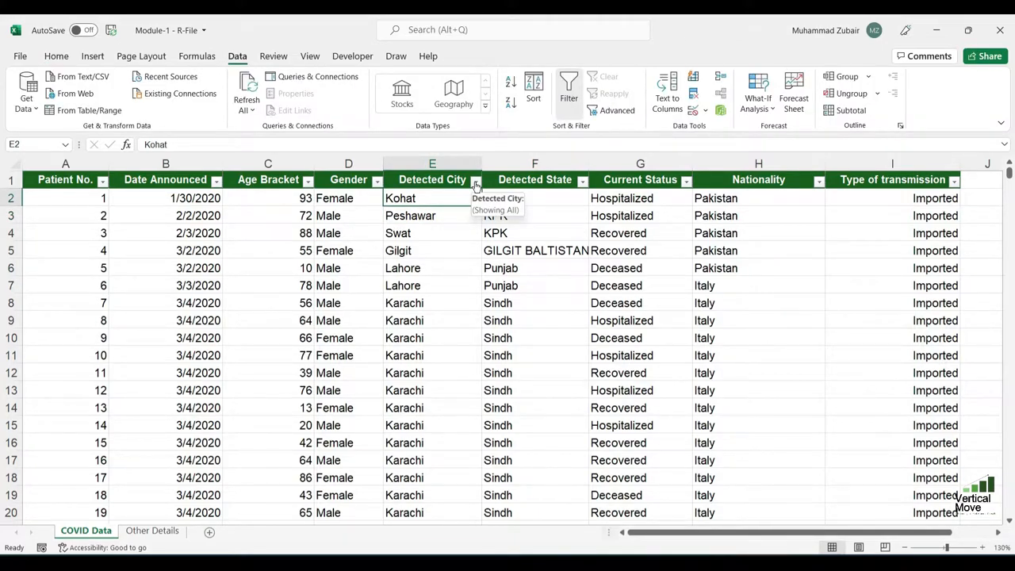
- Filter the Detected City column to show only the Bannu rows, with all other cities deselected
click(475, 182)
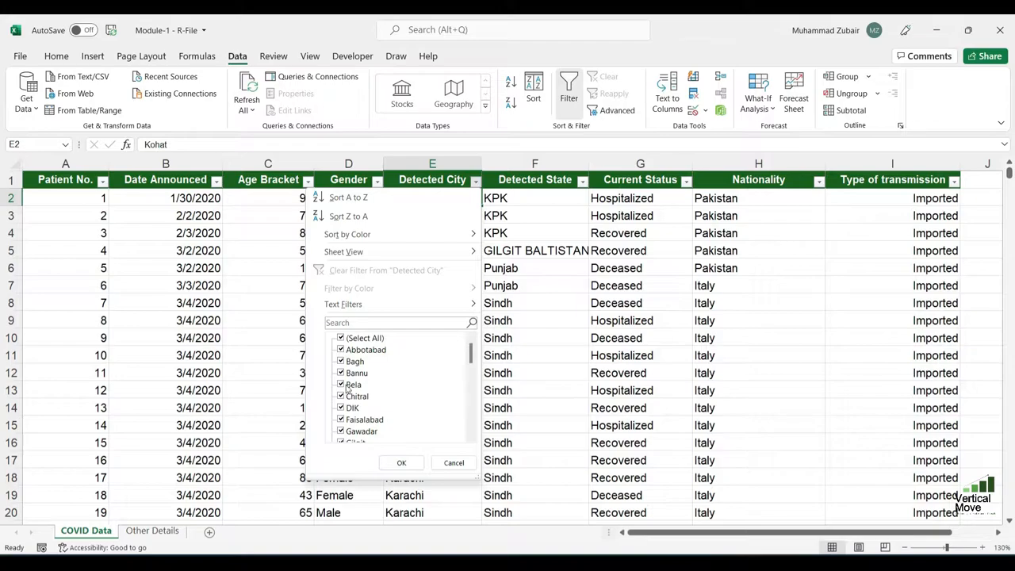
click(343, 339)
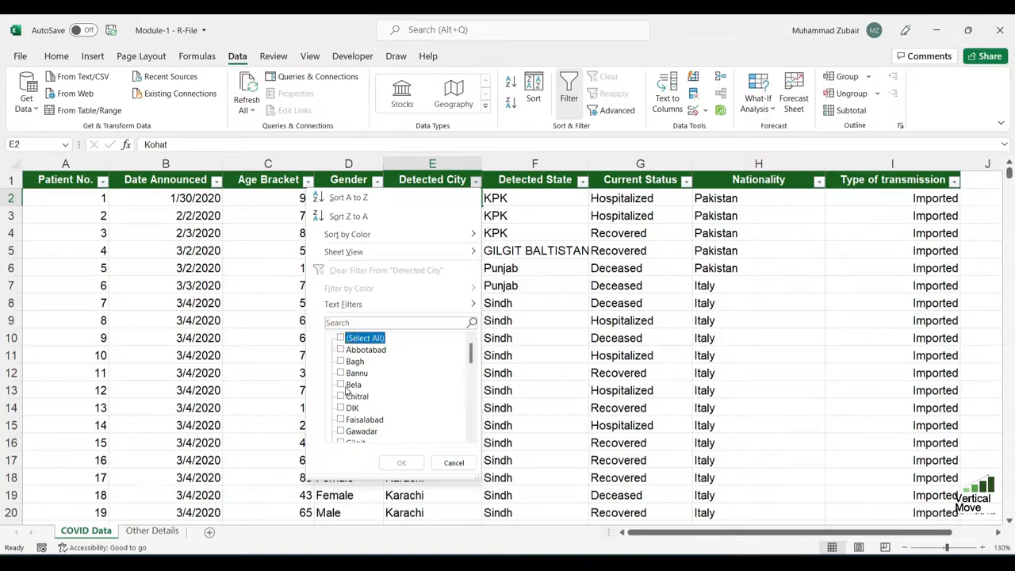
click(341, 373)
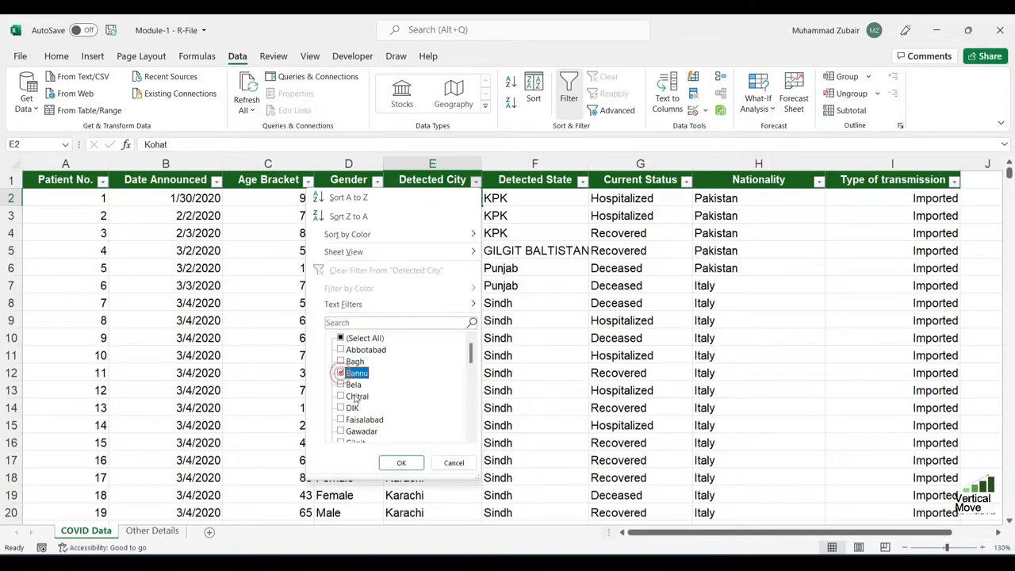
click(412, 466)
drag(449, 199, 450, 401)
click(451, 300)
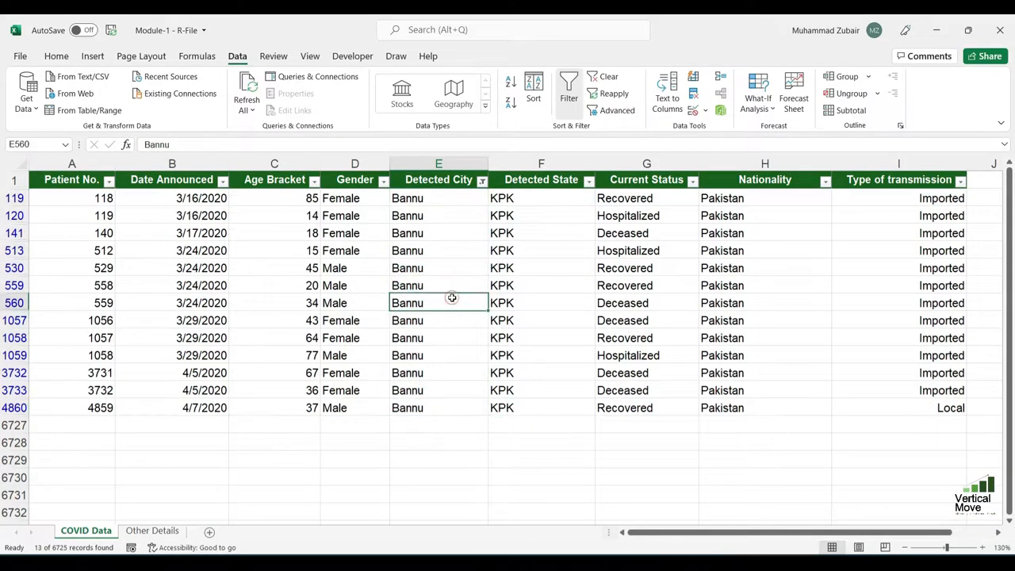
- Restore all cities in the Detected City filter, and filter the column again by searching its values for "Bannu"
click(482, 181)
click(347, 337)
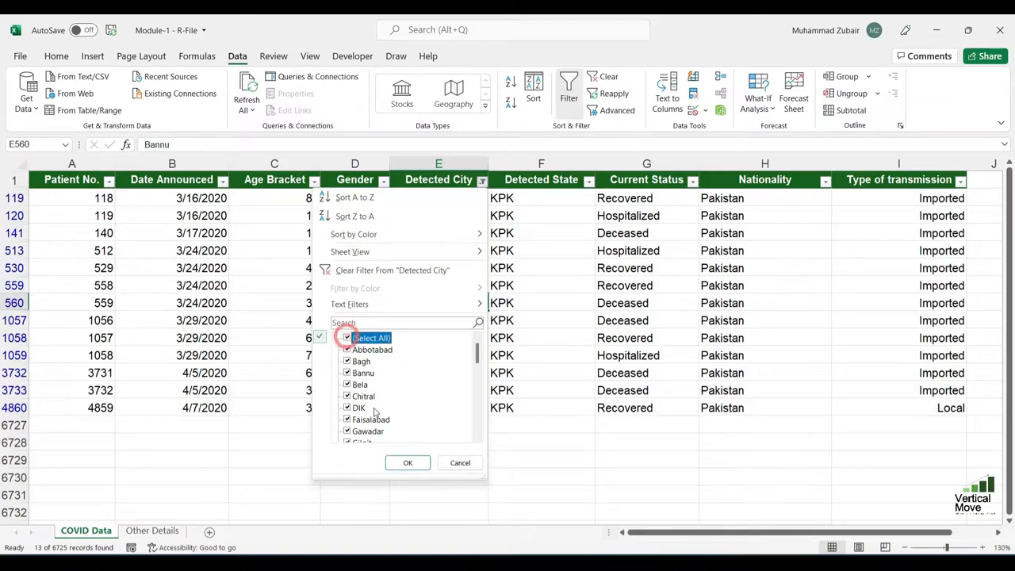
click(407, 463)
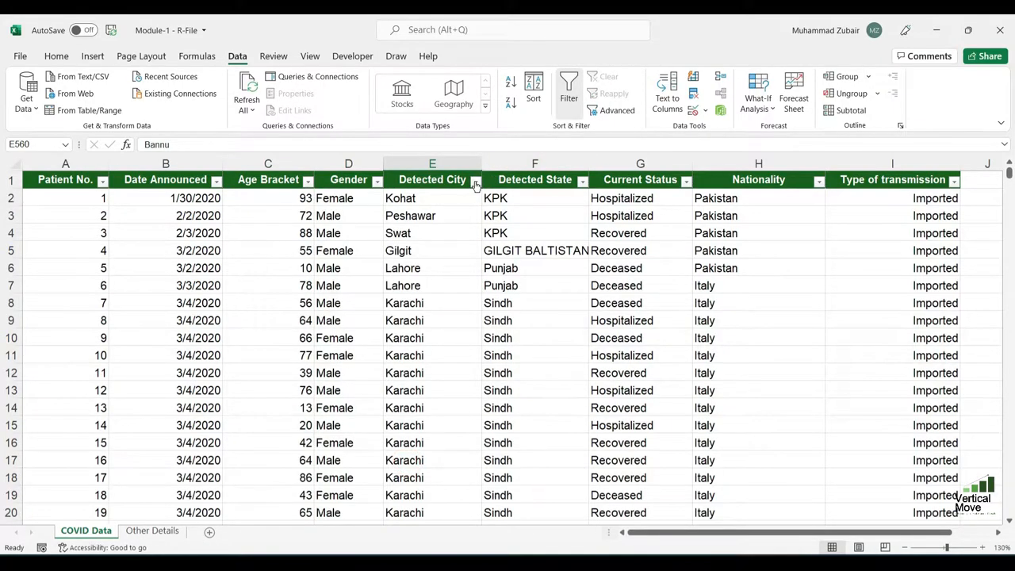
click(476, 182)
text(Bannu)
key(Return)
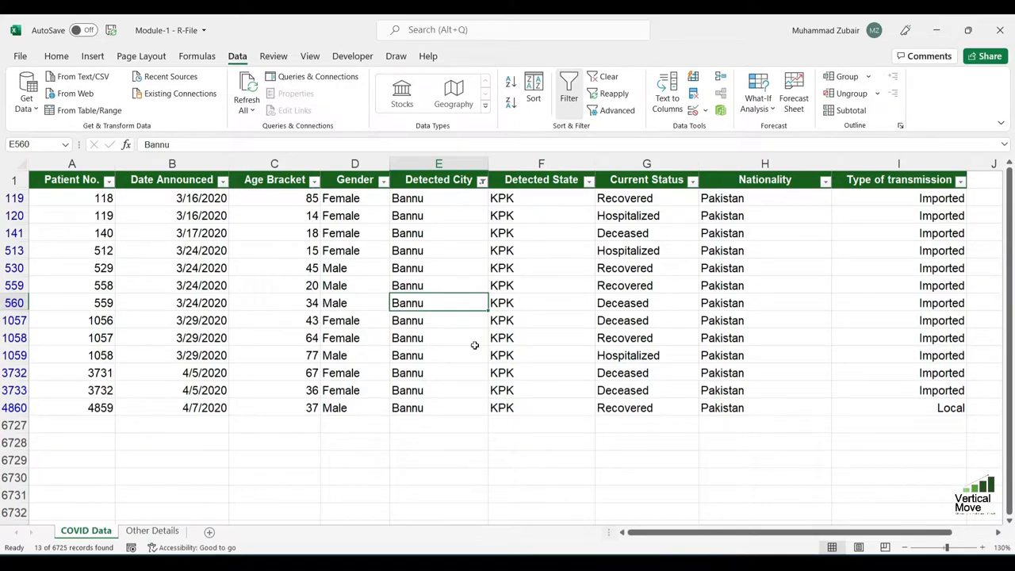
- Reselect all values in the Detected City filter and apply an Equals text filter for "bannu"
click(481, 181)
click(369, 342)
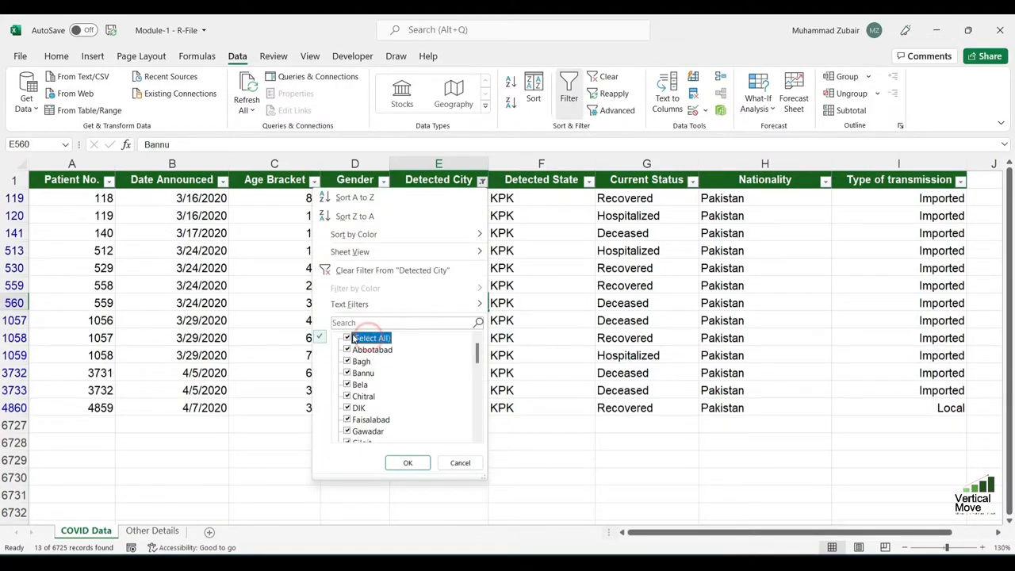
mouse_move(377, 308)
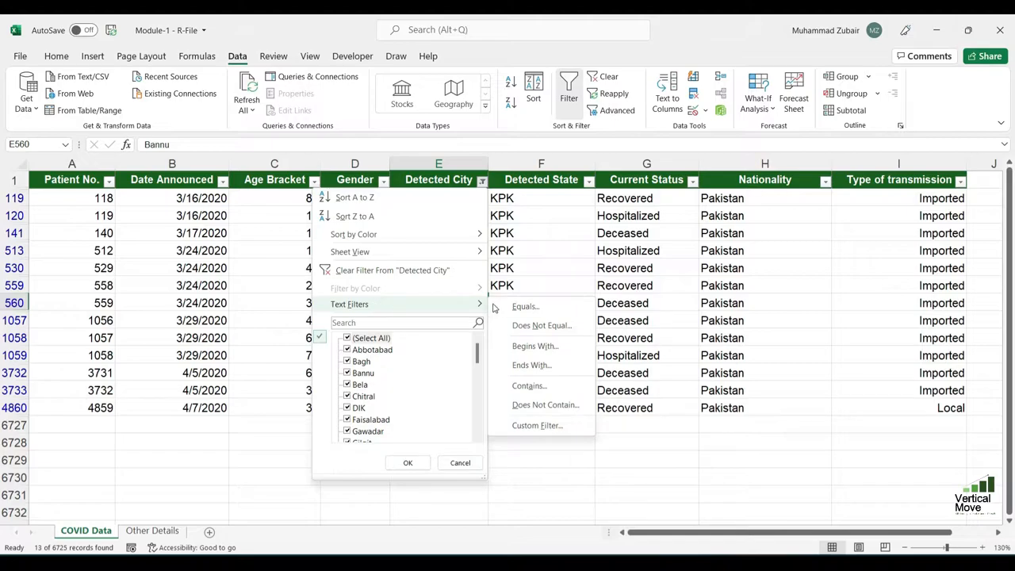
click(524, 306)
text(bannu)
key(Return)
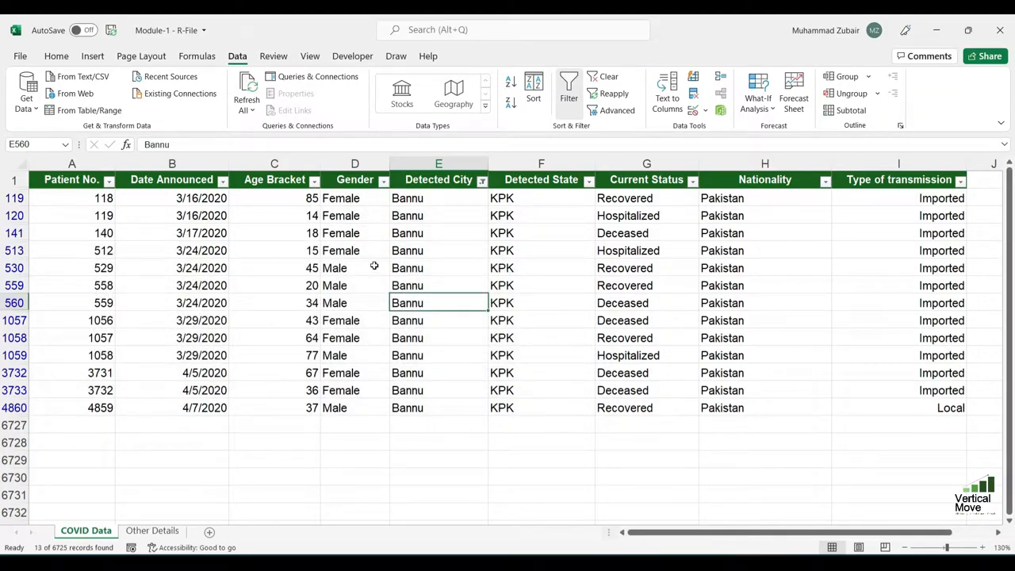
- Change the Detected City text filter to Does Not Equal "bannu"
click(440, 251)
click(483, 182)
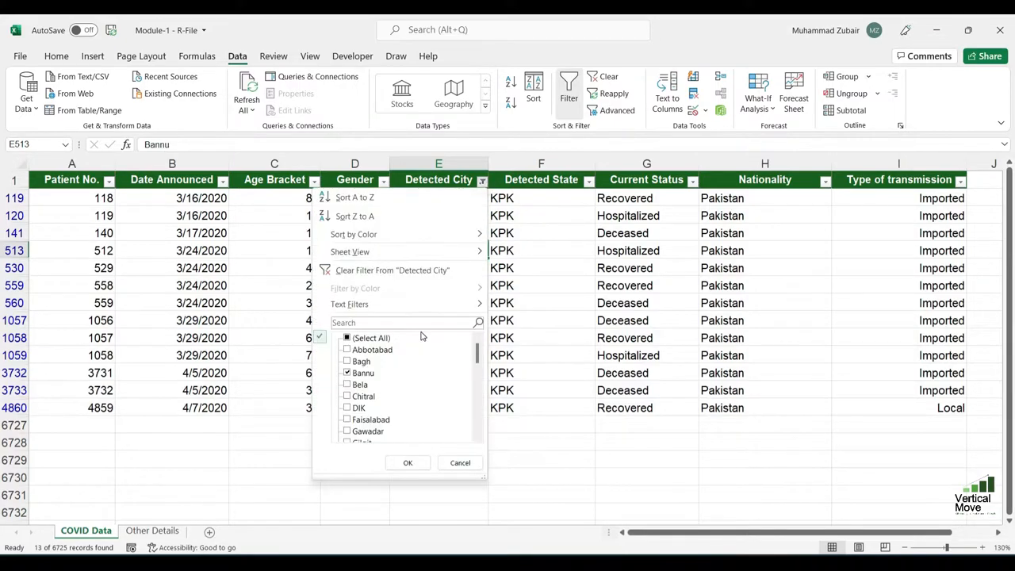
mouse_move(420, 306)
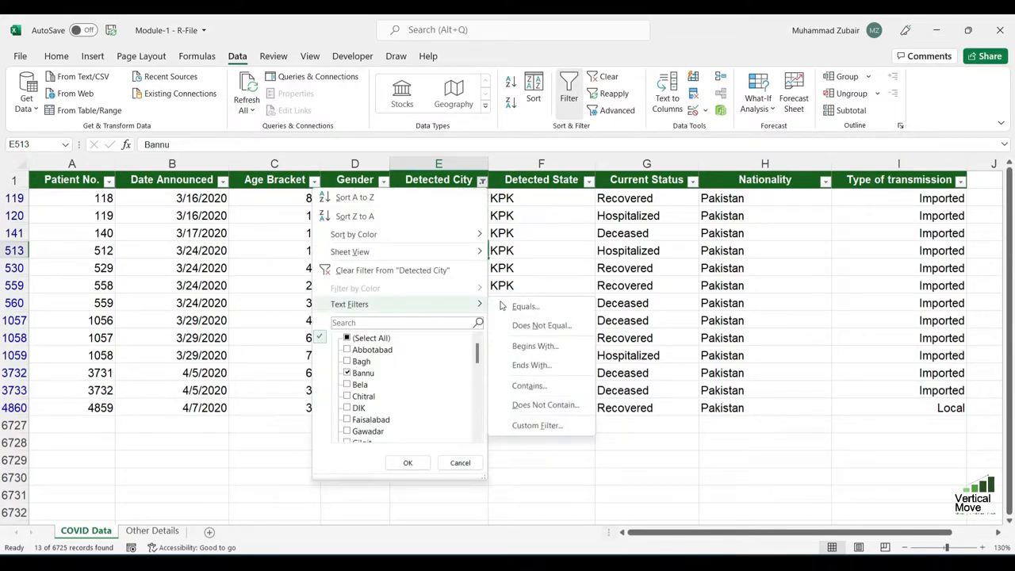
click(531, 328)
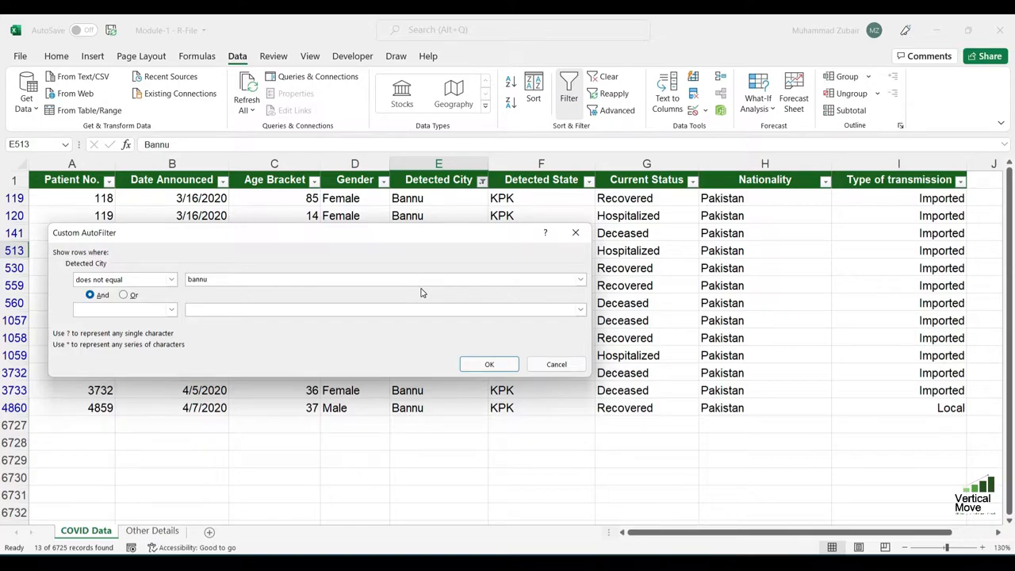
text(bannu)
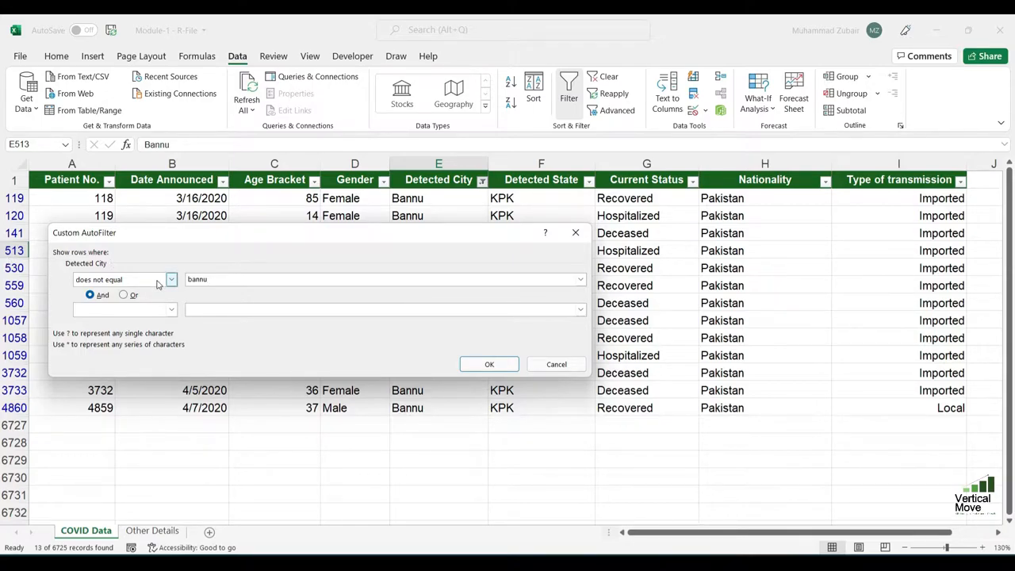
click(481, 364)
click(441, 220)
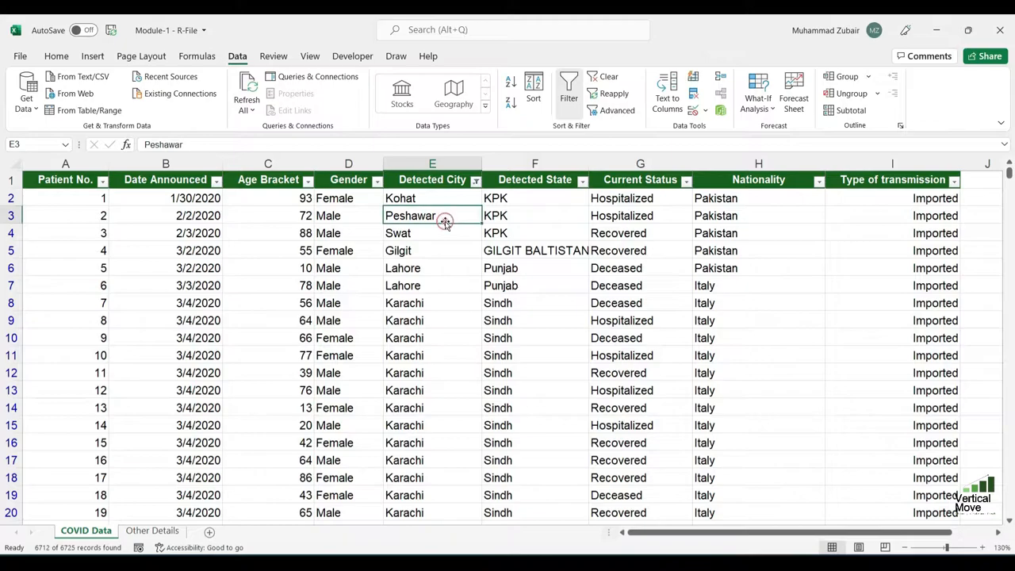
- Apply a Begins With text filter for the letter B to the Detected City column and look through the filtered rows
click(476, 181)
scroll(396, 384, down, 6)
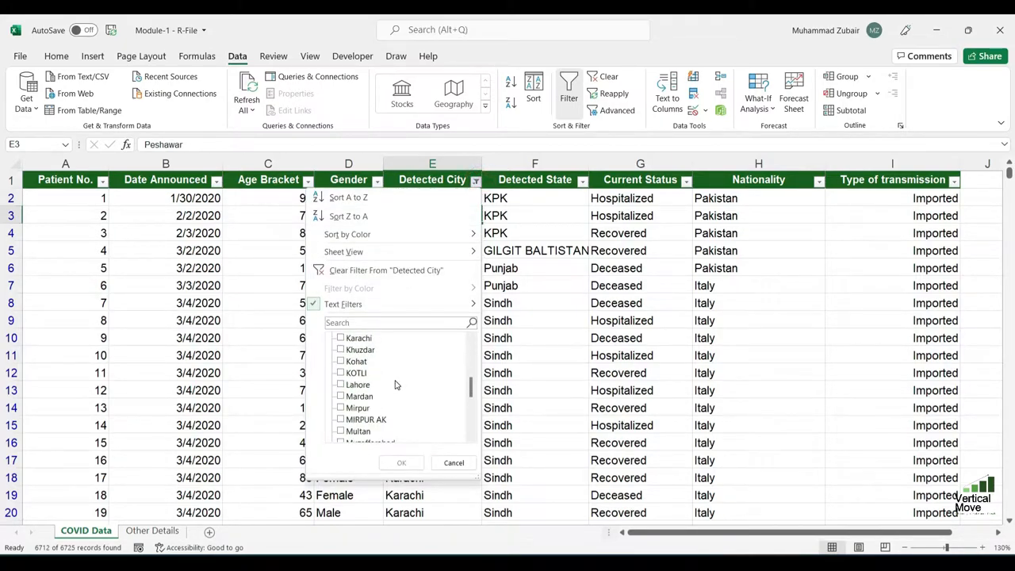
click(476, 181)
click(475, 181)
mouse_move(412, 306)
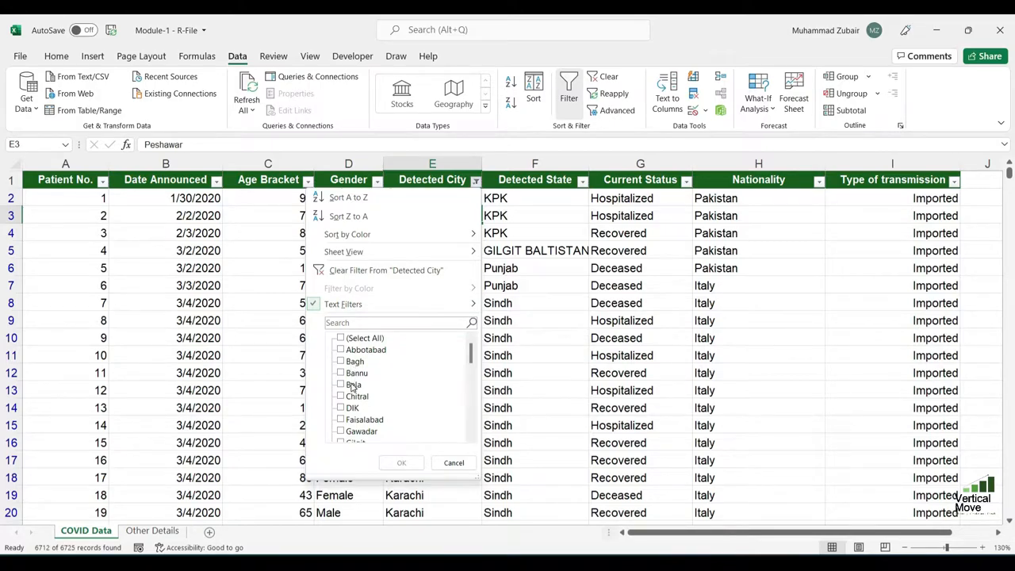
click(530, 342)
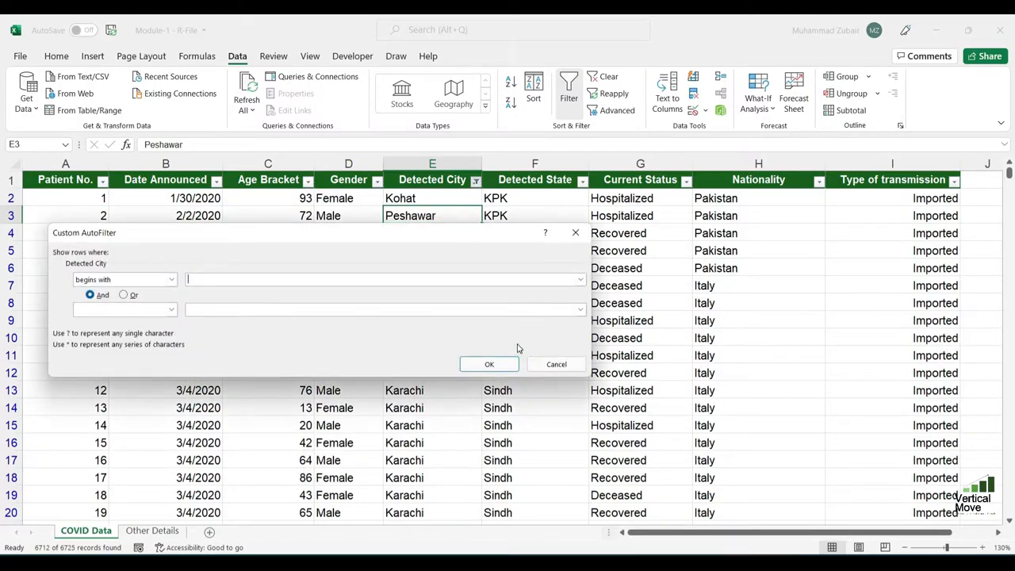
click(490, 366)
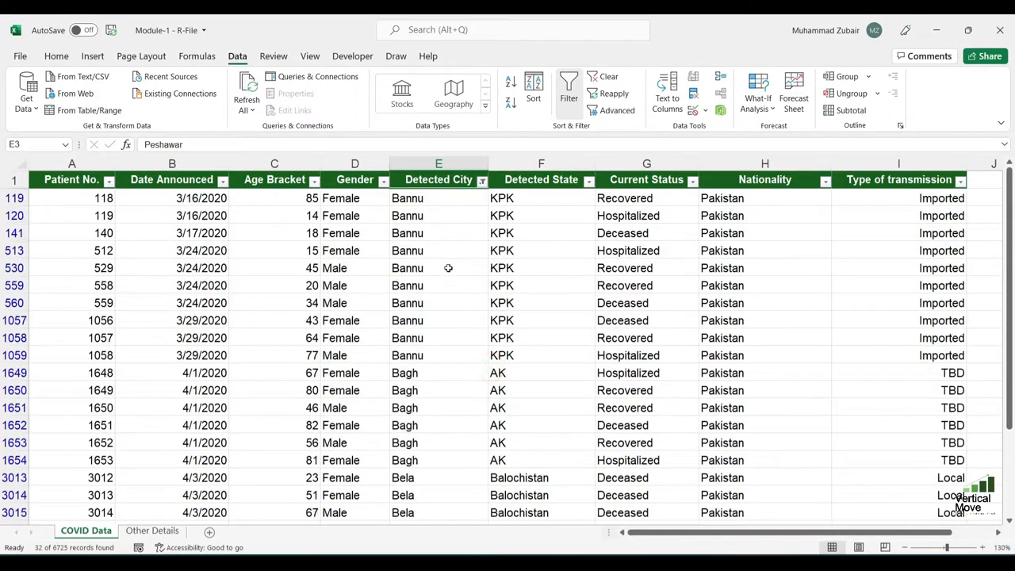
click(444, 252)
scroll(460, 381, down, 7)
scroll(463, 396, up, 8)
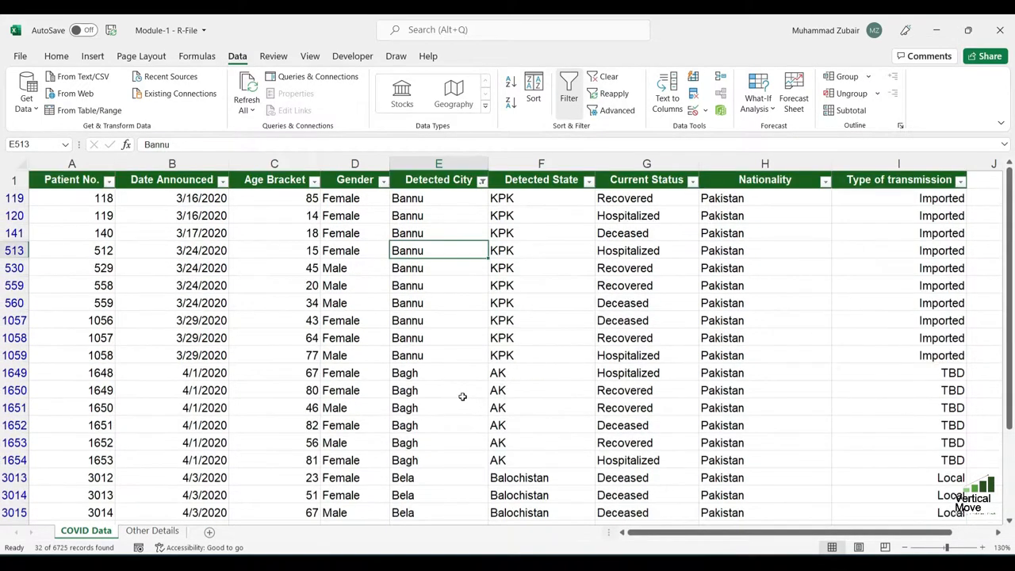
- Review the text filter conditions for Detected City and search its filter values for "ab"
click(438, 233)
click(482, 181)
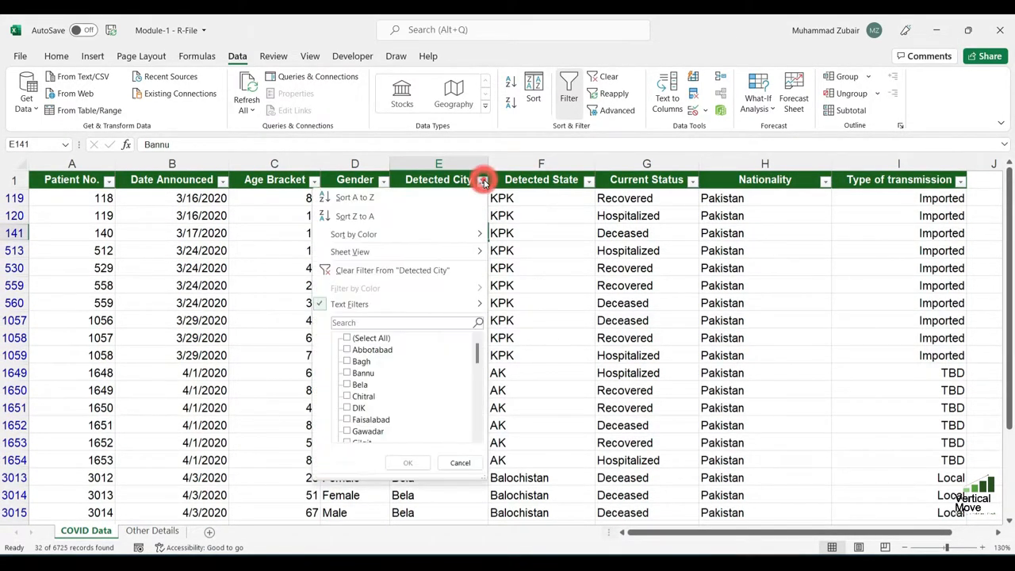
mouse_move(468, 303)
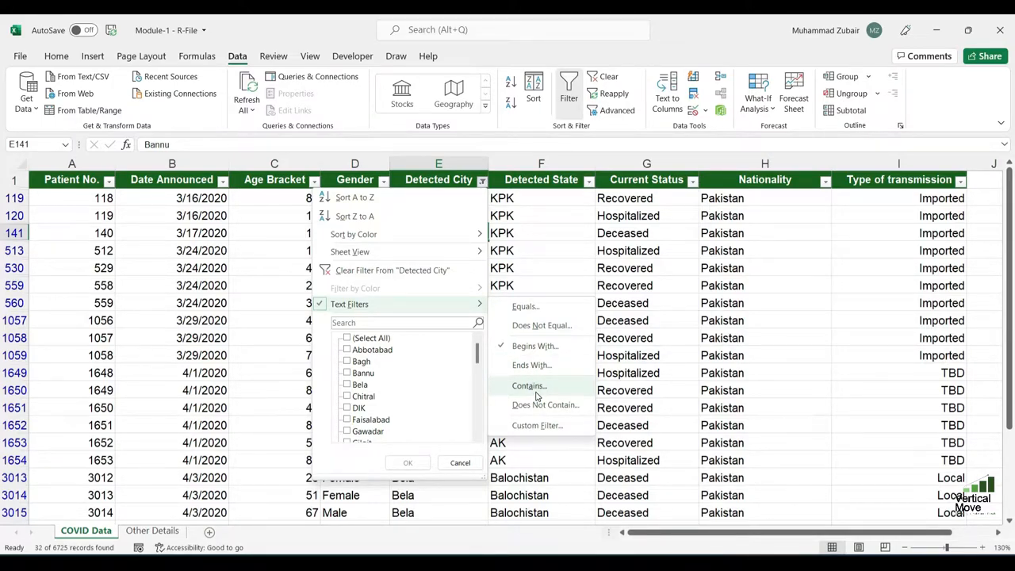
click(357, 325)
text(ab)
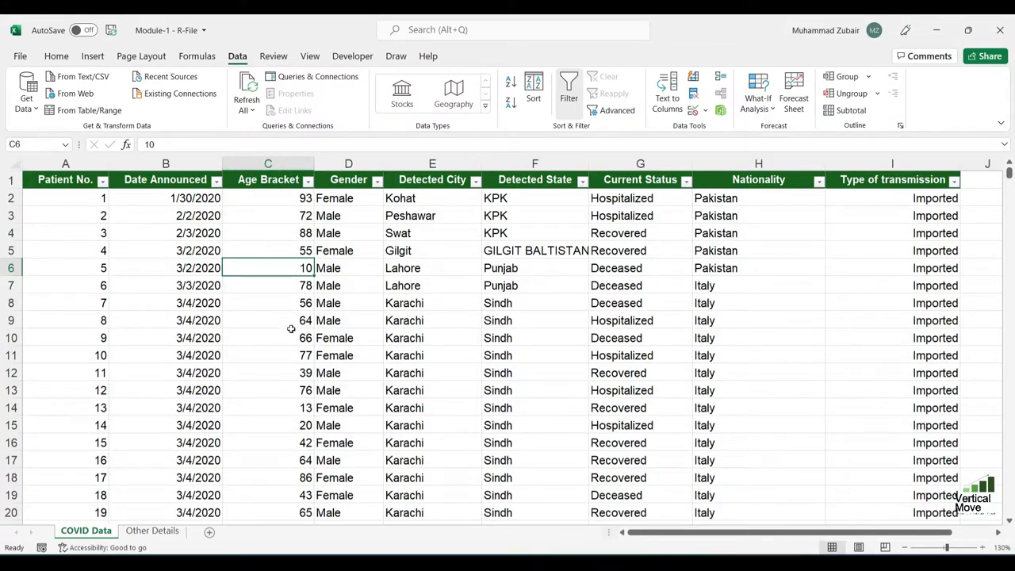
- Search the Age Bracket filter values for 95, and clear the search
click(308, 181)
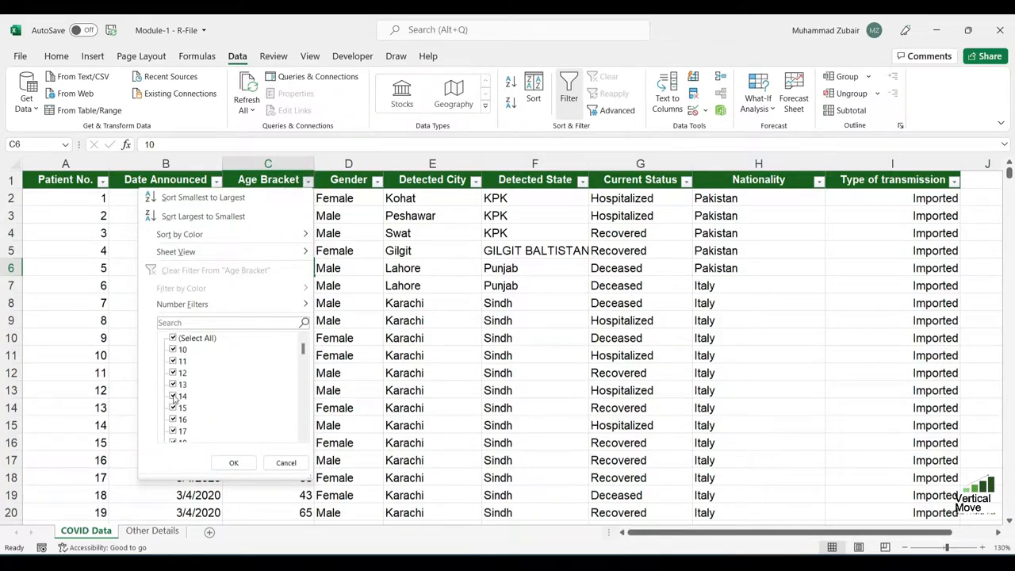
click(169, 322)
text(95)
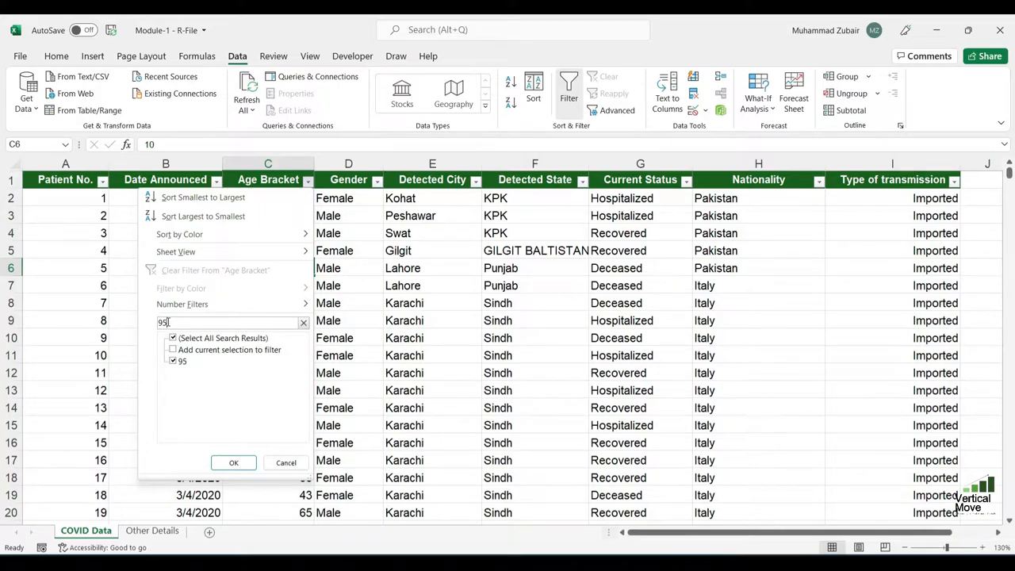
key(BackSpace)
key(BackSpace)
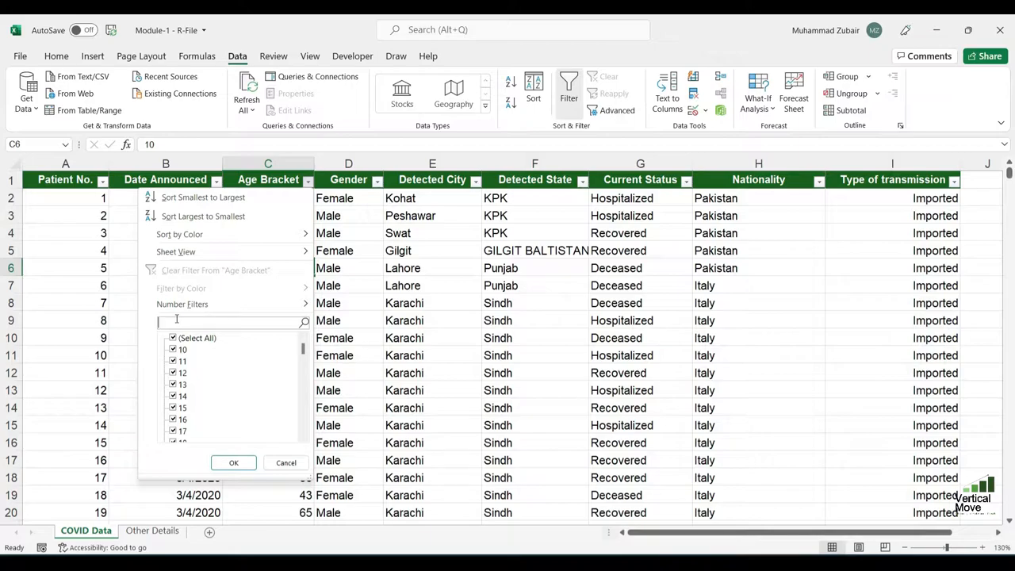
mouse_move(194, 305)
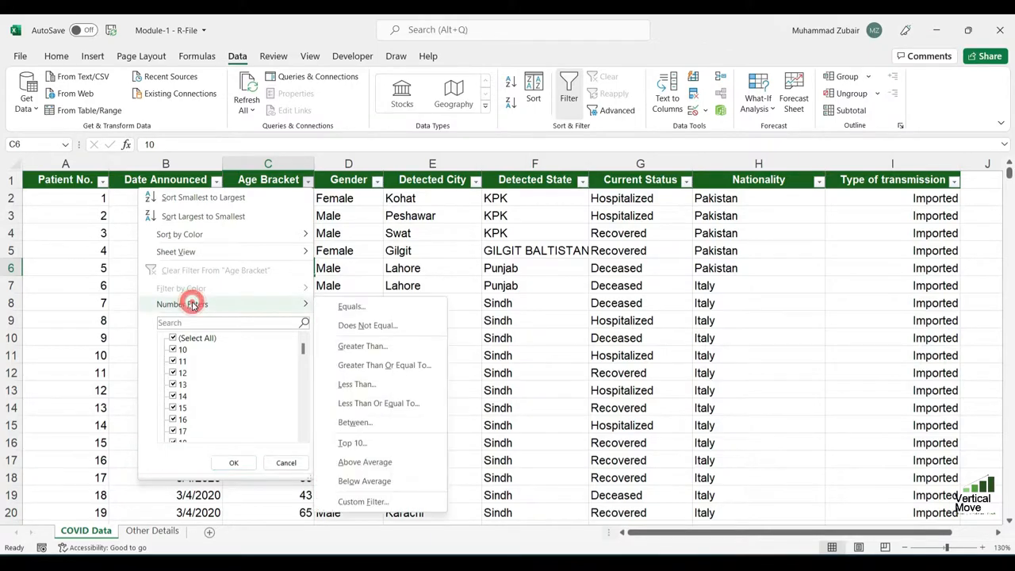
click(350, 307)
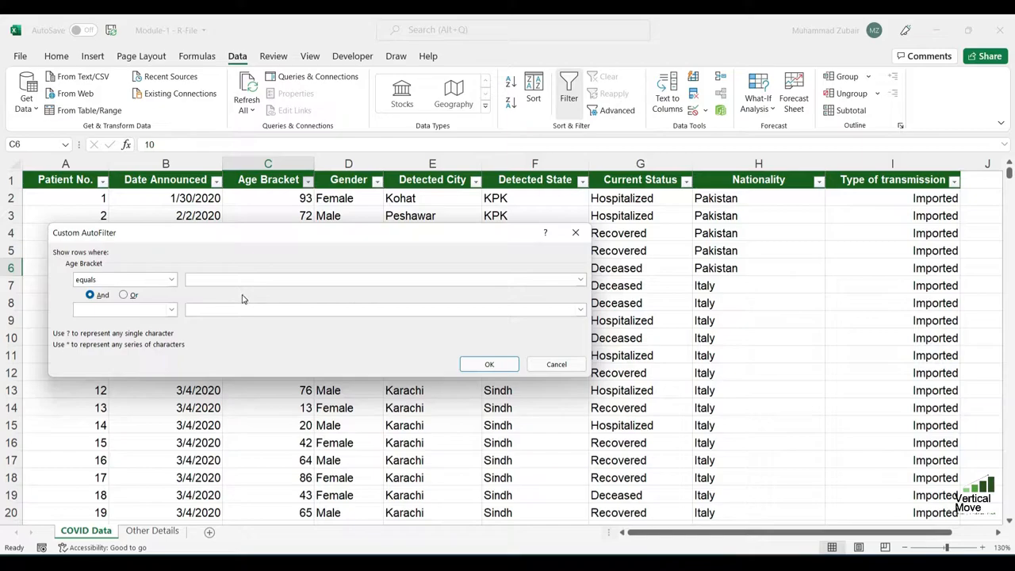
click(565, 364)
- Apply a Greater Than number filter of 20 to the Age Bracket column
click(309, 181)
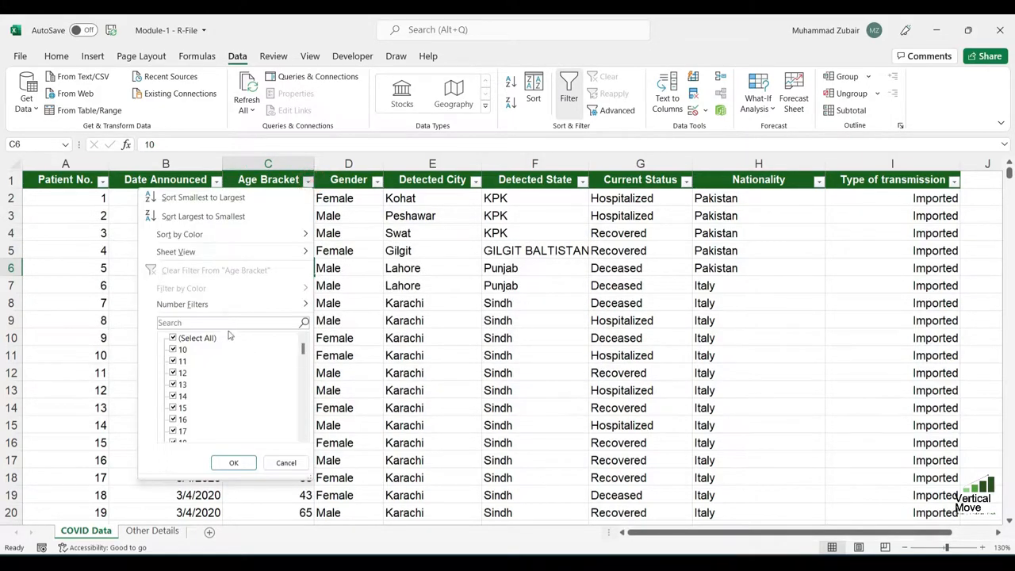
mouse_move(235, 304)
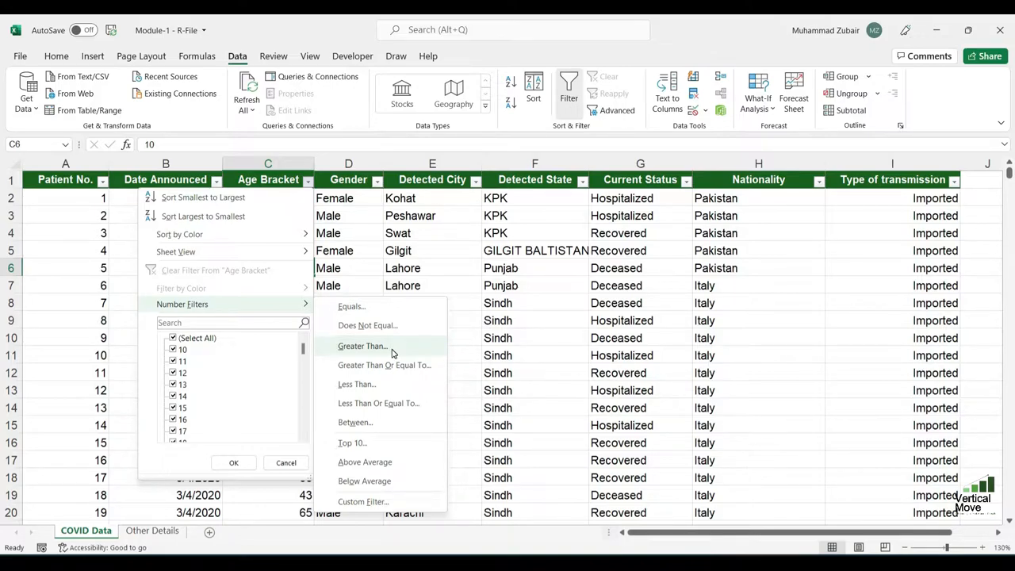
click(392, 351)
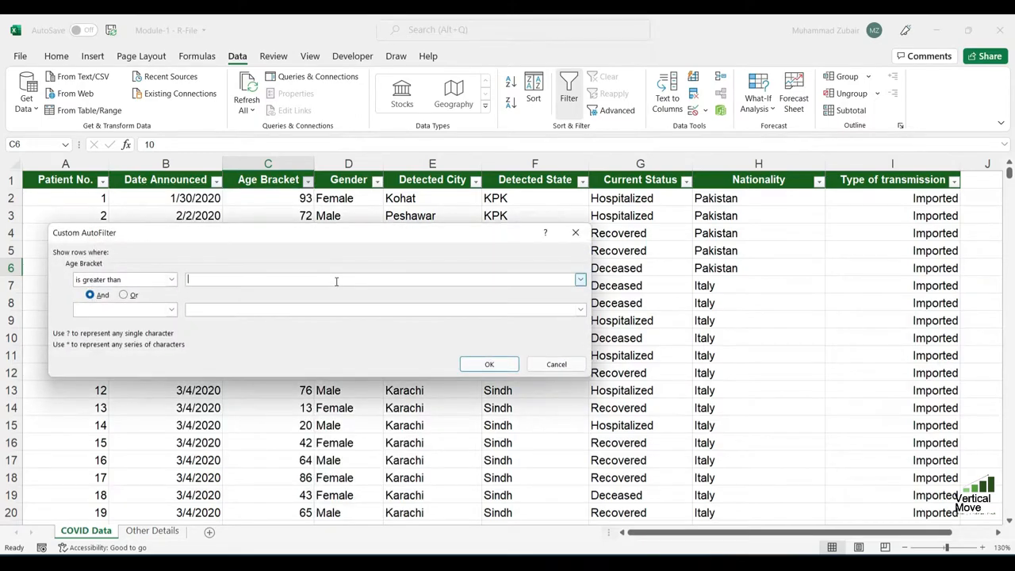
text(20)
key(Return)
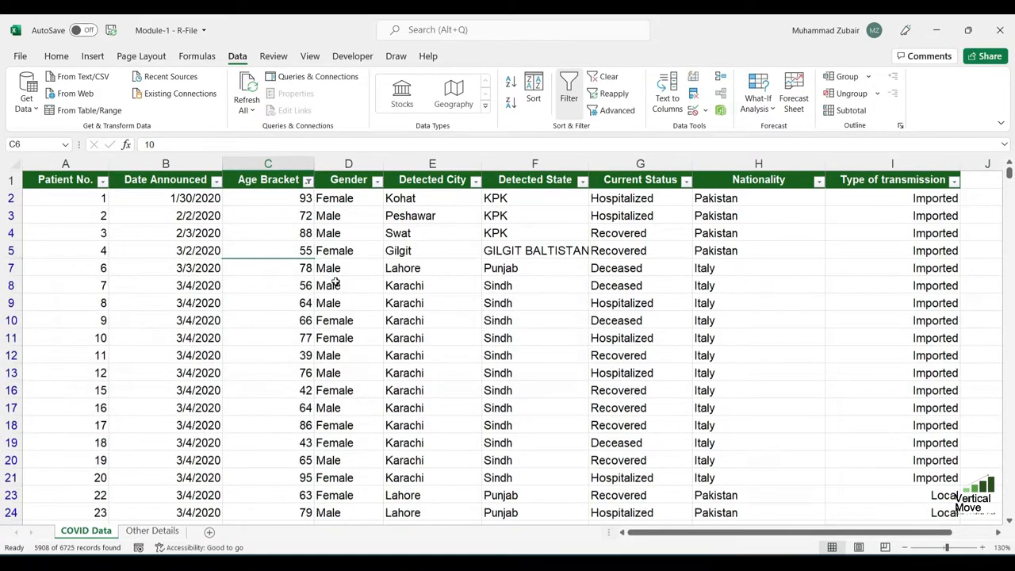
click(289, 232)
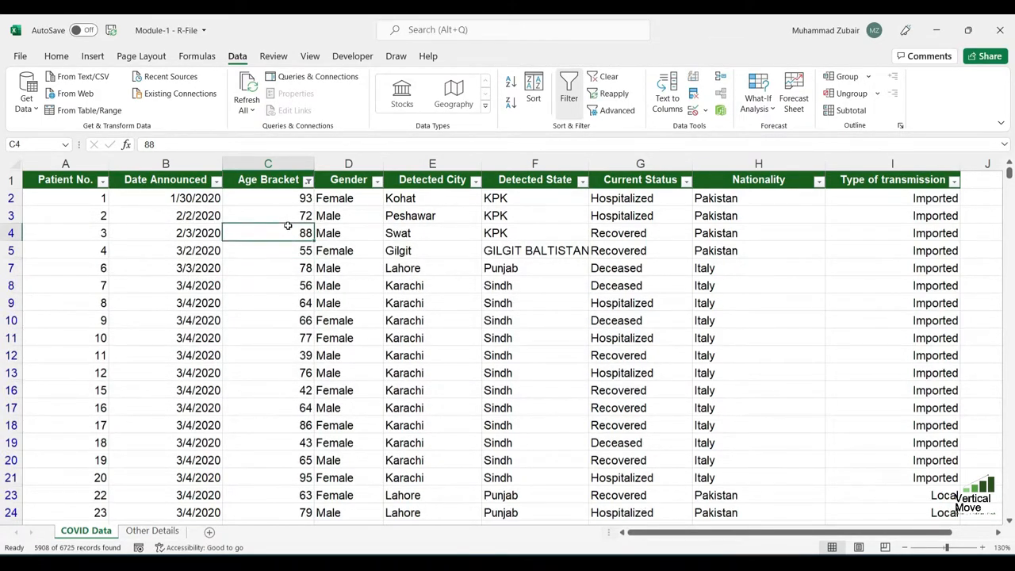
- Remove the Greater Than filter from the Age Bracket column by selecting all of its values
click(307, 181)
mouse_move(301, 304)
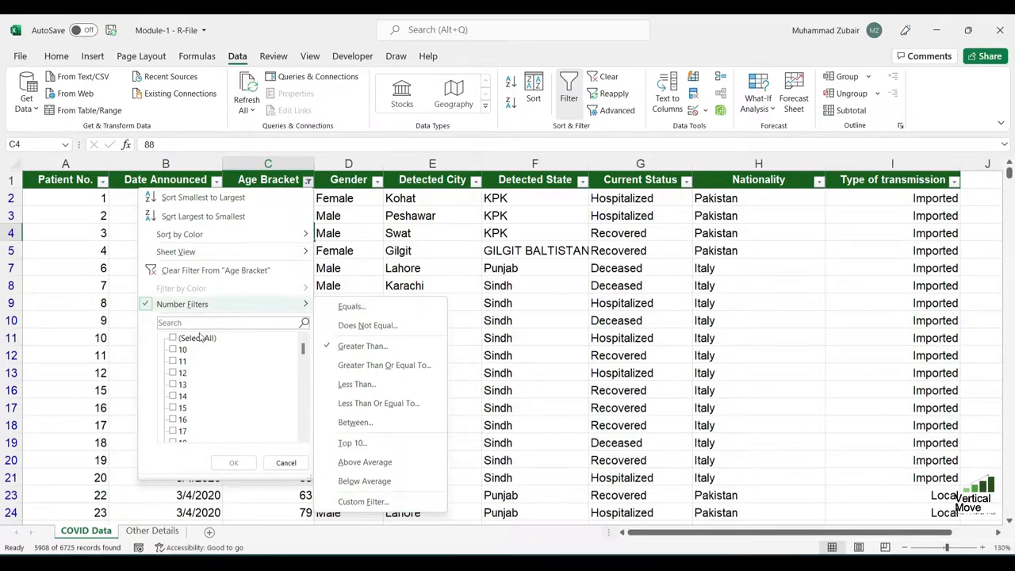
click(173, 338)
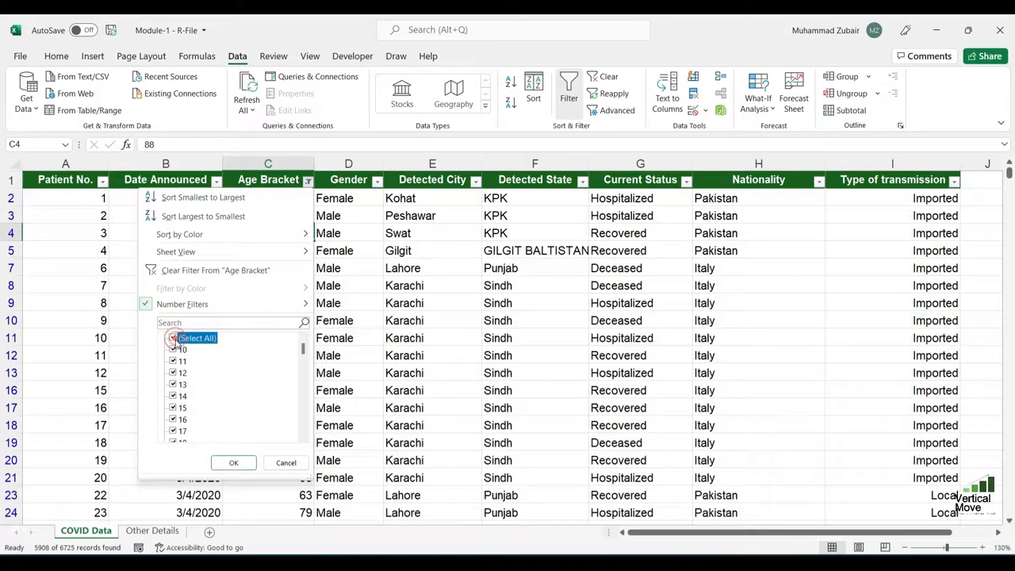
click(235, 462)
- Review the year and month grouping and the date filter conditions available for the Date Announced column
click(196, 206)
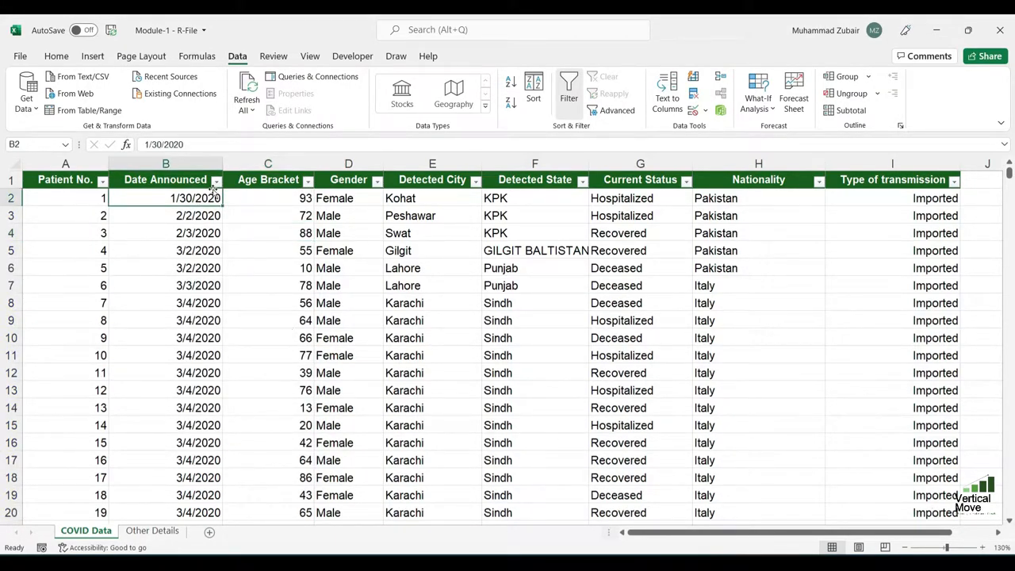
click(216, 182)
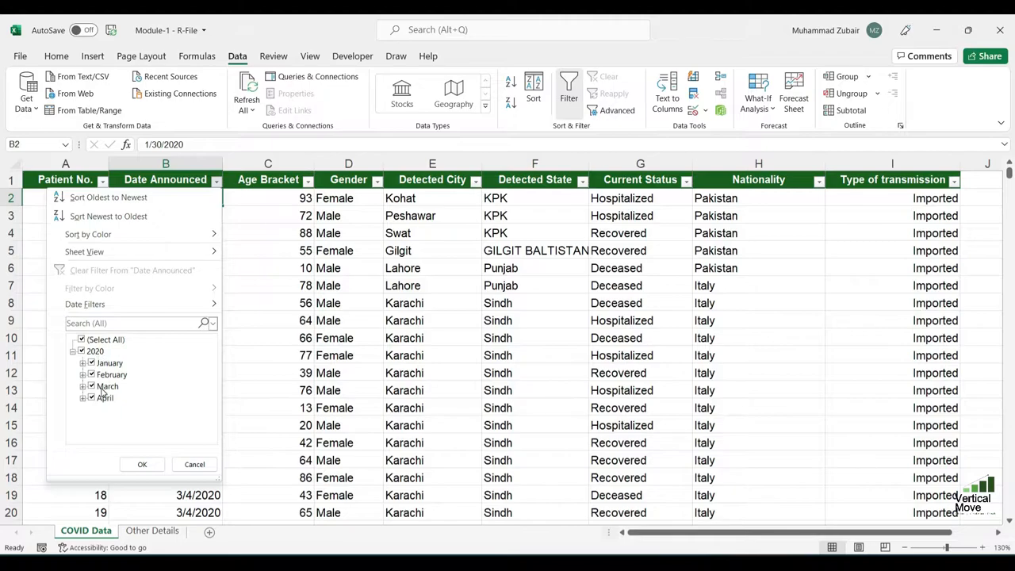
click(133, 307)
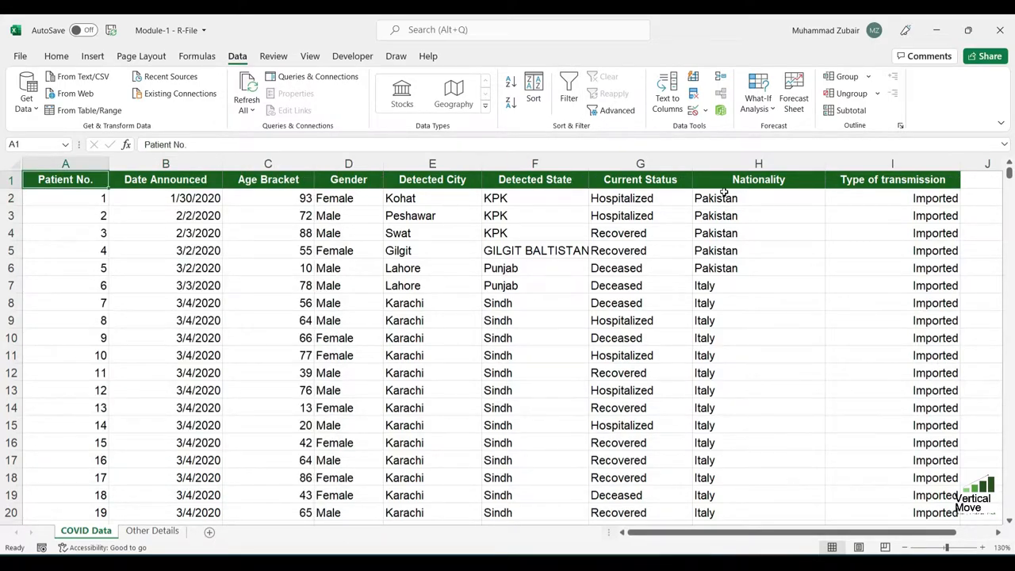
- Select the entire patient table from the Patient No. header and turn on its filters, toggling them off and on once more
key(ctrl+shift+Right)
key(ctrl+shift+Down)
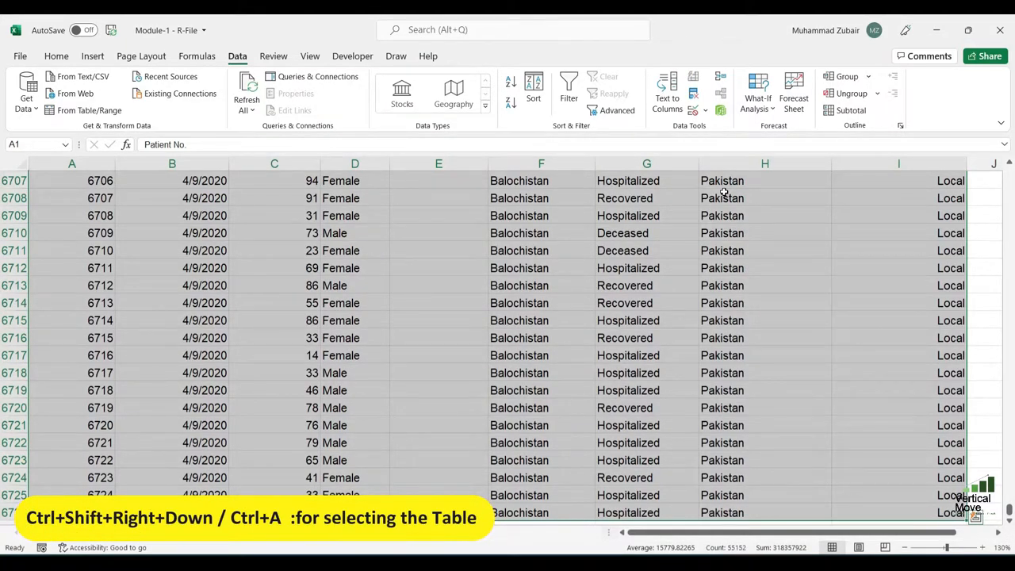
key(ctrl+Home)
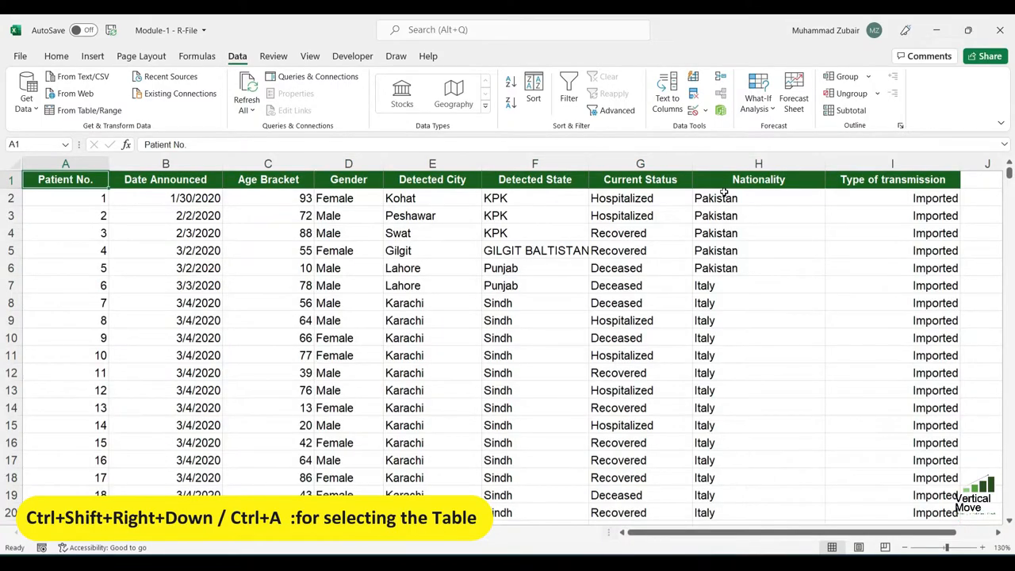
key(ctrl+shift+Right)
key(ctrl+shift+Down)
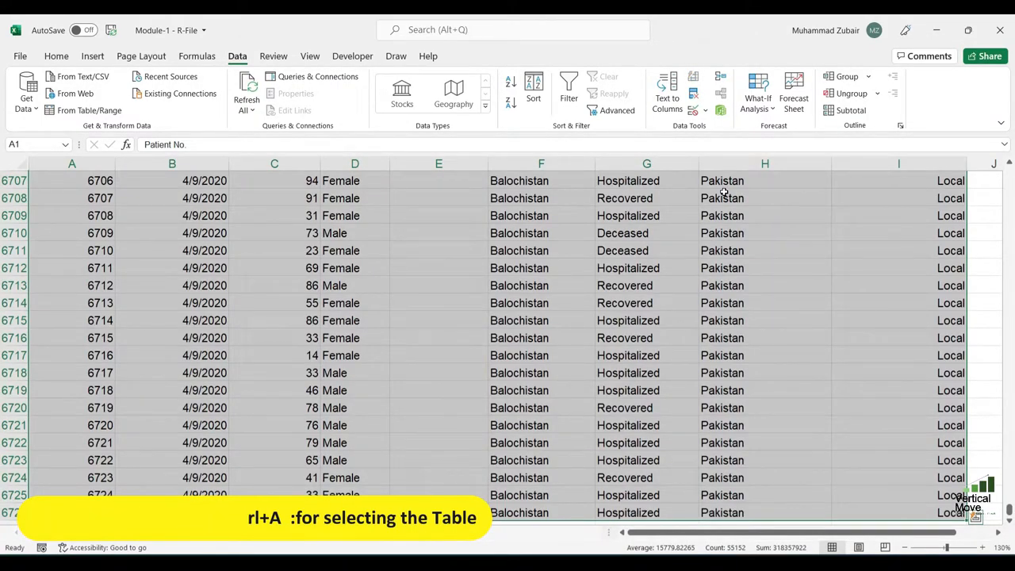
key(ctrl+shift+l)
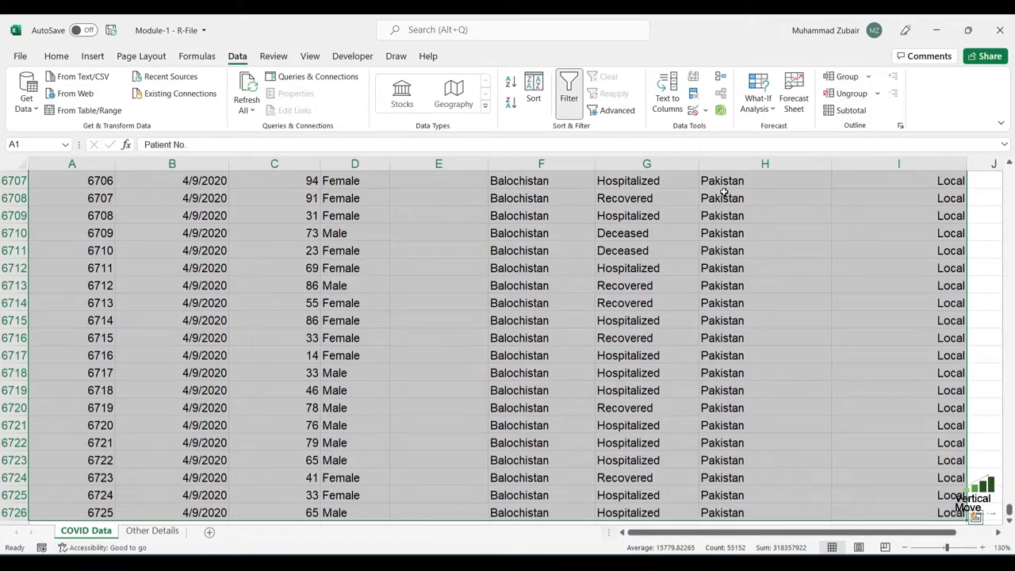
key(Down)
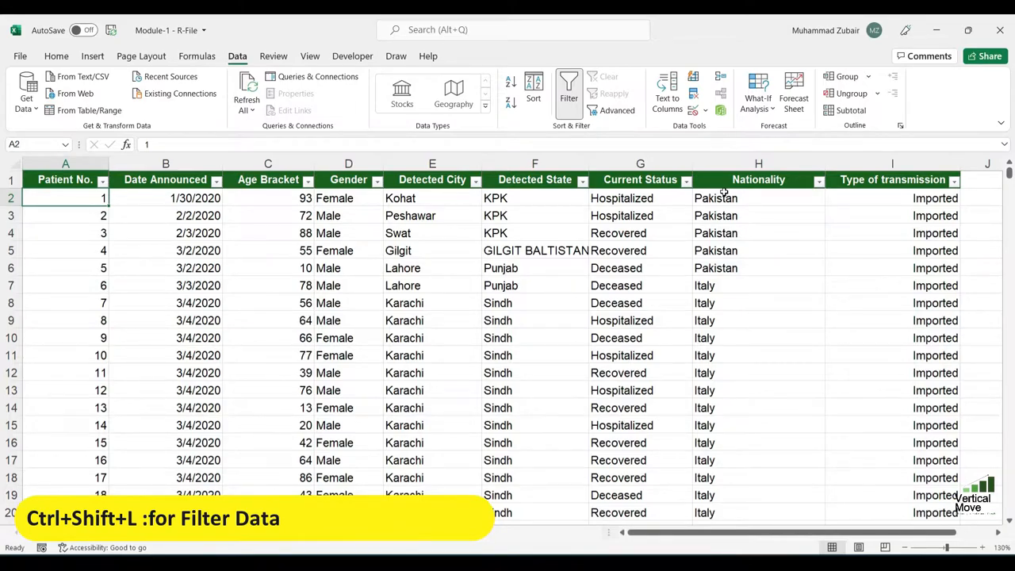
key(ctrl+shift+l)
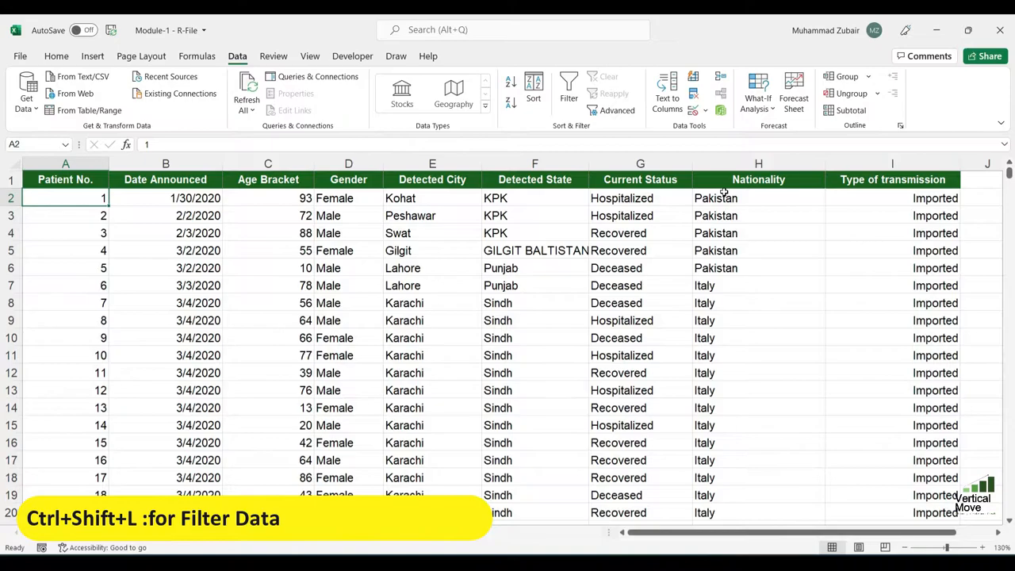
key(ctrl+shift+l)
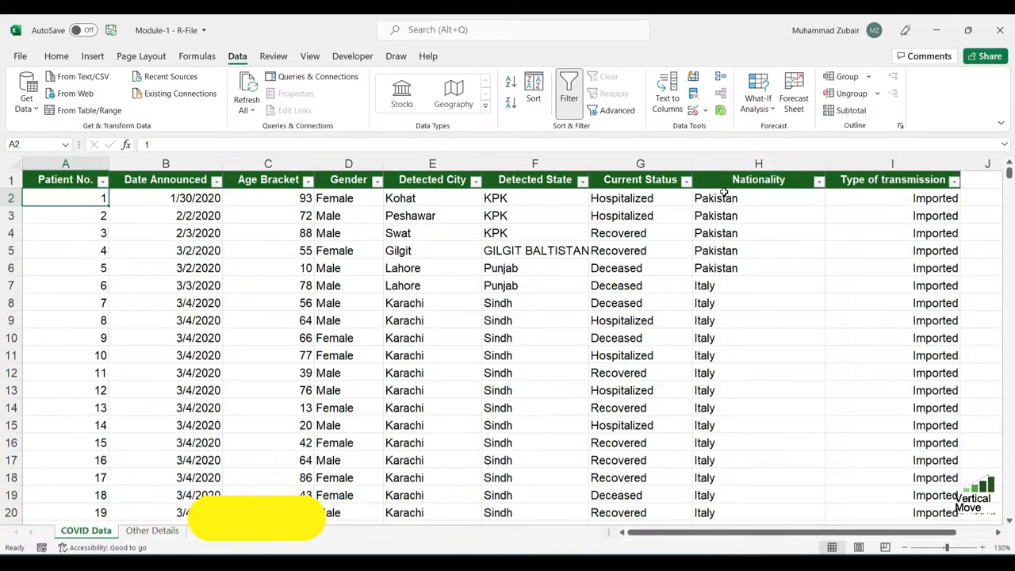
- Filter the Gender column to show only Female patients
key(Right)
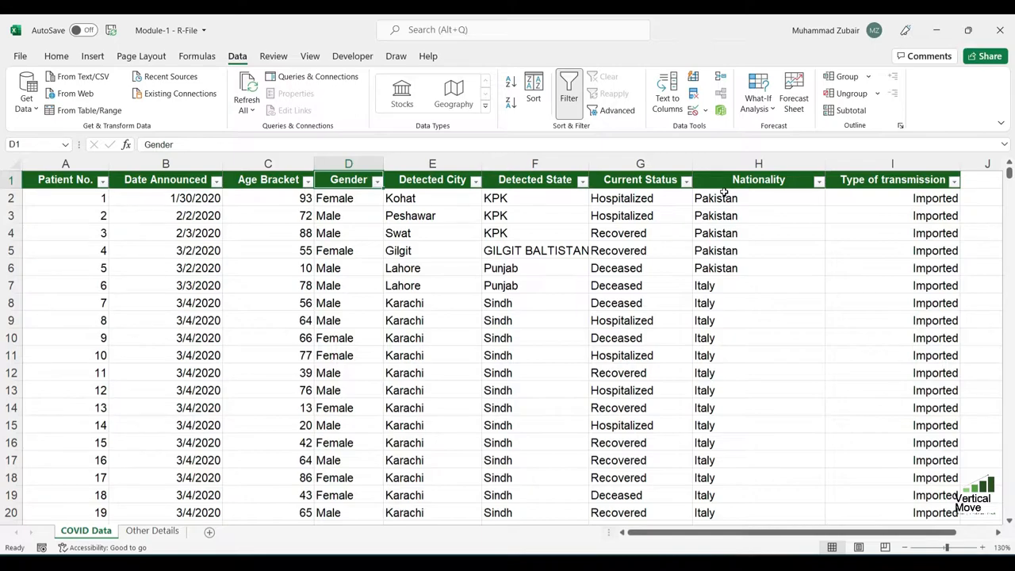
key(alt+Down)
key(Down)
key(Down)
key(Down)
key(Down)
key(Down)
key(Down)
key(Down)
key(space)
key(Down)
key(space)
key(Return)
key(Down)
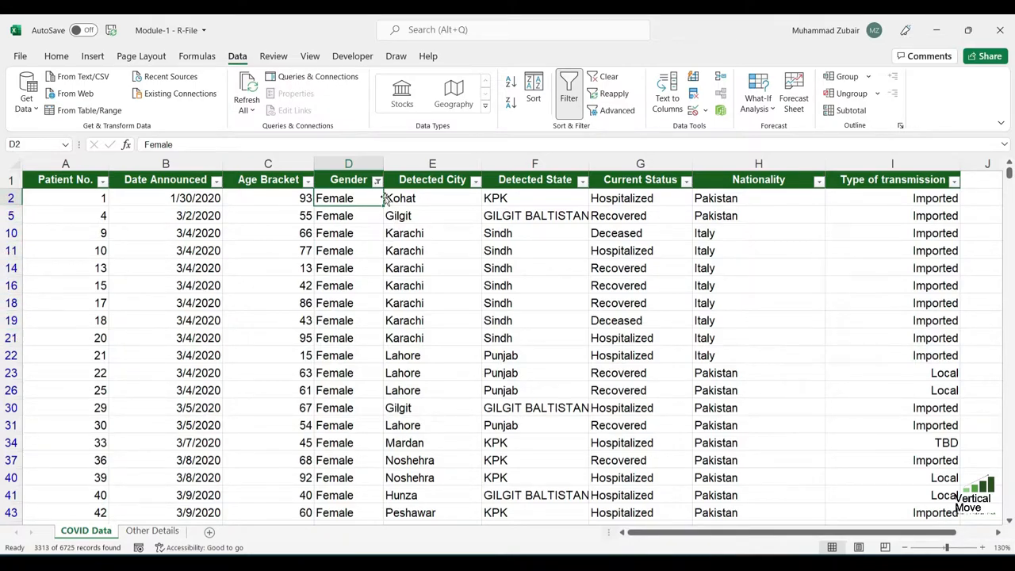
click(920, 198)
key(ctrl+c)
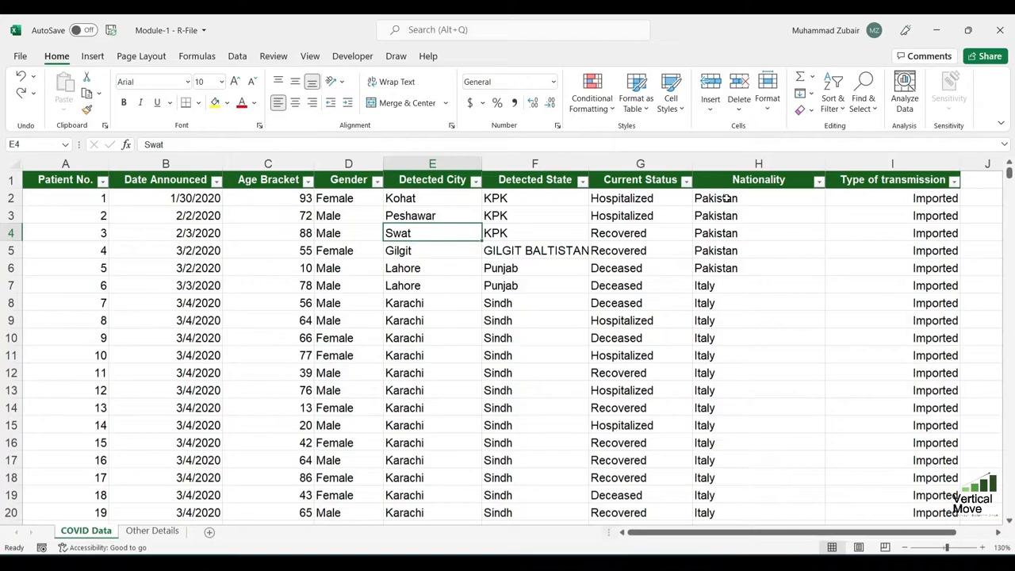
- Remove the filters from the patient table and add them again with the Sort & Filter command
key(ctrl+shift+l)
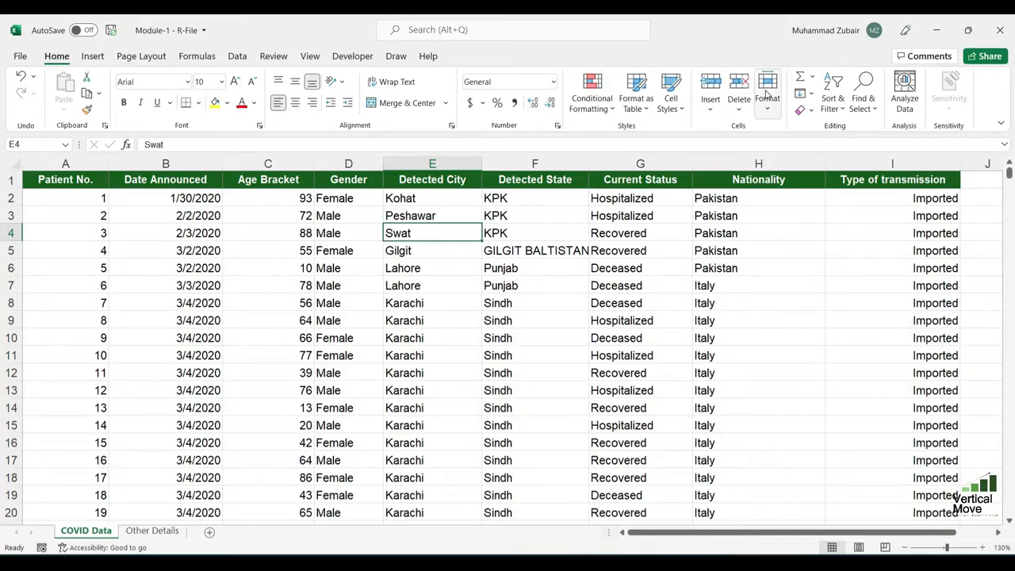
click(835, 94)
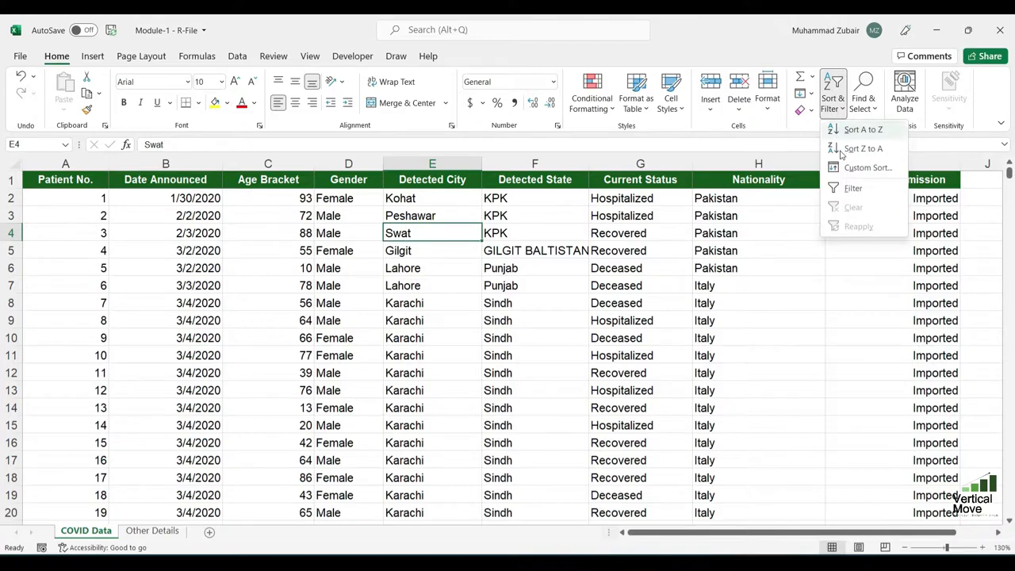
click(853, 189)
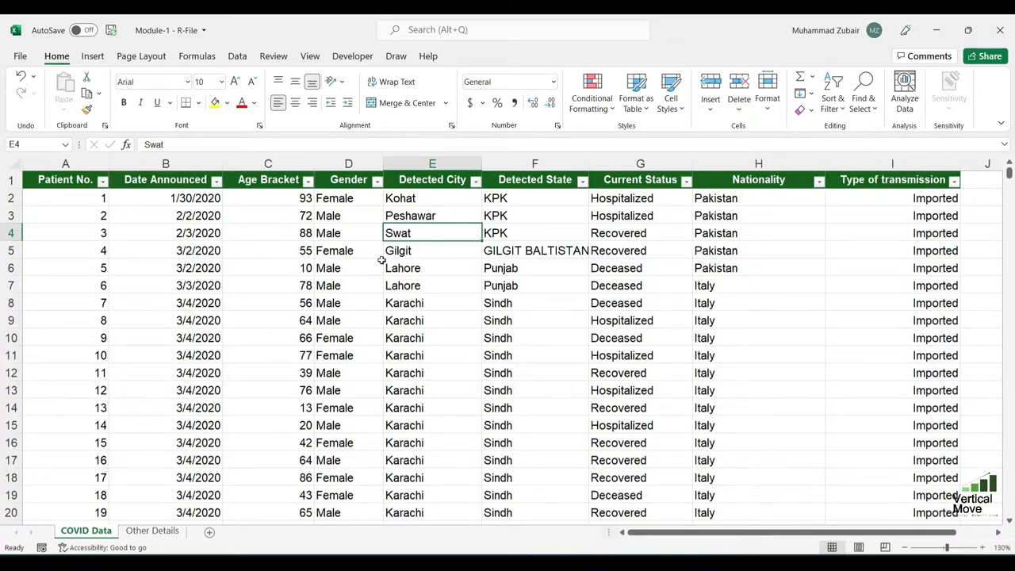
- Review the sort options in the Detected City column's filter list and close it without choosing any
click(452, 198)
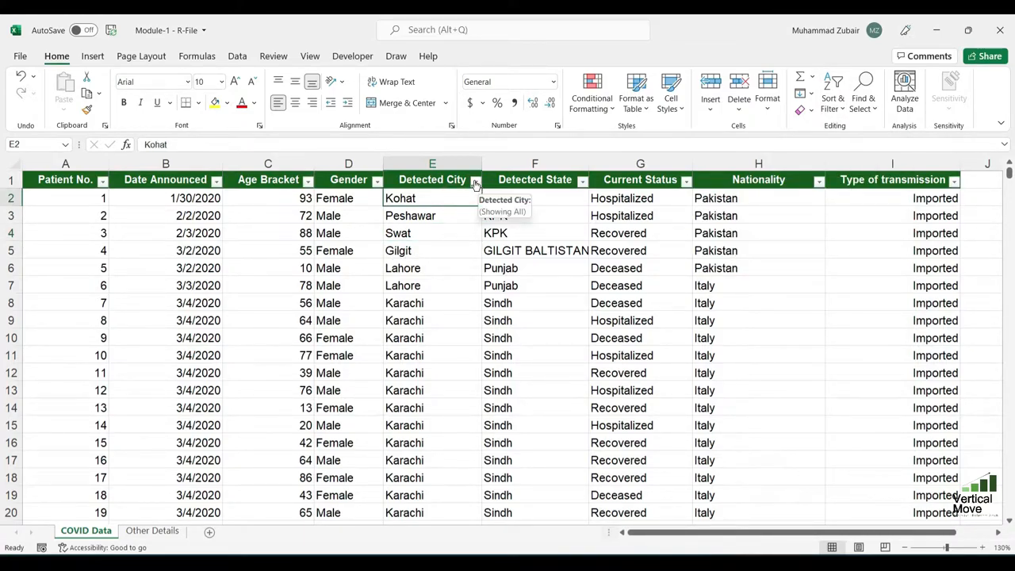
click(475, 182)
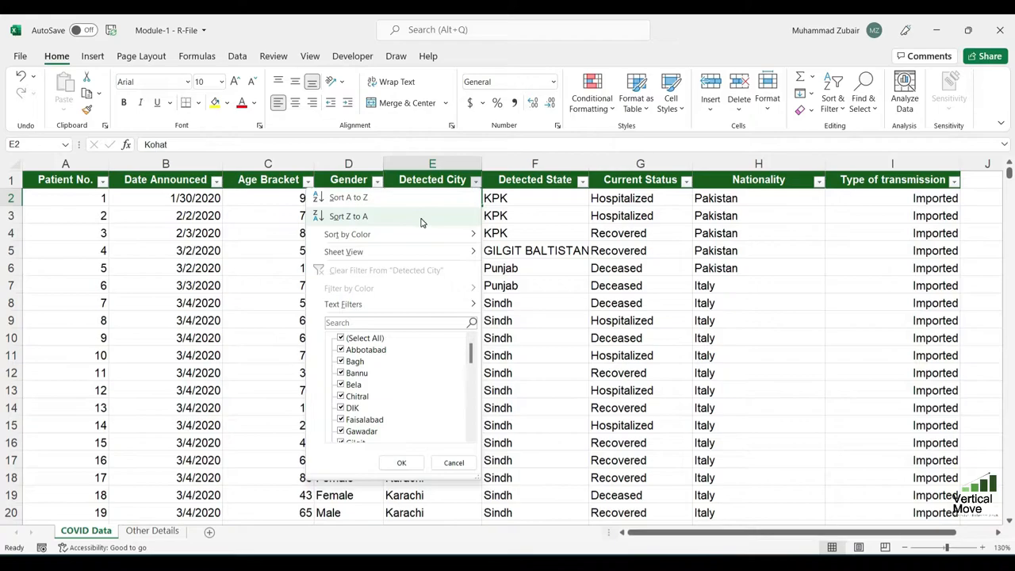
click(514, 215)
click(450, 230)
click(440, 199)
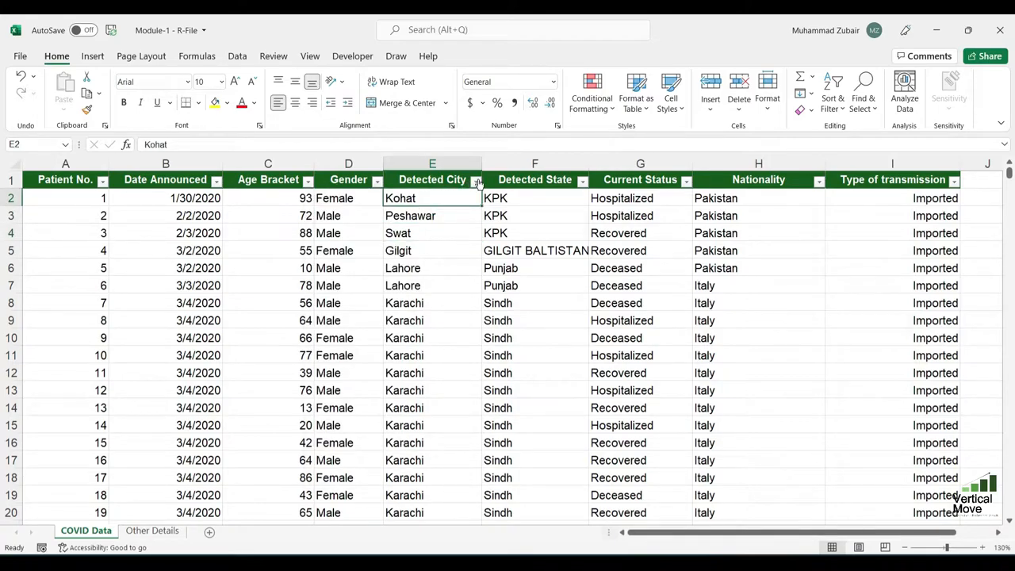
- Sort the patient table by Detected City from A to Z and look through the reordered rows
click(475, 182)
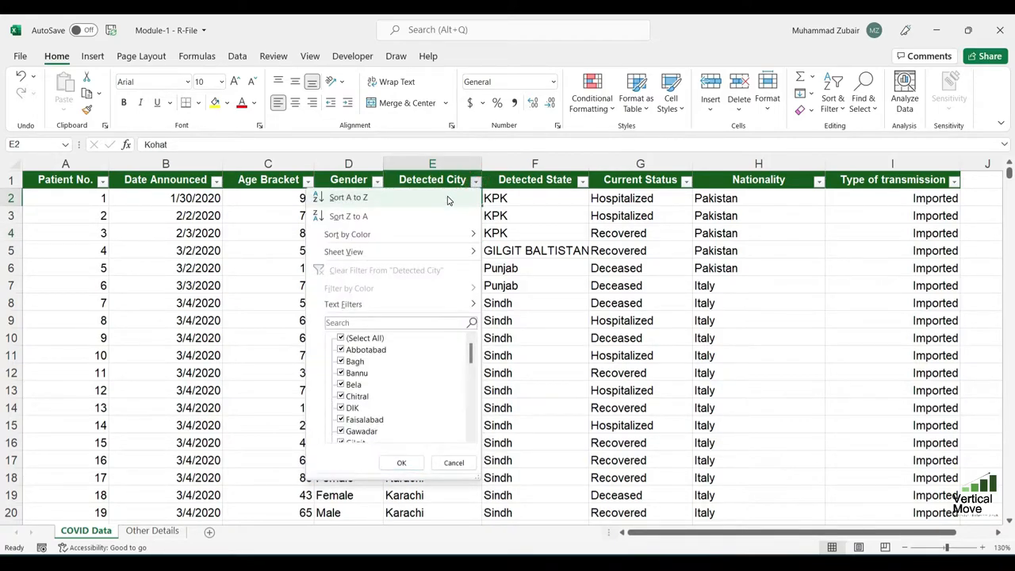
click(447, 198)
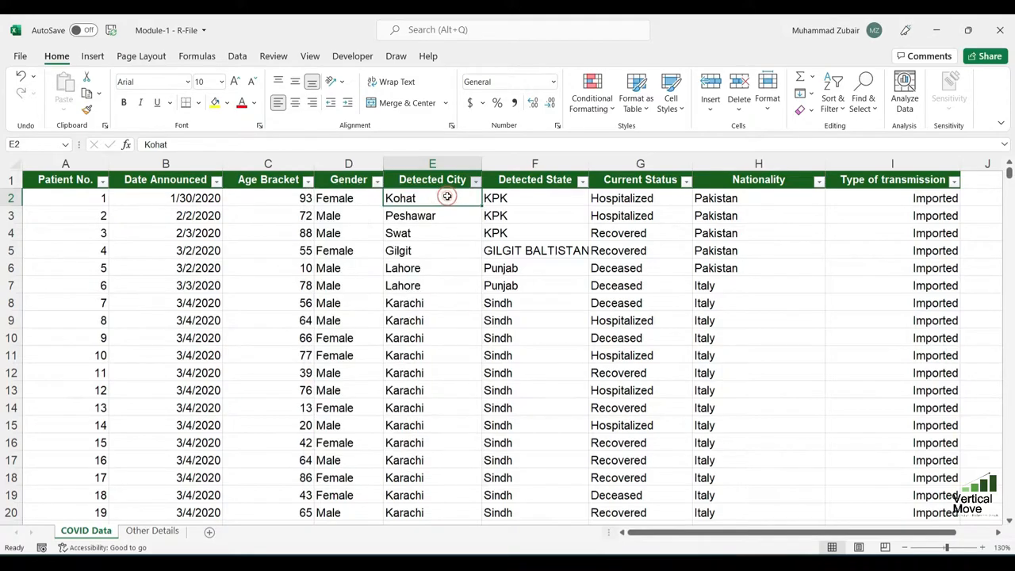
click(446, 249)
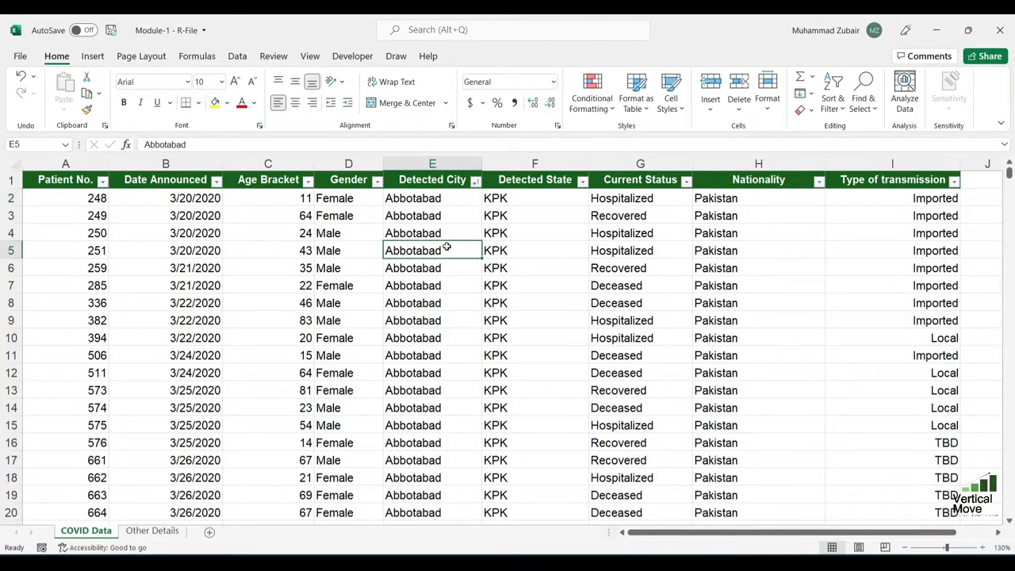
scroll(446, 246, down, 20)
scroll(446, 246, down, 20)
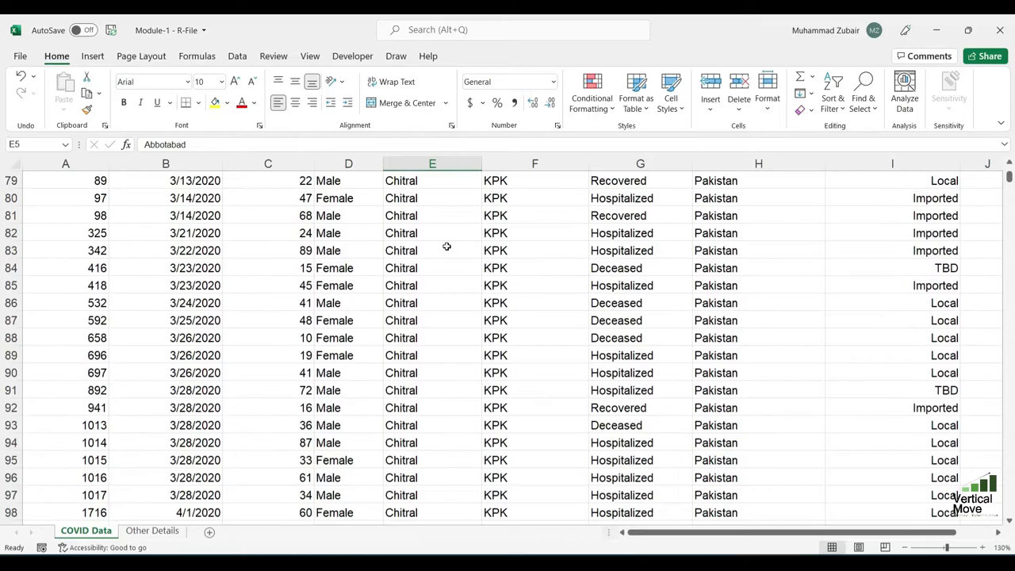
scroll(447, 247, down, 20)
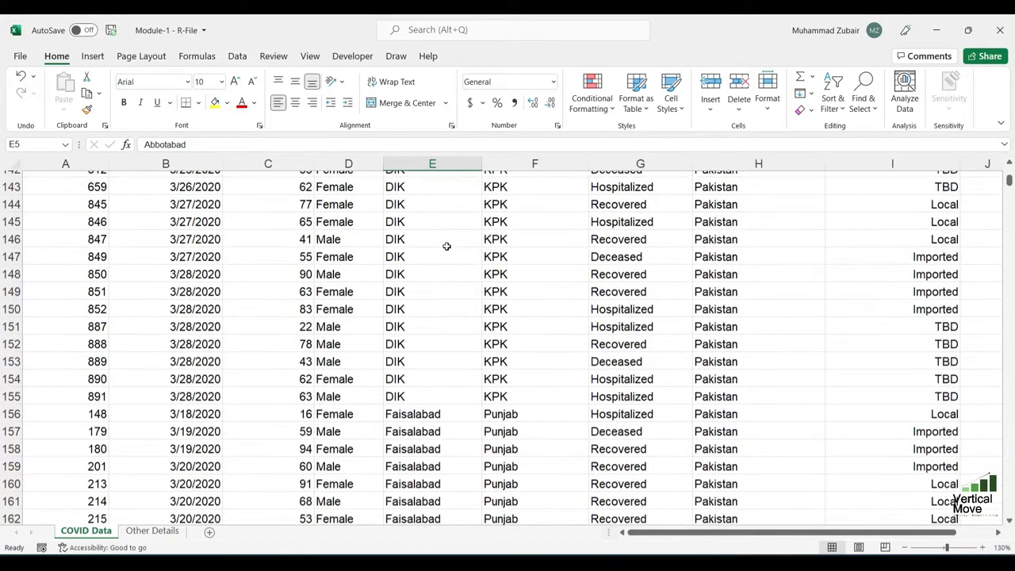
key(ctrl+Up)
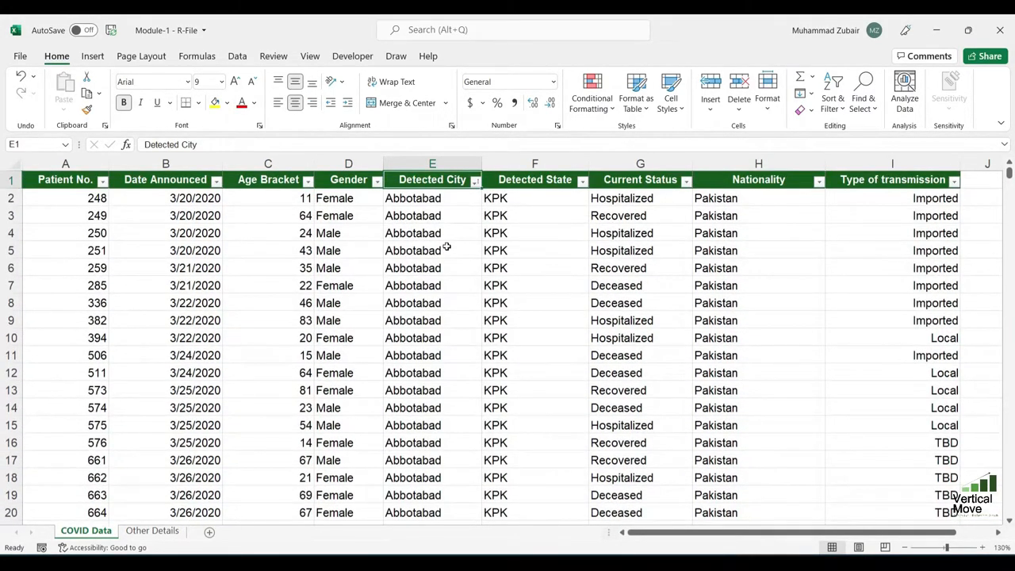
- Sort the patient table by Detected City from Z to A and look down through the city names
click(448, 213)
click(475, 182)
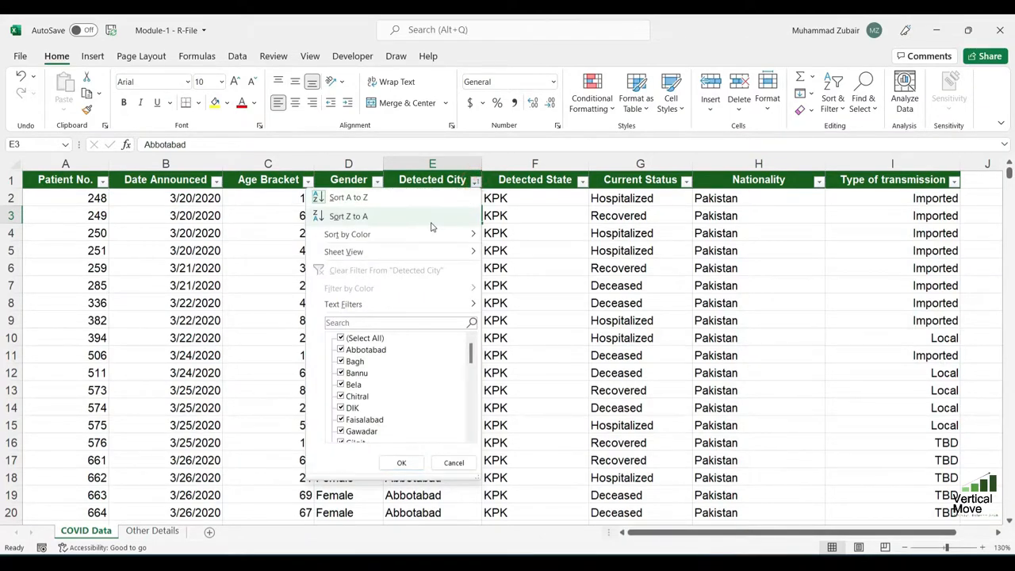
click(432, 222)
click(450, 196)
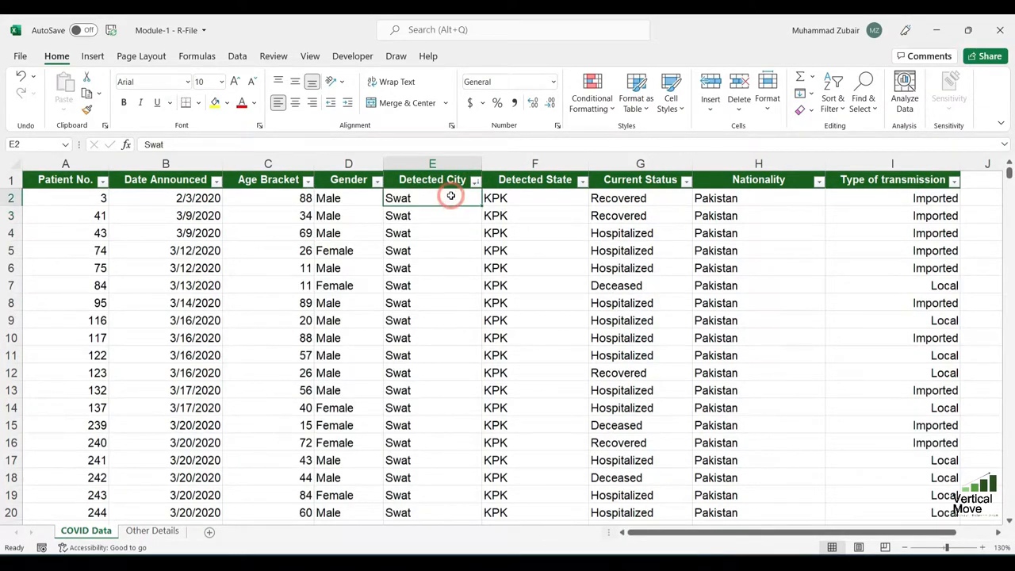
key(Down)
key(Down)
key(Down)
key(Down)
key(Down)
key(Down)
key(Down)
key(Down)
key(Down)
key(Down)
key(Down)
key(Down)
key(Down)
key(Down)
key(Down)
key(Down)
key(Down)
key(Down)
key(Down)
key(Down)
key(Down)
key(Down)
key(Down)
key(Down)
key(Down)
key(Down)
key(Down)
key(Down)
key(Down)
key(Down)
key(Down)
key(Down)
key(Down)
key(Down)
key(Down)
key(Down)
key(ctrl+Up)
- Undo the Detected City sorting to restore the table's original row order
key(alt+Down)
key(Escape)
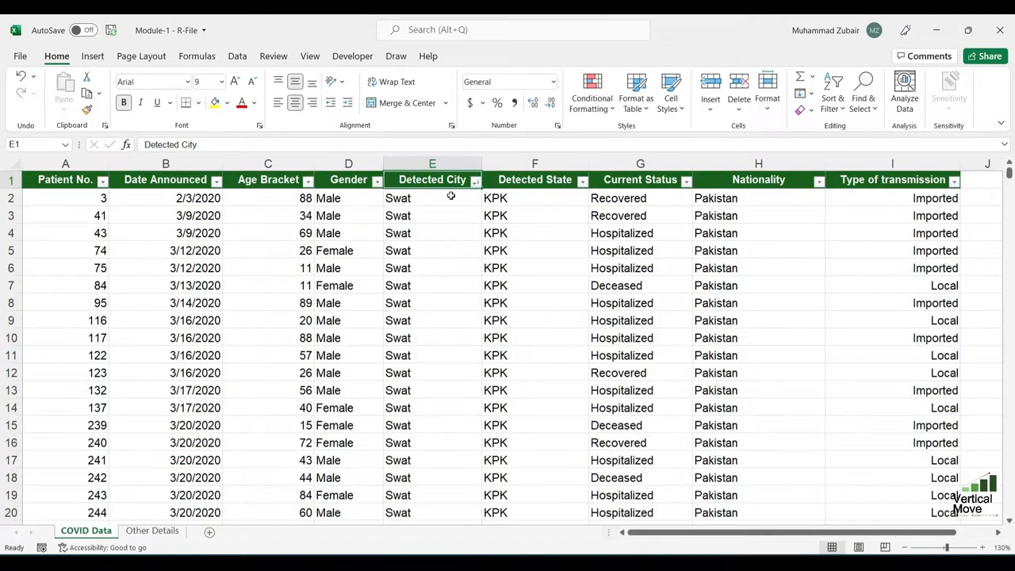
key(ctrl+z)
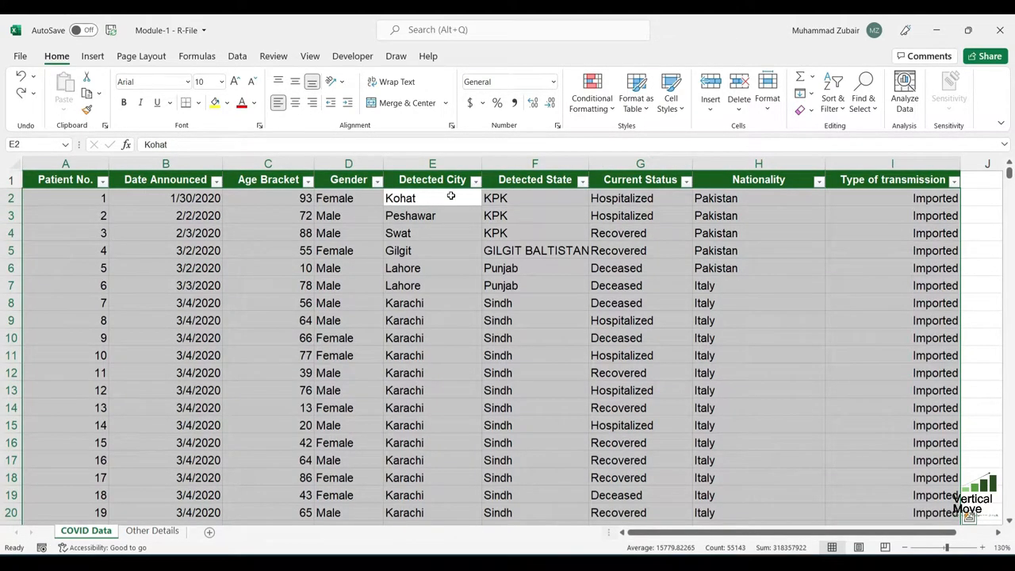
- Sort the table by Age Bracket from smallest to largest and select the first 14 ages in the column
key(Up)
key(Left)
key(Left)
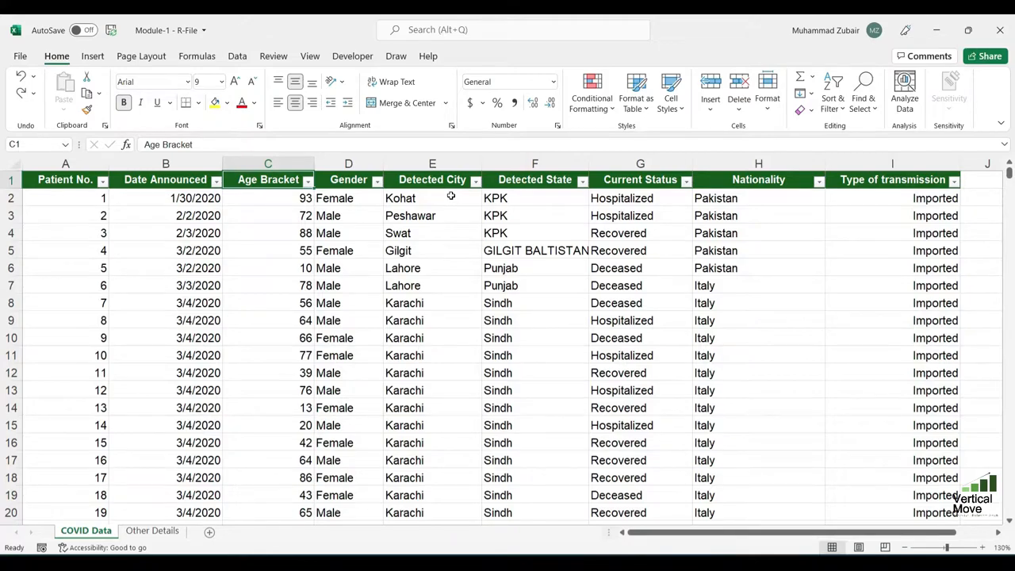
key(alt+Down)
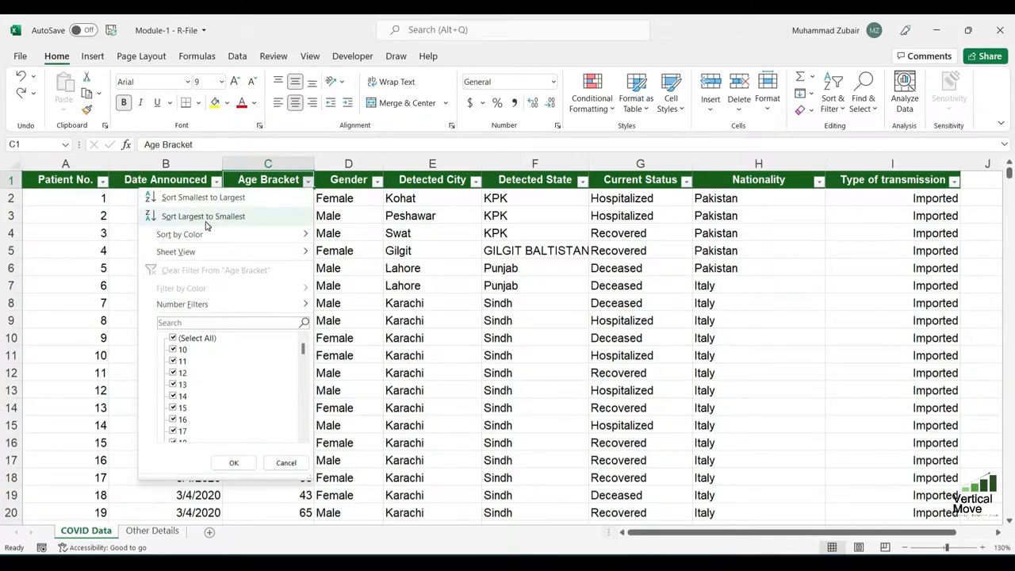
click(222, 199)
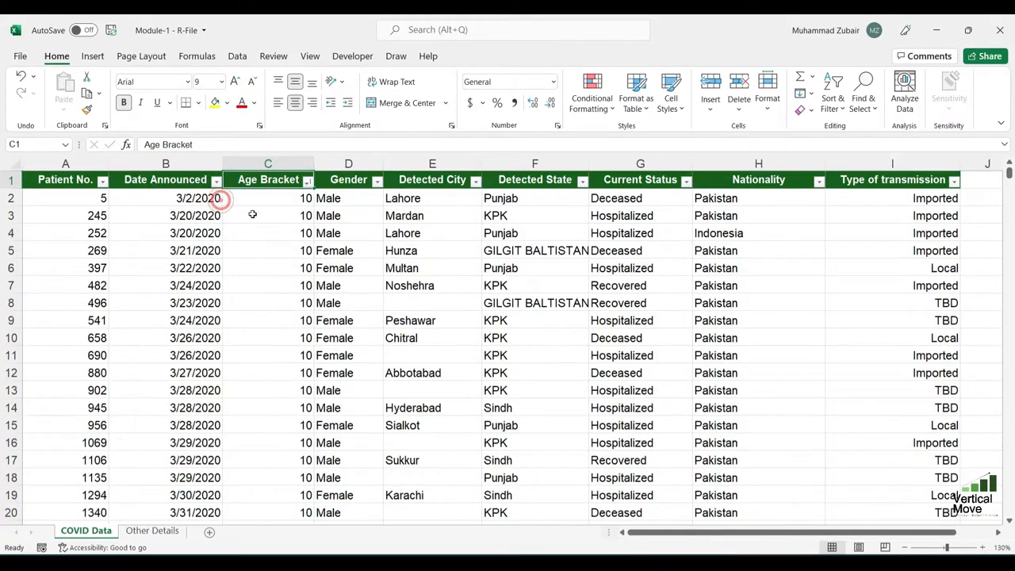
drag(300, 199, 277, 426)
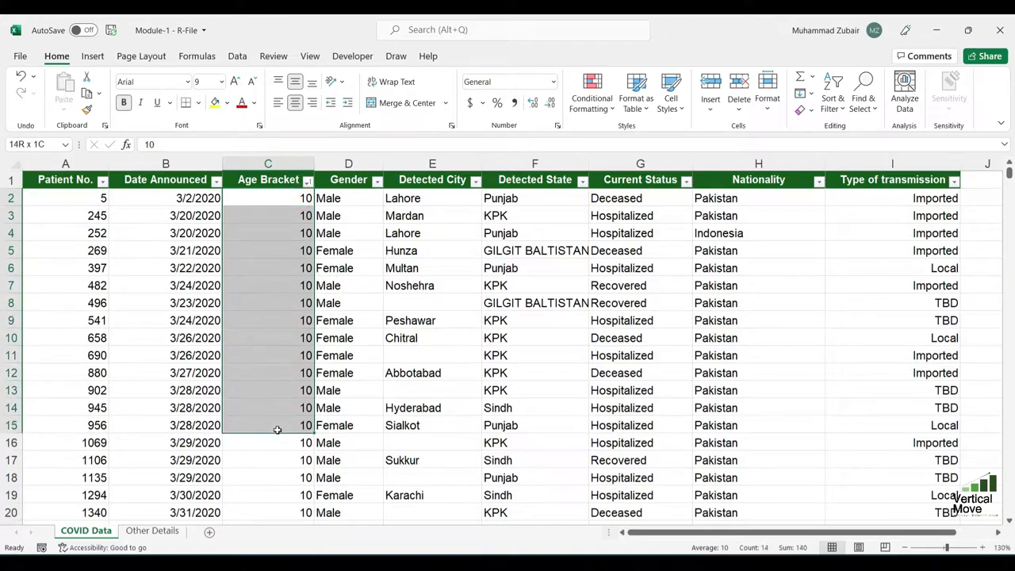
- Check the last age in the Age Bracket column and re-sort the table by Age Bracket from largest to smallest
key(ctrl+Down)
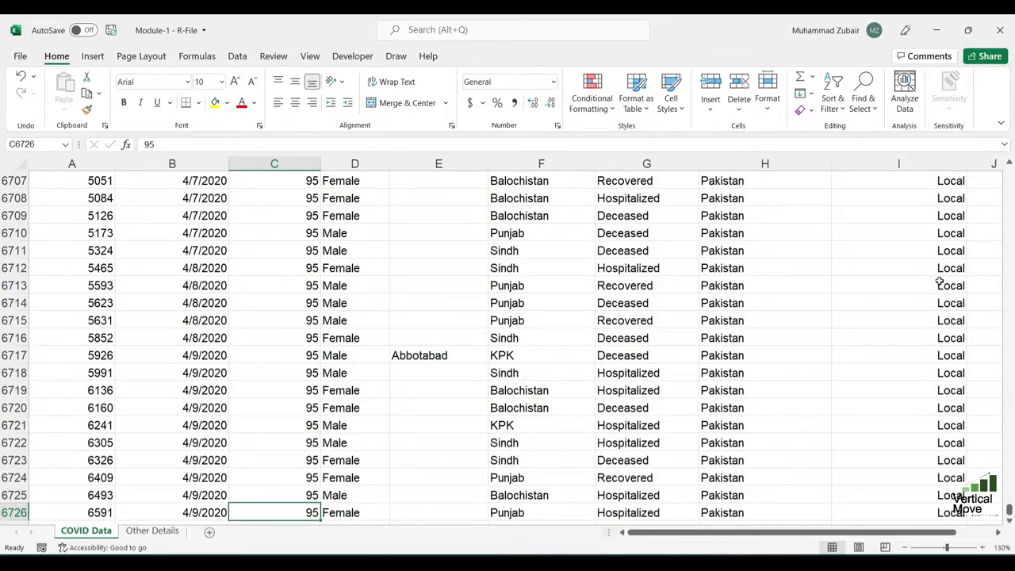
key(ctrl+Up)
key(alt+Down)
key(Down)
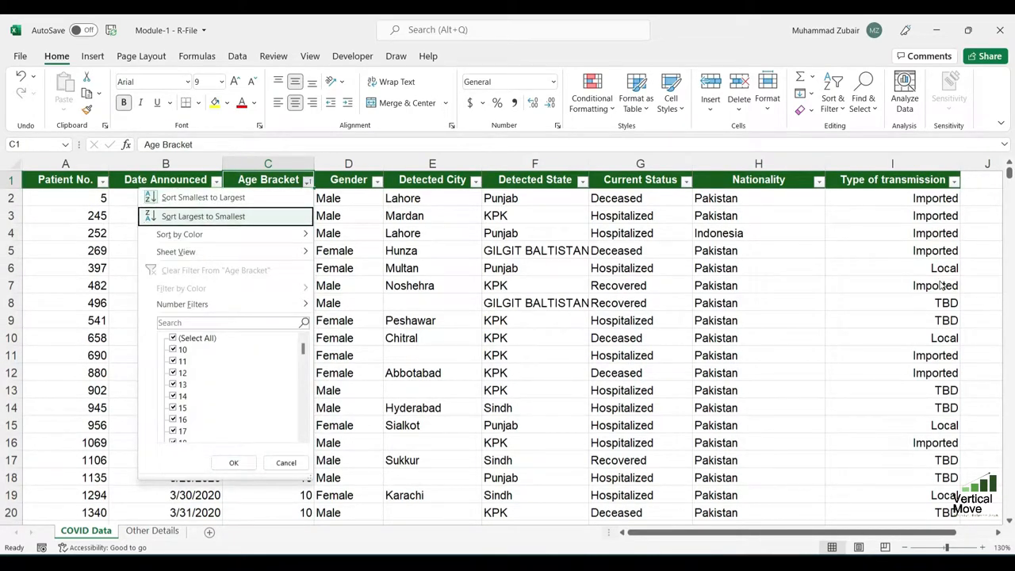
key(Return)
key(Down)
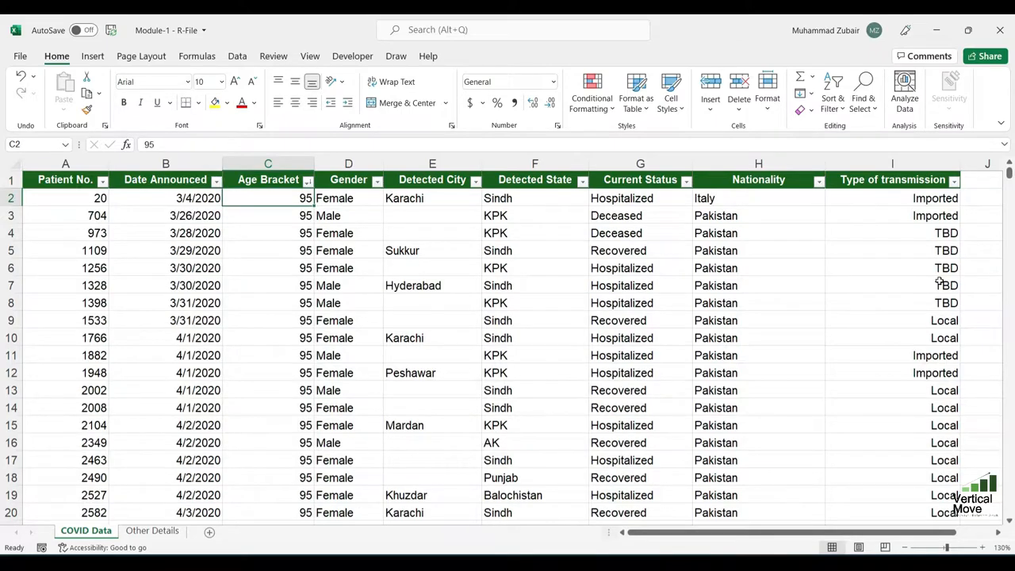
- Look down the first rows of the Age Bracket column and check its last ages before returning to the header
key(Down)
key(Down)
key(Down)
key(Down)
key(Down)
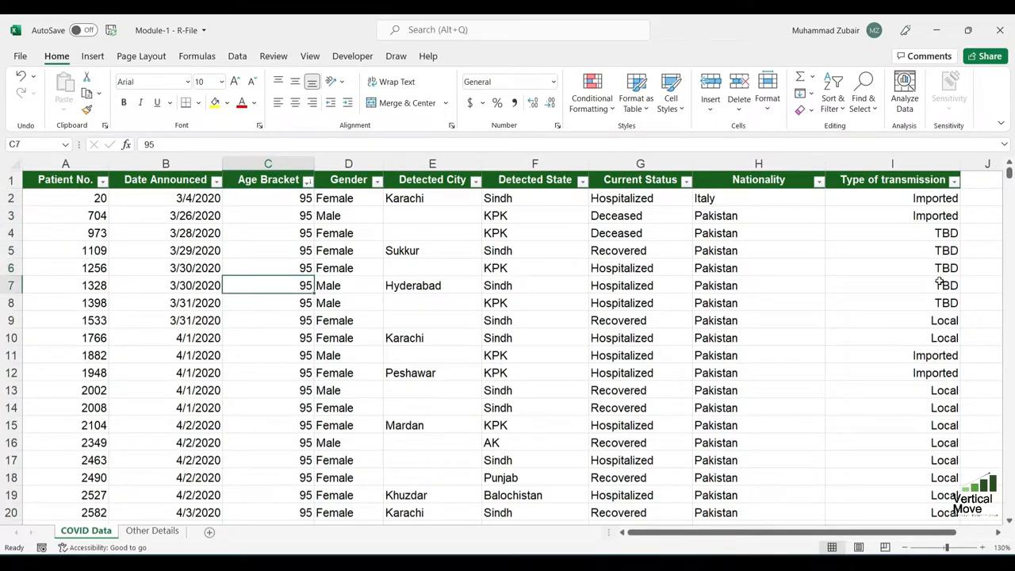
key(ctrl+Down)
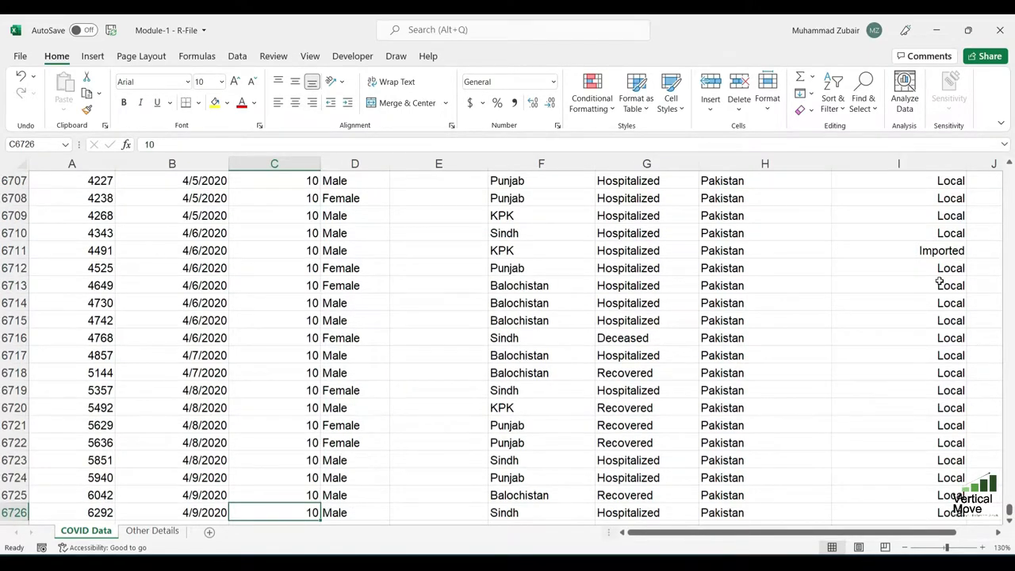
key(ctrl+Up)
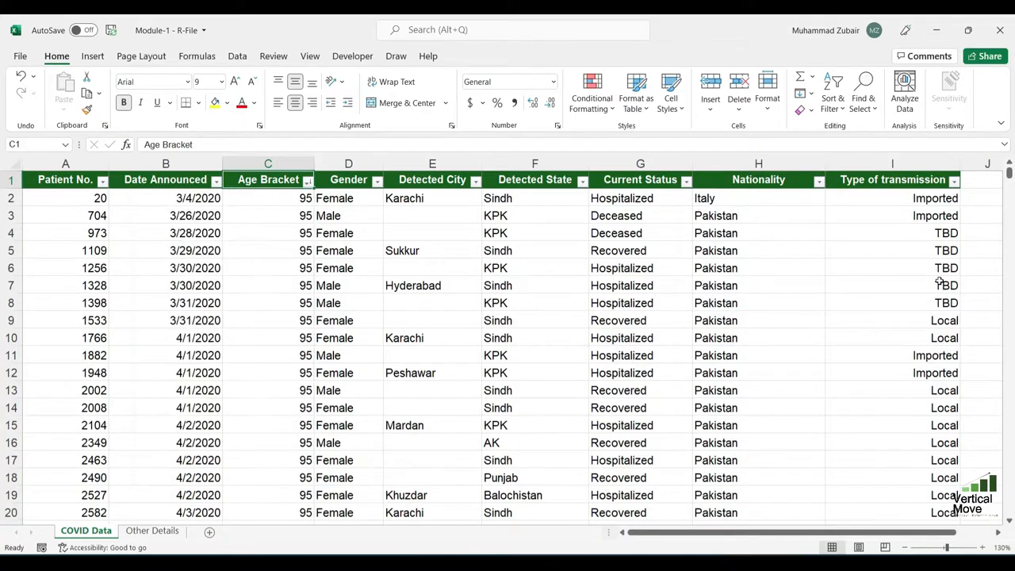
- Undo both Age Bracket sorts to restore the table's original row order
key(ctrl+z)
key(ctrl+z)
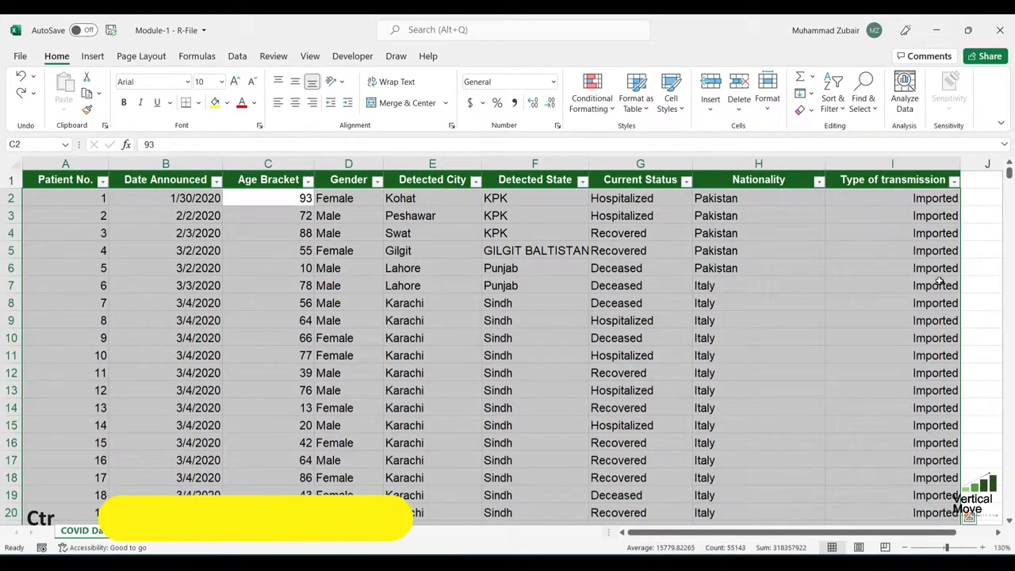
- Sort the patient table by Date Announced from oldest to newest
key(Up)
key(Left)
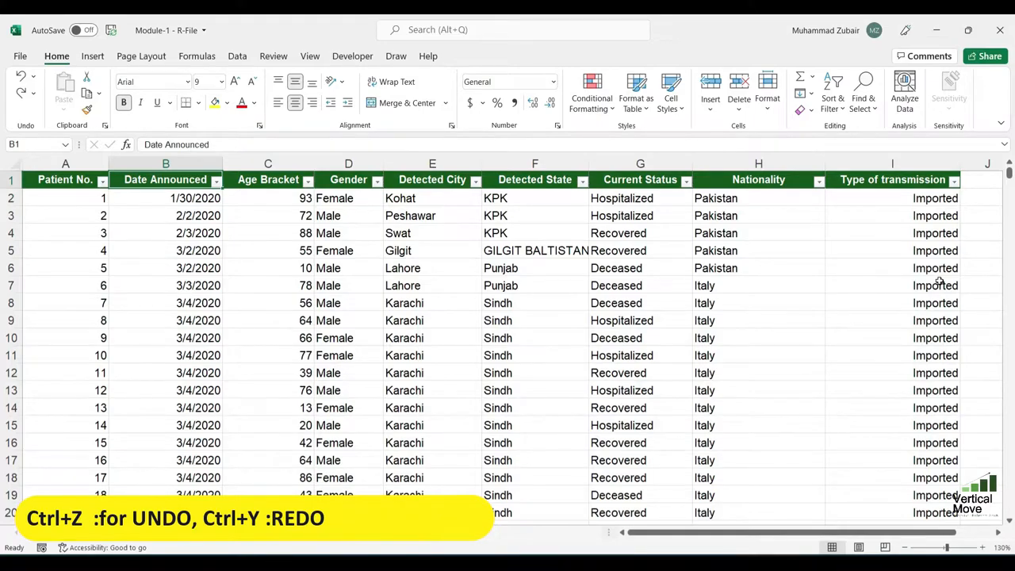
key(alt+Down)
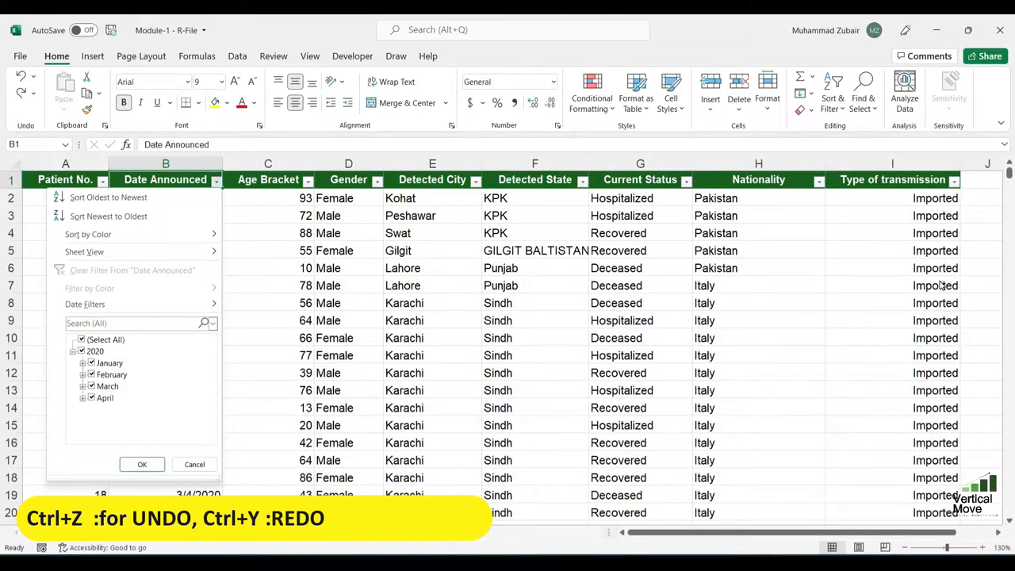
key(Down)
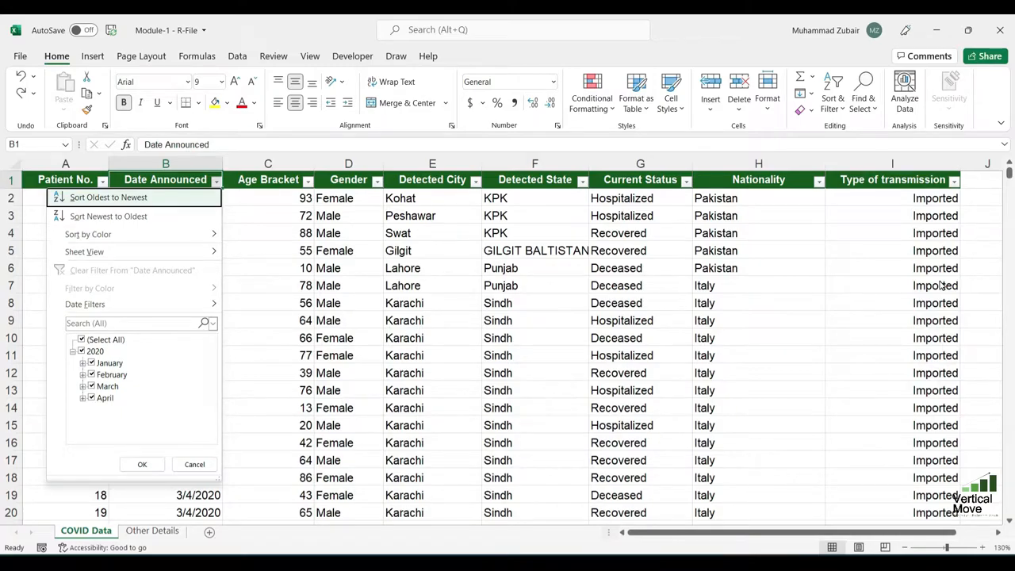
key(Down)
key(Up)
key(Return)
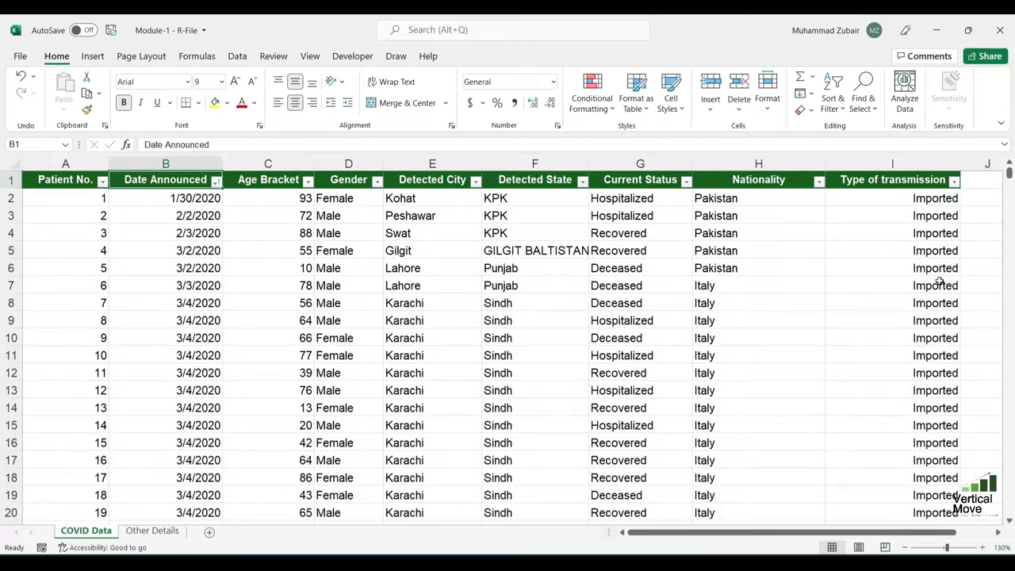
- Sort the patient table by Date Announced from newest to oldest
key(alt+Down)
key(Down)
key(Down)
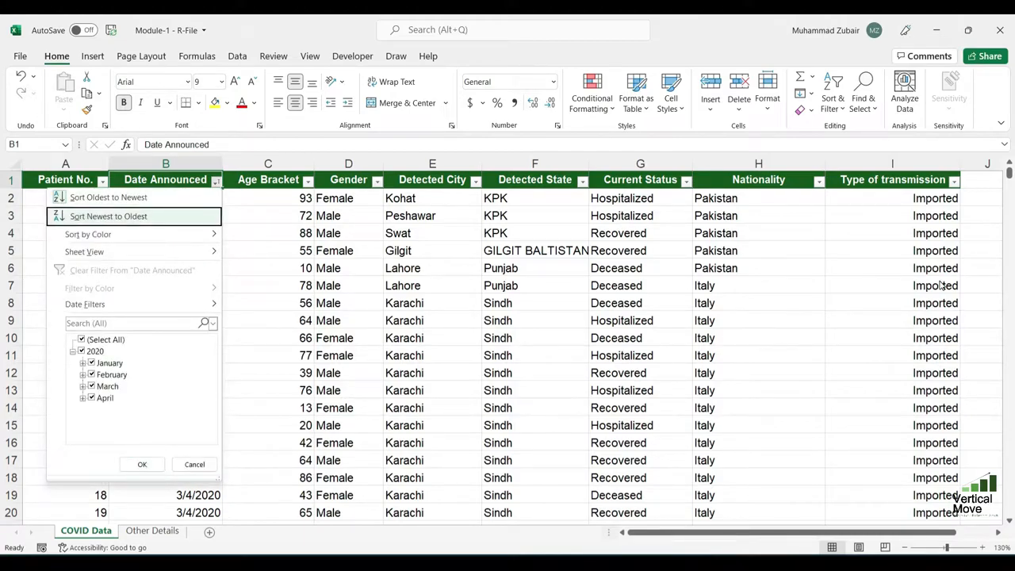
key(Return)
key(Down)
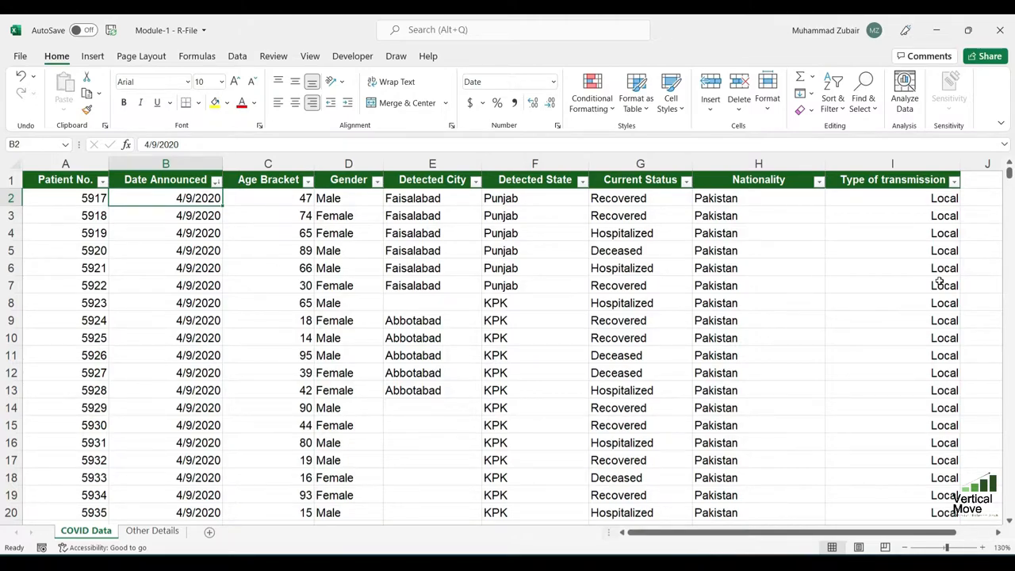
- Undo the Date Announced sorts to bring the patient rows back to their original order
key(ctrl+z)
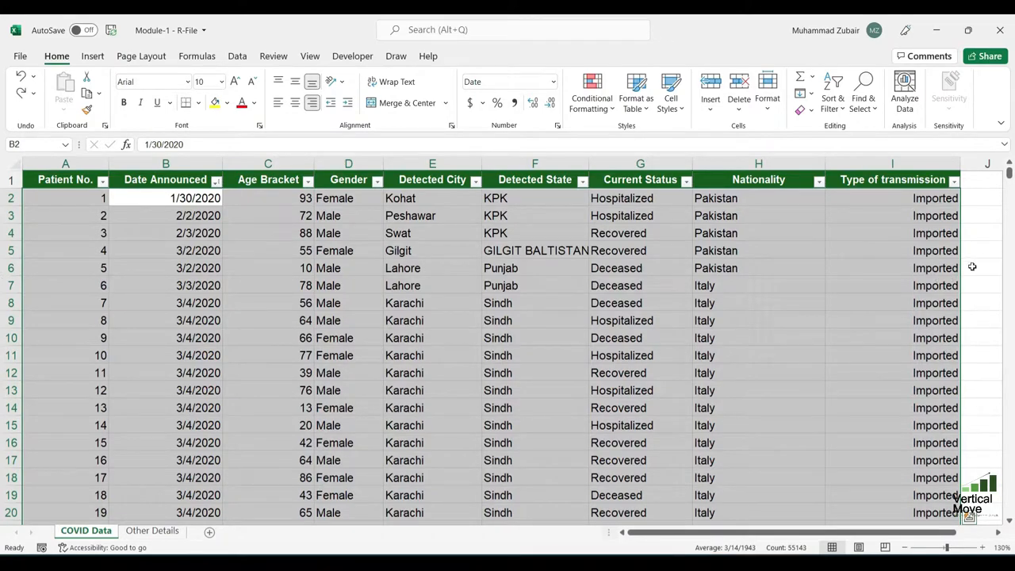
click(440, 269)
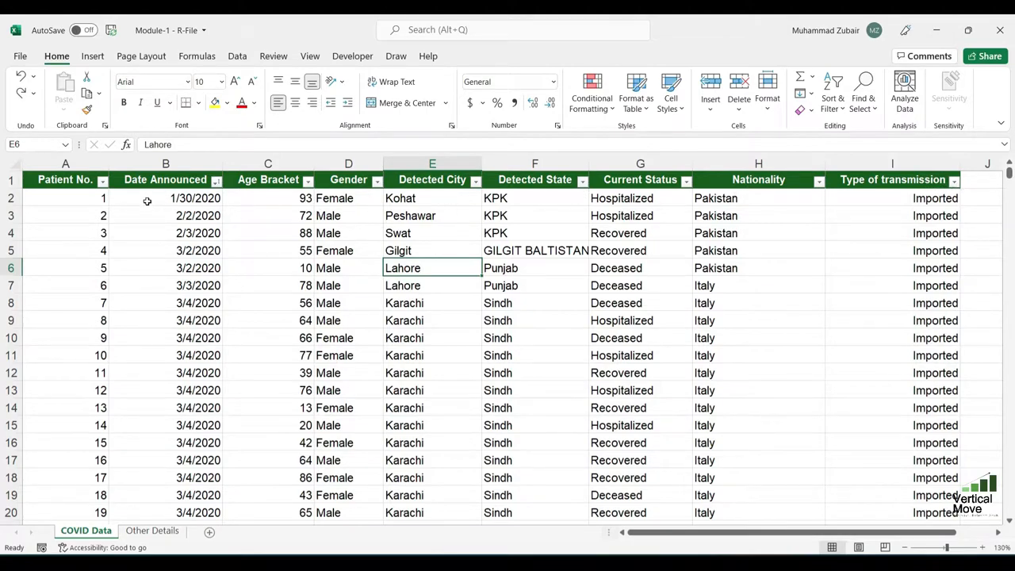
click(273, 219)
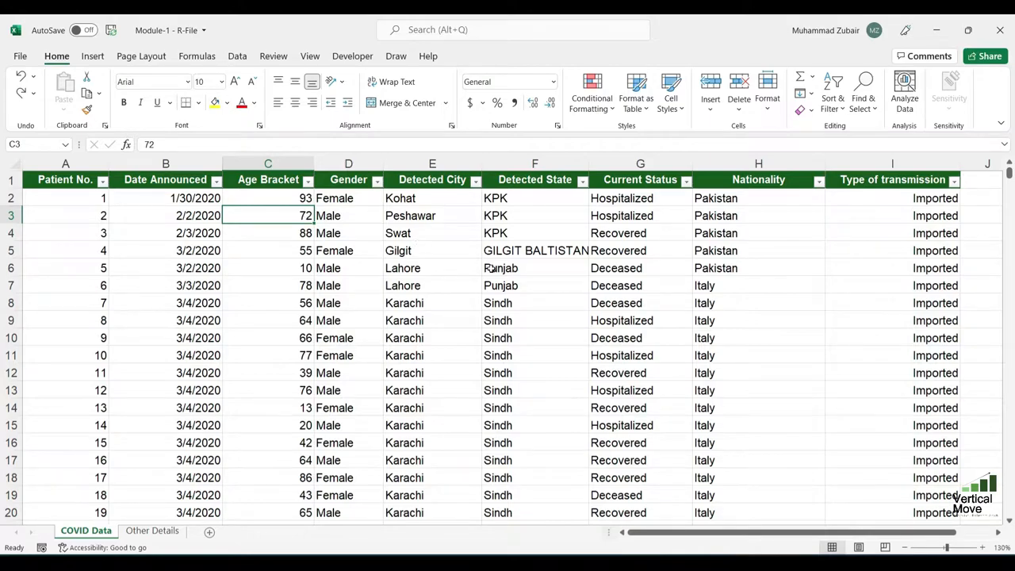
click(427, 299)
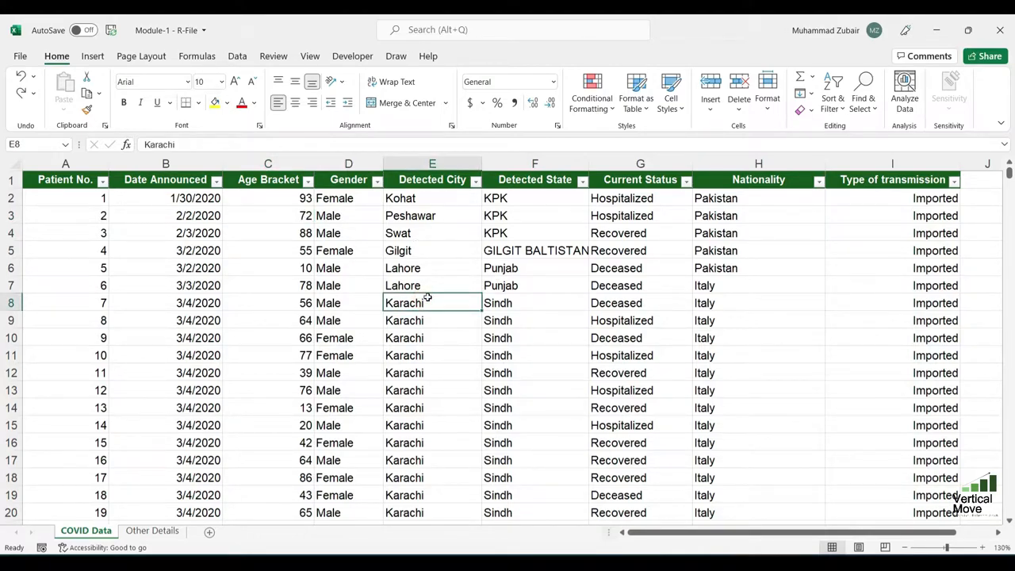
click(291, 250)
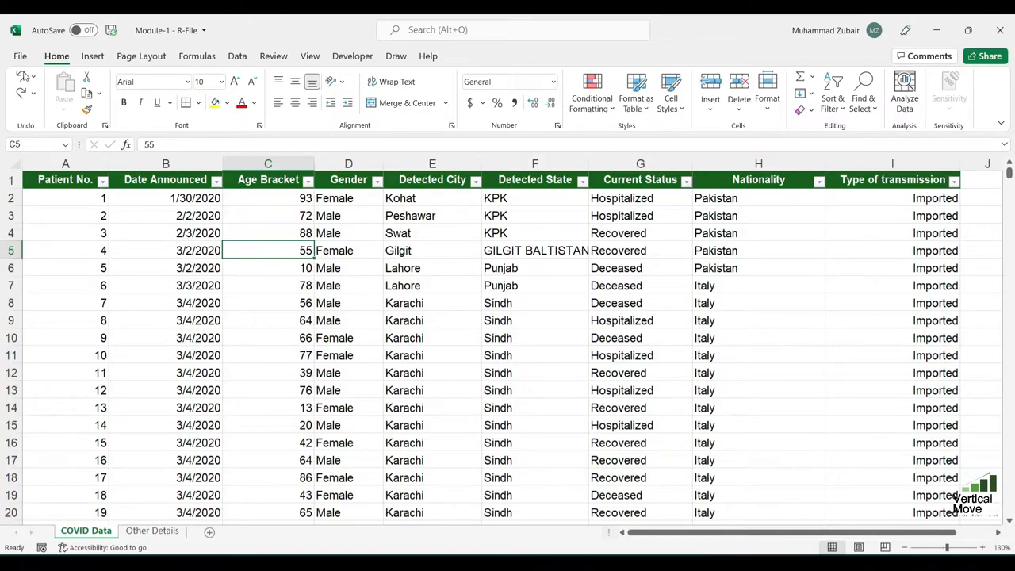
- Locate the Custom Sort and Sort commands for sorting by several columns
click(833, 101)
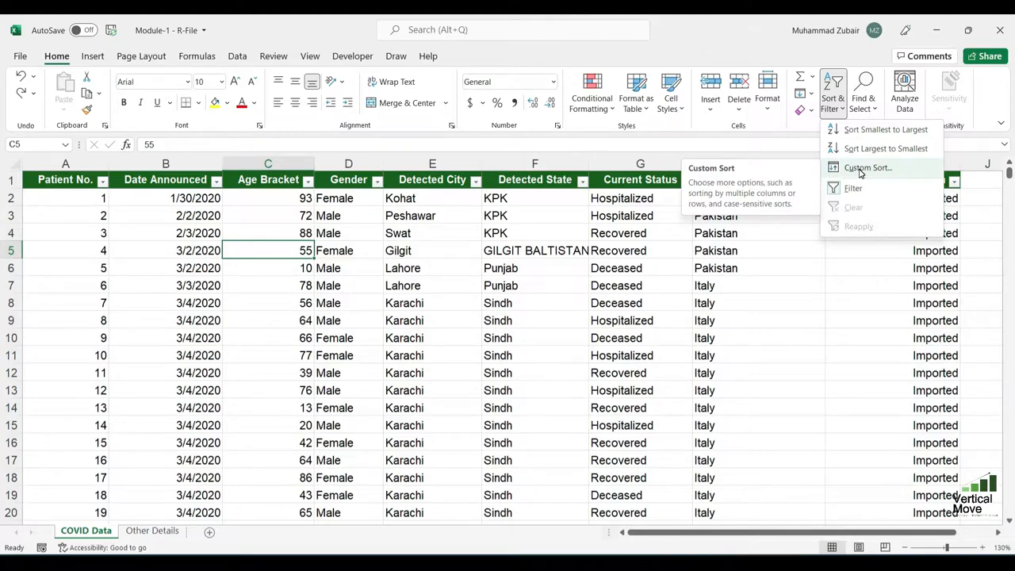
click(319, 268)
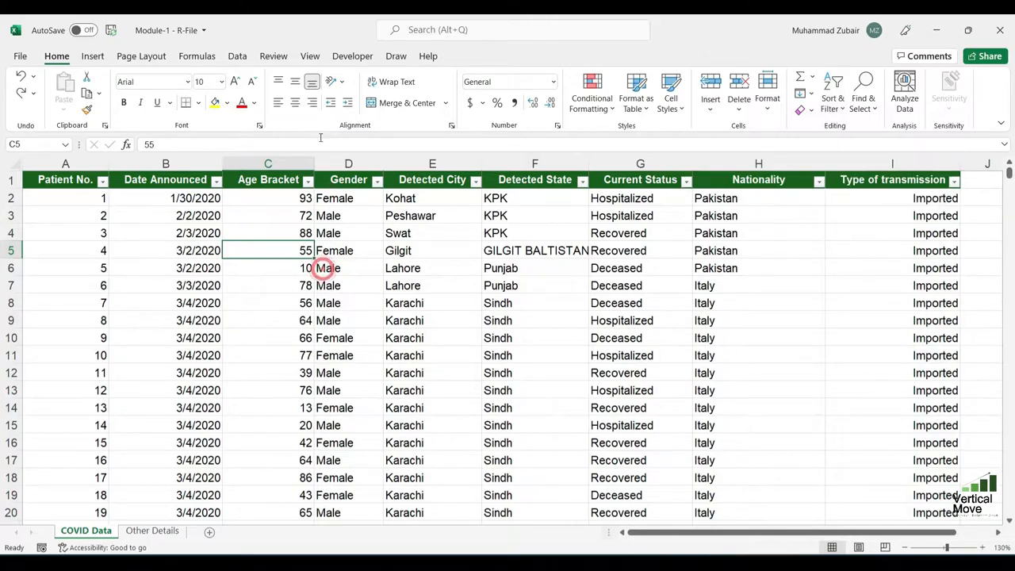
click(238, 56)
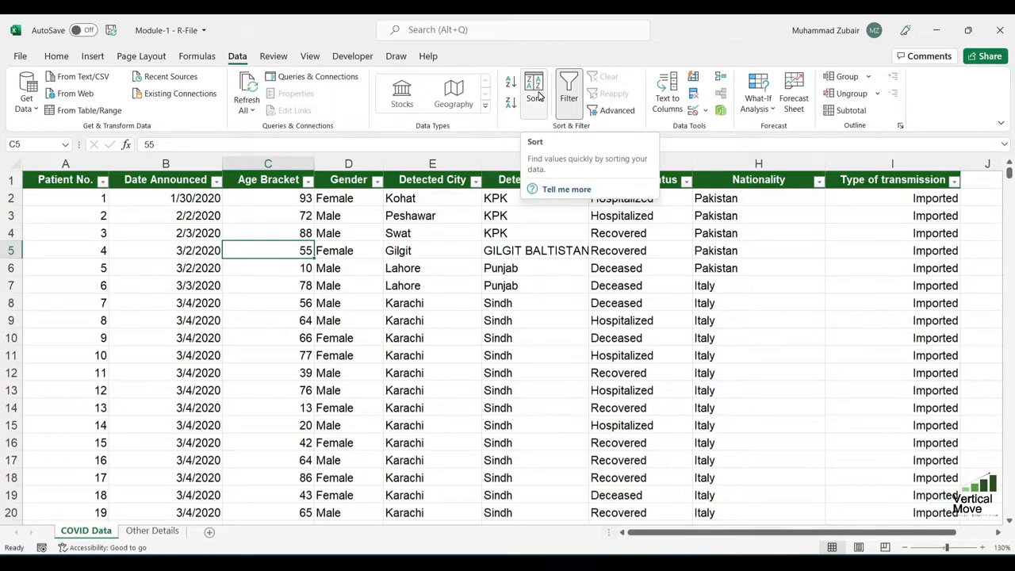
click(288, 300)
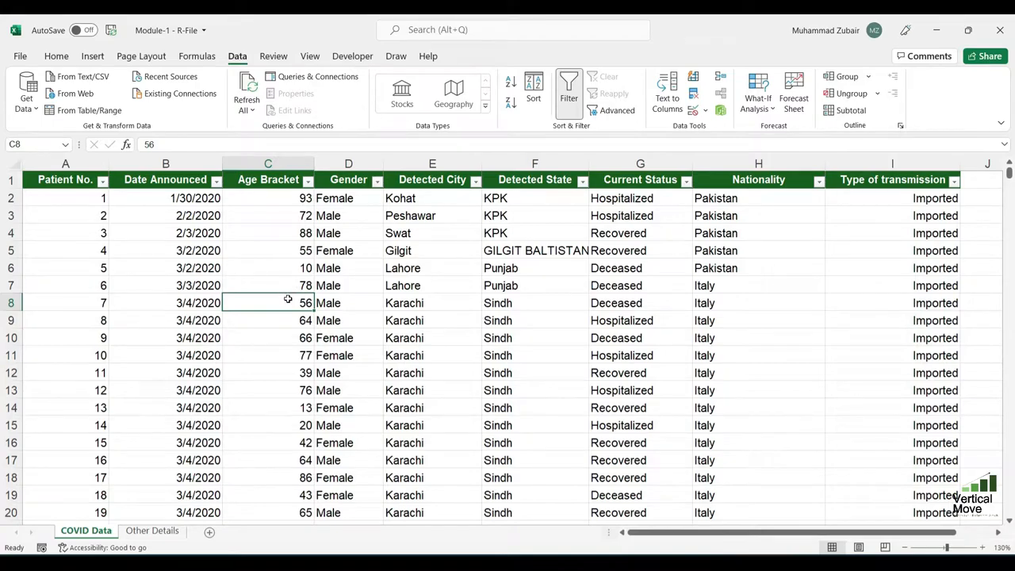
- Select the whole patient table including its headers and open the Sort dialog, placing it clear of the first rows
key(ctrl+Up)
key(ctrl+Left)
key(ctrl+shift+Down)
key(ctrl+shift+Right)
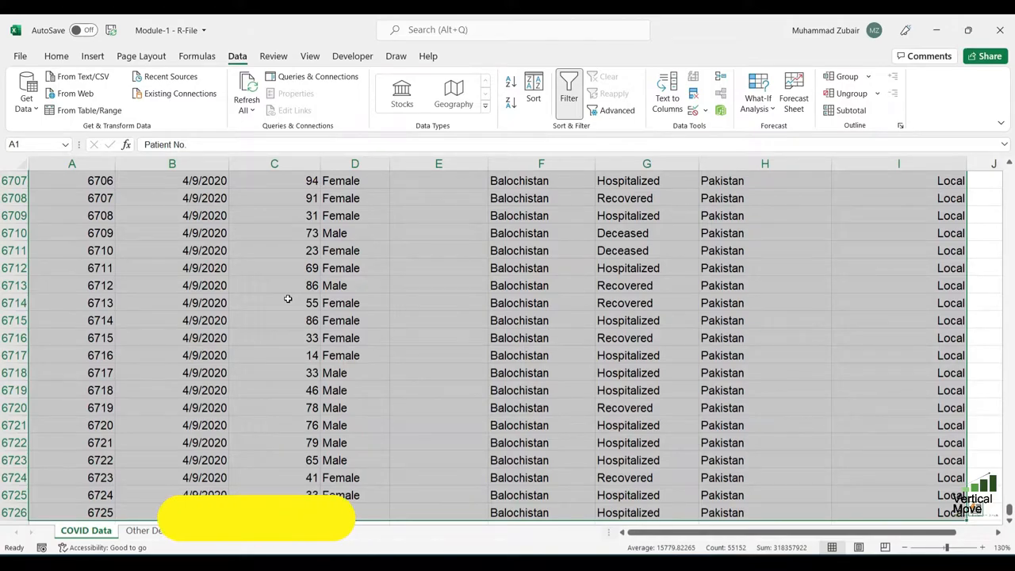
click(534, 94)
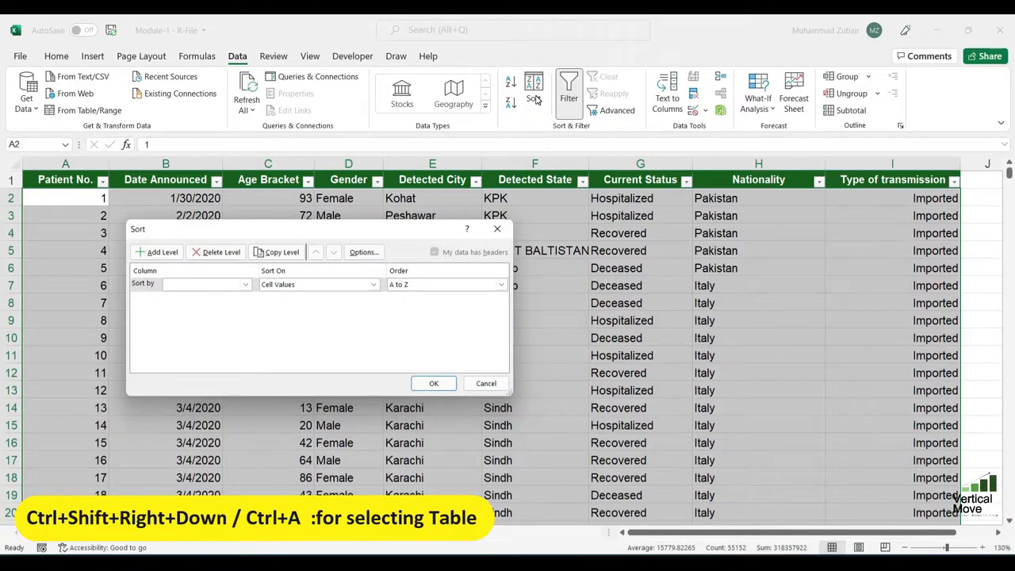
drag(381, 236, 603, 300)
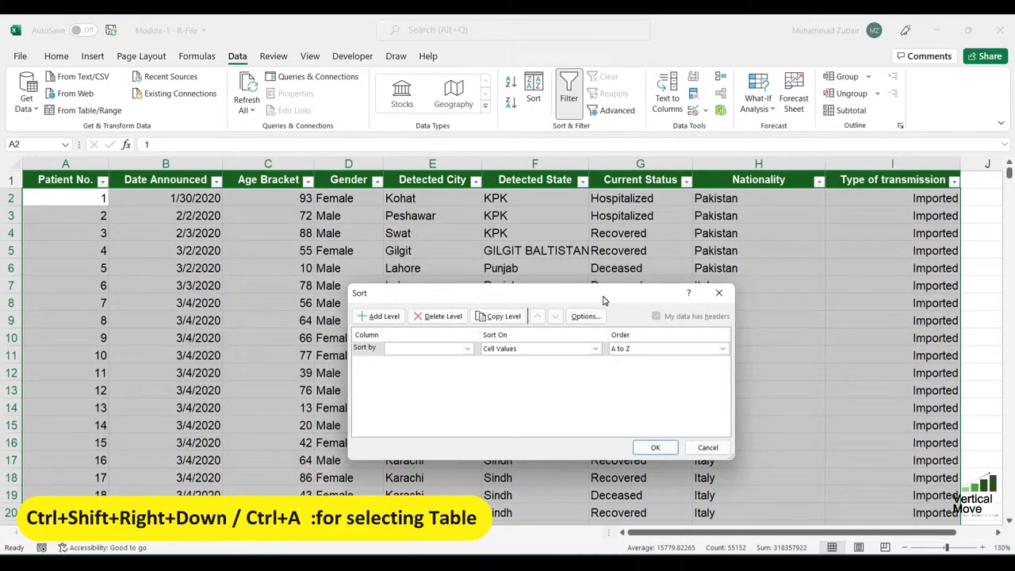
- Set Detected City as the first sort level and add Age Bracket as the second level
click(449, 352)
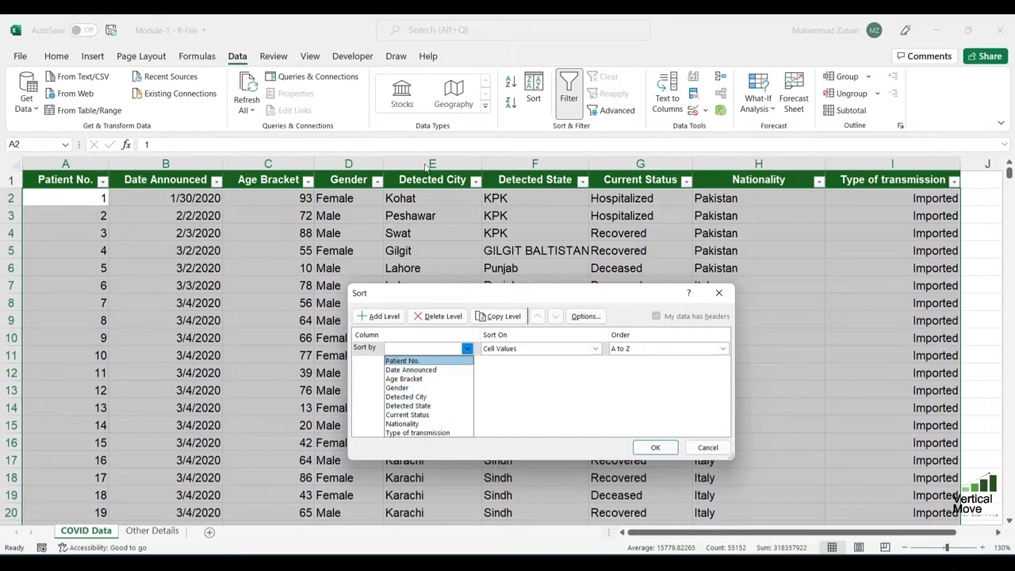
click(425, 397)
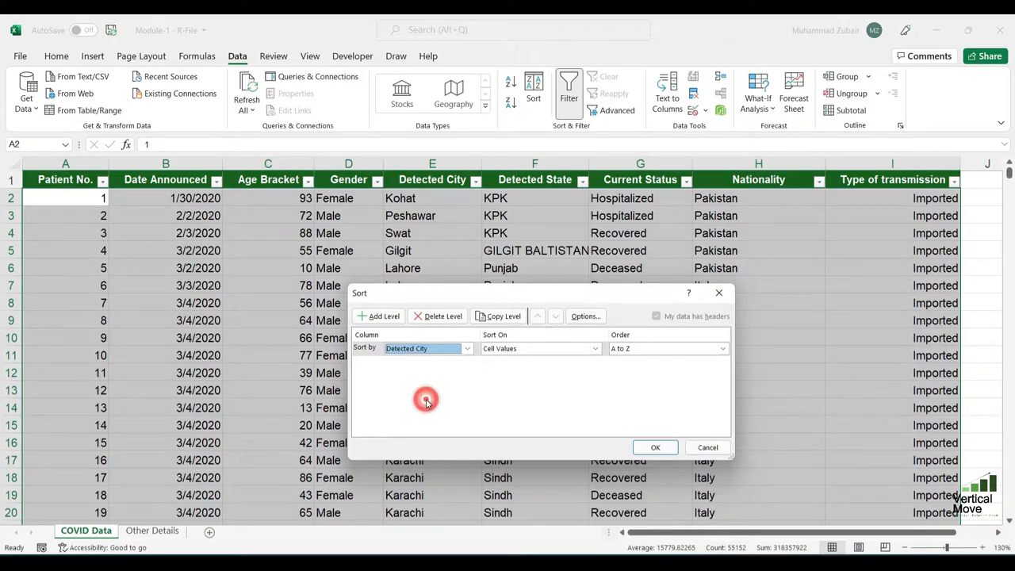
click(381, 316)
click(430, 362)
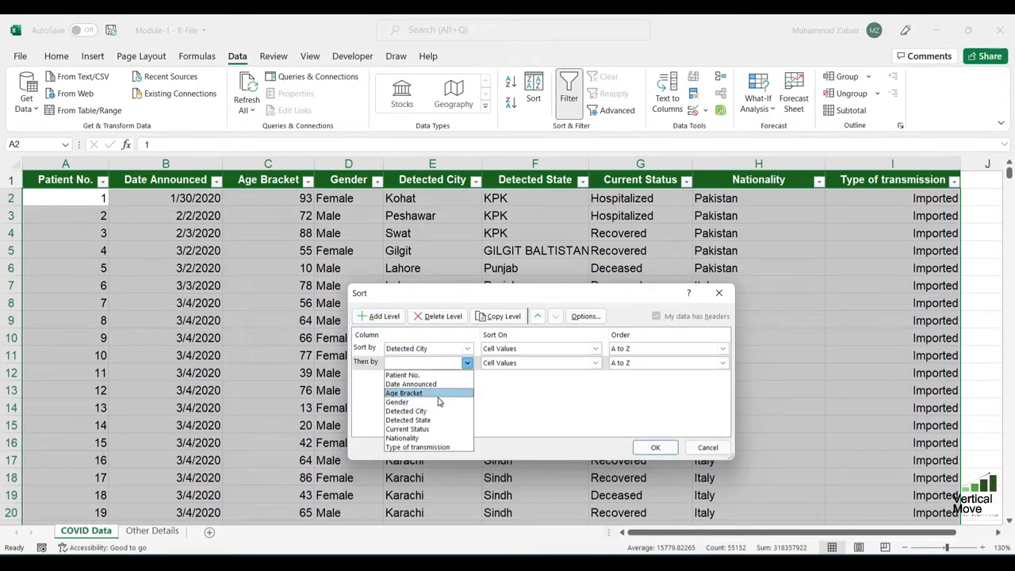
click(438, 393)
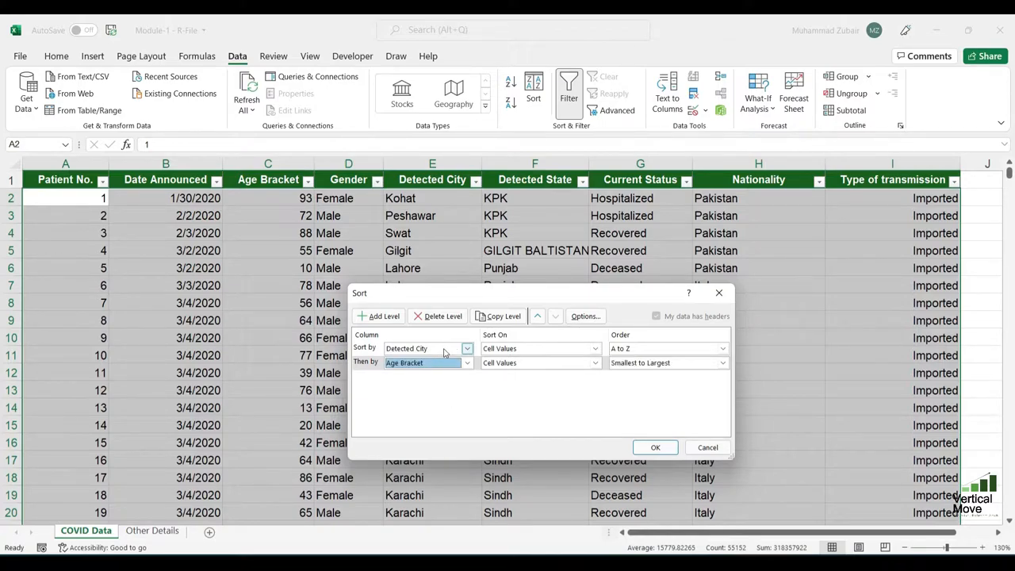
- Keep Detected City ordered A to Z, set Age Bracket to Largest to Smallest, and apply the two-level sort
click(687, 349)
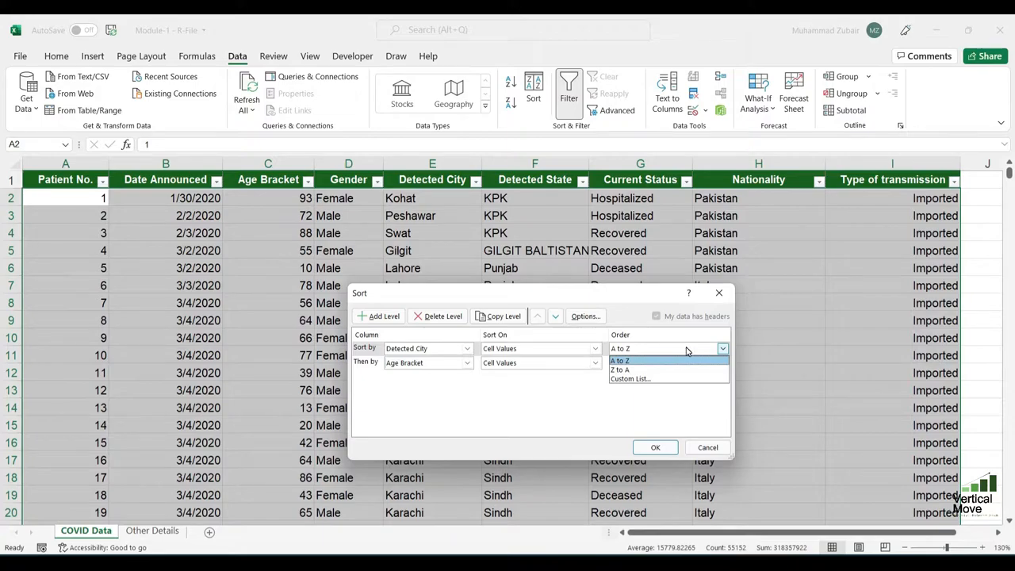
click(687, 349)
click(684, 363)
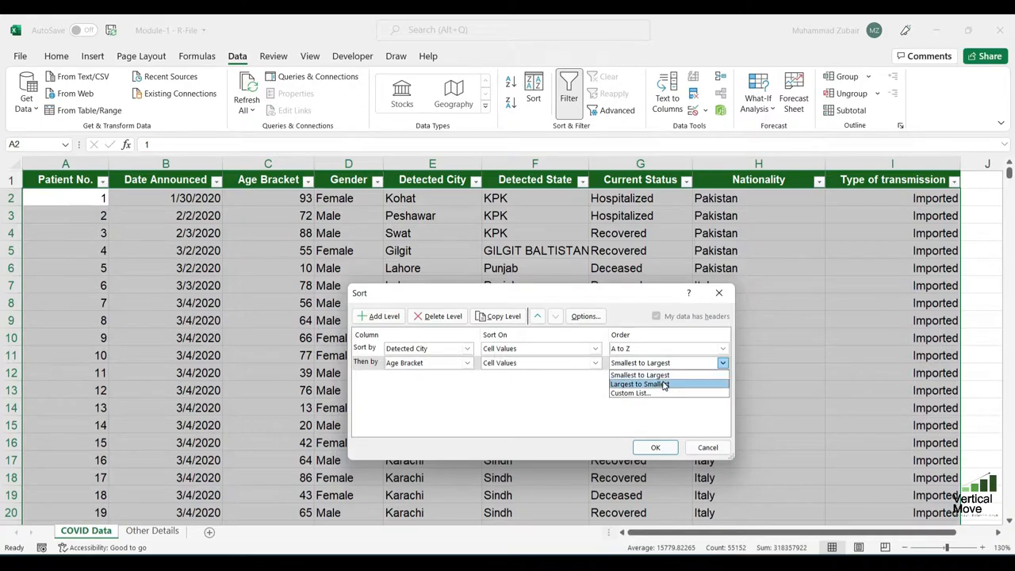
click(663, 384)
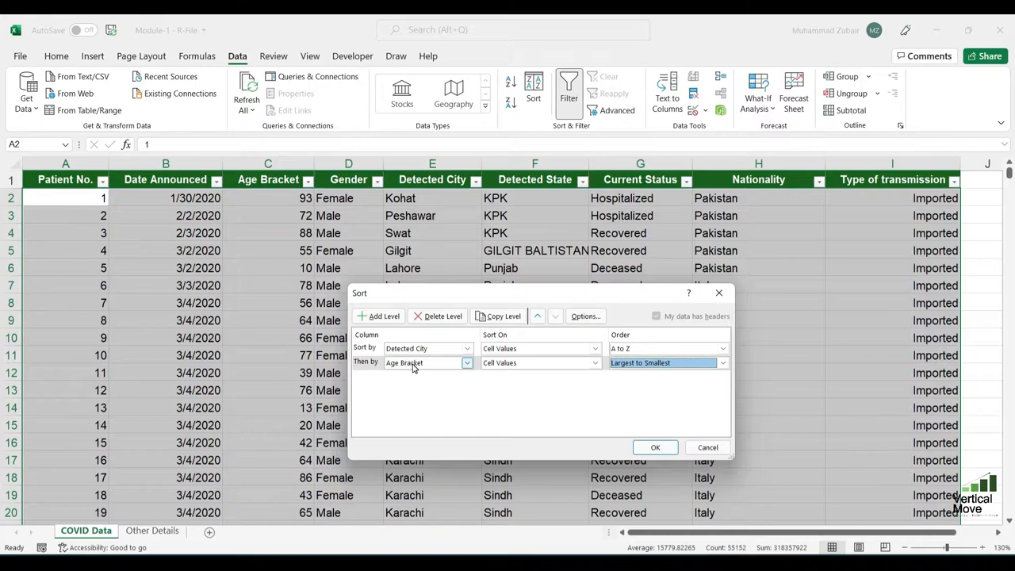
click(655, 447)
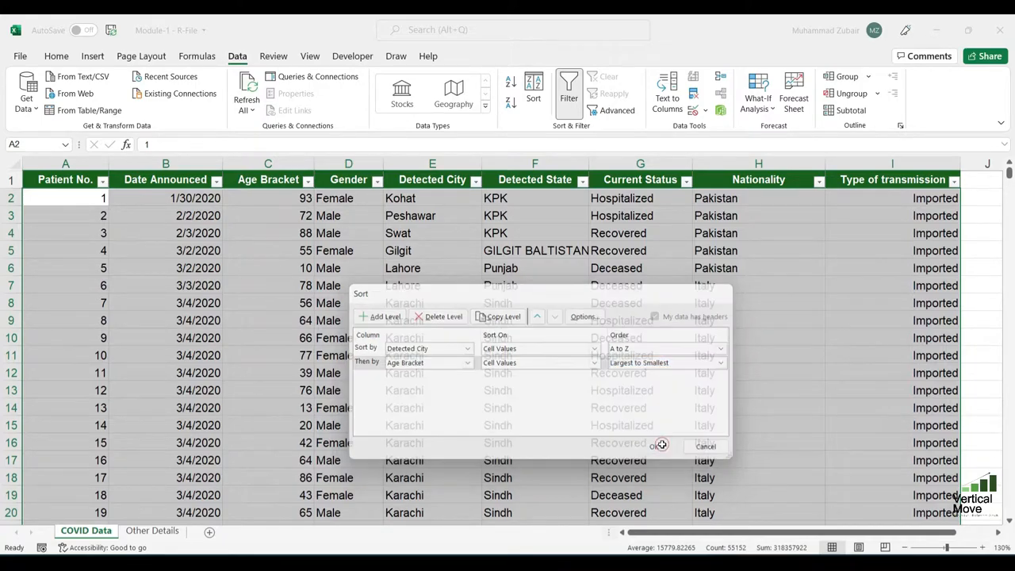
- Examine the sorted rows by selecting the first Detected City cells and the first 17 ages in the Age Bracket column
click(303, 286)
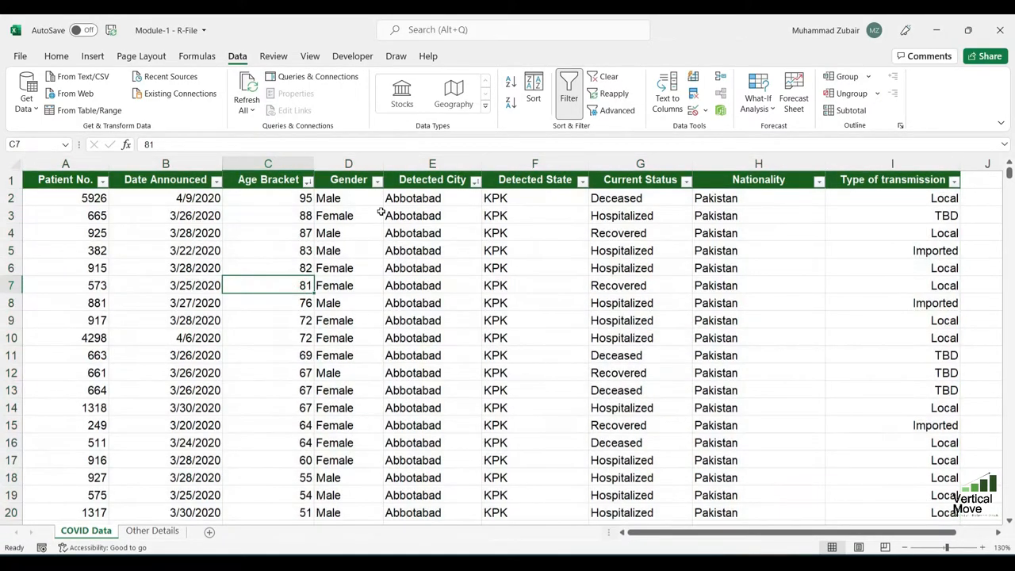
drag(412, 198, 411, 410)
drag(301, 195, 284, 477)
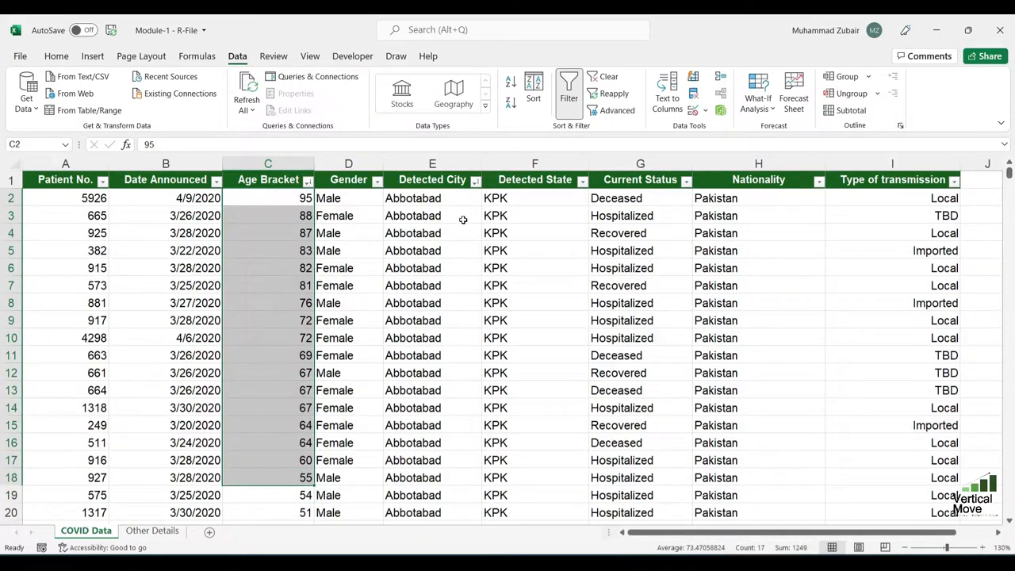
- Select the whole patient table starting from the Patient No. header in A1
key(Up)
key(Left)
key(Left)
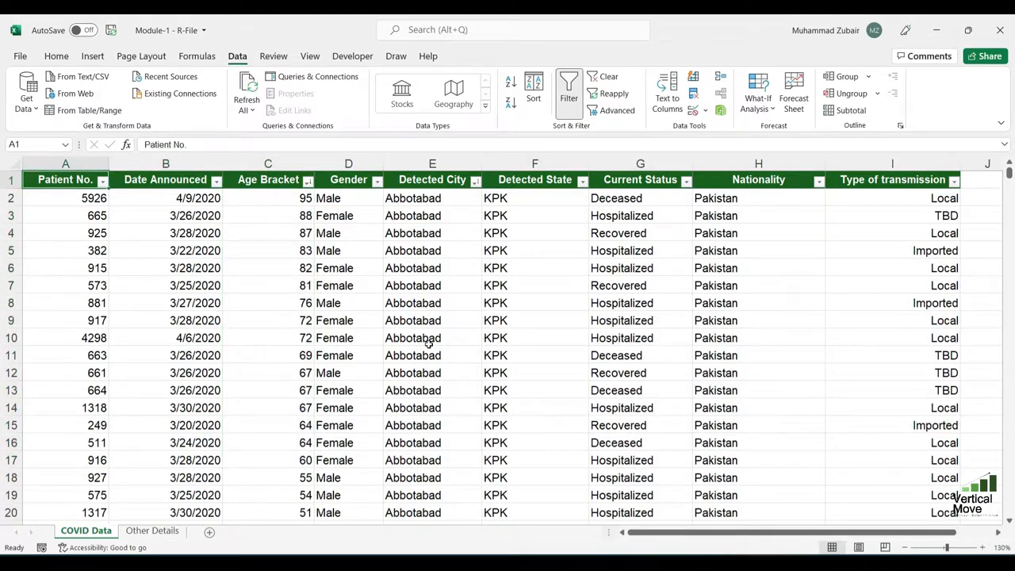
key(ctrl+shift+Right)
key(ctrl+shift+Down)
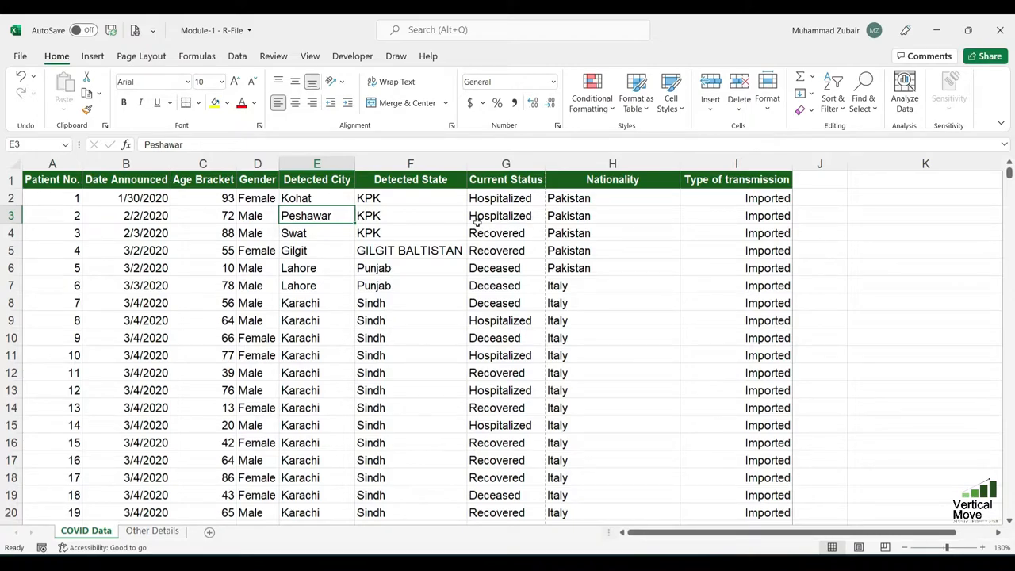
- Try centering the sheet on the page horizontally and vertically in the custom margins settings, and clear both options
click(140, 59)
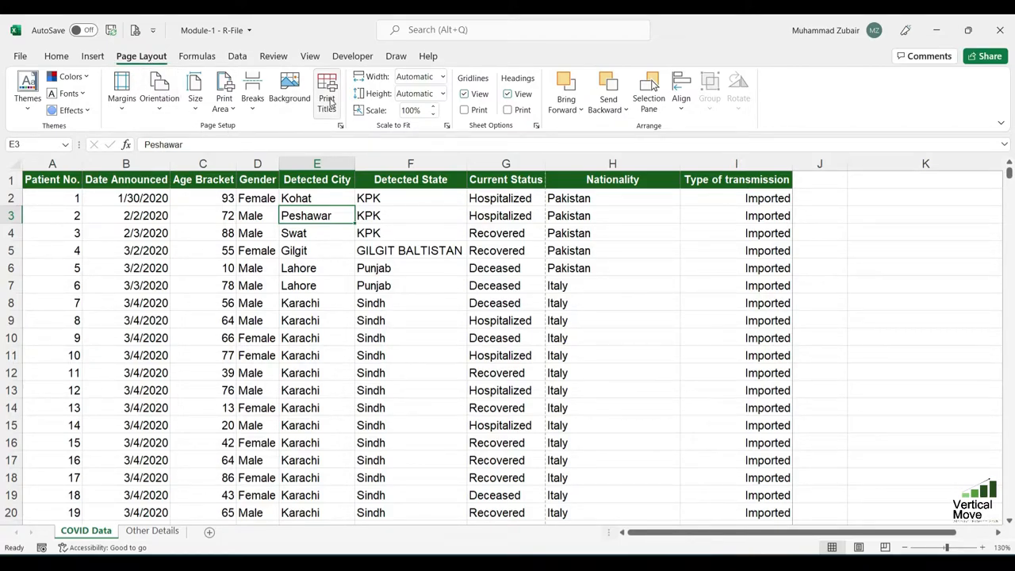
click(127, 98)
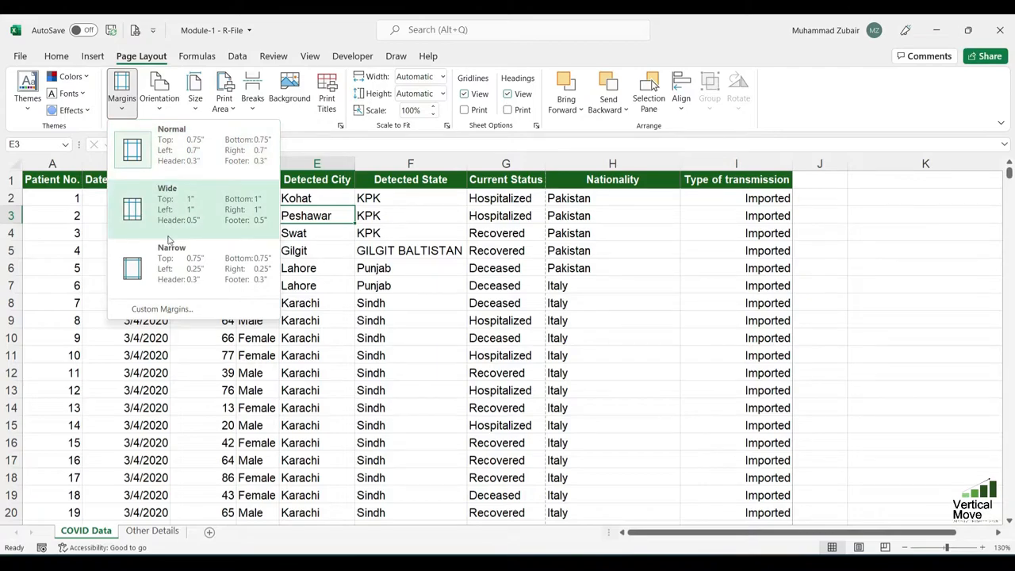
click(163, 310)
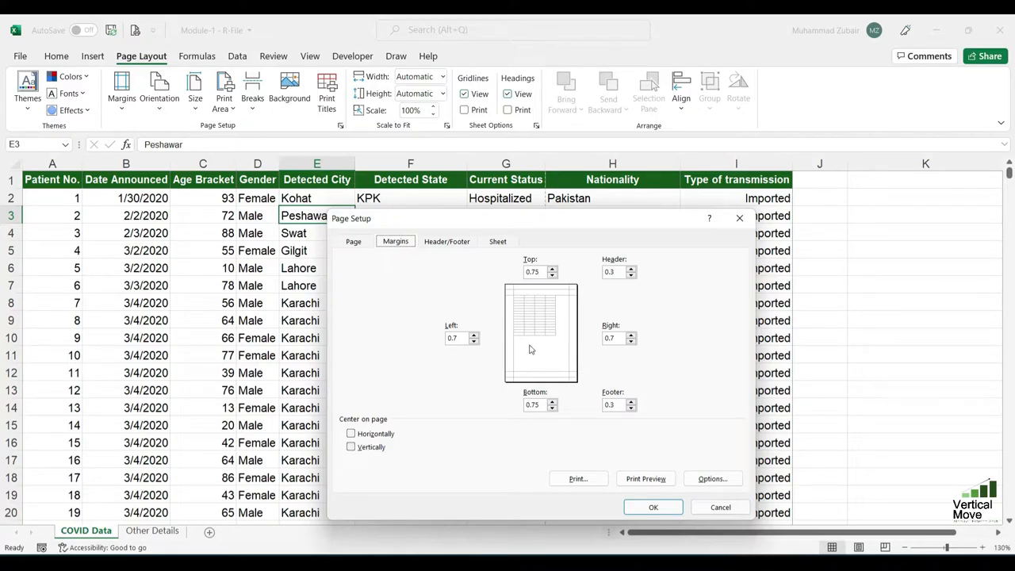
click(374, 435)
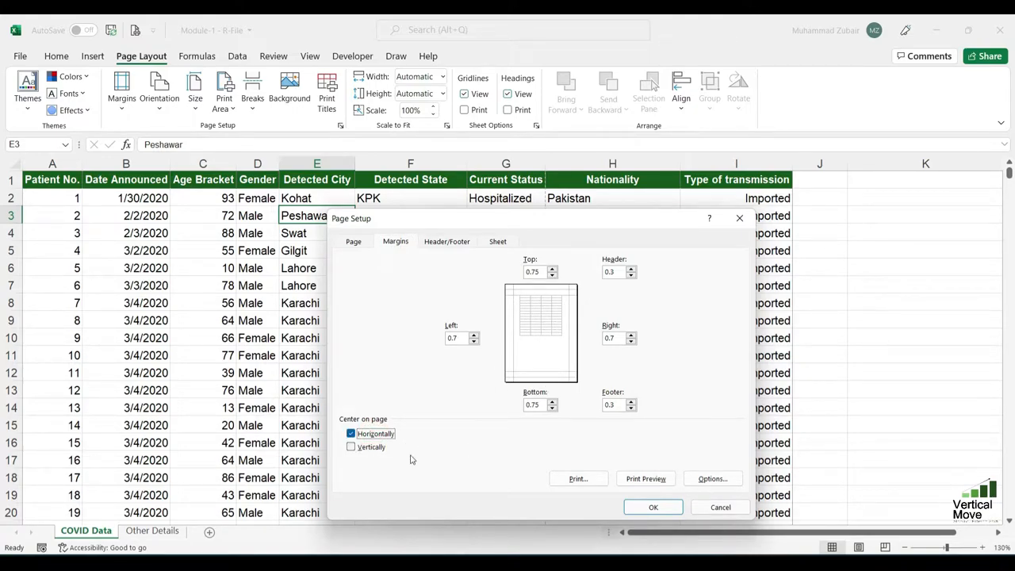
click(365, 447)
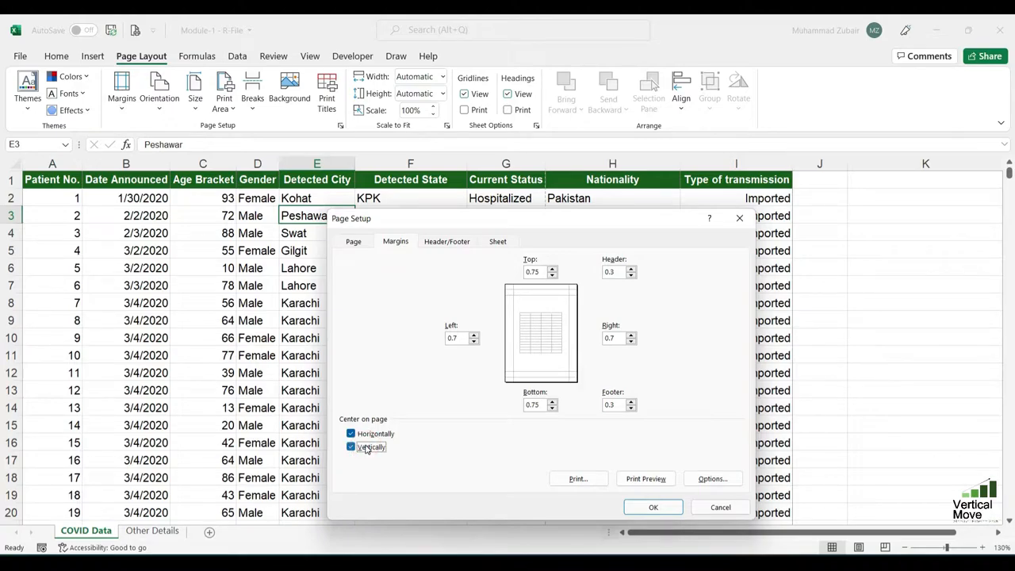
click(365, 449)
click(373, 435)
- Try scaling the printout to fit 1 page wide by 1 page tall in the page setup
click(352, 241)
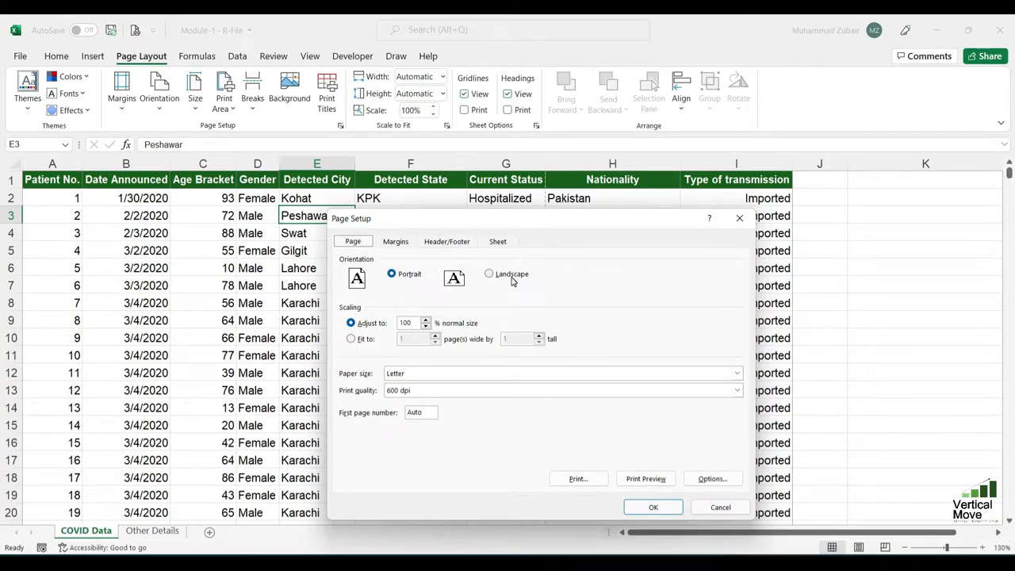
click(351, 340)
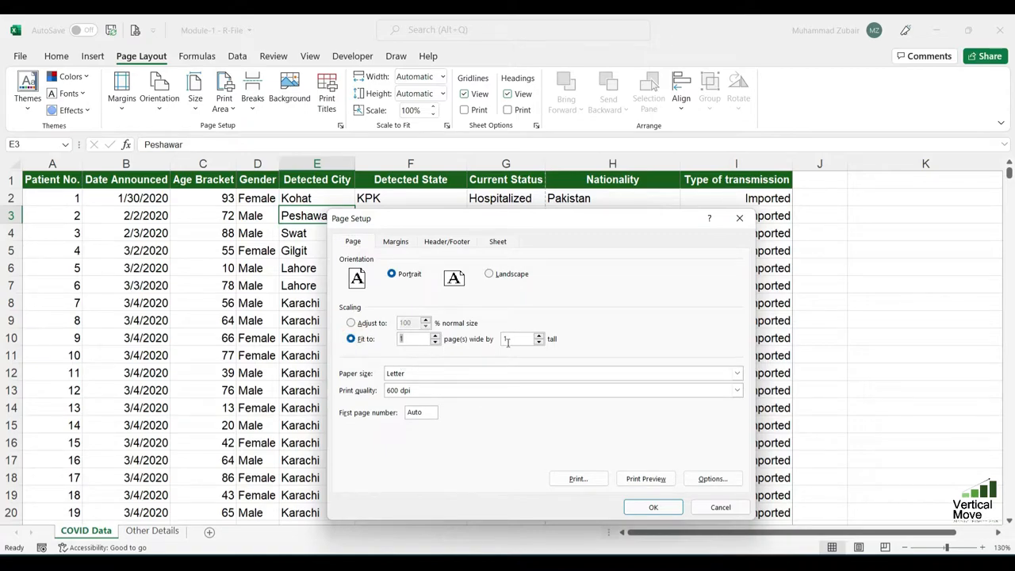
click(533, 340)
key(BackSpace)
click(540, 336)
click(540, 337)
click(539, 336)
text(1)
- Try A4 as the paper size in the page setup and discard the dialog's changes
click(408, 374)
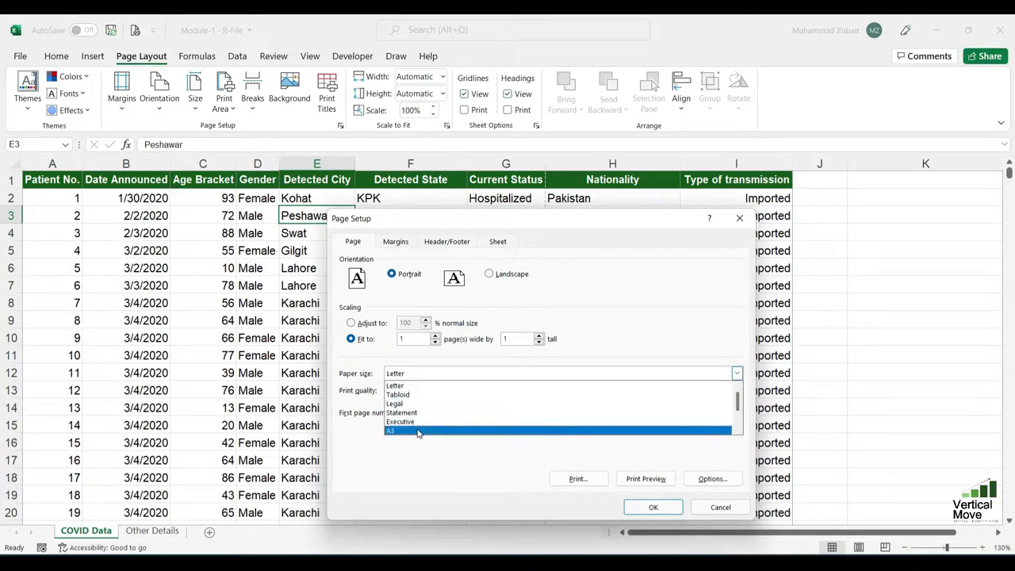
scroll(422, 436, down, 1)
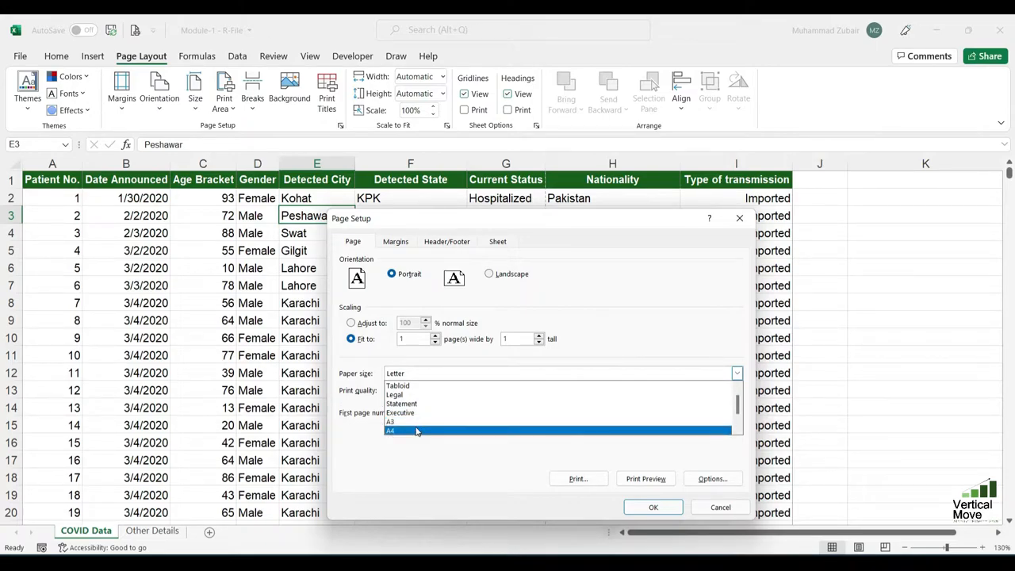
click(416, 430)
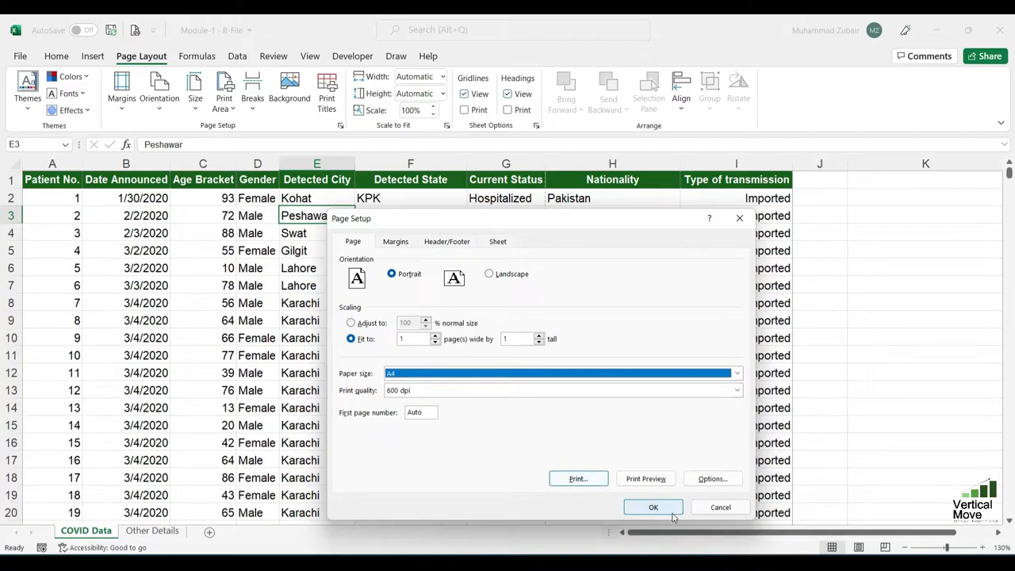
click(716, 509)
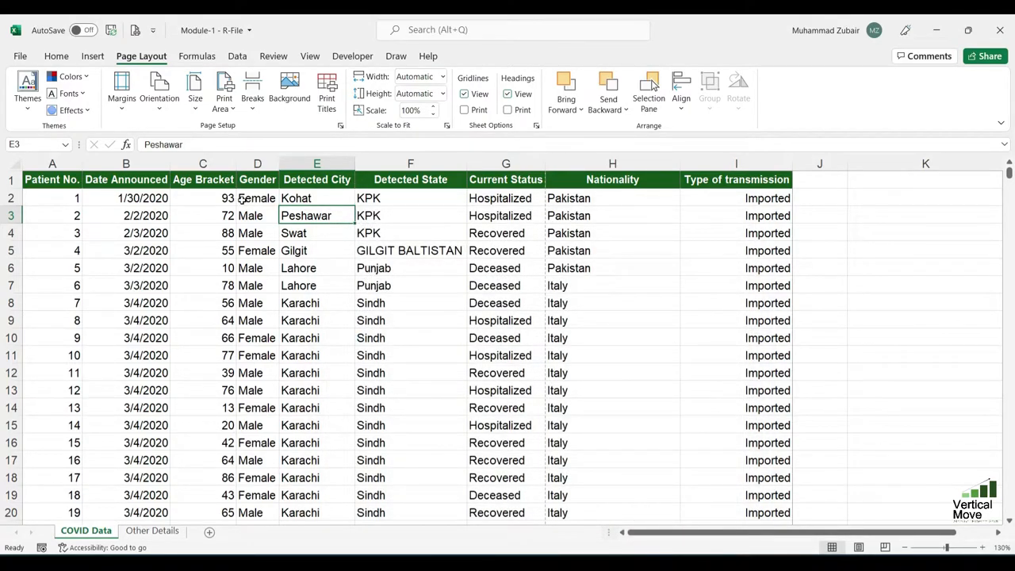
- Look over the page orientation choices and set the sheet's paper size to A4
click(156, 97)
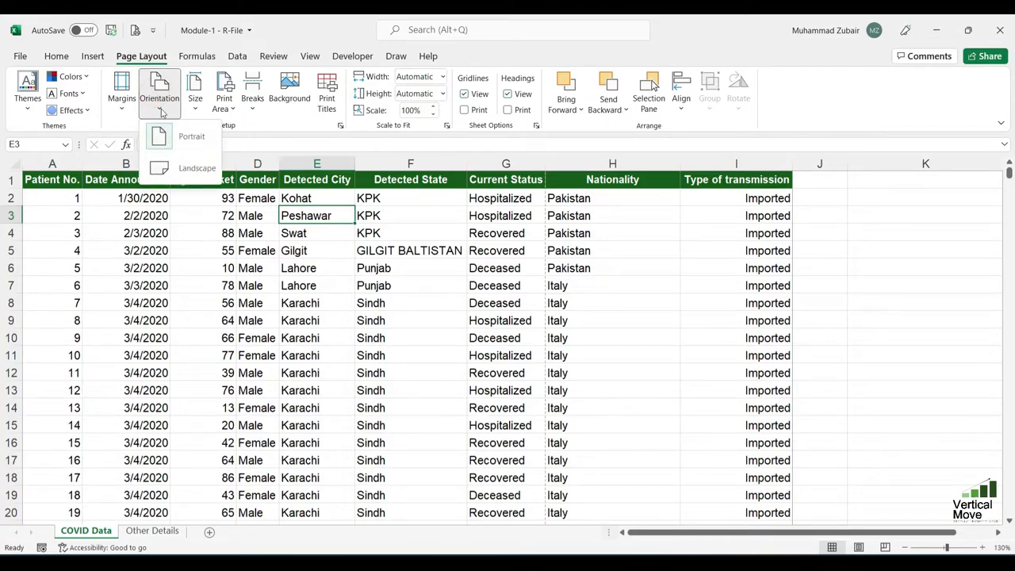
click(195, 94)
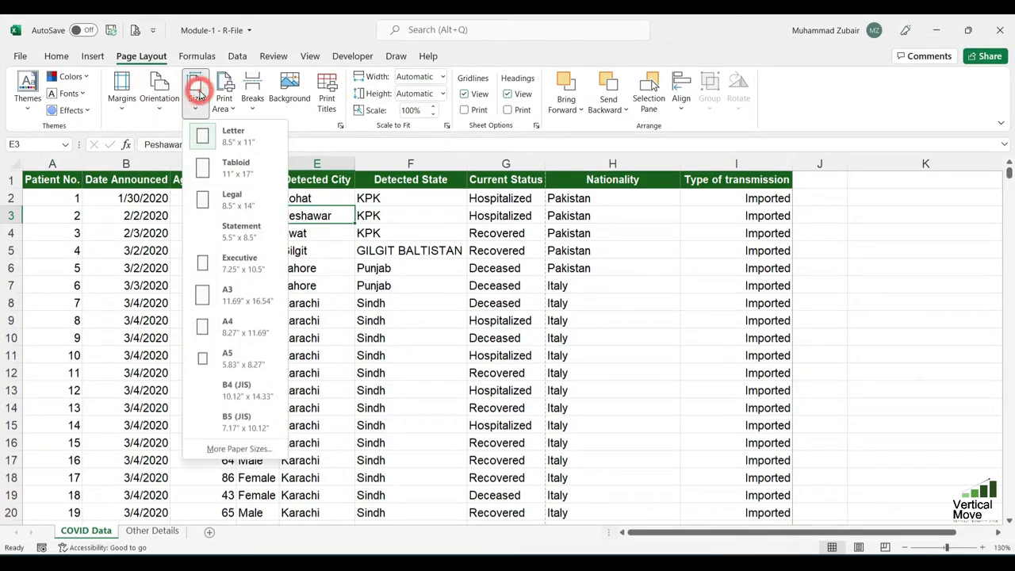
click(215, 329)
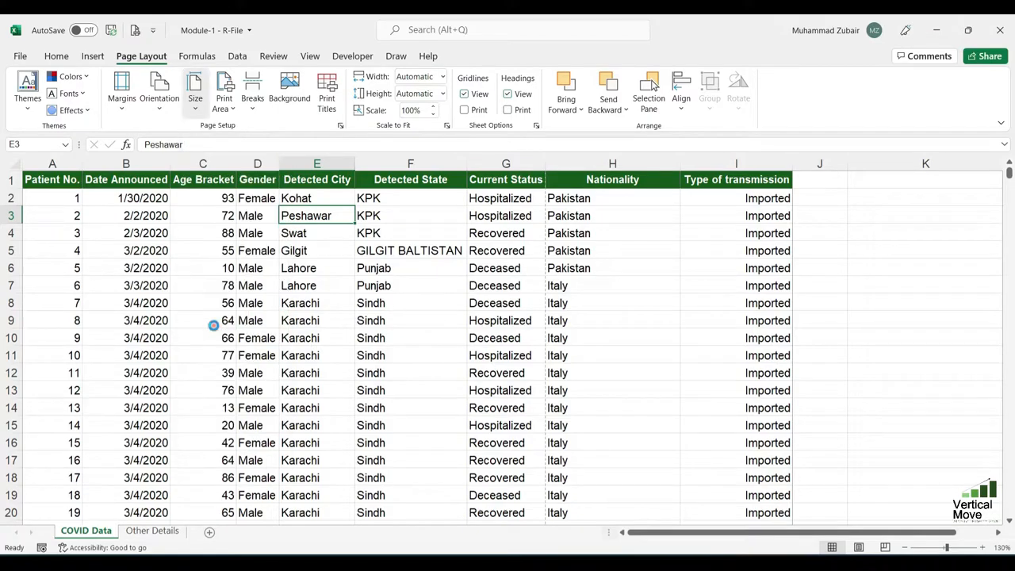
- Select the patient table from the Patient No. header in A1 through row 100, across to the Type of transmission column
click(225, 100)
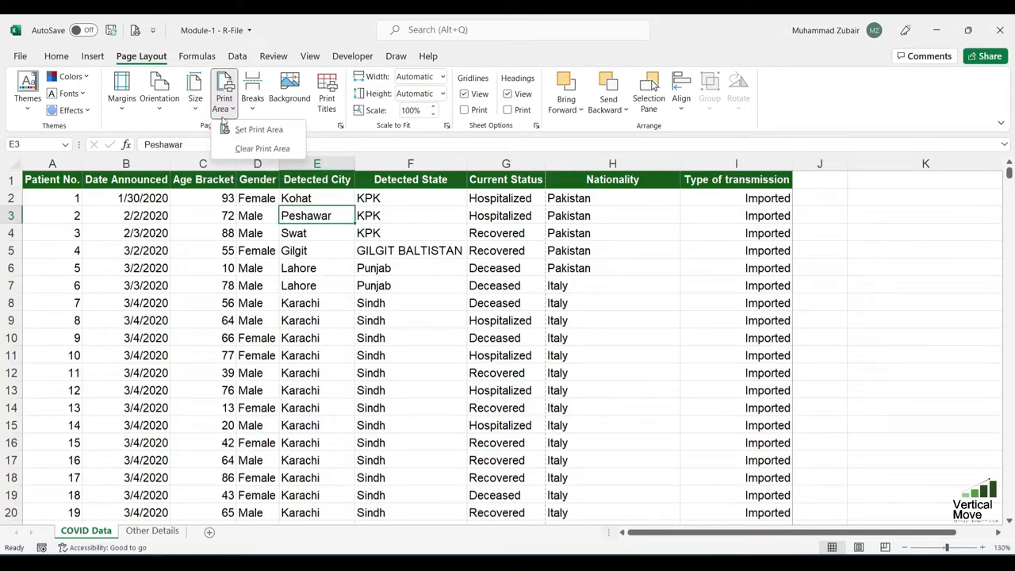
click(190, 229)
click(49, 181)
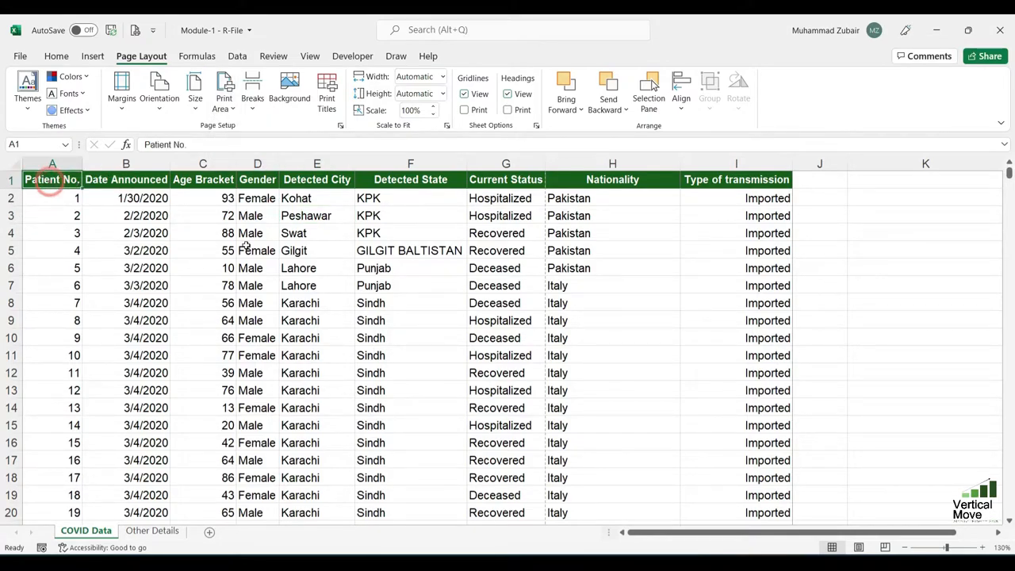
key(ctrl+Down)
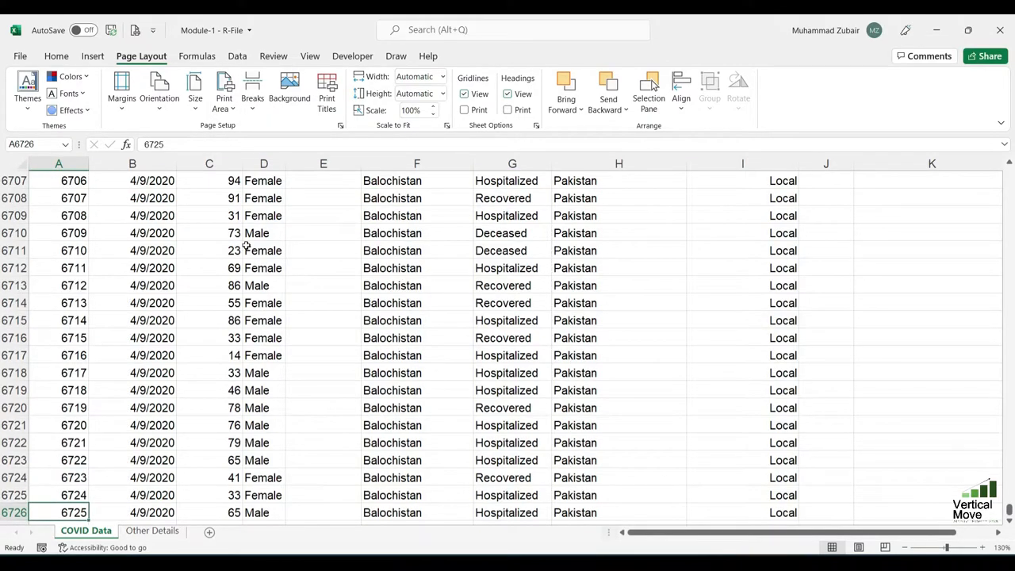
key(ctrl+Up)
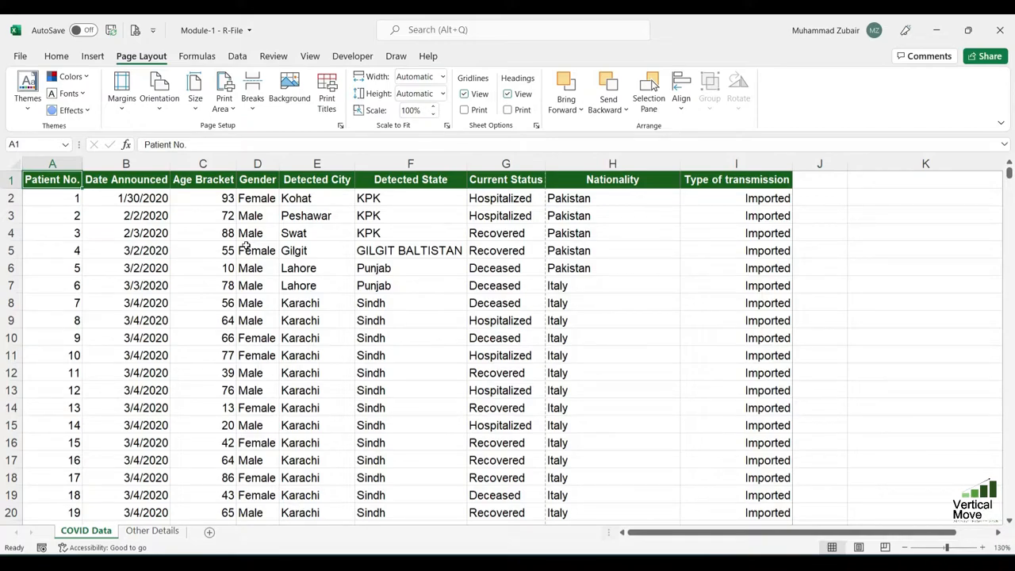
key(shift+Down)
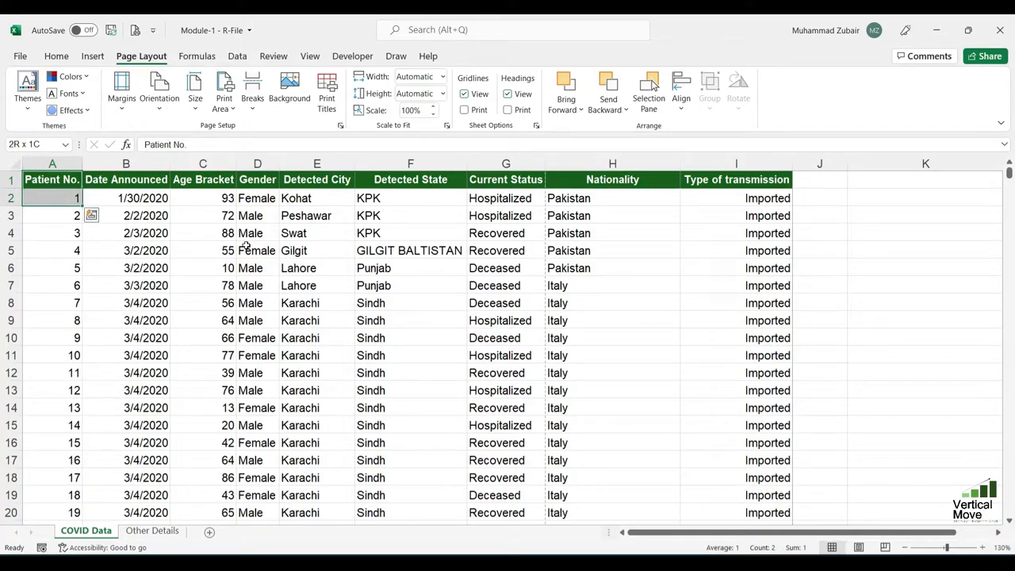
key(shift+Down)
key(shift+Down)
key(shift+Down)
key(shift+Down)
key(shift+Down)
key(shift+Down)
key(shift+Down)
key(shift+Down)
key(shift+Down)
key(shift+Down)
key(shift+Down)
key(shift+Down)
key(shift+Down)
key(shift+Down)
key(shift+Down)
key(shift+Down)
key(shift+Down)
key(shift+Down)
key(shift+Down)
key(shift+Down)
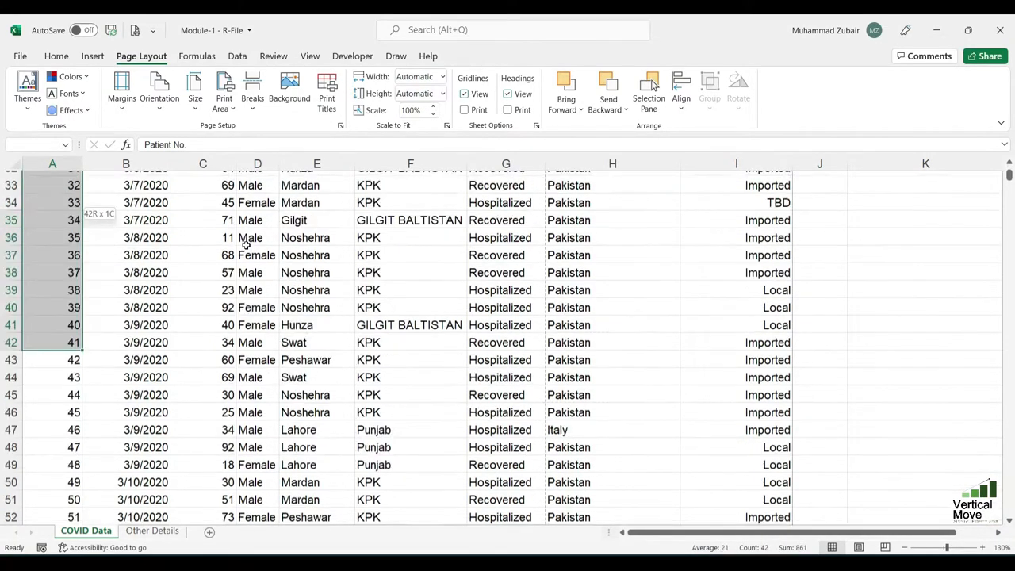
key(shift+Down)
key(shift+Down)
key(shift+Down)
key(shift+Down)
key(shift+Down)
key(shift+Down)
key(shift+Down)
key(shift+Down)
key(shift+Down)
key(shift+Down)
key(shift+Down)
key(shift+Down)
key(shift+Down)
key(shift+Down)
key(shift+Down)
key(shift+Down)
key(shift+Down)
key(shift+Down)
key(shift+Down)
key(shift+Down)
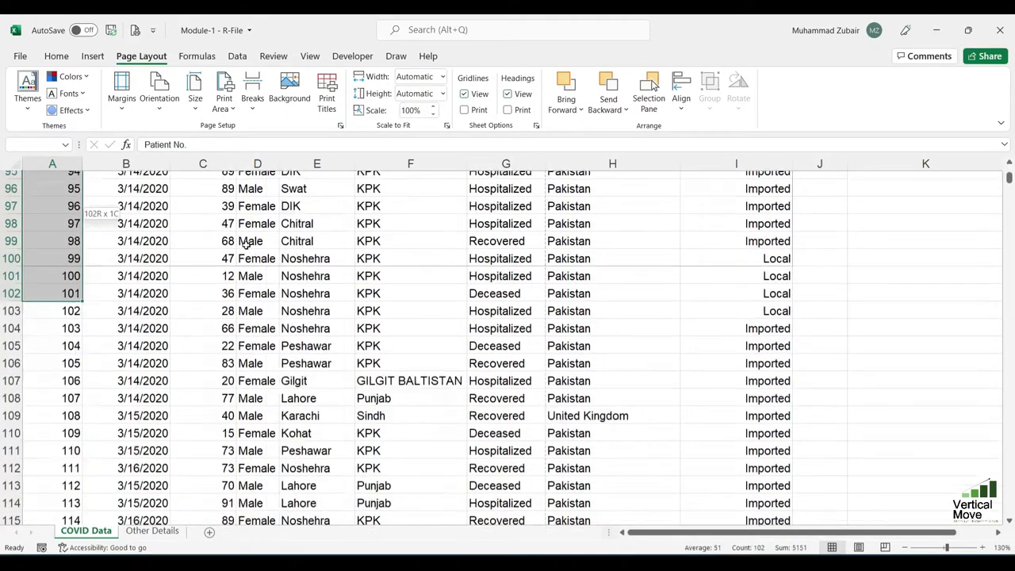
key(shift+Up)
key(shift+Up)
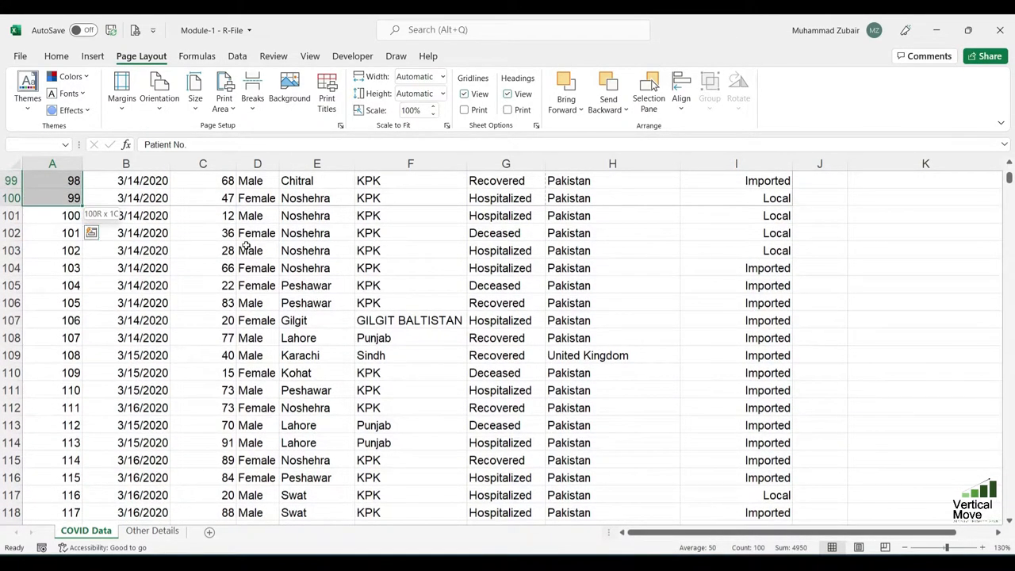
key(ctrl+shift+Right)
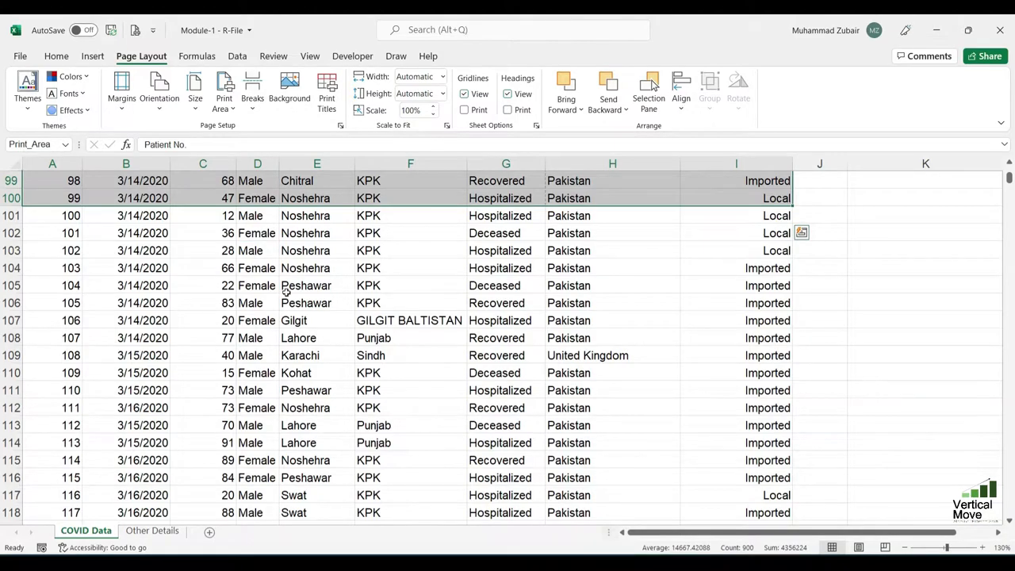
- Set the selected range as the print area, check its extent down to row 100, and deselect the range
scroll(246, 245, up, 20)
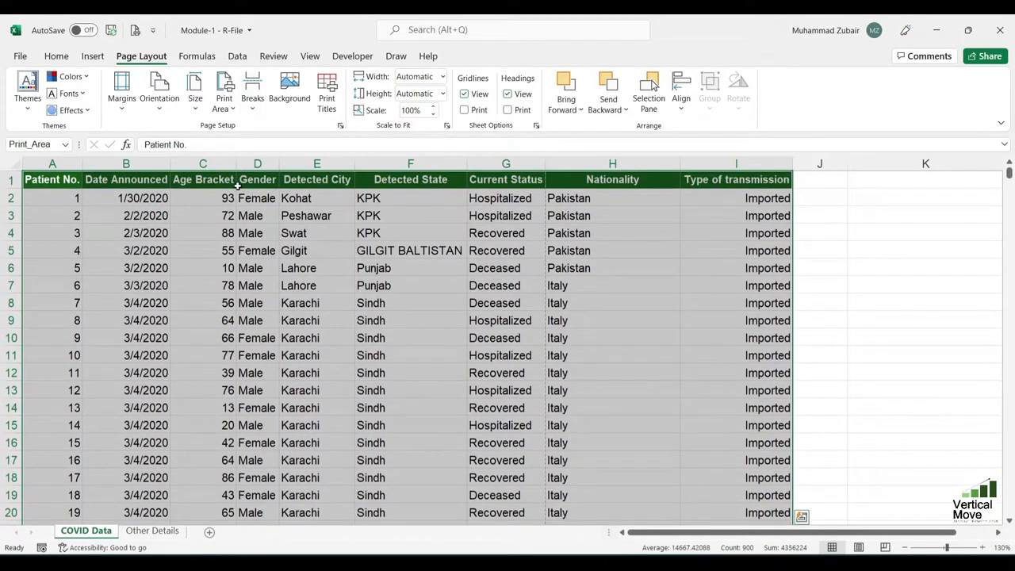
click(224, 103)
click(260, 131)
scroll(369, 341, down, 20)
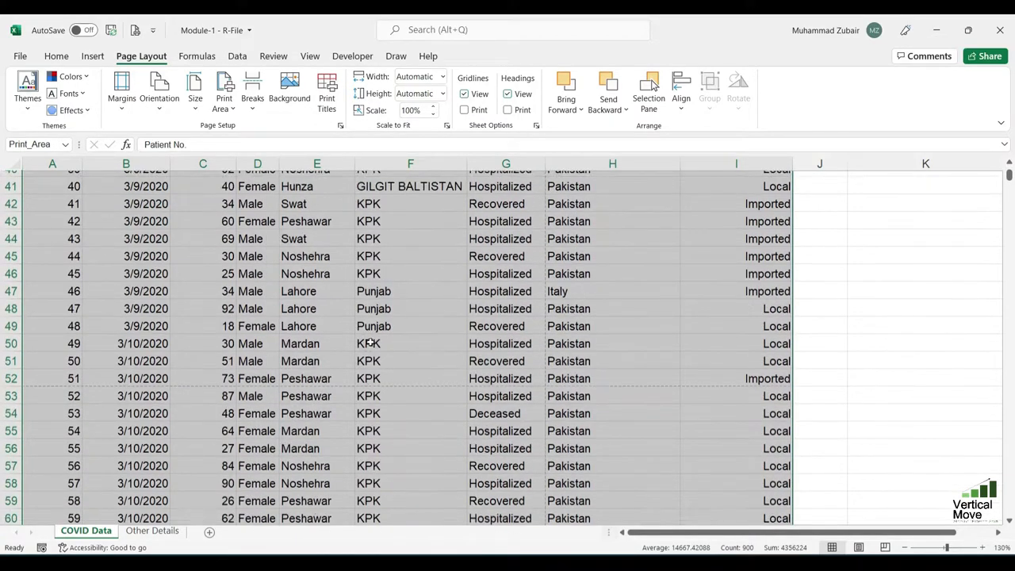
scroll(346, 283, up, 2)
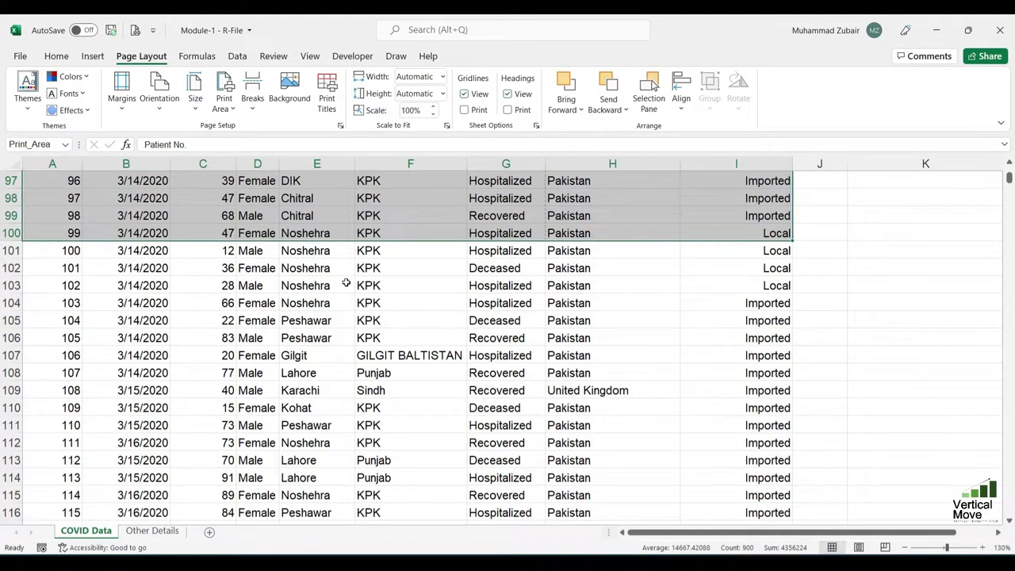
scroll(345, 283, down, 2)
scroll(346, 283, up, 20)
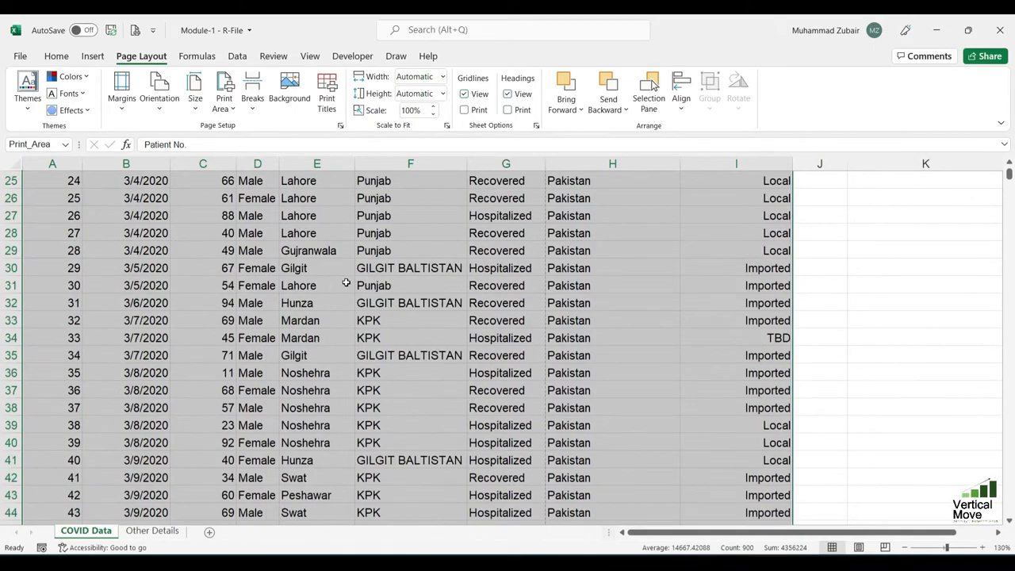
click(219, 83)
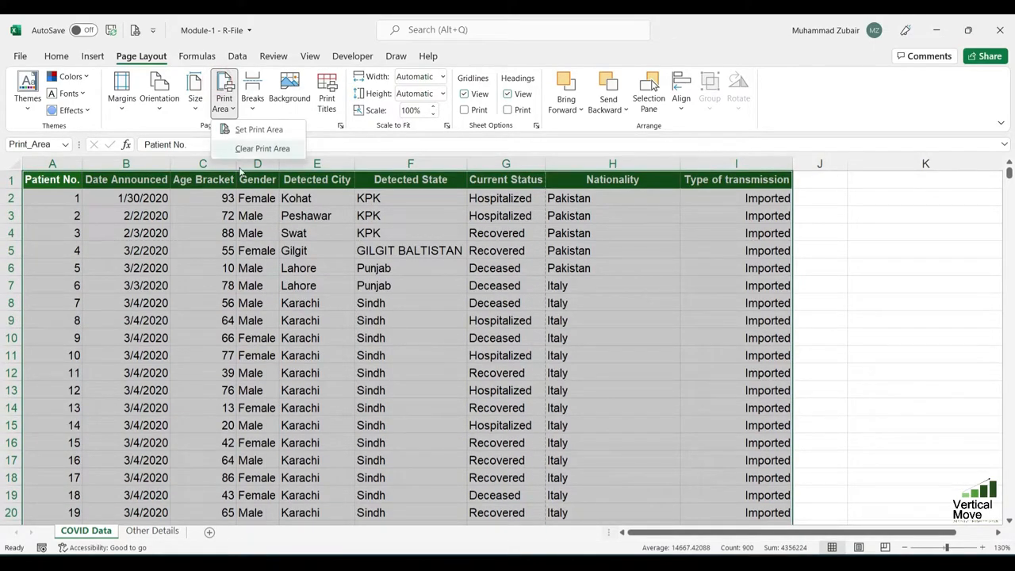
click(305, 246)
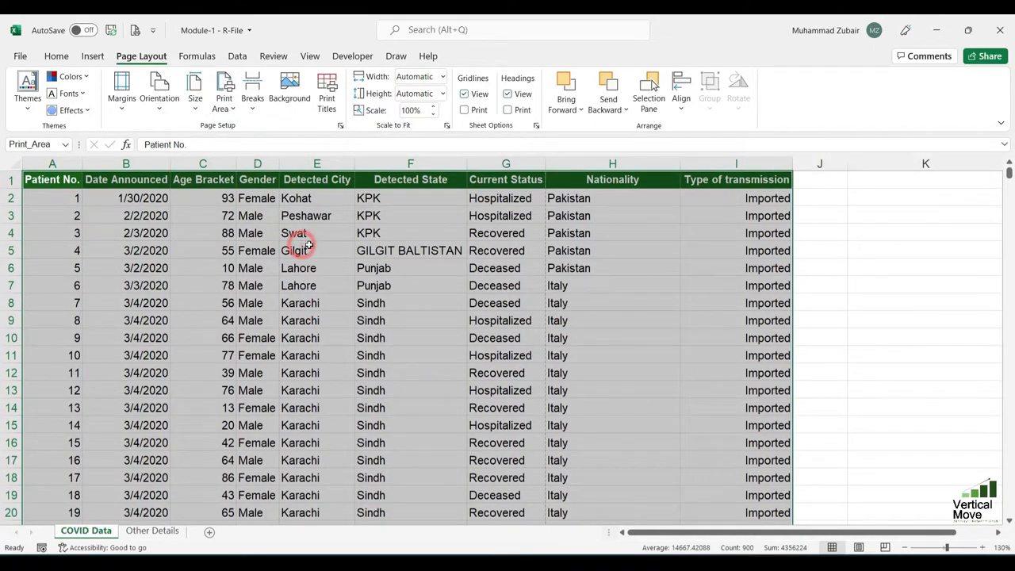
click(438, 291)
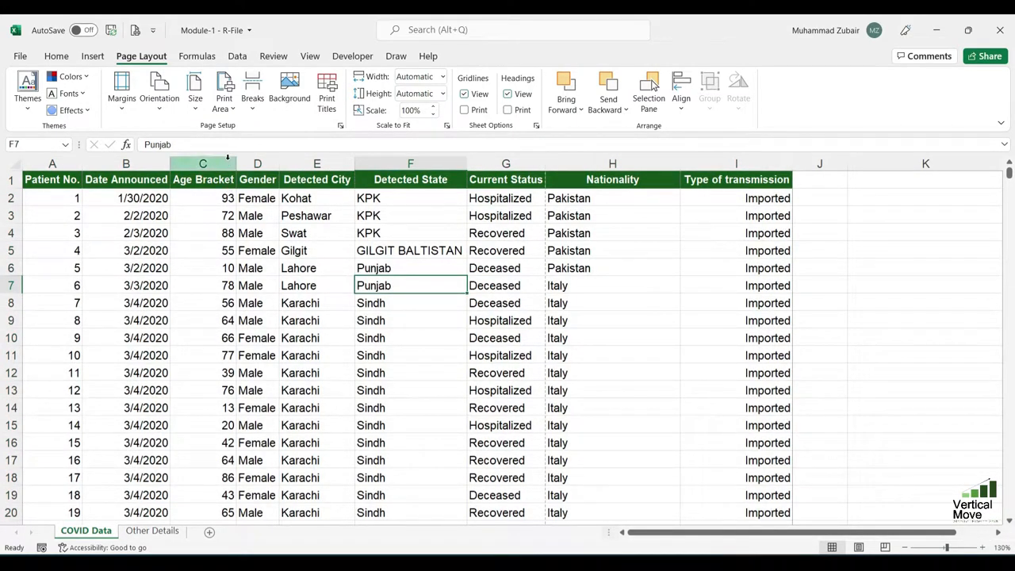
- Open the sheet's print preview, page through to the last page, and return to the worksheet
click(136, 32)
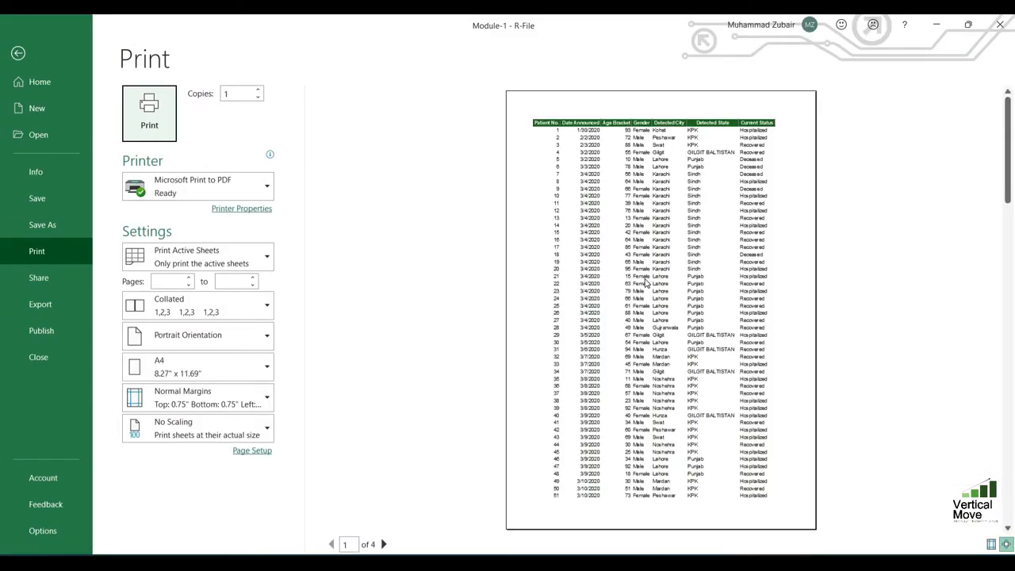
click(18, 53)
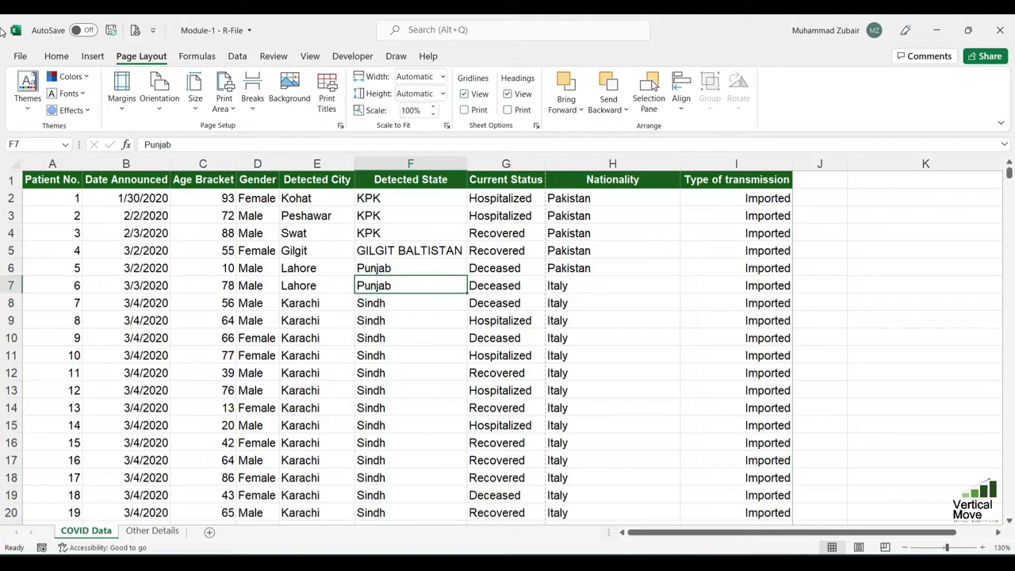
click(20, 55)
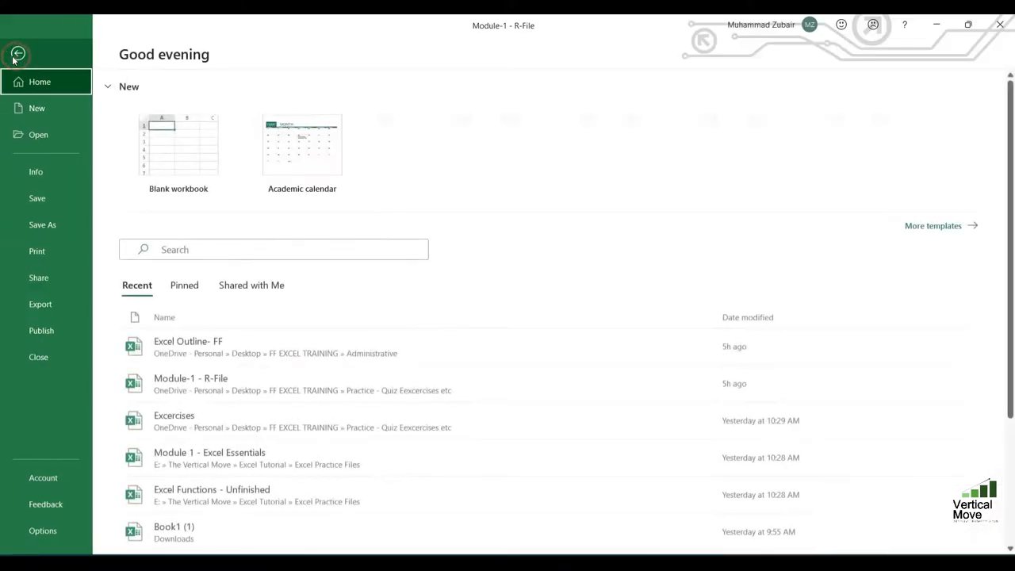
click(51, 258)
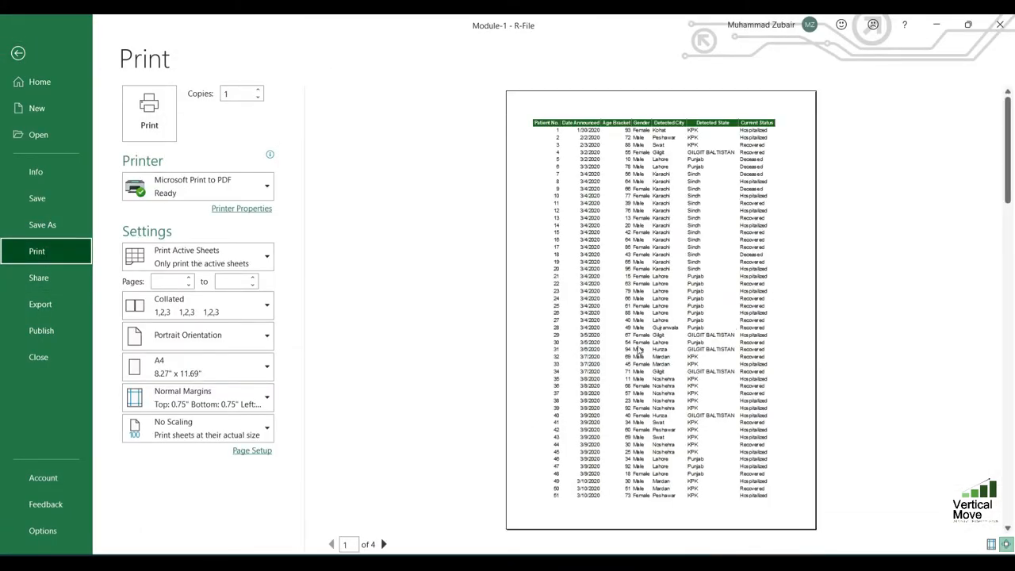
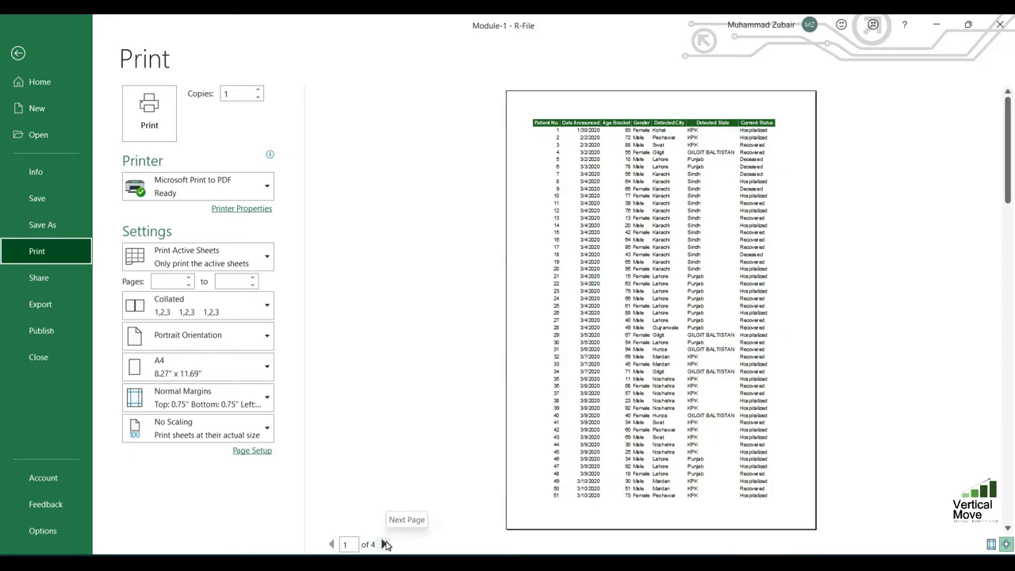
click(385, 543)
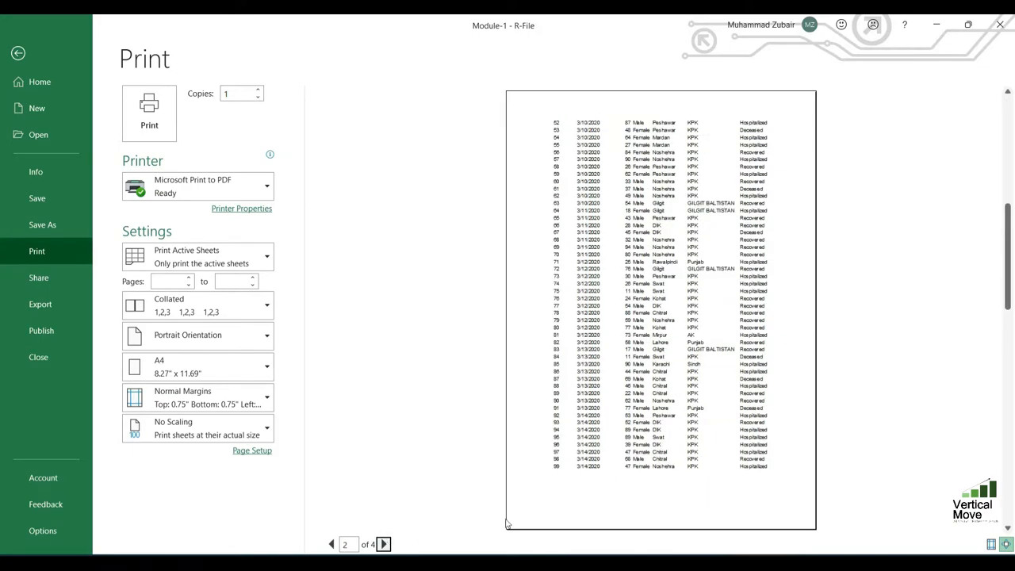
click(384, 544)
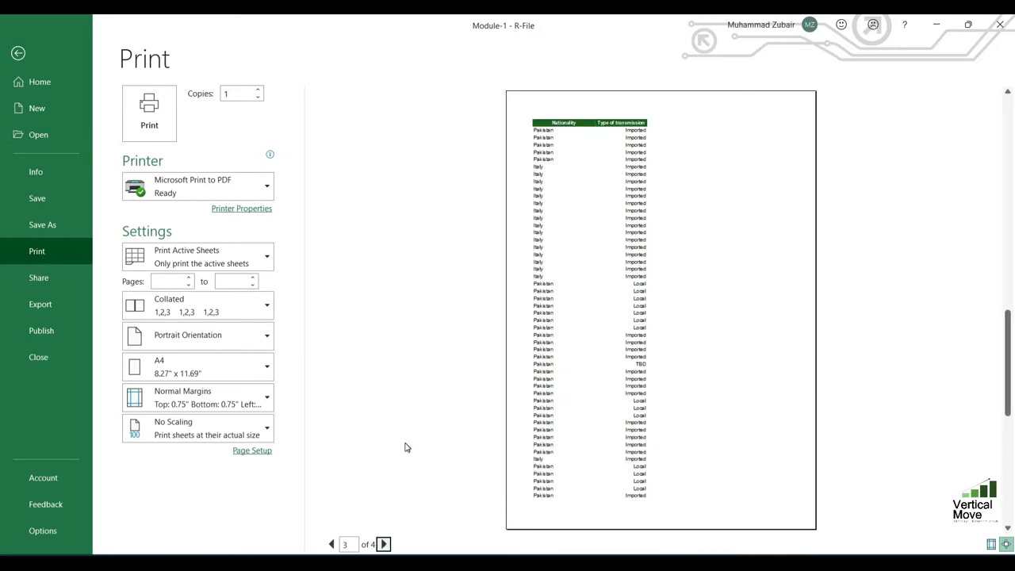
click(384, 544)
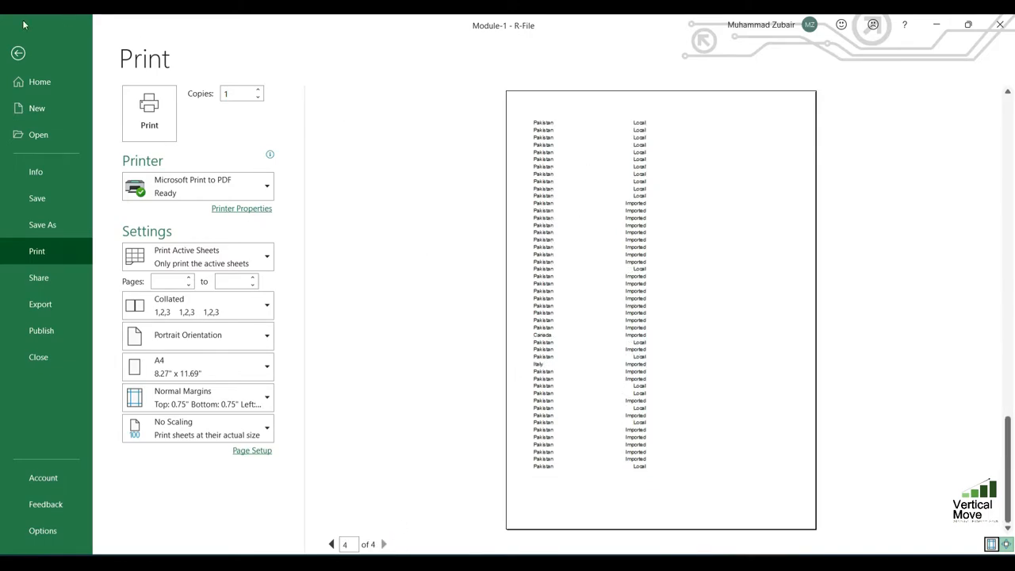
click(15, 56)
- Show the sheet in Page Layout view and look over how the table's columns are split across pages
drag(49, 179, 488, 428)
click(497, 337)
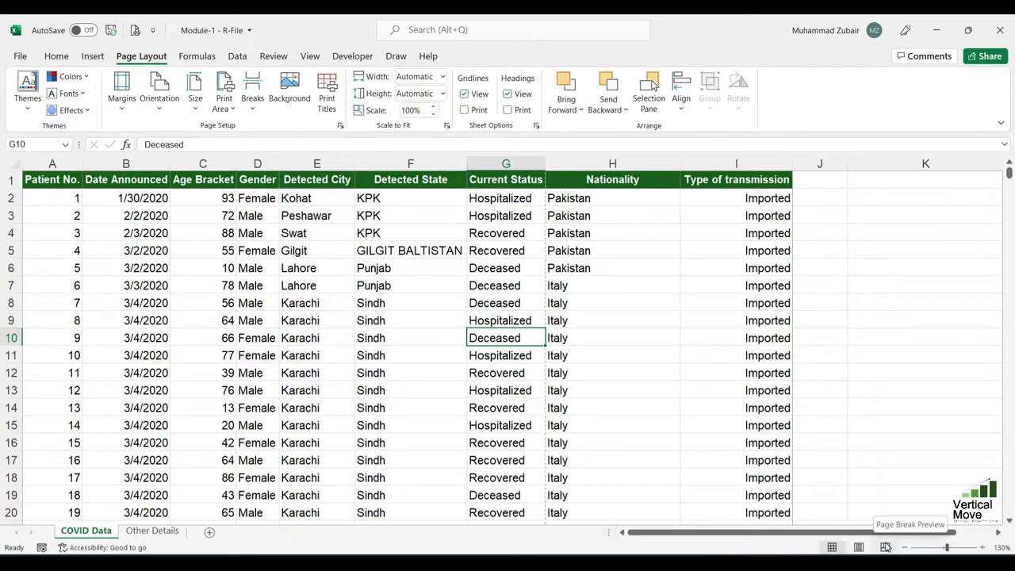
click(858, 548)
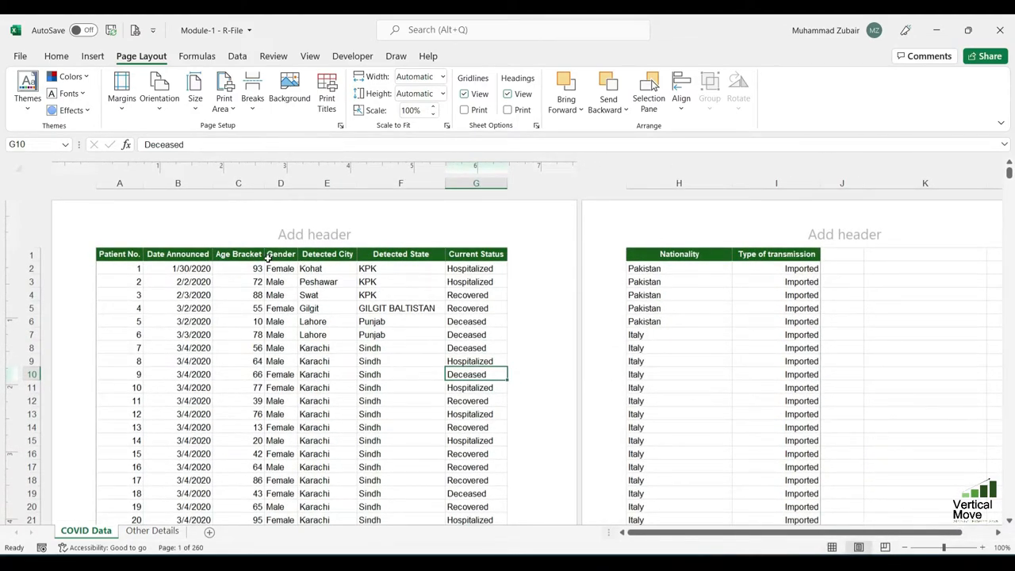
scroll(482, 413, down, 5)
scroll(482, 412, up, 5)
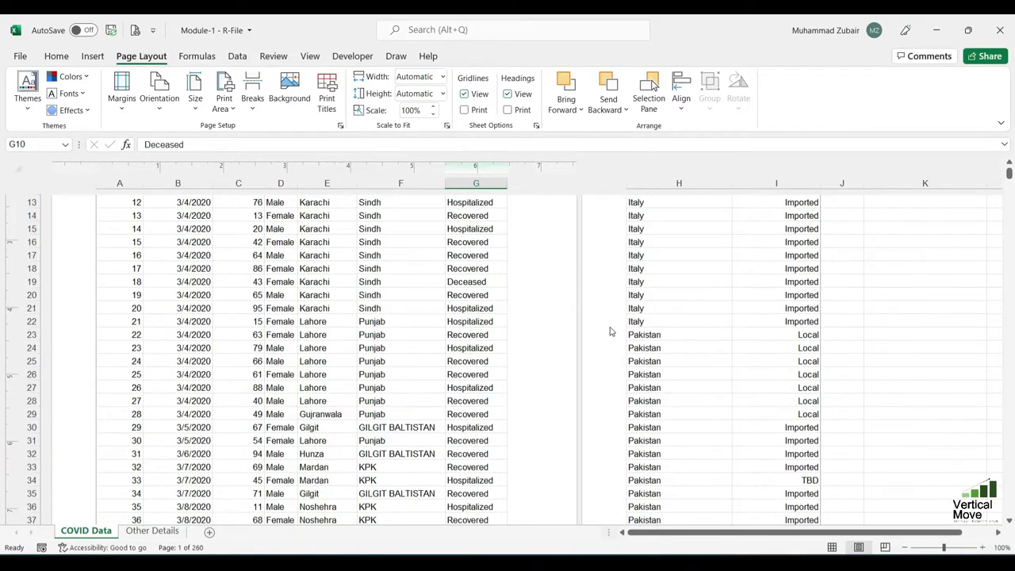
scroll(696, 339, down, 10)
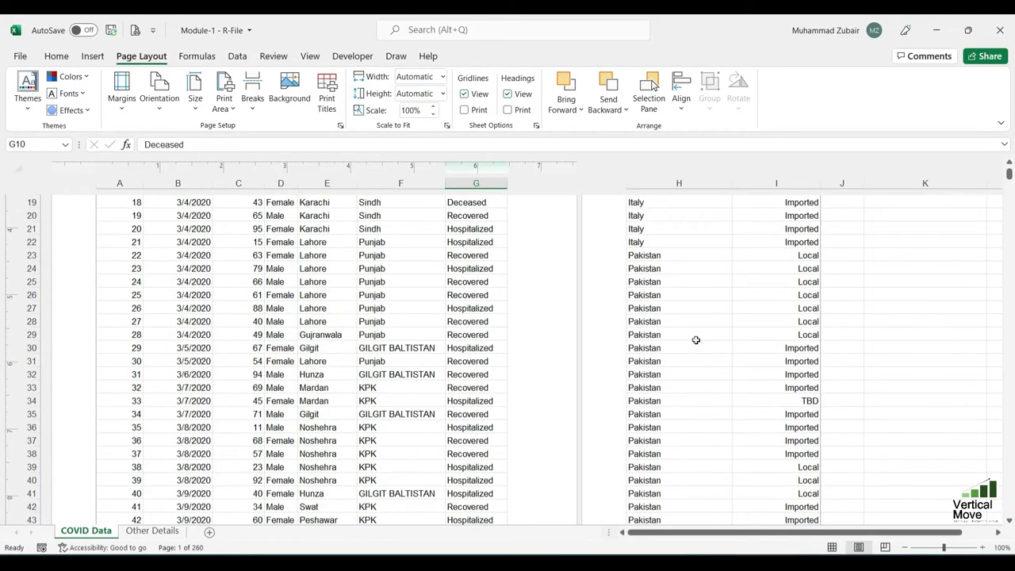
scroll(697, 340, up, 10)
- In Page Break Preview, move the vertical page break after Current Status to the outer edge of the Type of transmission column
click(885, 547)
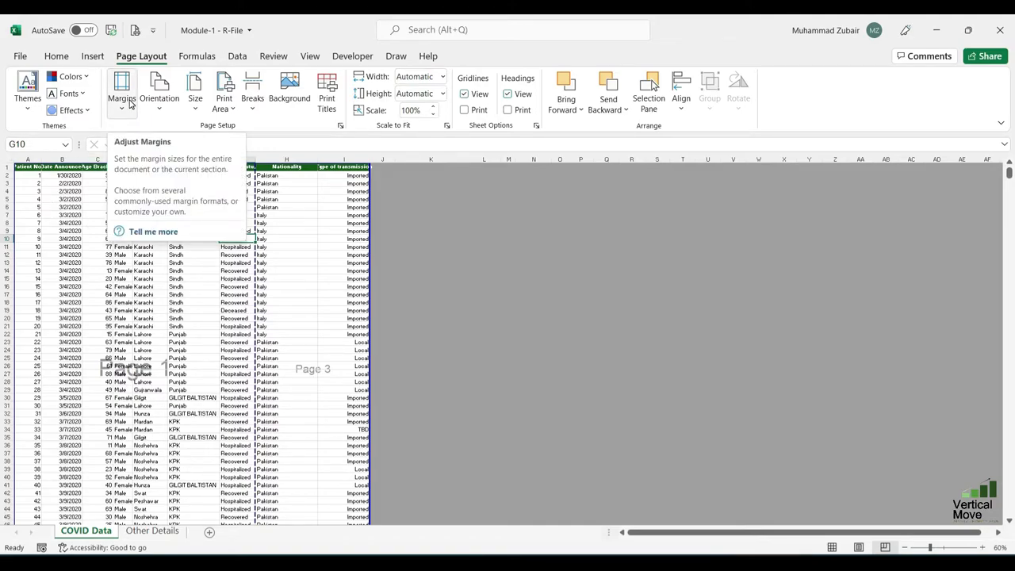
scroll(295, 402, down, 1)
scroll(295, 402, down, 2)
scroll(295, 402, up, 4)
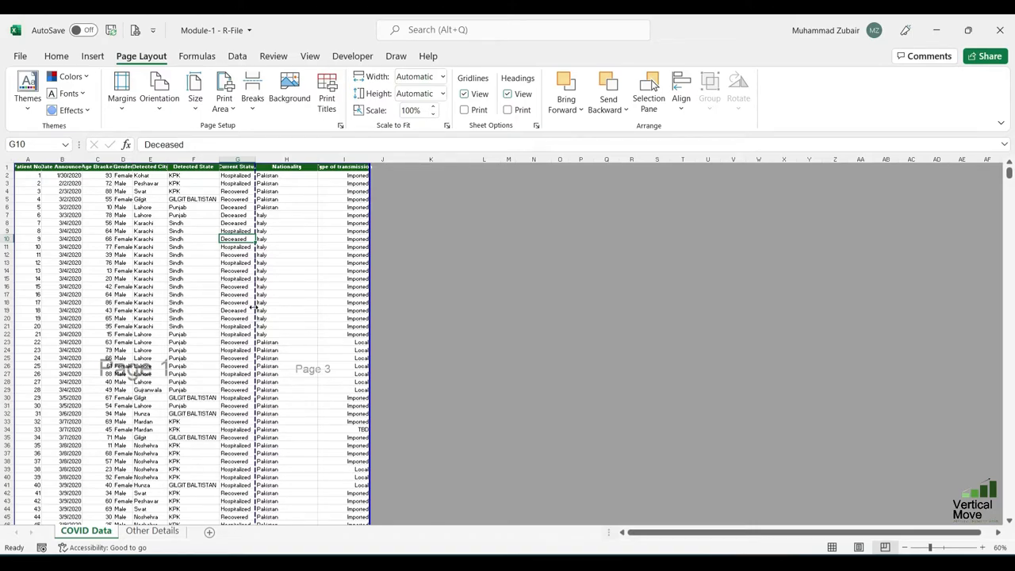
drag(254, 305, 365, 307)
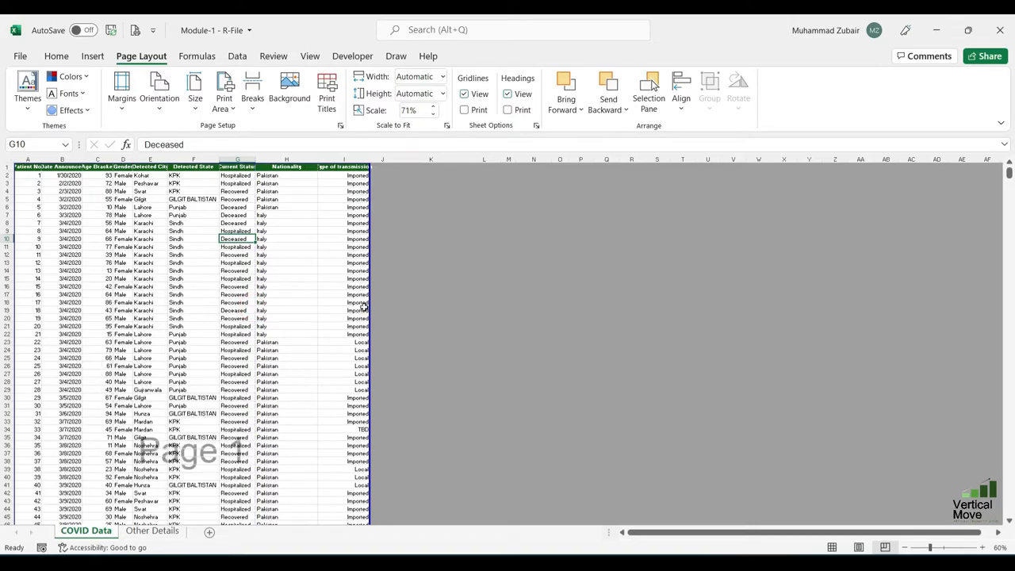
scroll(214, 397, down, 5)
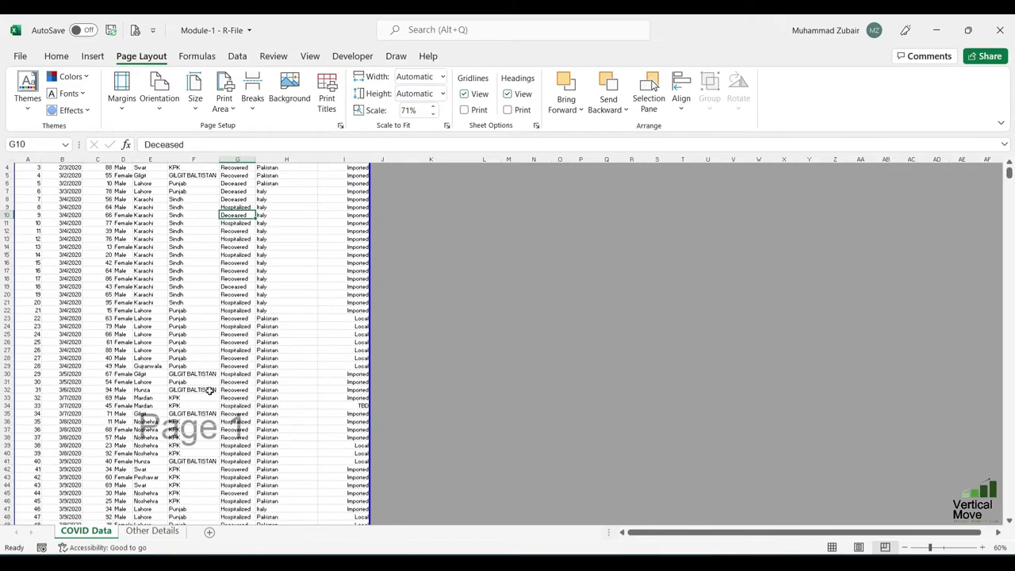
scroll(213, 396, down, 6)
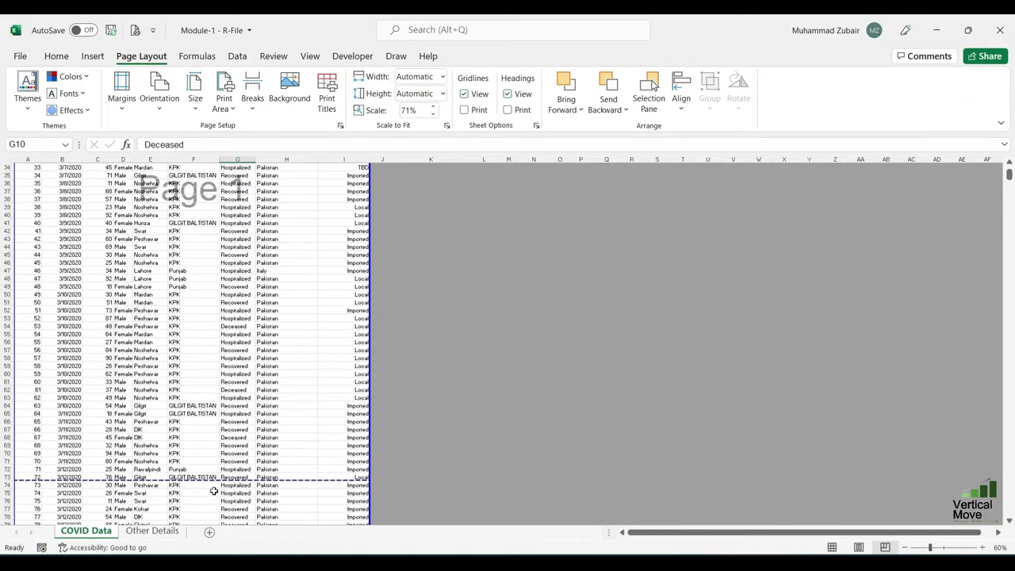
scroll(215, 479, down, 14)
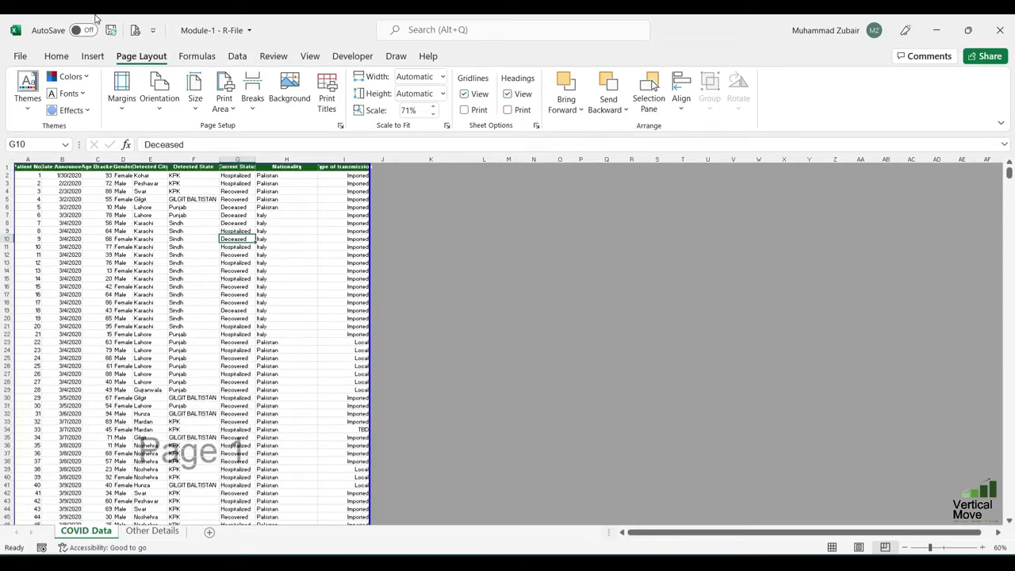
- Check both pages of the rescaled table in the print preview and return to the worksheet
click(135, 30)
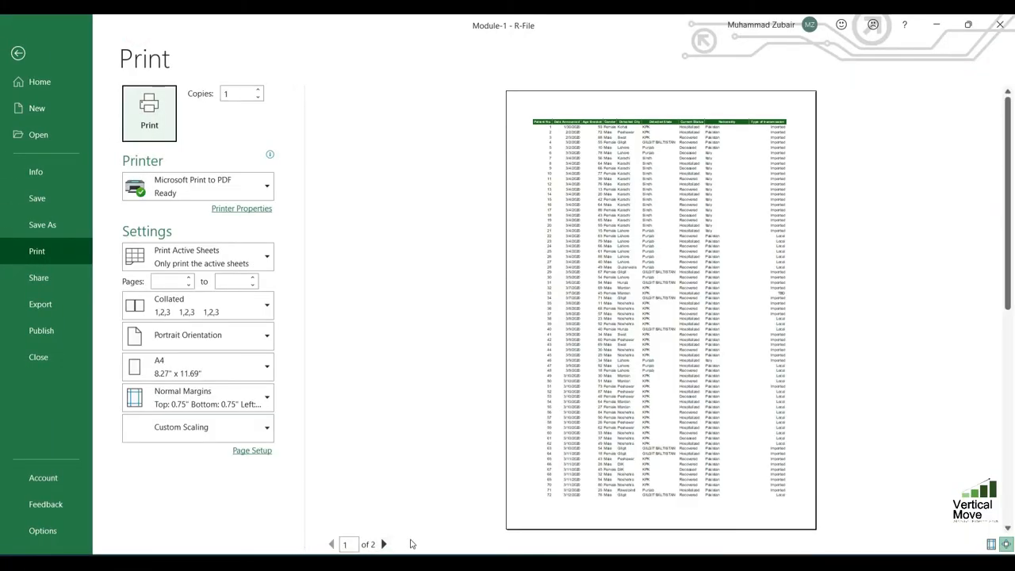
click(383, 544)
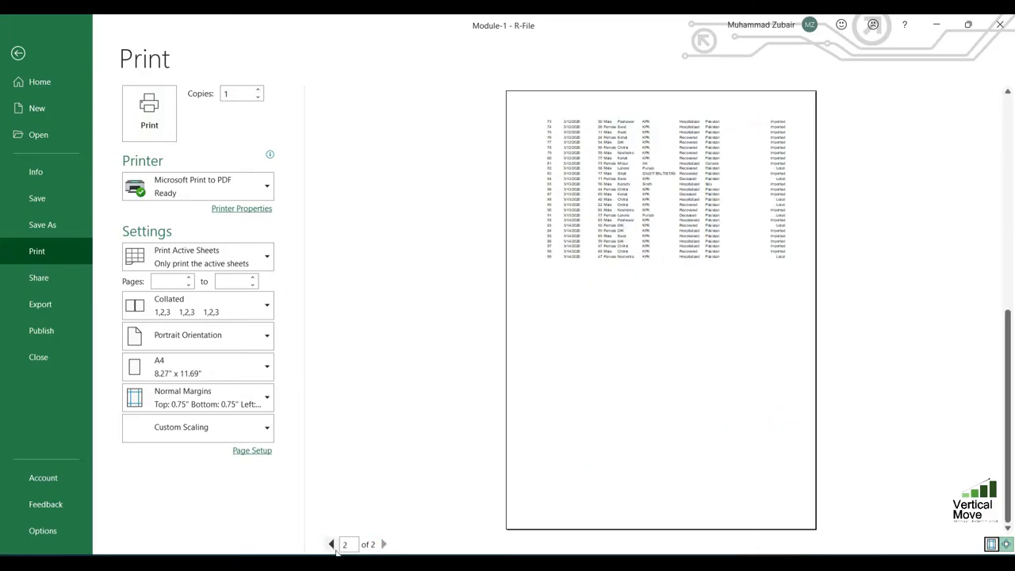
key(Escape)
- Undo the page break move and return the sheet to Normal view
click(885, 547)
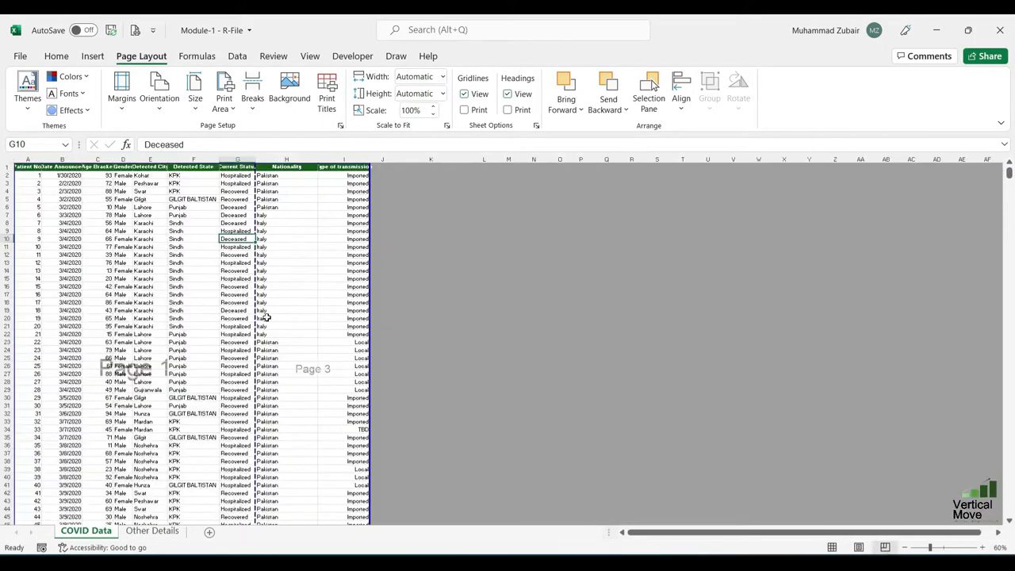
click(266, 318)
click(236, 318)
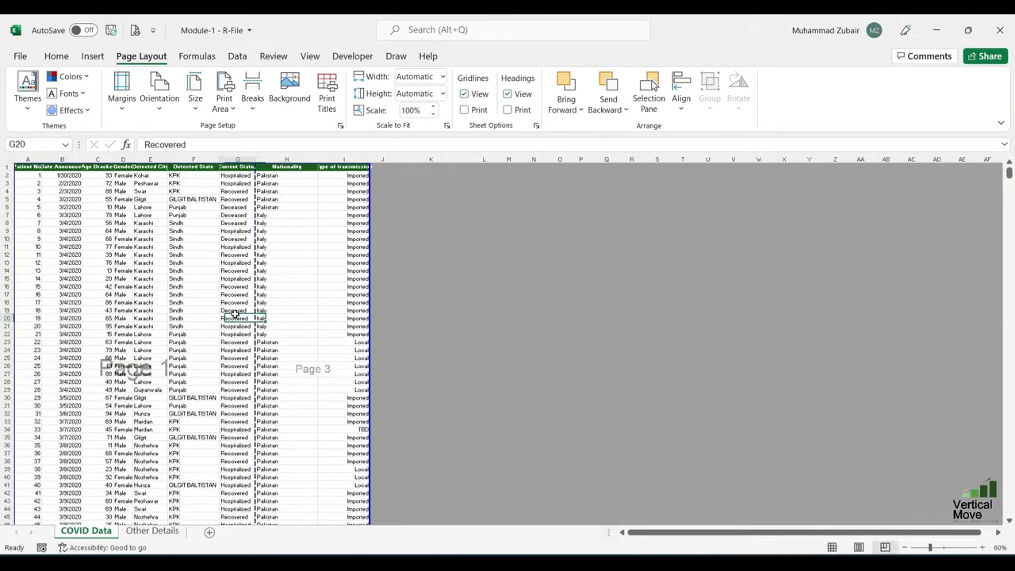
click(832, 548)
- Highlight the Nationality and Type of transmission columns from the headers down to row 17, and clear the selection
click(226, 267)
click(611, 232)
drag(606, 180, 666, 452)
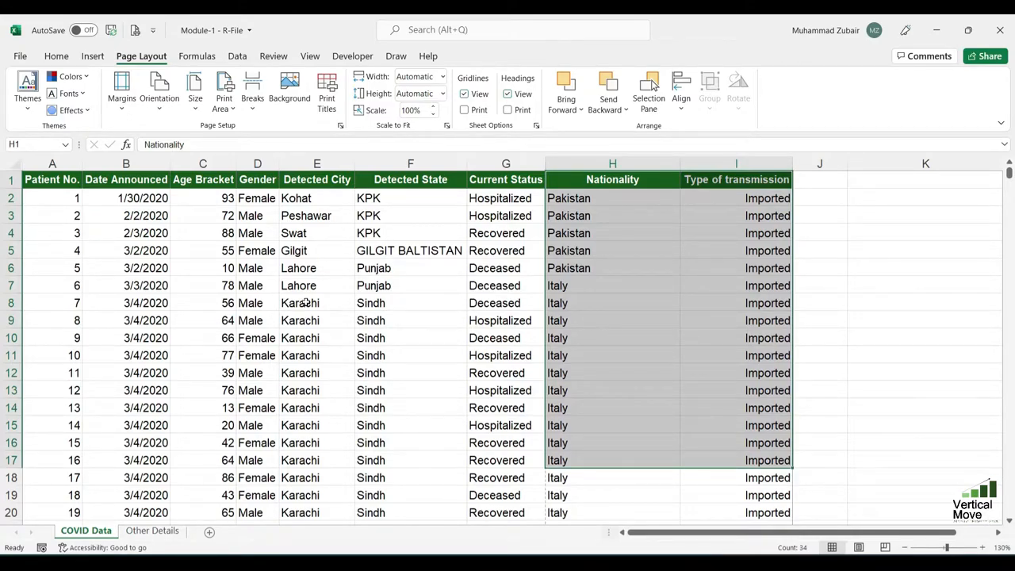
click(306, 302)
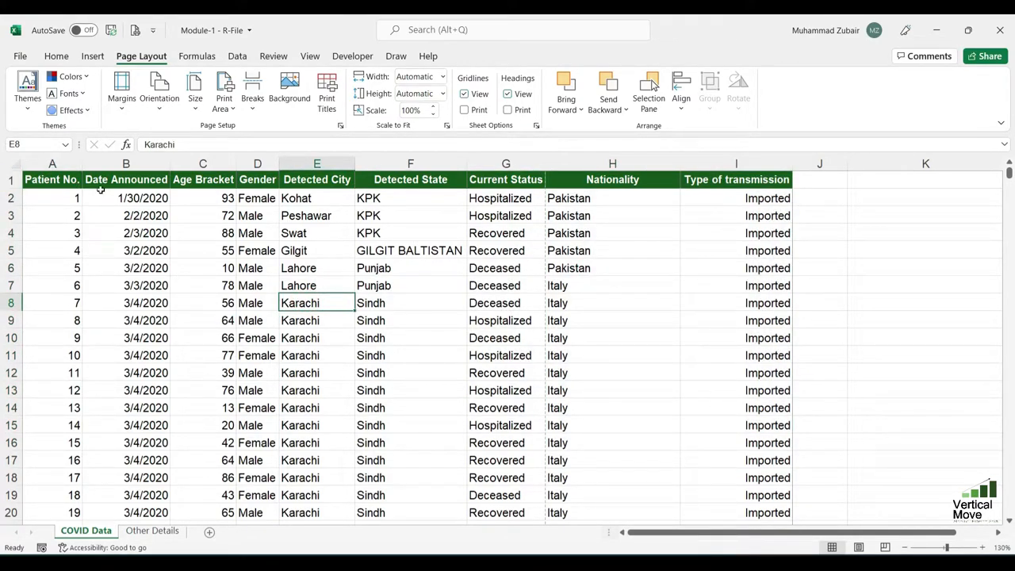
- Select the entire sheet, autofit its column widths, and deselect it
click(13, 163)
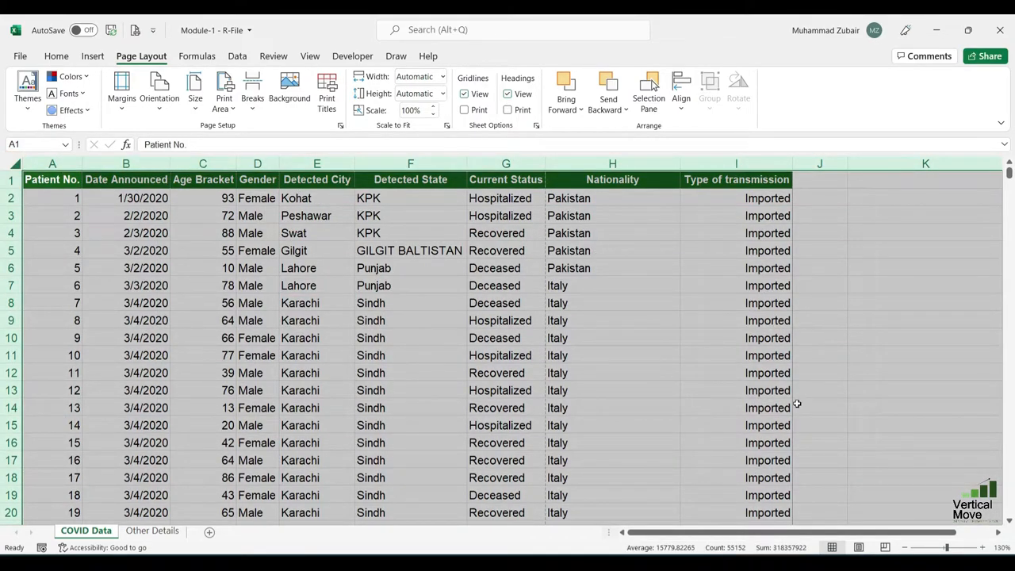
click(279, 163)
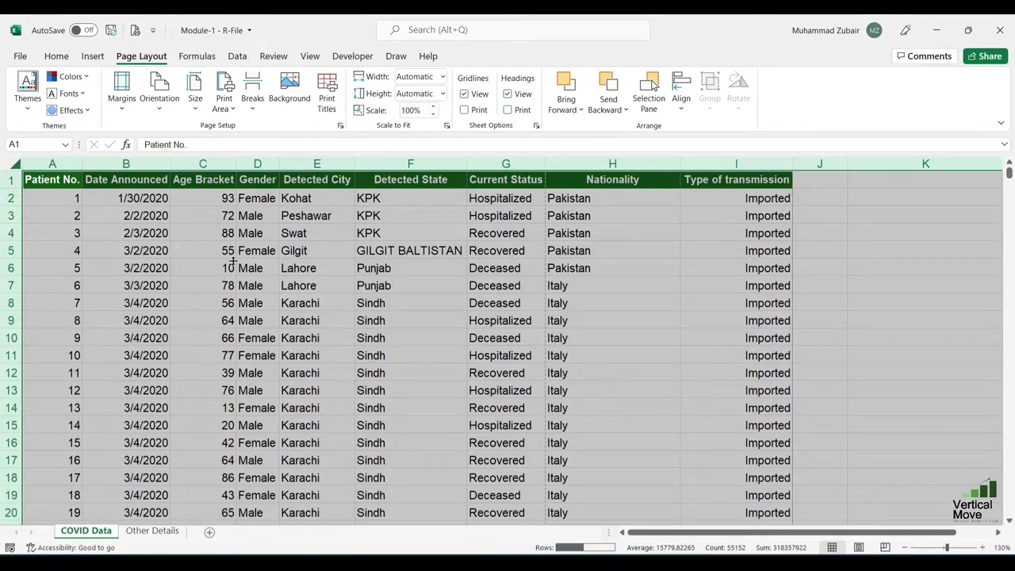
click(199, 216)
click(97, 215)
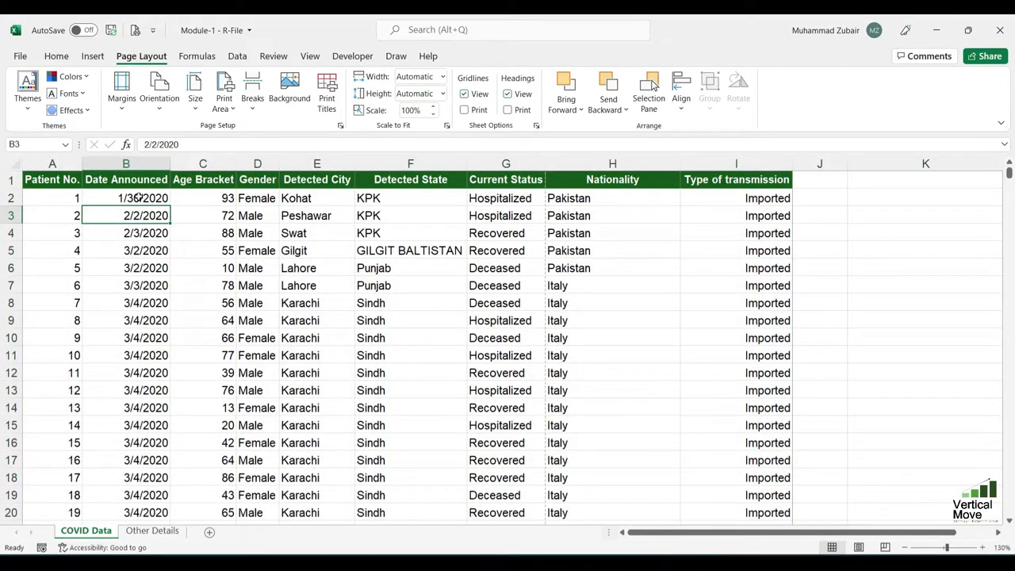
click(136, 198)
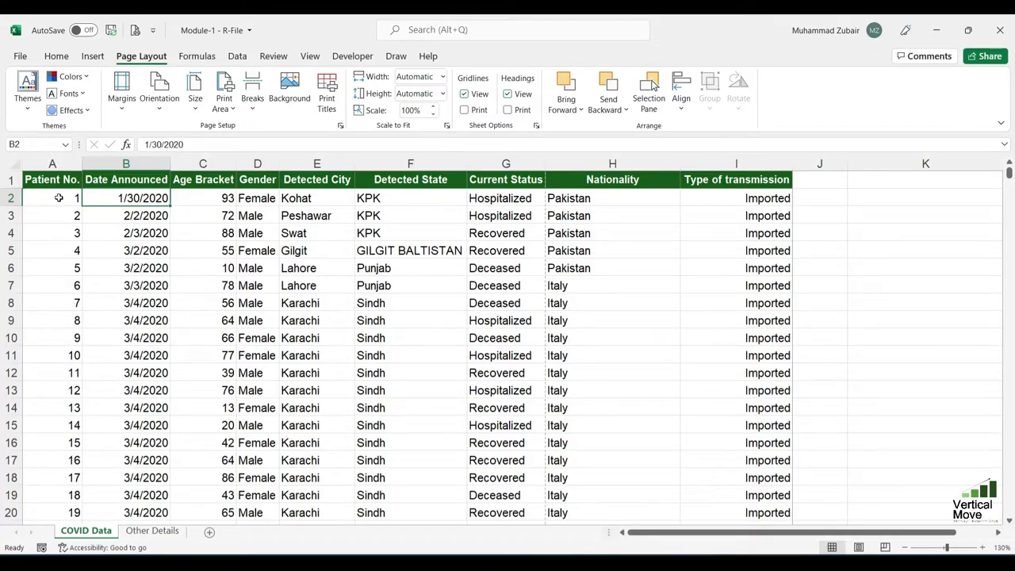
drag(605, 200, 640, 469)
click(440, 366)
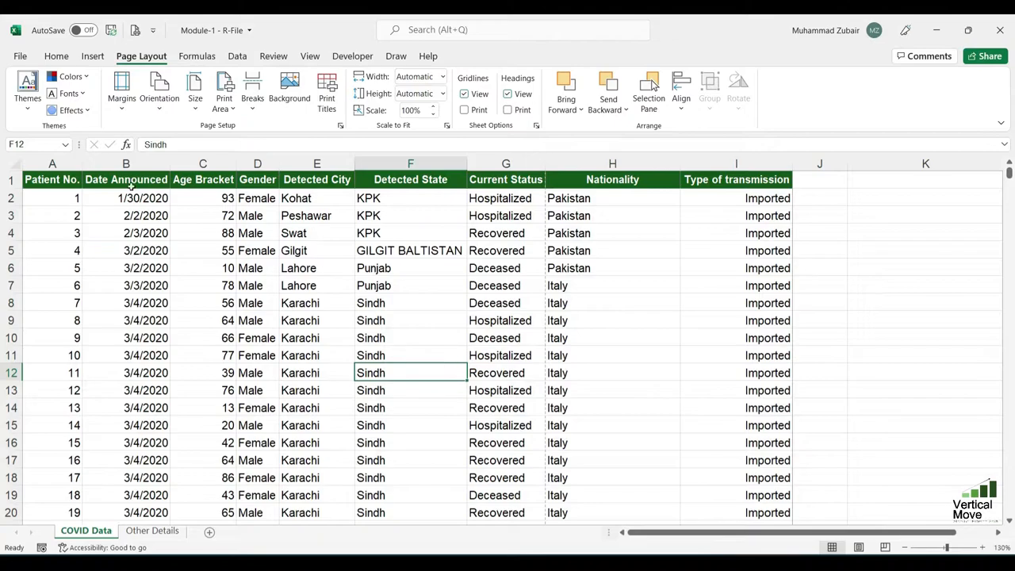
- Set the page scaling to fit 1 page wide by 2 tall in the page setup, and open the print preview
click(122, 90)
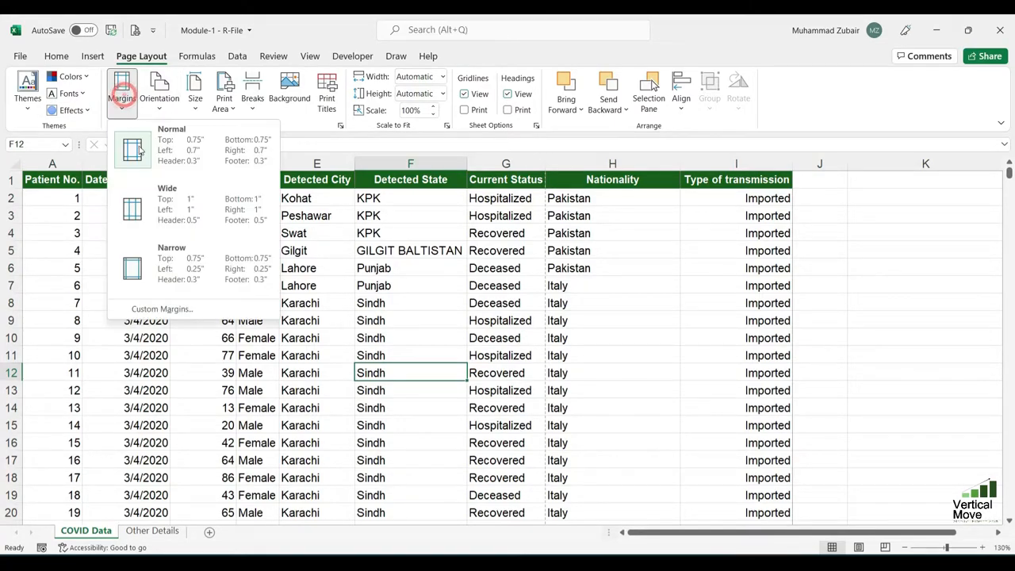
click(155, 310)
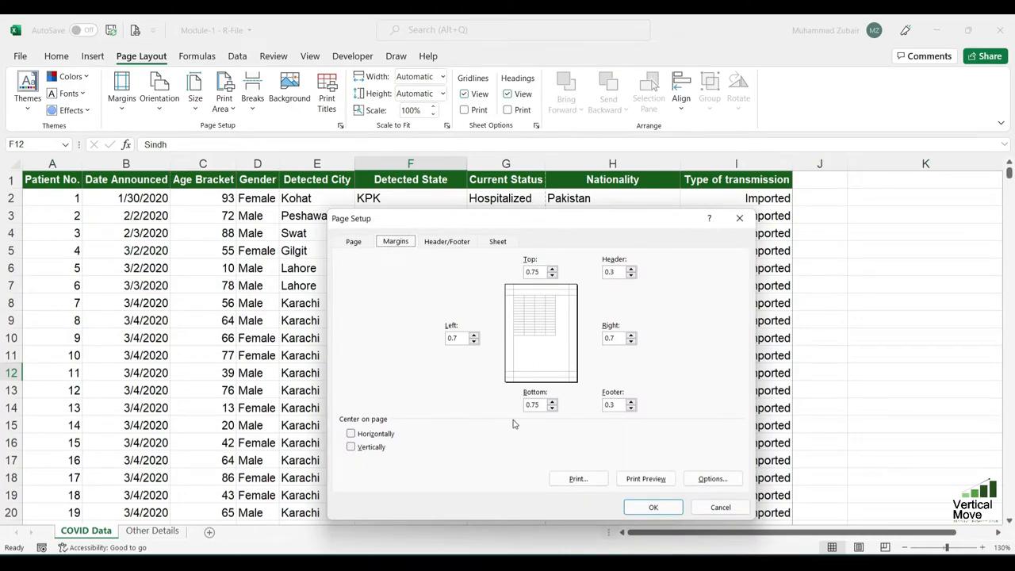
click(353, 241)
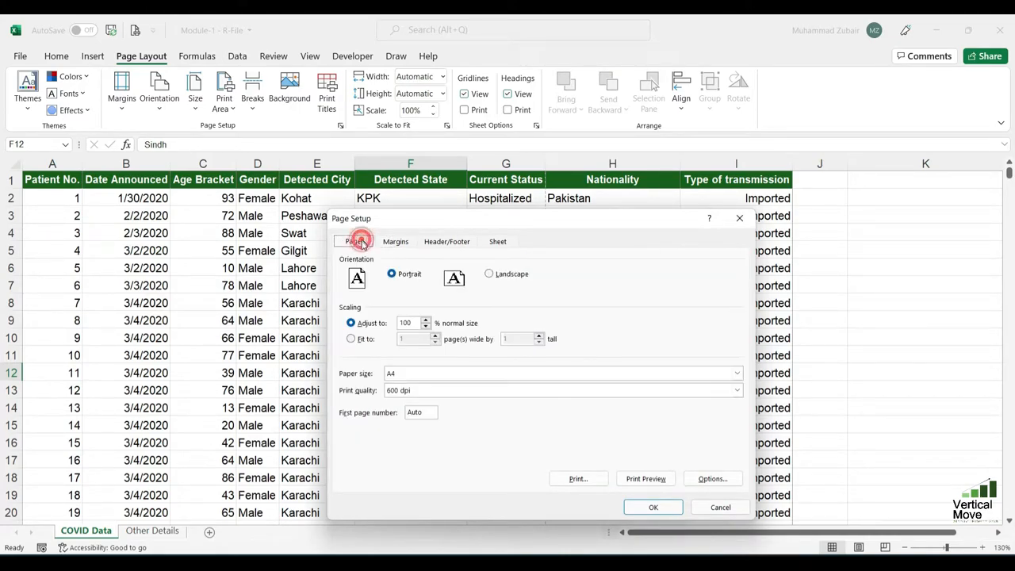
click(351, 338)
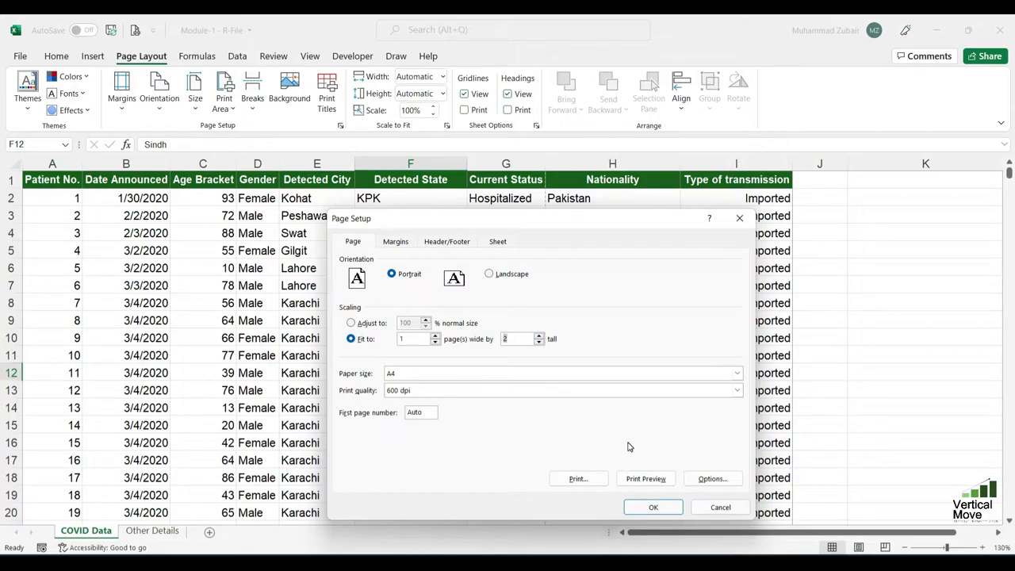
click(655, 508)
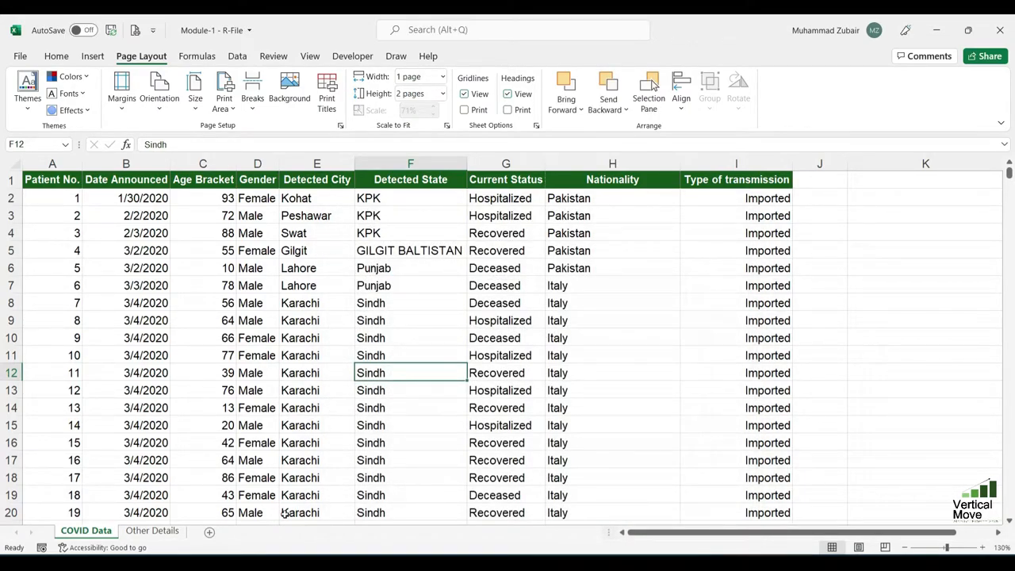
click(137, 31)
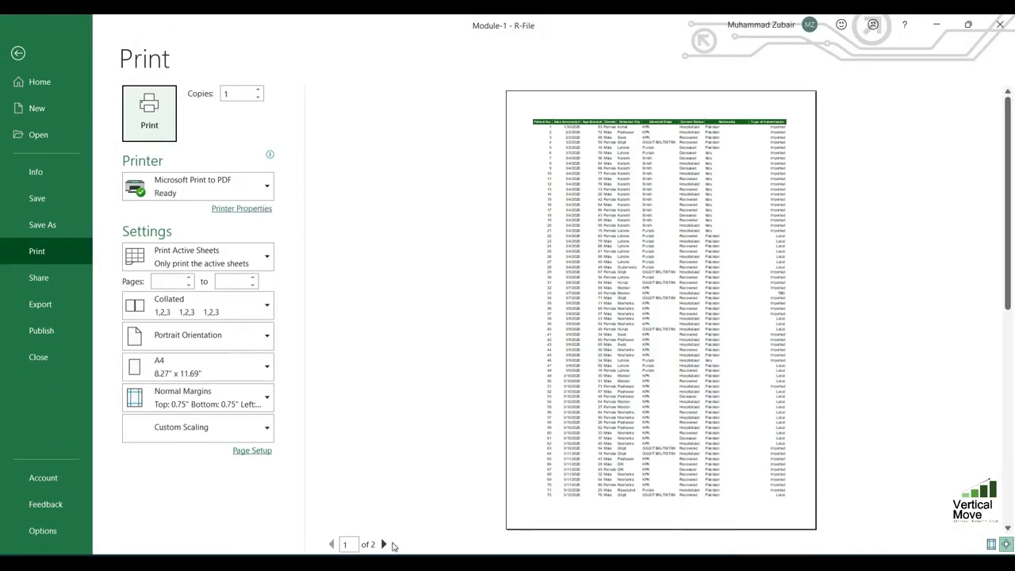
- Look through both pages of the print preview and return to the sheet
click(386, 546)
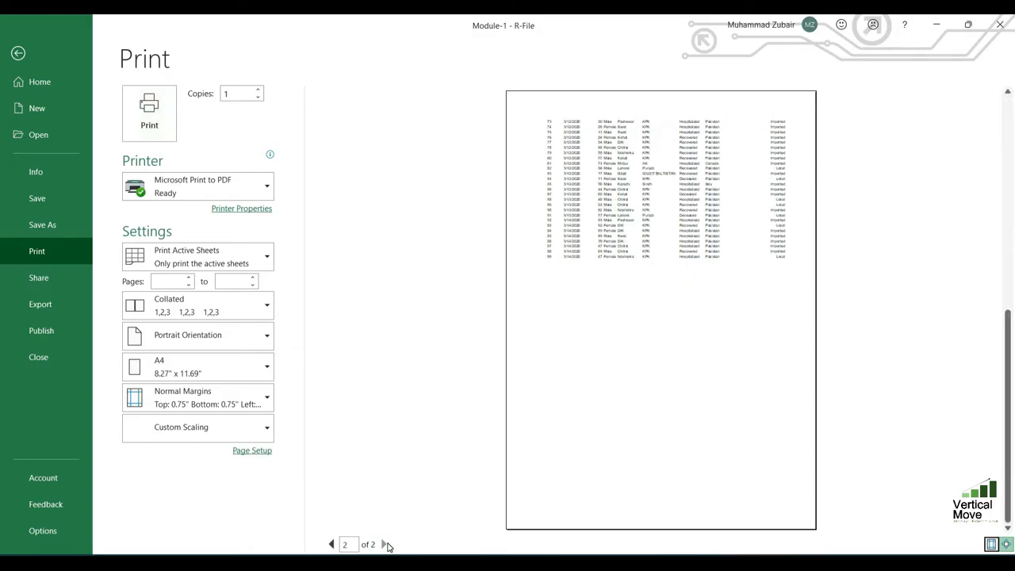
click(331, 544)
key(Escape)
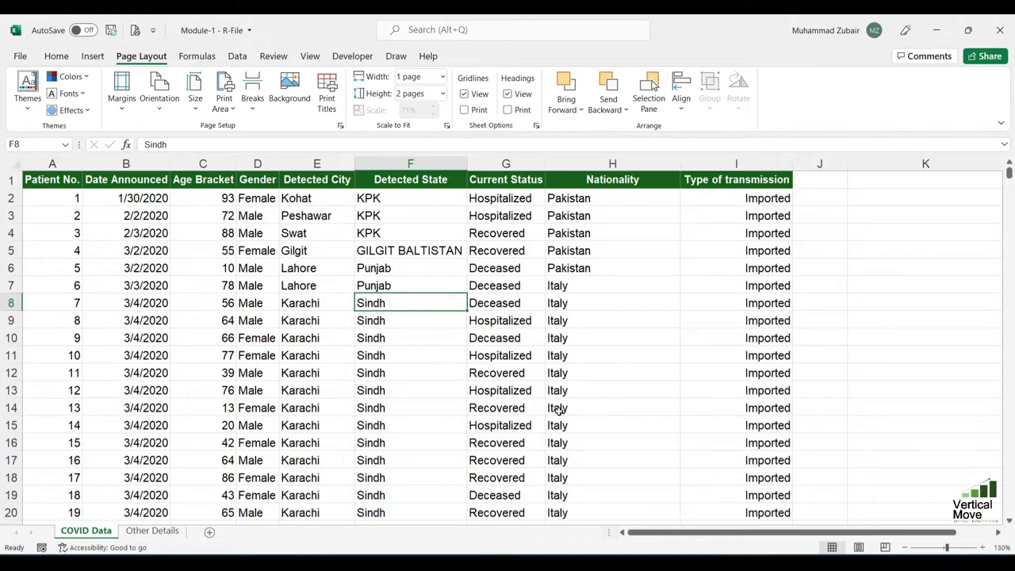
click(162, 299)
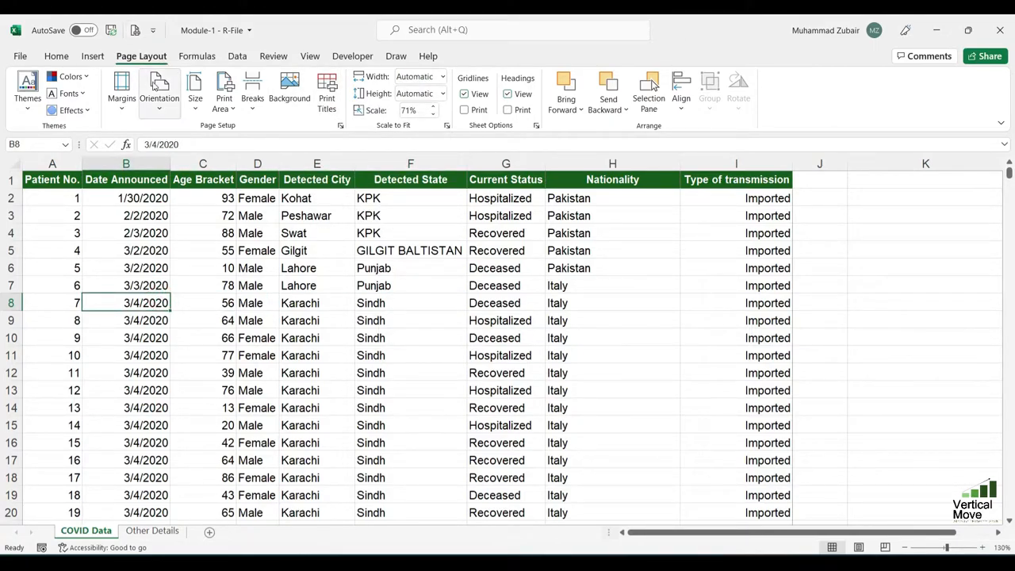
- Reopen the print preview, compare the top of page 2 with page 1 for column headers, and return to the sheet
click(135, 31)
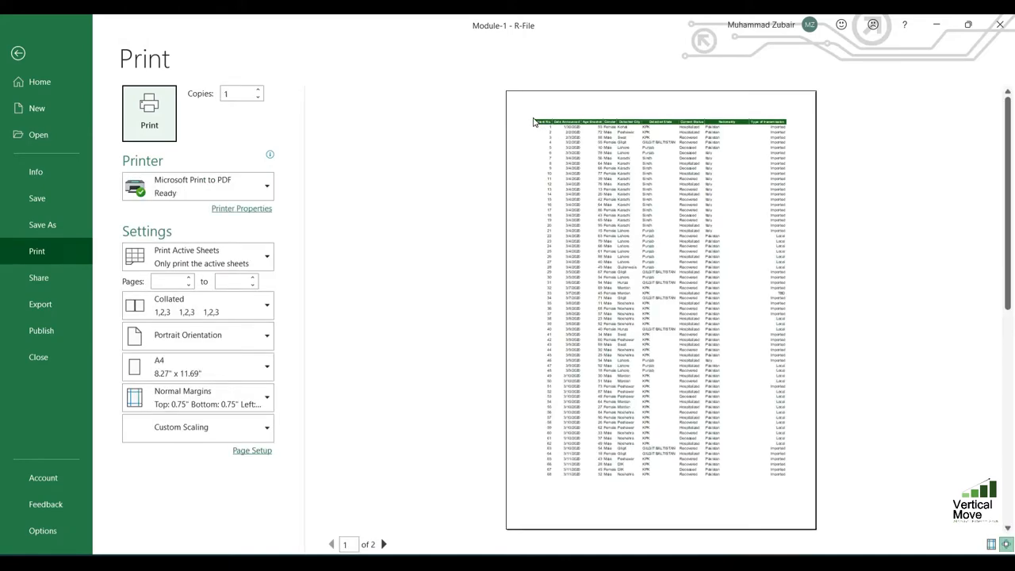
click(383, 544)
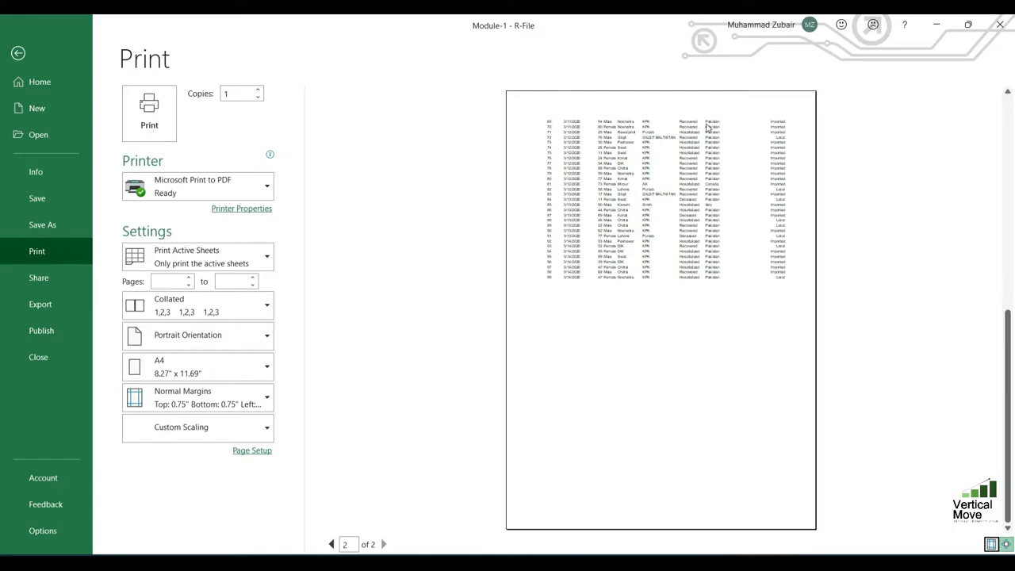
click(330, 544)
click(17, 53)
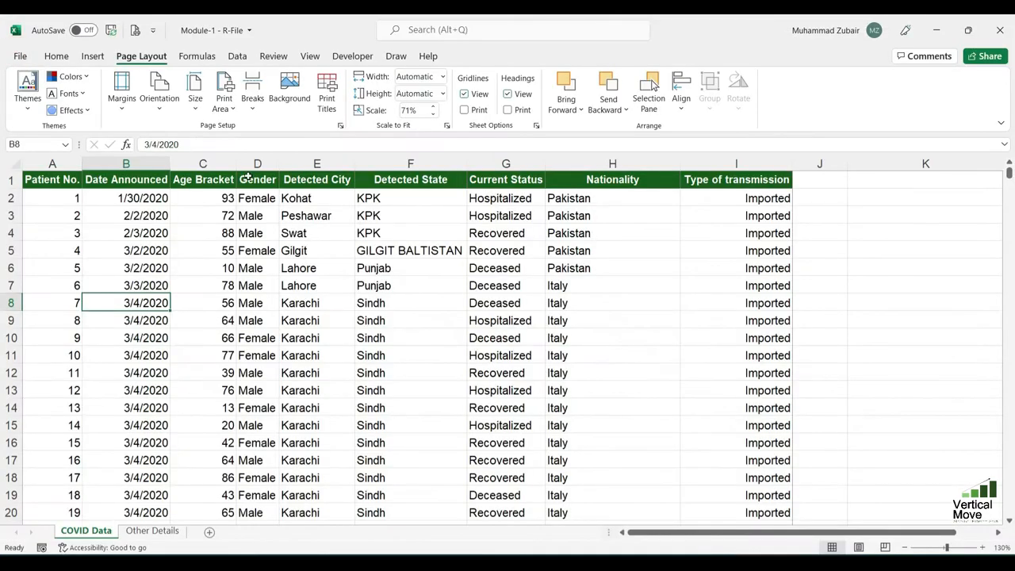
- Set header row 1 ($1:$1) as the print title row to repeat at the top of every page
click(328, 100)
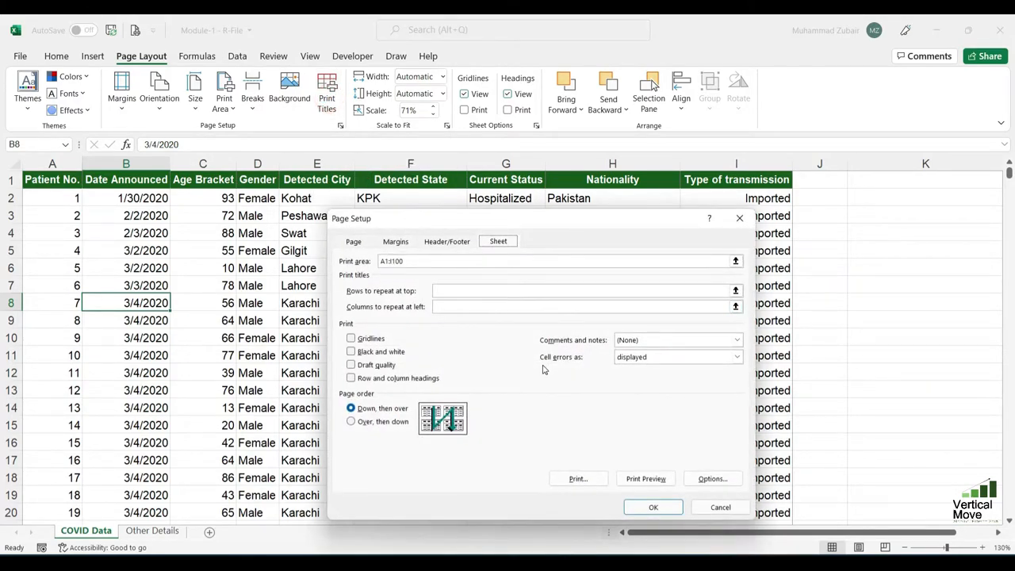
click(437, 307)
click(736, 292)
click(11, 180)
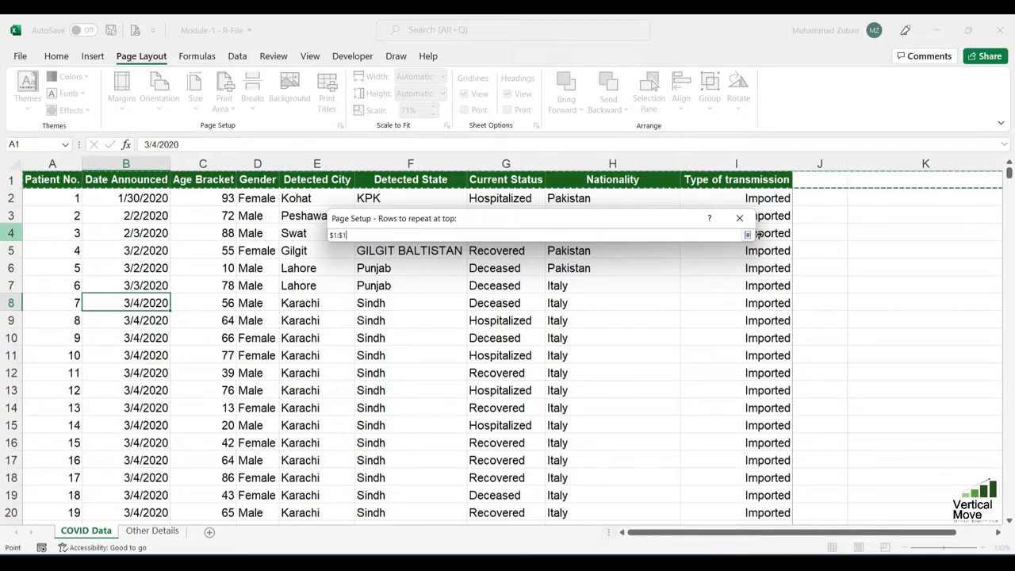
click(747, 235)
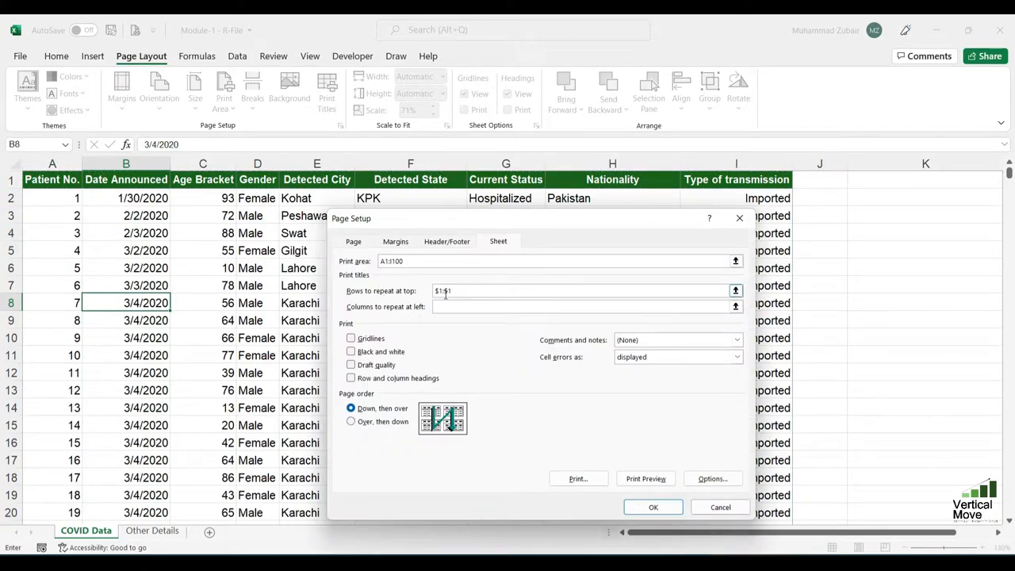
click(654, 507)
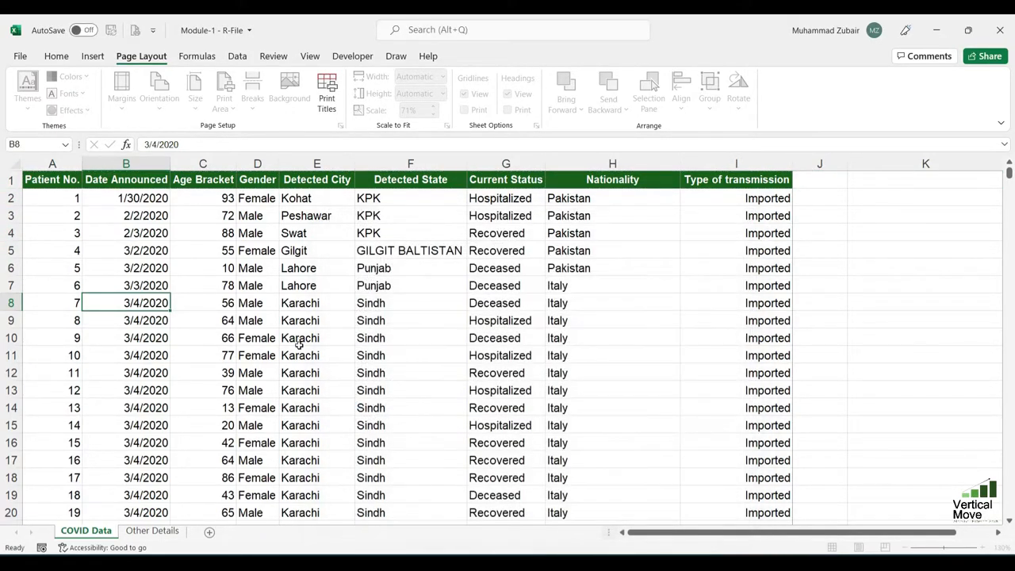
- Preview the second printed page to check its header row, and return to the sheet
click(136, 32)
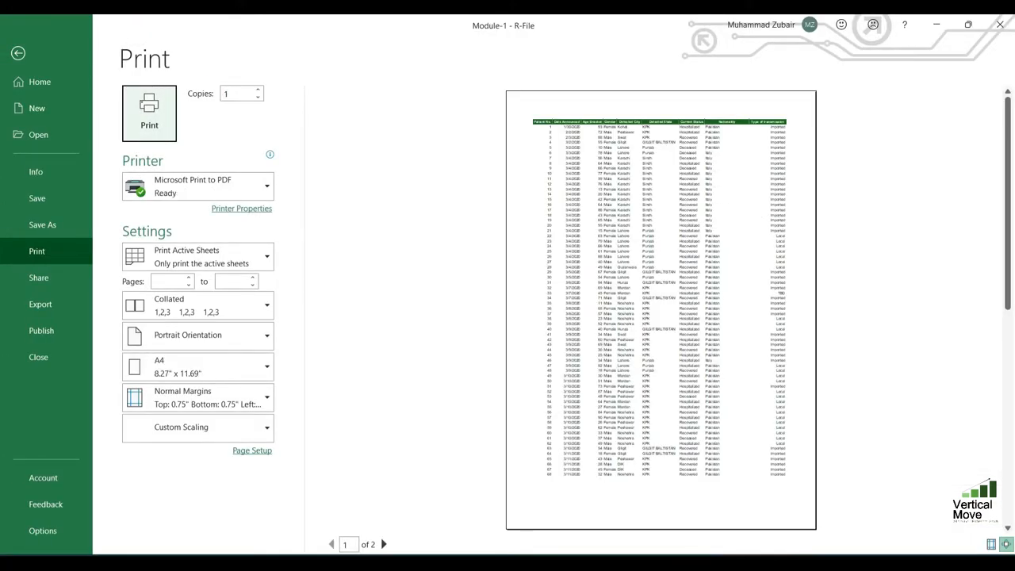
click(384, 544)
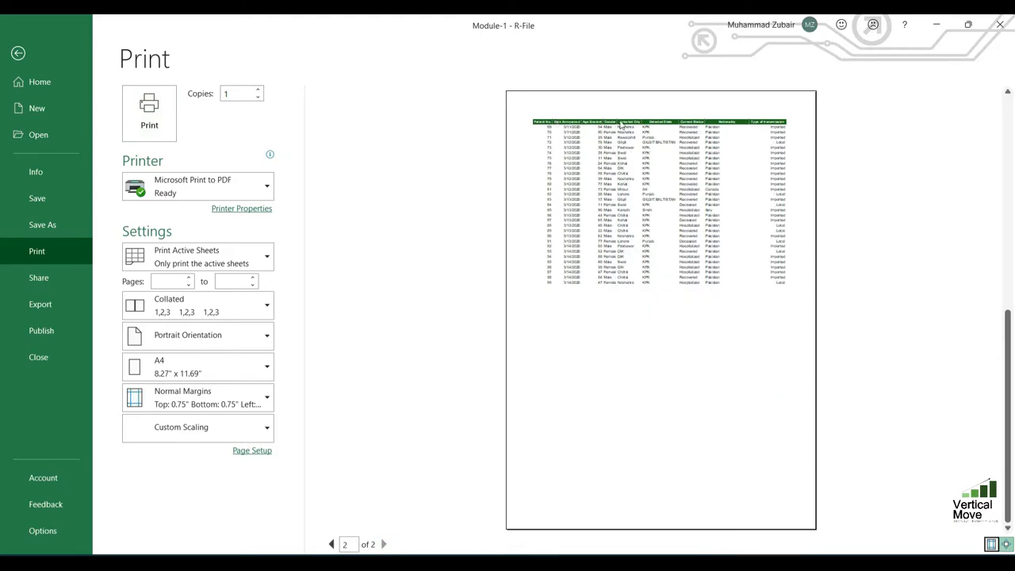
key(Escape)
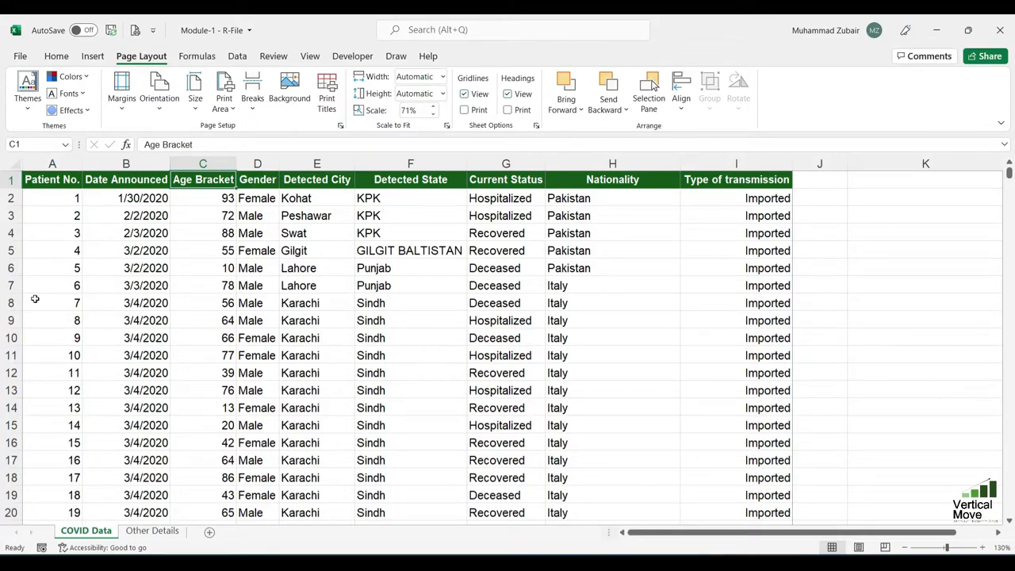
click(291, 93)
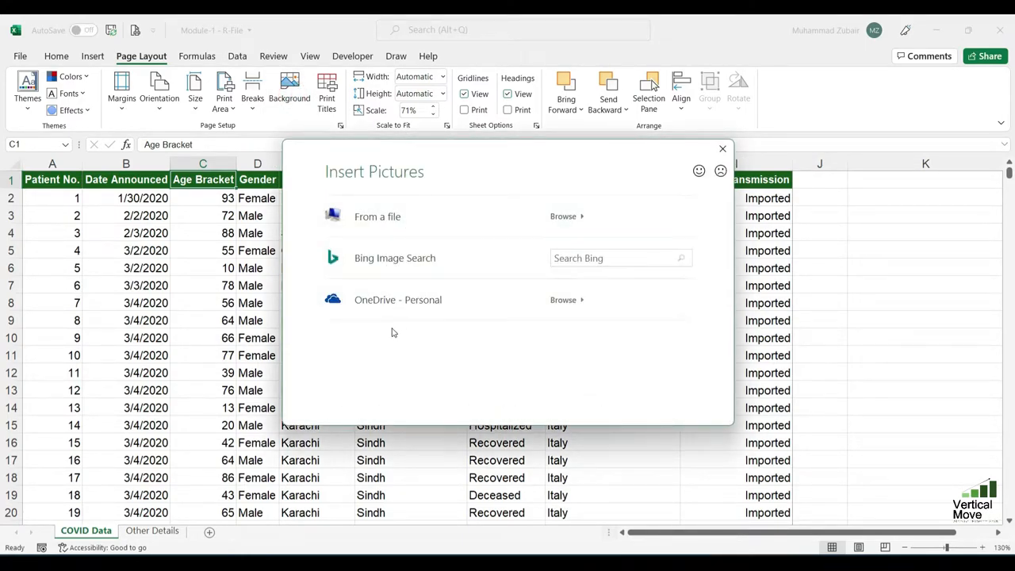
key(Escape)
click(295, 197)
click(197, 188)
- Open the print settings and set the page range to print from 1 to 2, keeping a single copy
key(ctrl+p)
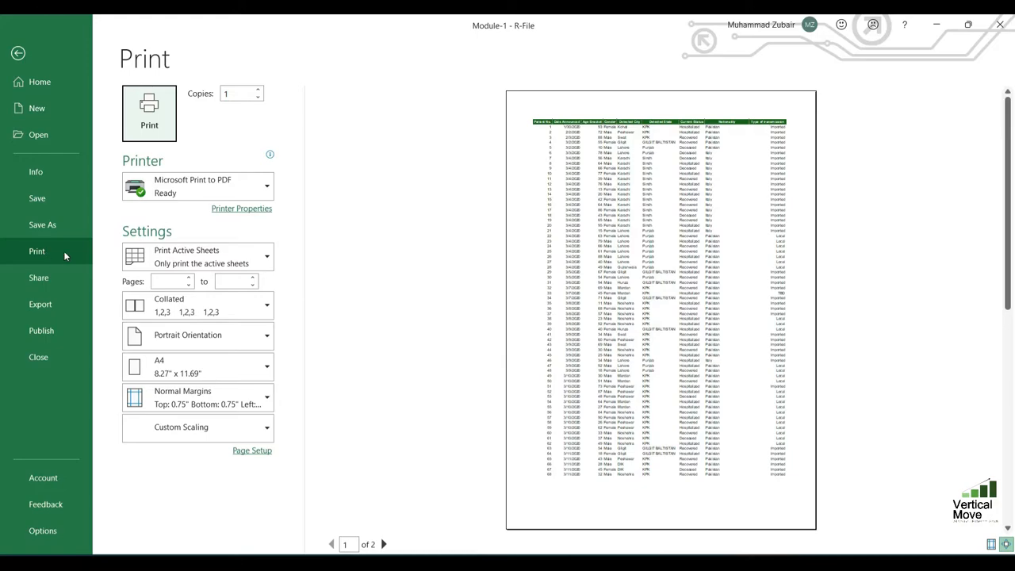
click(196, 182)
click(196, 181)
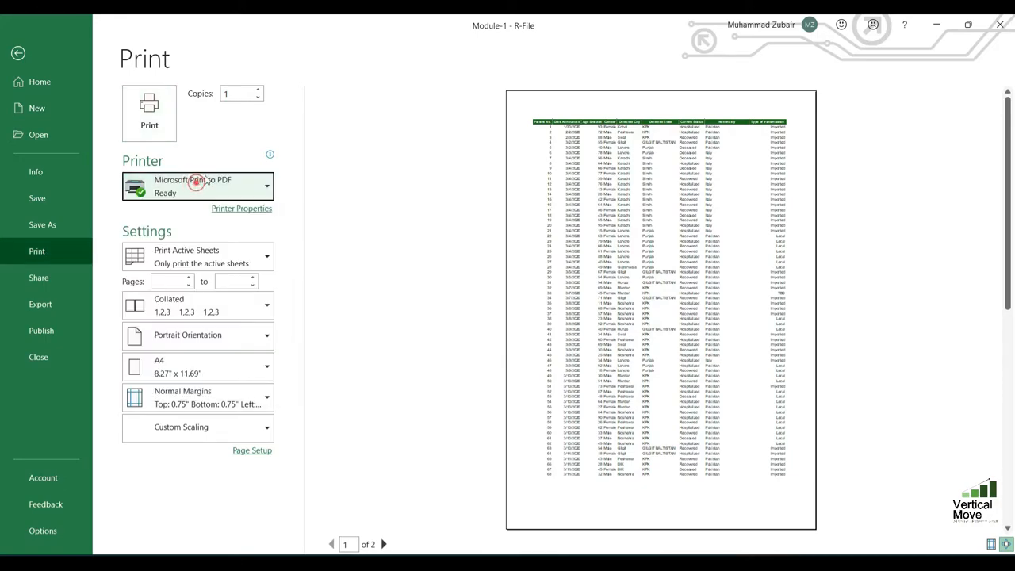
click(260, 95)
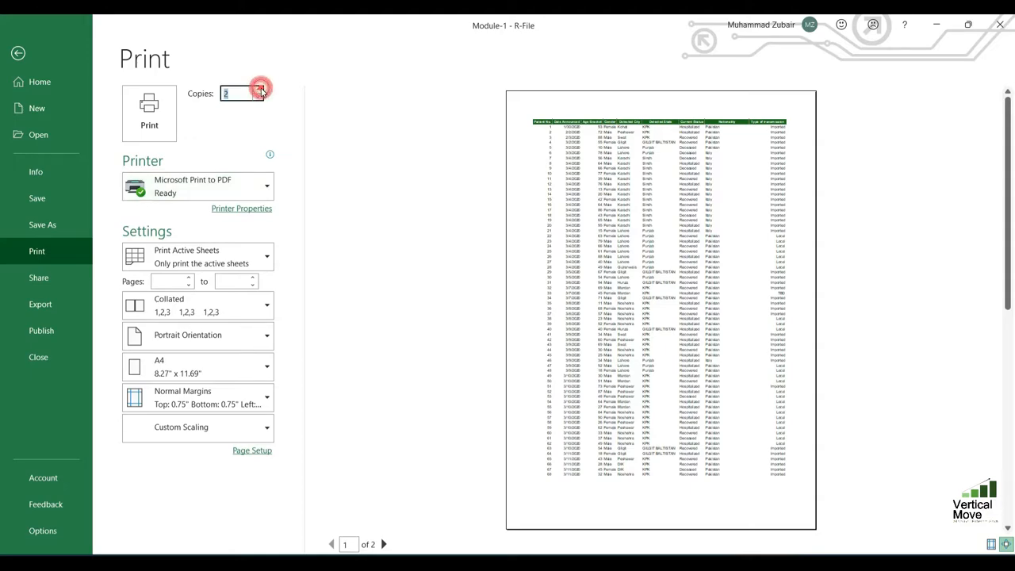
click(189, 279)
click(252, 279)
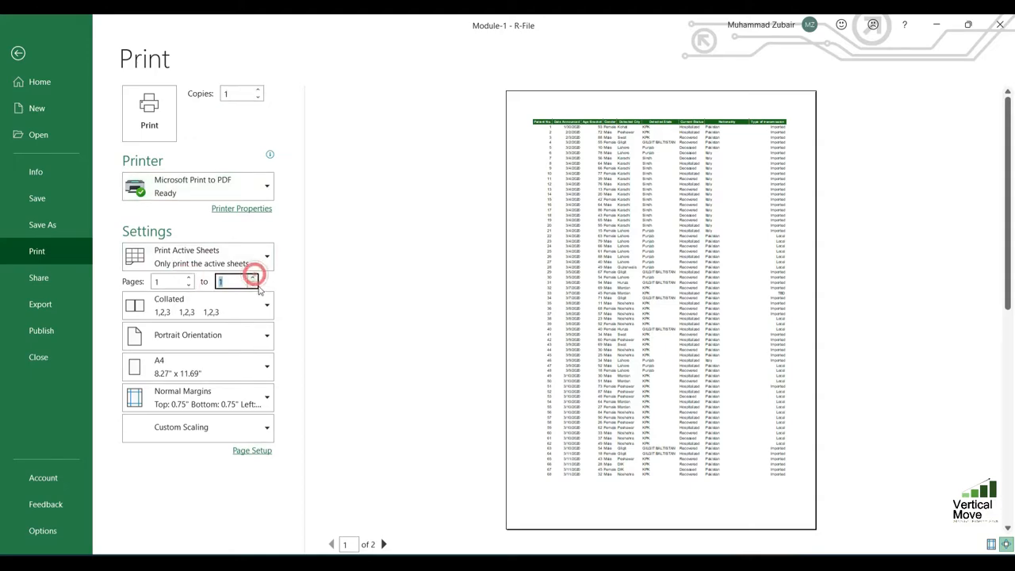
click(252, 279)
- Review the available page orientations and paper sizes, keeping portrait and A4
click(210, 340)
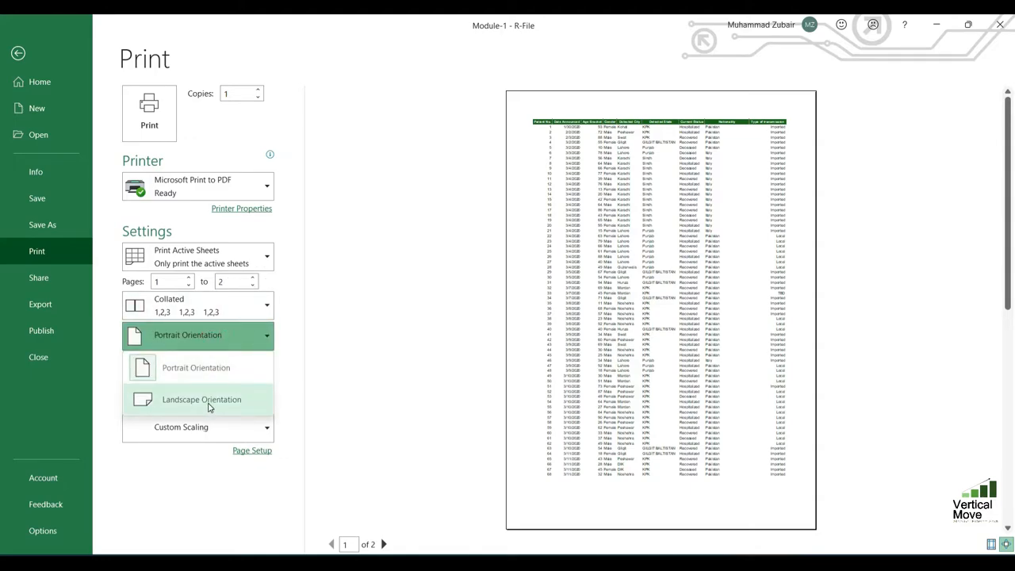
click(212, 363)
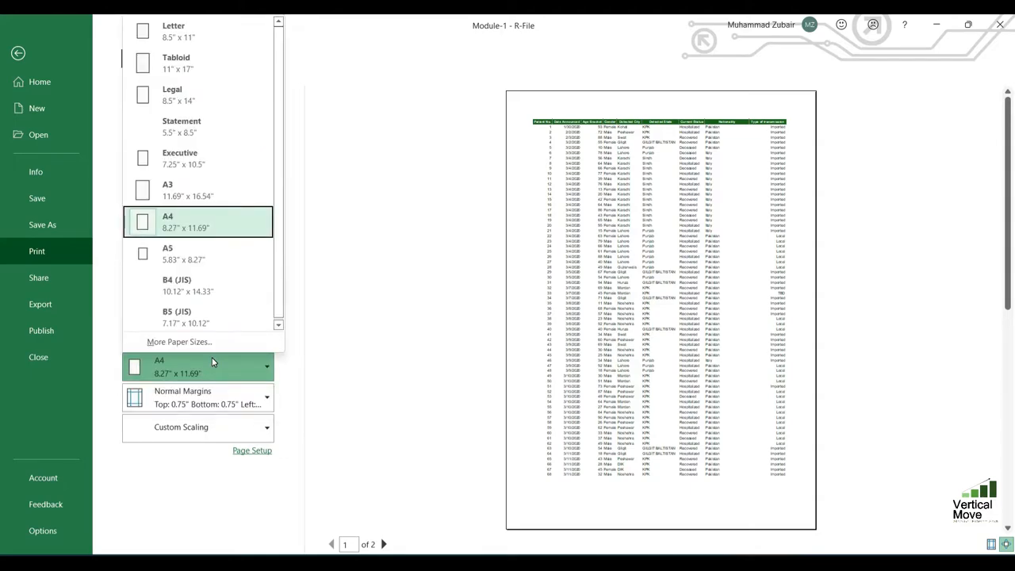
click(218, 396)
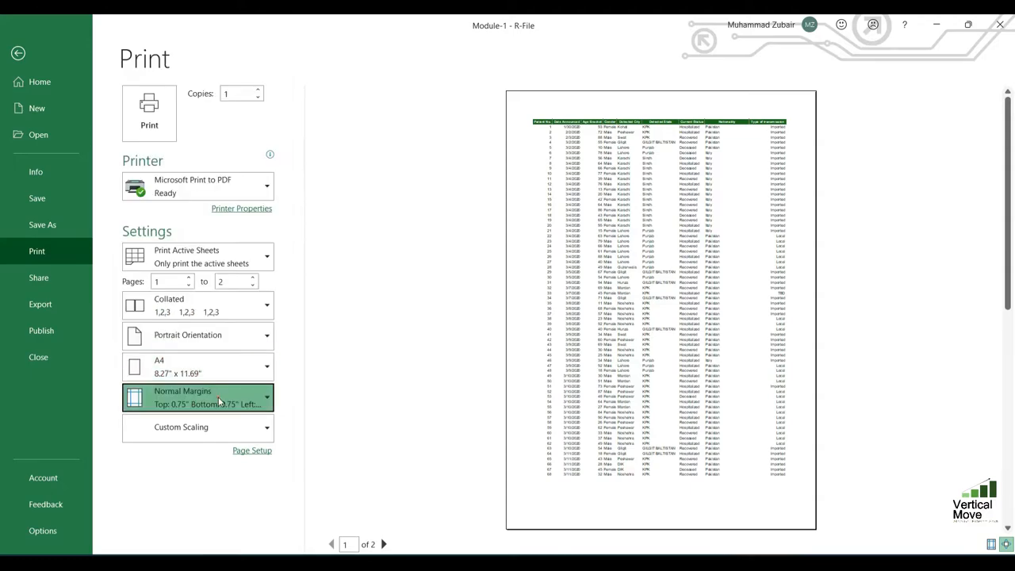
- Open the custom margins settings and set the left and right margins to 0
click(218, 396)
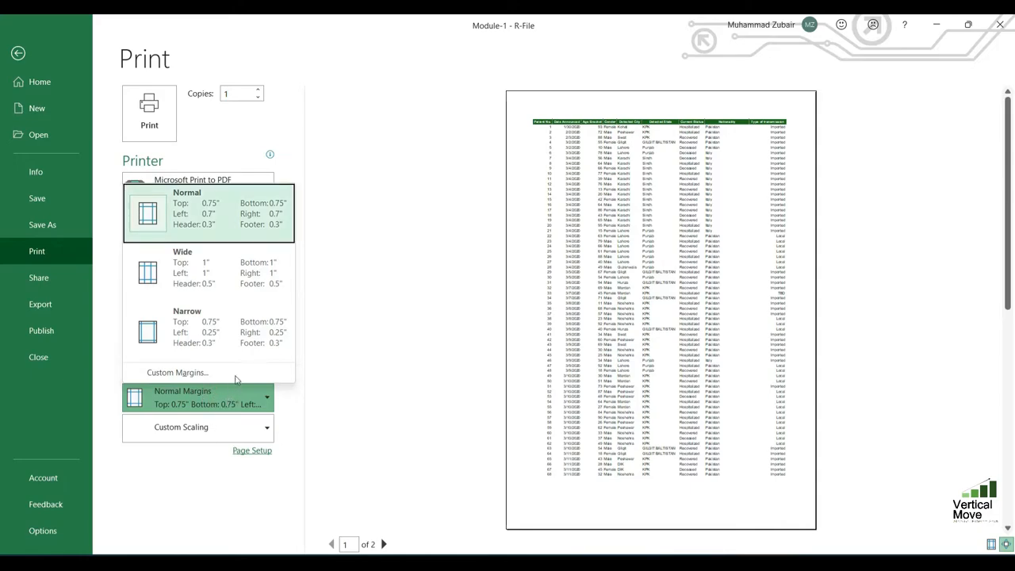
click(235, 375)
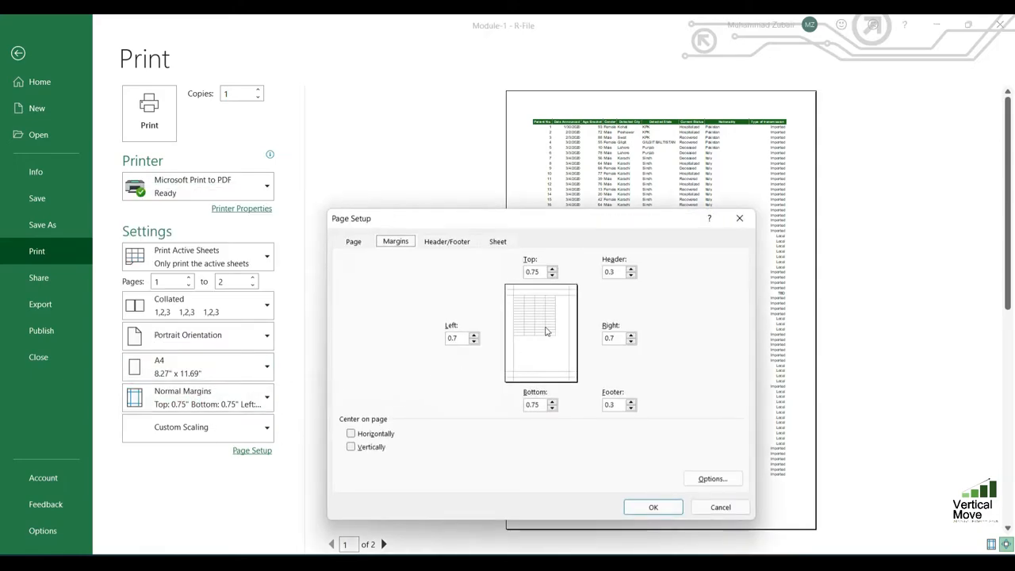
click(473, 341)
click(474, 342)
click(473, 342)
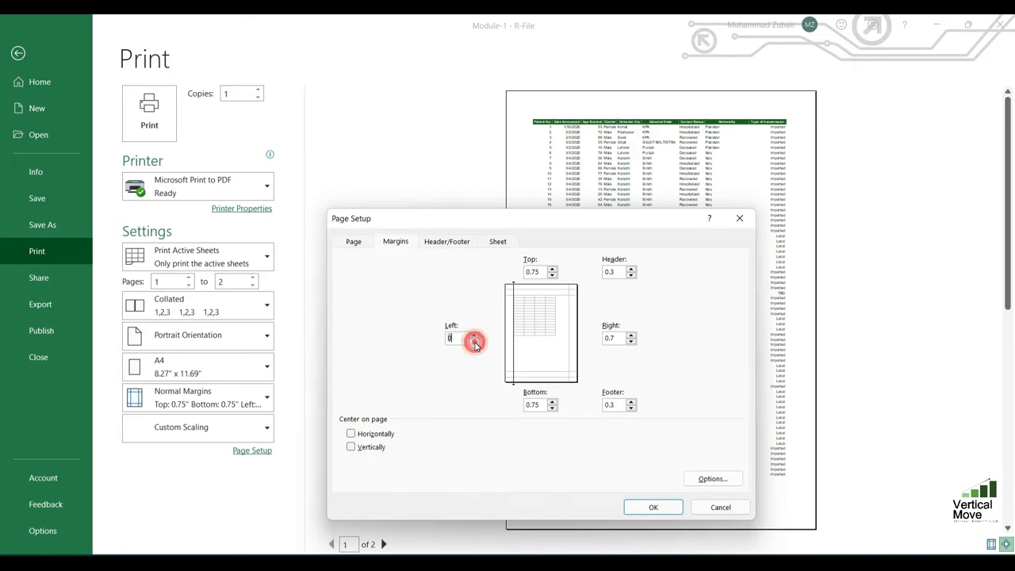
click(631, 341)
click(631, 341)
click(631, 342)
- Set the bottom and top margins to 0, centre the printout horizontally on the page, and leave the print preview
click(553, 408)
click(552, 408)
click(552, 275)
click(552, 275)
click(374, 436)
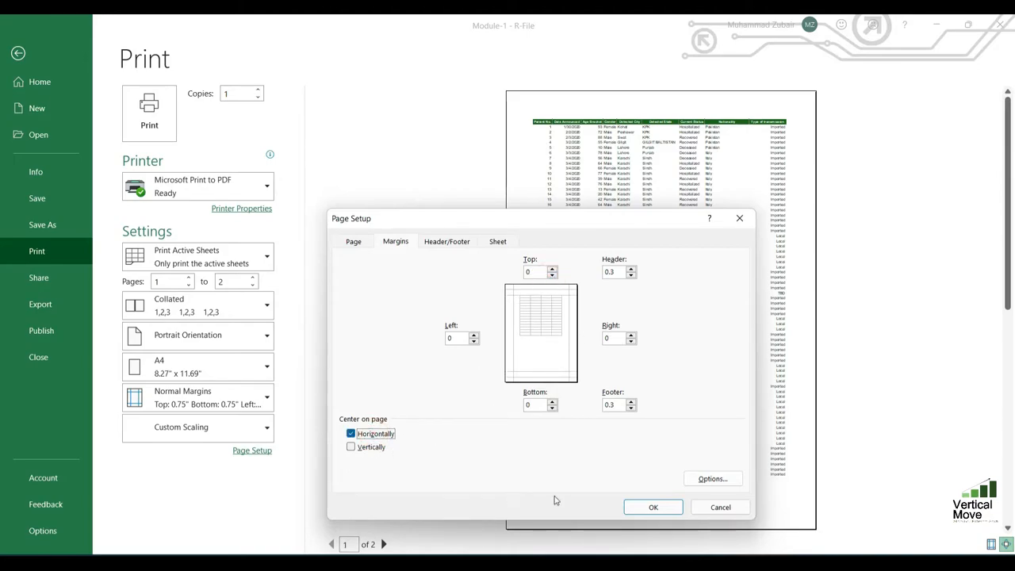
click(653, 508)
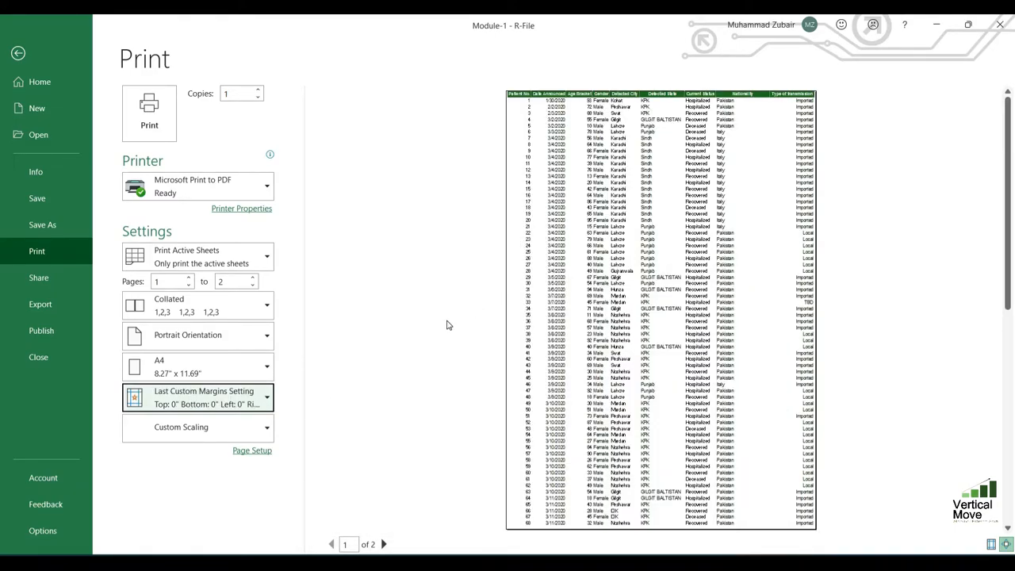
scroll(446, 325, down, 2)
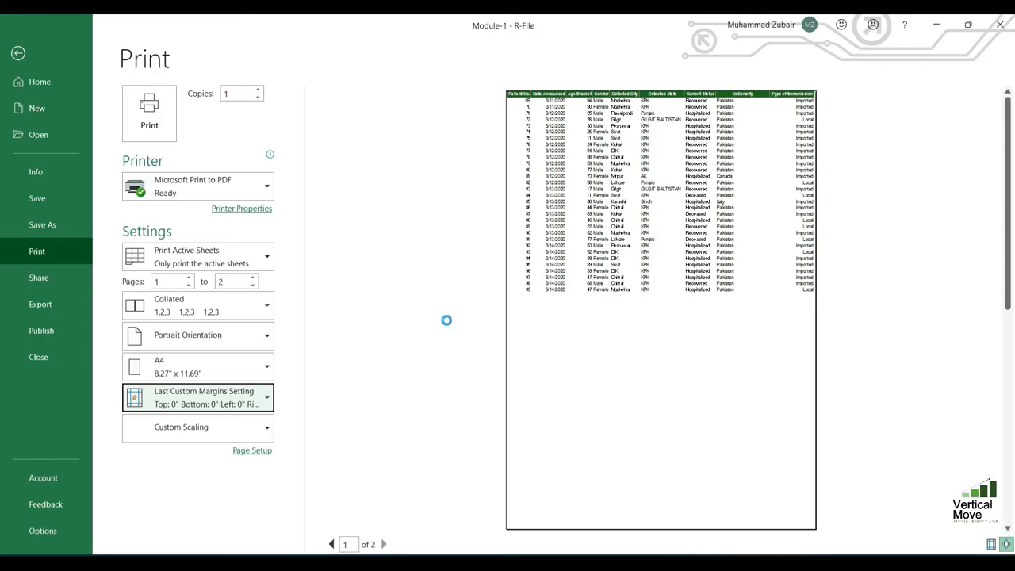
key(Escape)
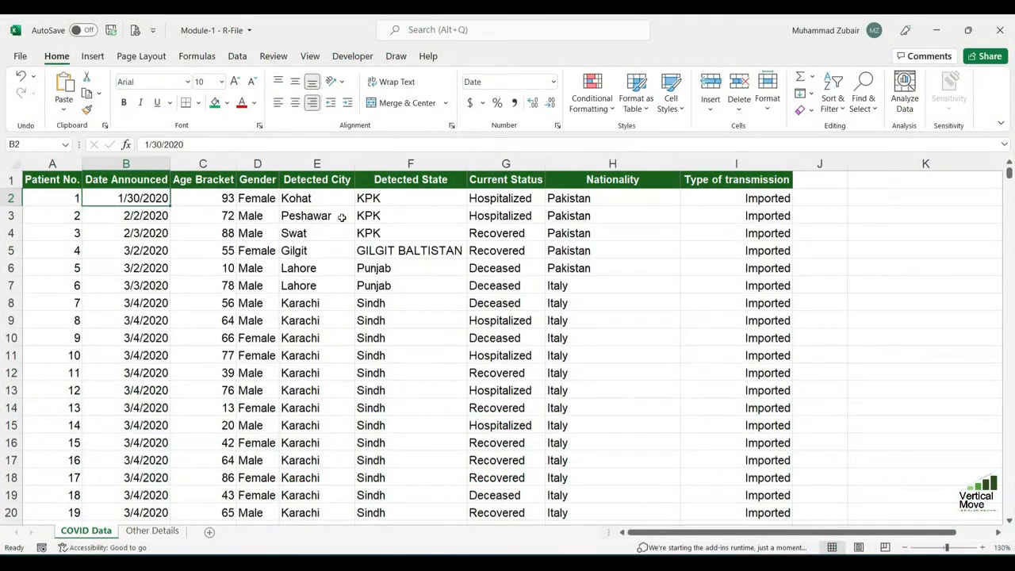
- Check the current fill colour palette and apply the Circuit theme to the workbook
click(227, 103)
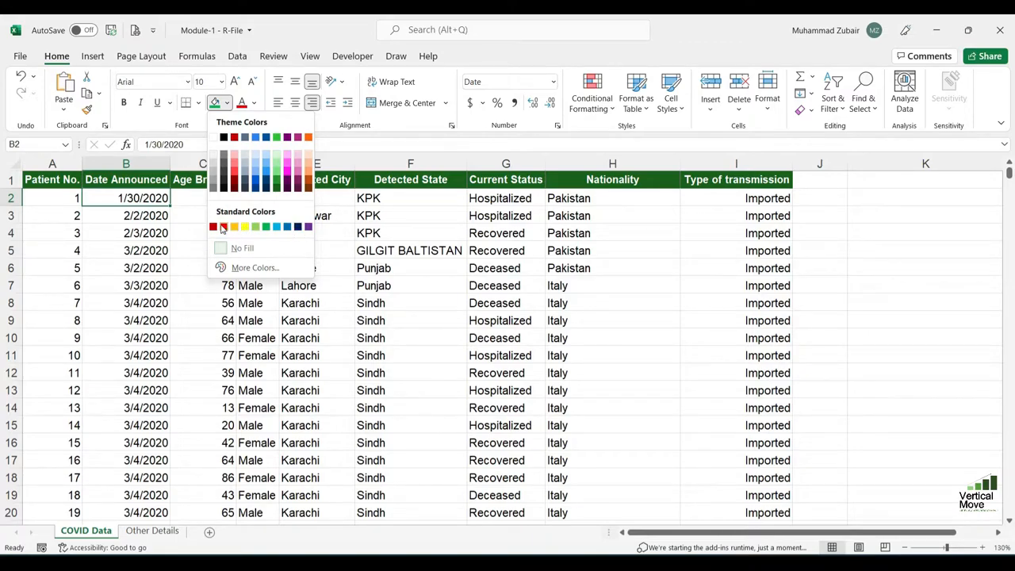
click(335, 226)
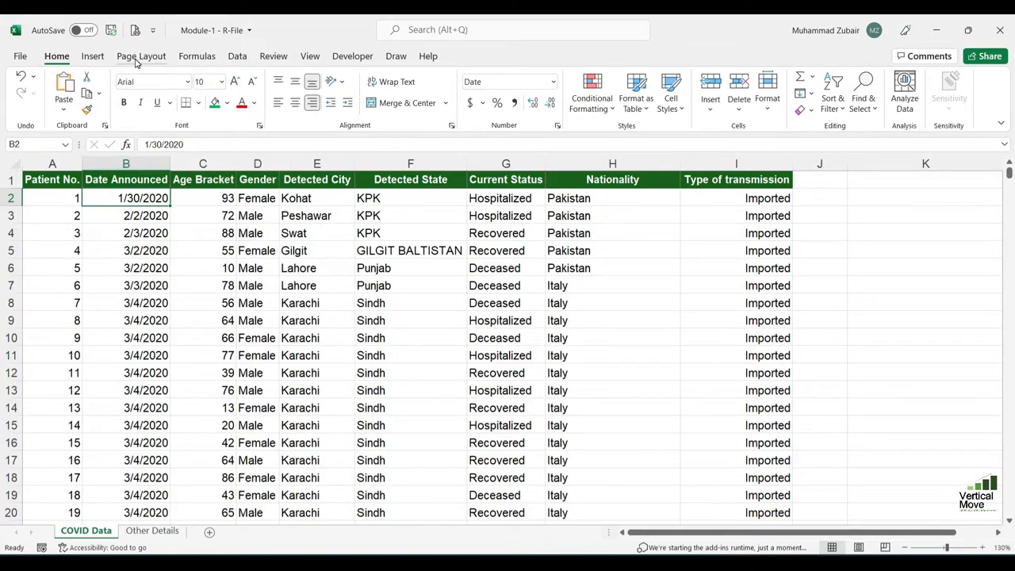
click(136, 58)
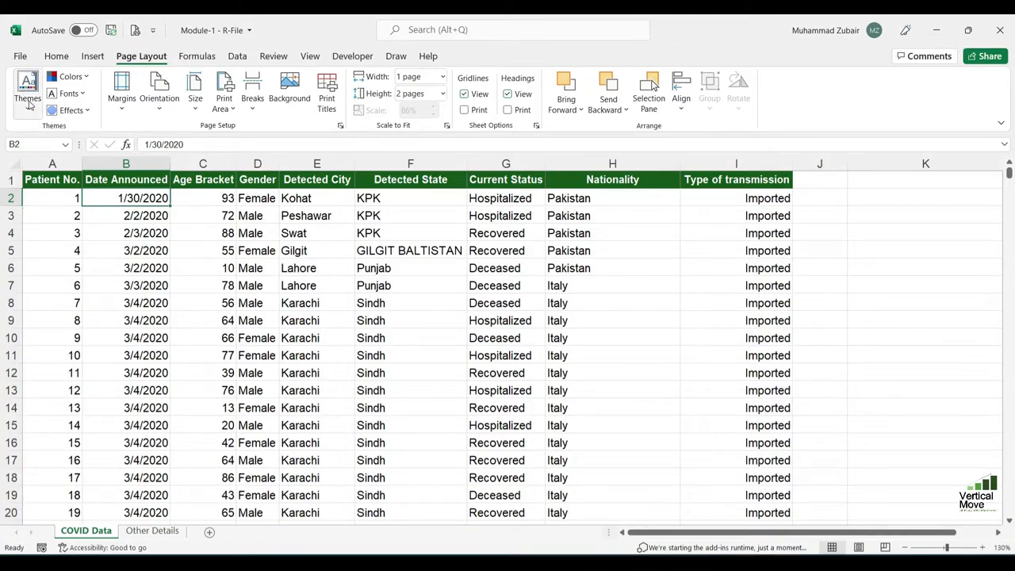
click(28, 102)
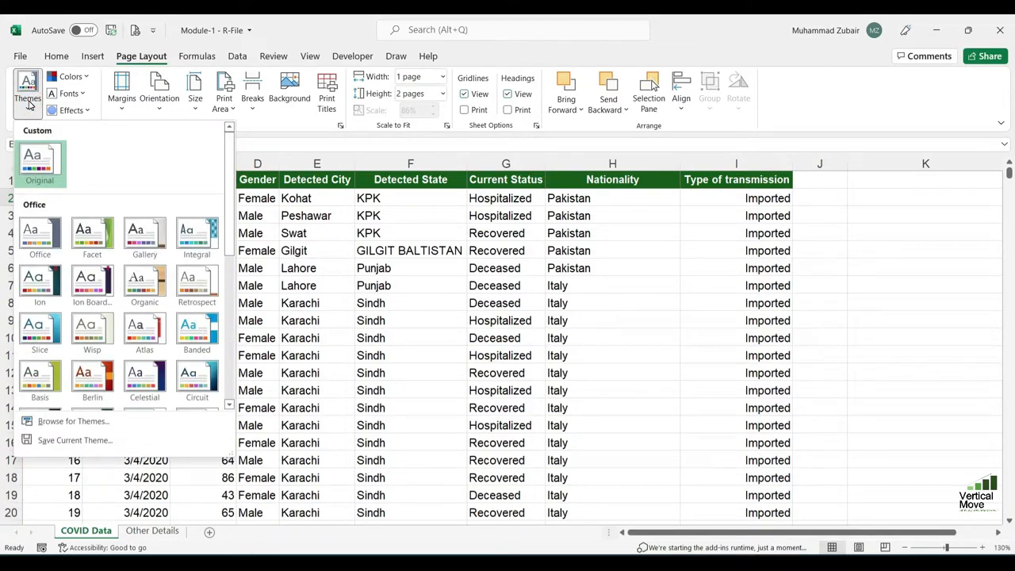
click(204, 381)
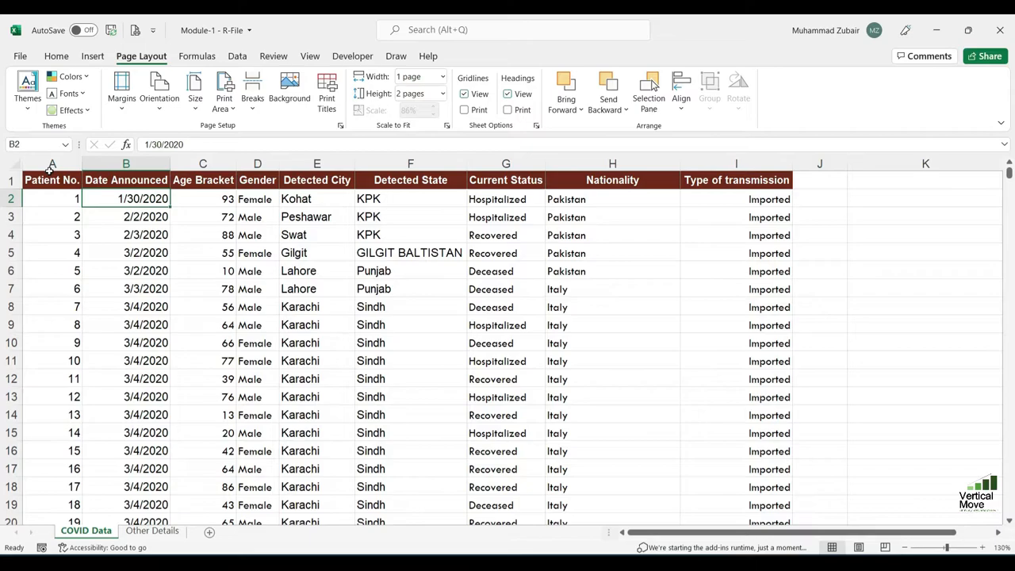
- Review the theme colours the Circuit theme offers for cell fills, without applying one
click(57, 55)
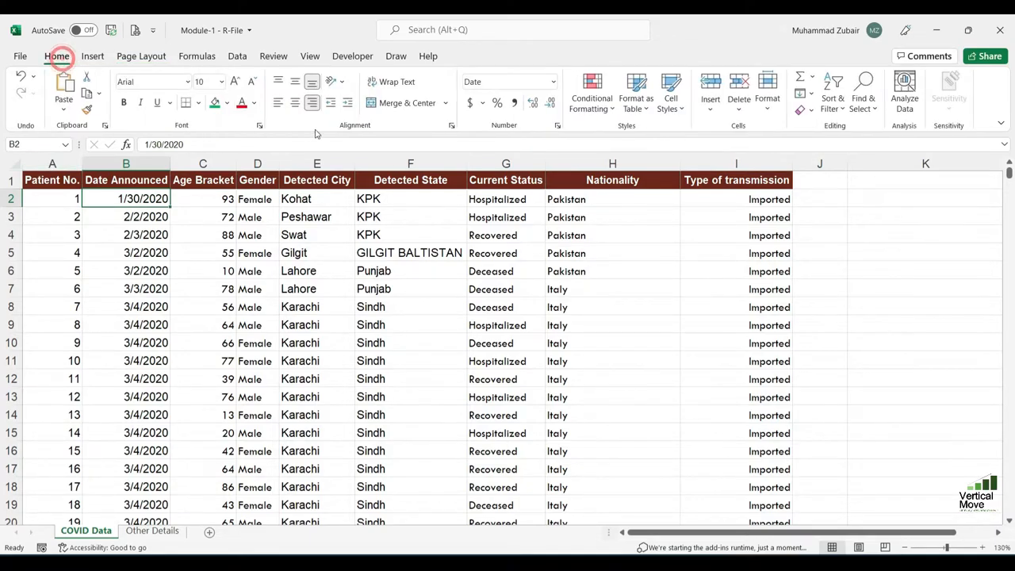
click(227, 103)
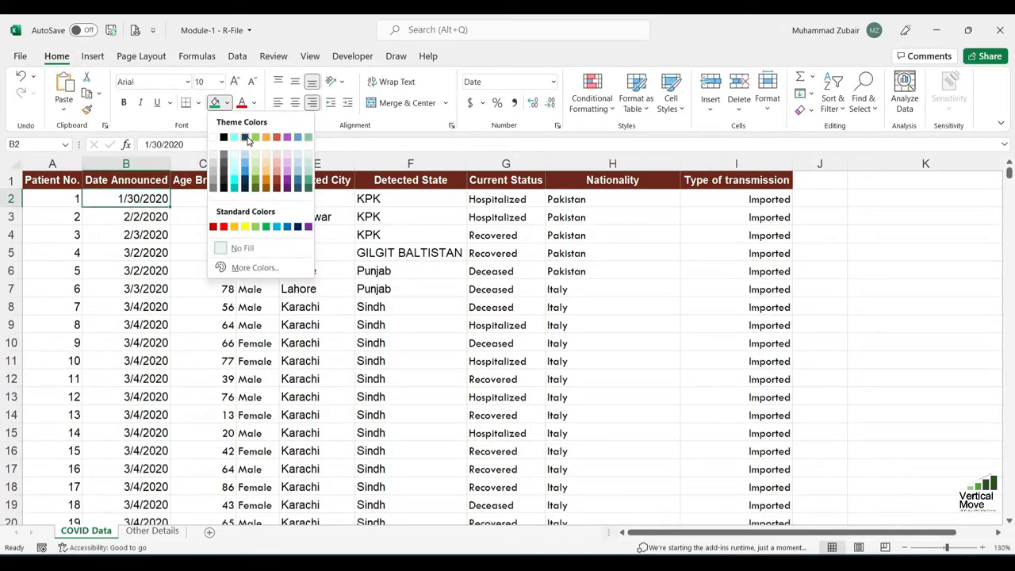
click(118, 229)
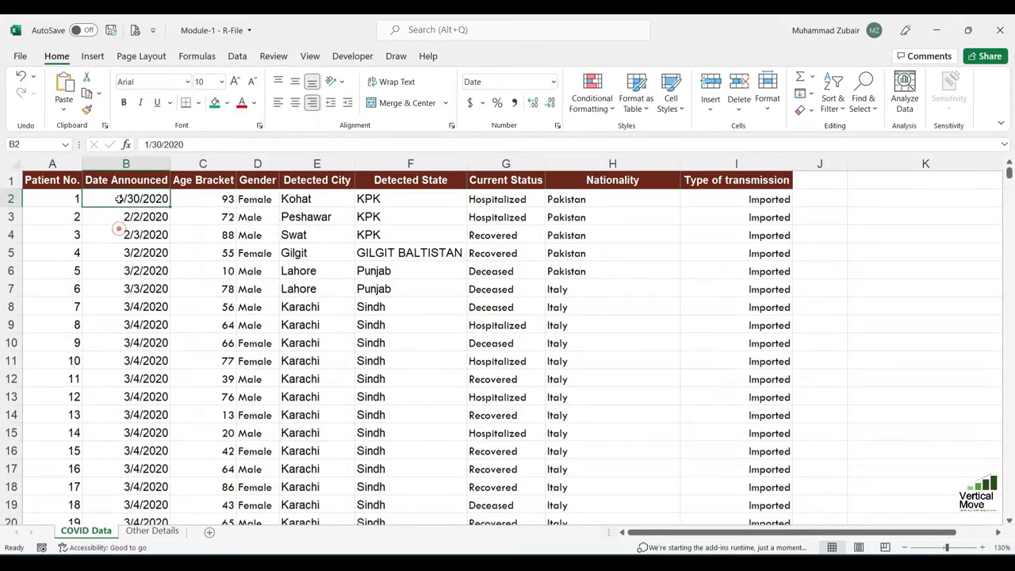
- Start a new custom theme colour set and enter the author's name as its name
click(138, 56)
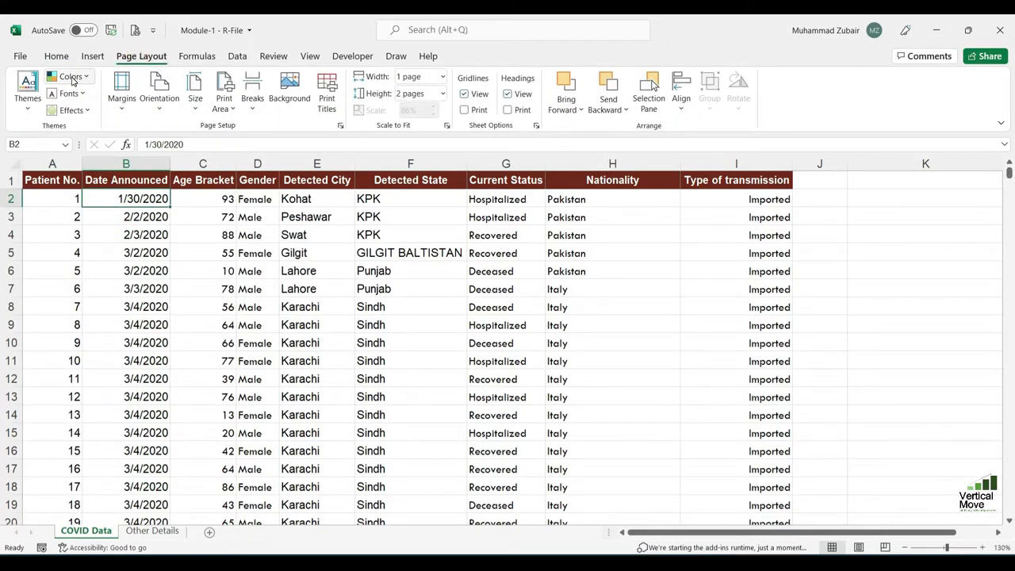
click(71, 77)
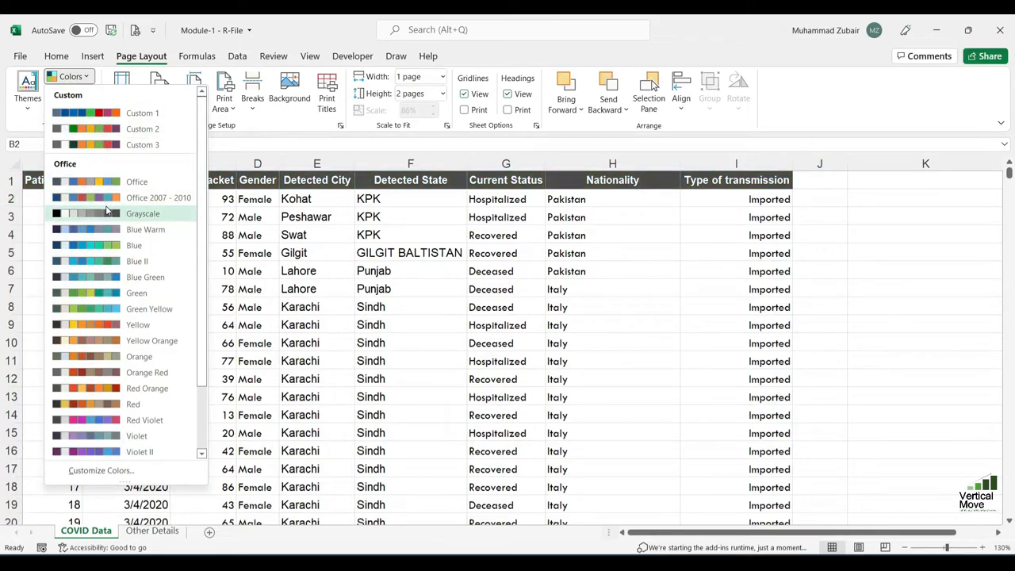
scroll(113, 281, down, 3)
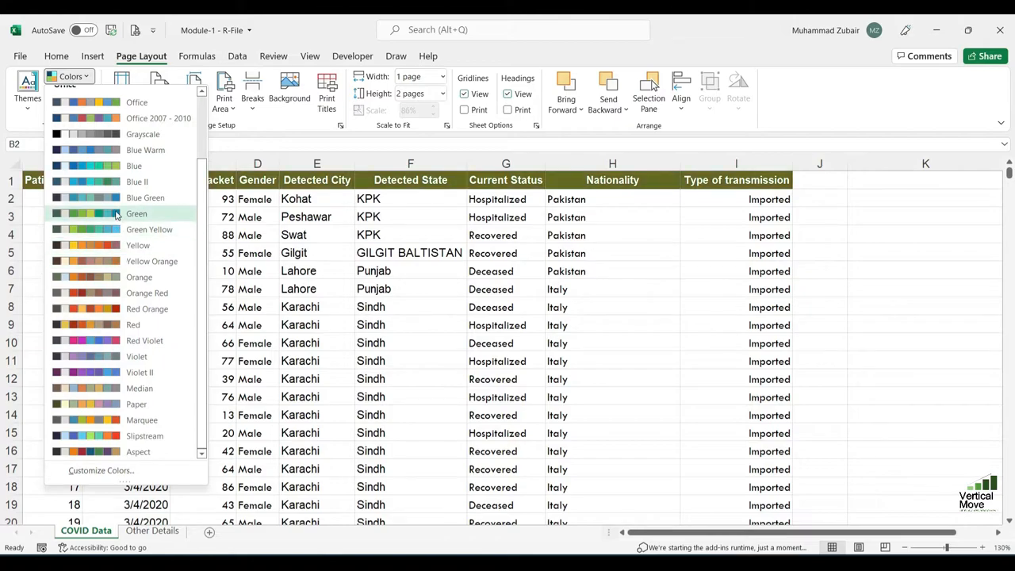
click(105, 472)
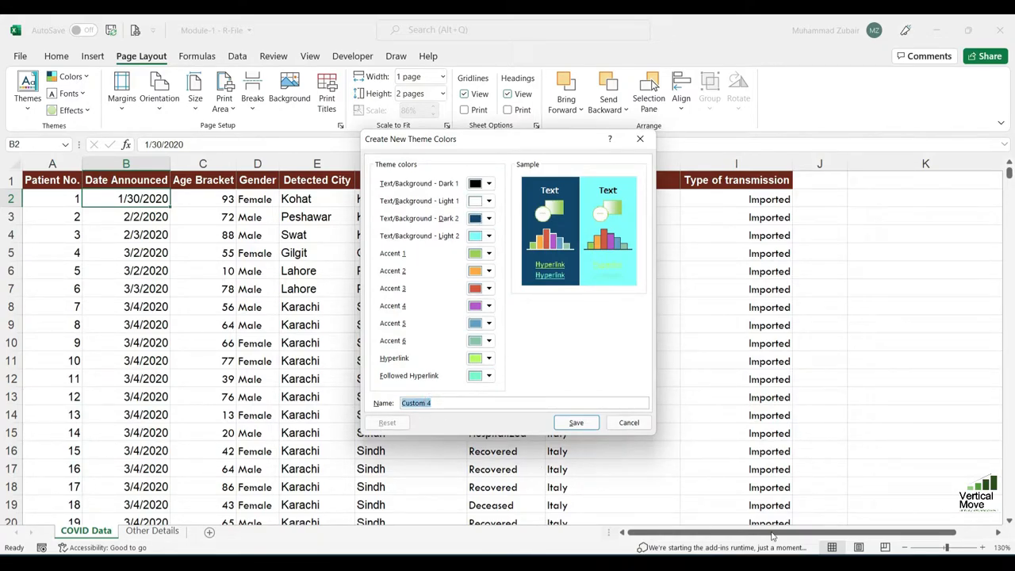
text(Zubair)
- Set the Accent 5 colour of the new theme colour set to a standard dark red
click(487, 323)
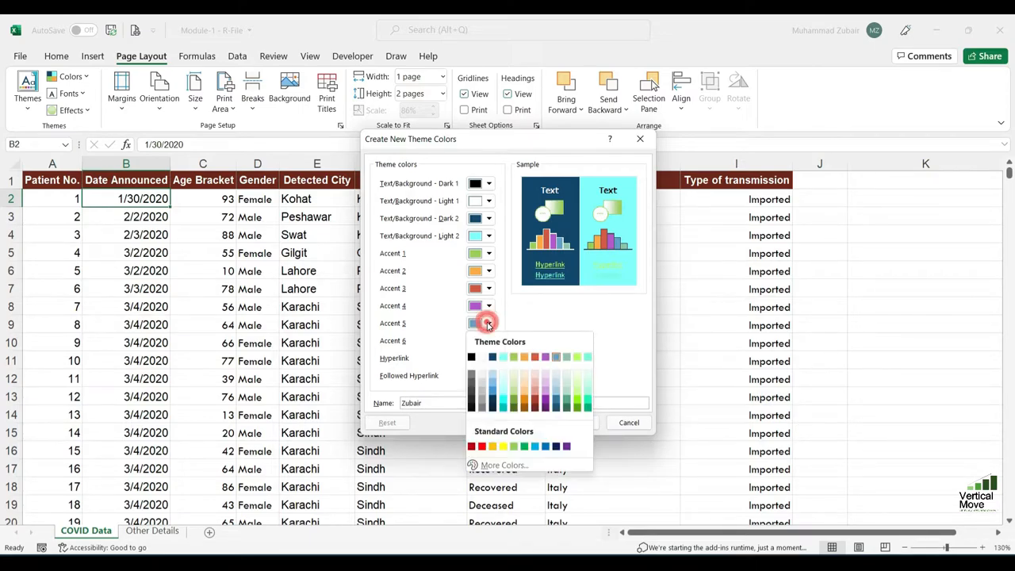
click(534, 467)
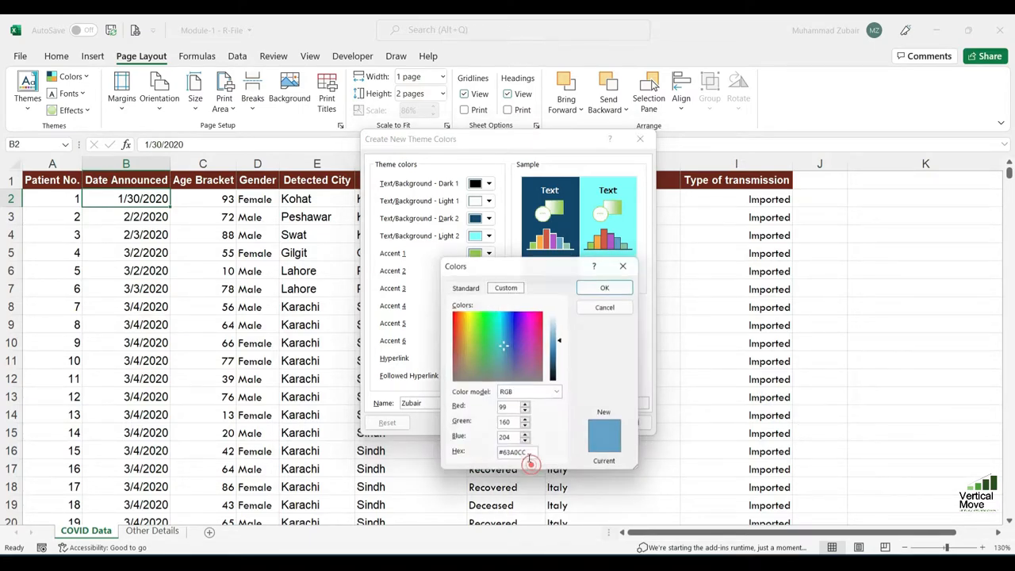
click(464, 285)
click(511, 392)
click(610, 285)
- Set the Accent 3 colour to a standard dark green and save the custom theme colour set
click(490, 289)
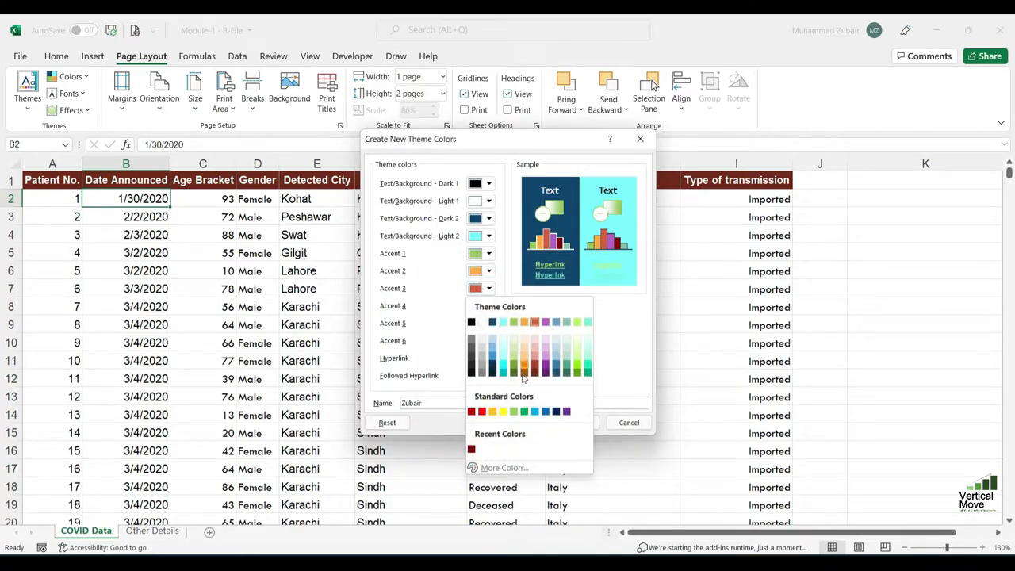
click(512, 468)
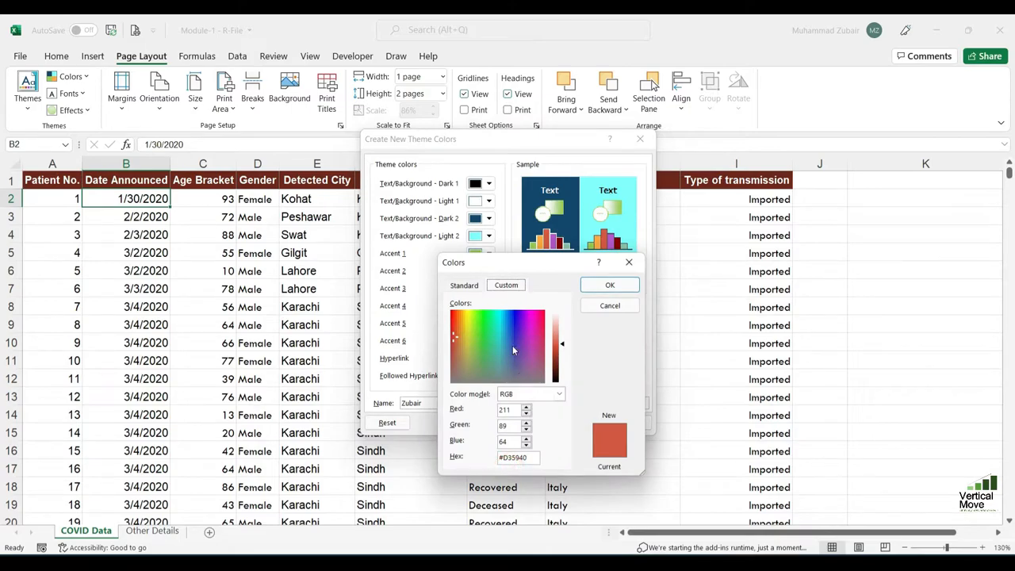
click(464, 285)
click(458, 347)
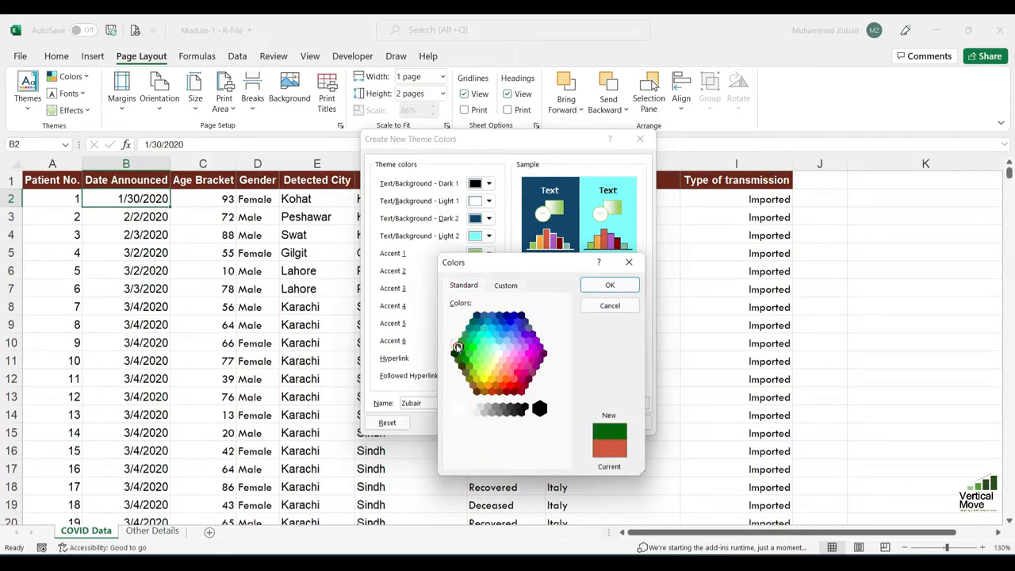
click(610, 285)
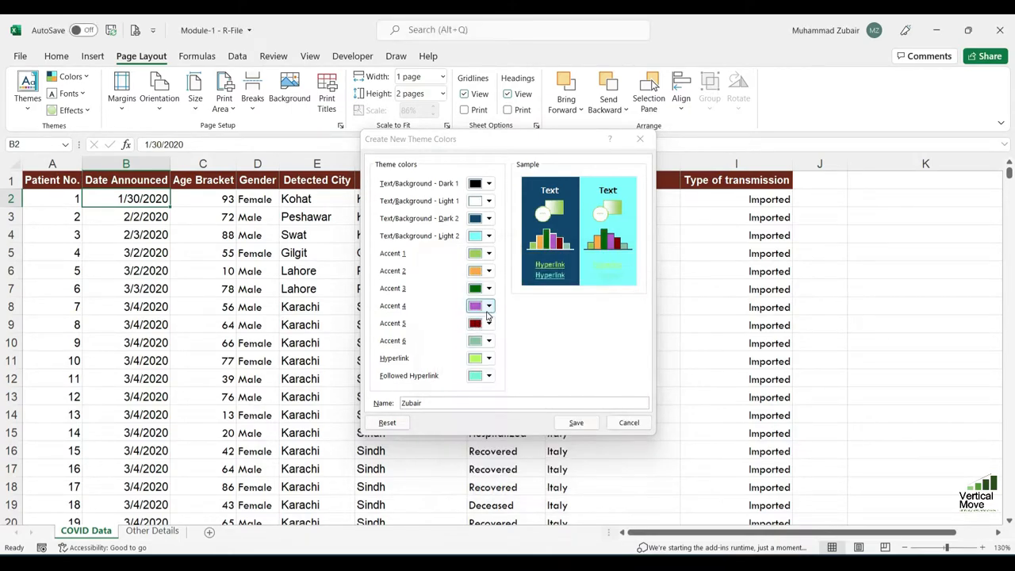
click(574, 424)
- Apply the newly saved custom colour set and the Corbel theme fonts to the workbook
click(70, 76)
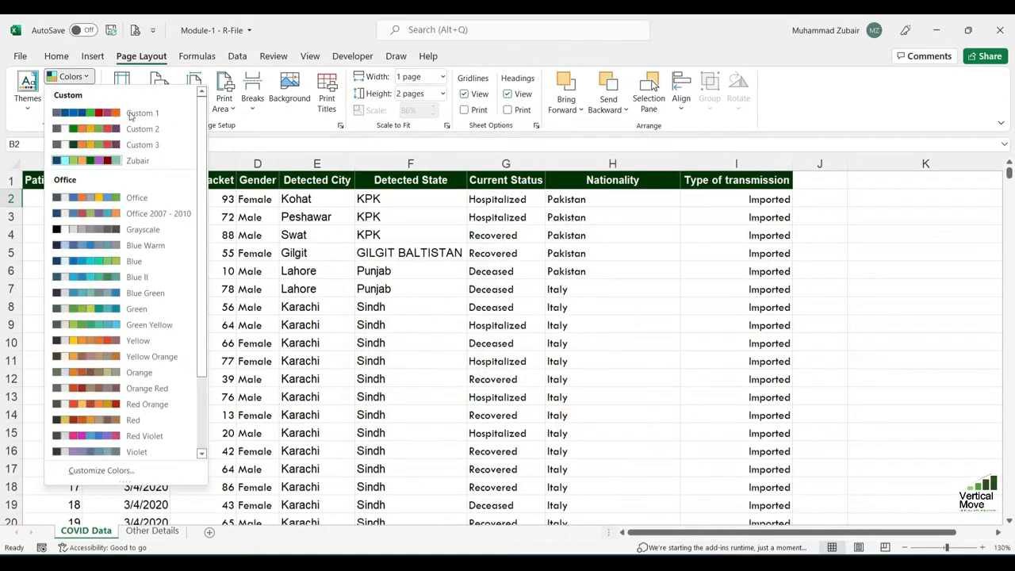
click(138, 161)
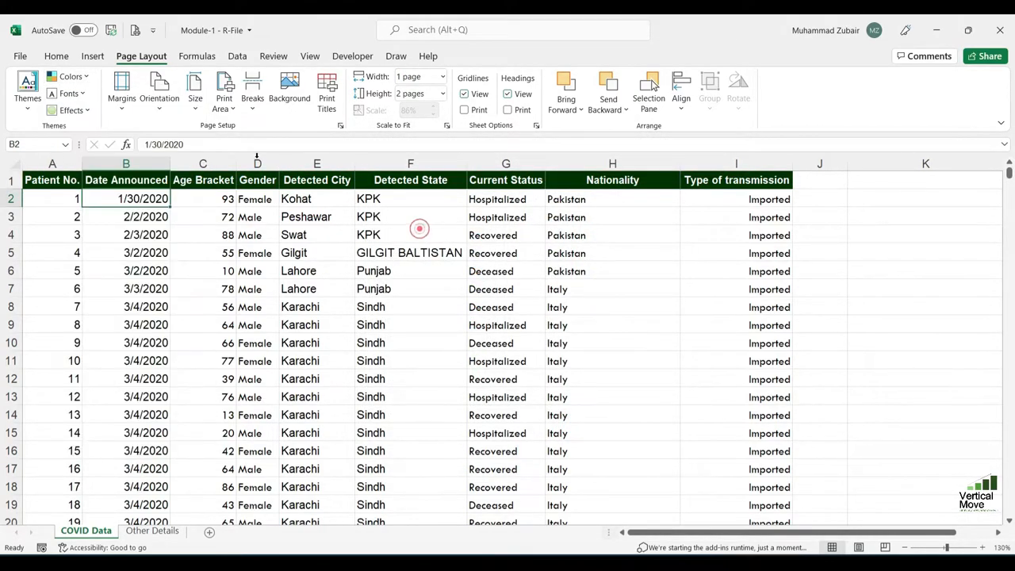
click(73, 93)
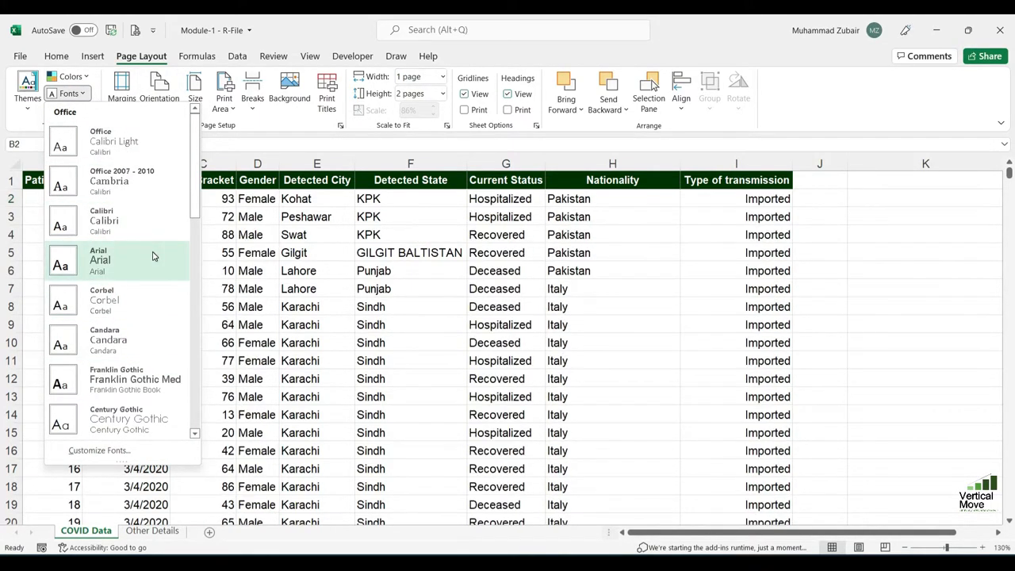
click(124, 307)
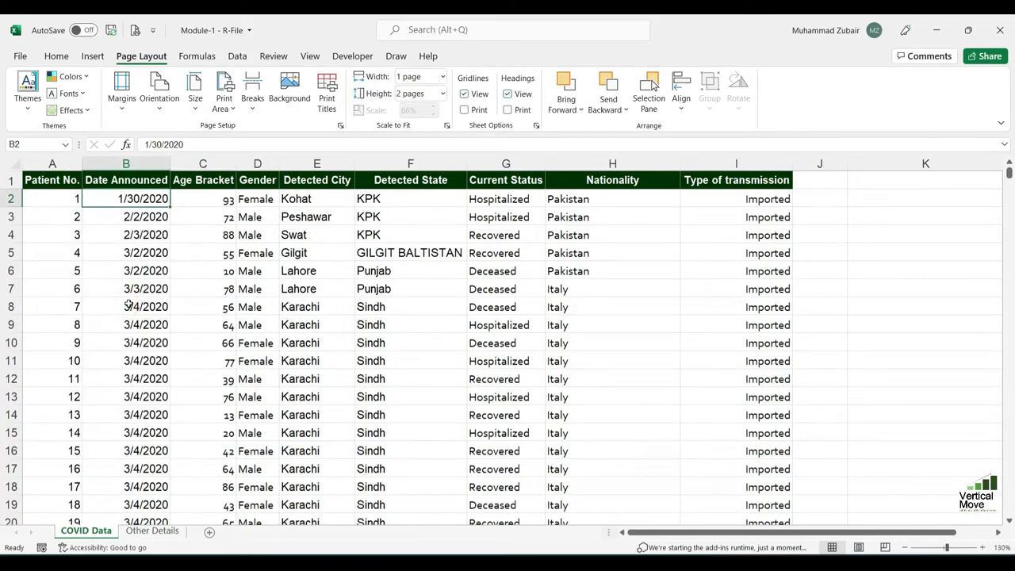
- Review the options for saving the current theme as an Office Theme file, and cancel without saving
click(36, 108)
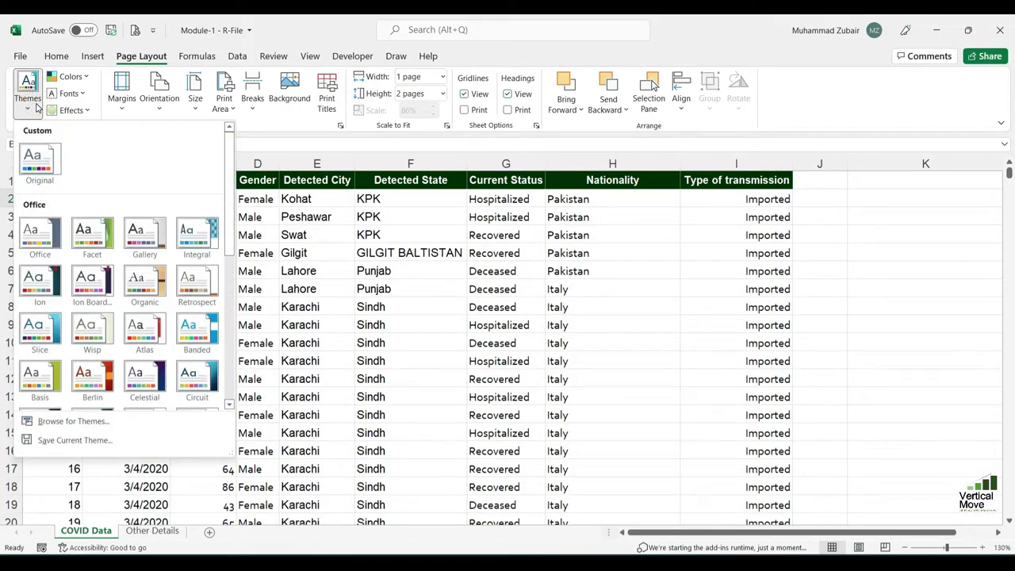
click(75, 440)
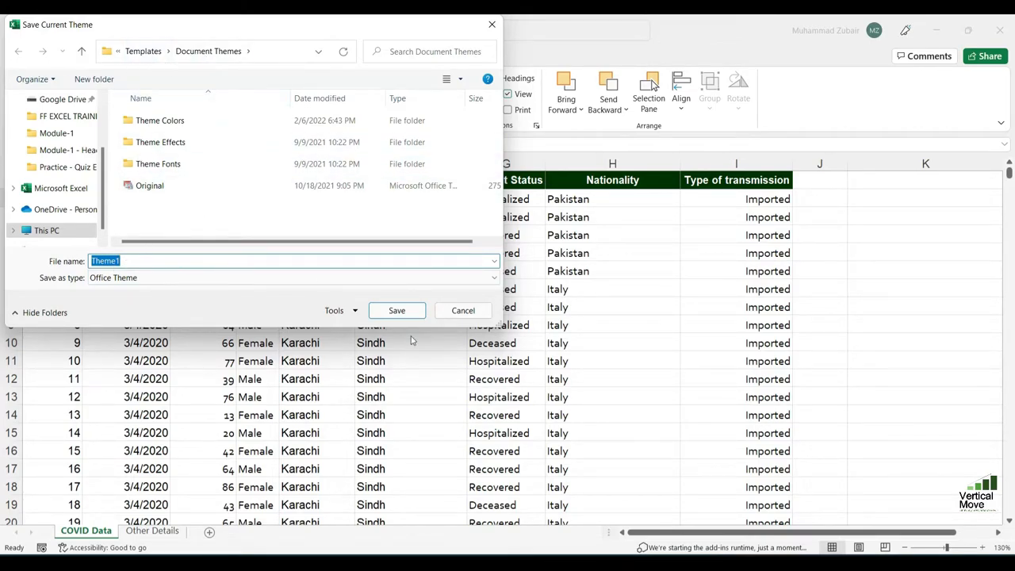
click(464, 310)
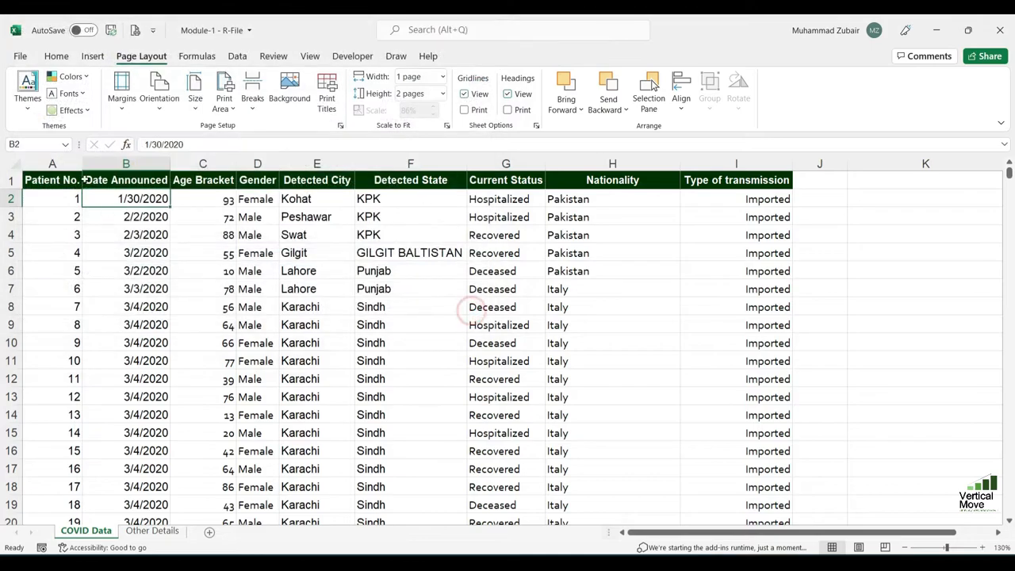
- Apply the custom Original theme to the workbook
click(27, 89)
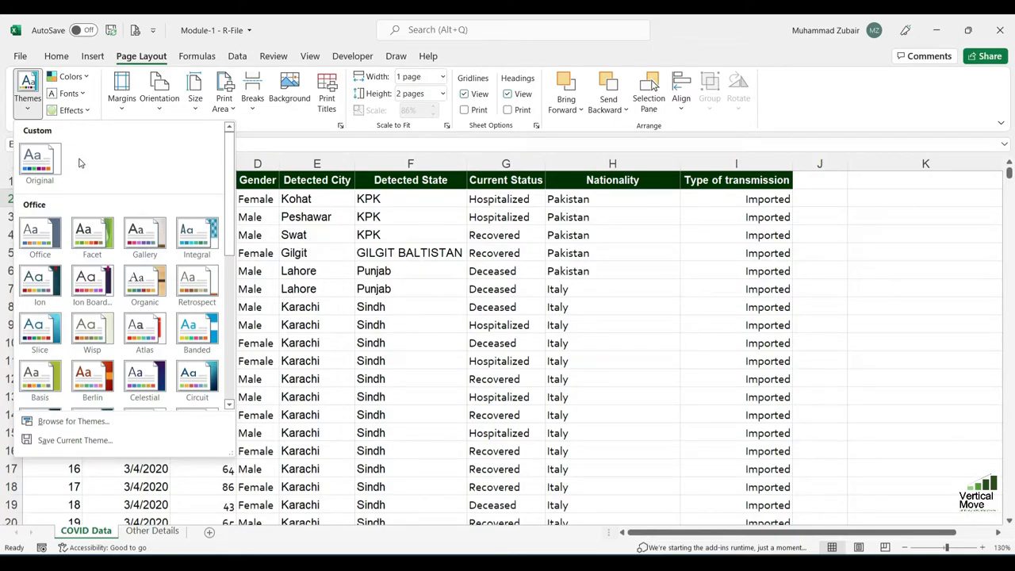
click(66, 180)
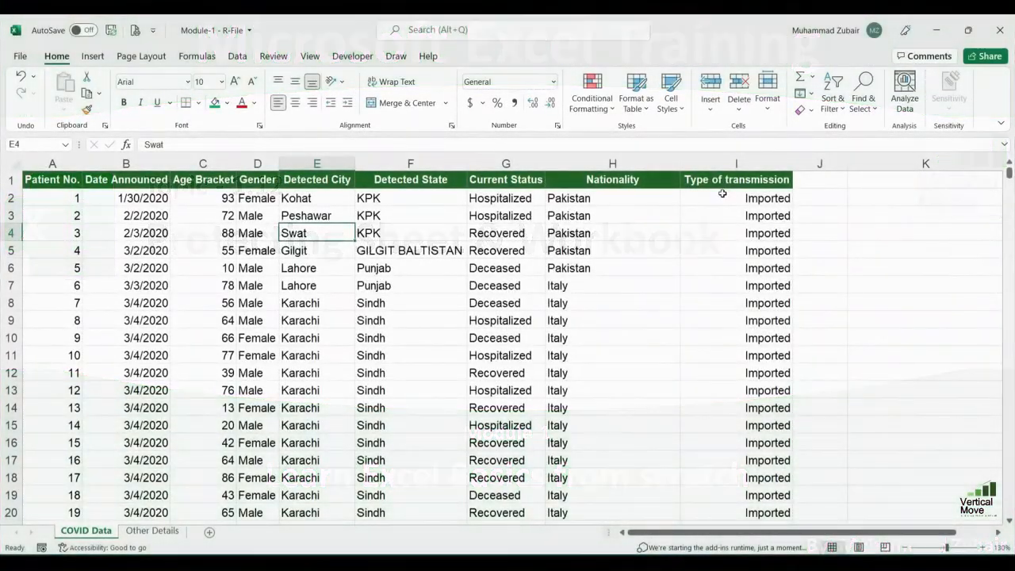
- Protect the COVID Data sheet without a password, allowing only the selection of locked and unlocked cells
click(272, 57)
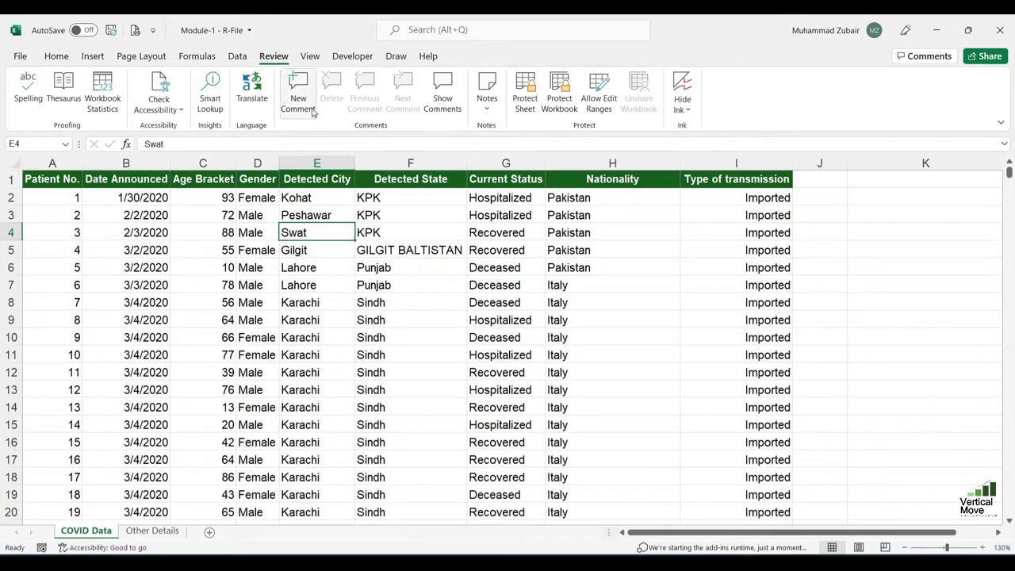
click(525, 95)
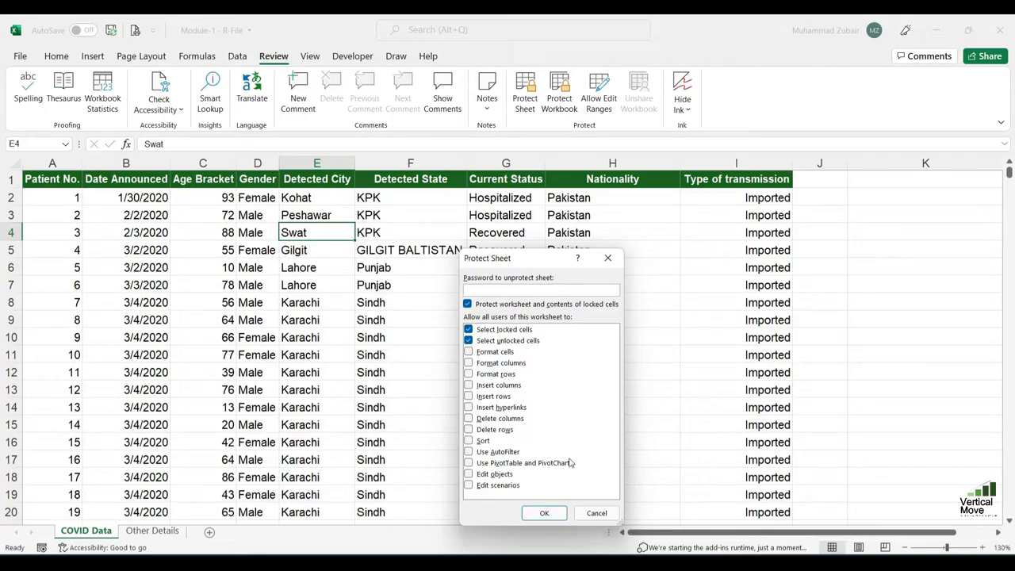
click(545, 513)
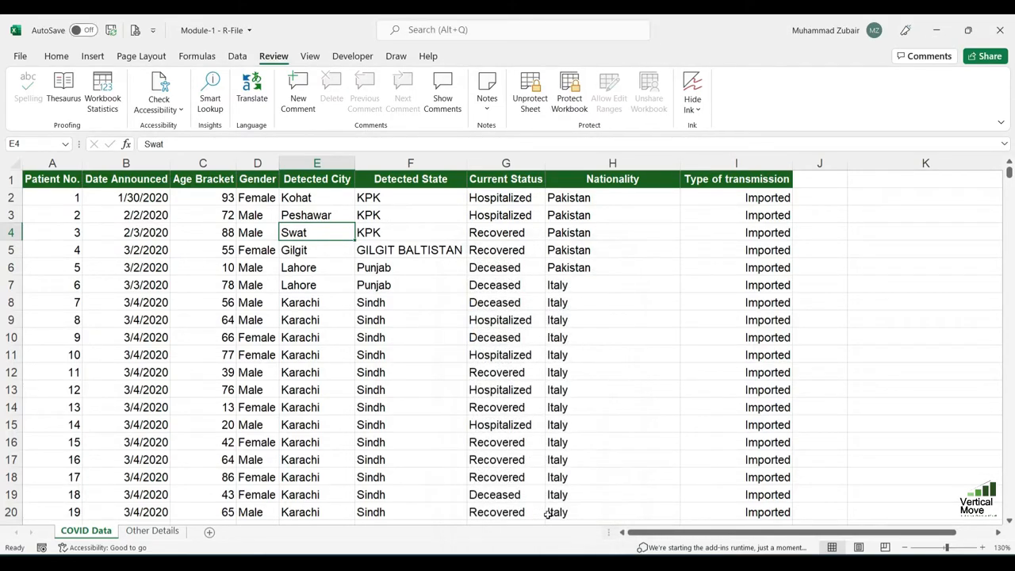
- Try to edit the city in cell E5 of the protected sheet, and dismiss the warning
click(317, 251)
double_click(317, 252)
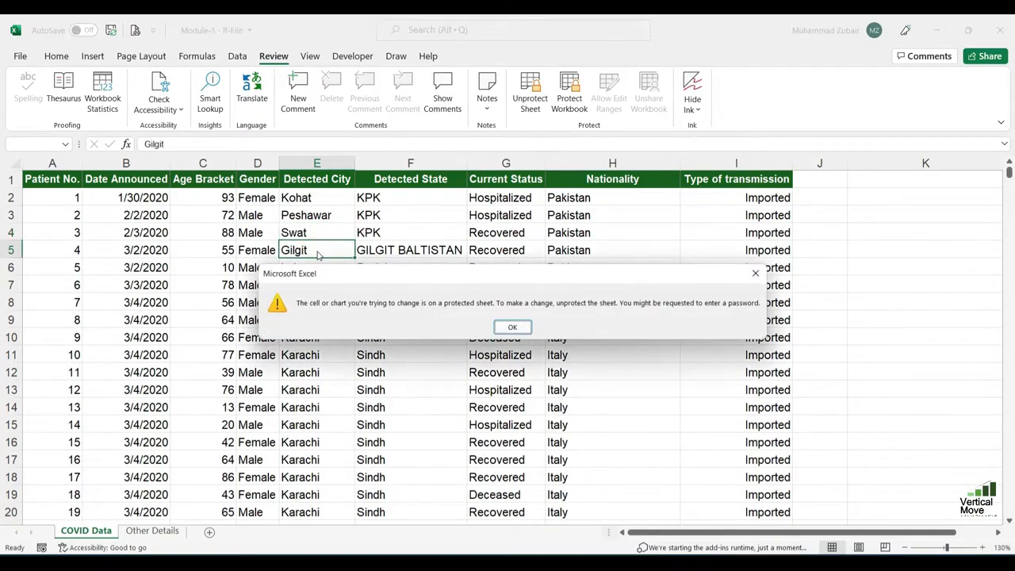
click(498, 328)
- Test copying cell F4 and selecting other Detected State cells, and unprotect the sheet
click(317, 231)
click(392, 232)
key(ctrl+c)
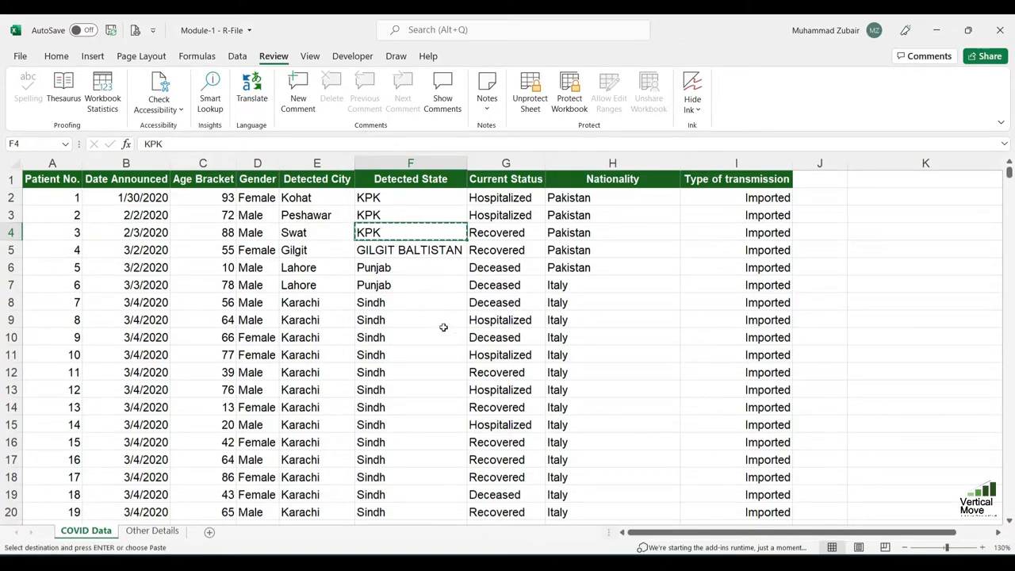
click(390, 267)
click(412, 231)
click(393, 216)
click(399, 199)
click(541, 92)
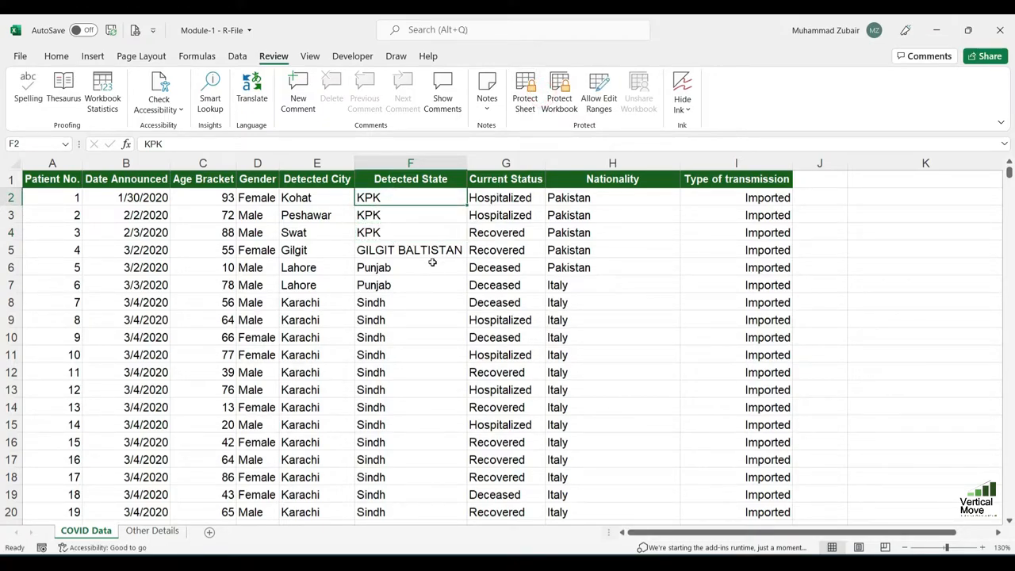
- Protect the sheet again without a password, disallowing the selection of locked cells
click(524, 103)
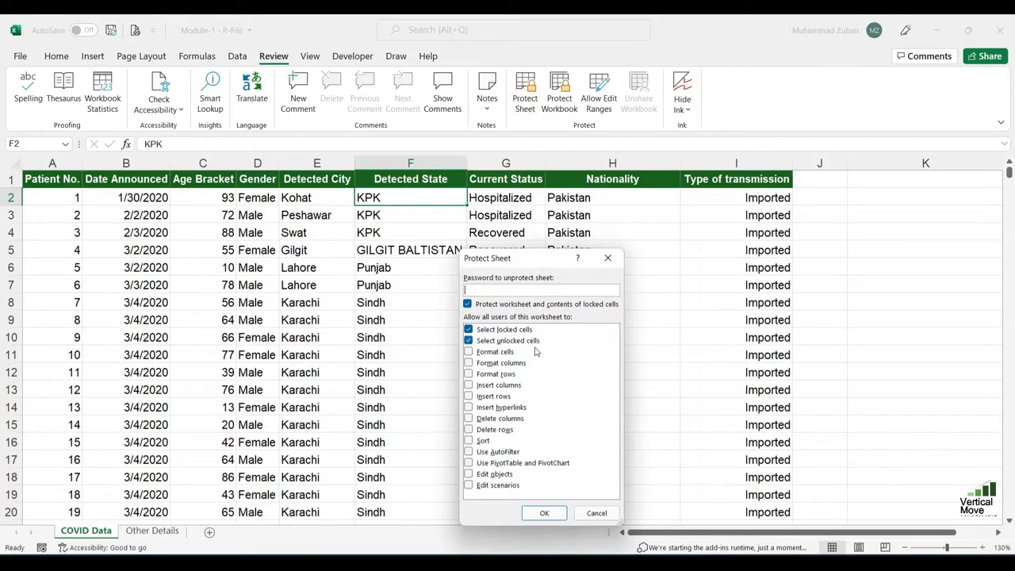
click(468, 329)
click(534, 513)
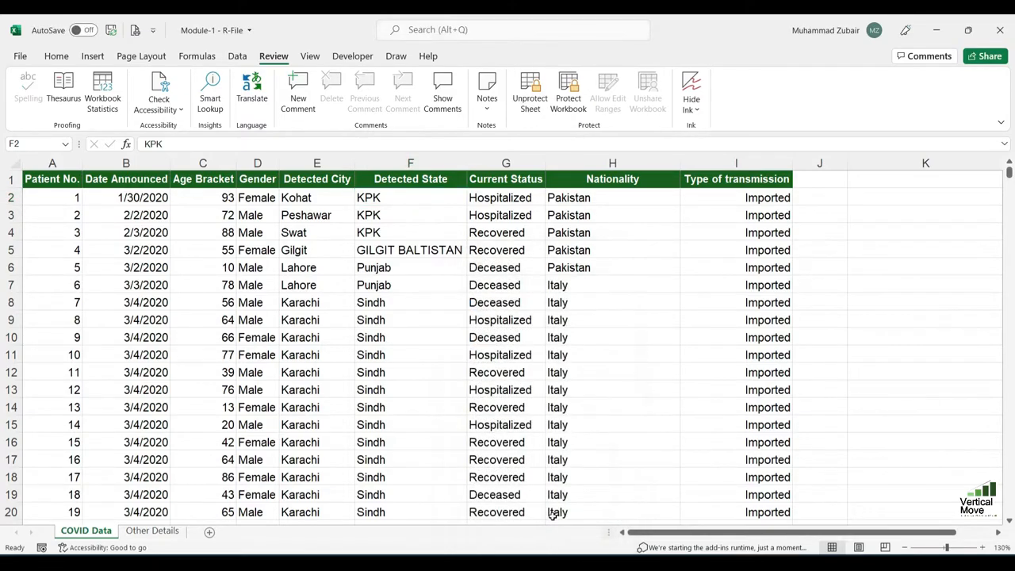
- Try selecting cells in several columns of the protected sheet, and remove the sheet protection
click(413, 370)
click(199, 373)
click(120, 220)
click(379, 222)
click(612, 237)
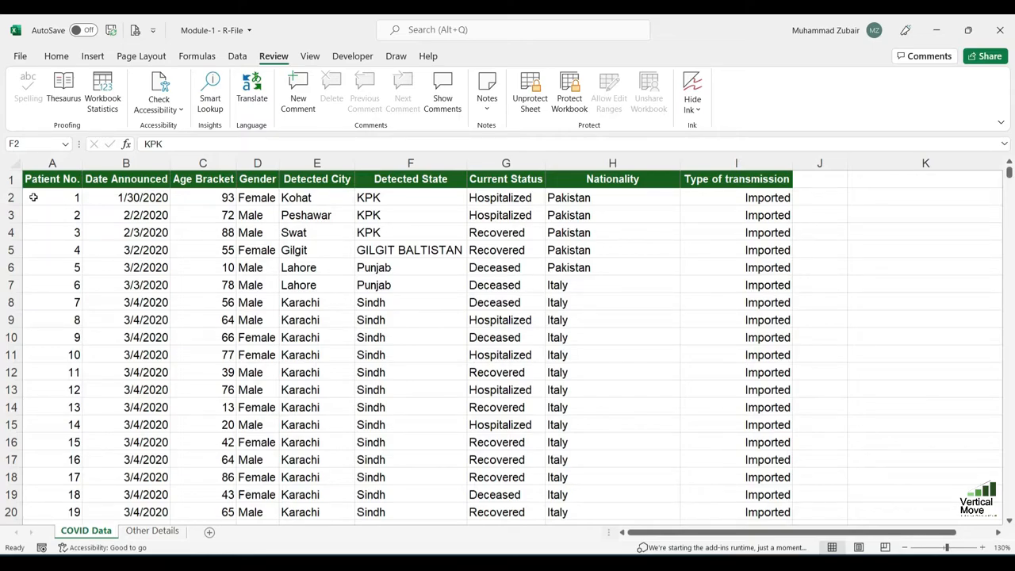
click(531, 93)
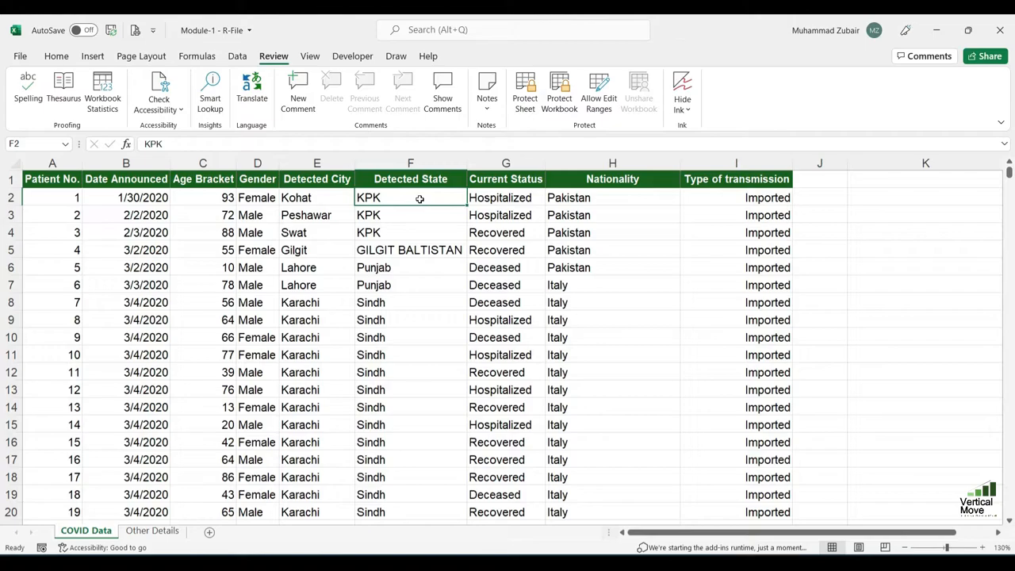
- Select the entire Detected State column (column F)
drag(413, 196, 428, 483)
key(ctrl+space)
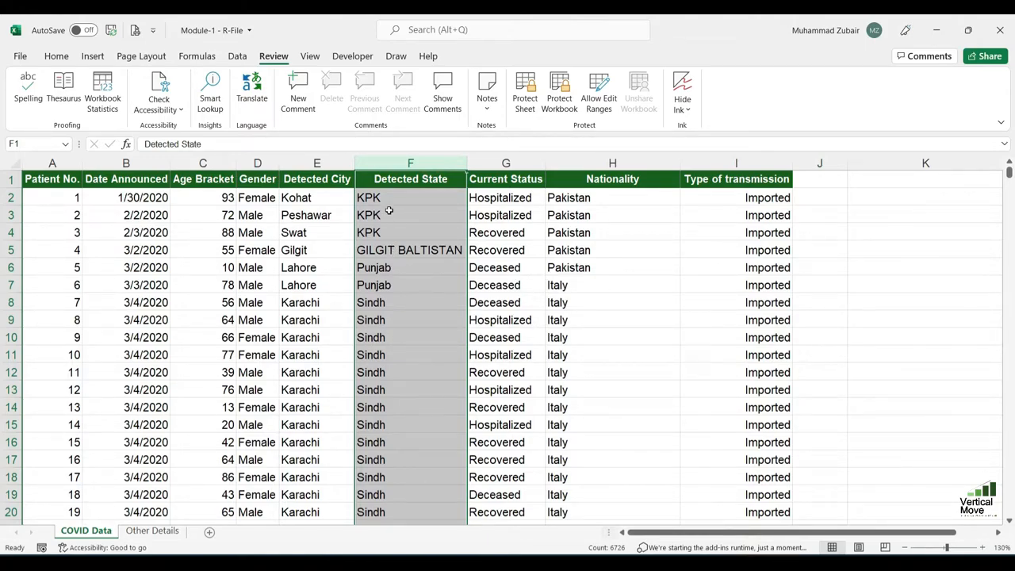
click(398, 233)
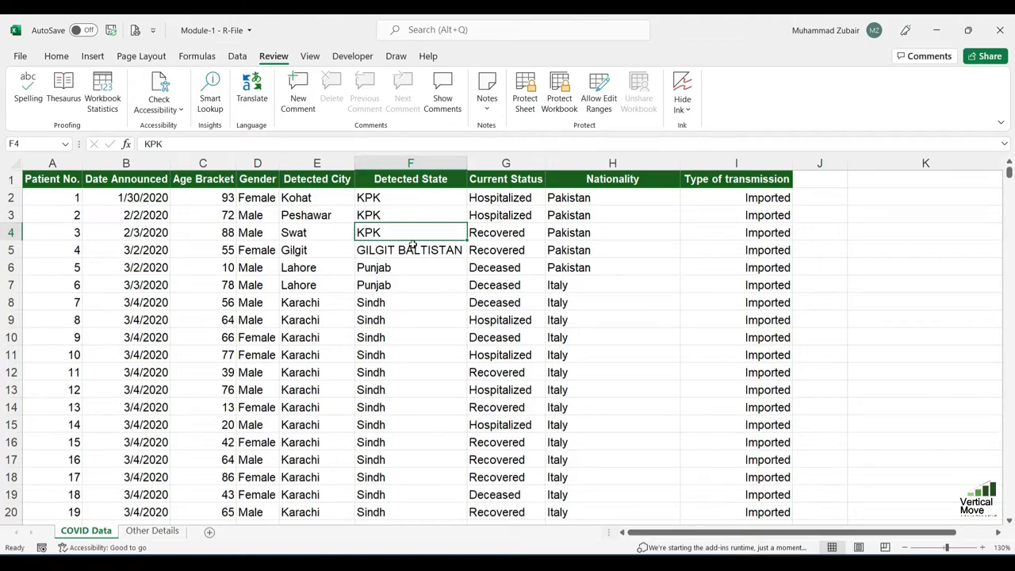
click(410, 162)
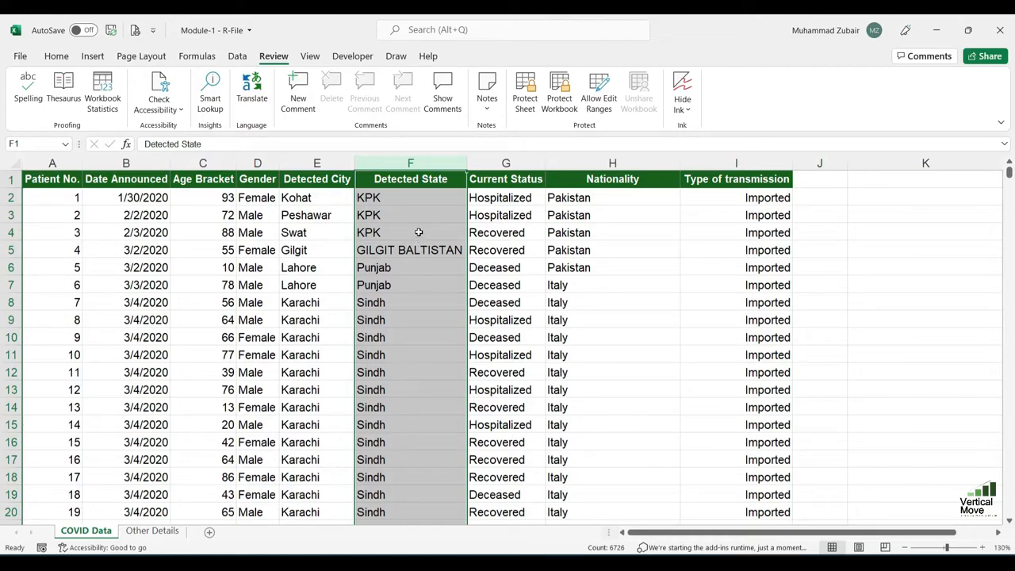
right_click(427, 264)
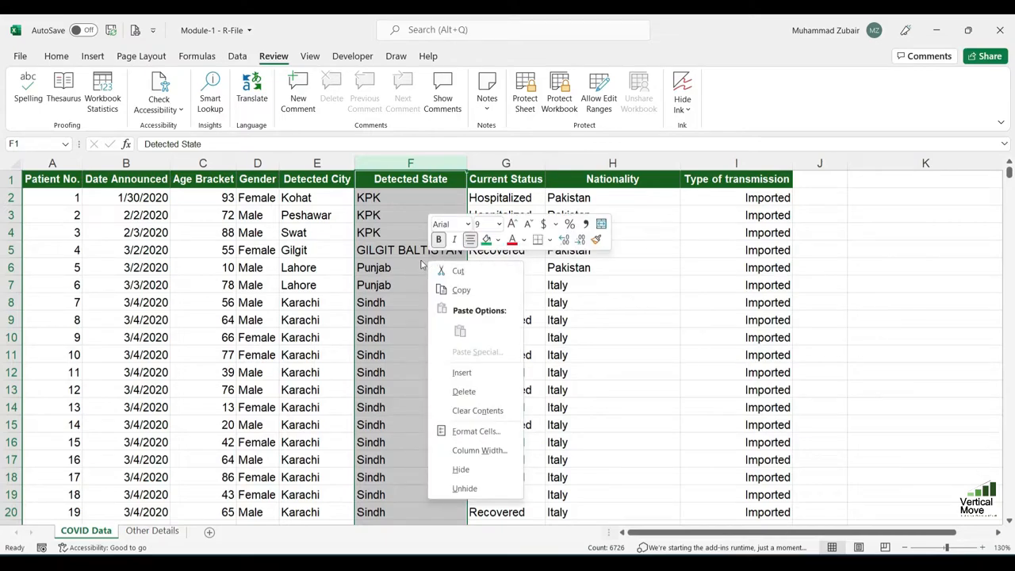
click(486, 431)
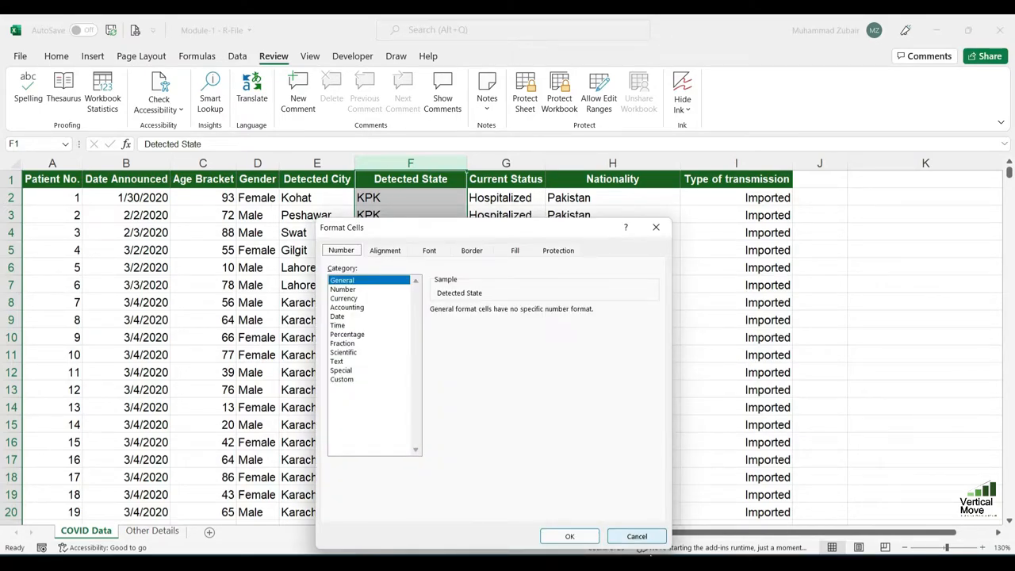
click(644, 538)
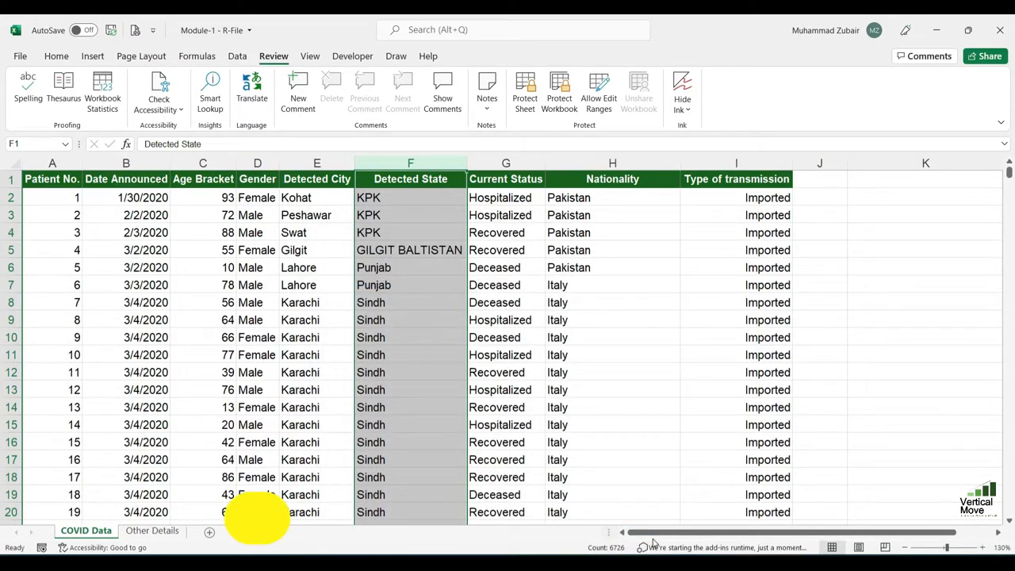
- Turn off the Locked protection setting in the cell format of the selected Detected State column
key(ctrl+1)
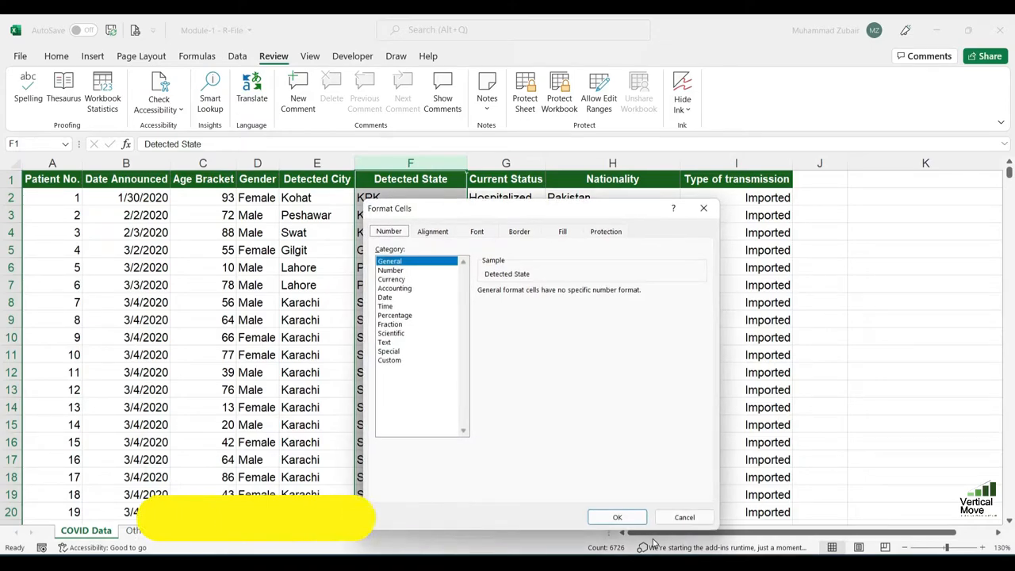
click(605, 231)
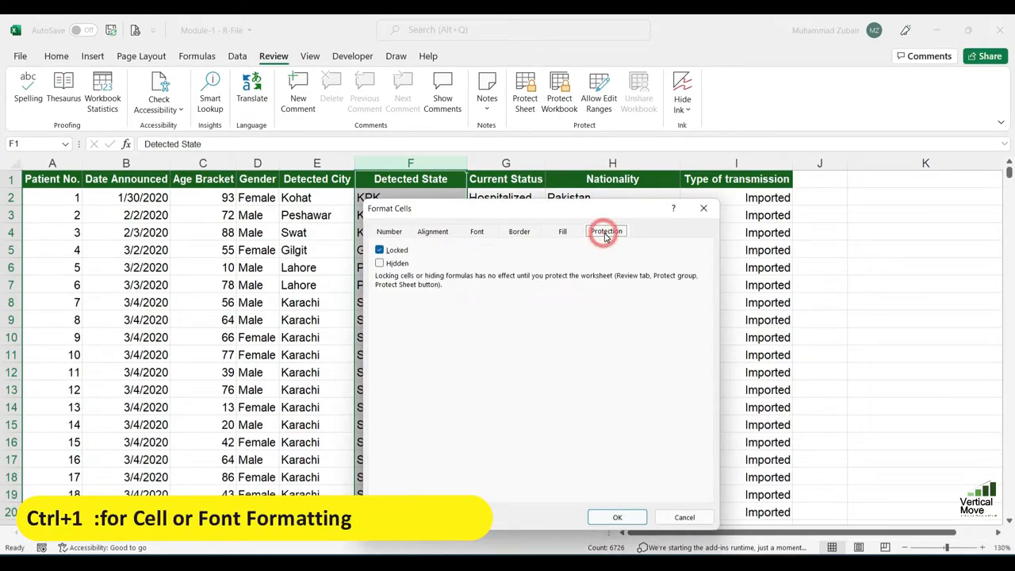
click(380, 251)
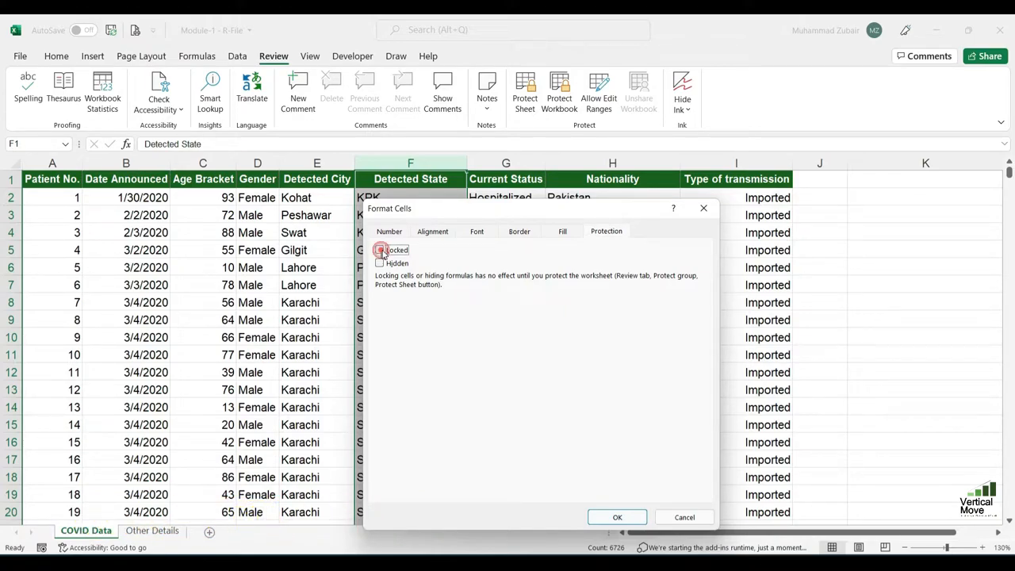
click(635, 517)
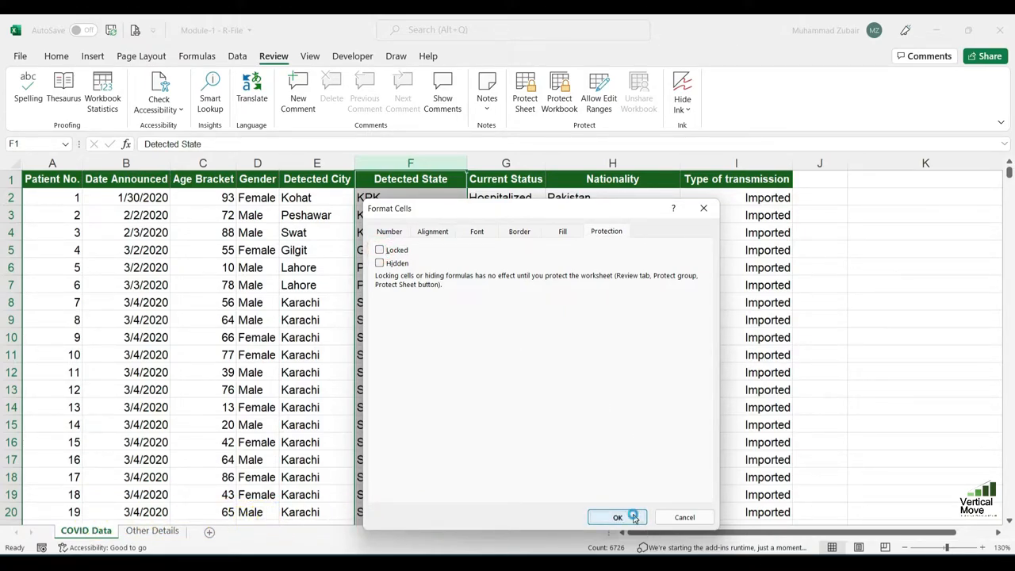
- Protect the sheet without a password, allowing the selection of both locked and unlocked cells
click(383, 210)
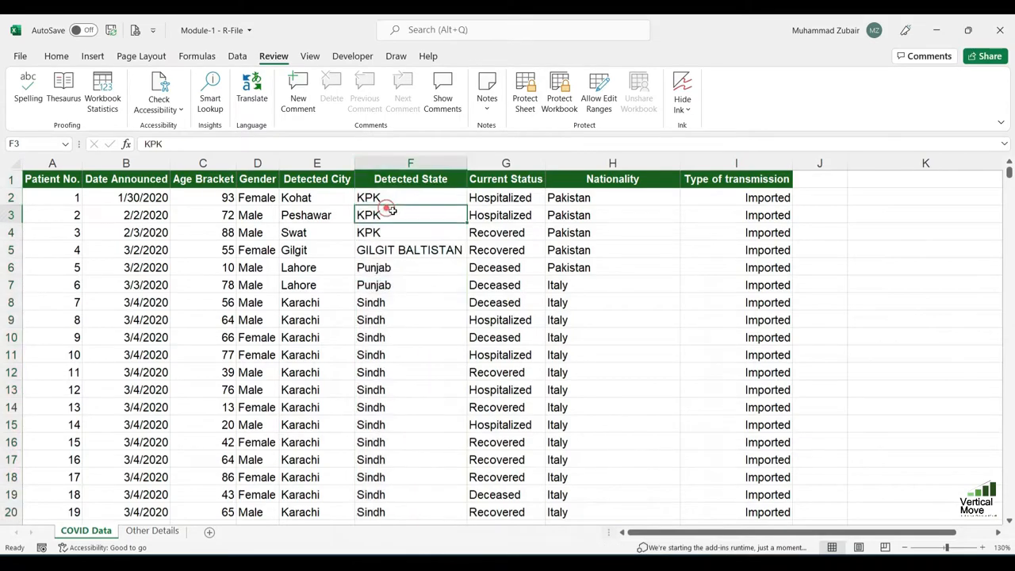
click(525, 87)
click(476, 329)
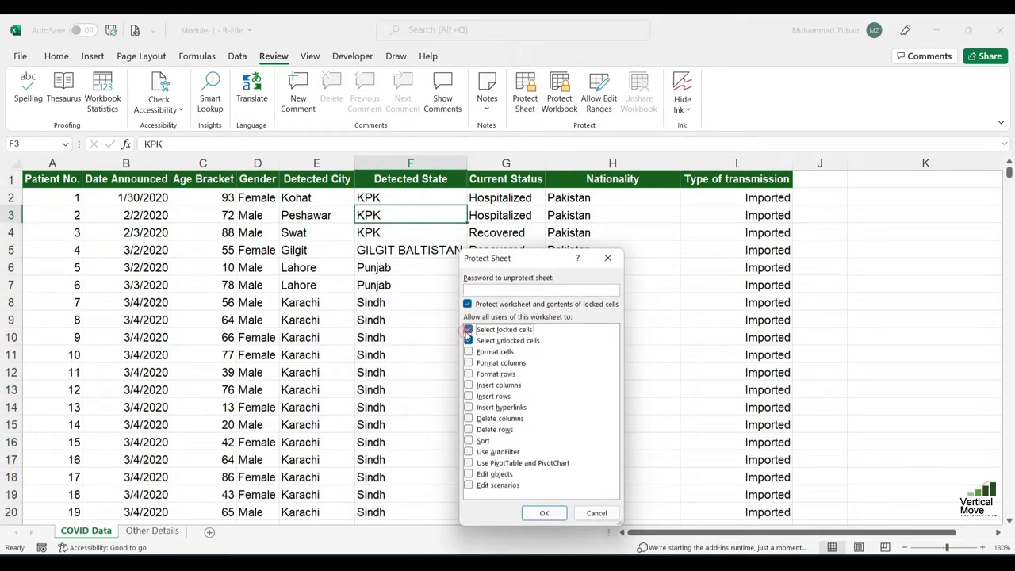
click(544, 513)
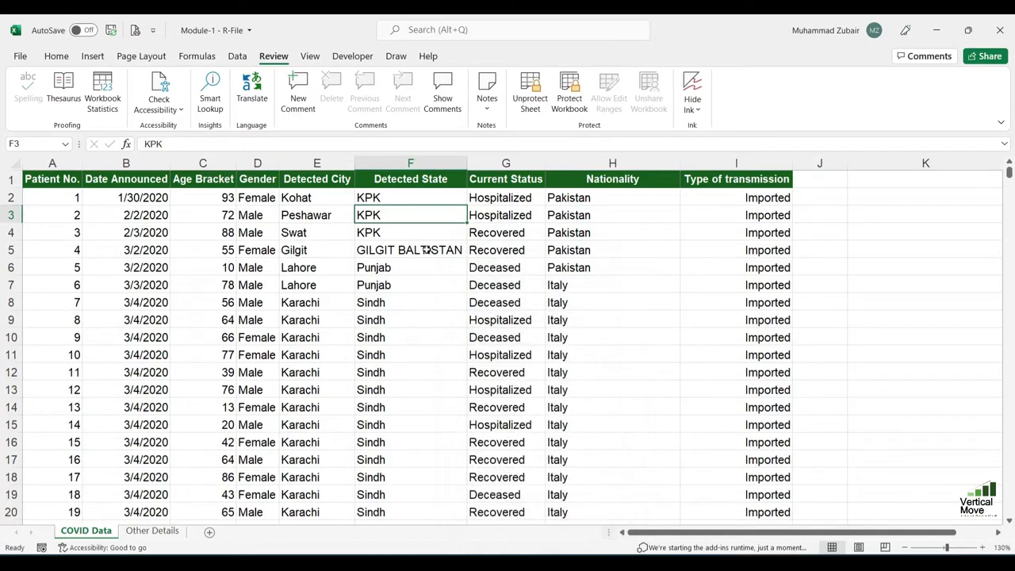
- Try to edit the city in locked cell E3, append "sdfsdhfskdfh" to the state in unlocked cell F4, and undo that entry
double_click(331, 218)
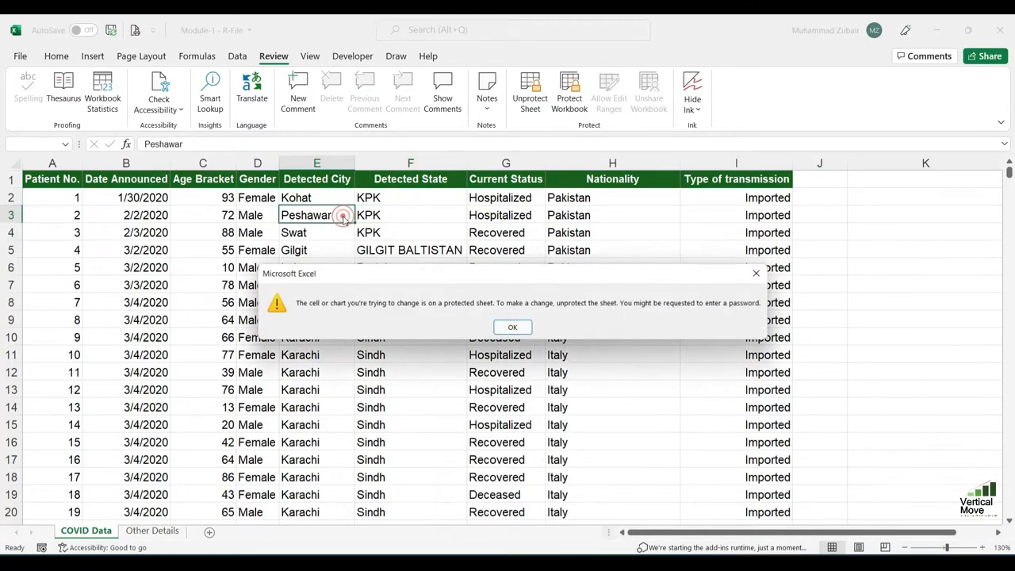
click(512, 327)
double_click(439, 230)
text(sdfsdhfskdfh)
key(Return)
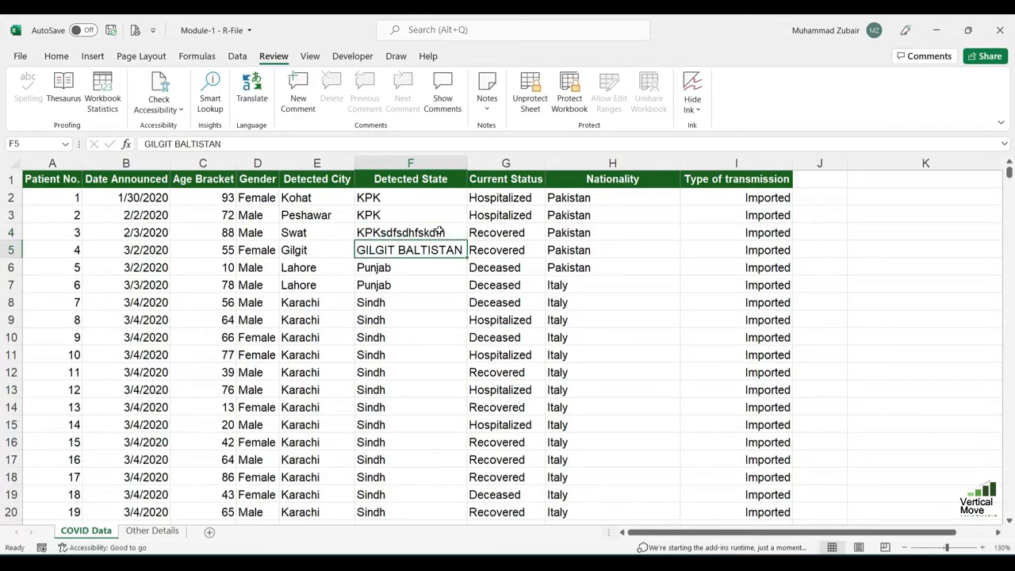
key(ctrl+z)
- Unprotect the sheet, and protect it again without a password, keeping locked and unlocked cells selectable
click(530, 100)
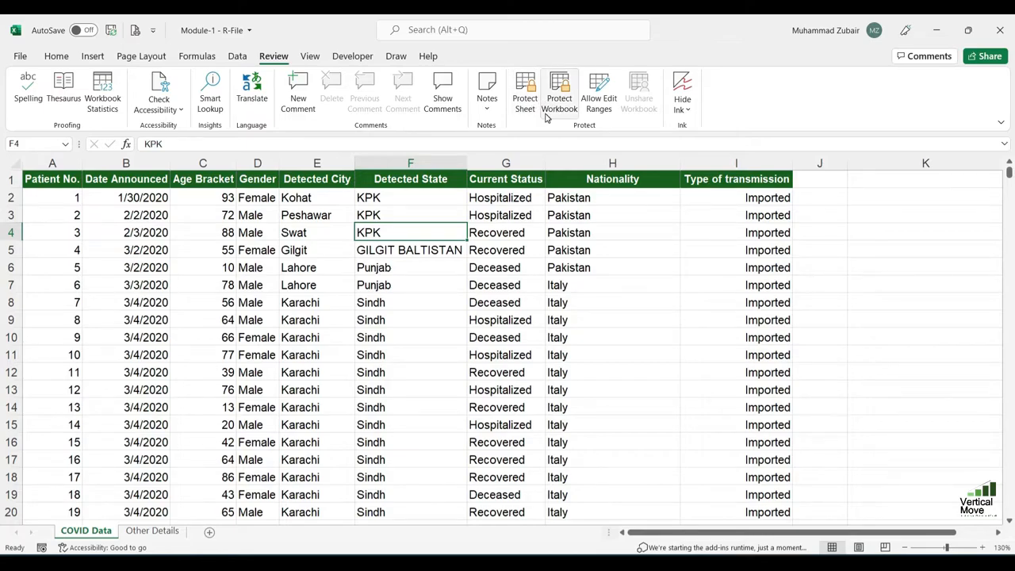
click(527, 98)
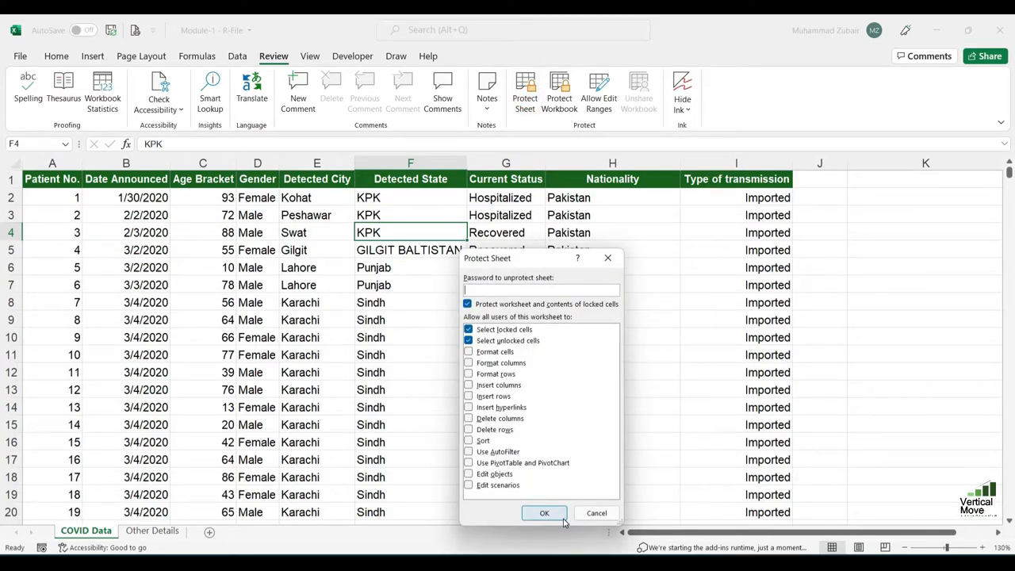
click(544, 512)
- Test selecting the locked cells E3 and D3 in the protected sheet
click(296, 219)
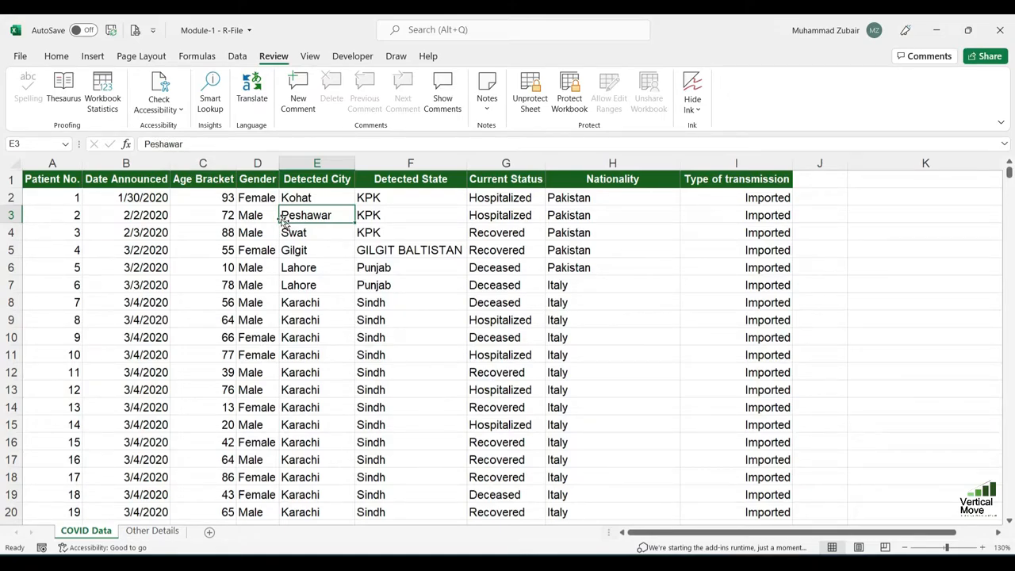
click(238, 216)
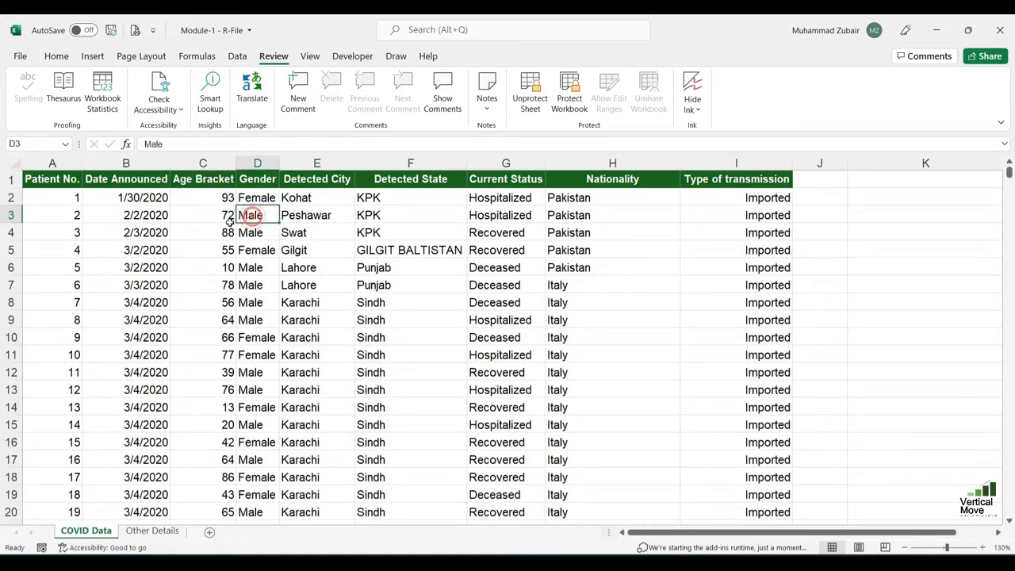
- Check the content of cell B5 in the formula bar and unprotect the COVID Data sheet
click(203, 229)
click(145, 247)
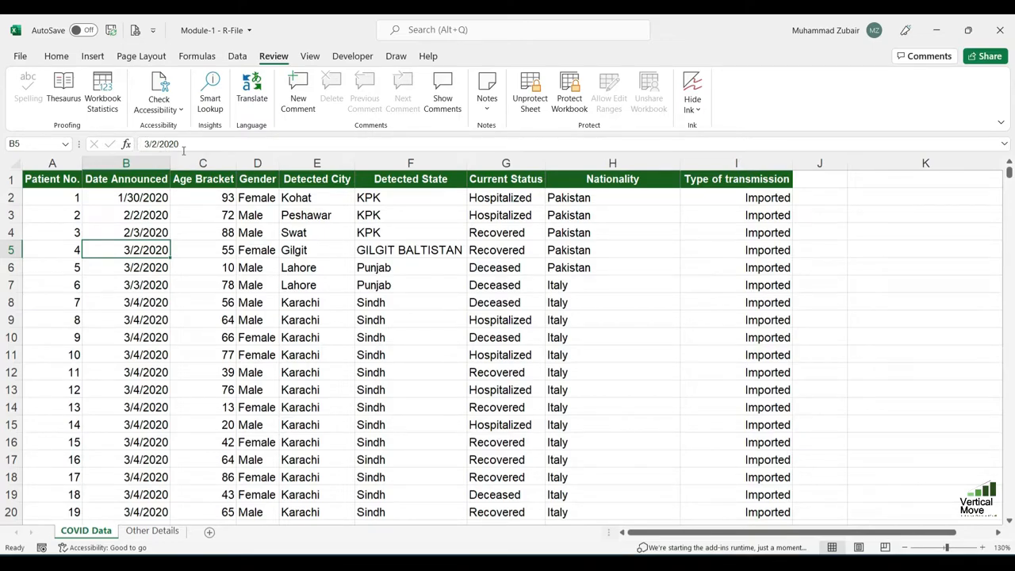
click(528, 99)
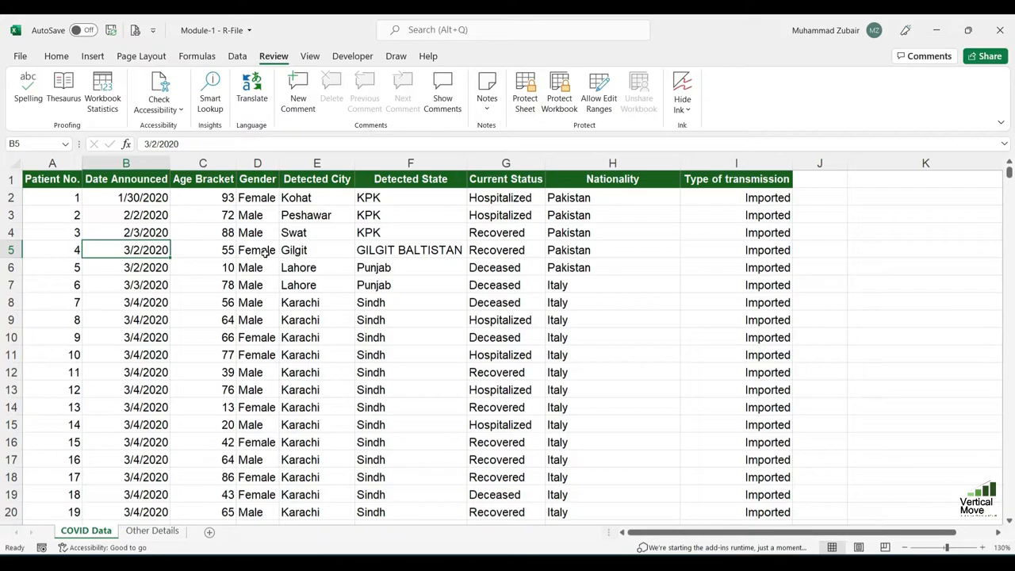
- Turn on the Hidden protection attribute for every cell of the COVID Data sheet
click(15, 162)
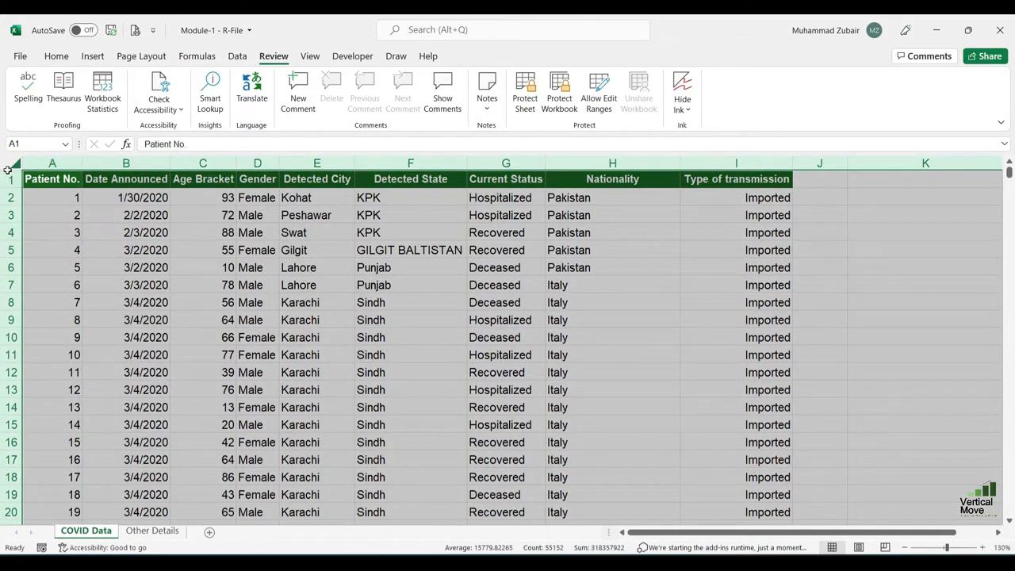
right_click(201, 230)
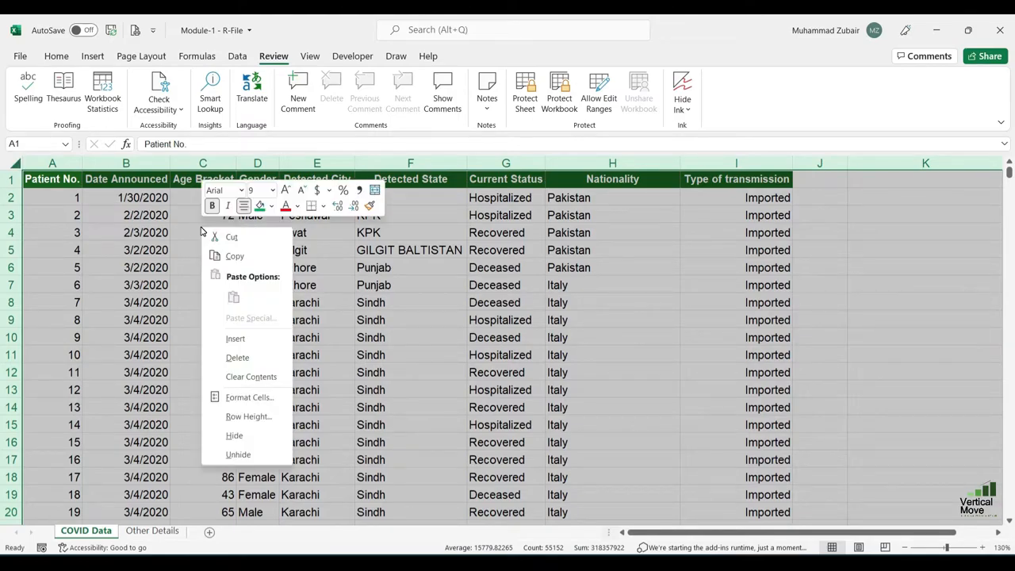
key(Escape)
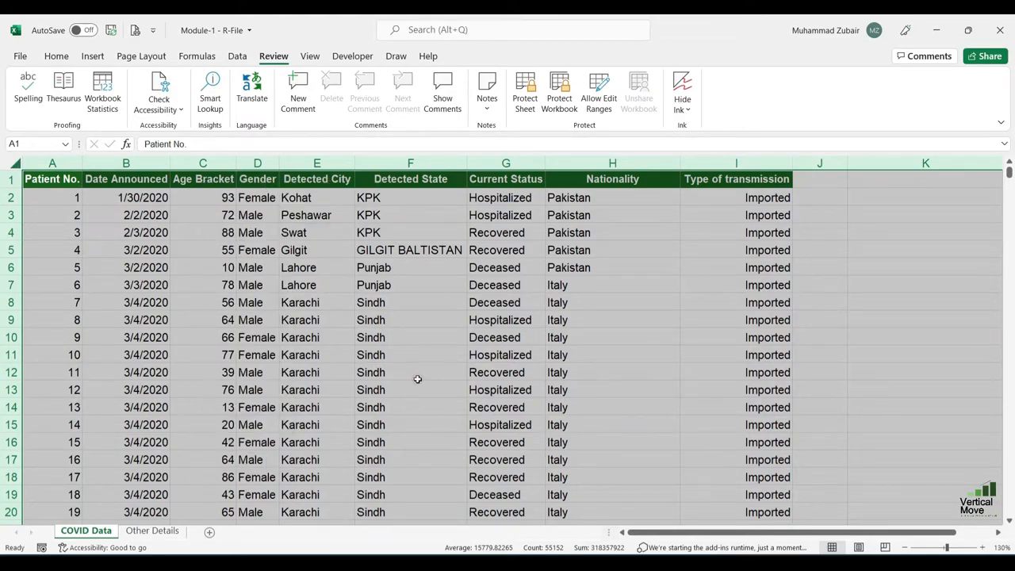
key(ctrl+1)
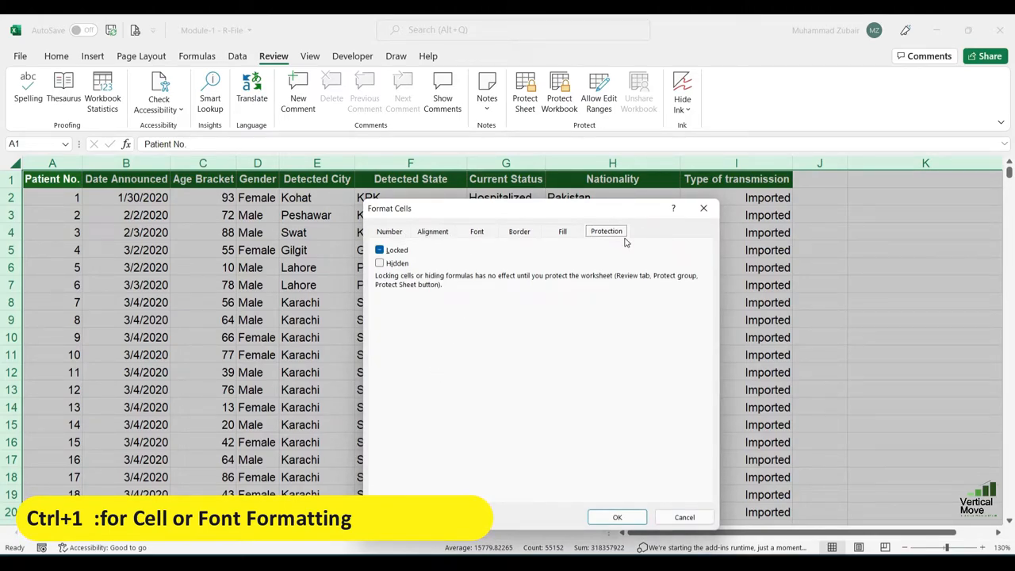
click(381, 264)
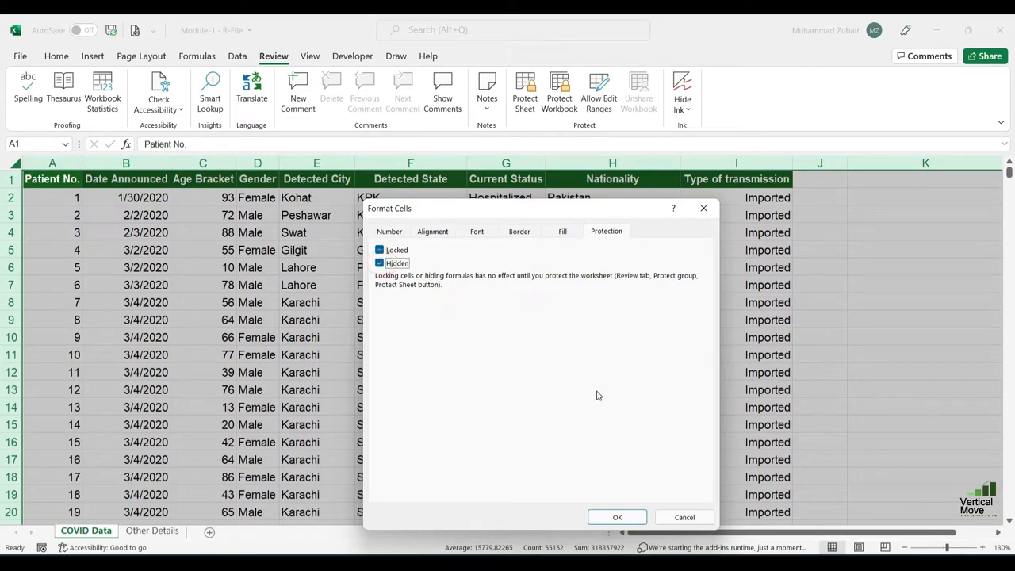
click(617, 517)
- Protect the COVID Data sheet without a password, keeping only selection of locked and unlocked cells allowed
click(262, 267)
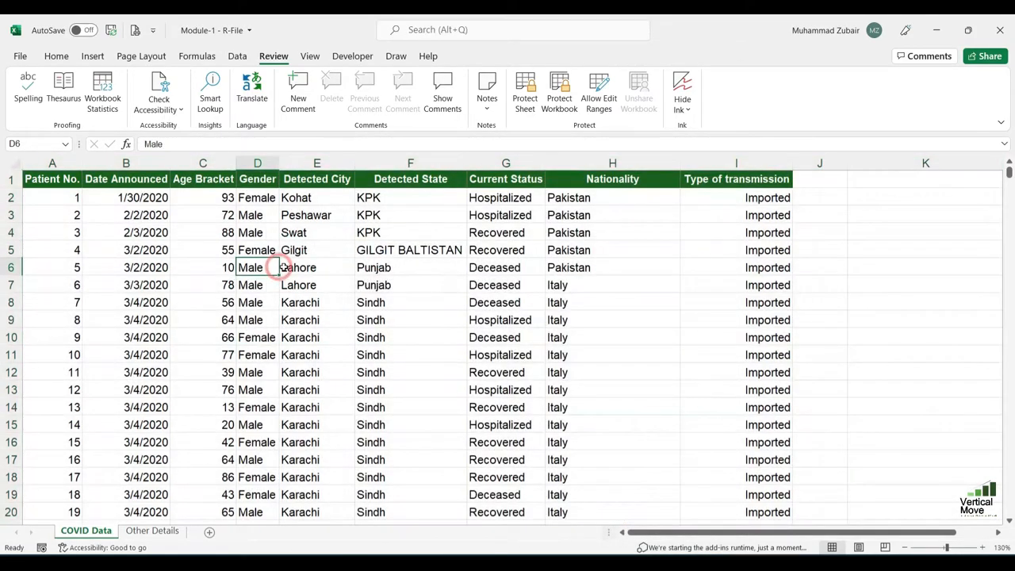
click(526, 88)
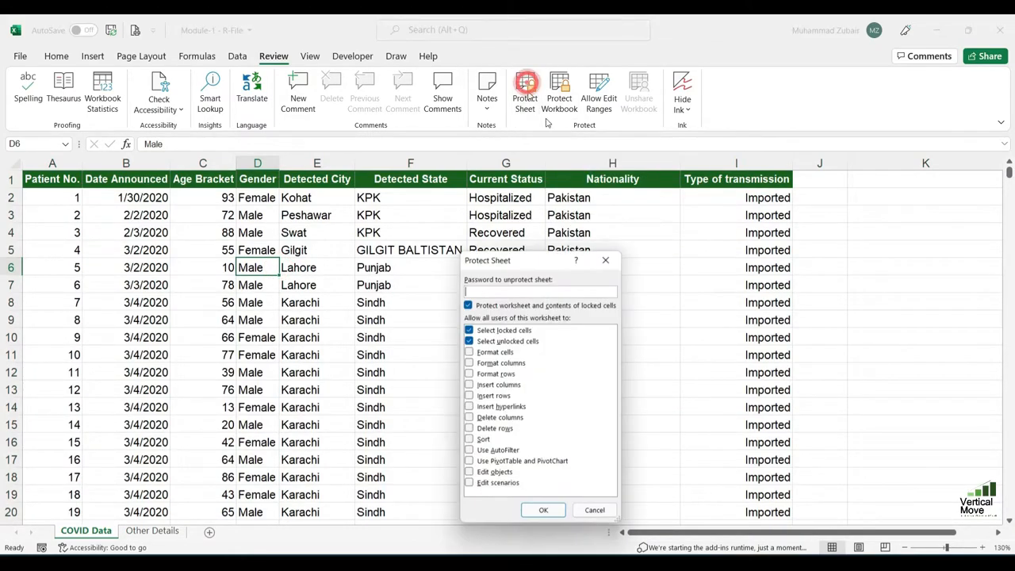
click(544, 512)
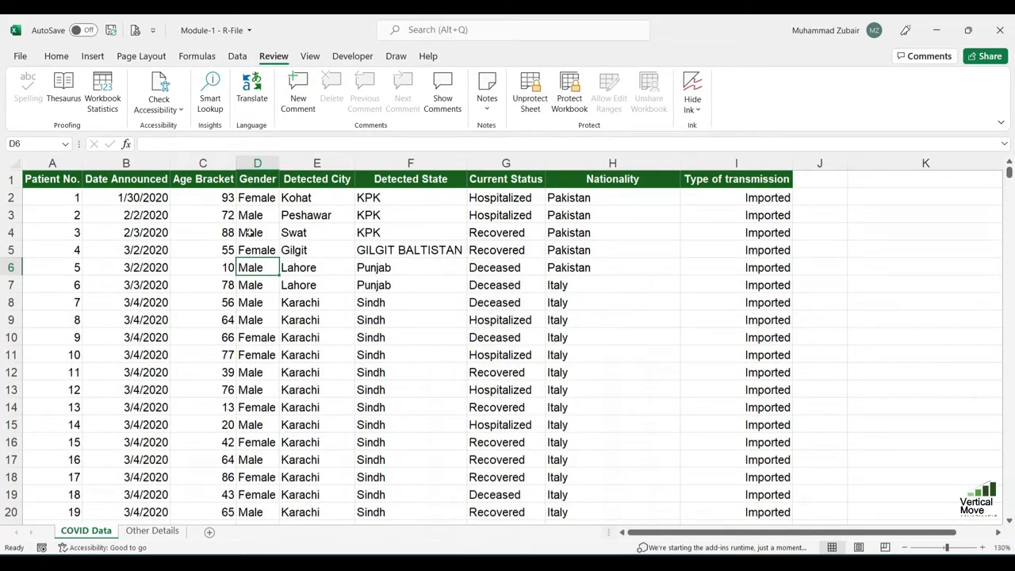
- Check what the formula bar shows for several cells of the protected sheet, and unprotect the sheet
click(198, 245)
click(150, 232)
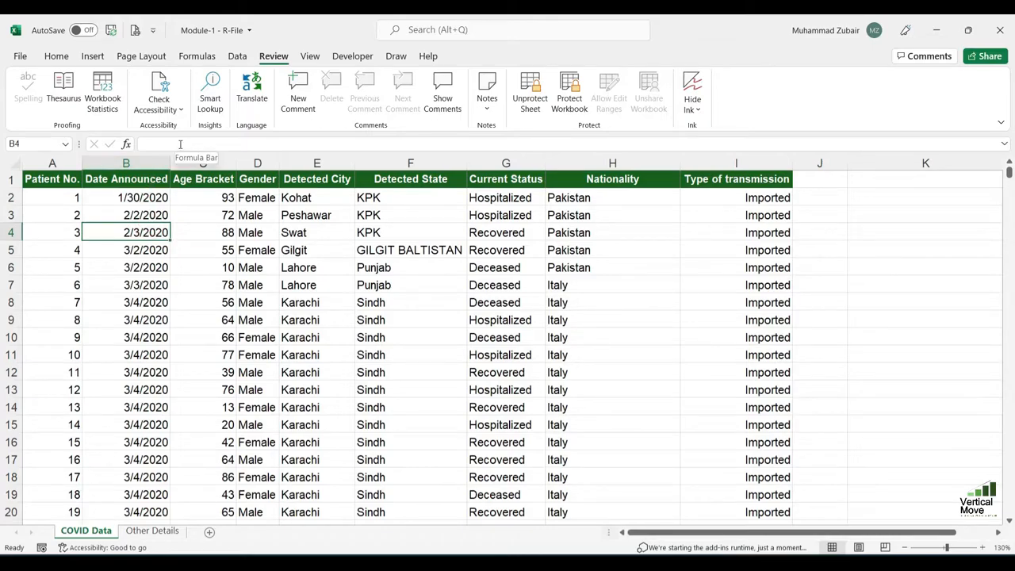
click(462, 245)
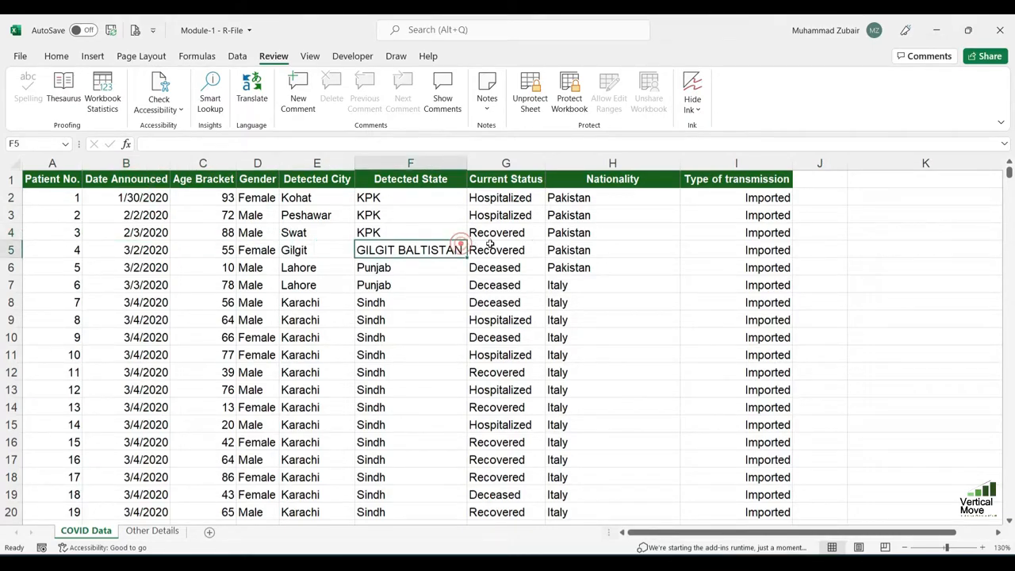
click(523, 246)
double_click(527, 244)
click(513, 326)
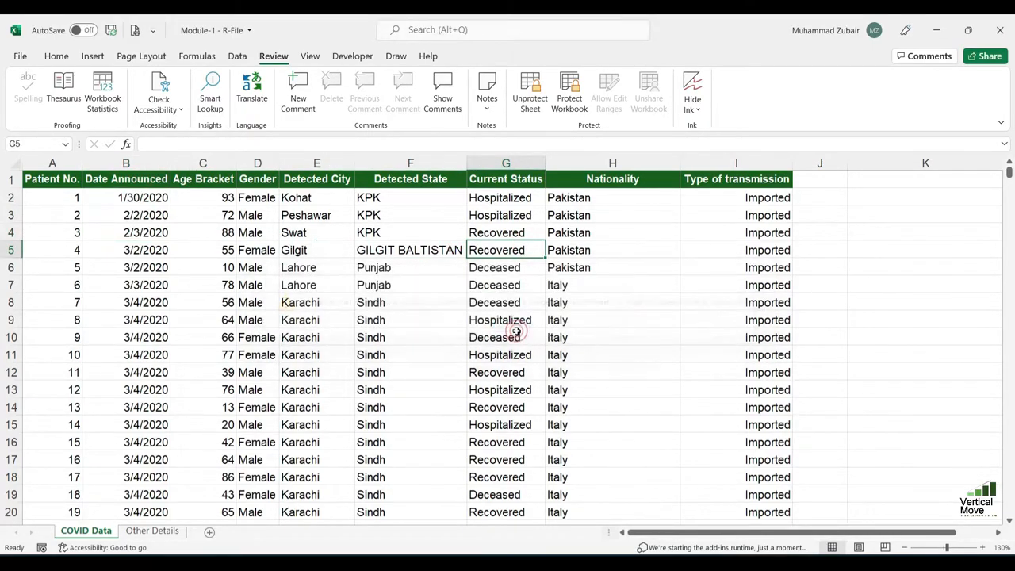
click(214, 283)
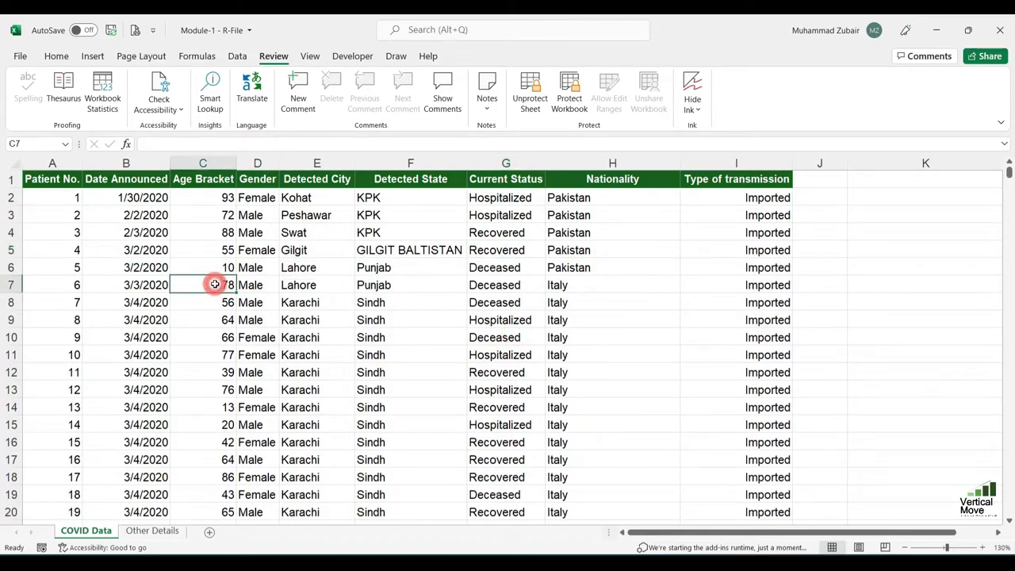
click(155, 267)
click(139, 200)
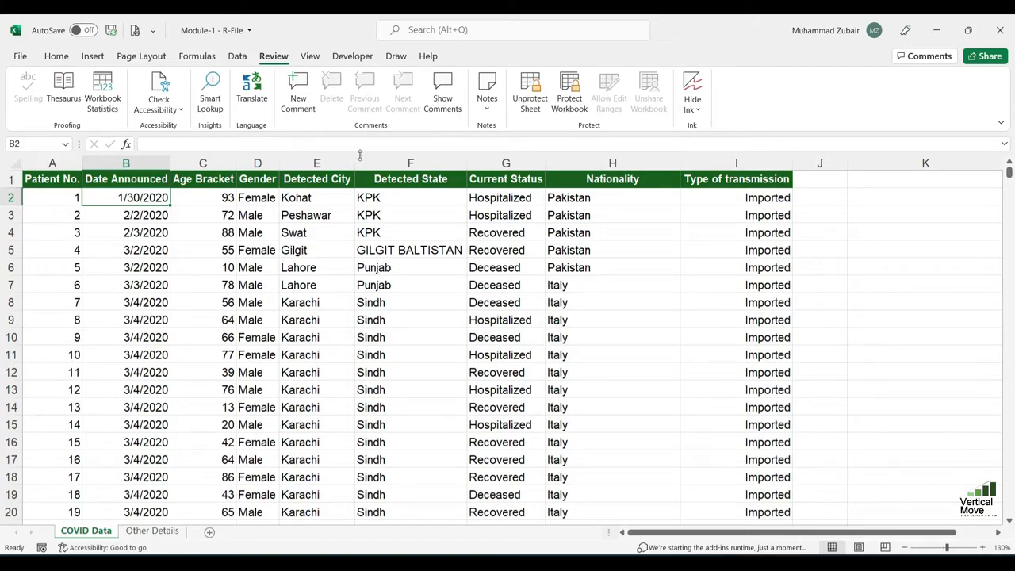
click(530, 93)
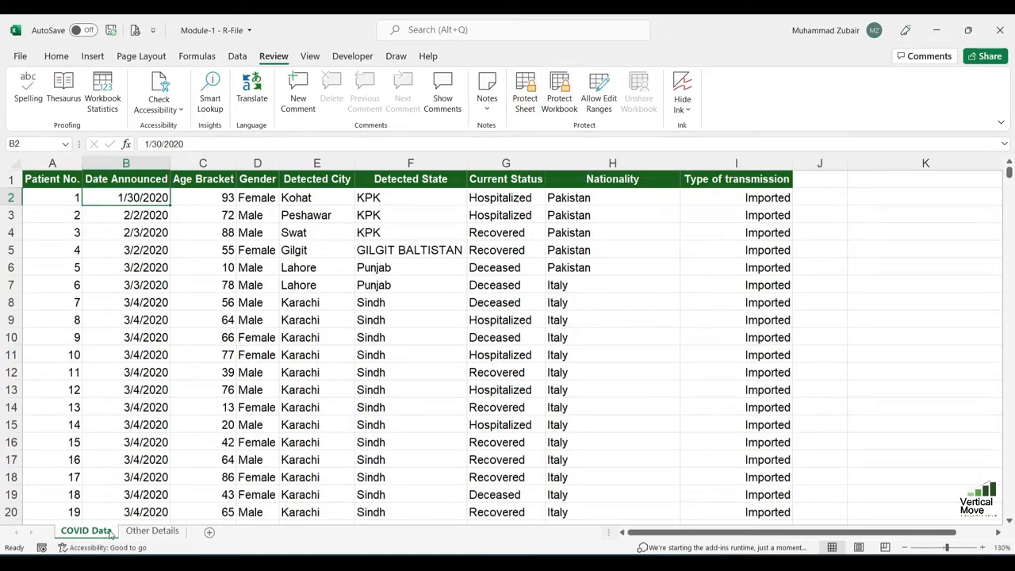
- Look through the Other Details sheet and return to the COVID Data sheet
click(138, 533)
click(97, 533)
click(150, 532)
click(236, 289)
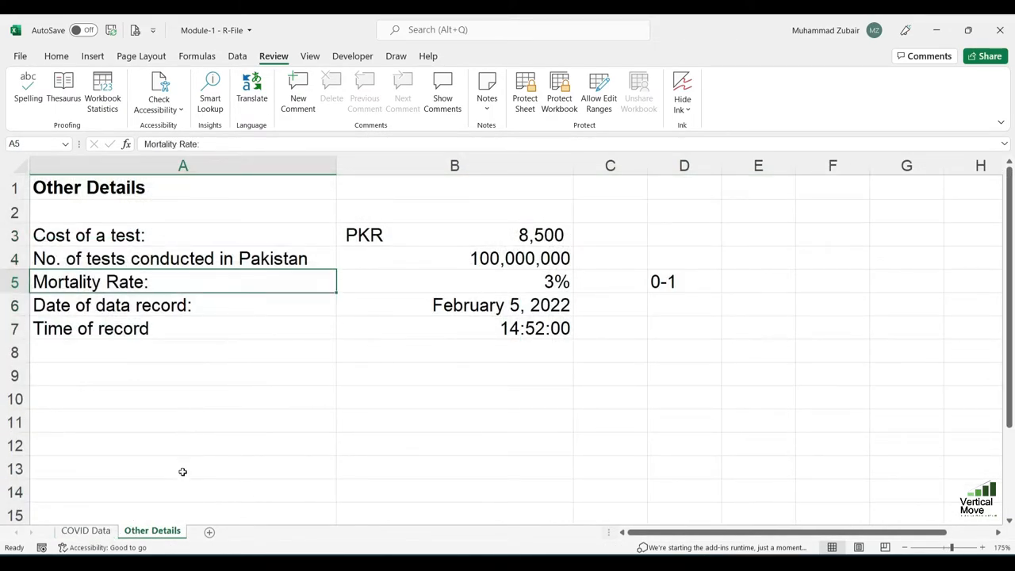
click(94, 531)
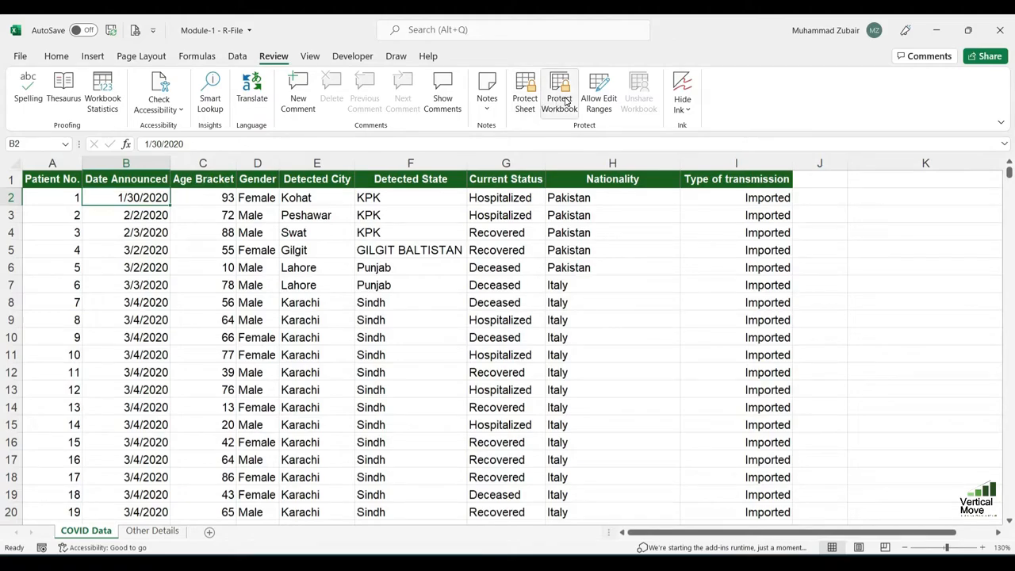
- Add a new worksheet after Other Details, hide it, and return to the COVID Data sheet
click(153, 531)
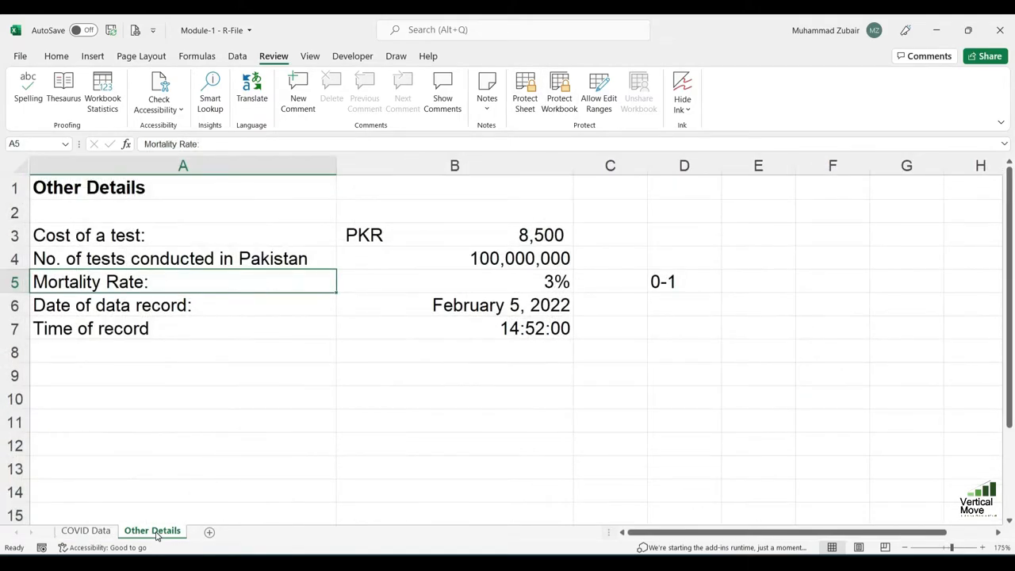
click(210, 531)
right_click(205, 537)
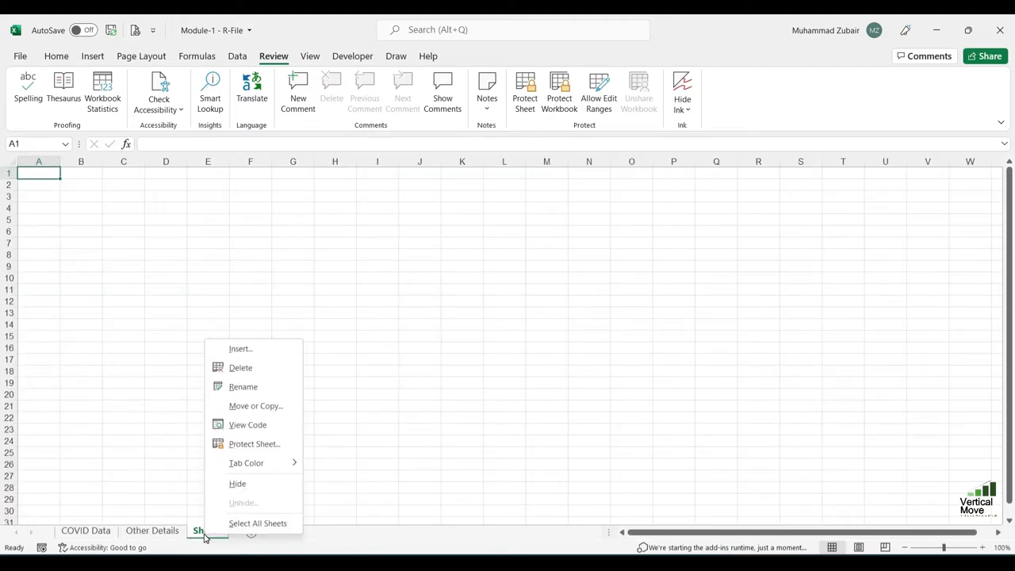
click(233, 486)
click(188, 399)
click(108, 532)
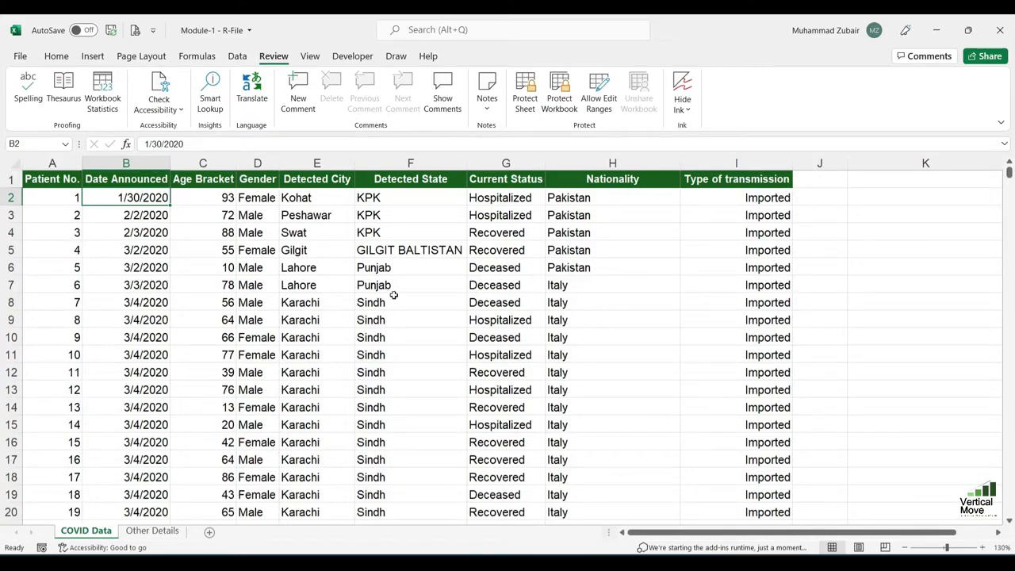
- Protect the workbook structure without a password and check which commands the COVID Data sheet still offers
click(563, 92)
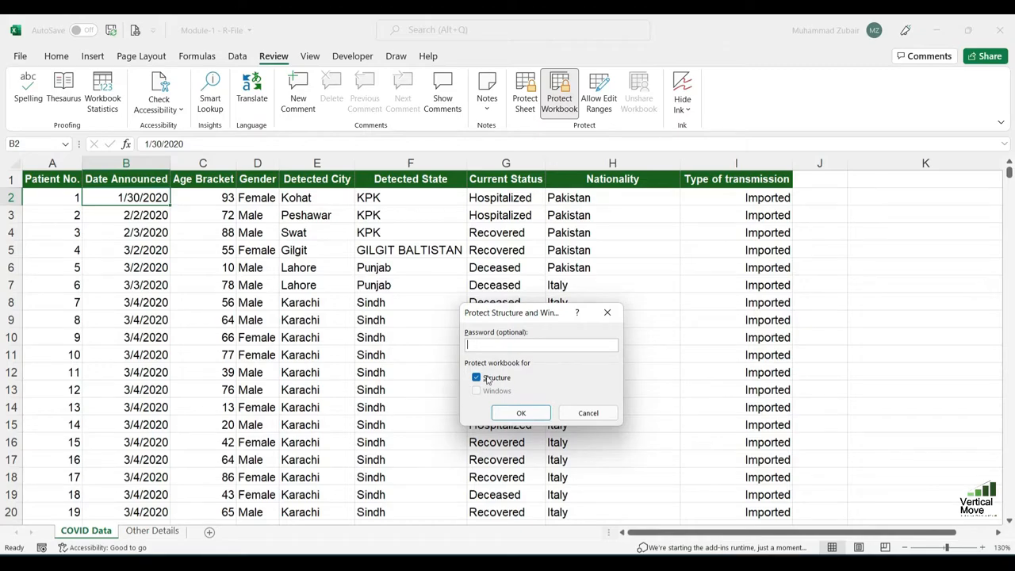
click(519, 413)
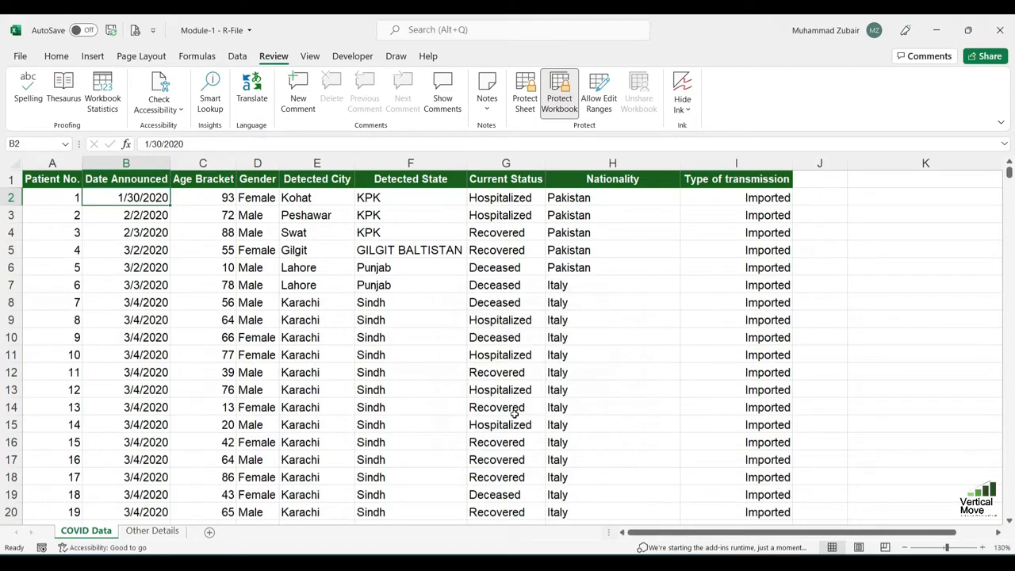
right_click(114, 533)
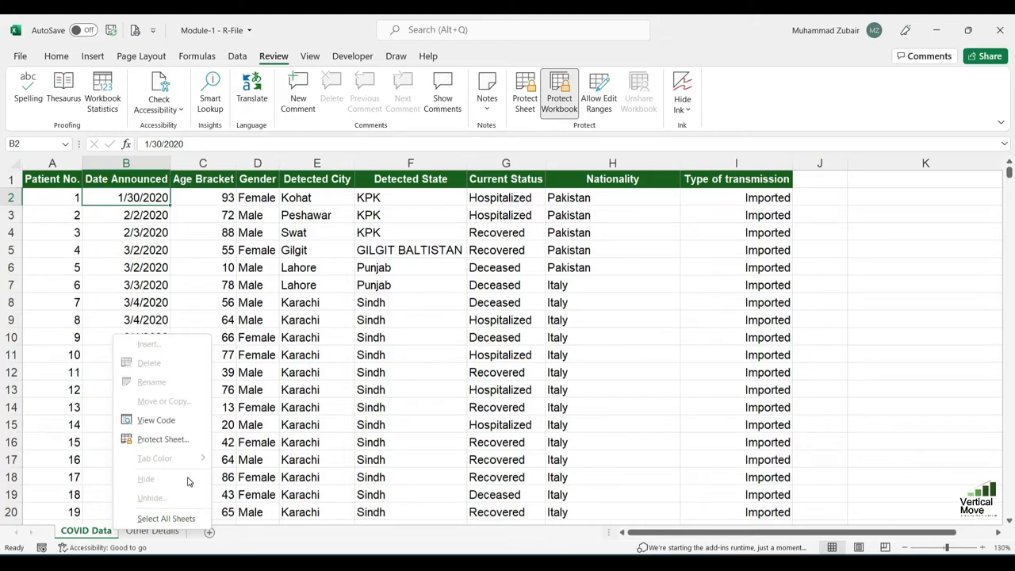
key(Escape)
- Remove the workbook structure protection and unhide Sheet1
click(553, 108)
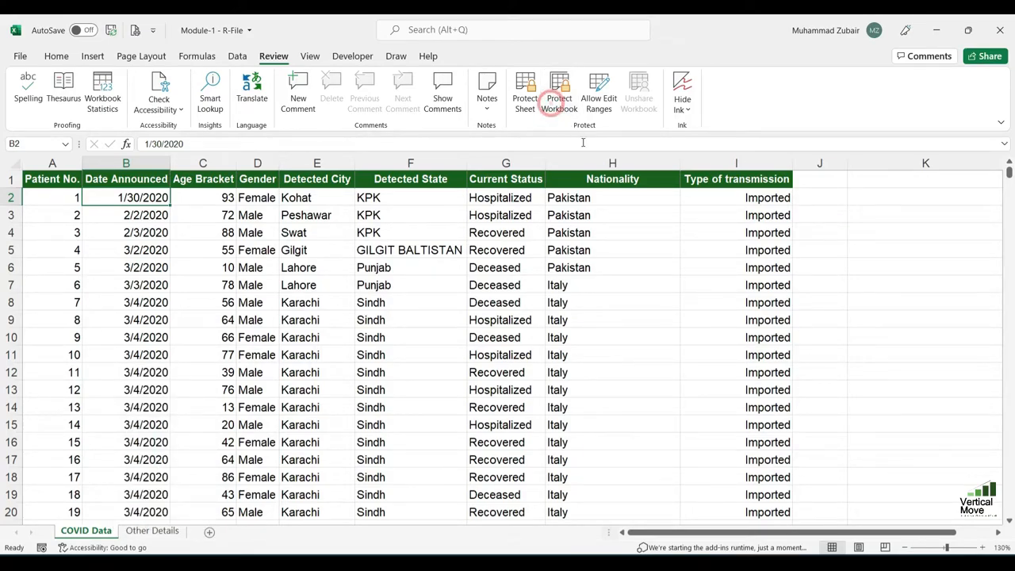
right_click(109, 531)
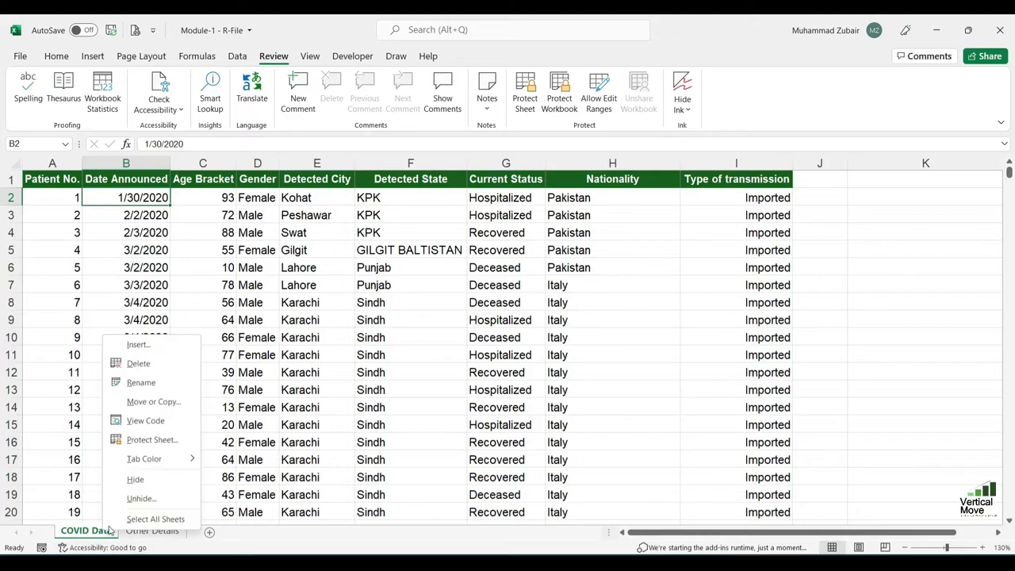
click(141, 499)
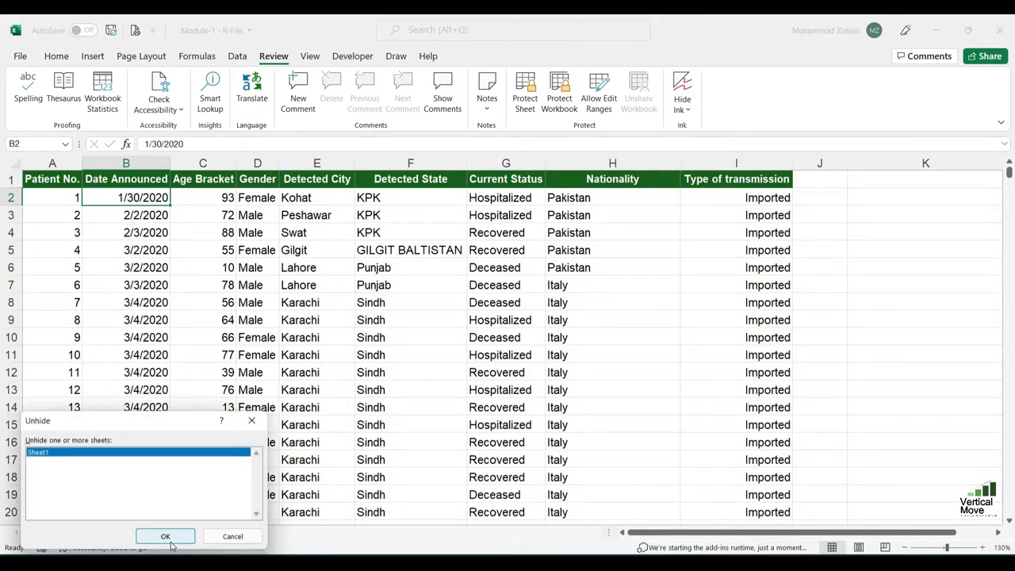
click(166, 537)
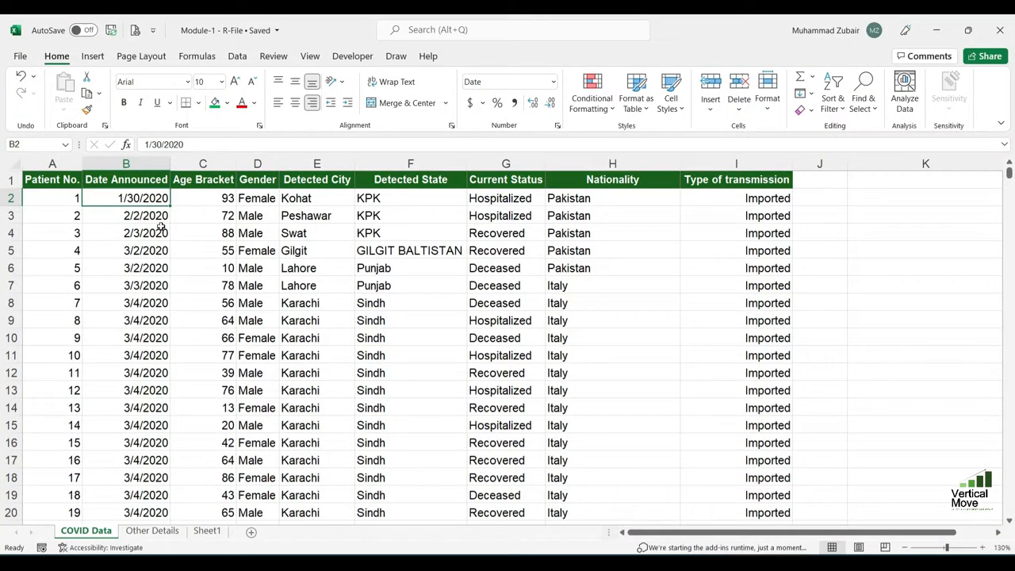
- Examine the header row and the Patient No. column of the COVID Data sheet
scroll(250, 269, down, 6)
scroll(249, 269, up, 6)
drag(47, 179, 746, 179)
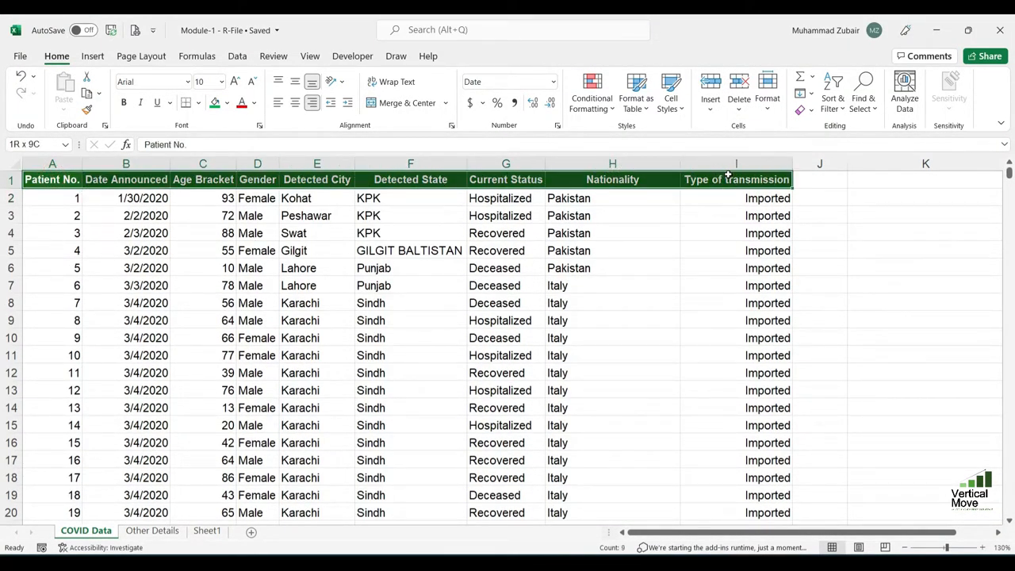
click(294, 276)
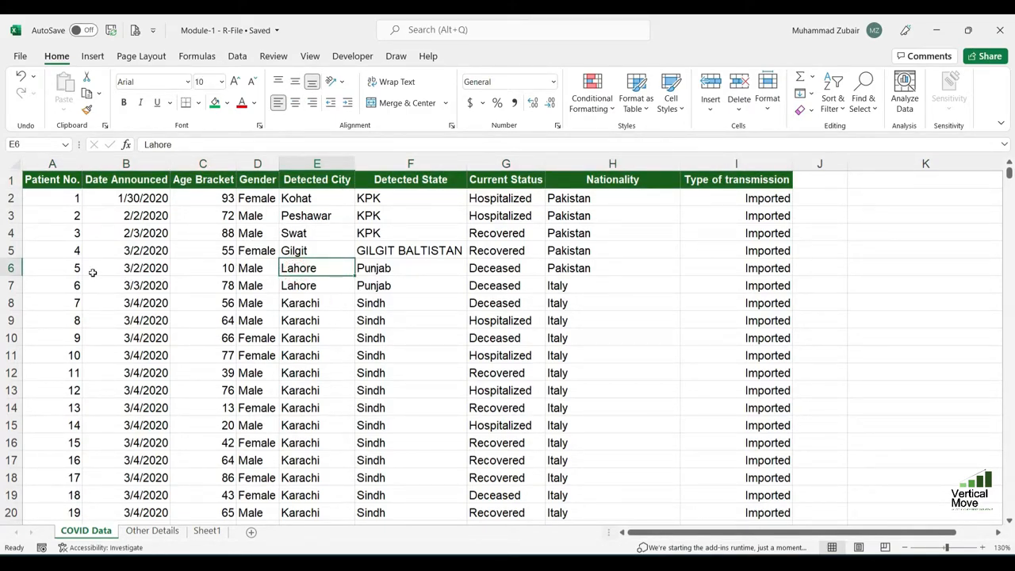
drag(65, 180, 75, 354)
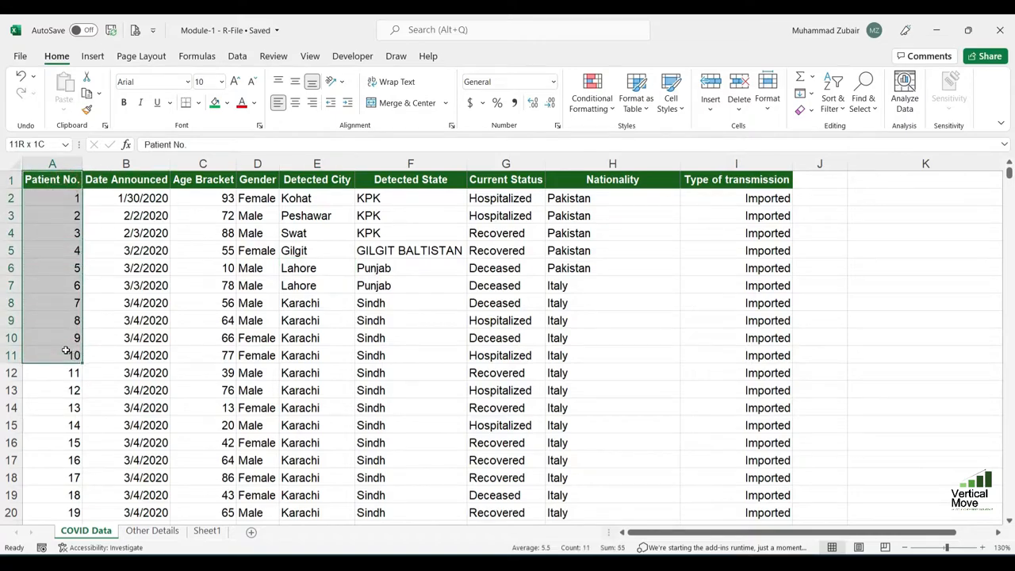
drag(815, 535, 827, 536)
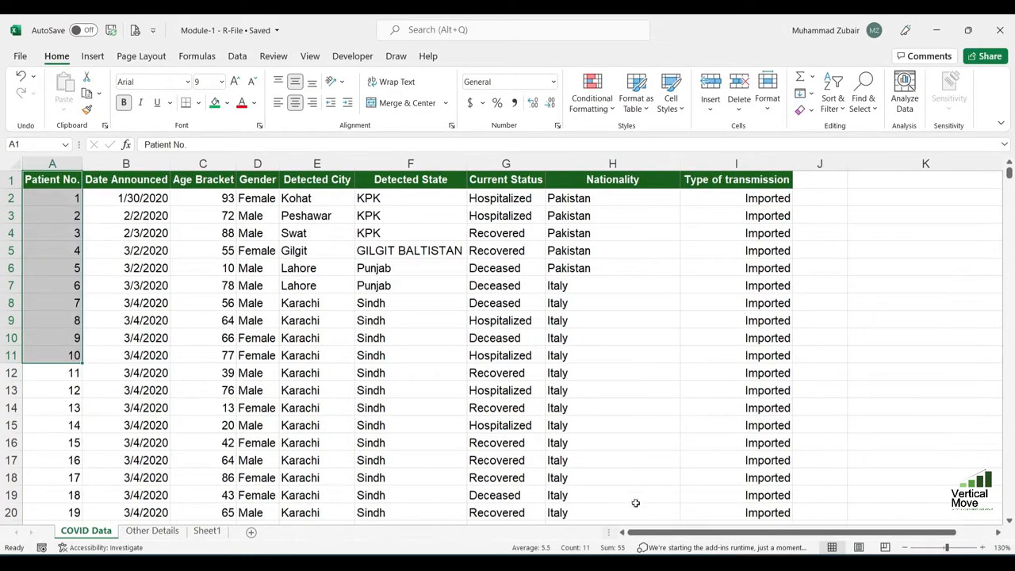
- Freeze the top row of the COVID Data sheet and check it against the records further down
click(91, 192)
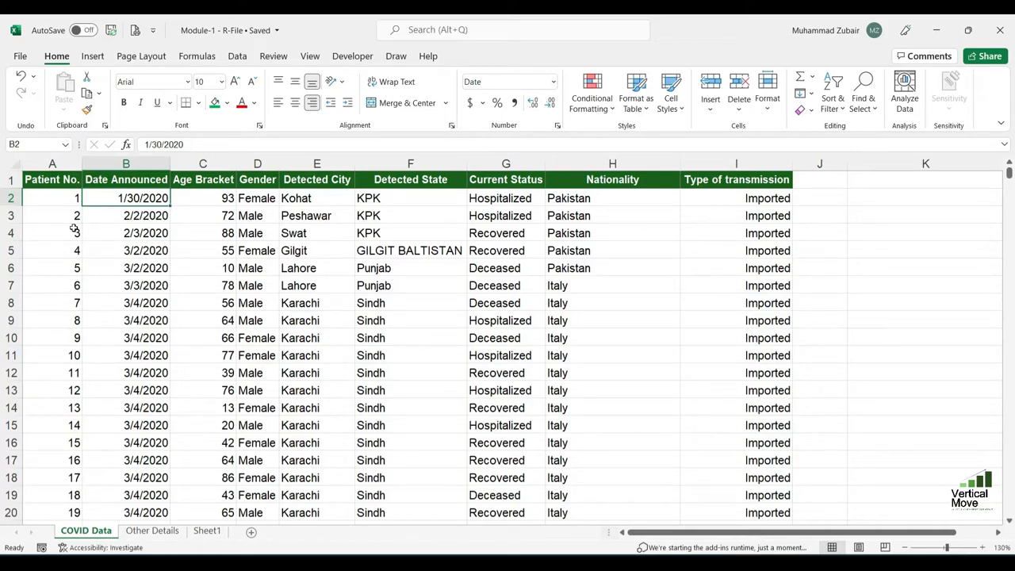
click(315, 60)
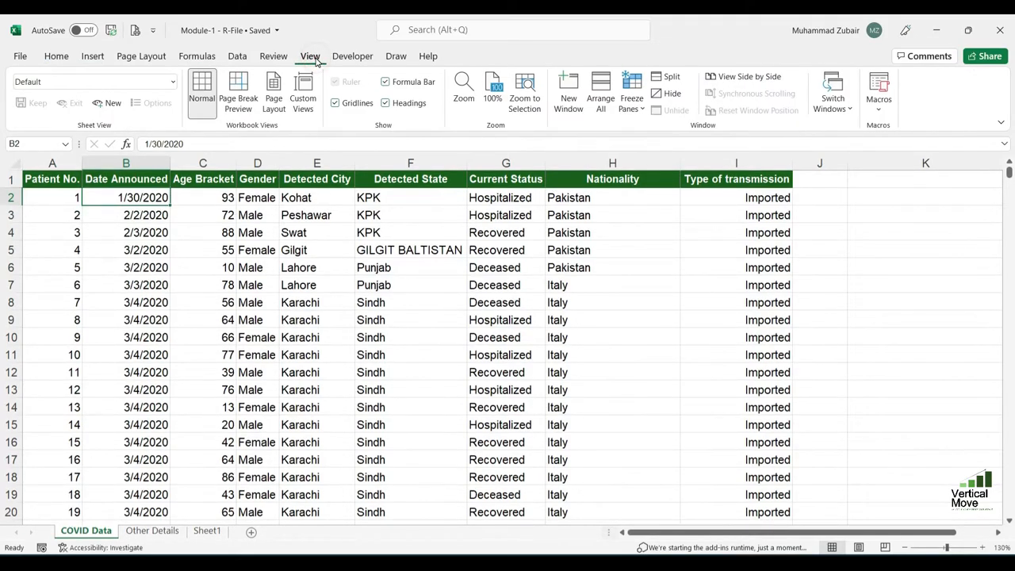
click(630, 103)
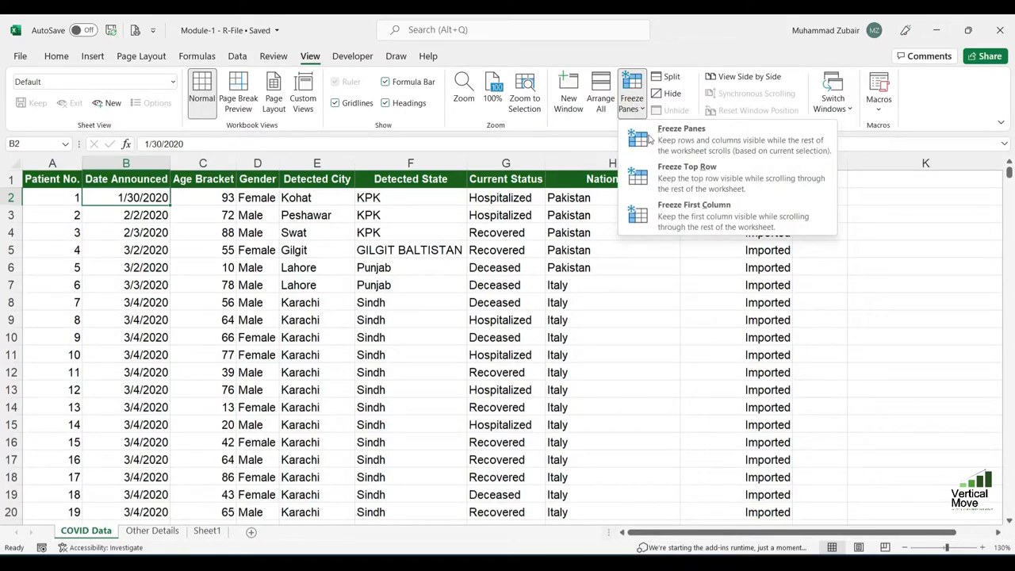
click(670, 182)
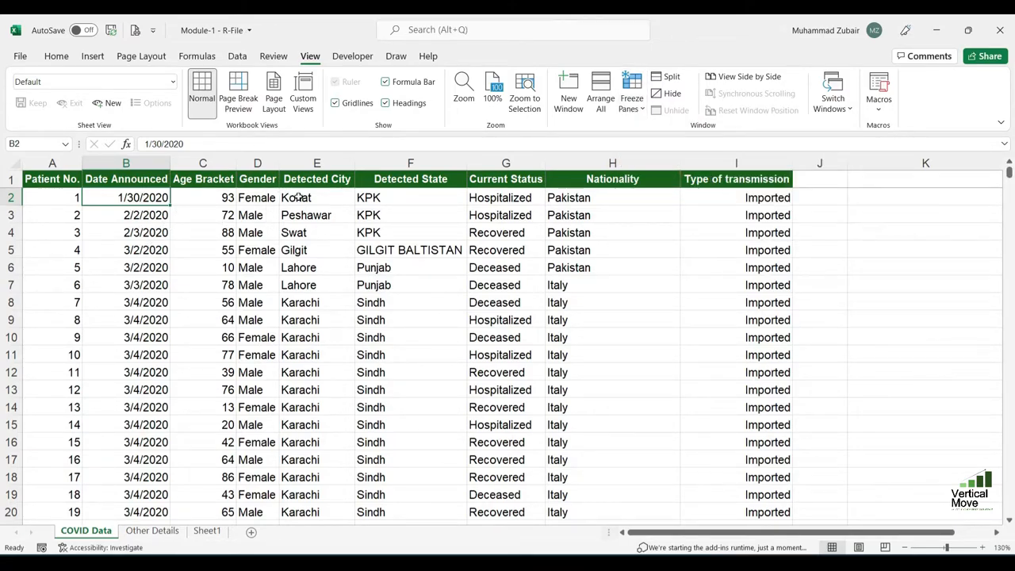
scroll(358, 247, down, 20)
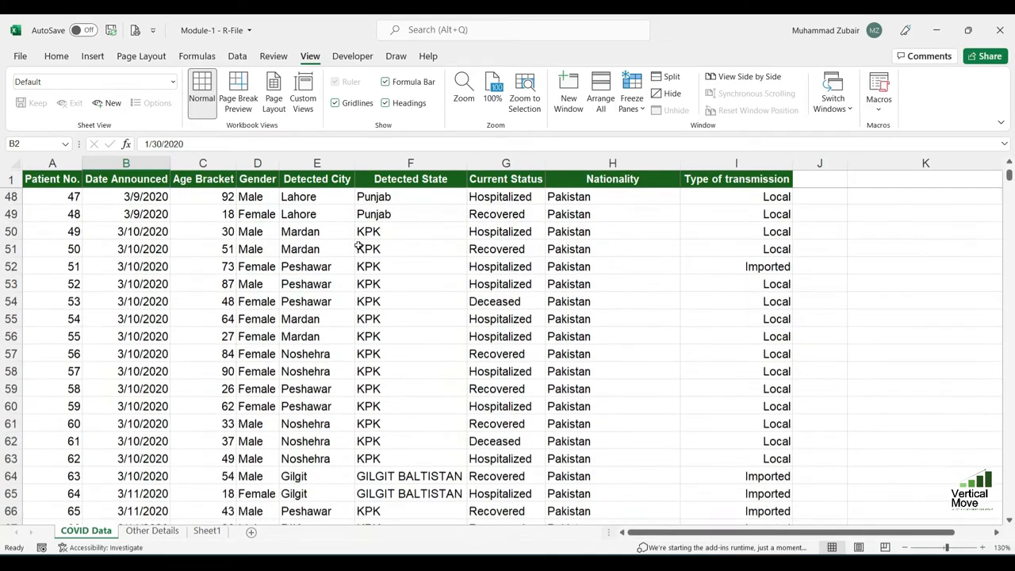
scroll(359, 247, up, 20)
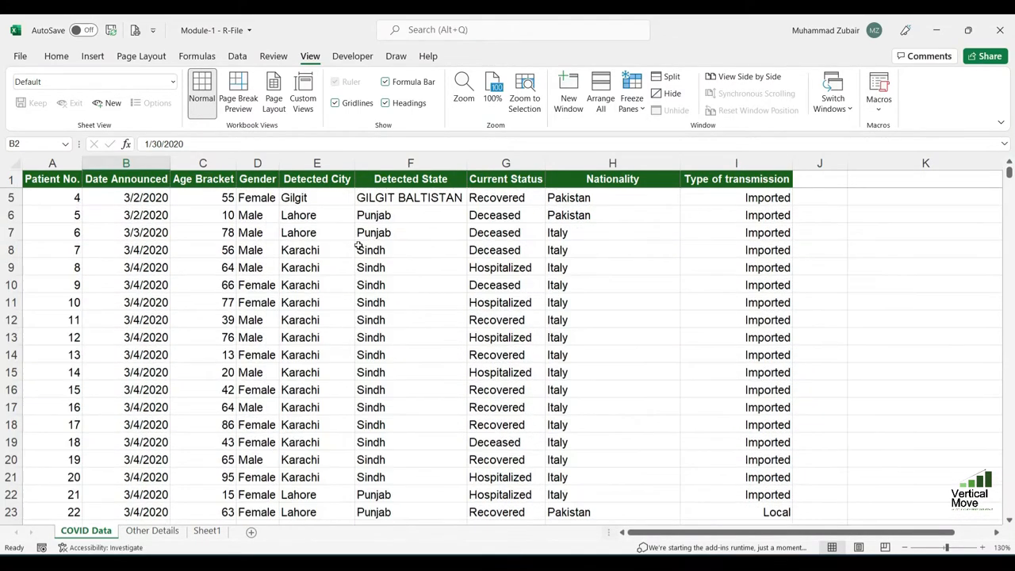
- Freeze the first column of the COVID Data sheet and check it in both the vertical and horizontal directions
click(631, 97)
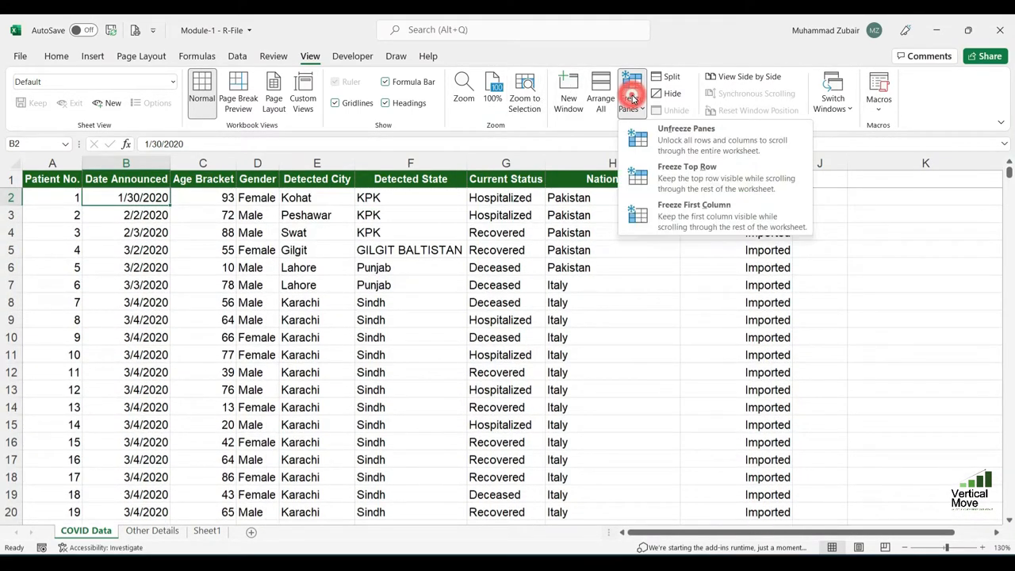
click(701, 220)
scroll(283, 320, down, 8)
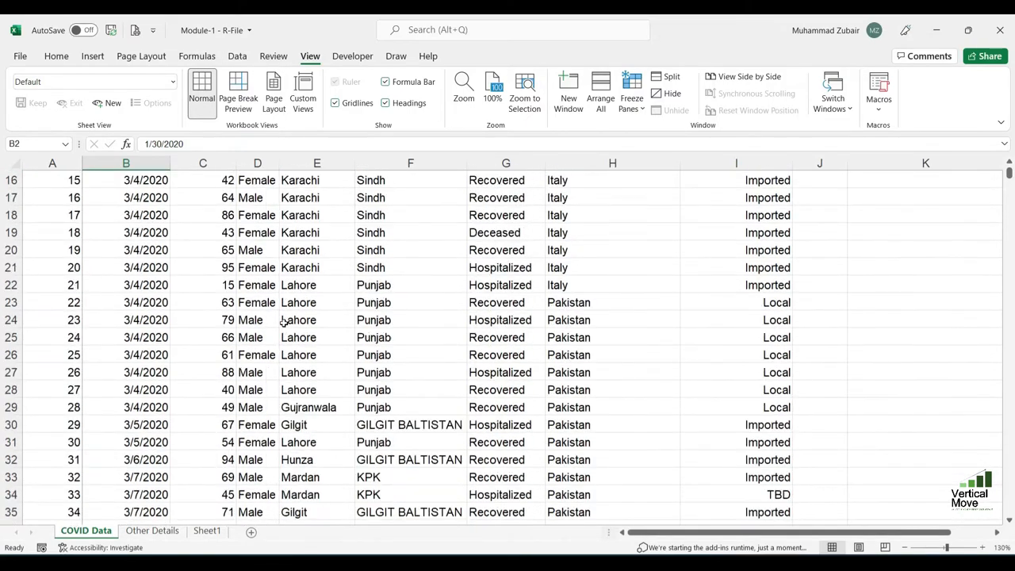
scroll(283, 320, up, 8)
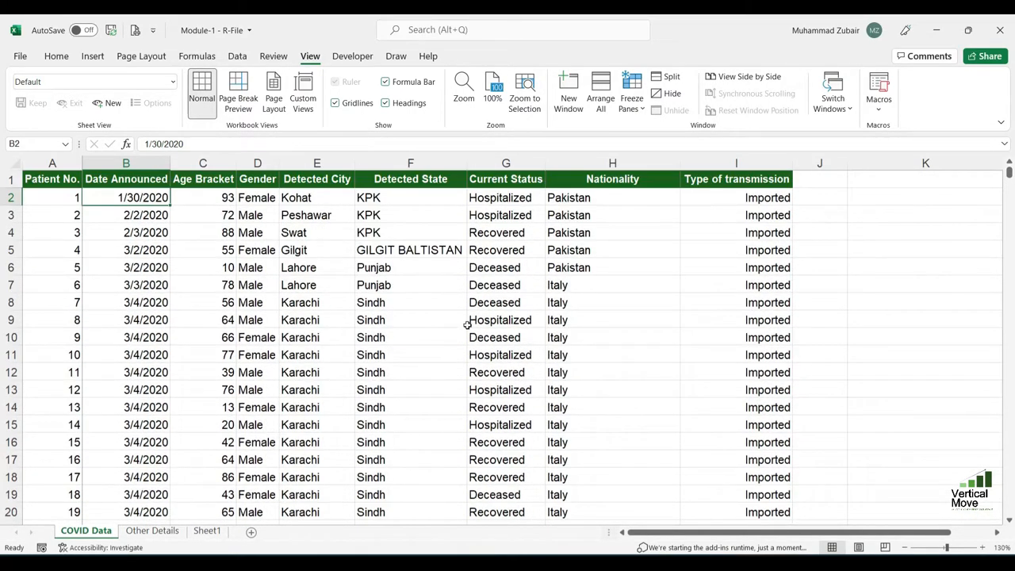
drag(929, 536, 990, 521)
drag(2, 517, 955, 525)
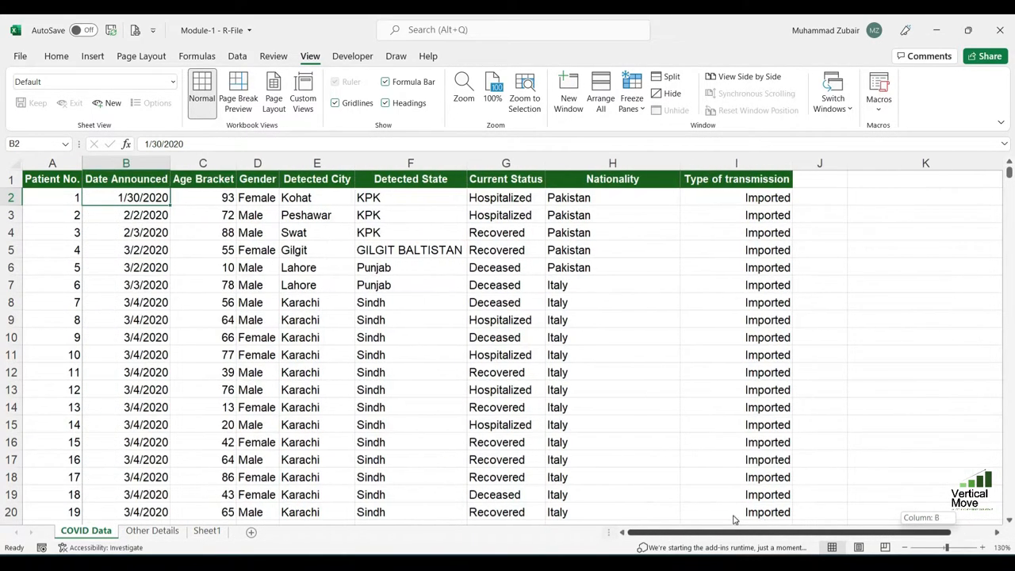
- Freeze the panes at cell B2 instead and review the header row and first columns around that cell
click(635, 98)
click(668, 133)
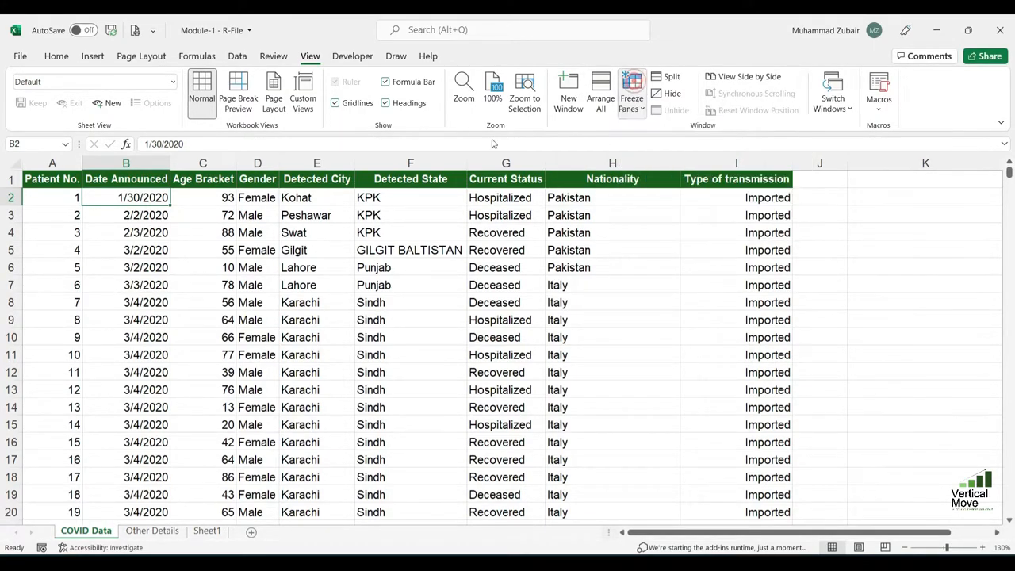
click(183, 199)
click(116, 181)
click(63, 180)
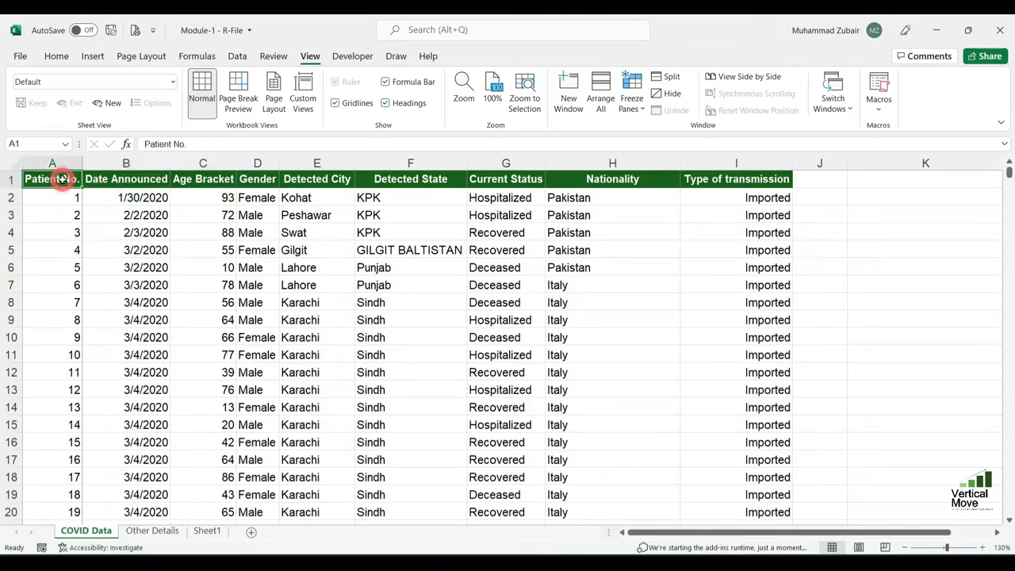
click(194, 181)
drag(150, 208, 72, 216)
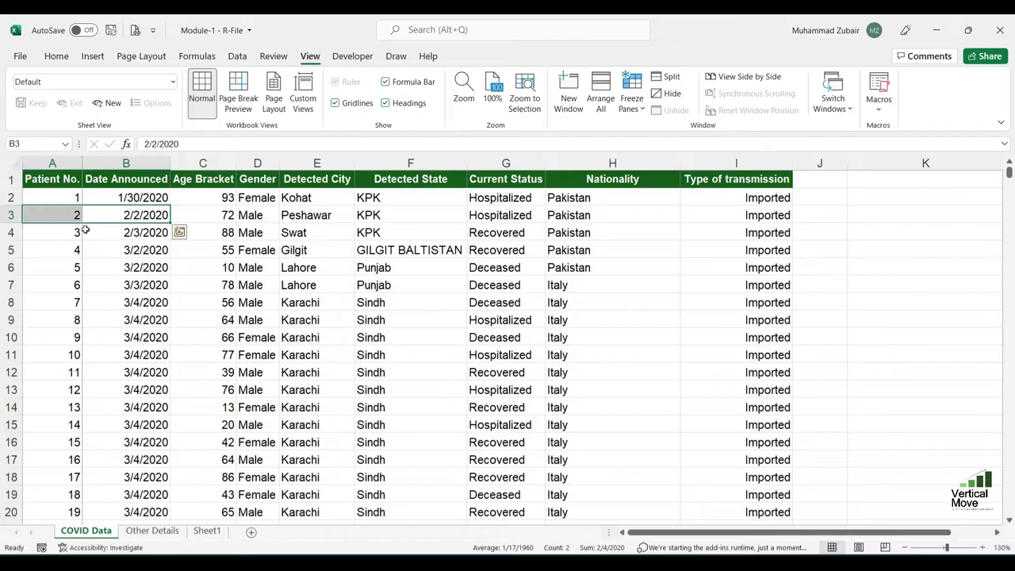
- Replace the current freeze with panes frozen at cell C2, and check that row 1 and columns A and B stay fixed
click(198, 197)
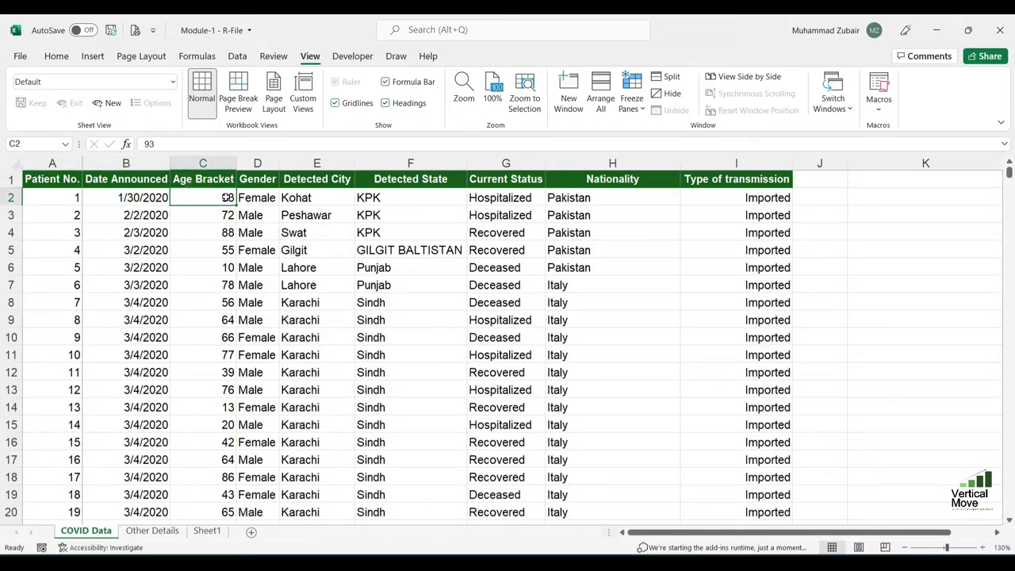
click(635, 99)
click(665, 138)
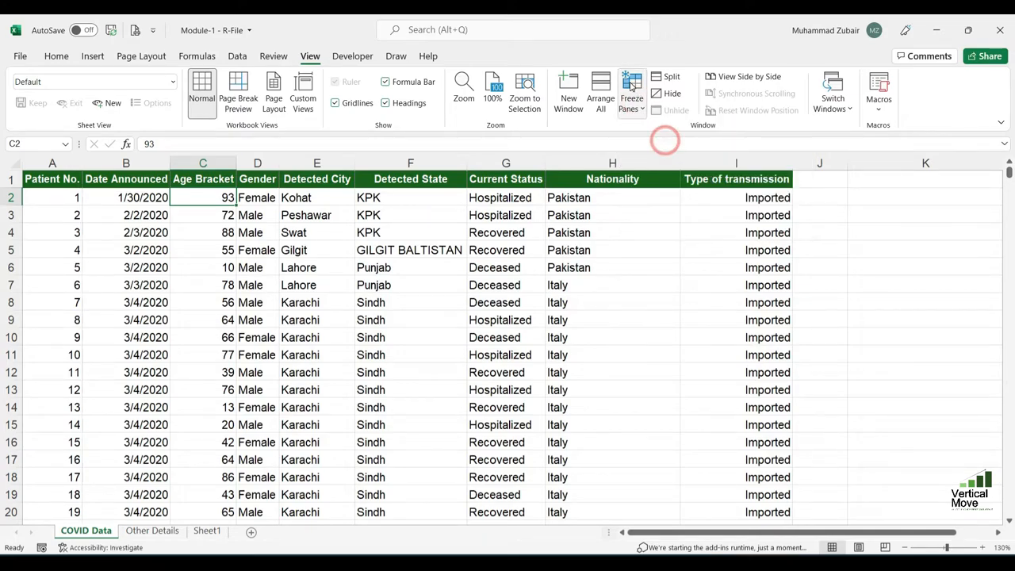
click(632, 99)
click(666, 142)
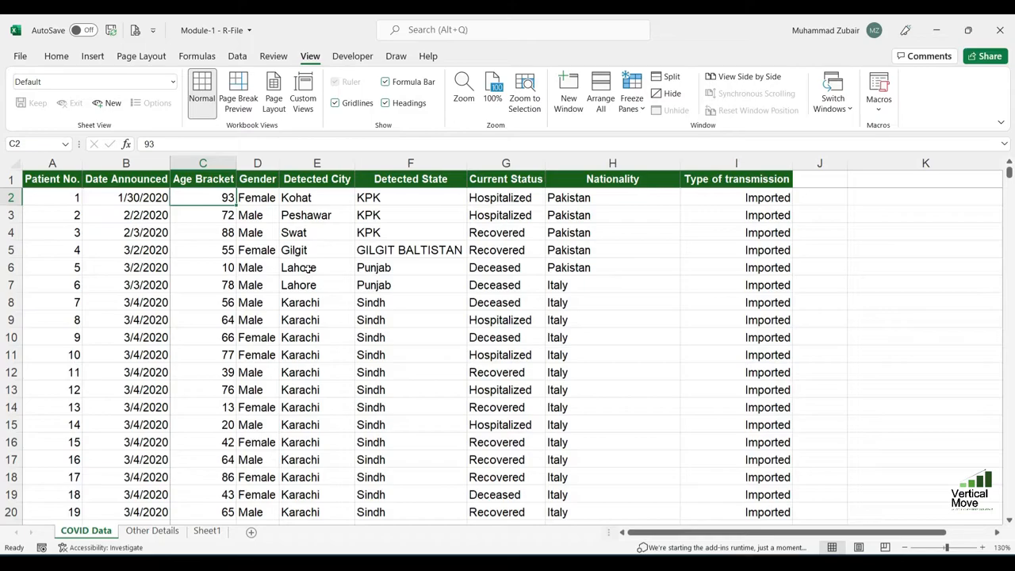
scroll(307, 270, down, 8)
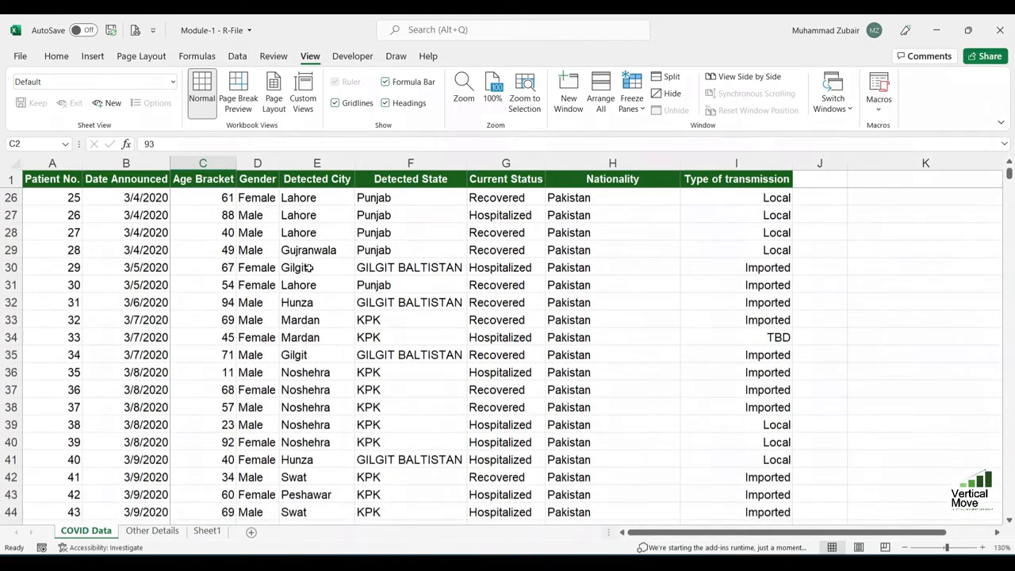
scroll(707, 405, up, 8)
click(998, 532)
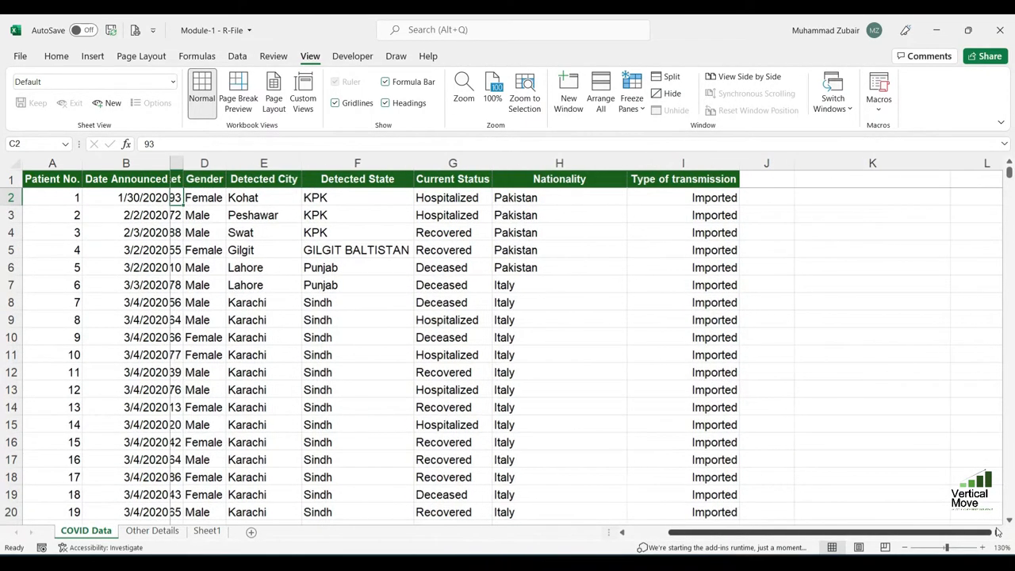
click(997, 532)
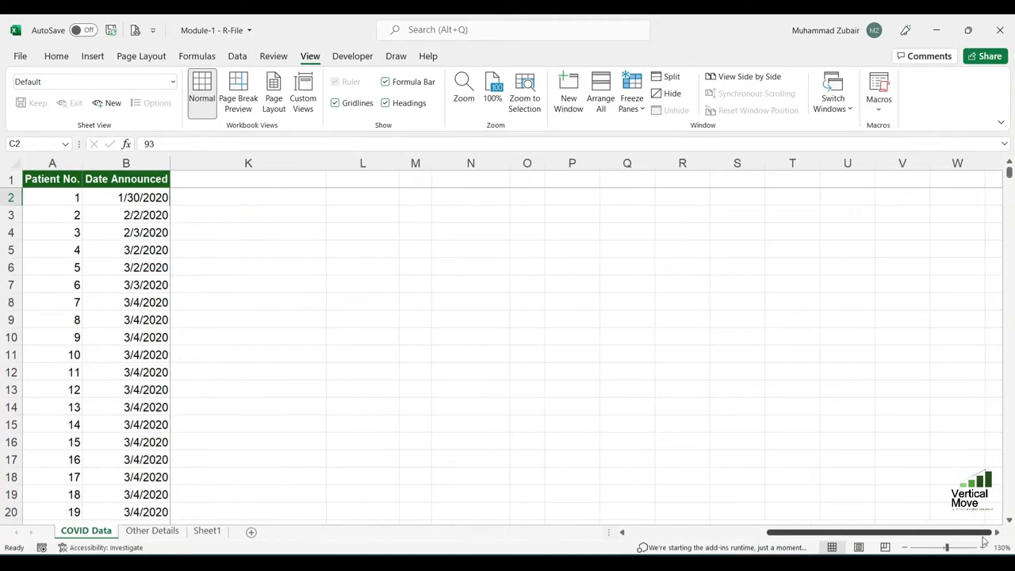
drag(977, 537, 825, 541)
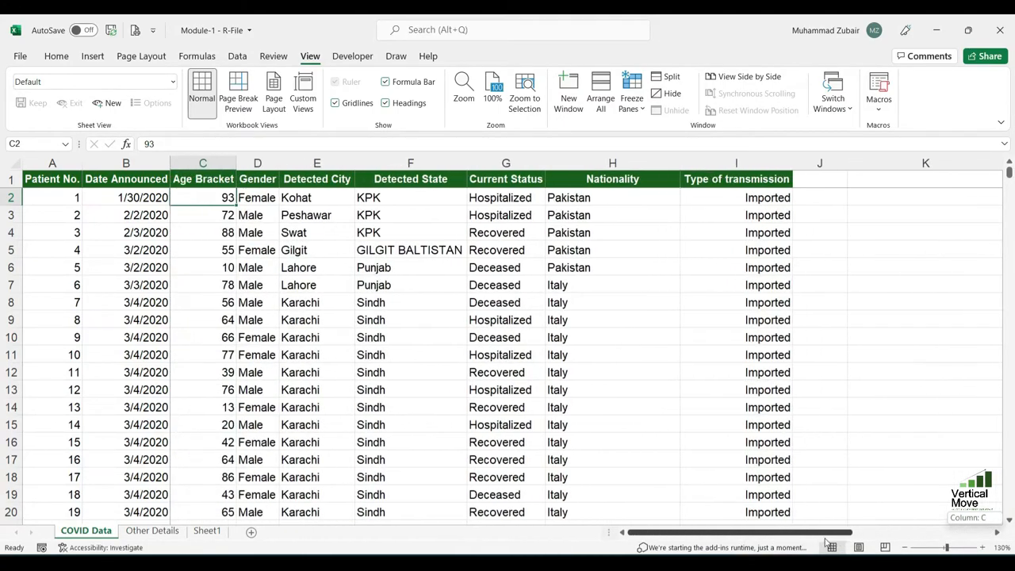
key(Down)
key(Down)
key(Down)
key(Down)
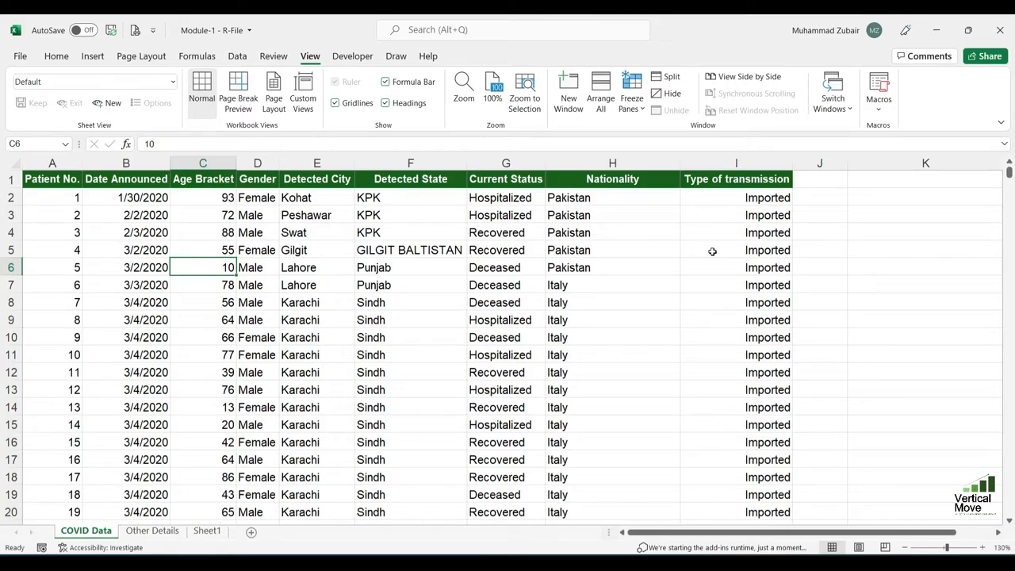
- Add data validation to empty cell K3 allowing only whole numbers between 1 and 100
click(912, 217)
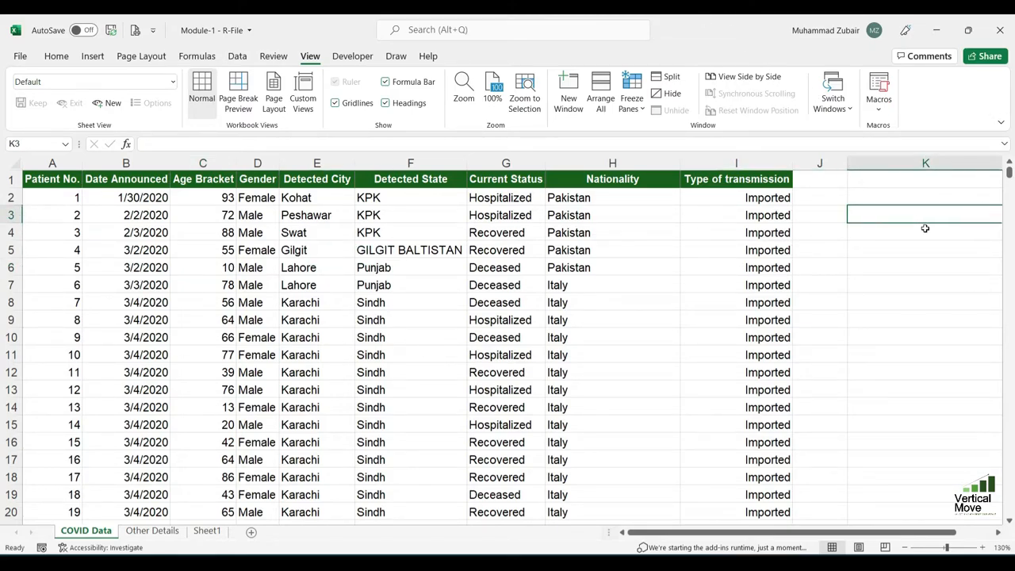
scroll(880, 535, right, 3)
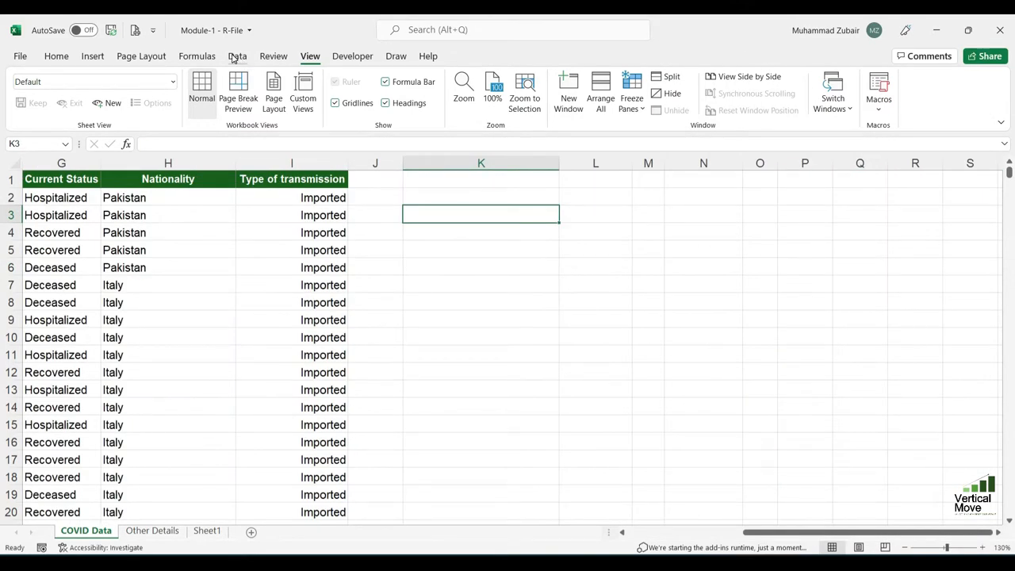
click(237, 56)
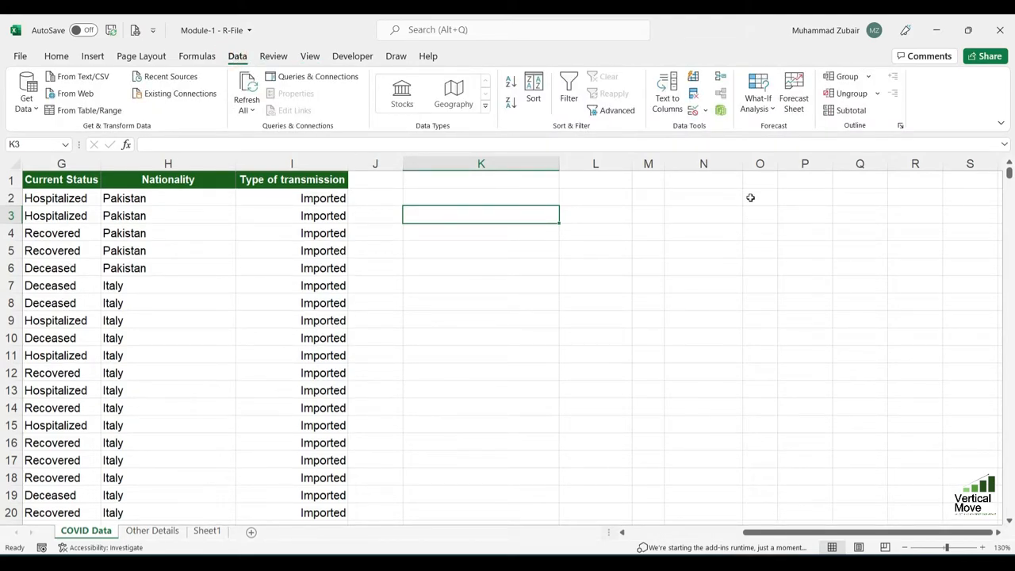
click(694, 111)
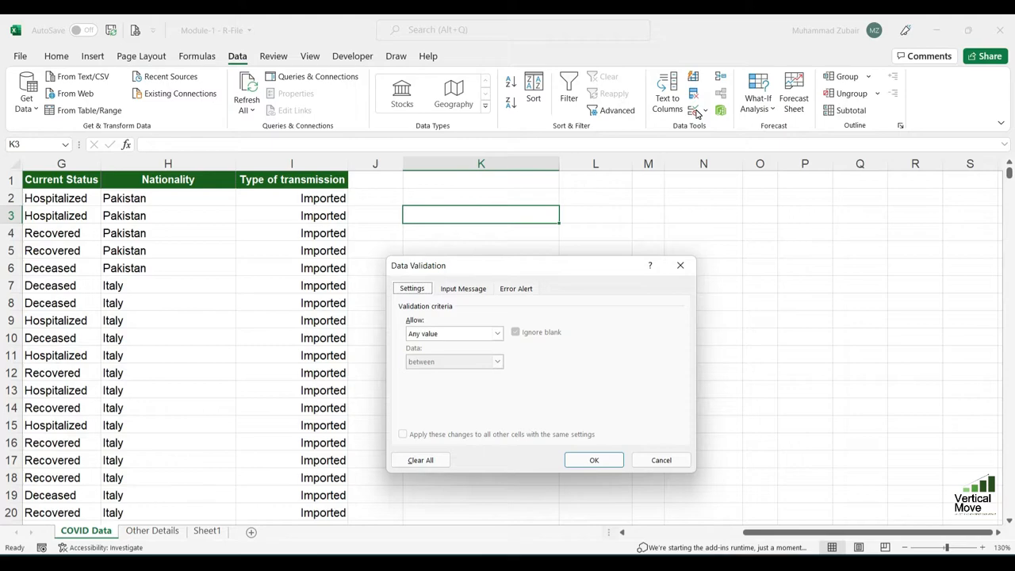
click(455, 319)
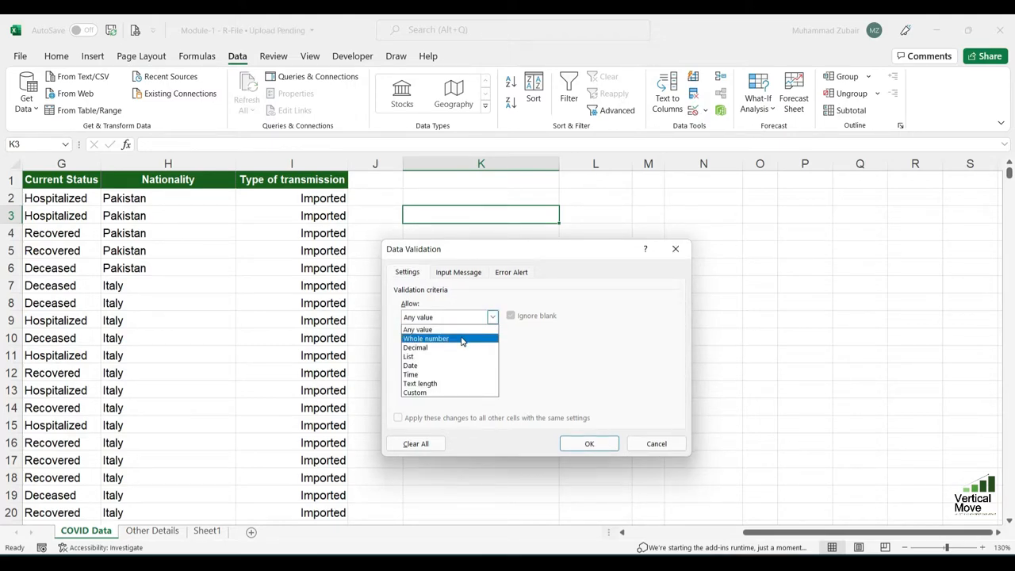
click(461, 336)
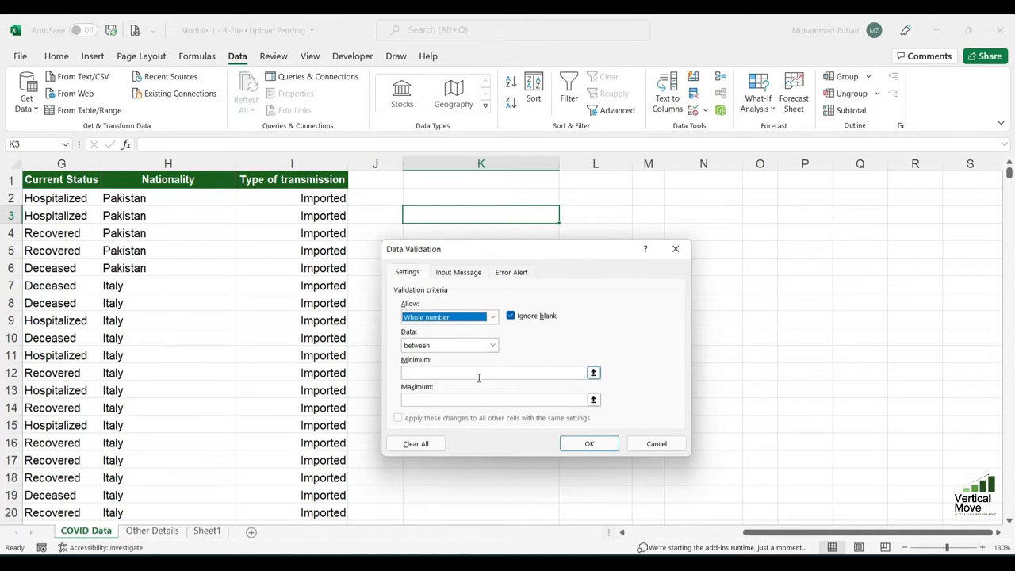
click(477, 374)
click(483, 398)
text(100)
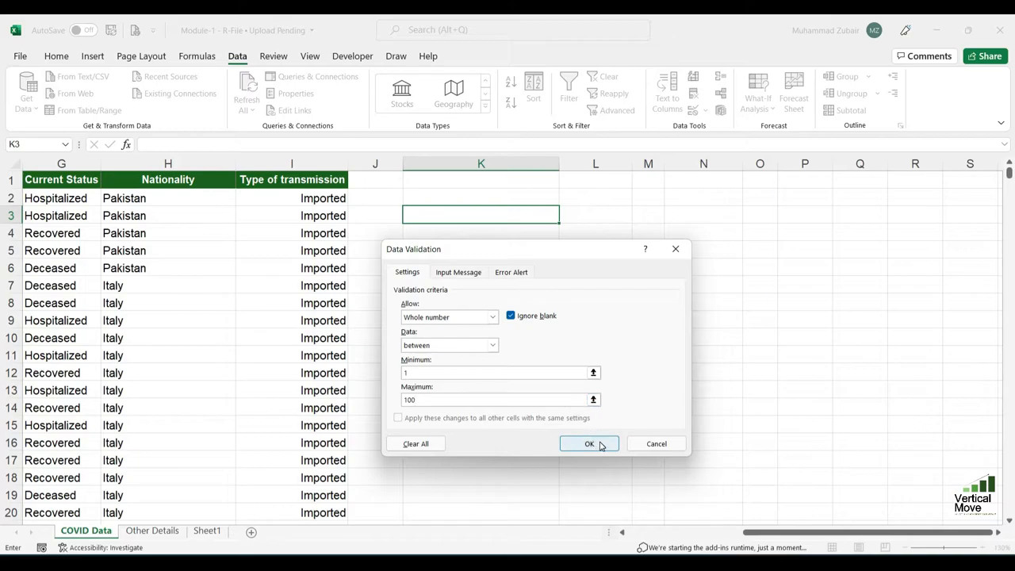
click(589, 443)
- Test the validation in K3 by entering 1 and trying 0, cancelling the out-of-range entry
click(519, 211)
text(1)
key(Return)
click(518, 212)
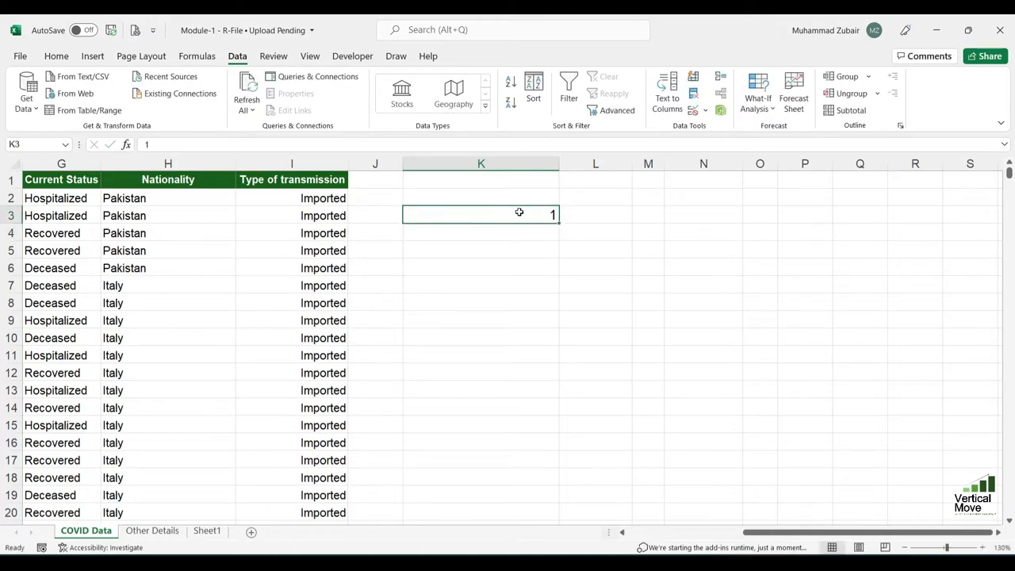
text(0)
key(Return)
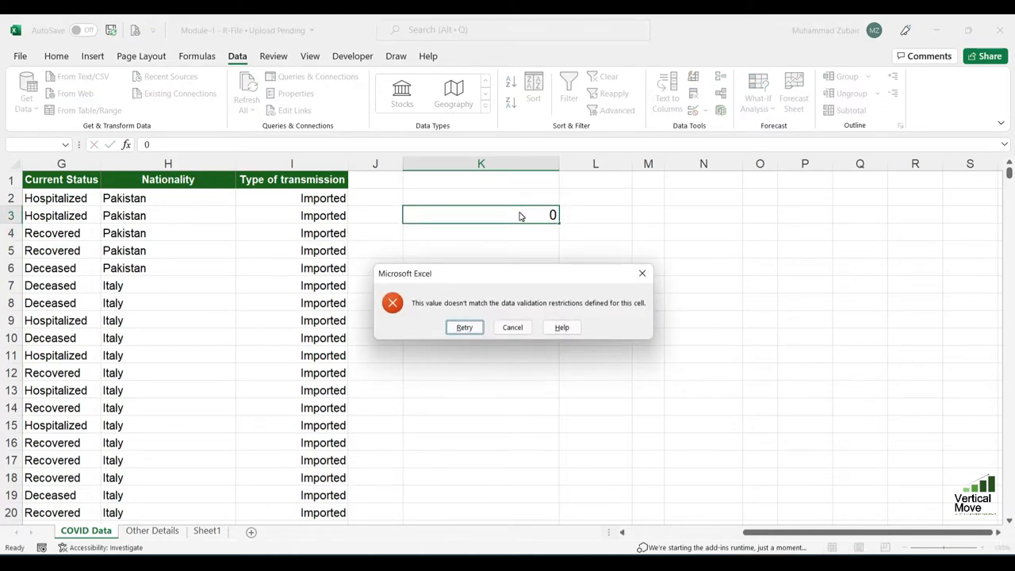
key(Tab)
key(Return)
- Try to enter 101 in K3, above the allowed maximum, and cancel the entry
text(101)
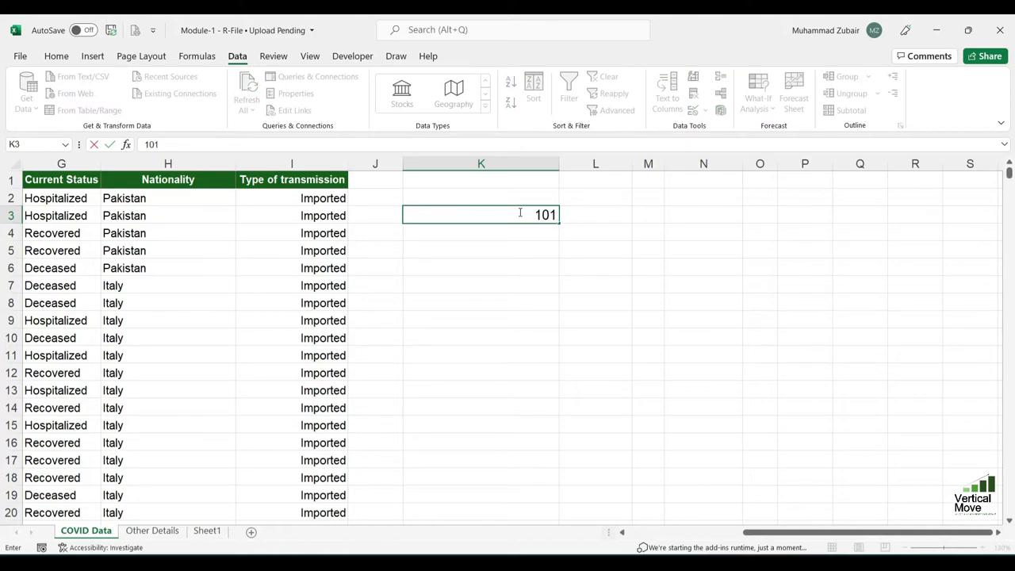
key(Return)
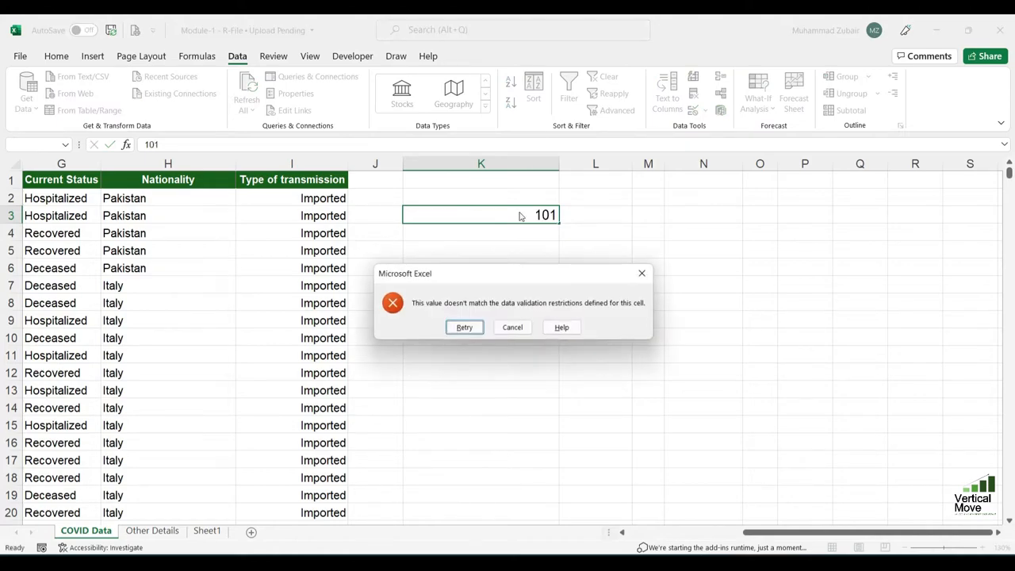
key(Tab)
key(Return)
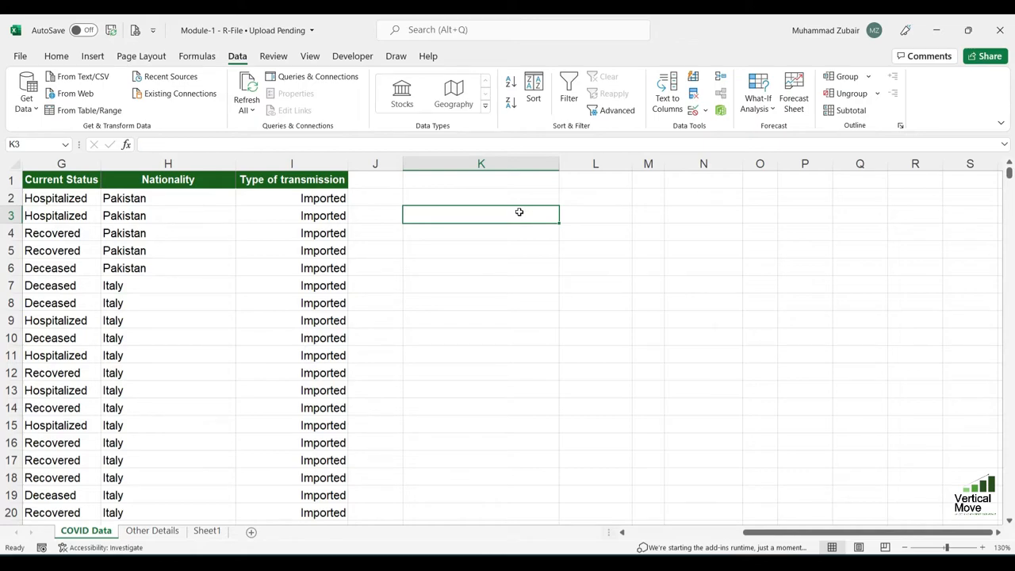
- Change K3's data validation criteria to whole numbers greater than 100, and review the other comparison options
click(693, 111)
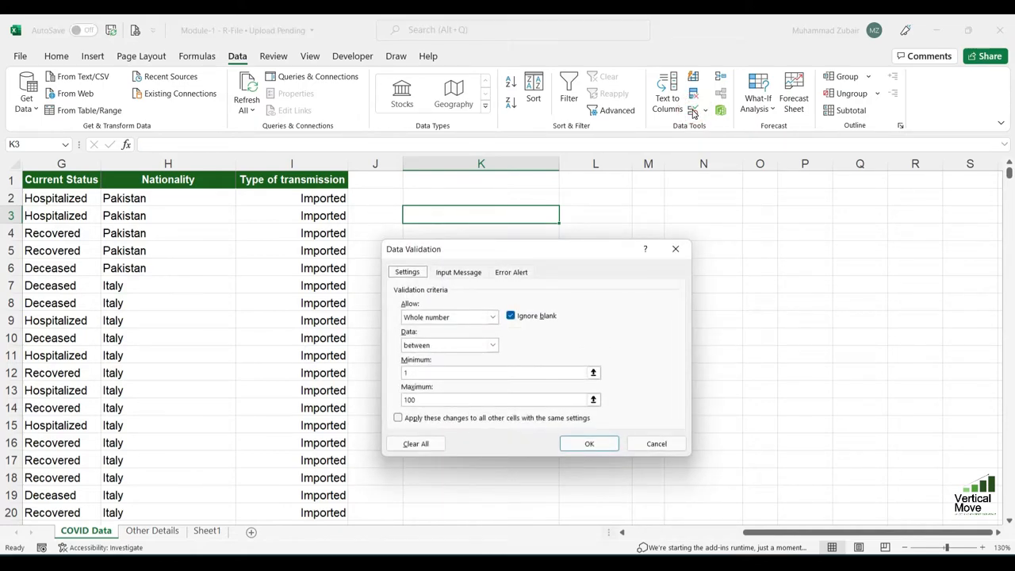
click(446, 319)
click(465, 342)
click(475, 344)
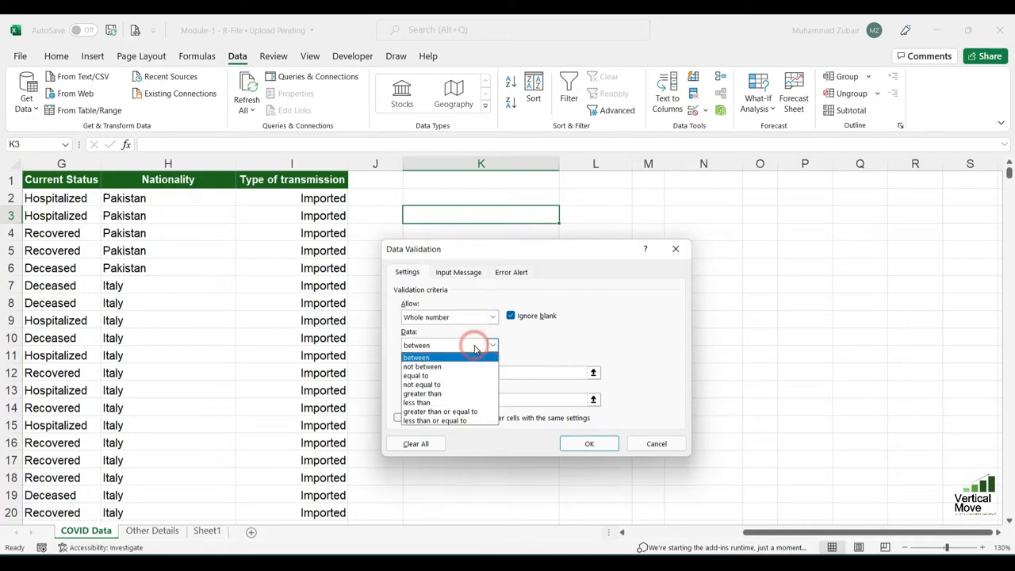
click(462, 394)
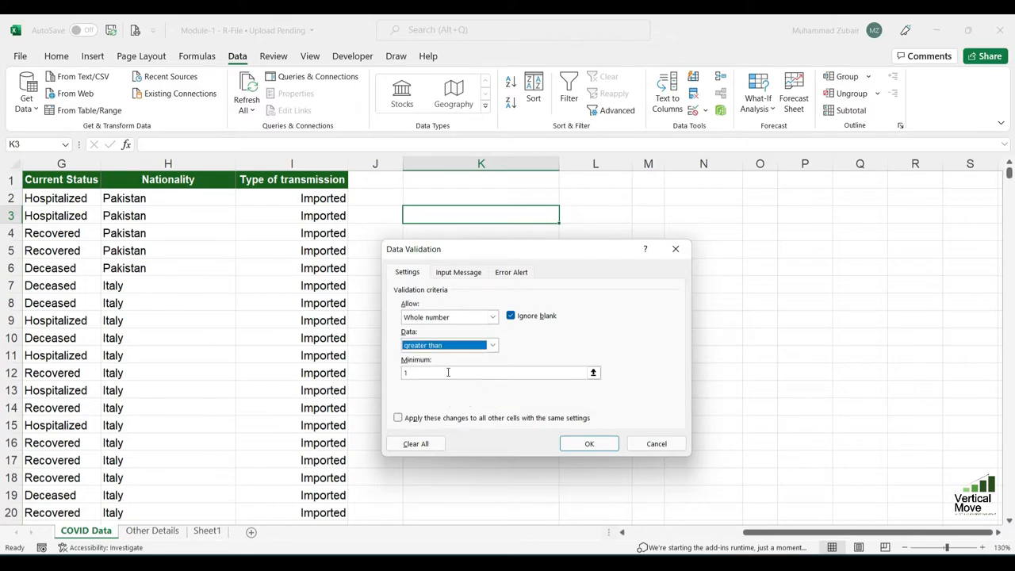
click(450, 372)
text(100)
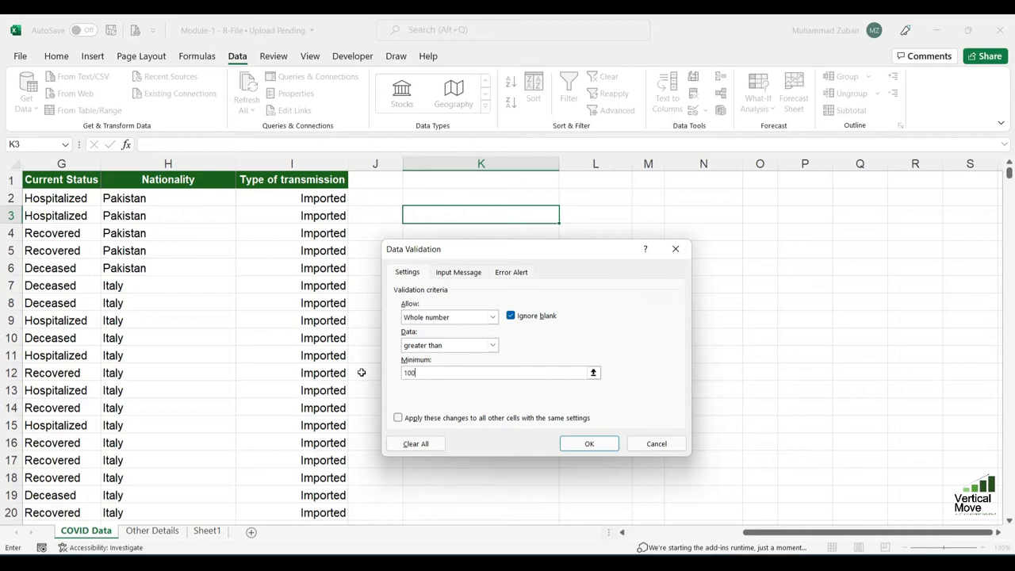
click(492, 345)
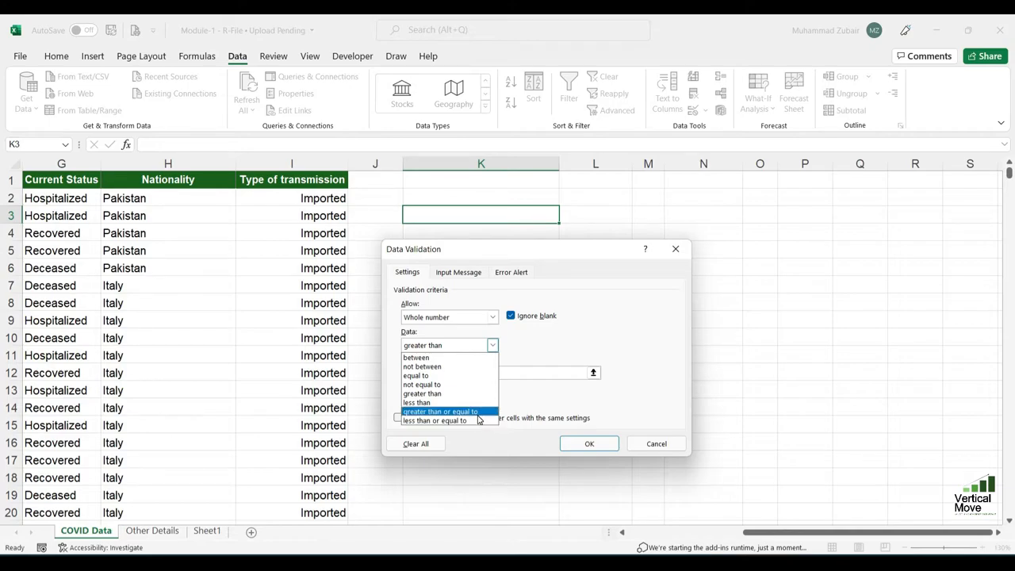
click(582, 329)
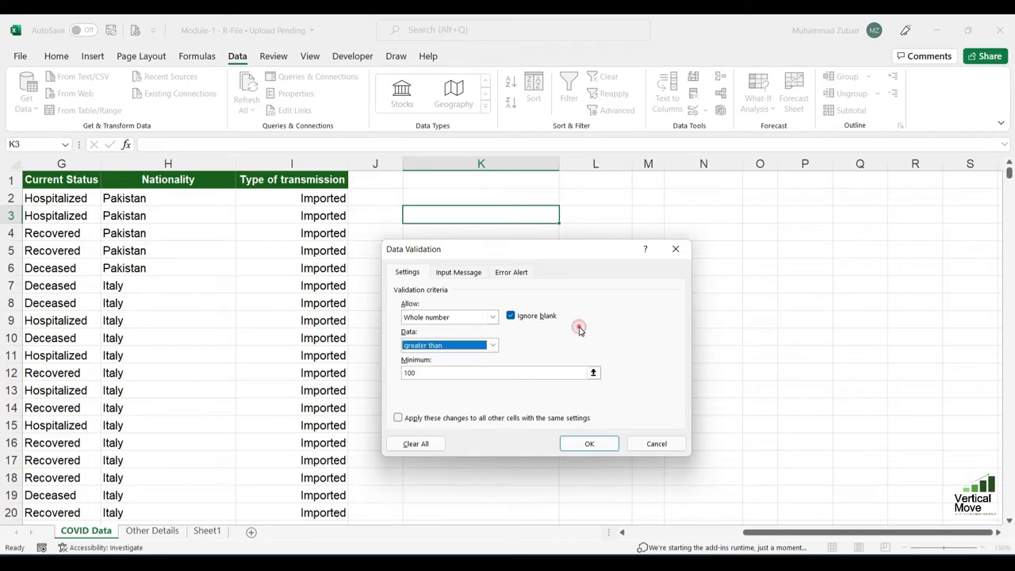
- Try decimal validation with a between range for K3, and clear all the criteria
click(444, 318)
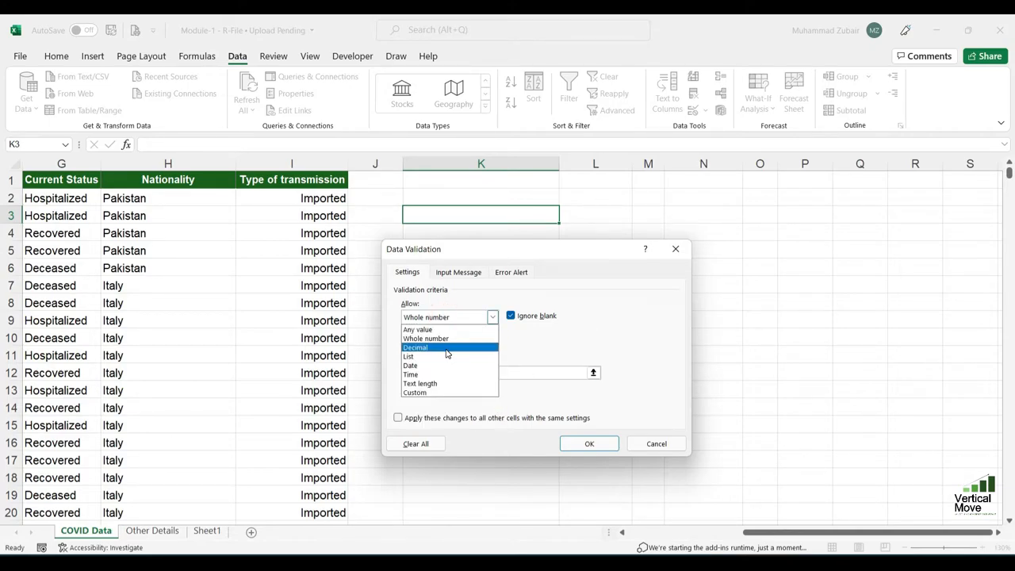
click(446, 351)
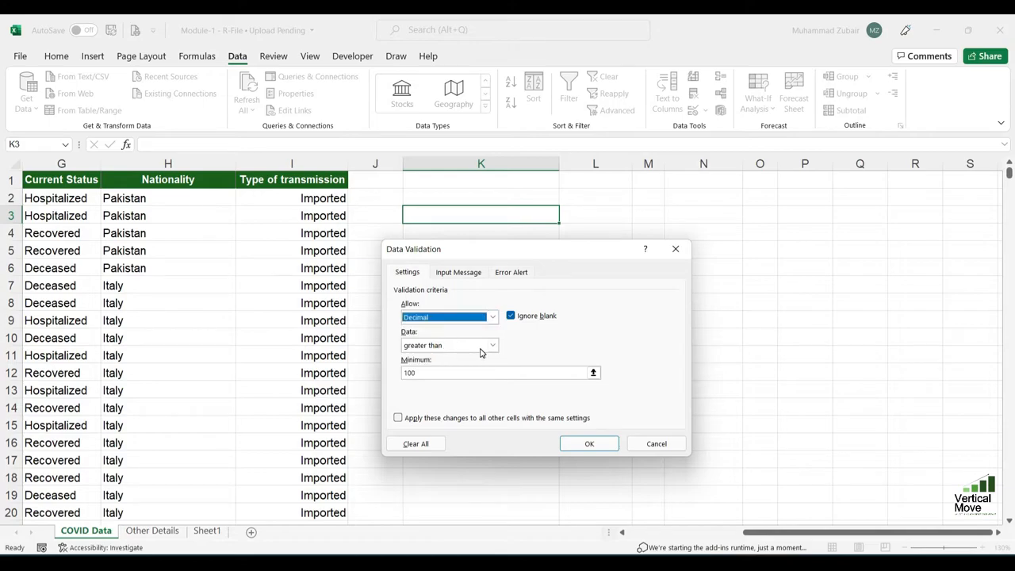
click(486, 346)
click(467, 357)
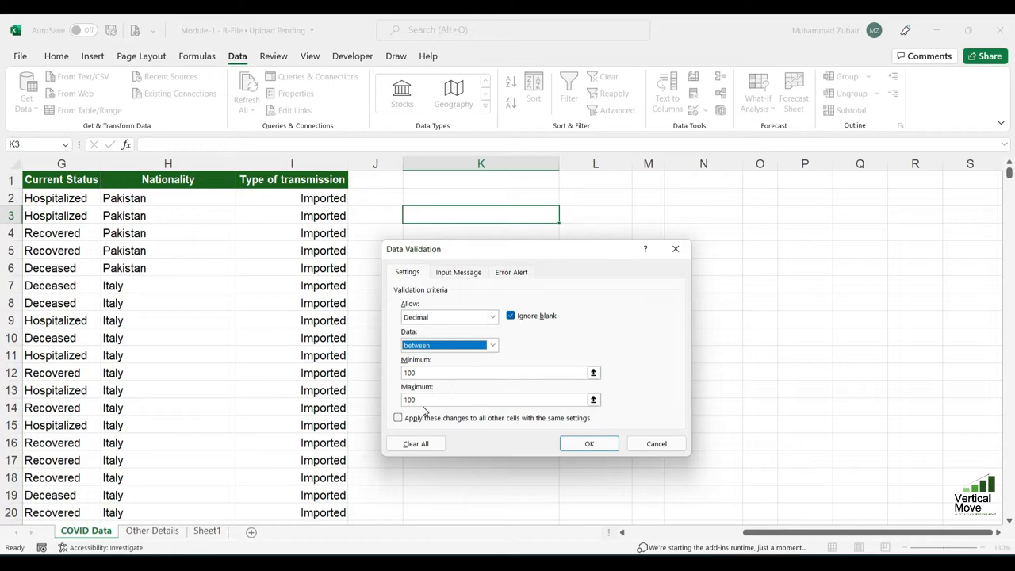
click(420, 444)
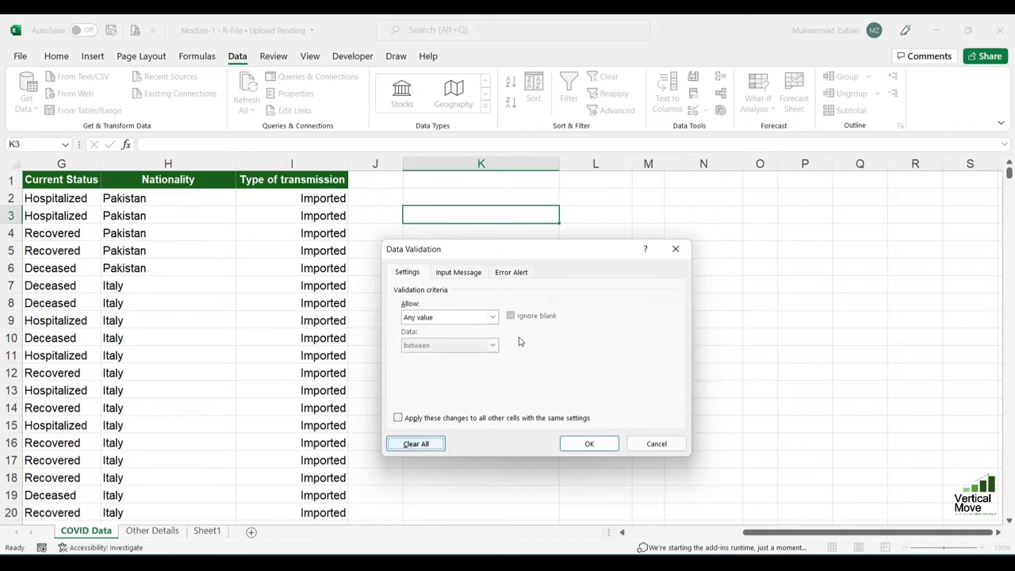
- Try date validation with the equal to condition for K3, and review the other comparison options
click(477, 318)
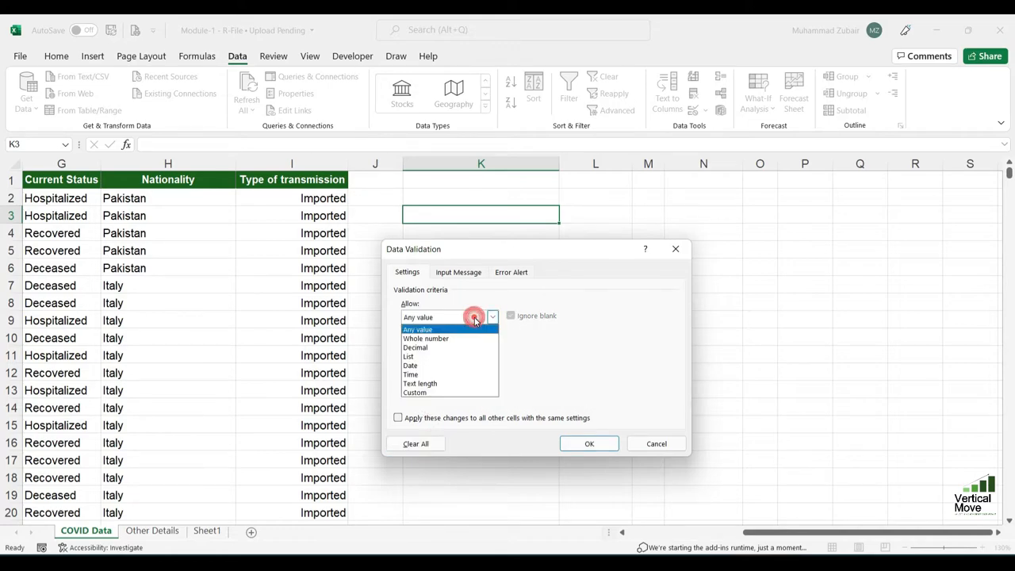
click(459, 367)
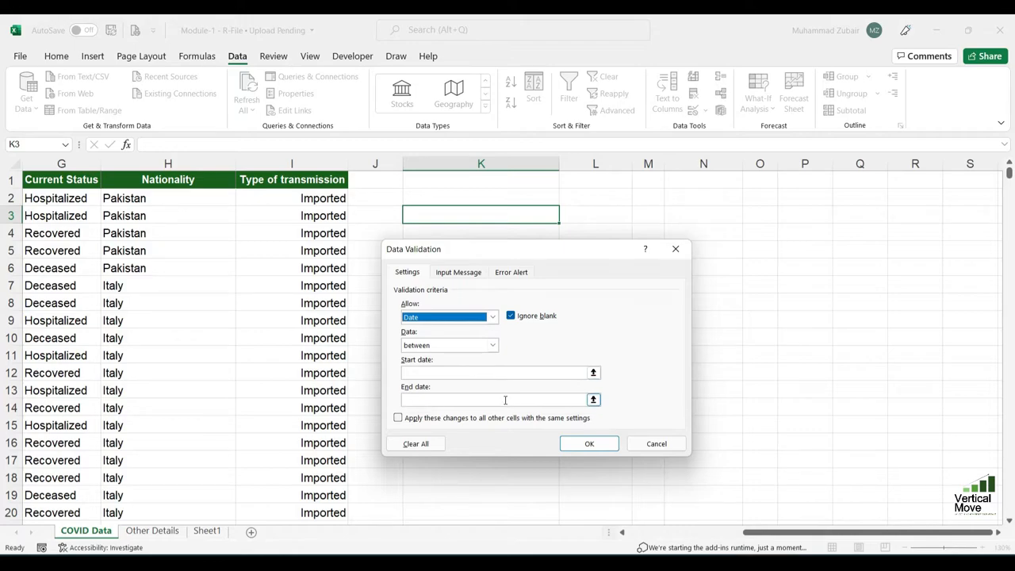
click(492, 345)
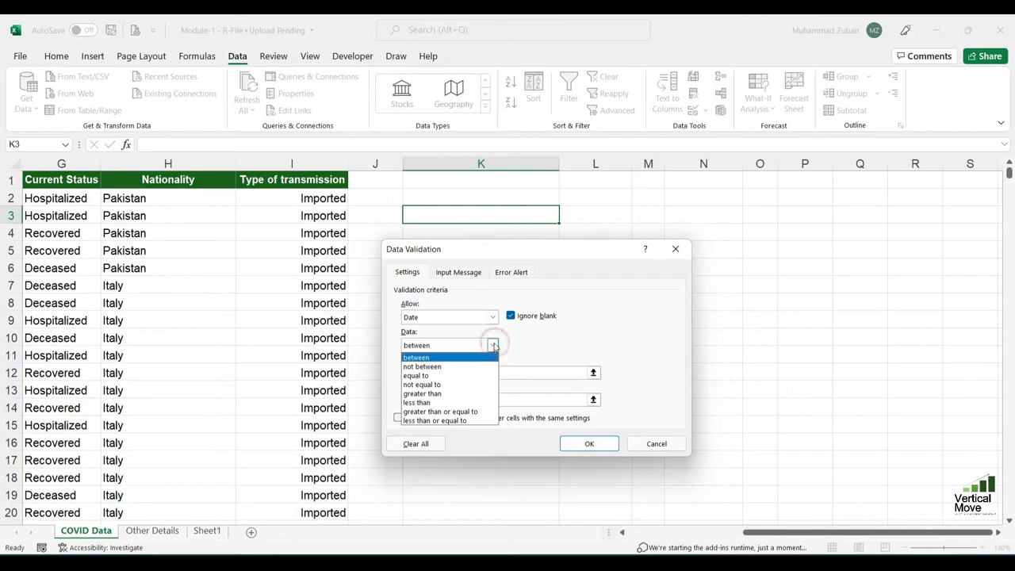
click(469, 376)
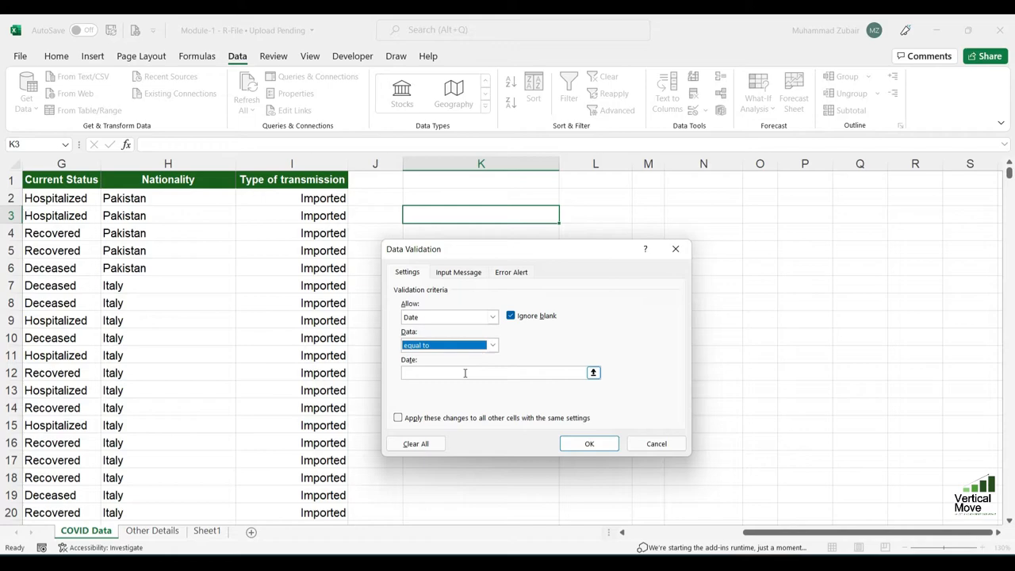
click(491, 346)
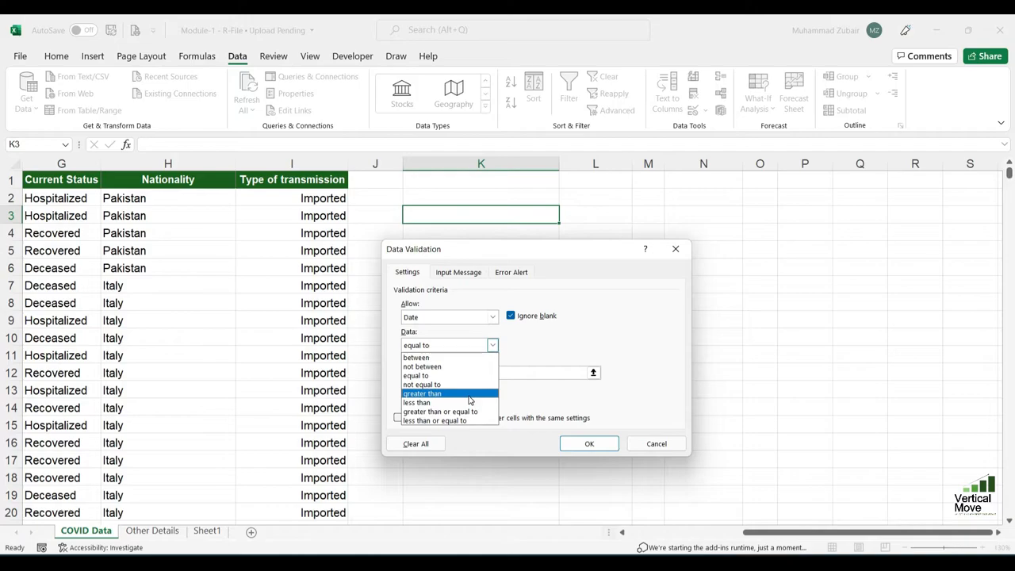
click(599, 336)
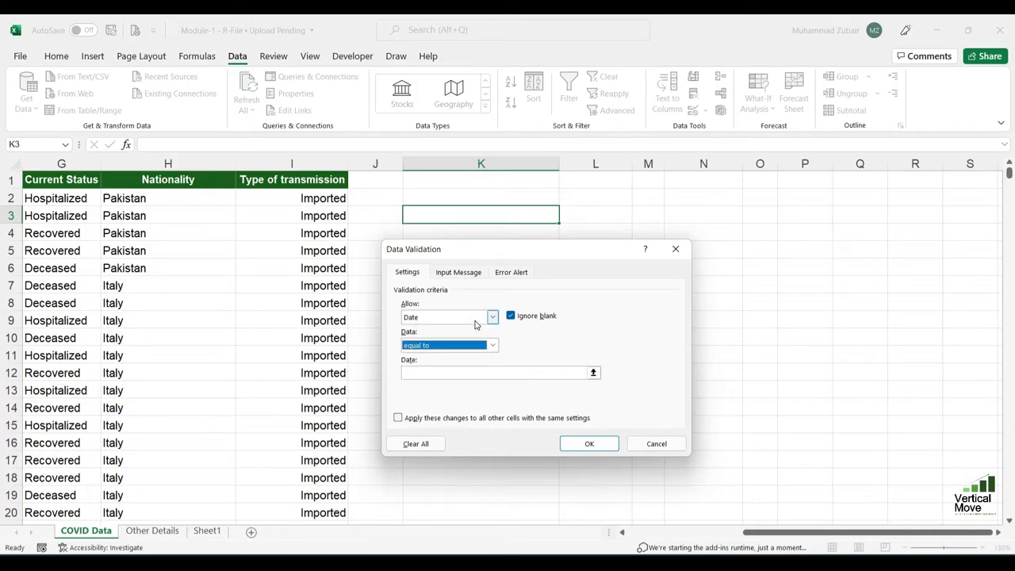
- Restrict K3 to entries with a text length equal to 6, and apply the rule
click(475, 319)
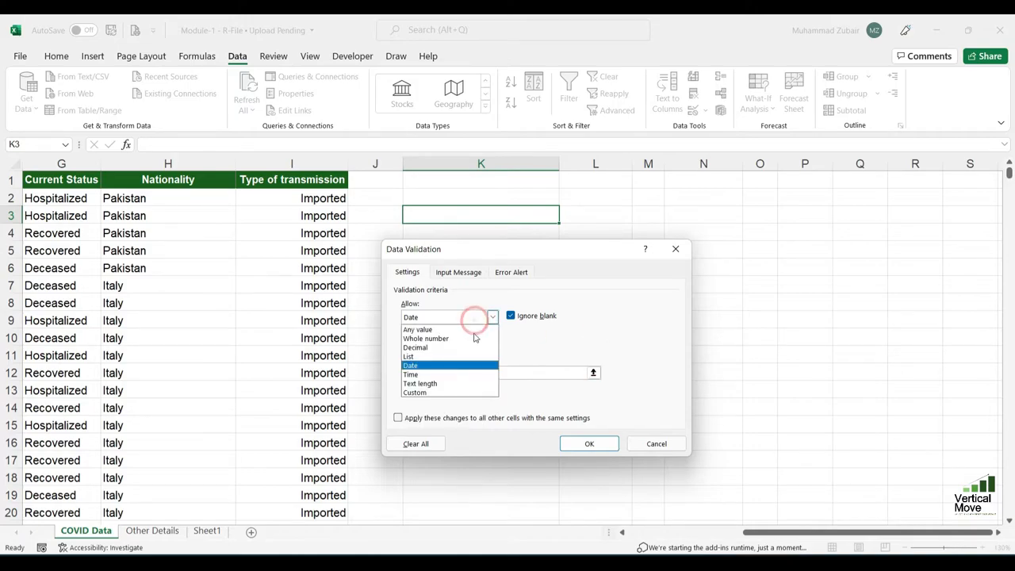
click(475, 386)
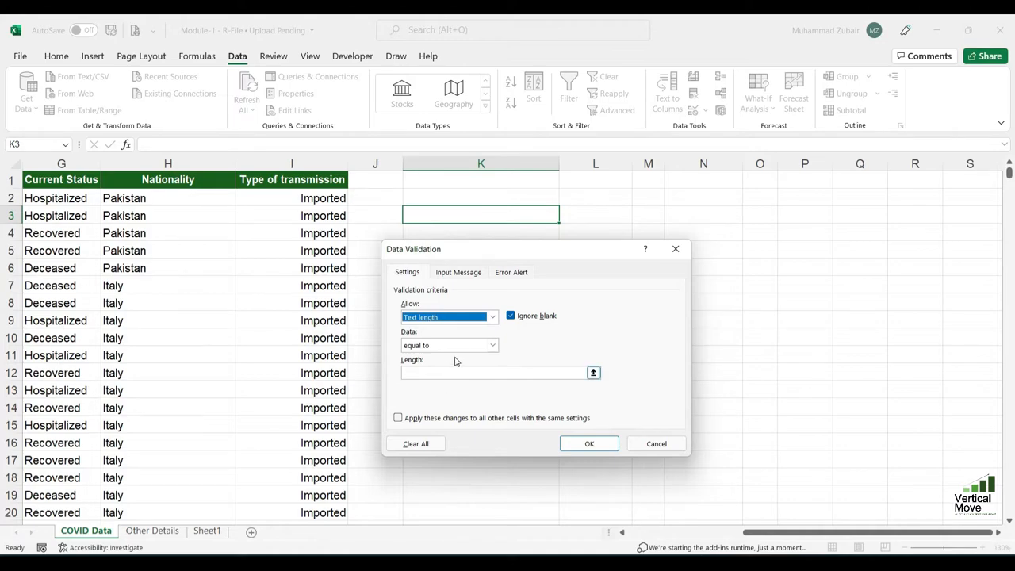
click(473, 370)
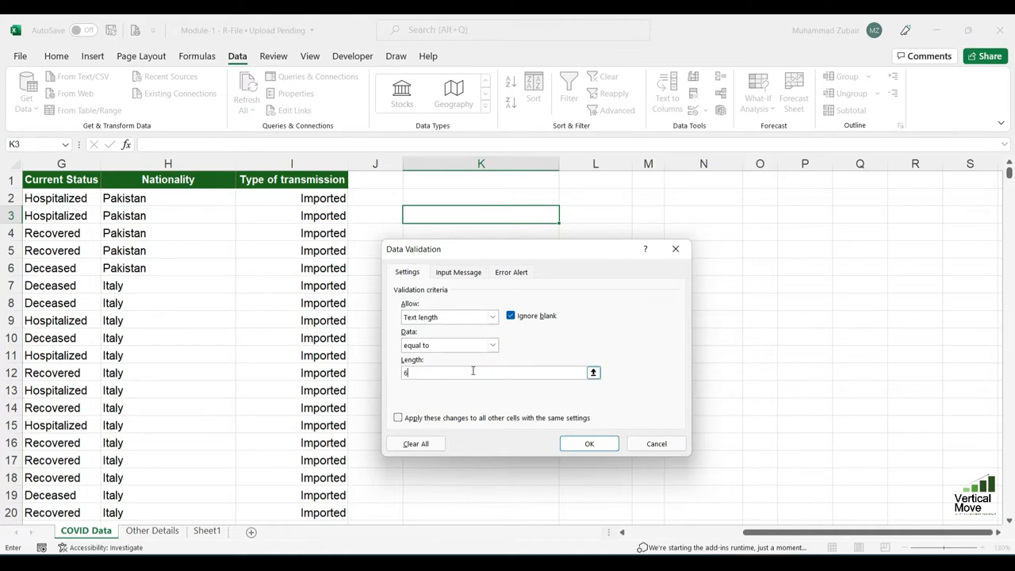
text(6)
click(591, 445)
- Test the text length rule in K3 by trying asdlkakhsdl, cancelling that entry, and entering 123456
click(489, 210)
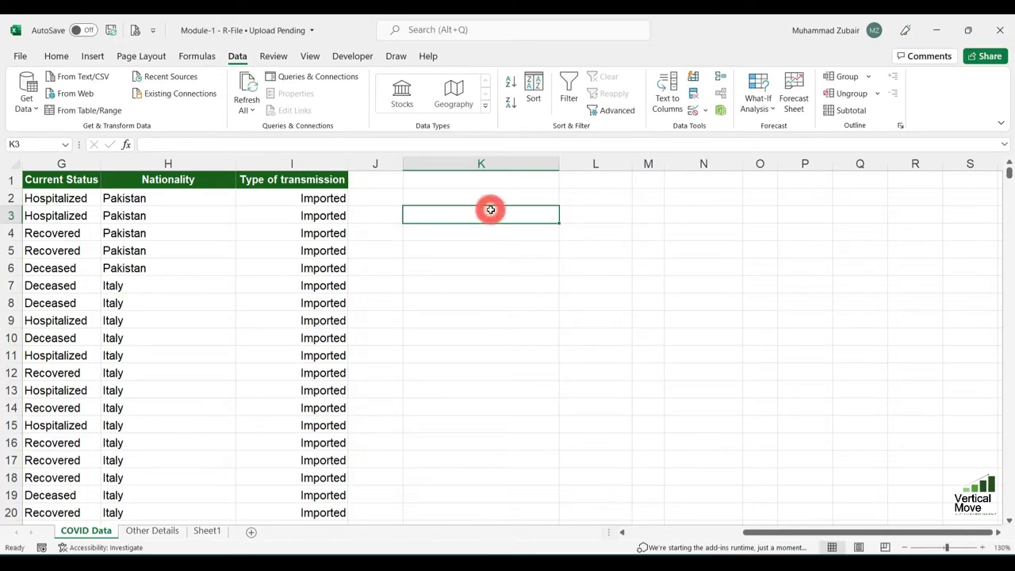
text(asdlkakhsdl)
key(Return)
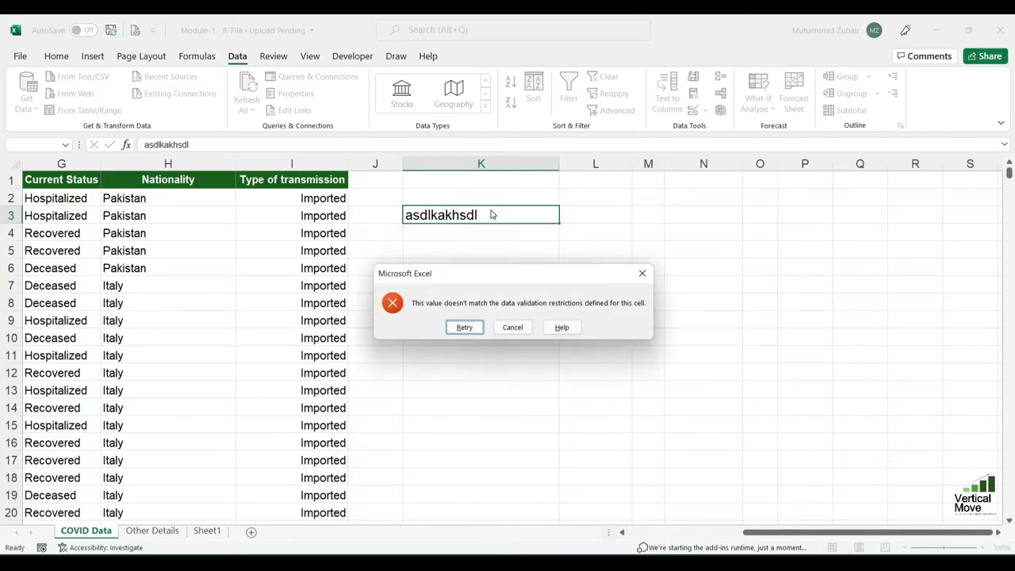
key(Tab)
key(Return)
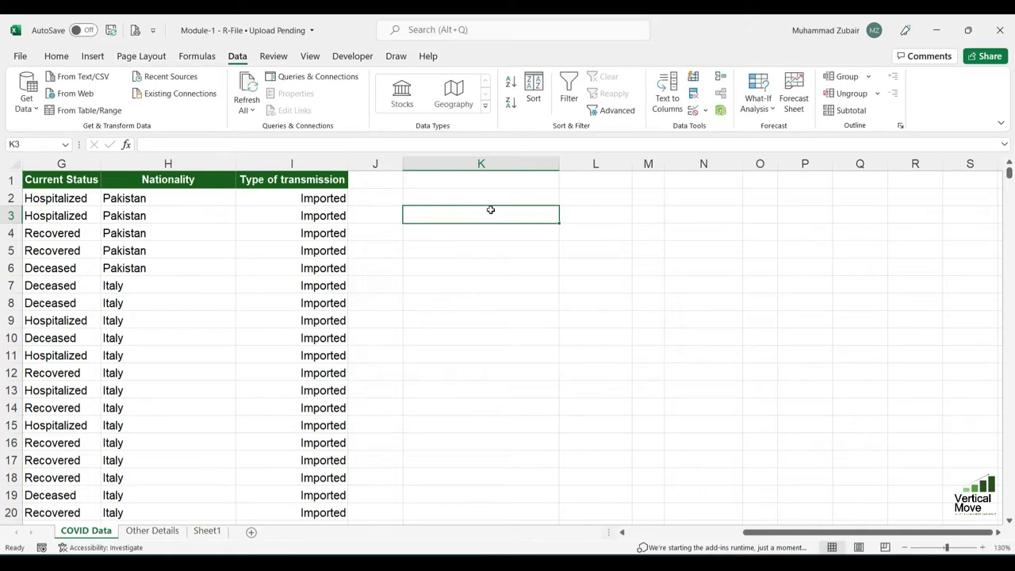
text(123456)
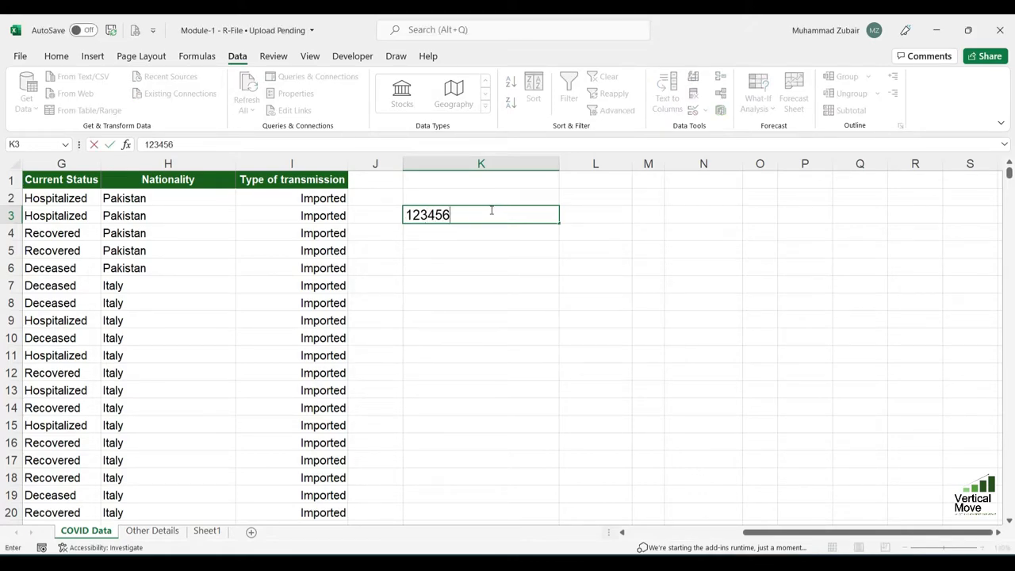
key(Return)
- Try to replace K3's value with 1234567, cancel the entry, and delete the cell's contents
click(490, 210)
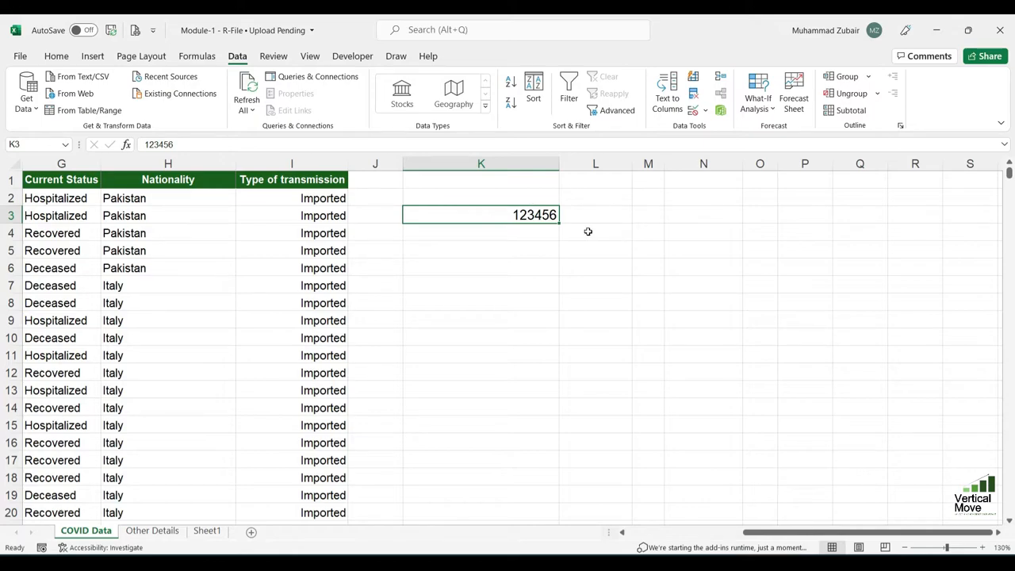
text(1234567)
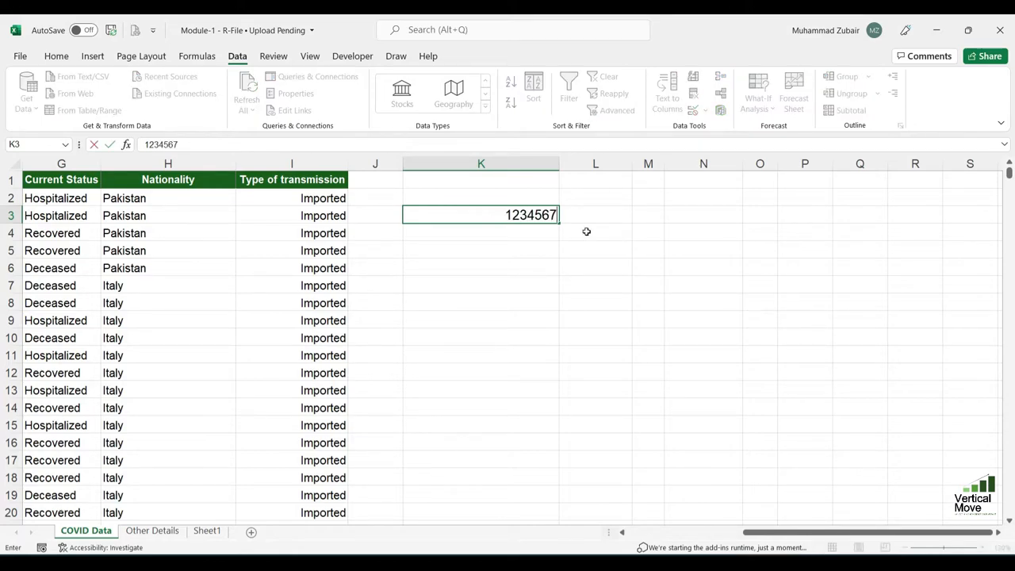
key(Return)
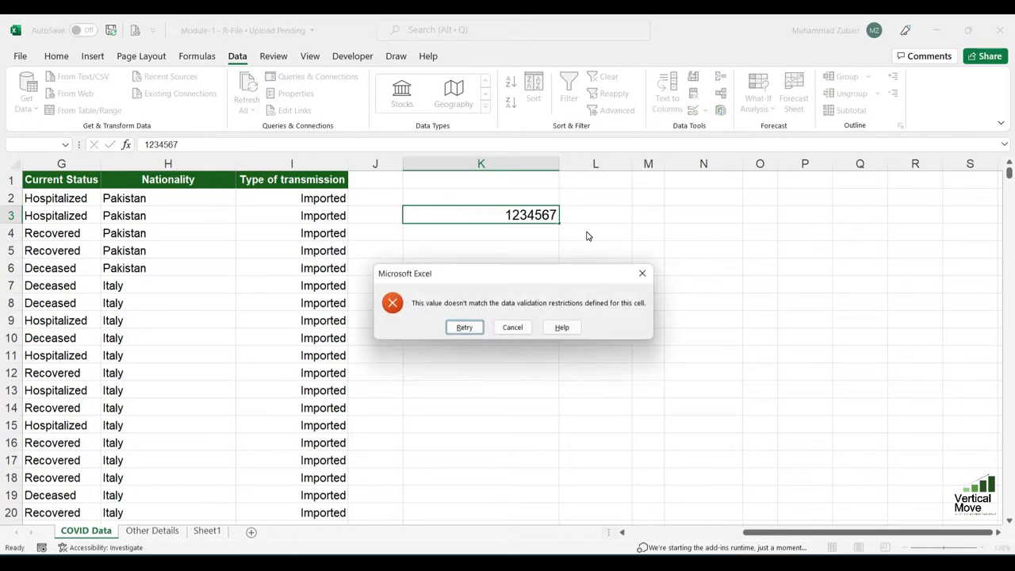
key(Tab)
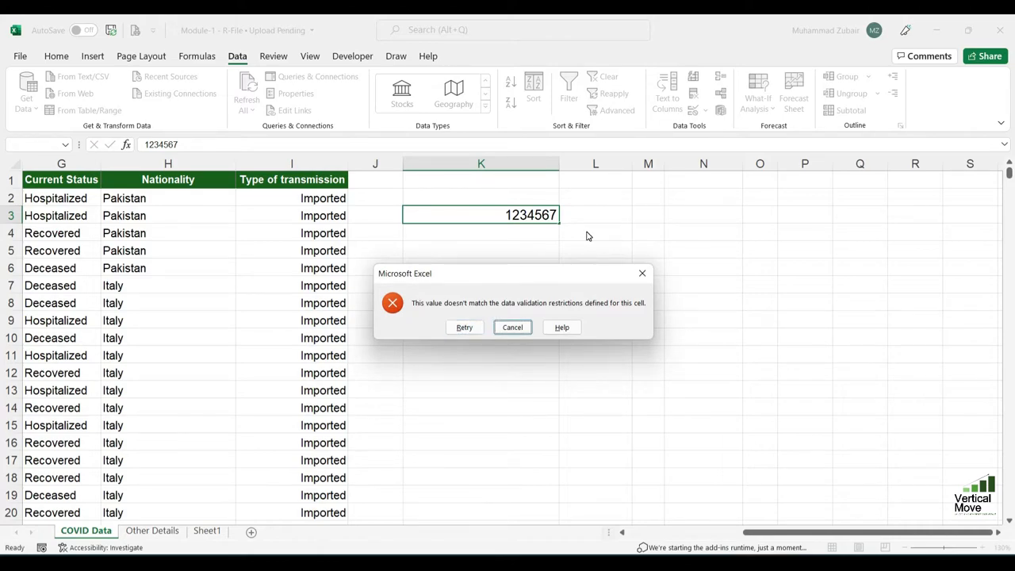
key(Return)
key(Delete)
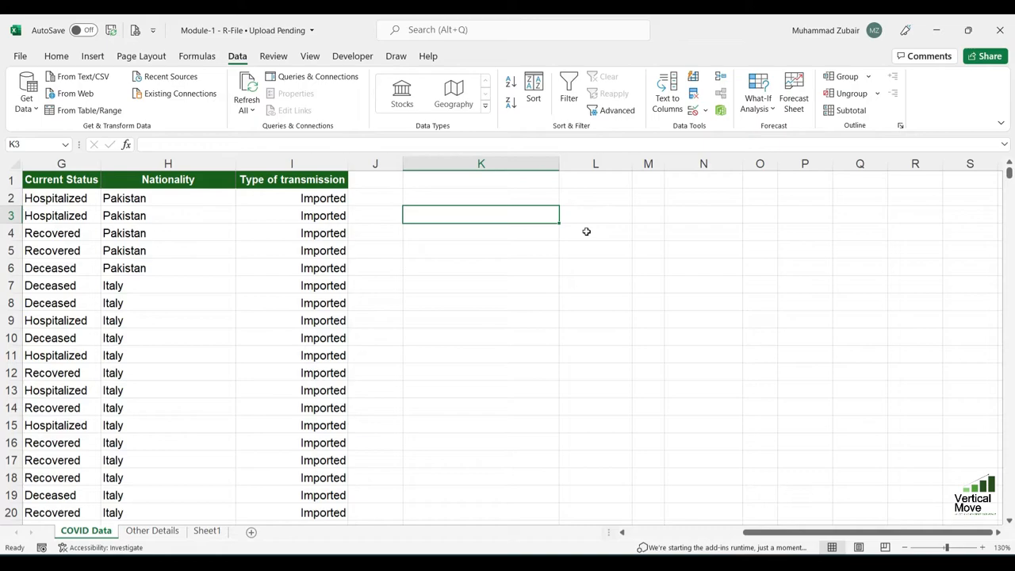
- Clear all the text length validation settings for K3 in the Data Validation dialog
click(693, 111)
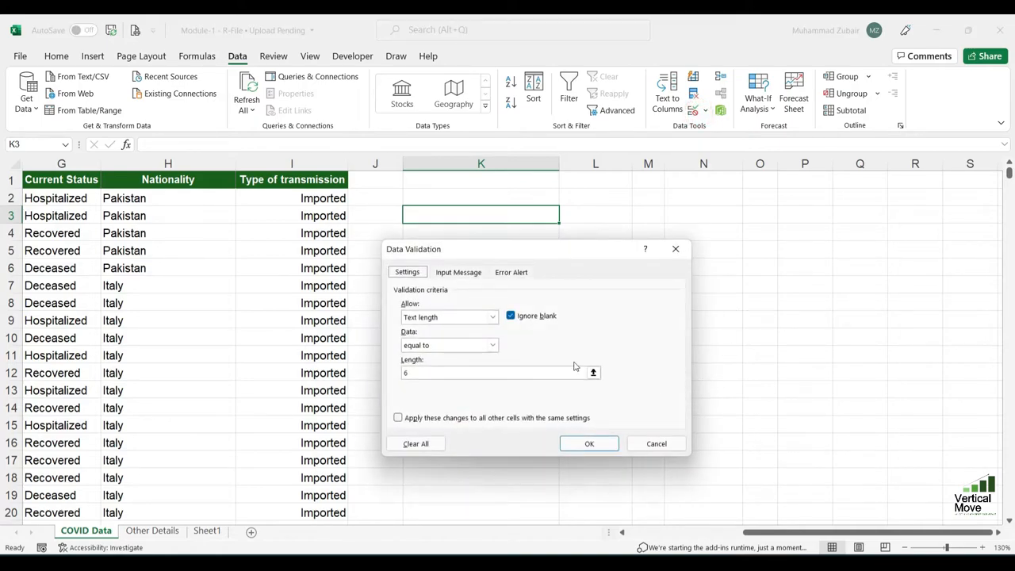
click(465, 316)
click(464, 316)
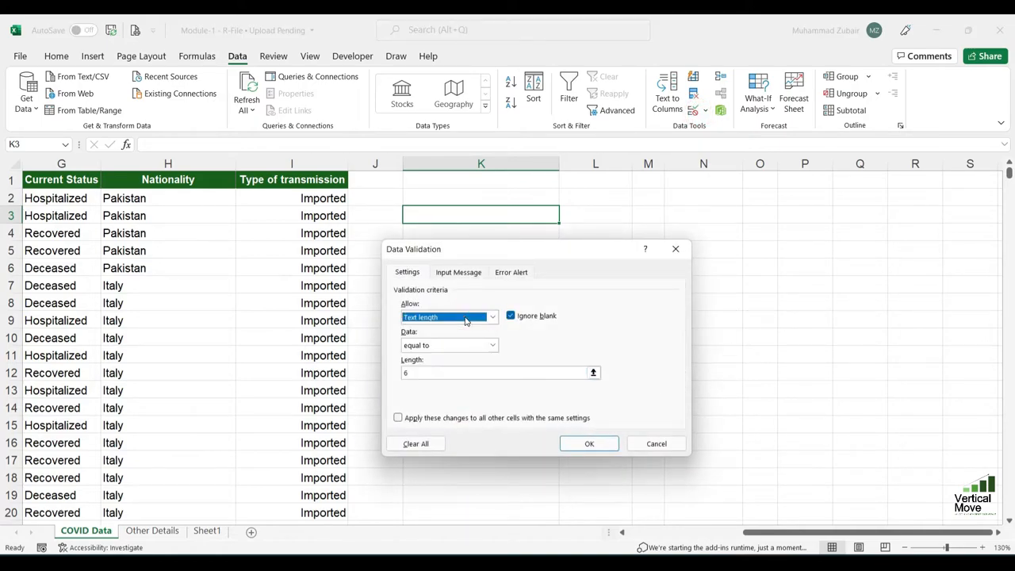
click(426, 445)
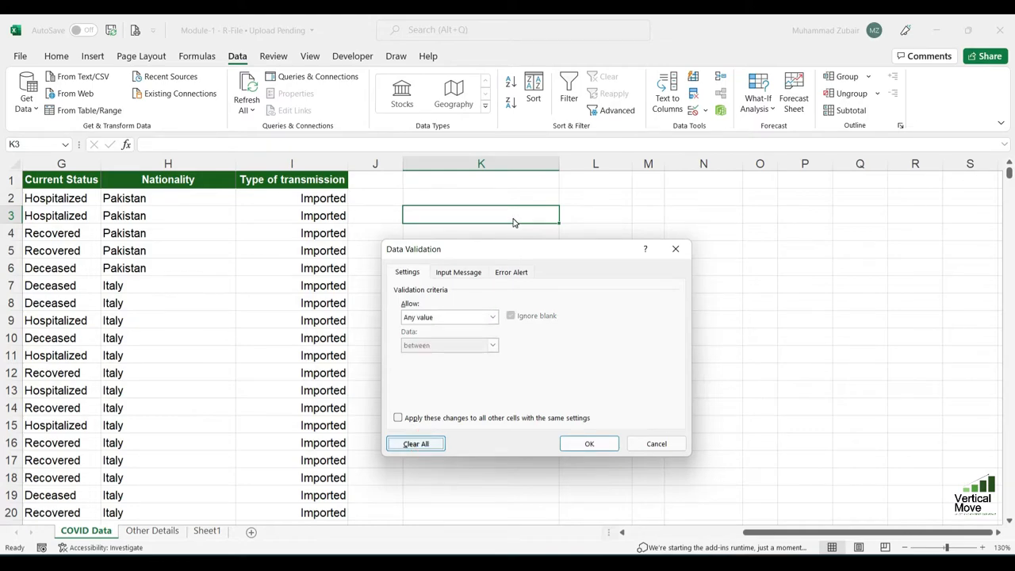
- Restrict K3 to a list with an in-cell dropdown, using =$P$1:$P$4 as the source, and apply the rule
click(489, 316)
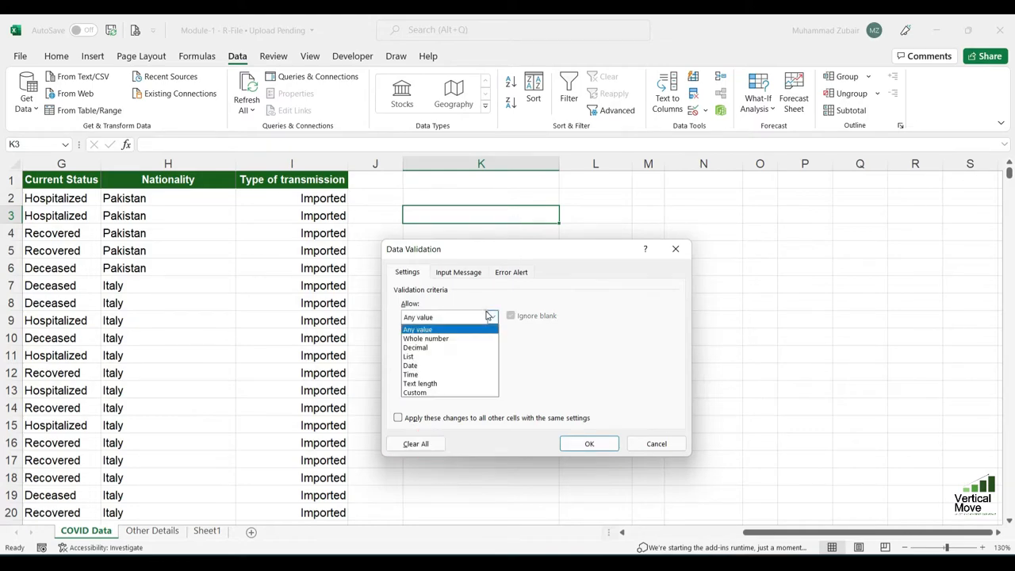
click(467, 392)
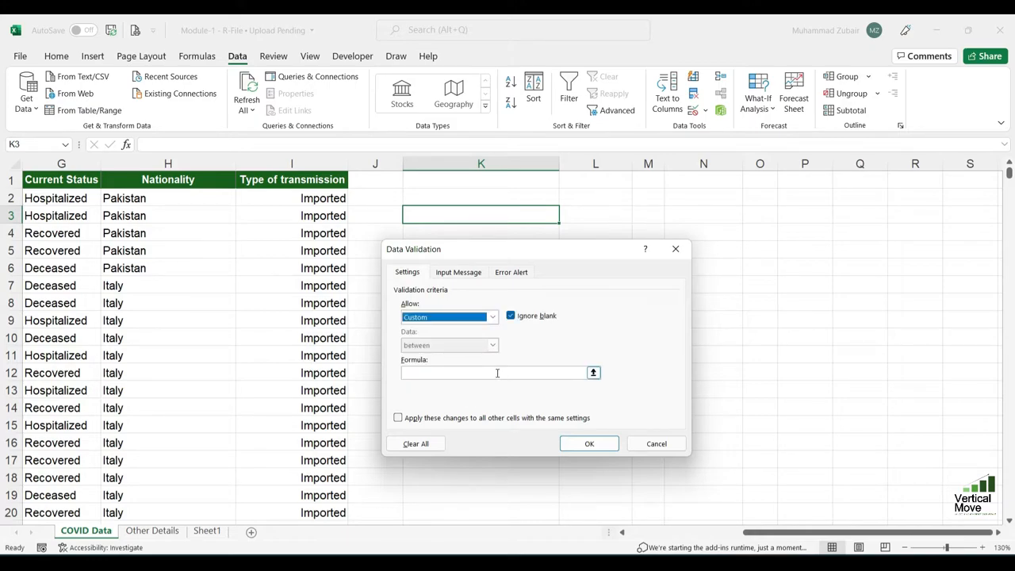
click(484, 318)
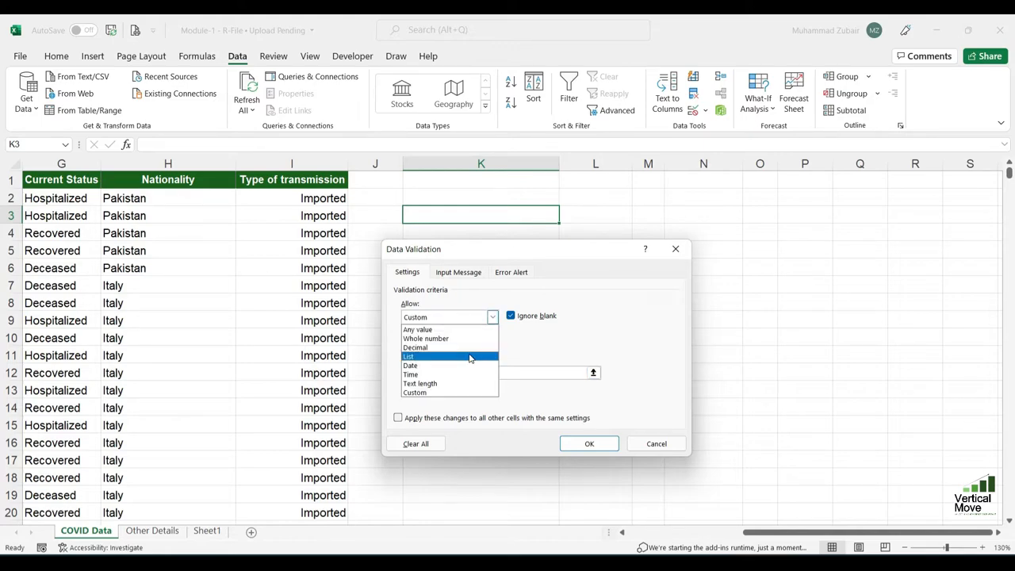
click(470, 357)
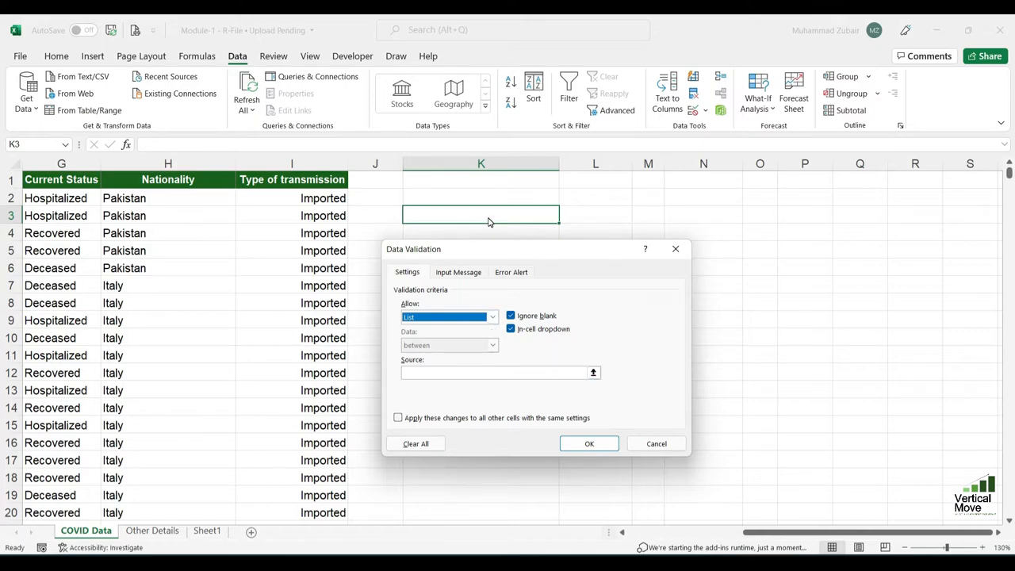
click(593, 373)
drag(802, 247, 819, 230)
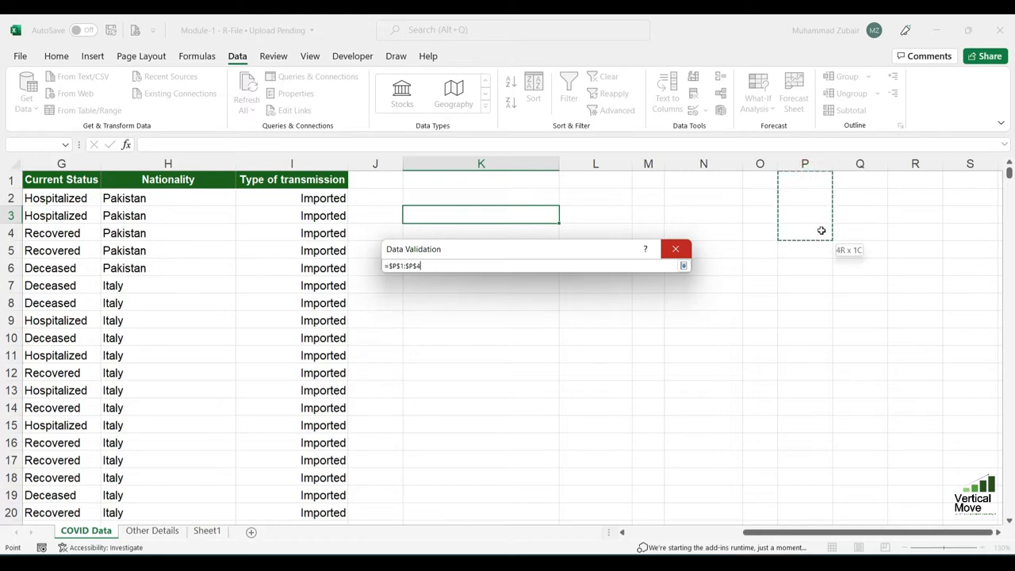
click(683, 266)
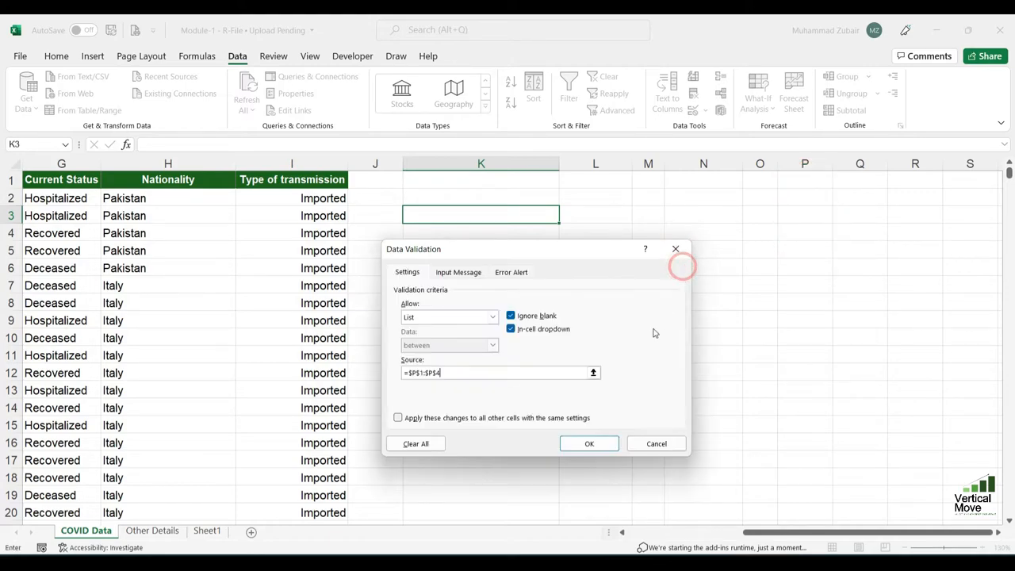
click(588, 444)
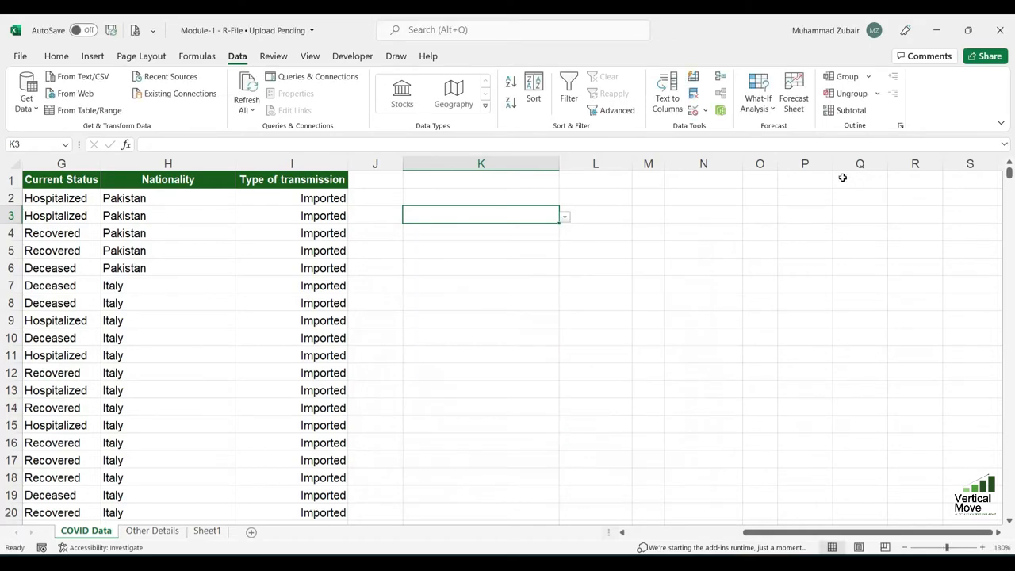
- Fill the list source cells P1 to P4 with A, B, c and d
click(826, 178)
text(A)
key(Return)
text(B)
key(Return)
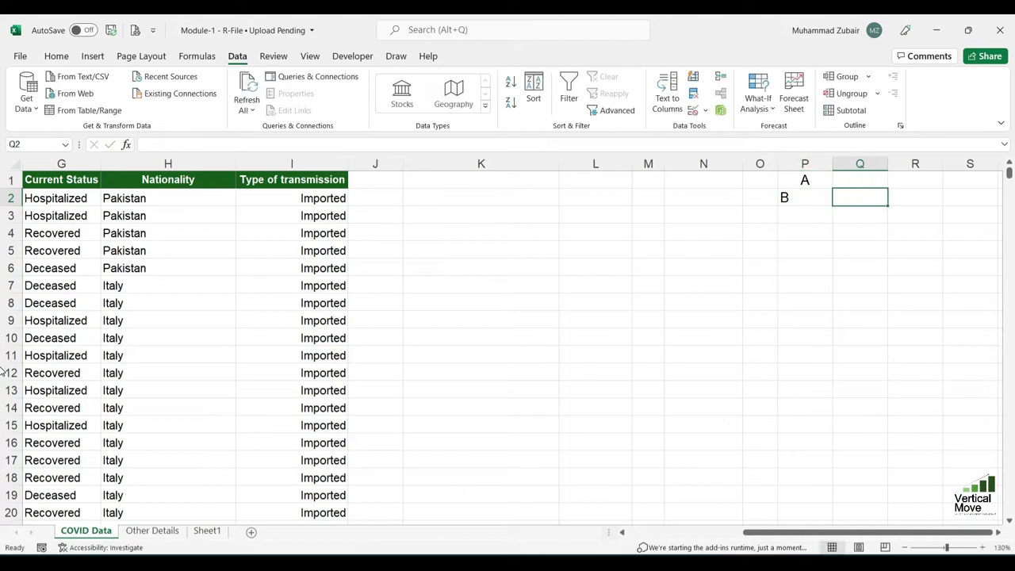
text(c)
key(Return)
text(d)
key(Return)
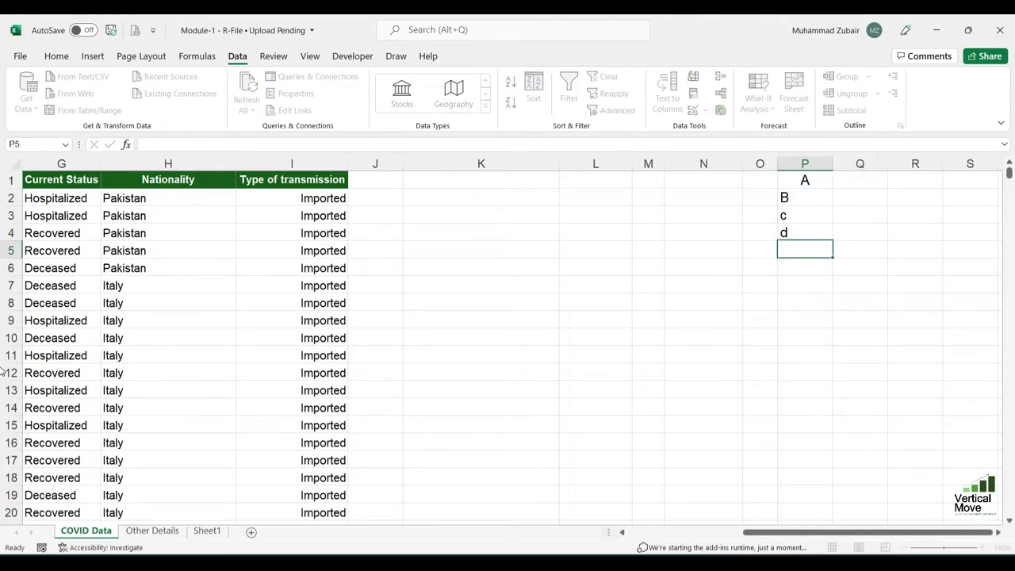
- Return to K3 and examine the choices offered in its dropdown list without picking one
key(Up)
key(Up)
key(Left)
key(Left)
key(Left)
key(Left)
key(Left)
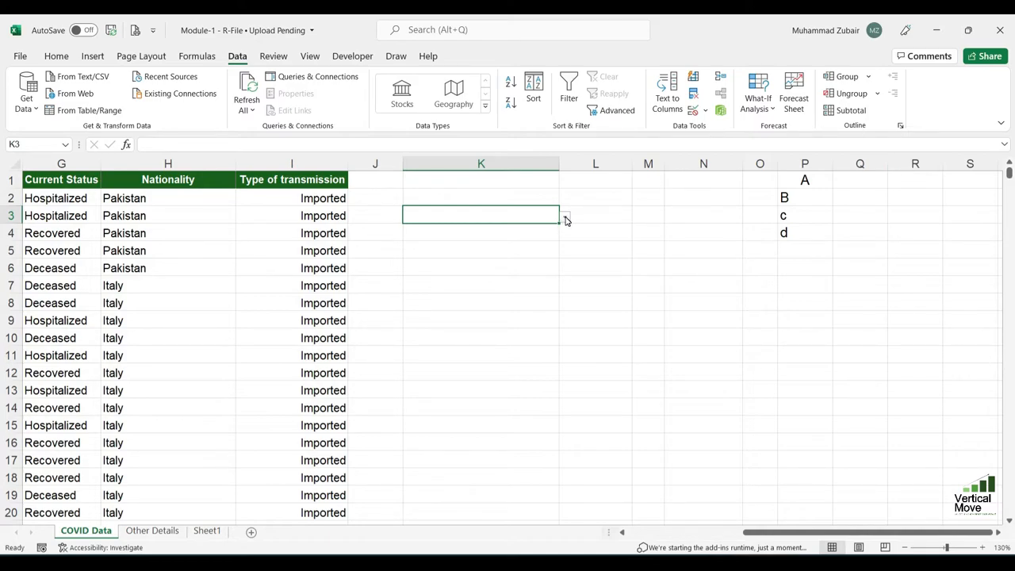
click(547, 233)
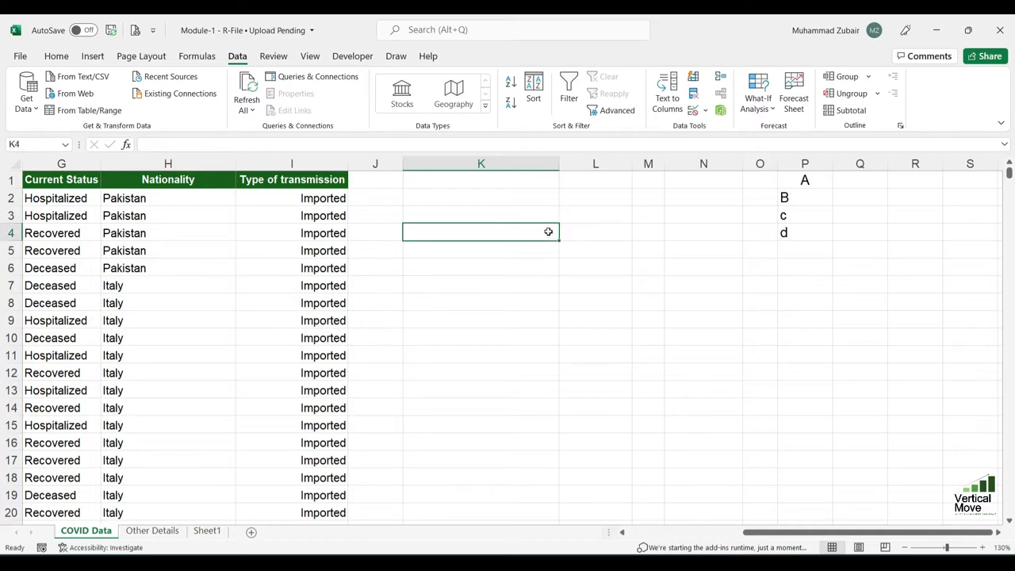
click(548, 216)
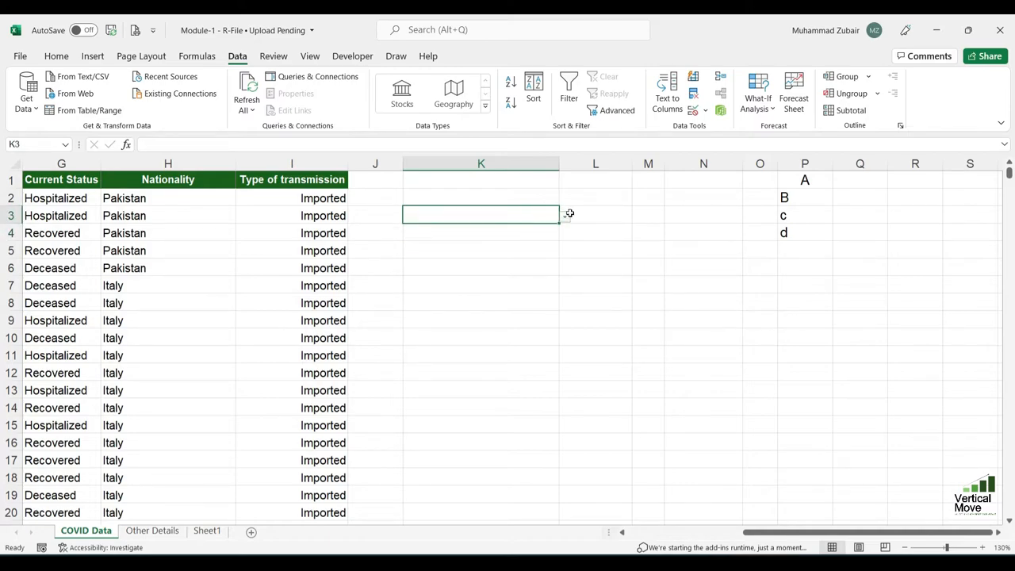
click(566, 216)
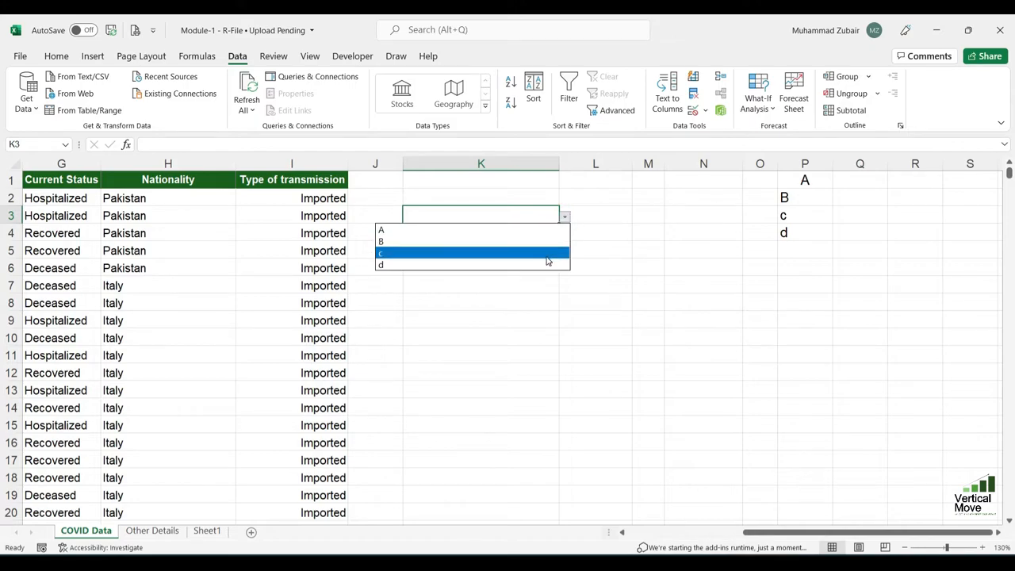
click(539, 214)
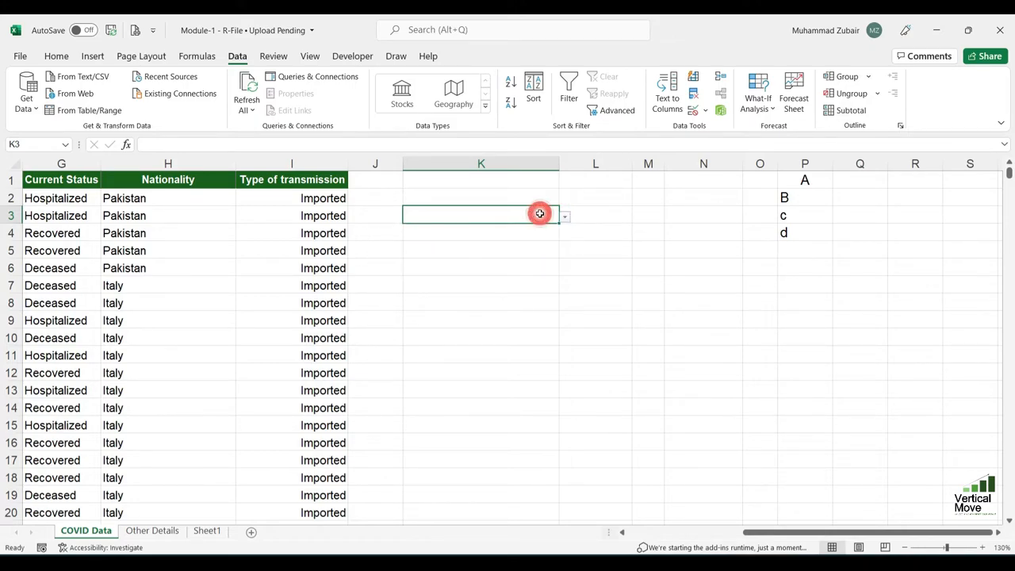
- Test the list rule by trying to enter 2 in K3, and cancel the entry
text(2)
key(Return)
key(Tab)
key(Return)
- Add a validation input message to K3 titled "Be ALert!" with the text "Please fill only given values"
key(alt+a)
key(v)
key(v)
click(511, 329)
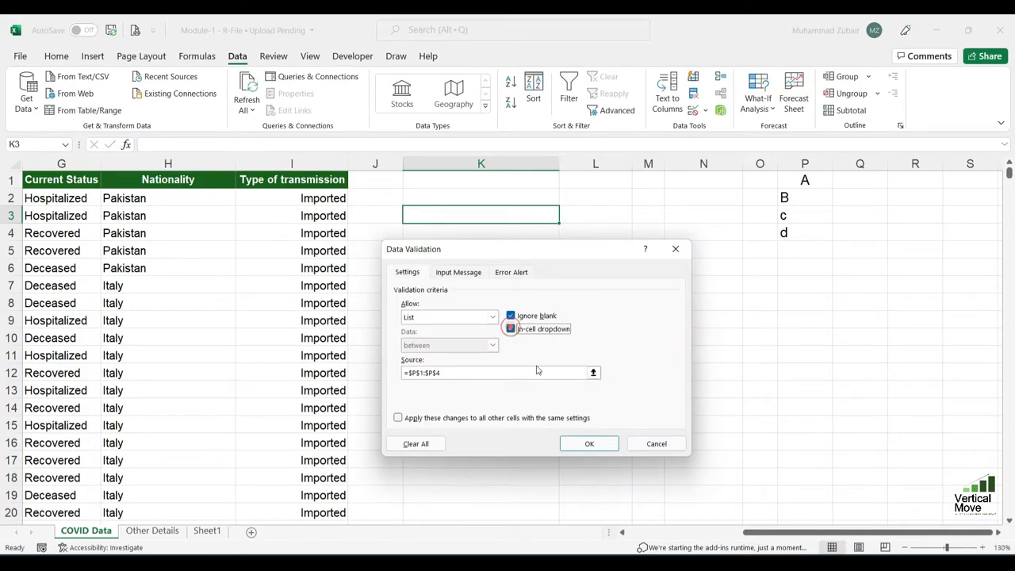
click(511, 272)
click(468, 273)
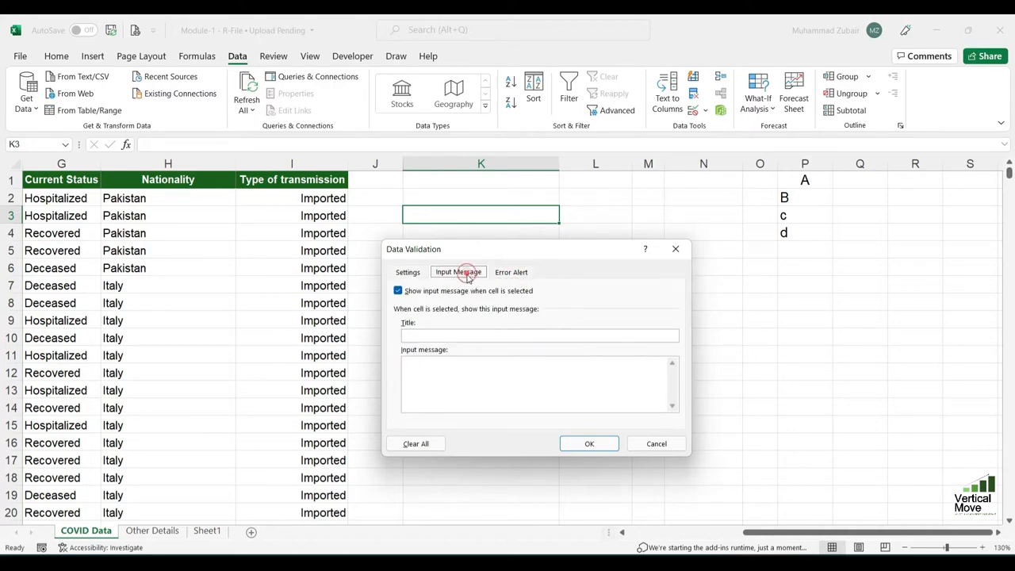
click(447, 334)
text(Be ALert!)
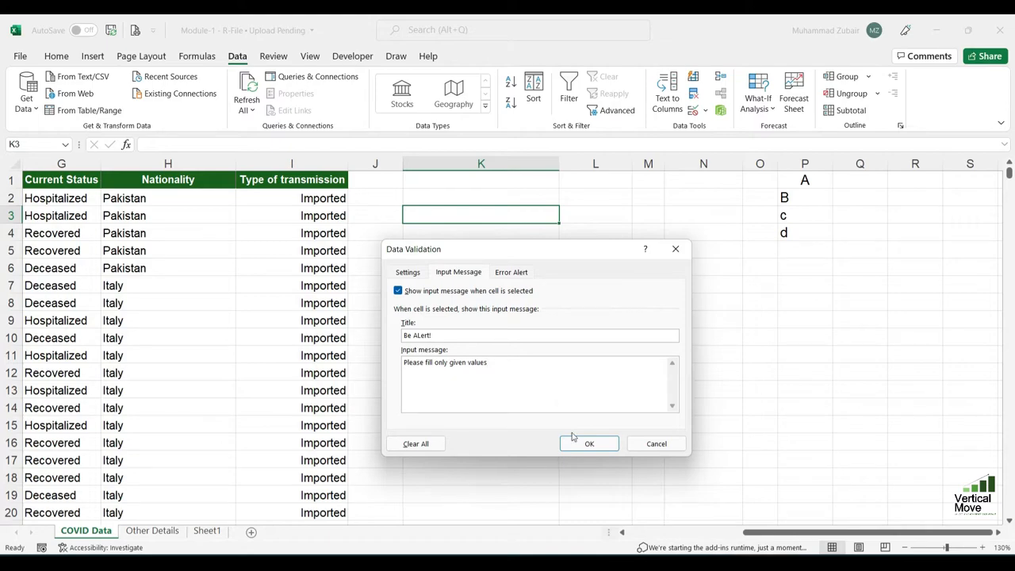
click(578, 442)
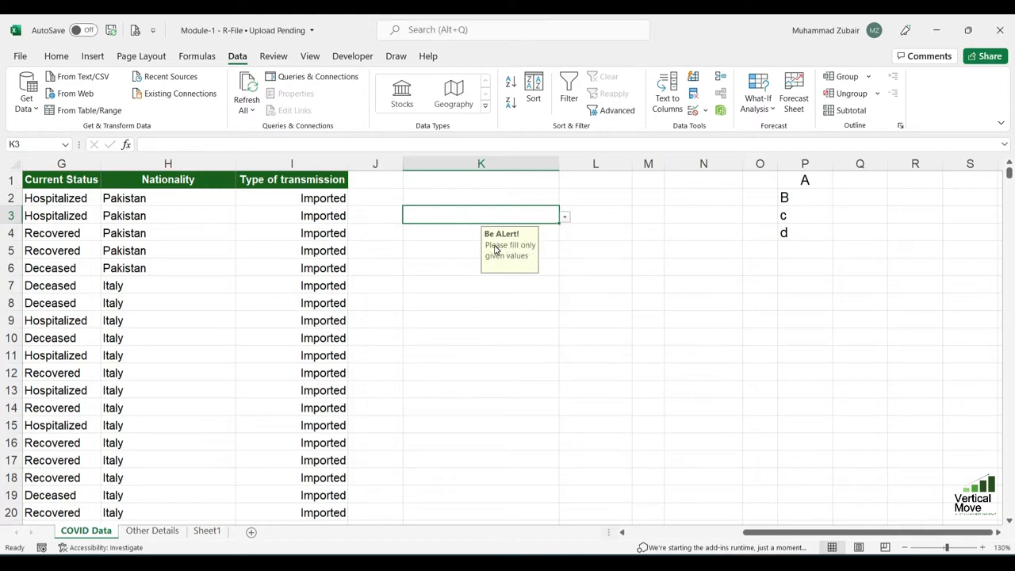
- Add a Stop-style error alert to K3's validation, titled "Be Alert" with the message "U have put wrong Value"
click(435, 249)
click(470, 218)
click(692, 109)
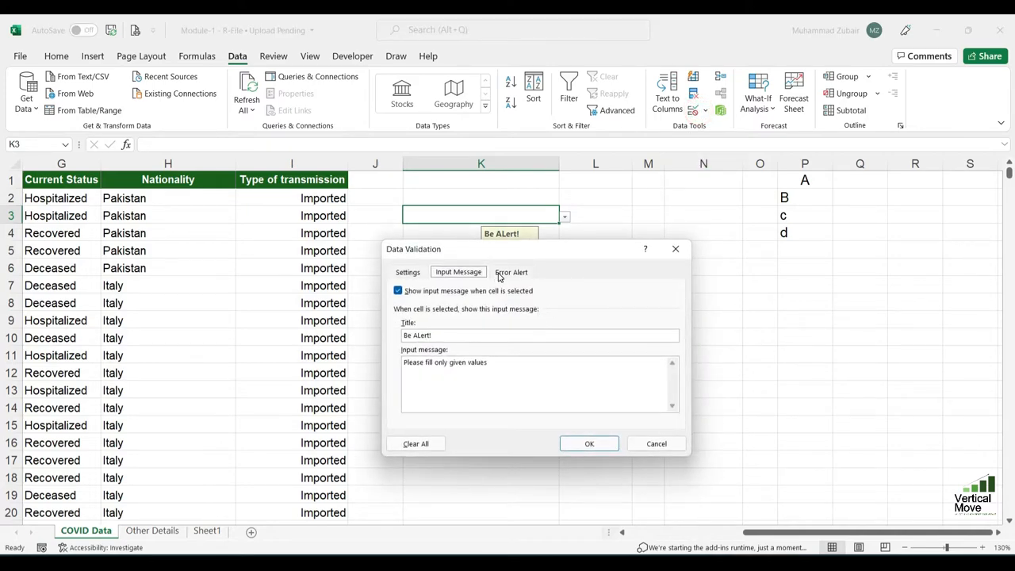
click(498, 273)
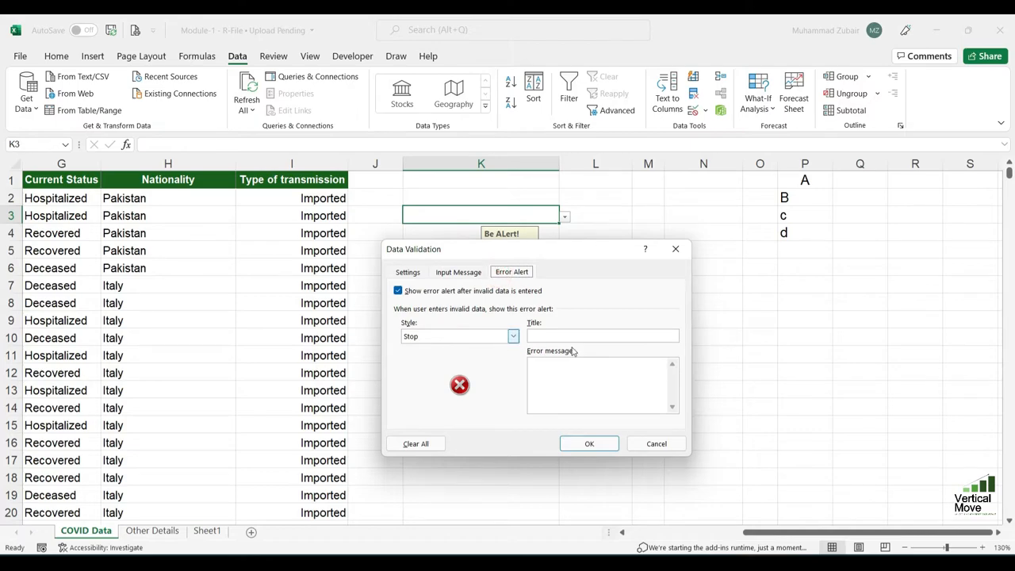
click(509, 338)
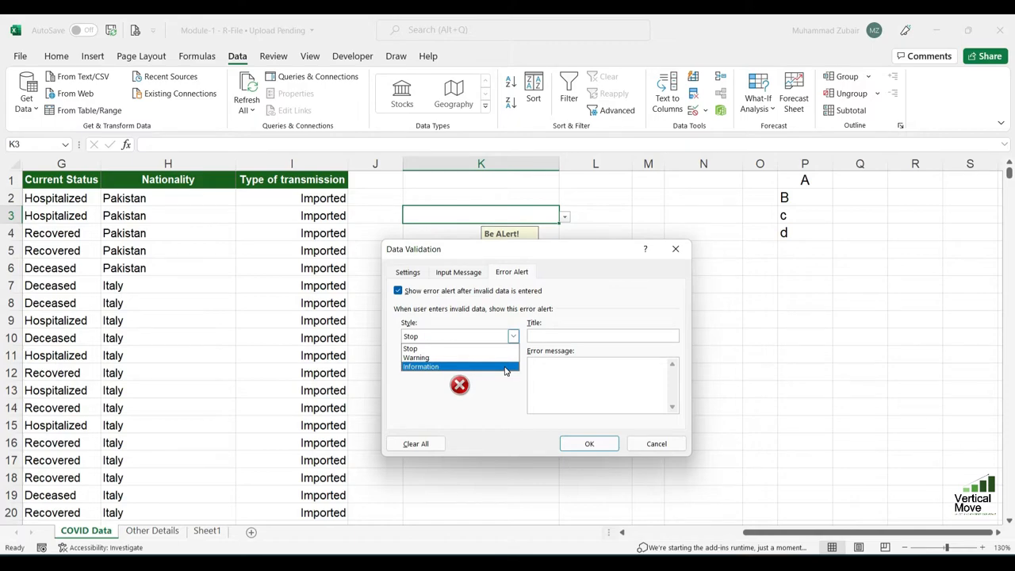
click(504, 348)
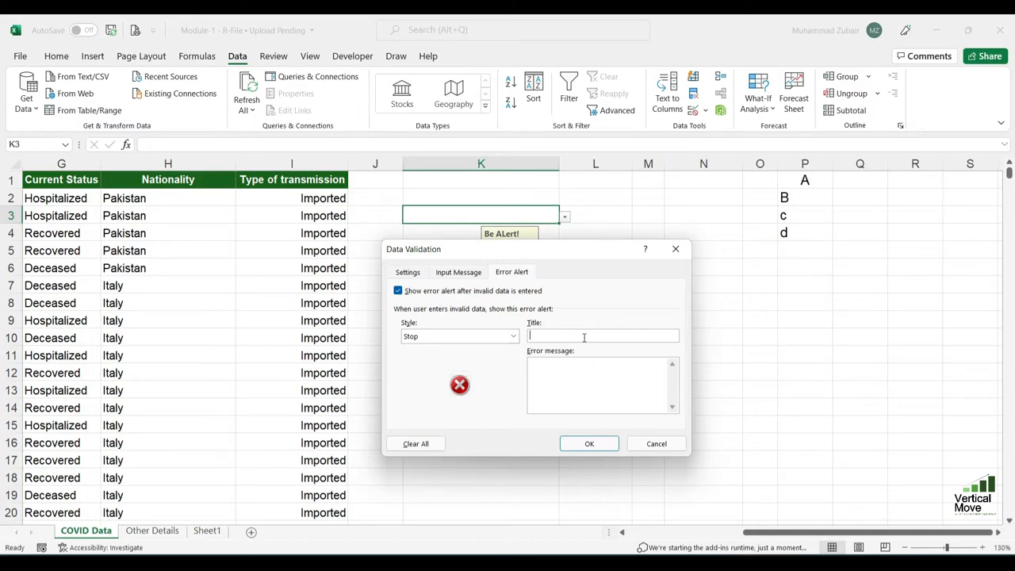
click(584, 337)
text(Be Alert)
click(571, 369)
text(U have put wrong Value)
click(605, 444)
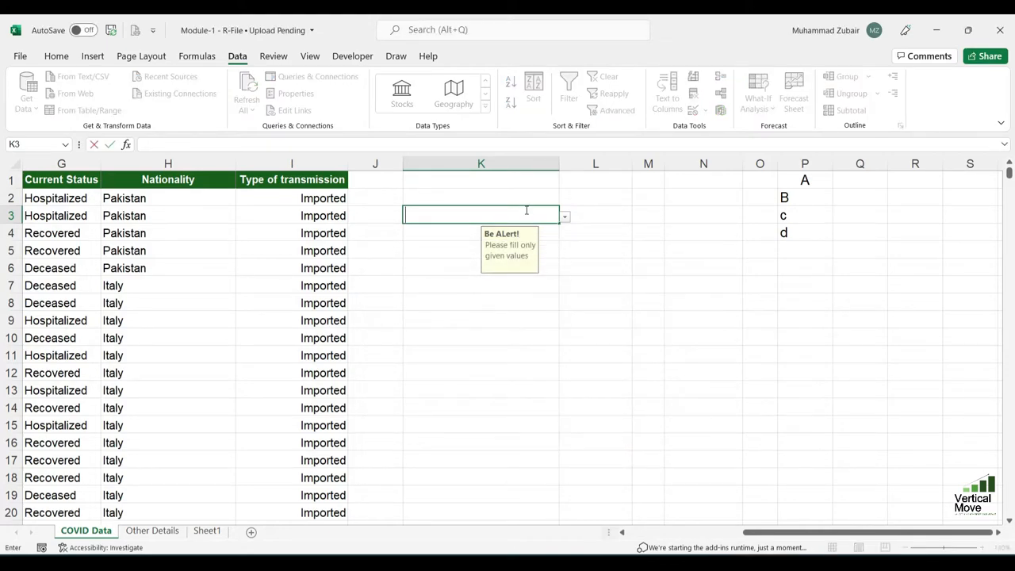
- Test the Stop alert by trying to enter f in K3, and cancel the entry
text(f)
key(Return)
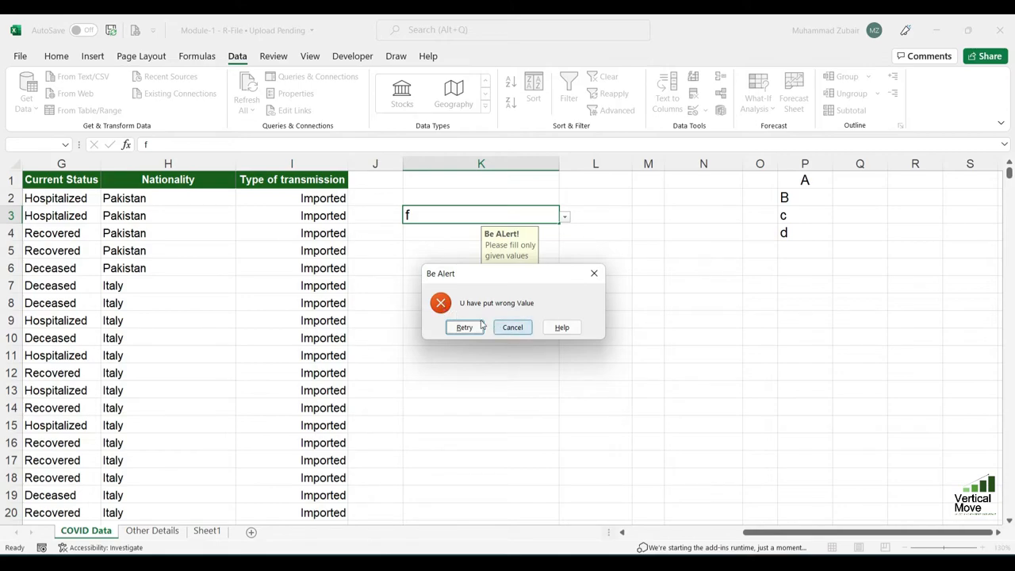
click(512, 327)
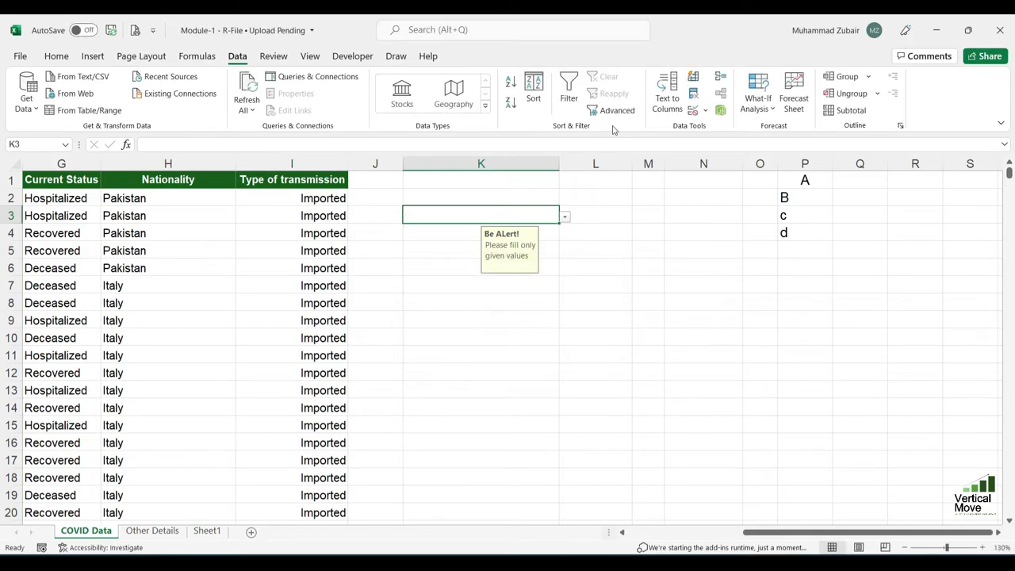
- Change the error alert style for K3 to Warning and apply it
click(693, 110)
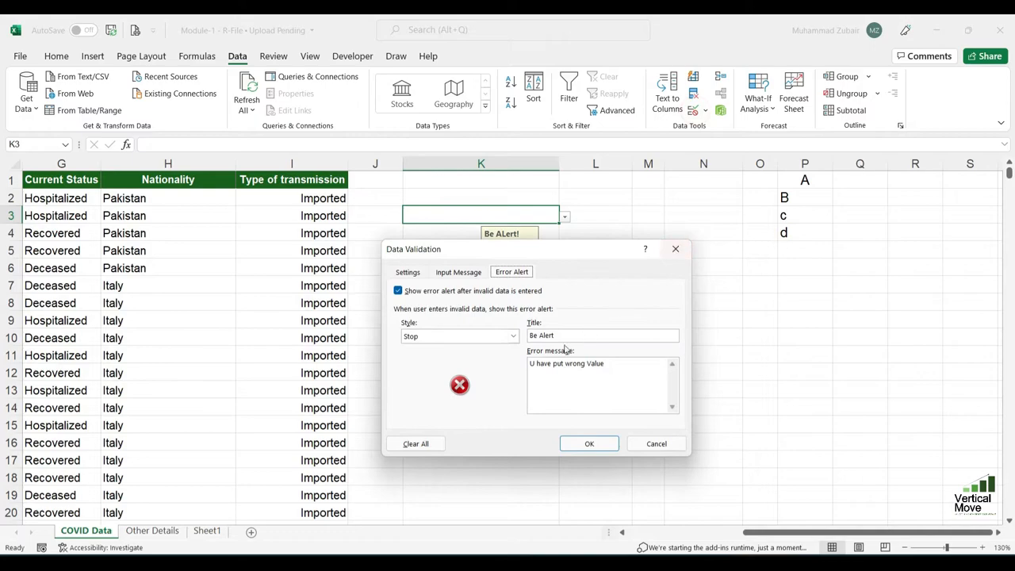
click(487, 335)
click(452, 356)
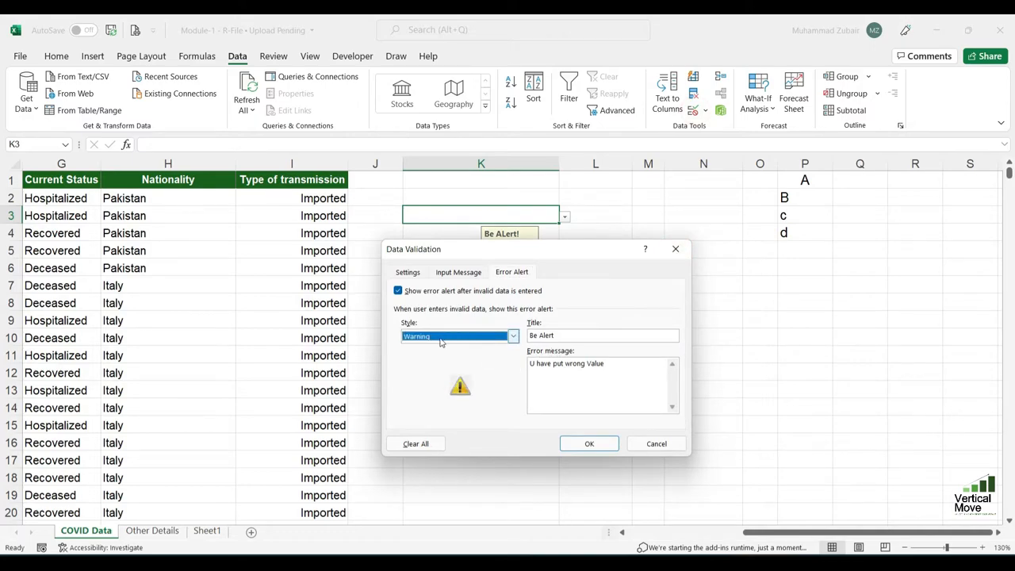
click(589, 443)
- Test the Warning alert by entering f in K3 and choosing to continue with the invalid value
click(520, 215)
text(f)
key(Return)
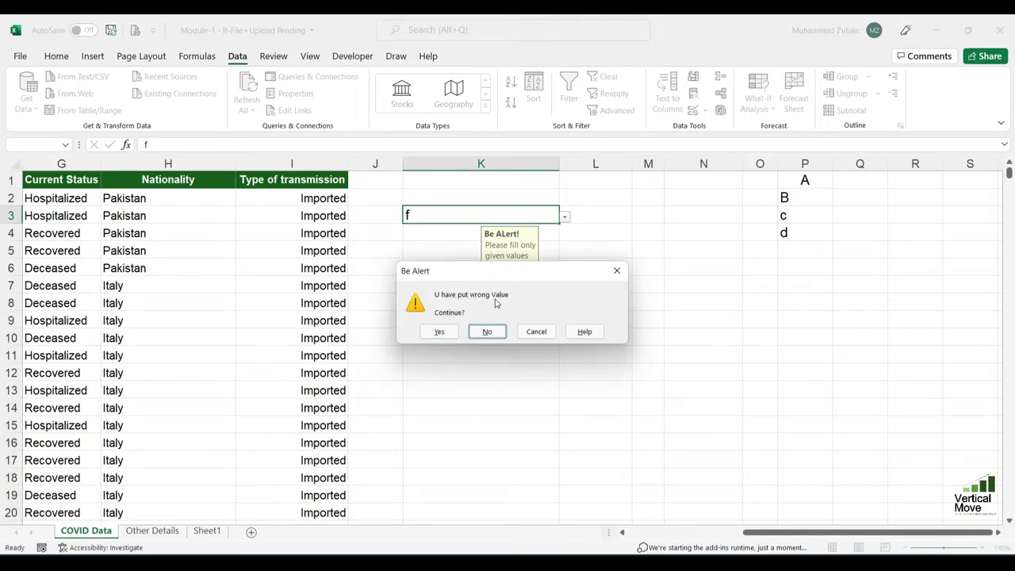
click(439, 330)
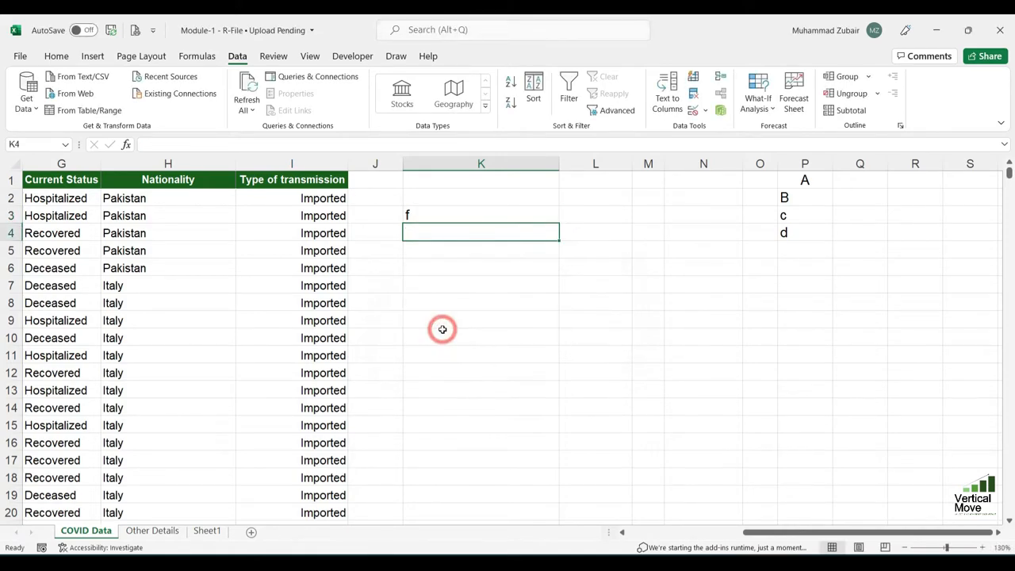
- Change the error alert style for K3 to Information and apply it
click(465, 217)
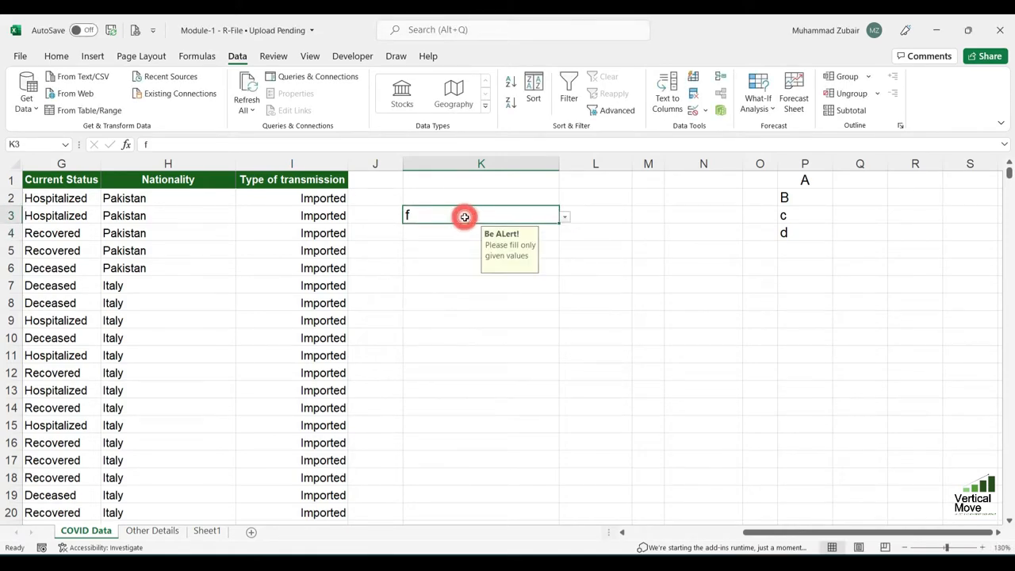
click(694, 111)
click(465, 336)
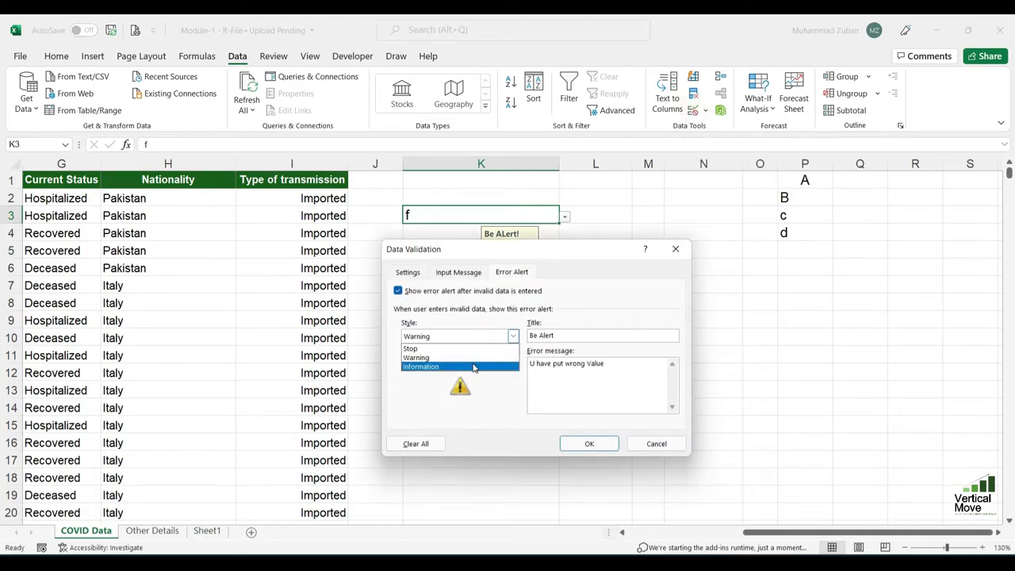
click(471, 365)
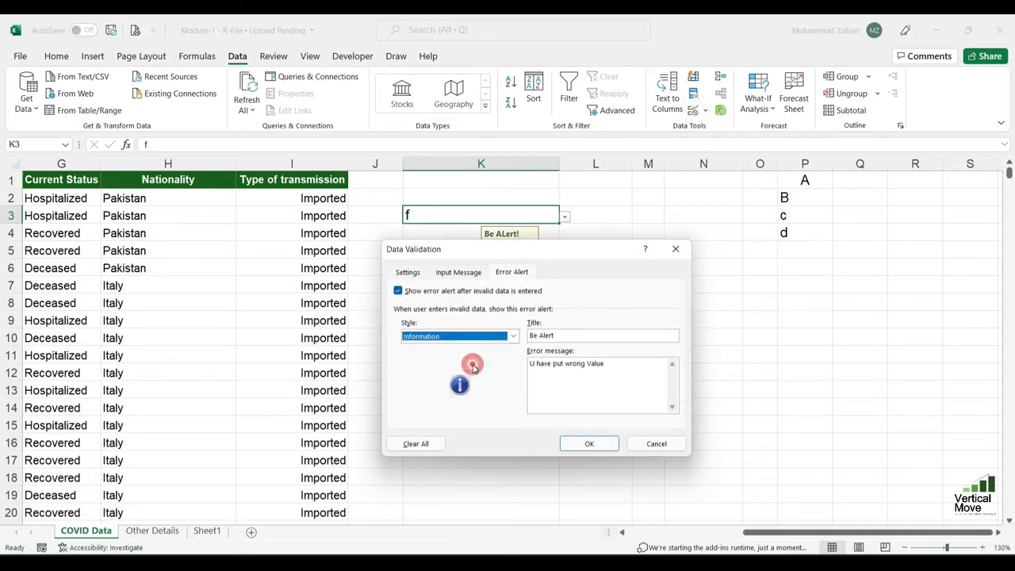
click(589, 443)
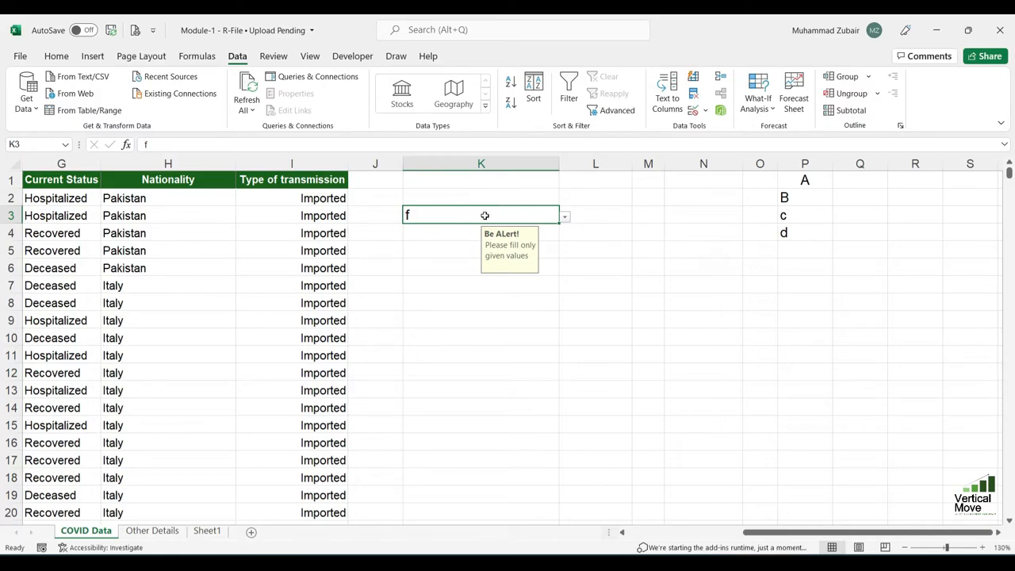
- Test the Information alert by entering r in K3, accept the invalid value, and reselect the cell
text(r)
key(Return)
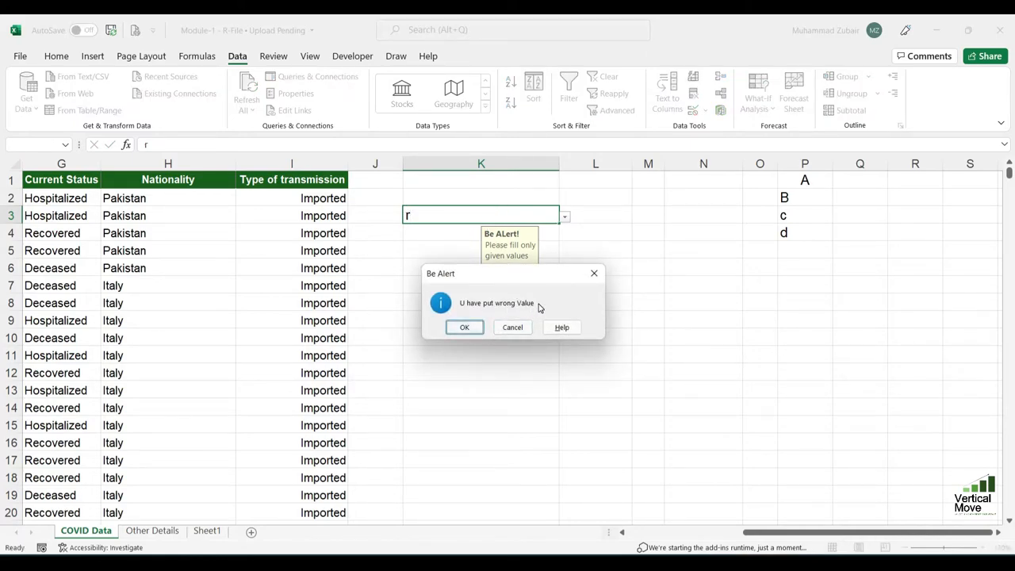
click(465, 325)
click(459, 209)
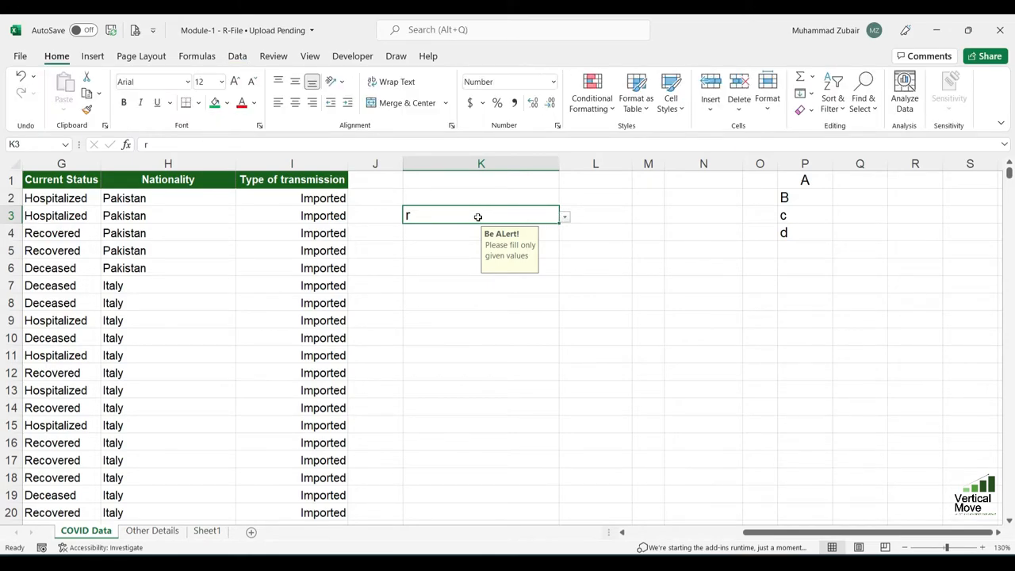
- Copy K3 and paste only its validation rule onto cells K4 to K14
right_click(478, 217)
click(496, 202)
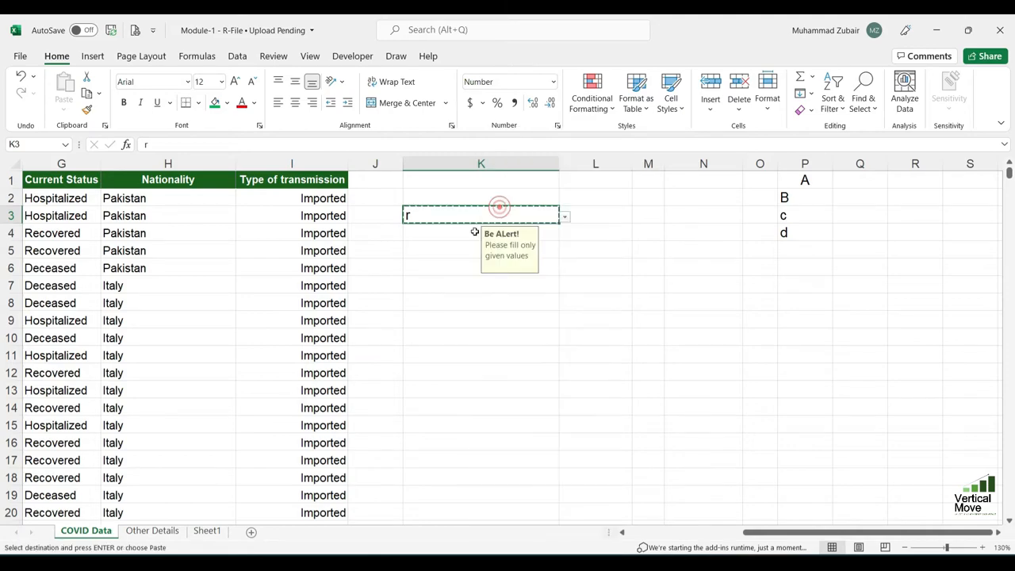
drag(452, 229, 471, 408)
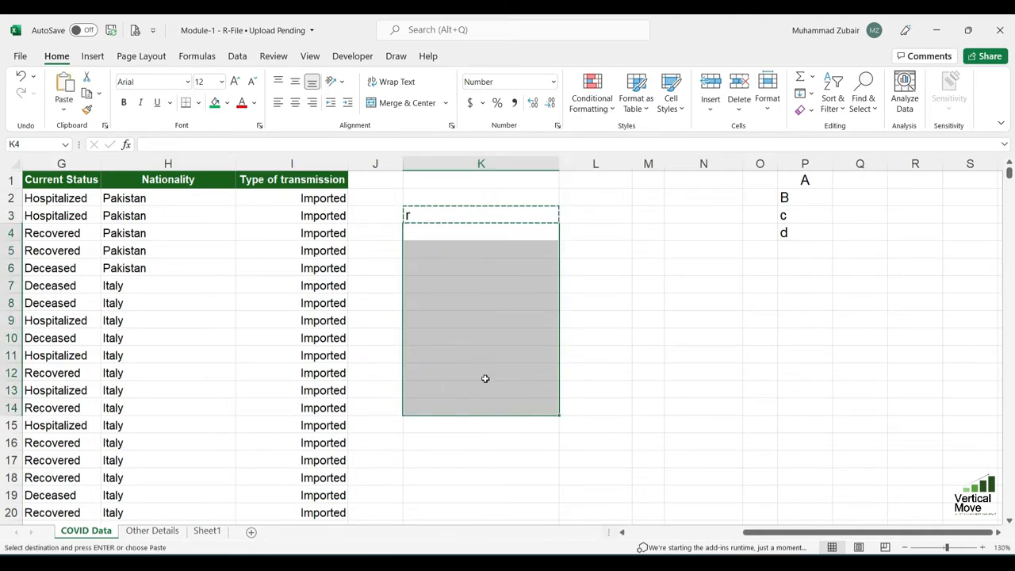
right_click(486, 384)
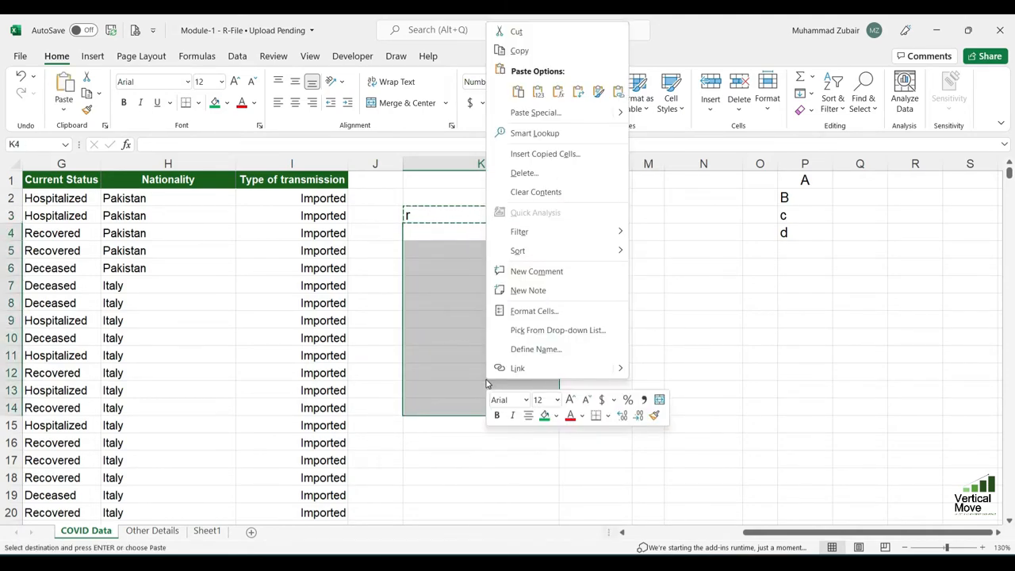
click(535, 112)
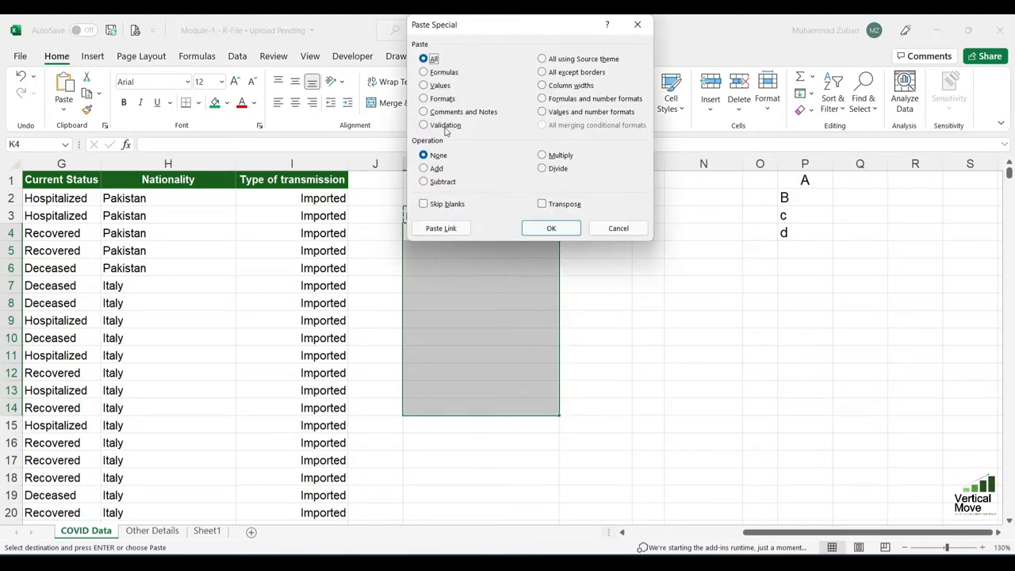
click(444, 125)
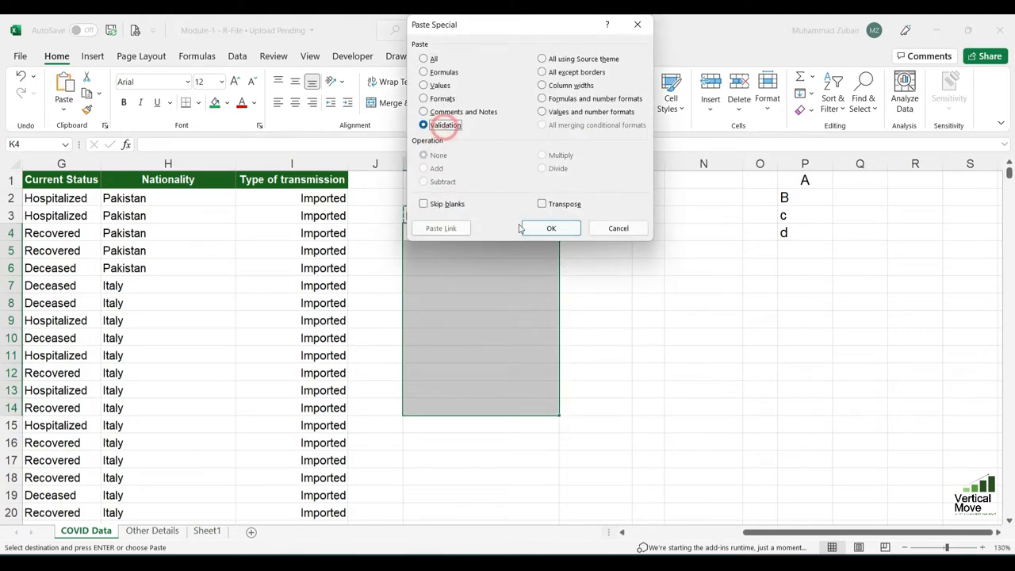
click(553, 229)
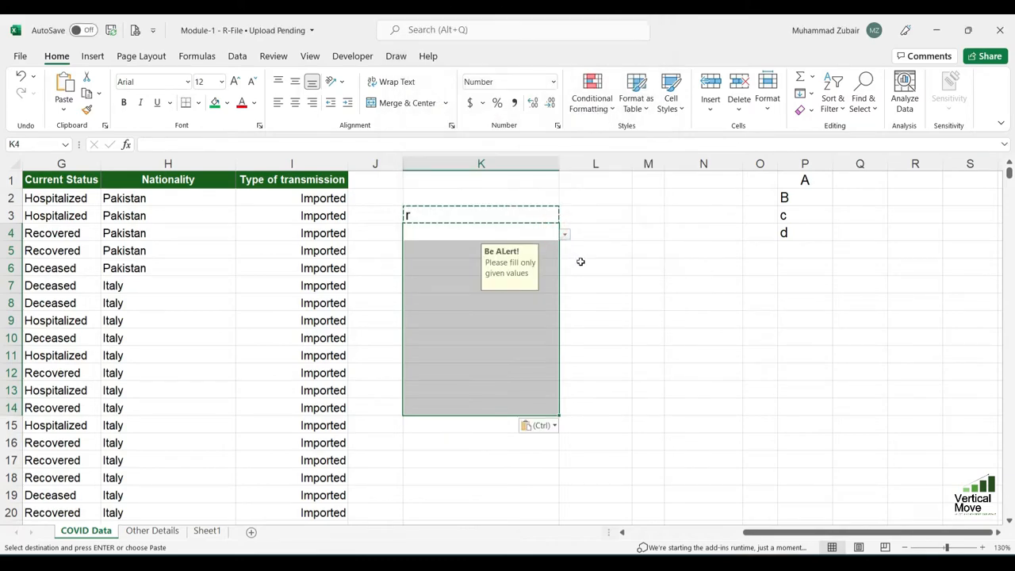
- Check several cells in the K4 to K14 range for the pasted input message and drop-down
click(545, 321)
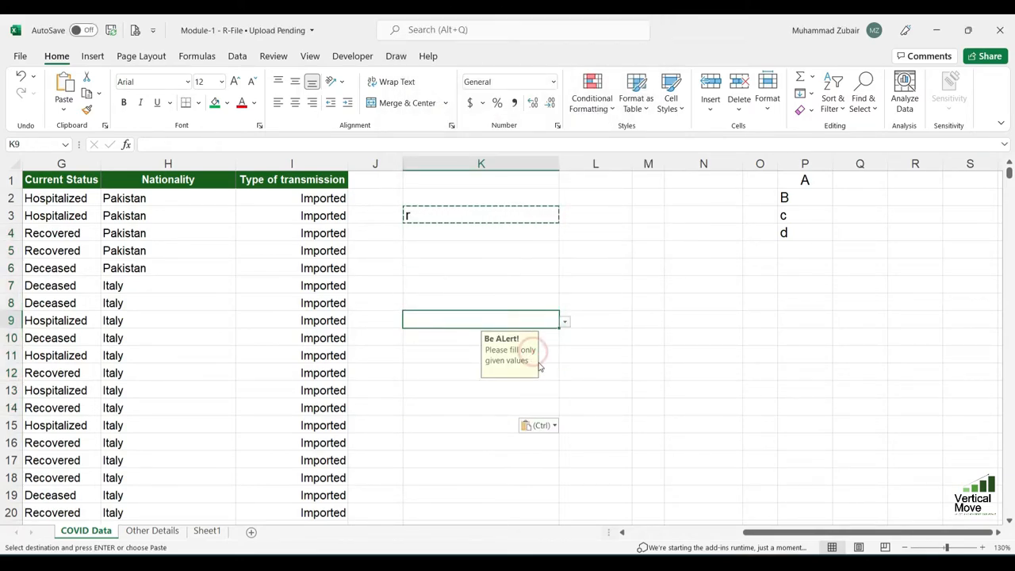
click(542, 389)
click(539, 354)
click(527, 307)
click(509, 237)
- Clear all data validation from the whole of column K without extending the existing rule to other cells
click(482, 163)
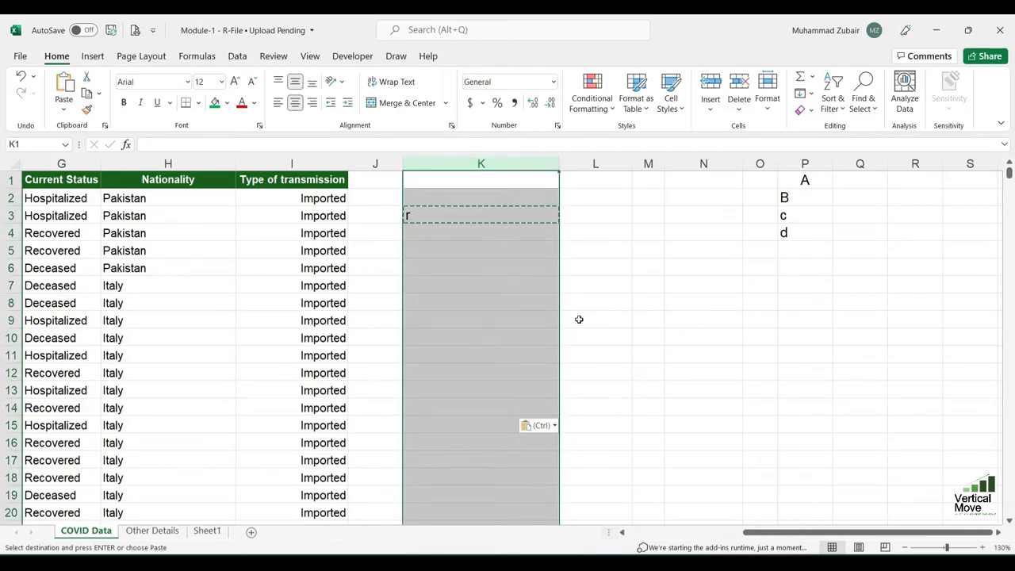
click(238, 57)
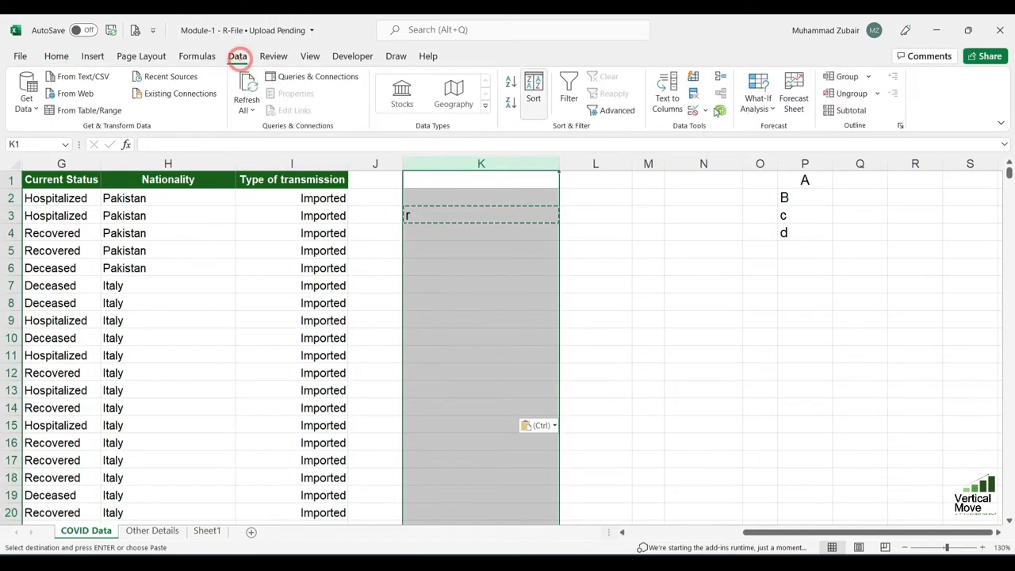
click(693, 109)
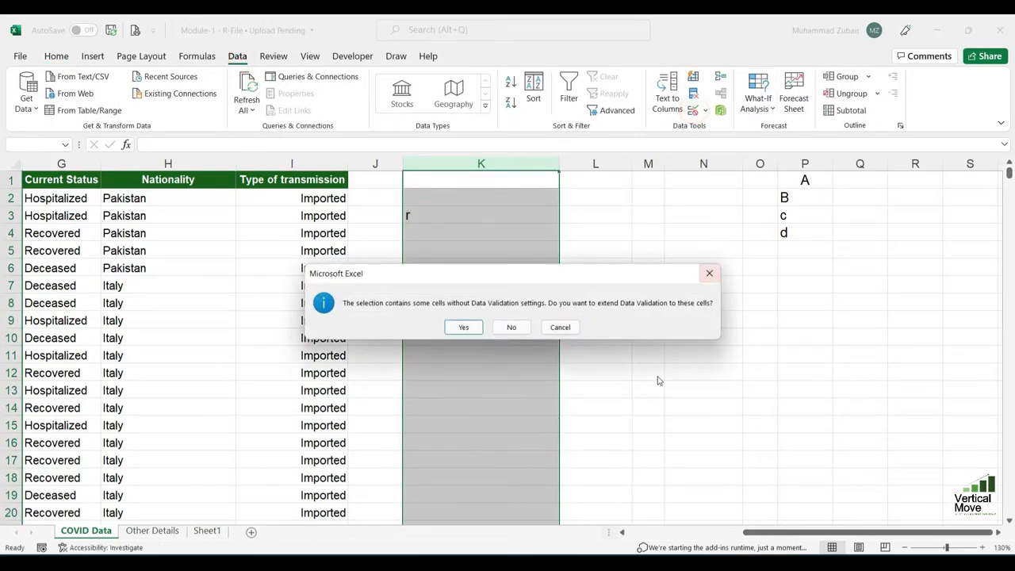
click(511, 327)
click(432, 448)
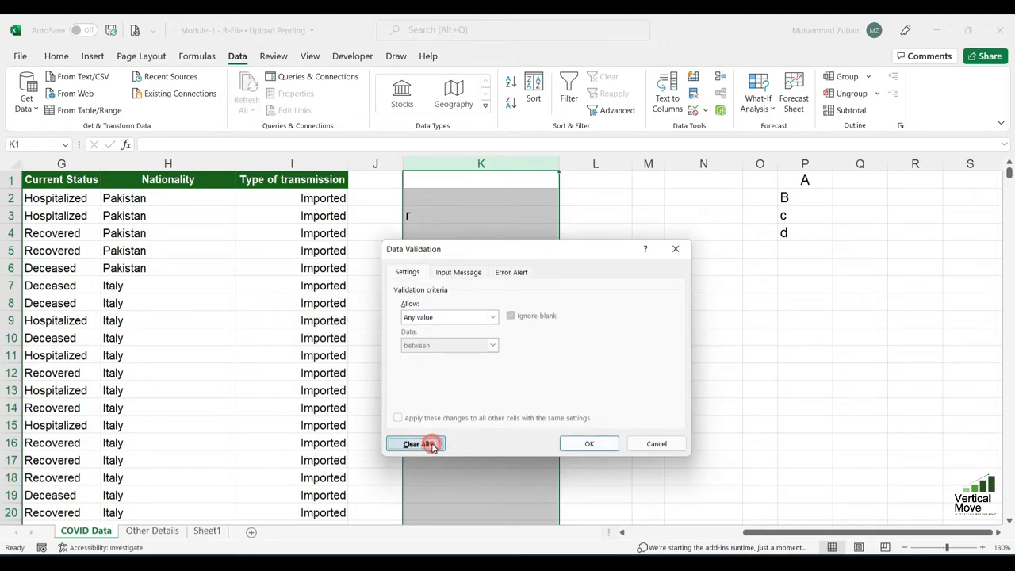
click(578, 444)
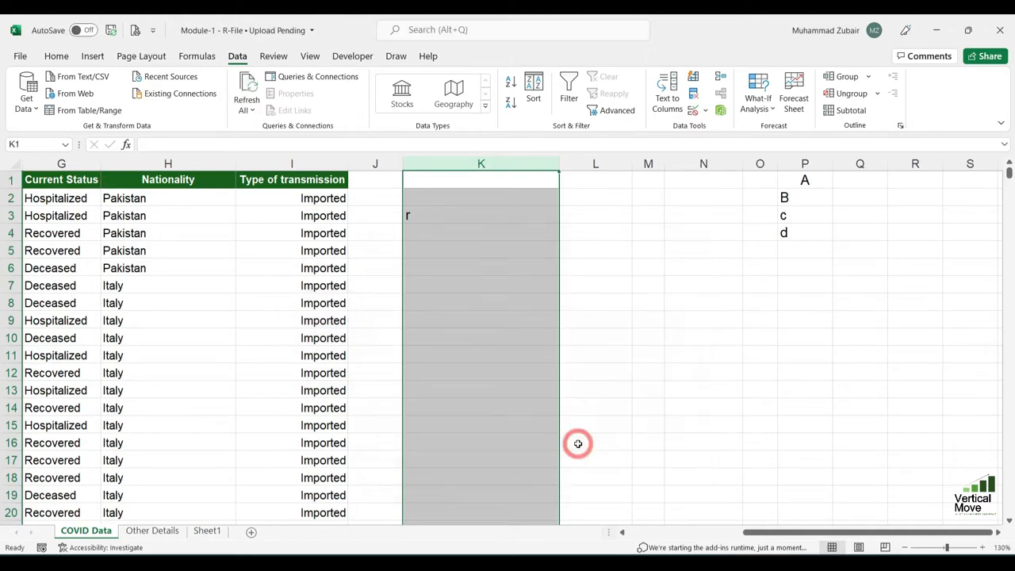
- Test unrestricted entry by putting sdasda\ in K3, and empty the cell again
click(452, 212)
click(465, 231)
click(480, 271)
click(460, 211)
text(sdasdal)
key(Return)
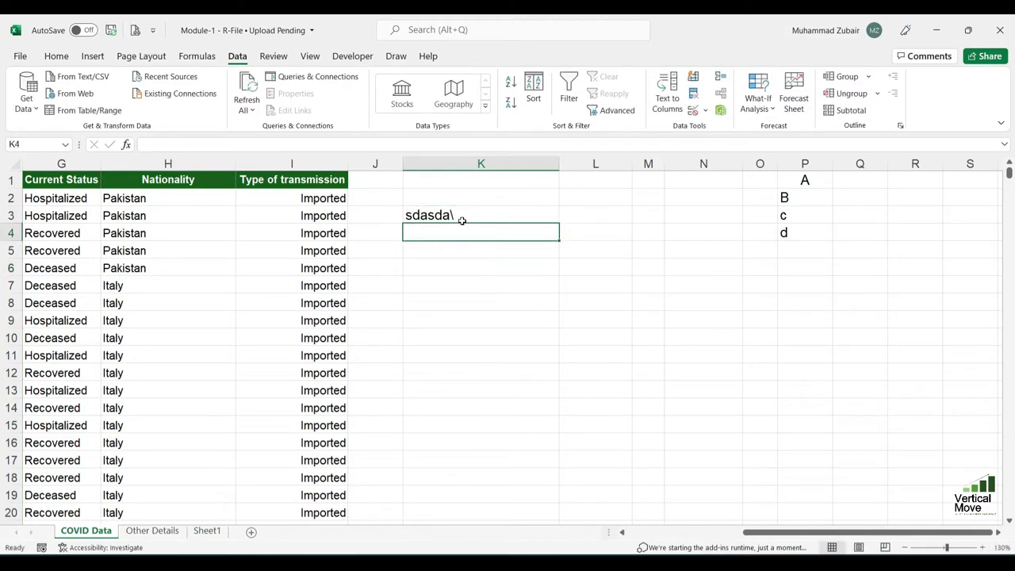
key(ctrl+z)
click(506, 227)
click(507, 214)
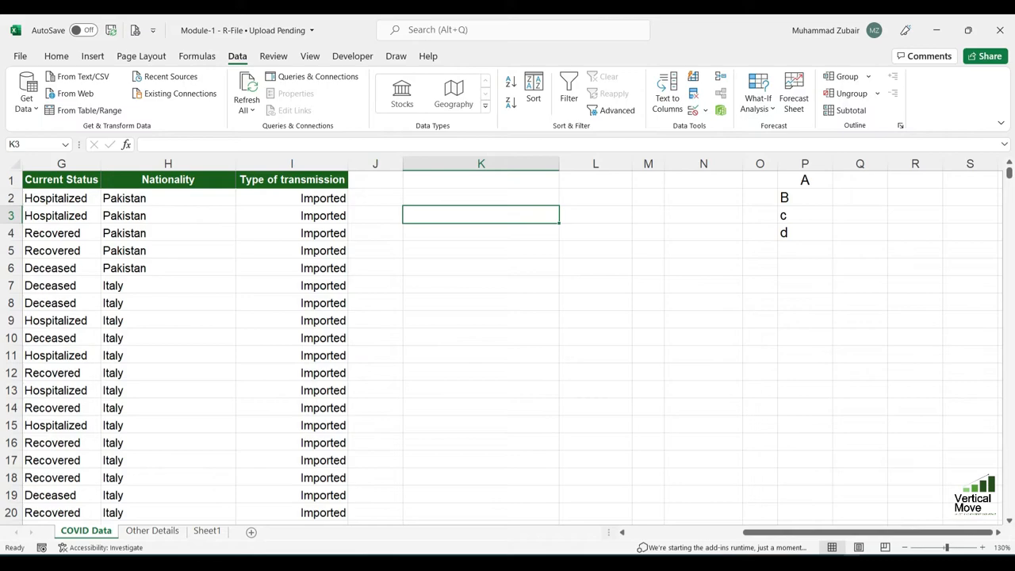
click(850, 563)
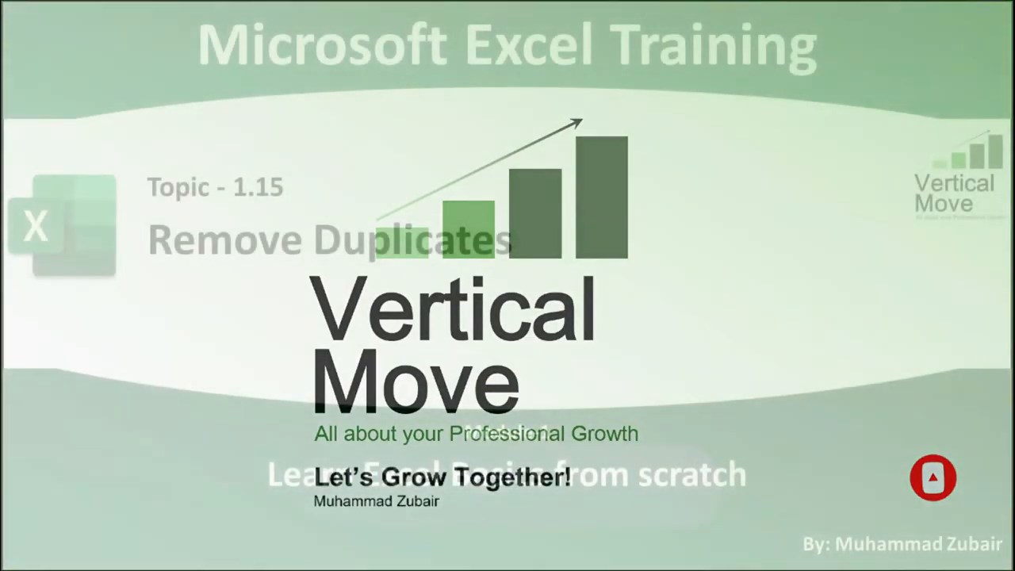
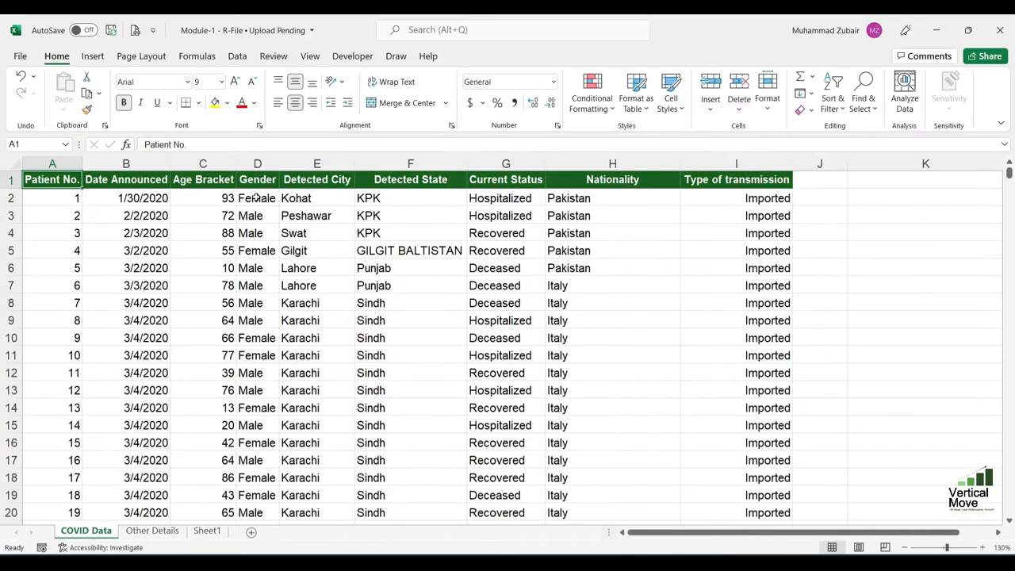
- Remove duplicates from the Gender values starting at D2, continuing with the current selection only
click(257, 198)
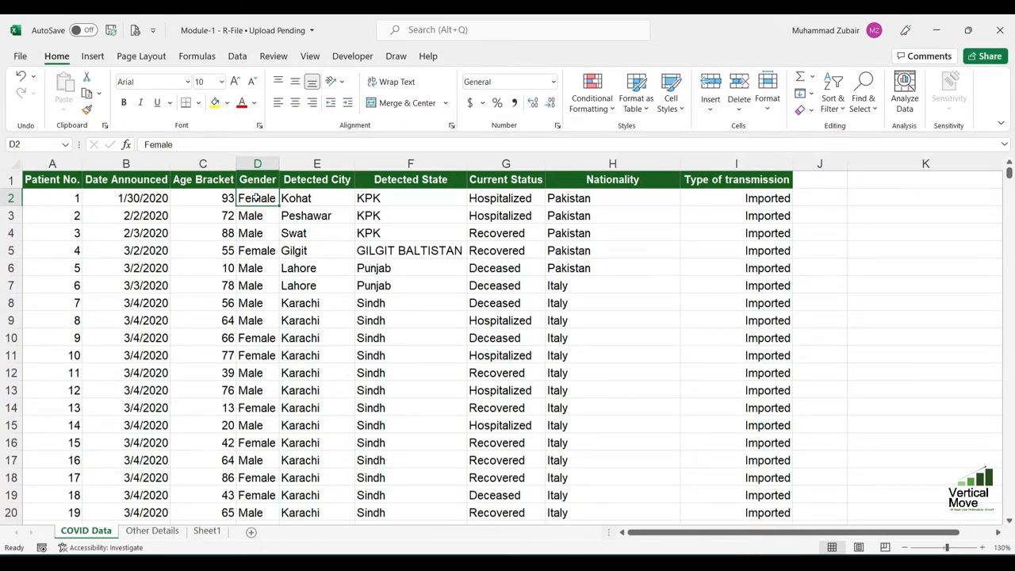
key(ctrl+shift+Down)
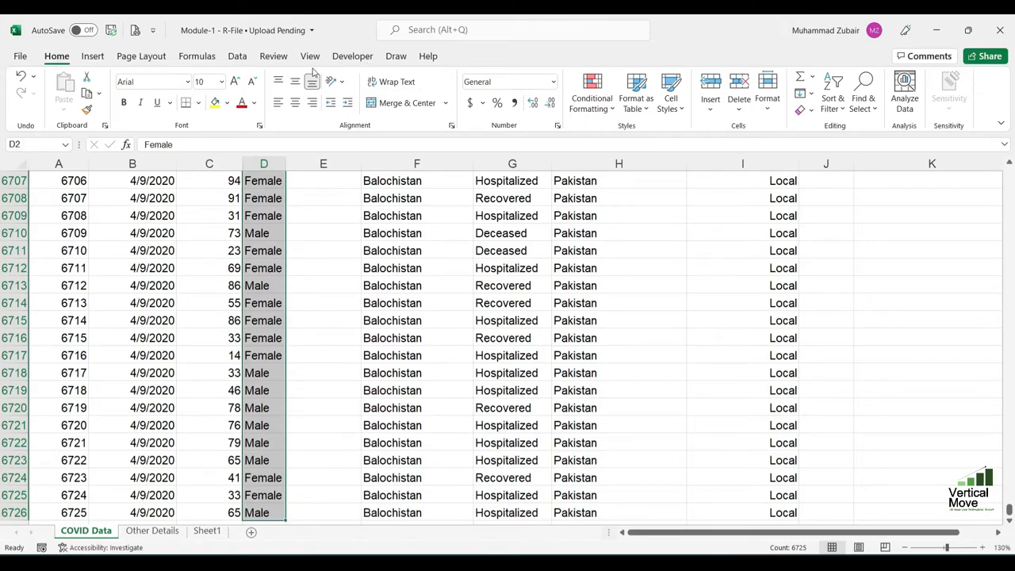
click(236, 56)
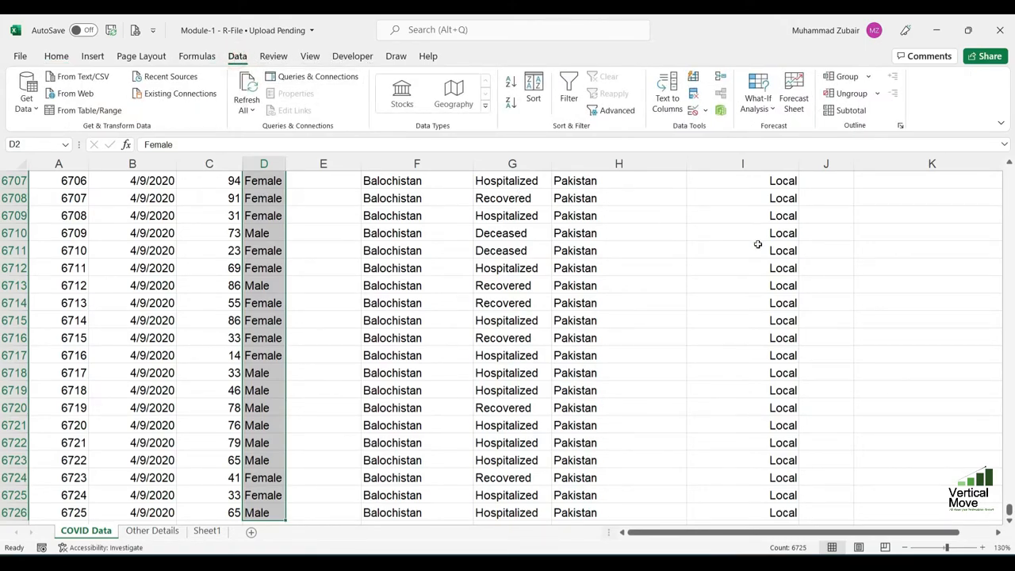
click(694, 96)
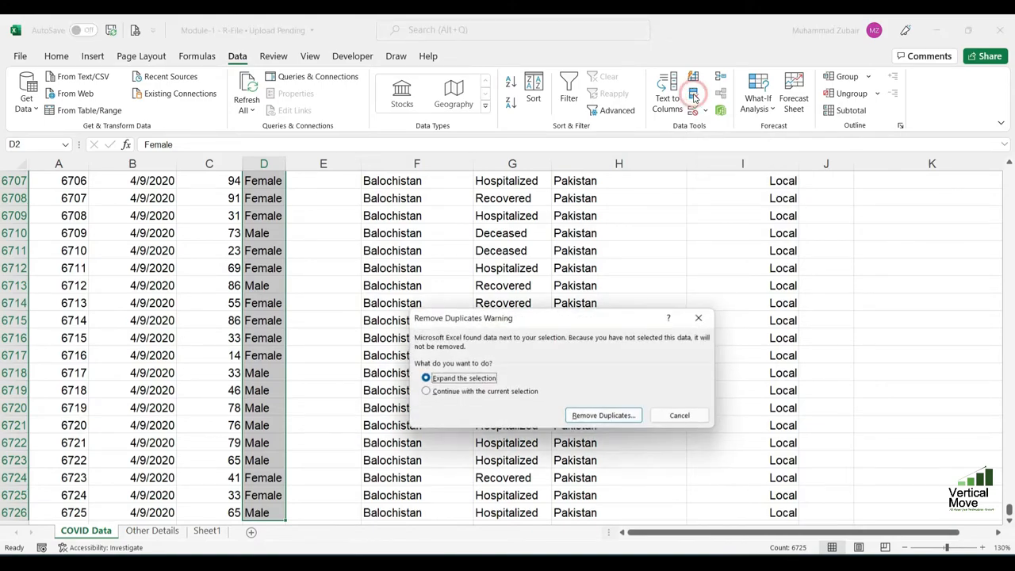
click(484, 395)
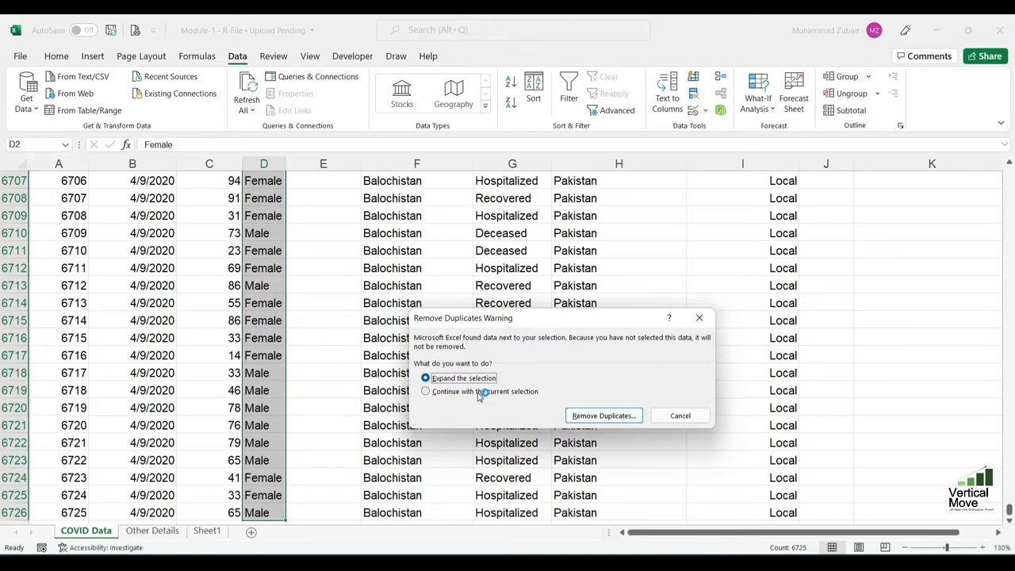
click(479, 394)
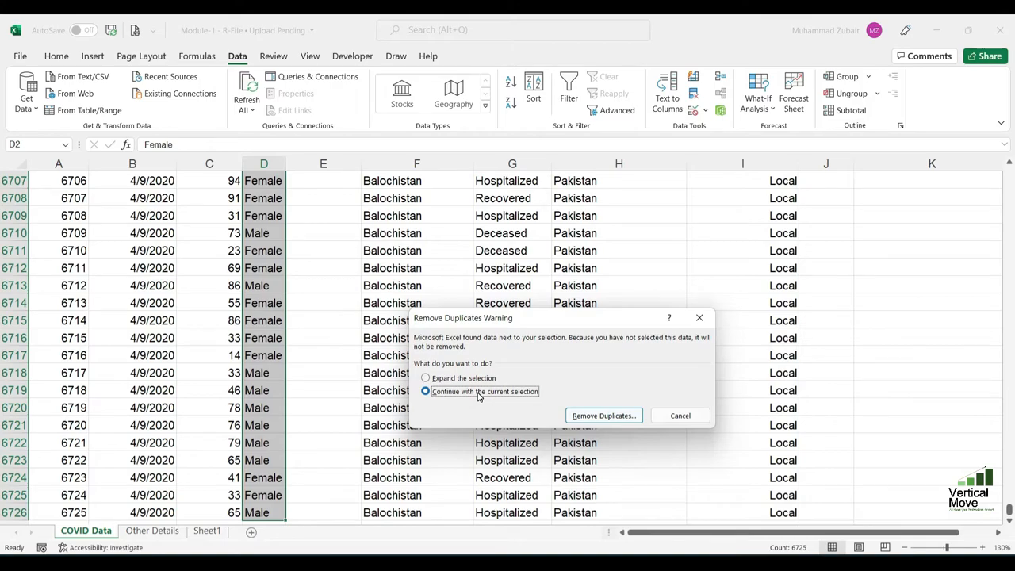
click(604, 415)
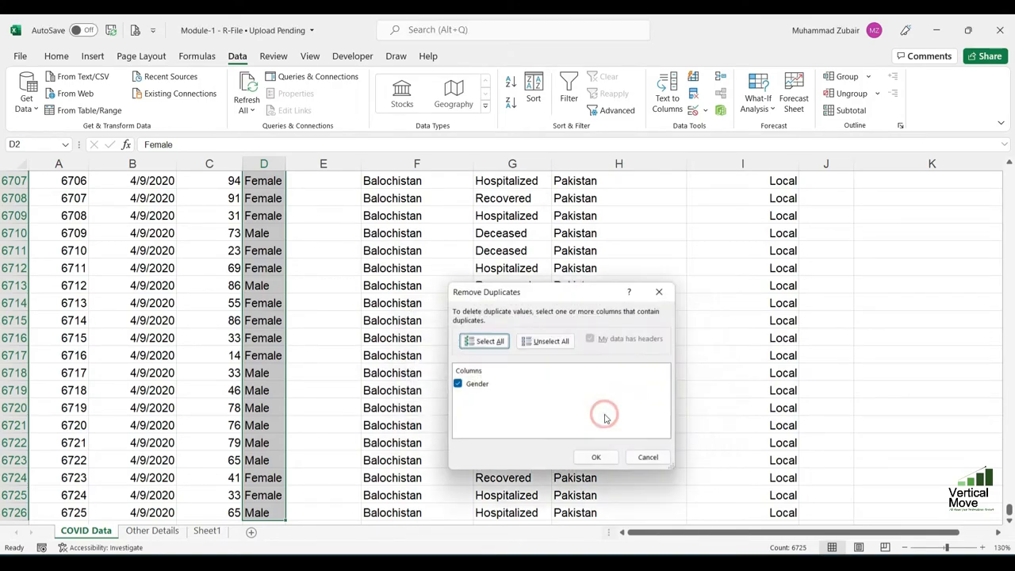
click(593, 459)
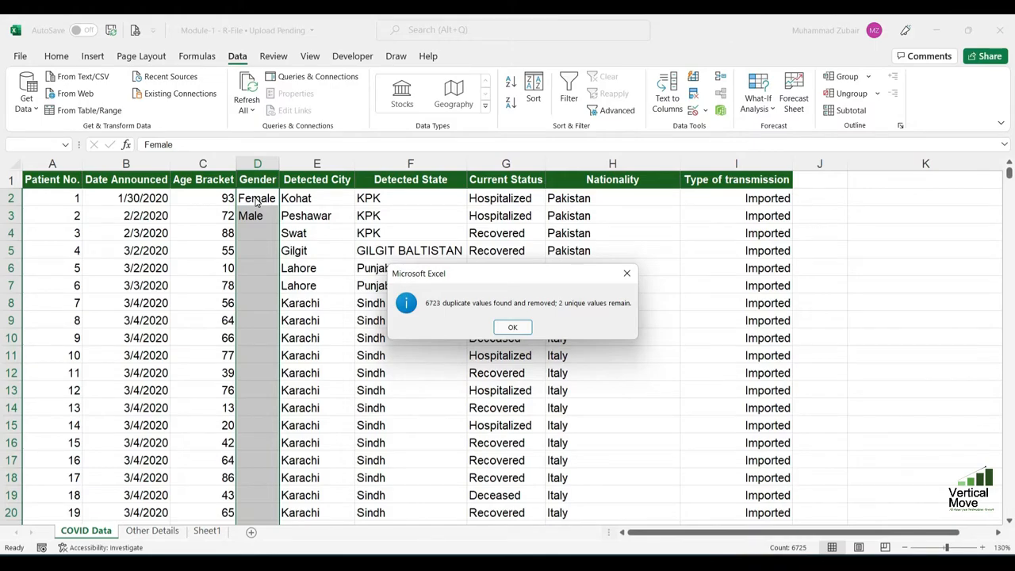
click(512, 327)
click(371, 285)
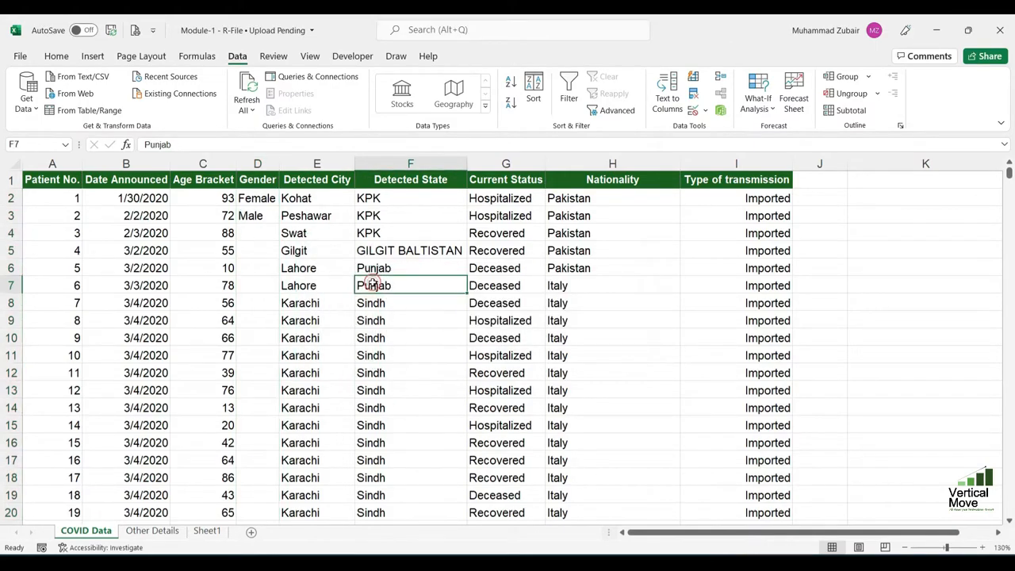
- Undo the duplicate removal in the Gender column and select cell A2
key(ctrl+z)
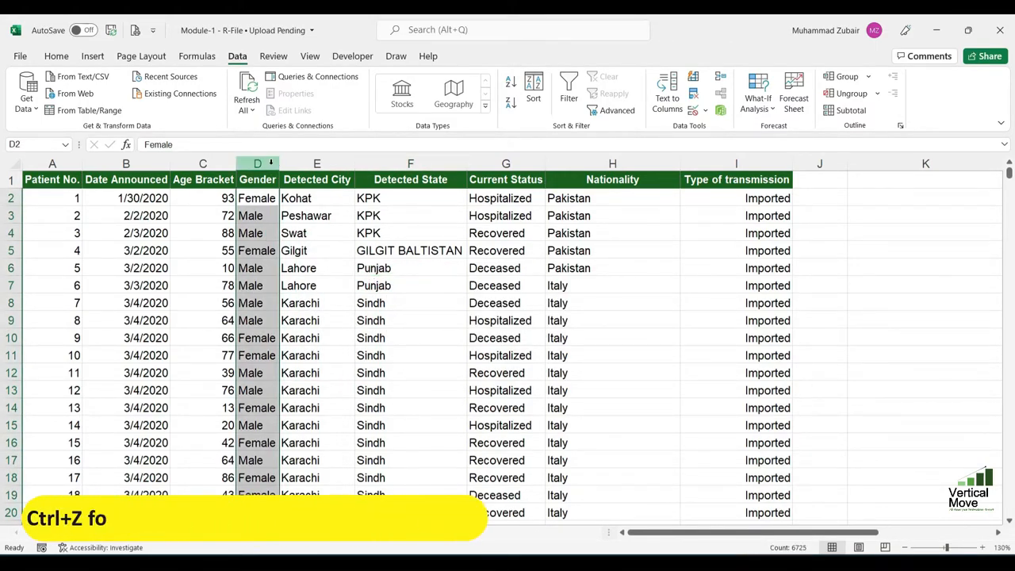
click(305, 232)
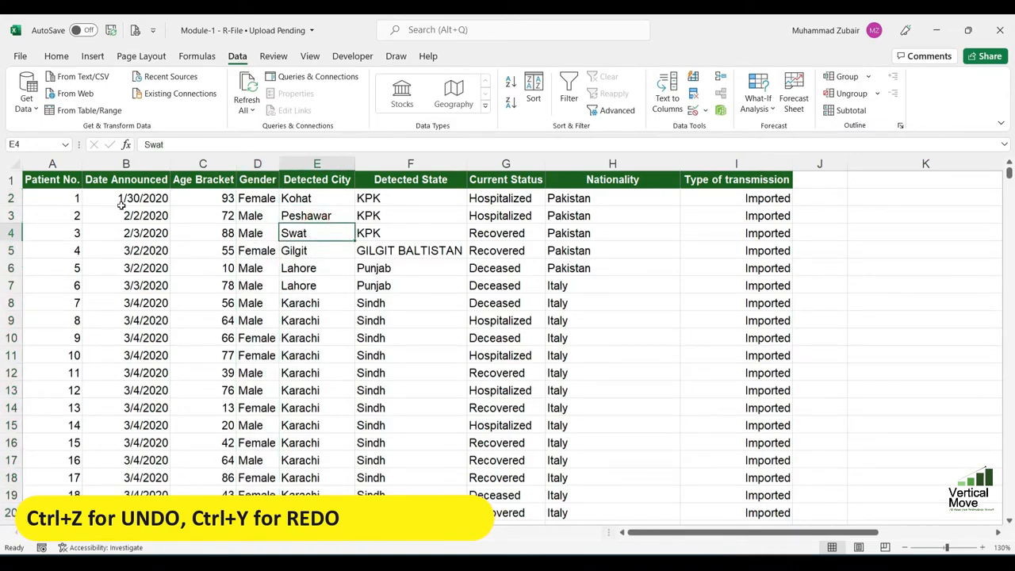
click(70, 198)
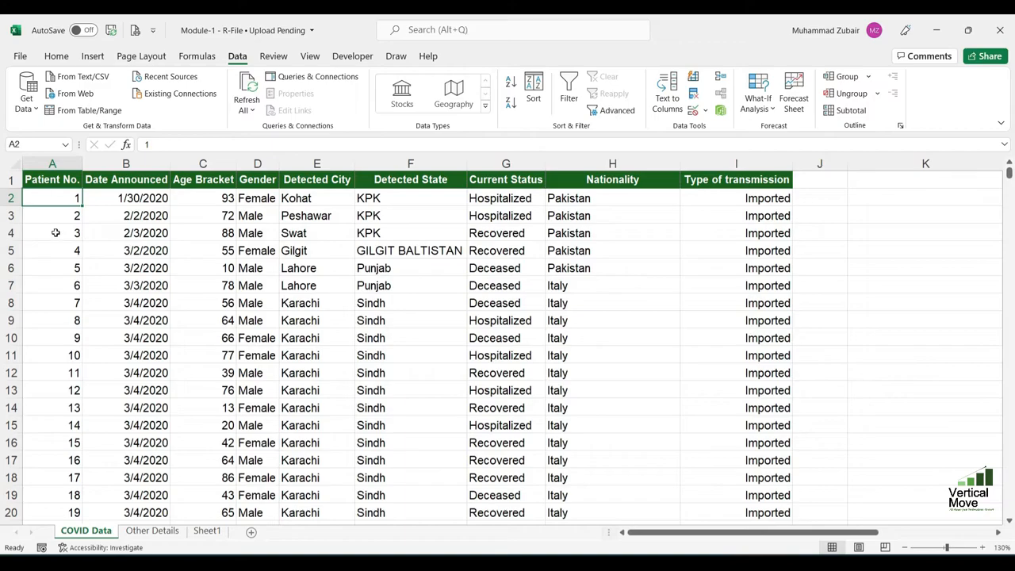
- Insert a blank column between Age Bracket and Gender
right_click(257, 164)
click(320, 275)
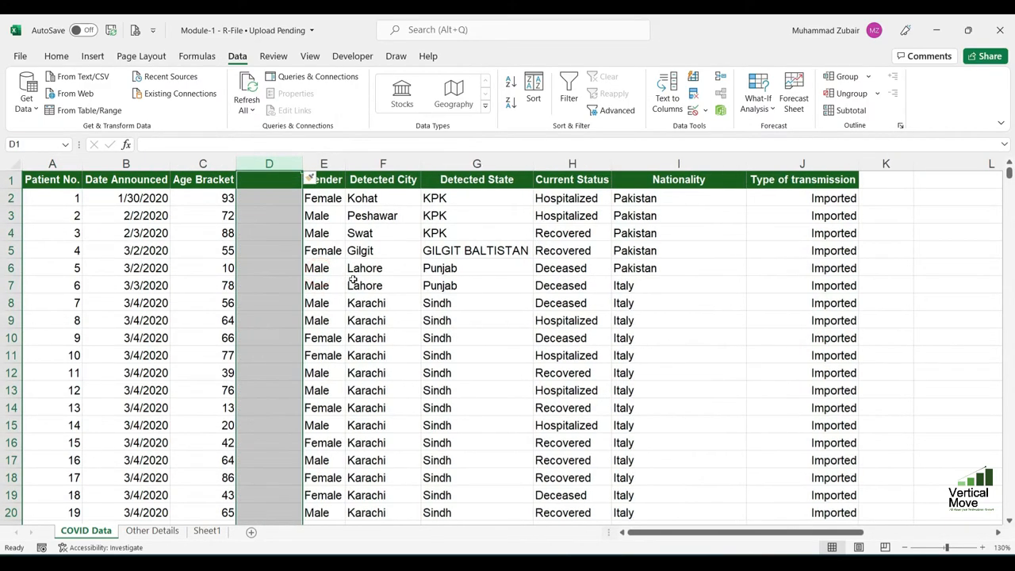
click(374, 304)
- Remove duplicates from the block spanning Gender to Type of transmission, from E2 to the last row, comparing all of its columns
click(325, 197)
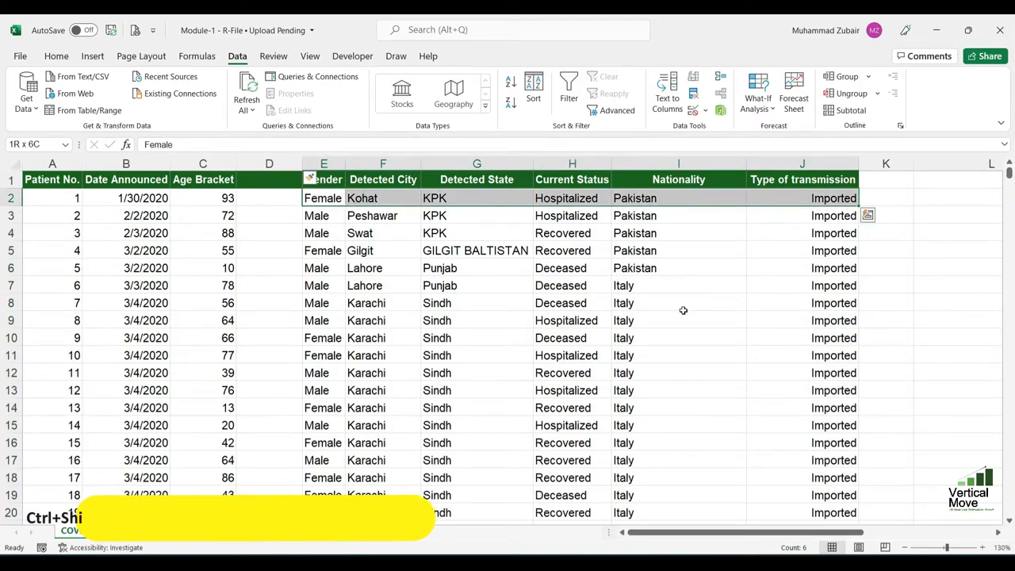
key(ctrl+shift+Down)
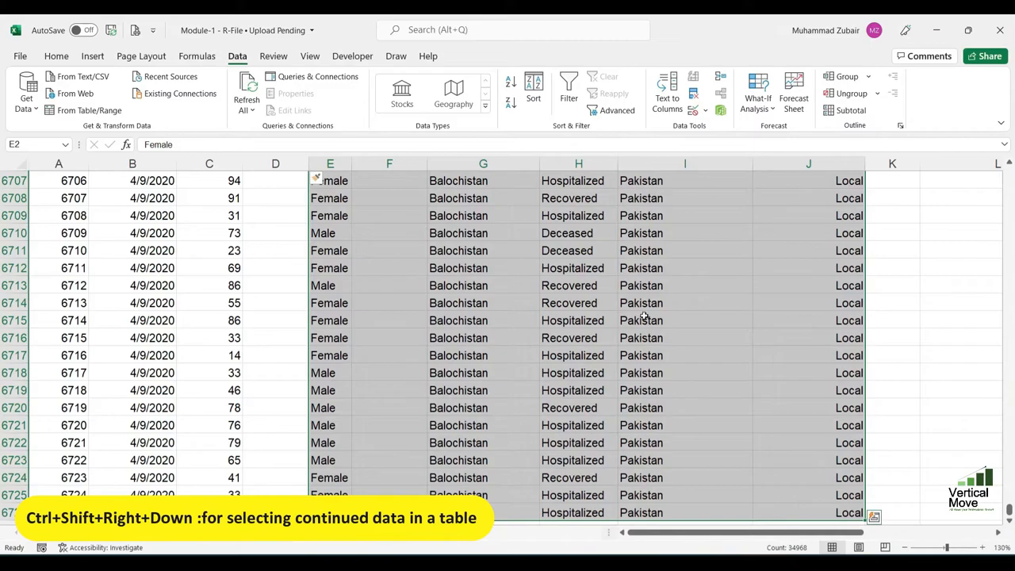
click(694, 94)
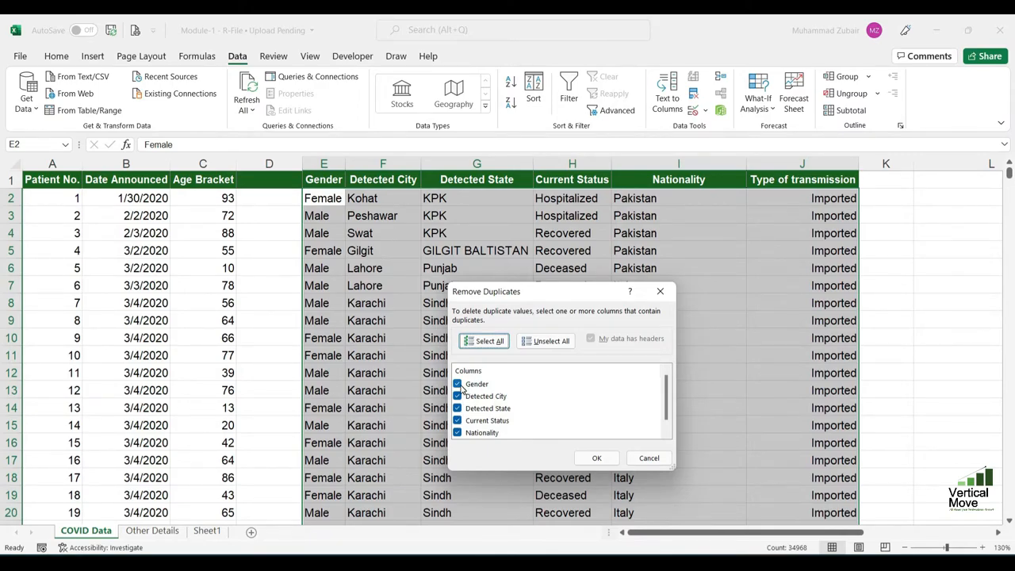
click(458, 385)
click(458, 396)
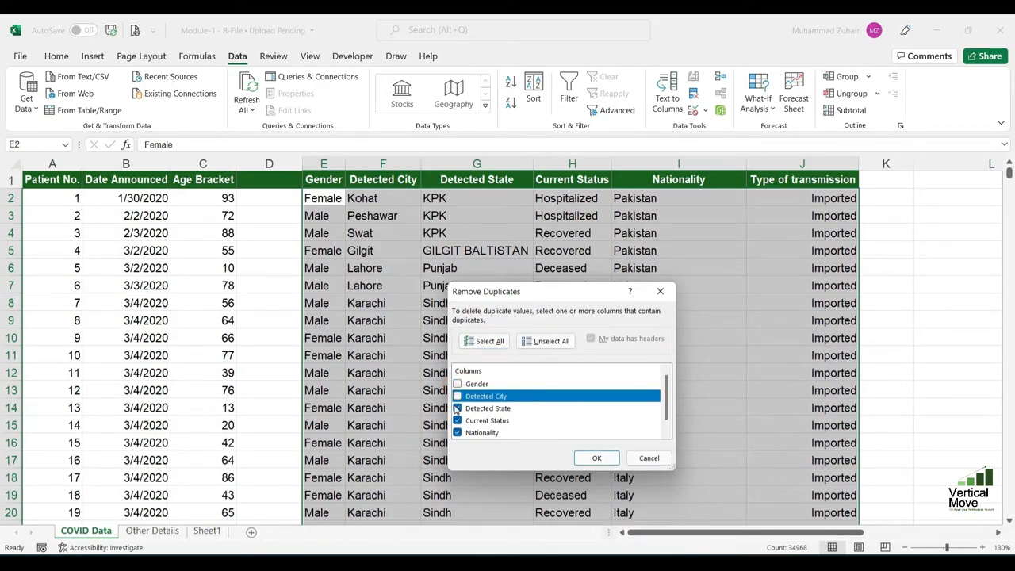
click(457, 396)
click(458, 384)
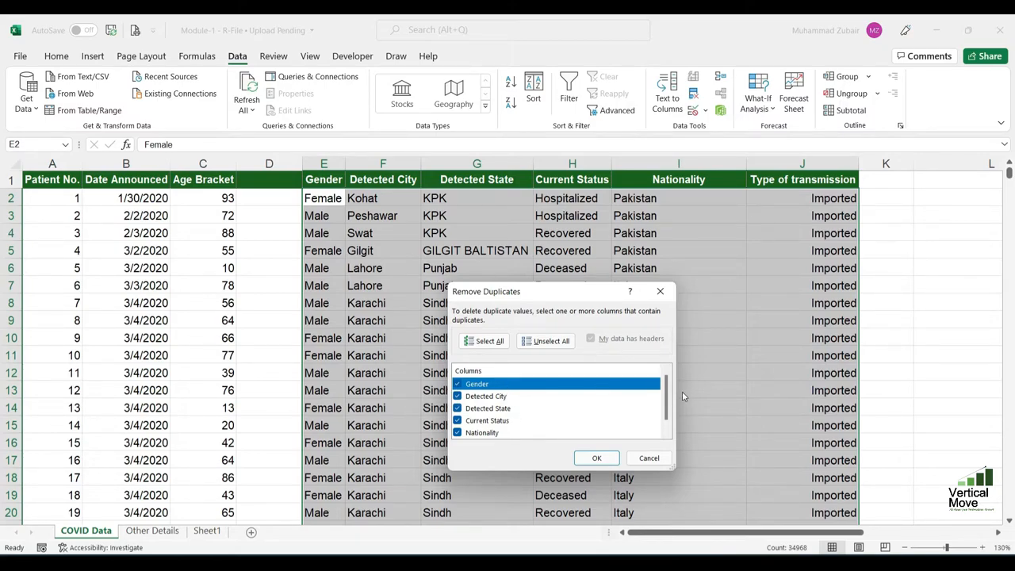
drag(666, 391, 663, 369)
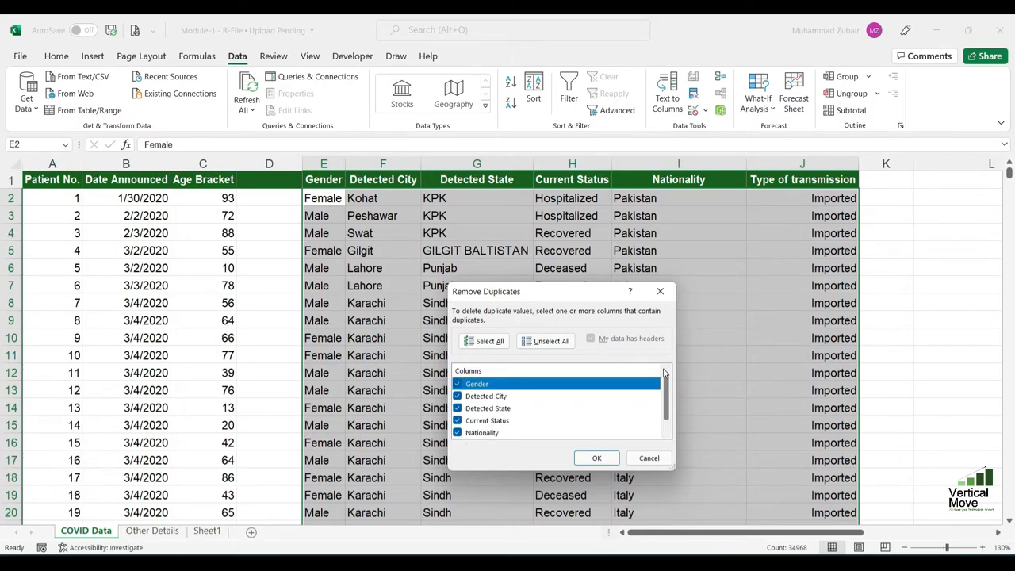
click(598, 458)
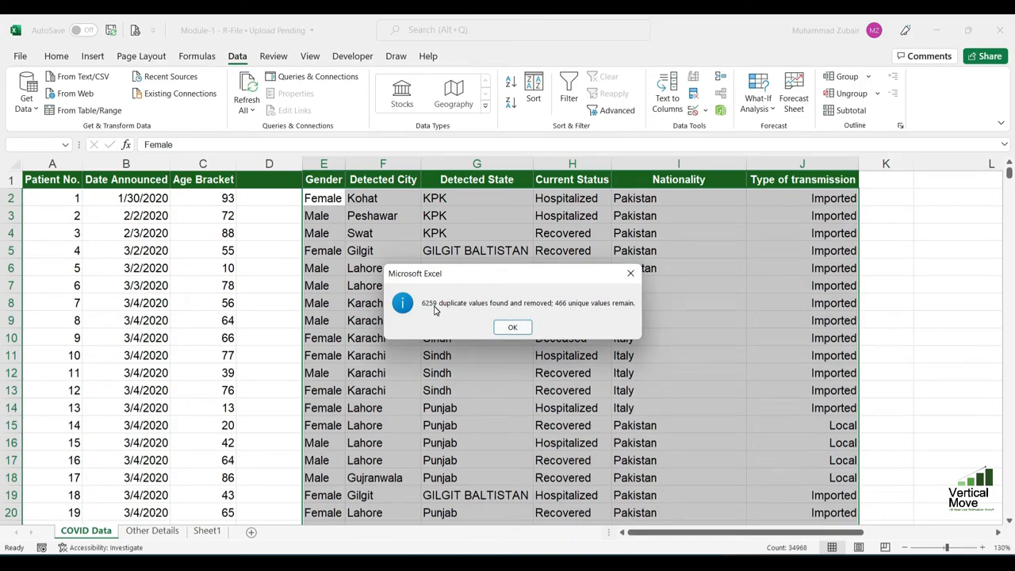
click(513, 327)
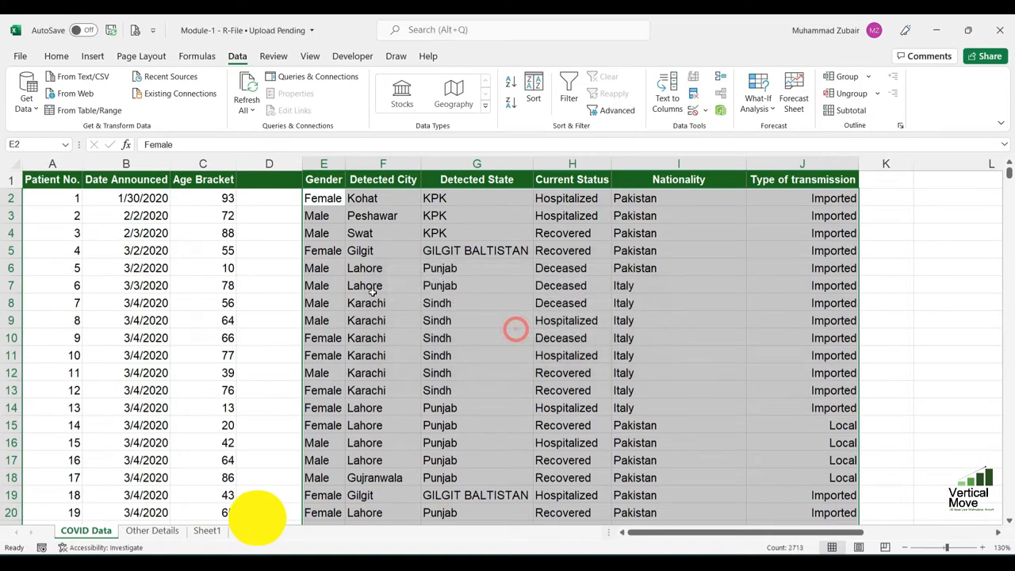
- Undo the duplicate removal and the inserted blank column, and select the first Gender value in D2
key(ctrl+z)
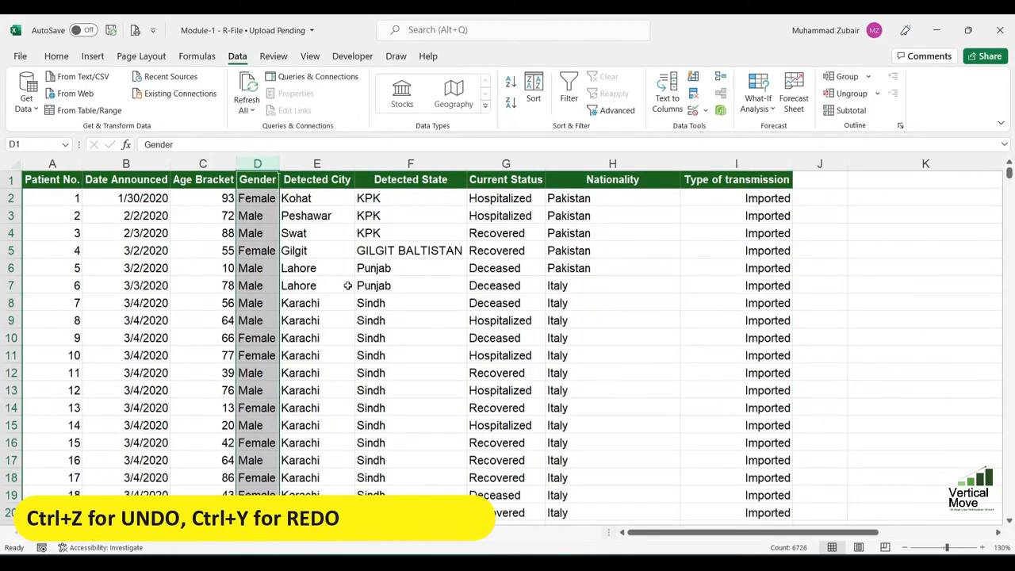
key(Down)
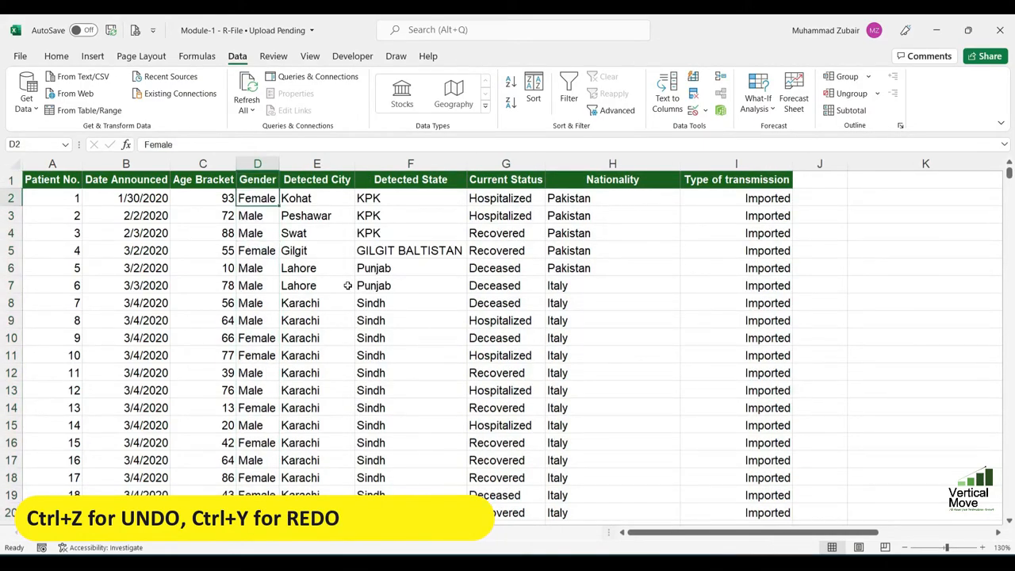
click(57, 56)
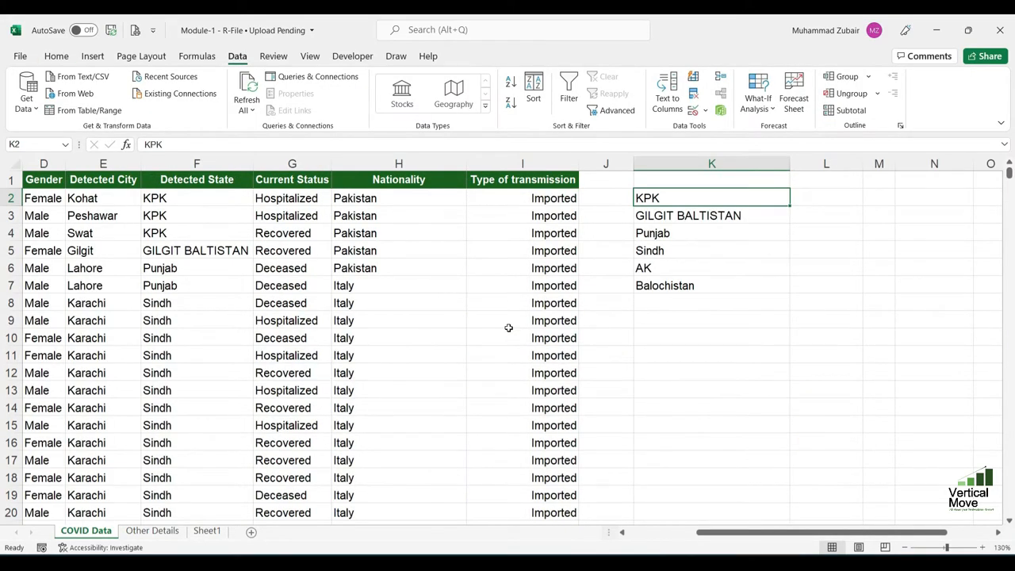
- Replace the AK entry in K6 of the state list with Punjab
key(Down)
key(Down)
key(Down)
key(Down)
key(Down)
key(Up)
text(P)
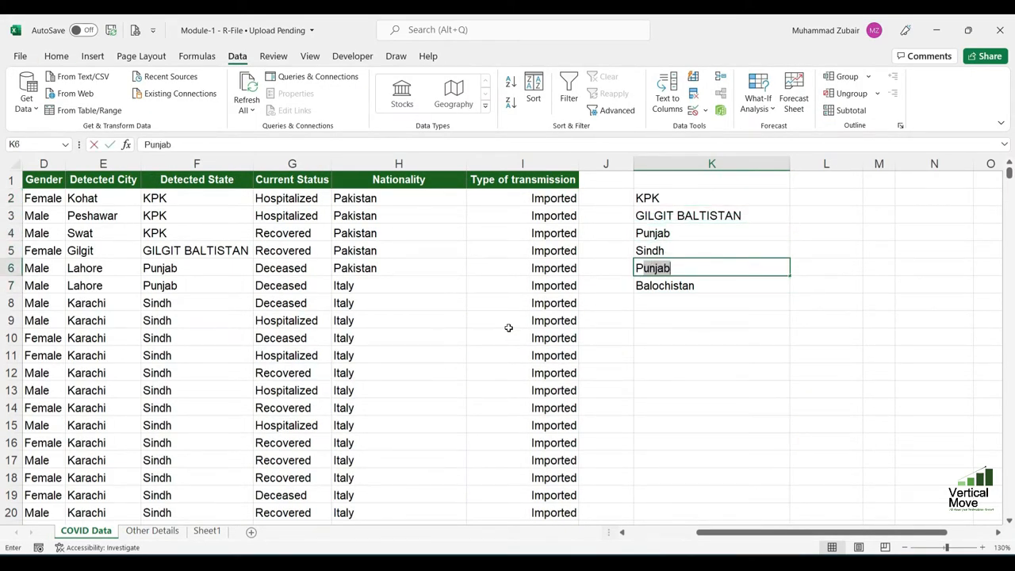
text(unjab)
key(Return)
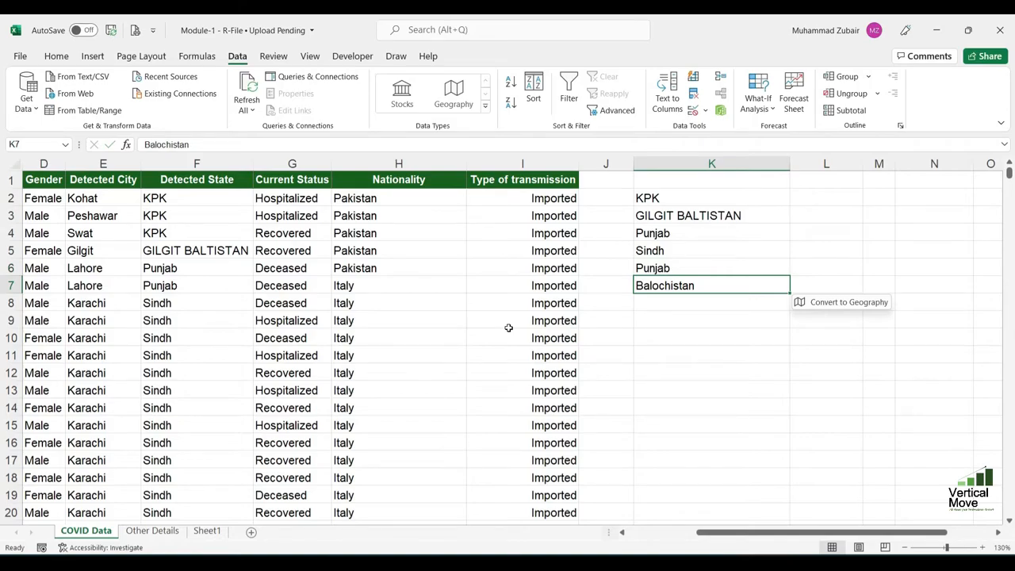
- Select the state list K2:K7 and start a Duplicate Values highlighting rule for it
key(Up)
key(Up)
key(Up)
key(Up)
key(Up)
key(ctrl+shift+Down)
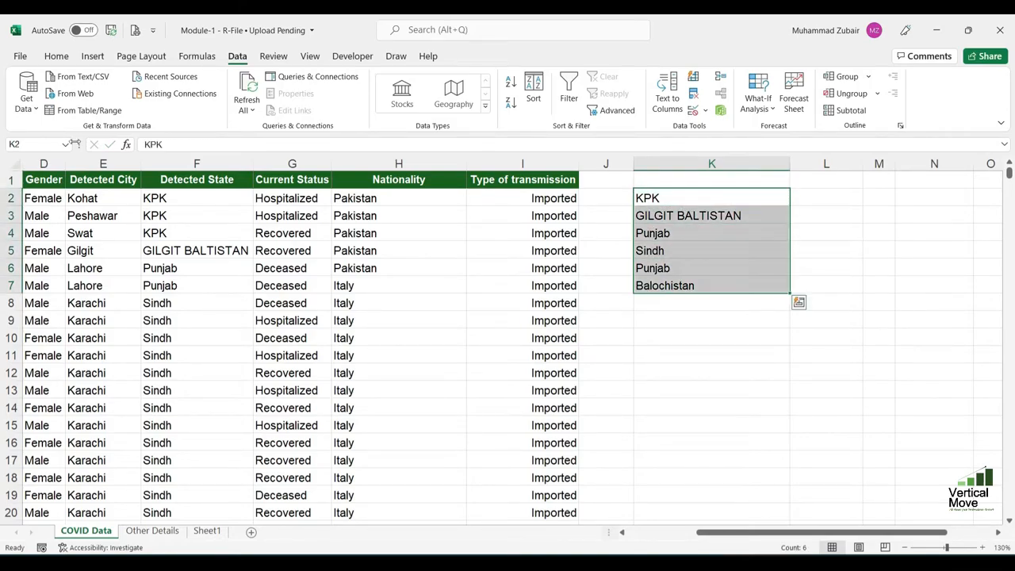
click(55, 54)
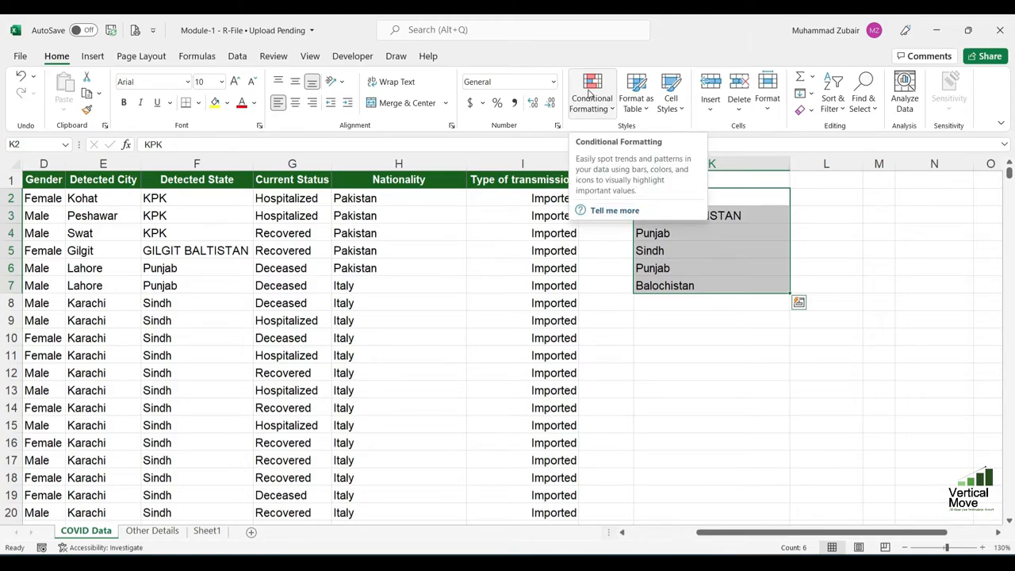
click(589, 94)
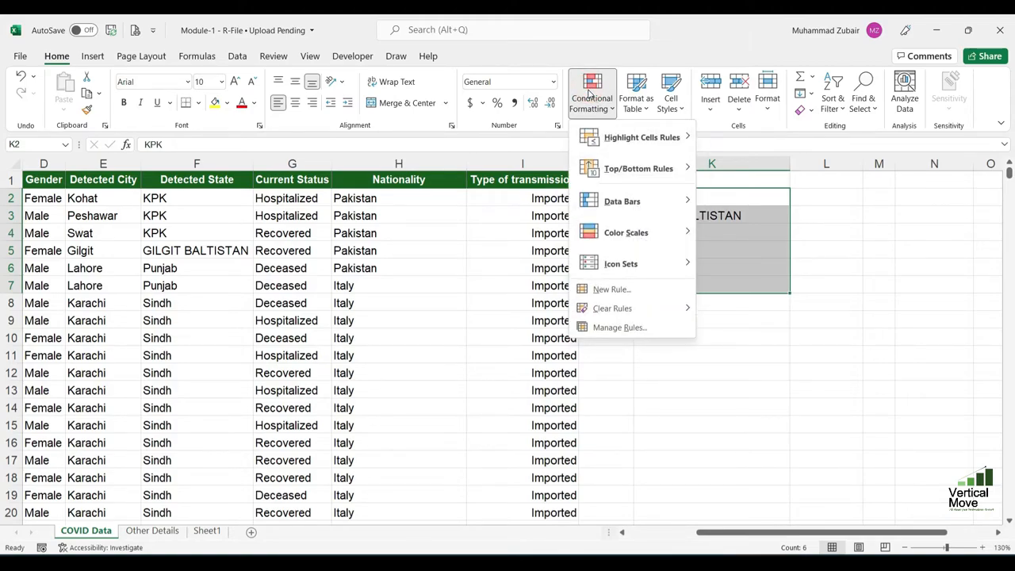
mouse_move(640, 144)
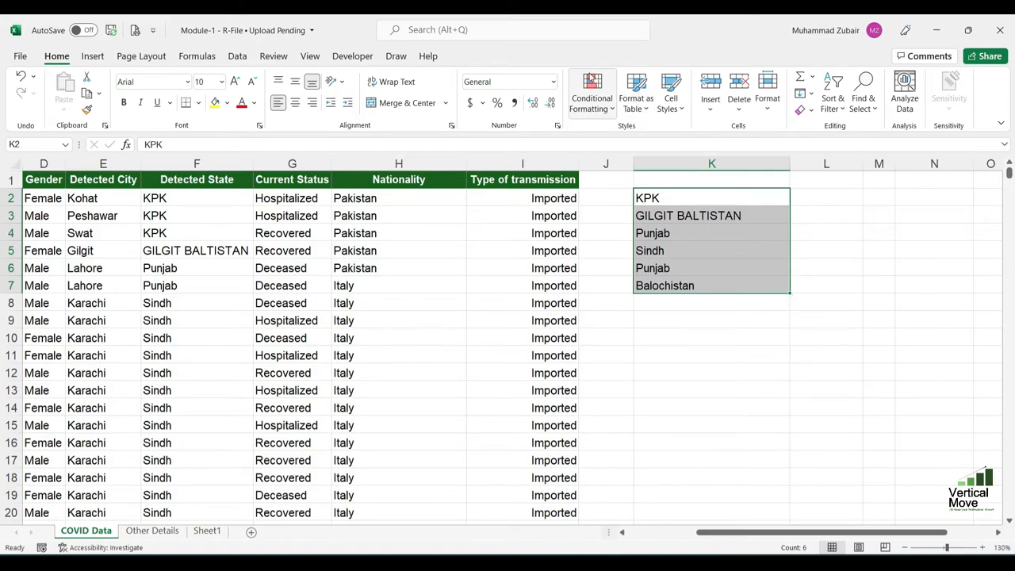
click(591, 77)
mouse_move(642, 137)
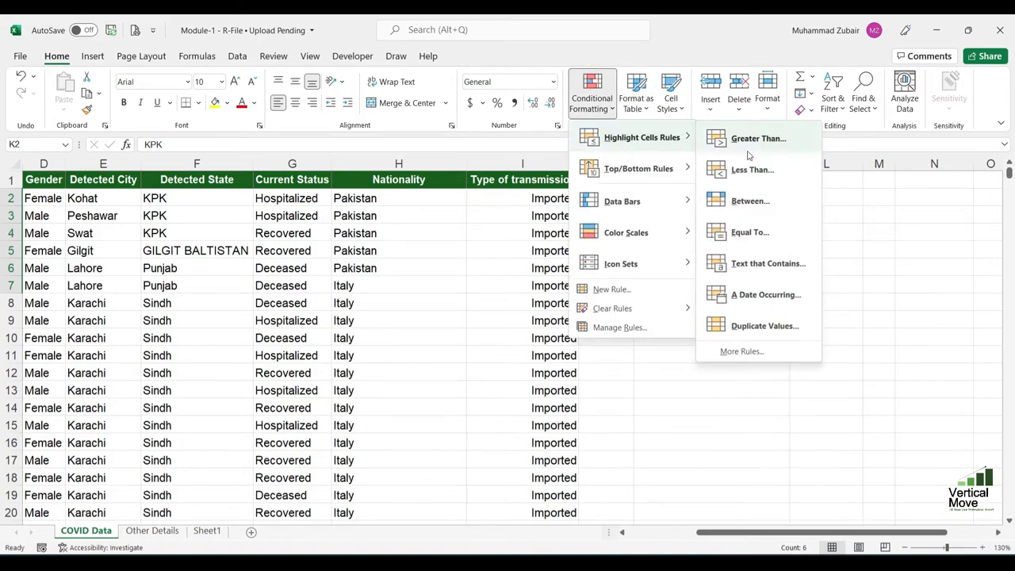
click(763, 326)
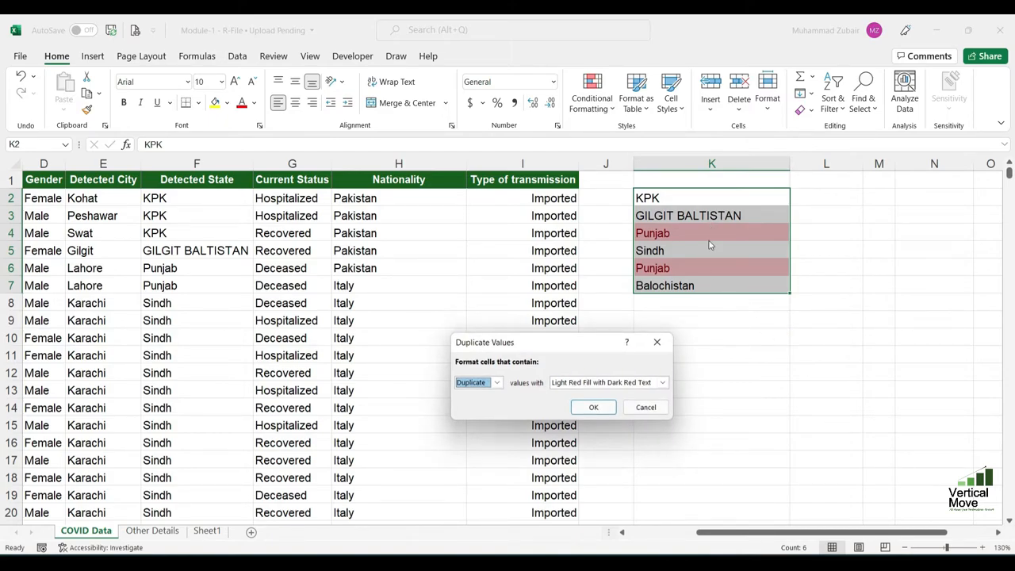
- Preview the yellow, green and custom formats for the duplicates, and apply Light Red Fill with Dark Red Text
click(661, 382)
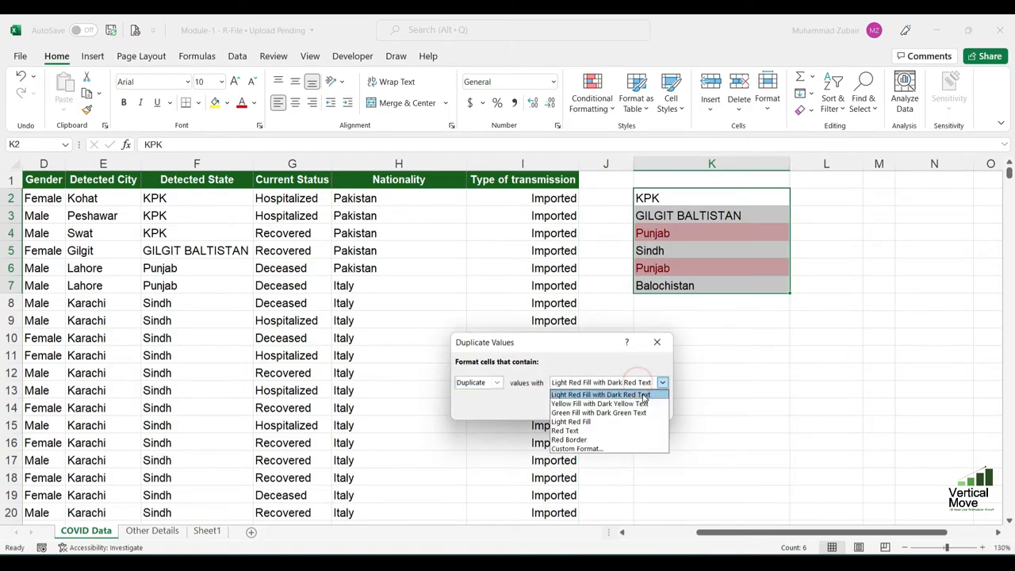
click(642, 403)
click(649, 382)
click(632, 413)
click(662, 382)
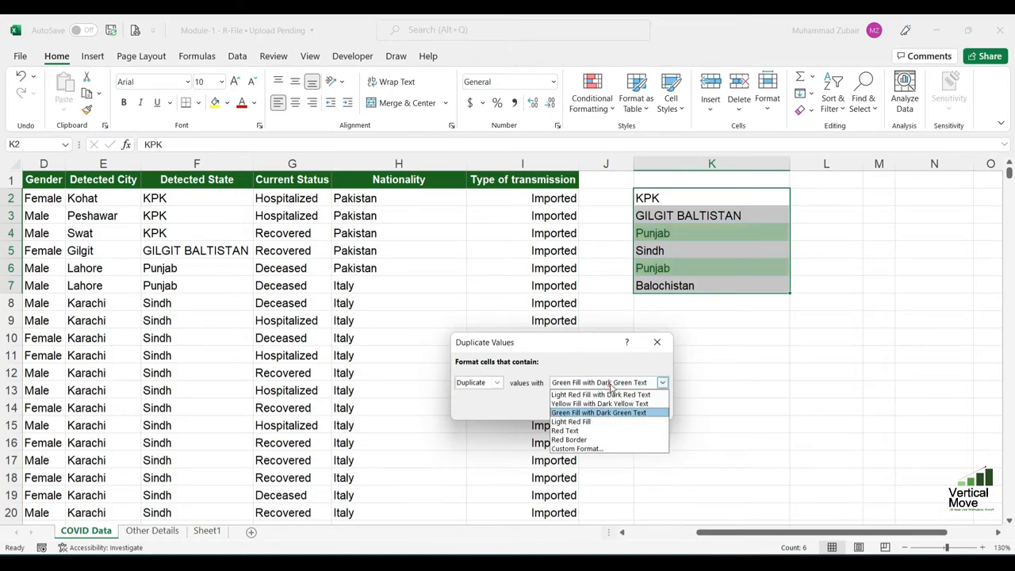
click(608, 449)
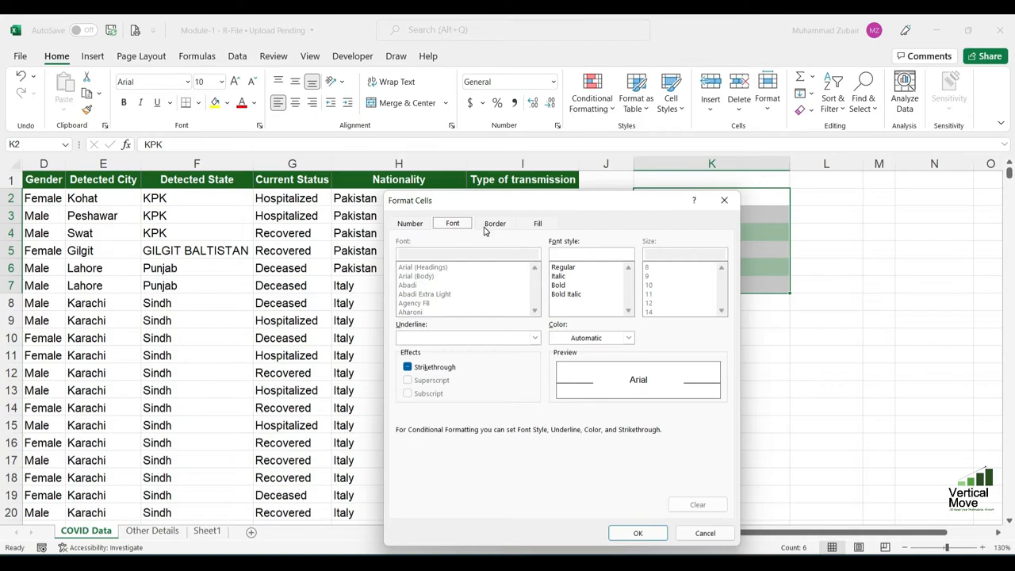
key(Escape)
click(601, 384)
click(600, 394)
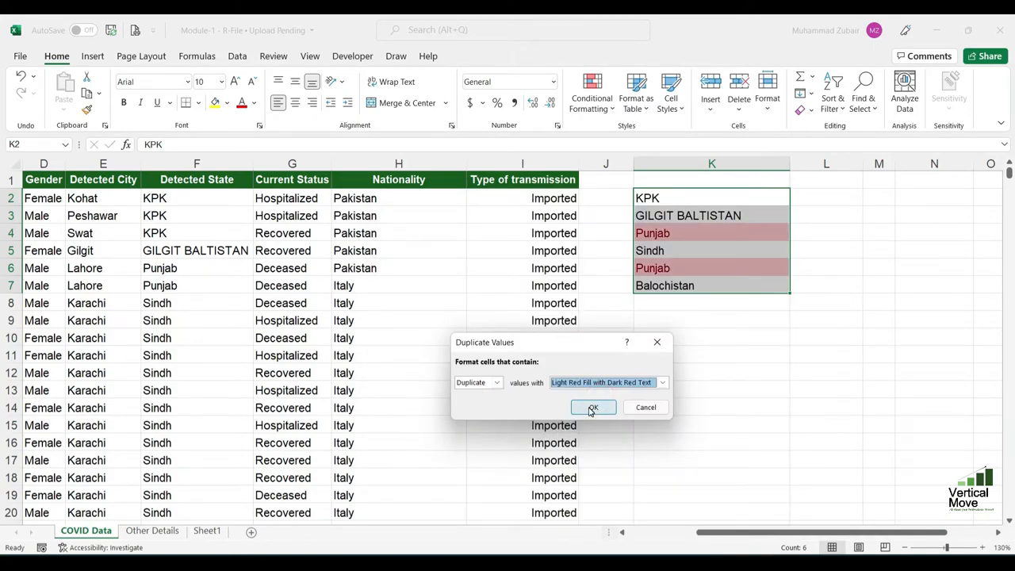
click(591, 408)
click(741, 317)
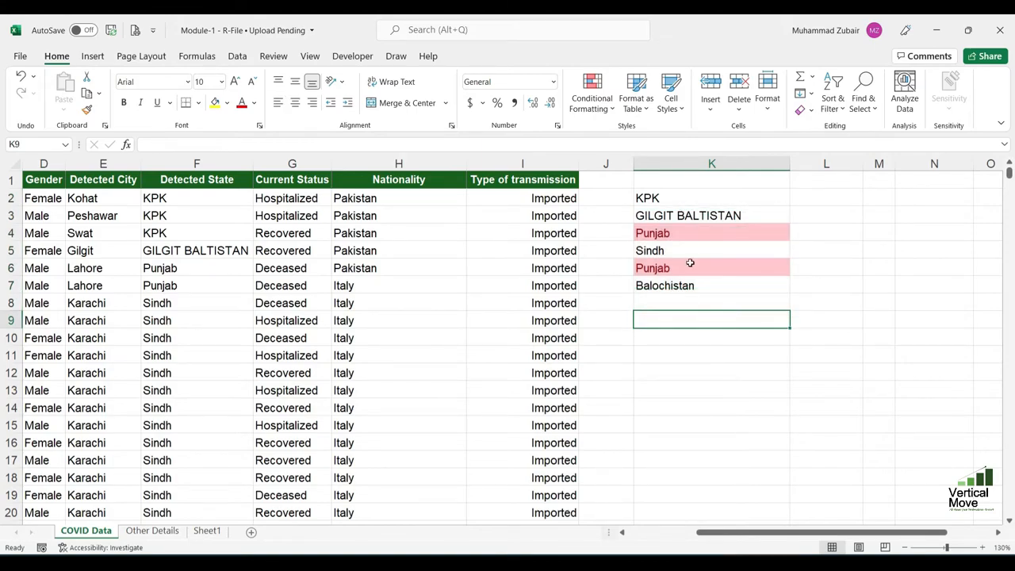
- Undo the duplicate highlighting and highlight the Unique values in K2:K7 with Light Red Fill with Dark Red Text
key(ctrl+z)
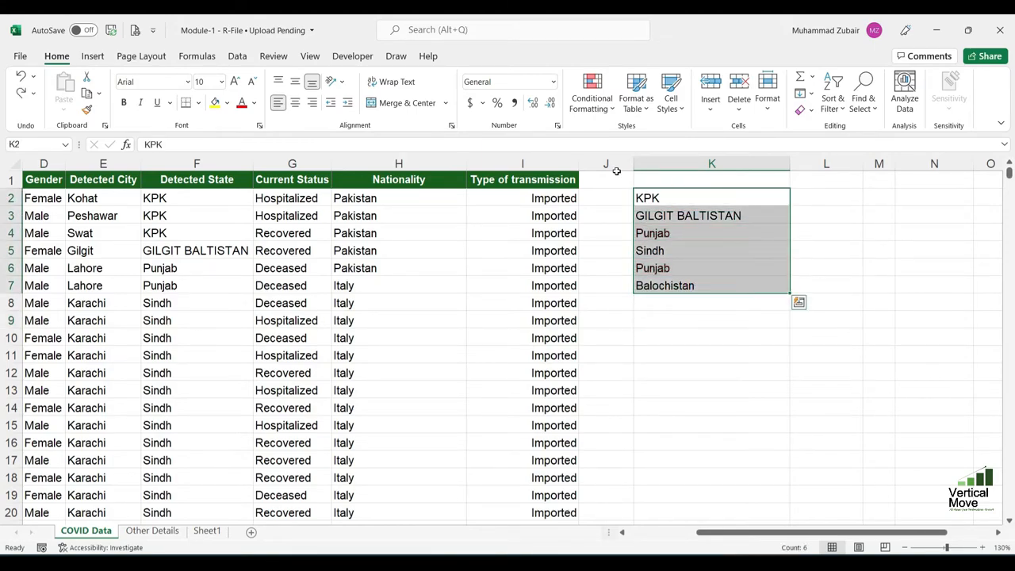
click(591, 93)
mouse_move(642, 137)
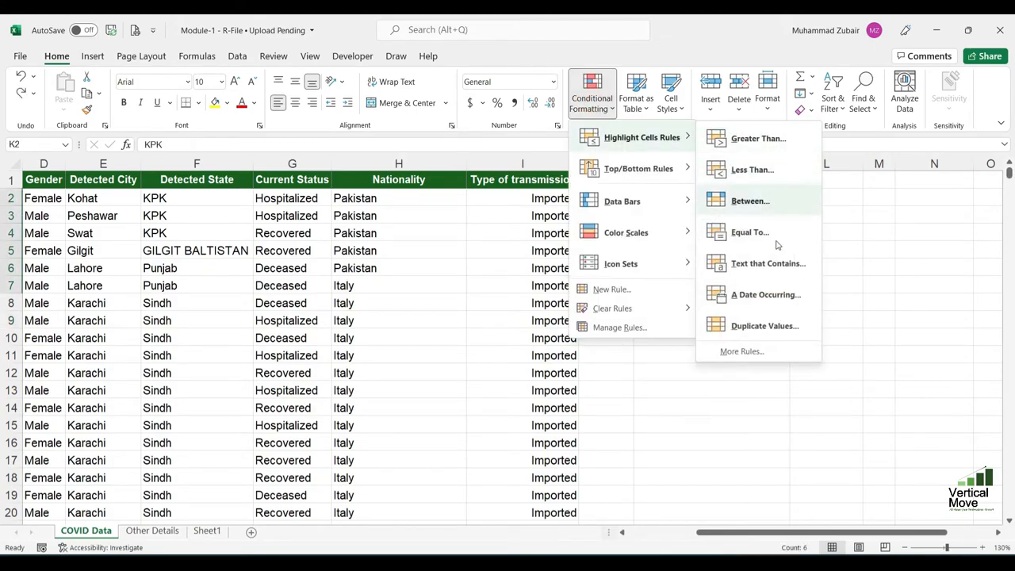
click(765, 326)
click(496, 383)
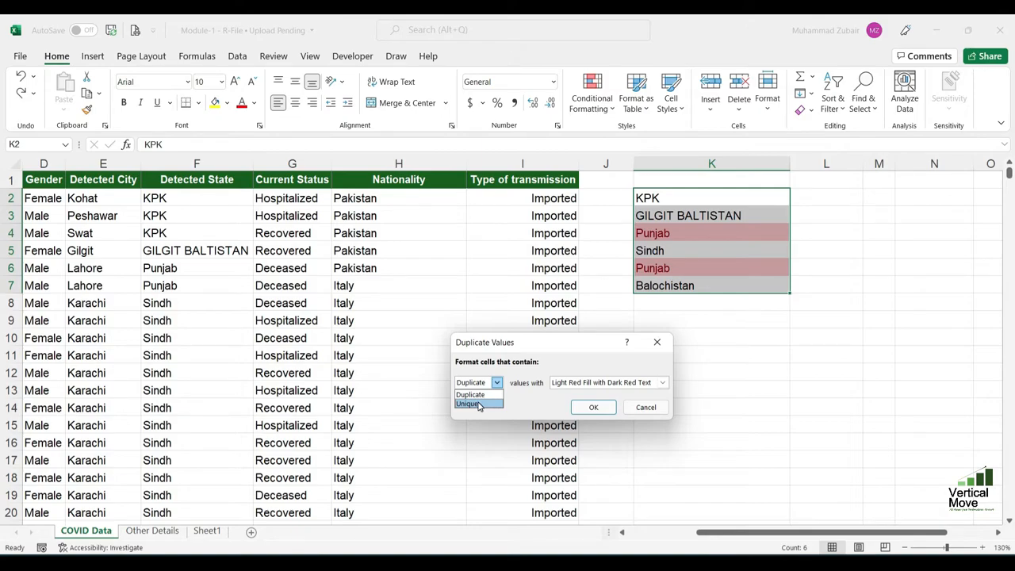
click(478, 405)
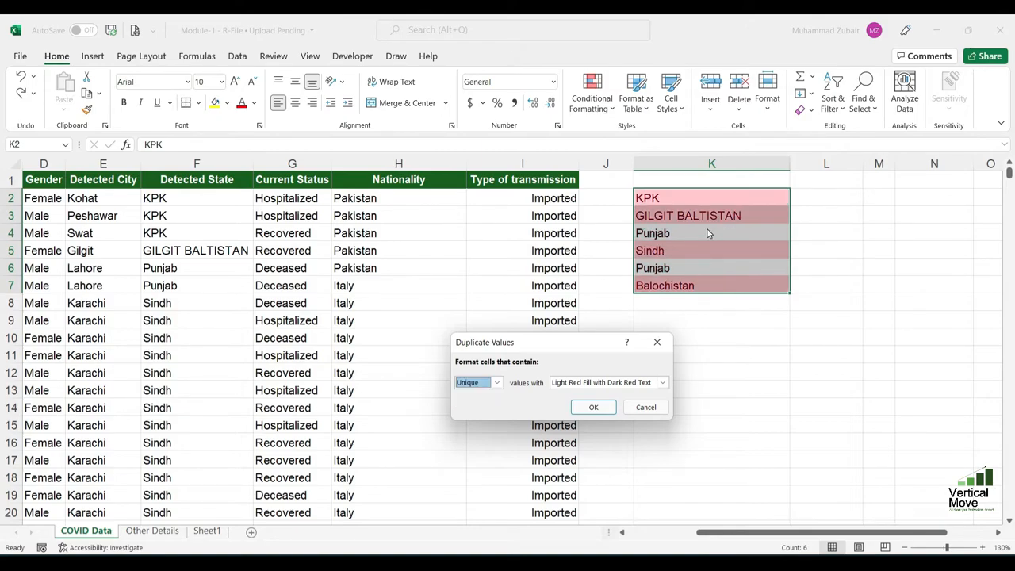
click(603, 408)
click(761, 302)
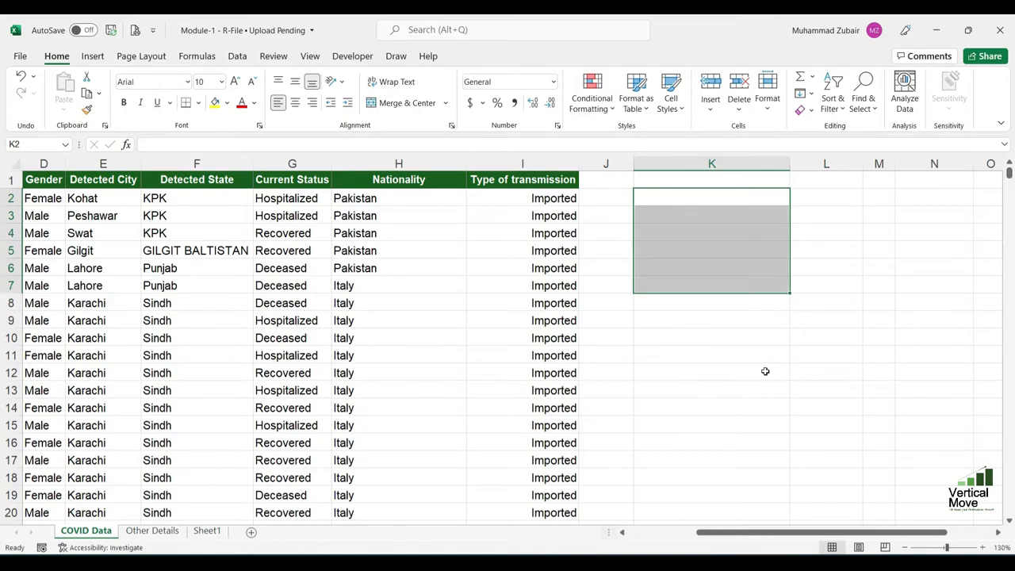
- Select all the Age Bracket values from C2 down to the last record
key(ctrl+Left)
key(ctrl+Left)
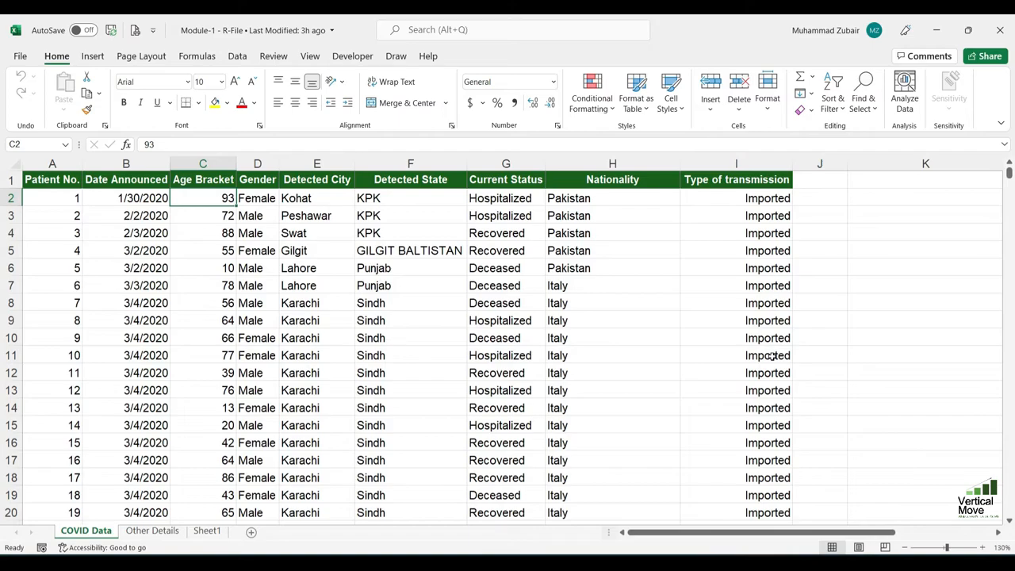
key(Up)
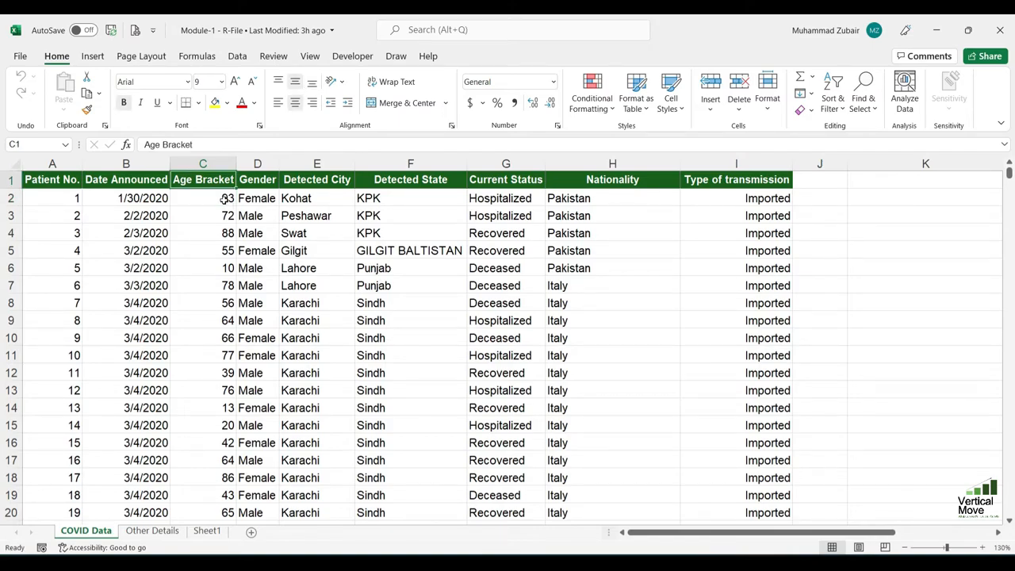
click(213, 164)
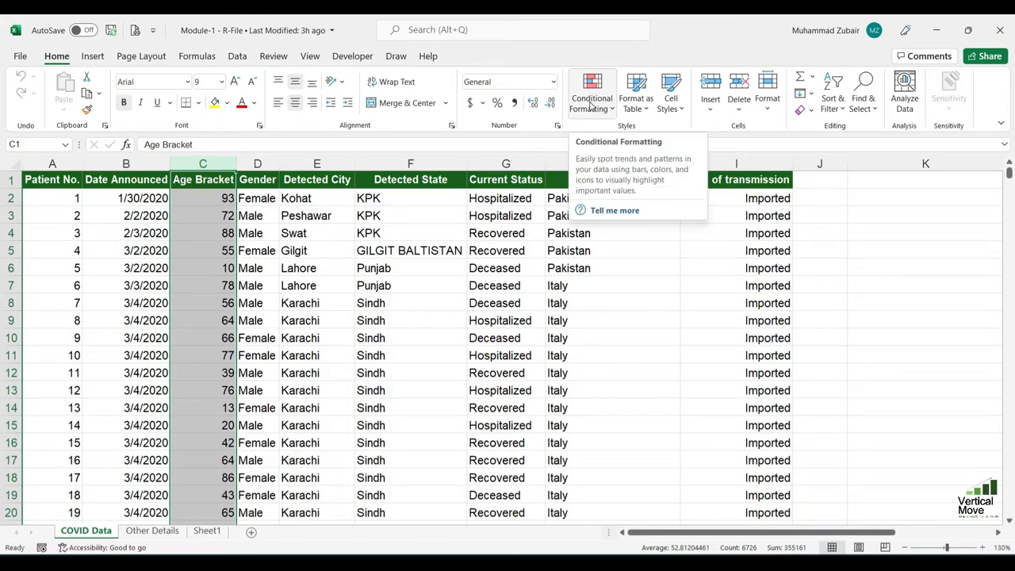
click(208, 197)
key(ctrl+shift+Down)
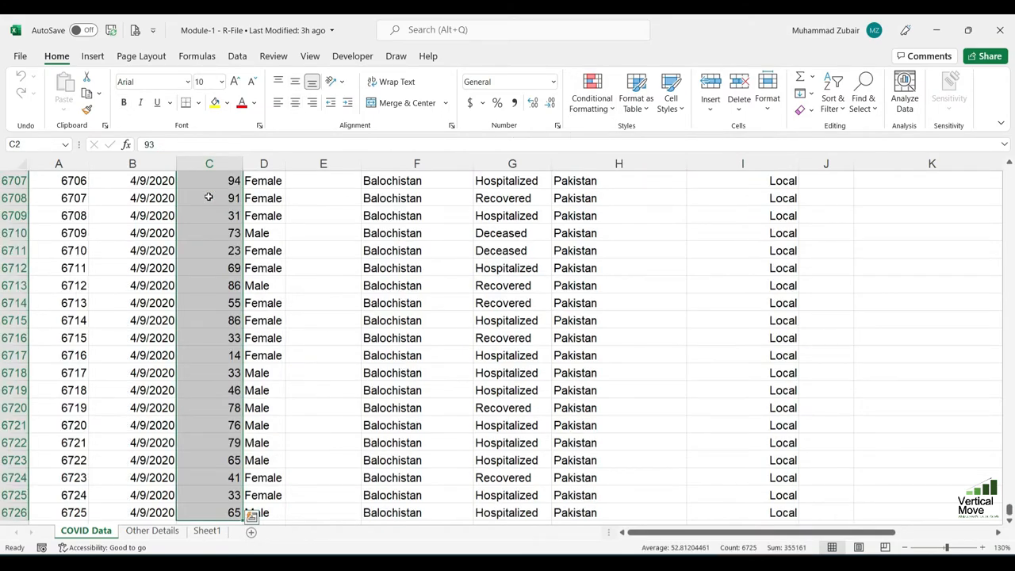
- Start a Greater Than highlighting rule for the selected ages with 25 as the threshold
click(595, 93)
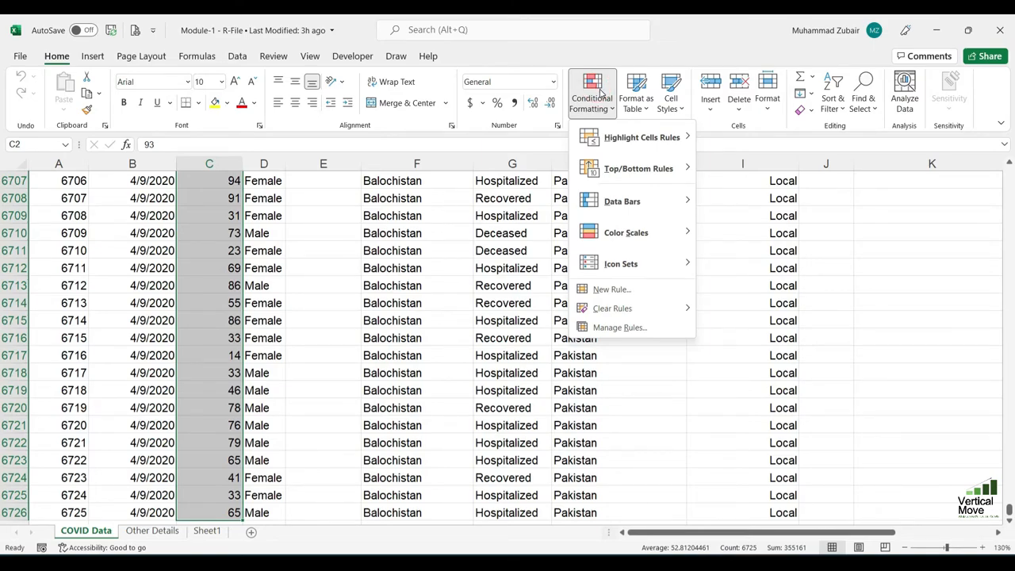
mouse_move(630, 141)
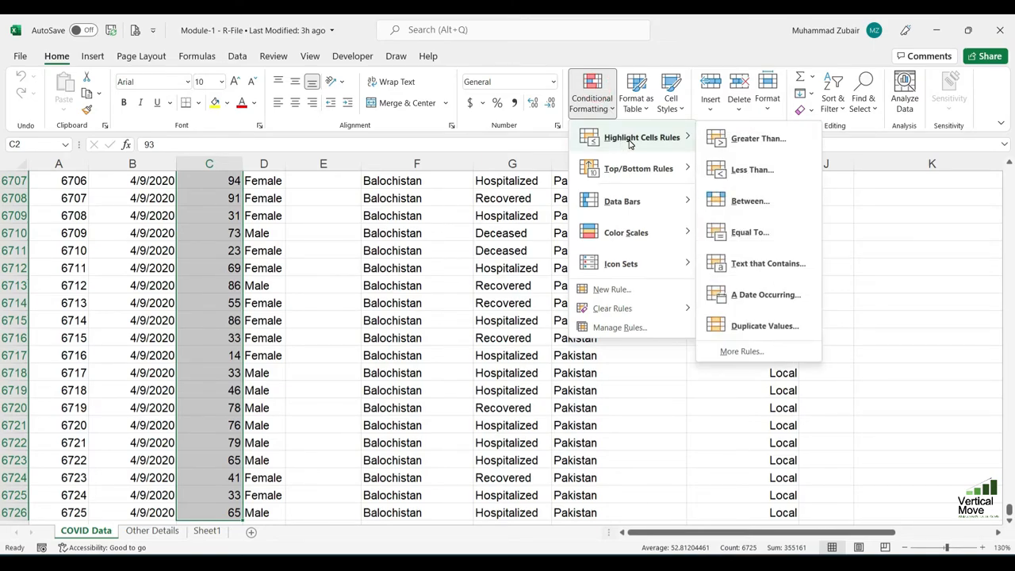
click(757, 138)
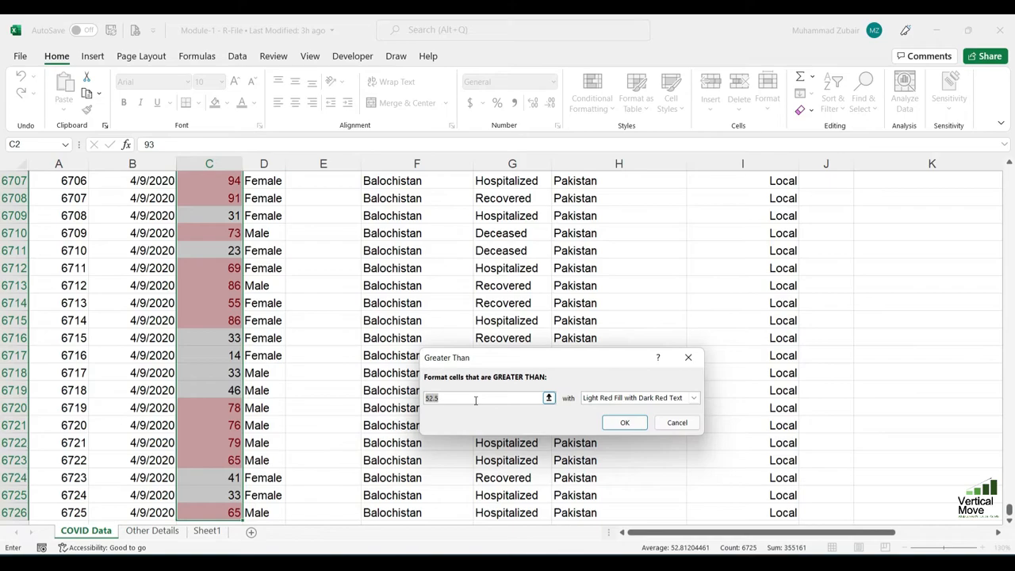
text(25)
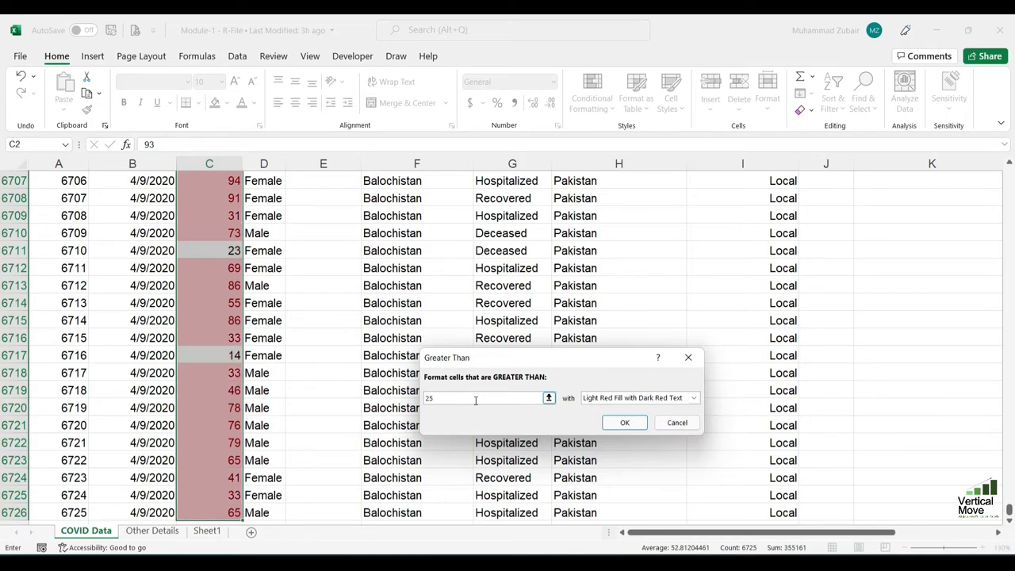
- Preview the yellow and green fill formats for the rule, and look through the custom format's border, fill and number options without keeping any
click(662, 405)
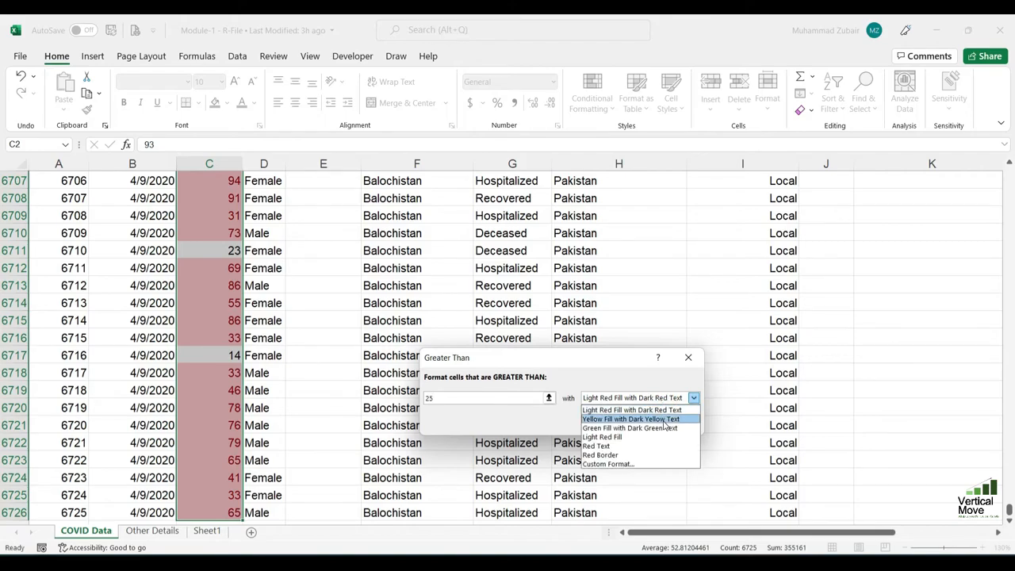
click(665, 419)
click(662, 398)
click(647, 427)
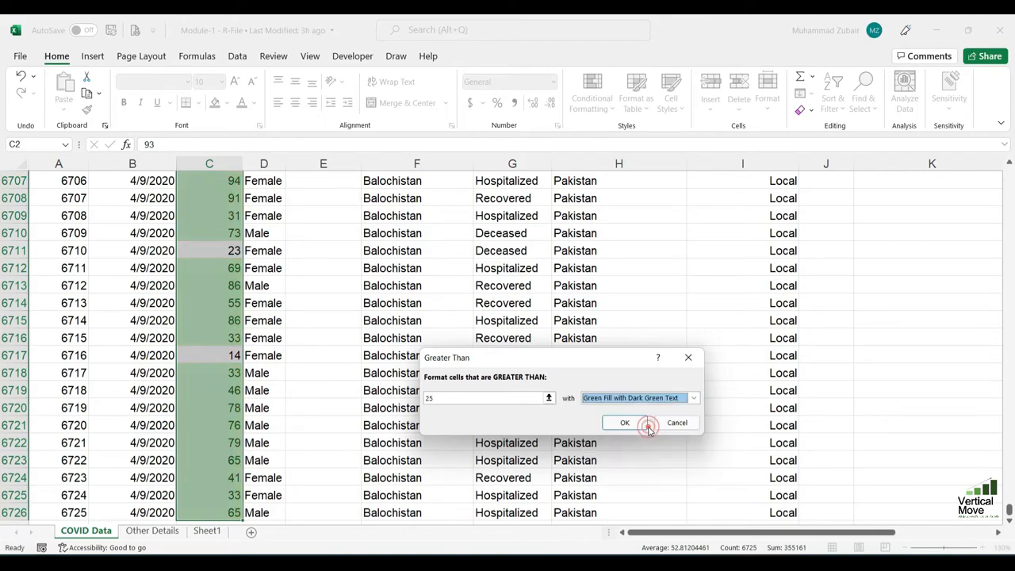
click(654, 399)
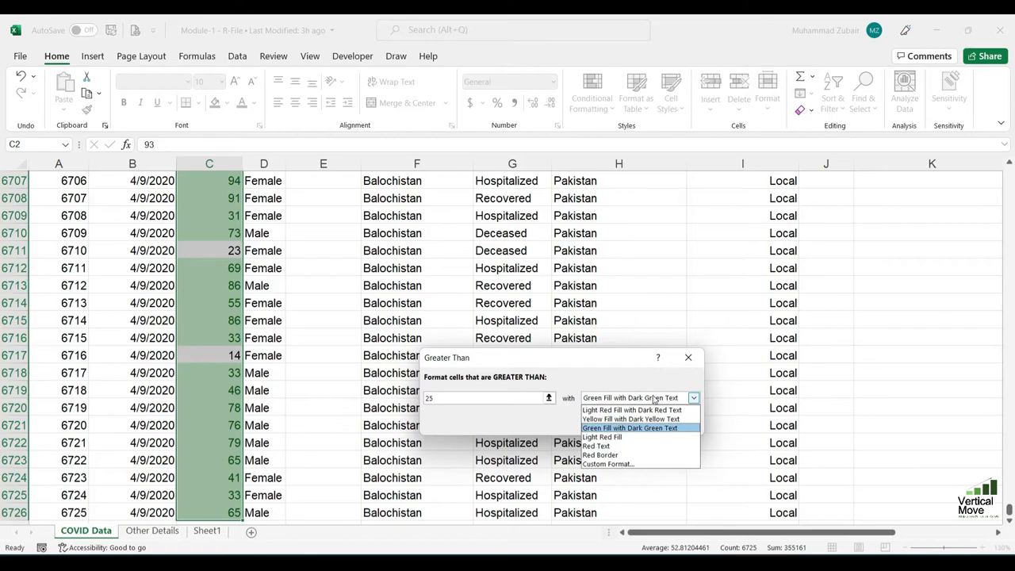
click(646, 465)
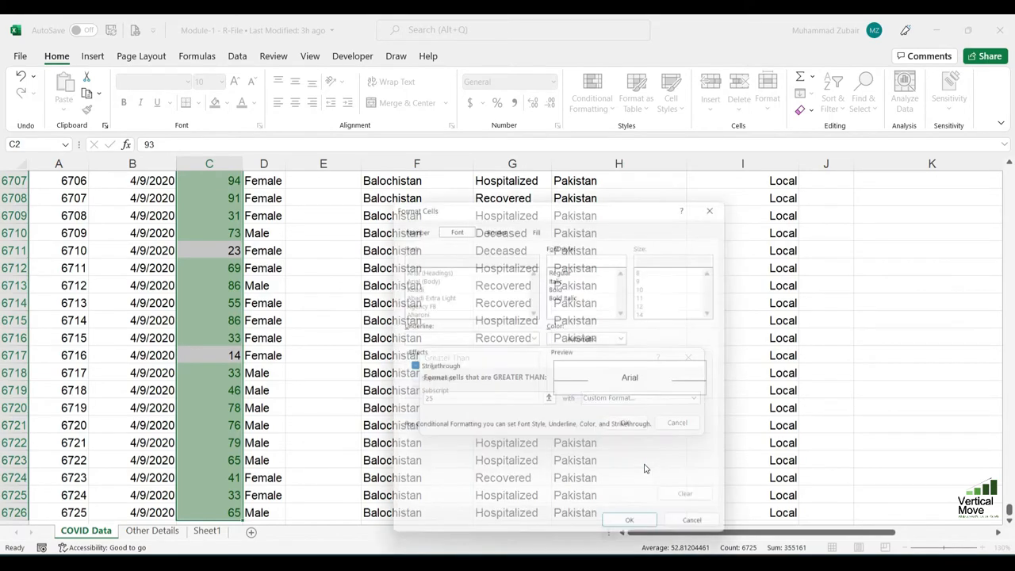
click(495, 223)
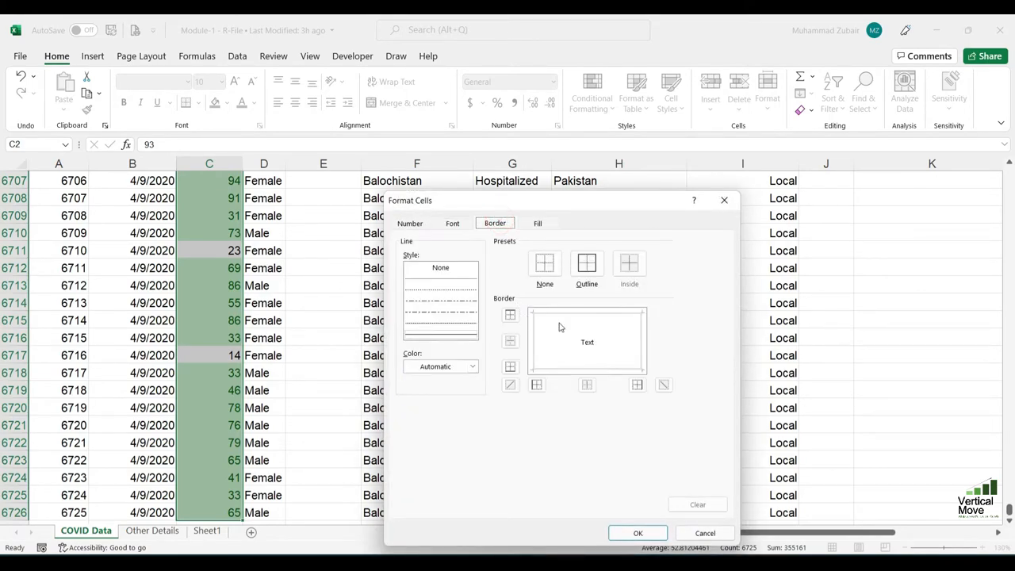
click(541, 226)
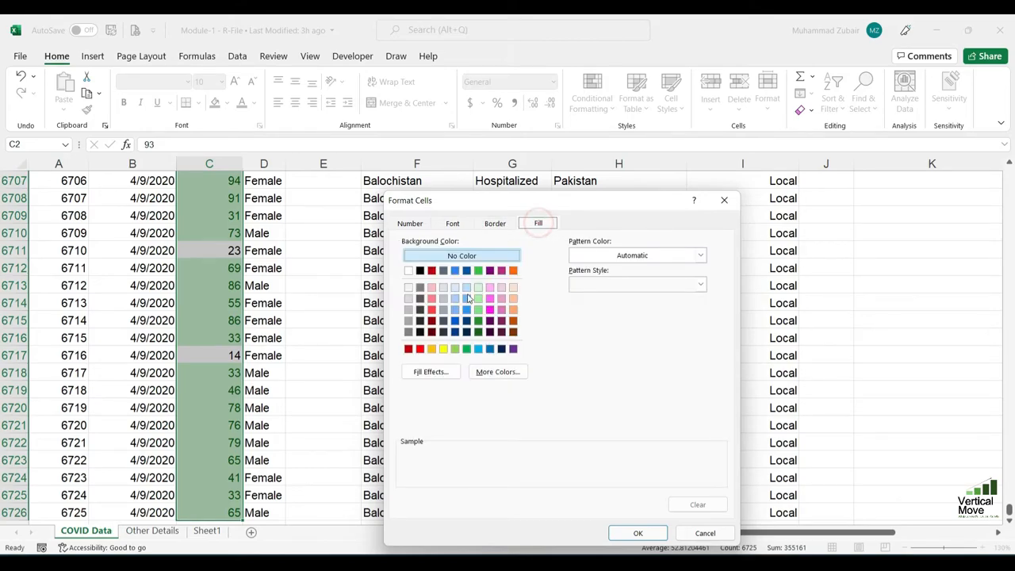
click(422, 223)
click(703, 533)
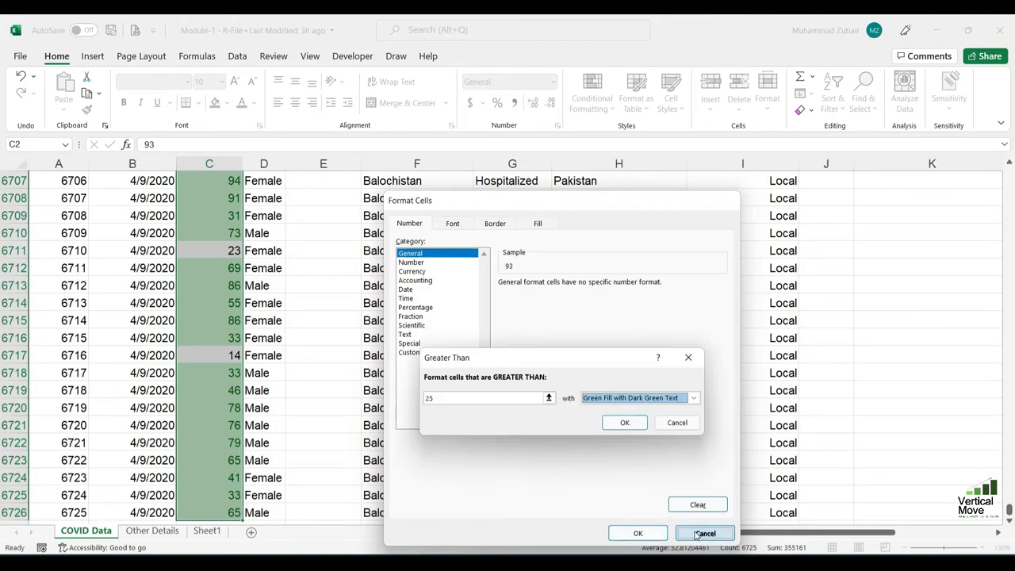
- Apply the Greater Than 25 rule to the ages with Light Red Fill with Dark Red Text
click(626, 397)
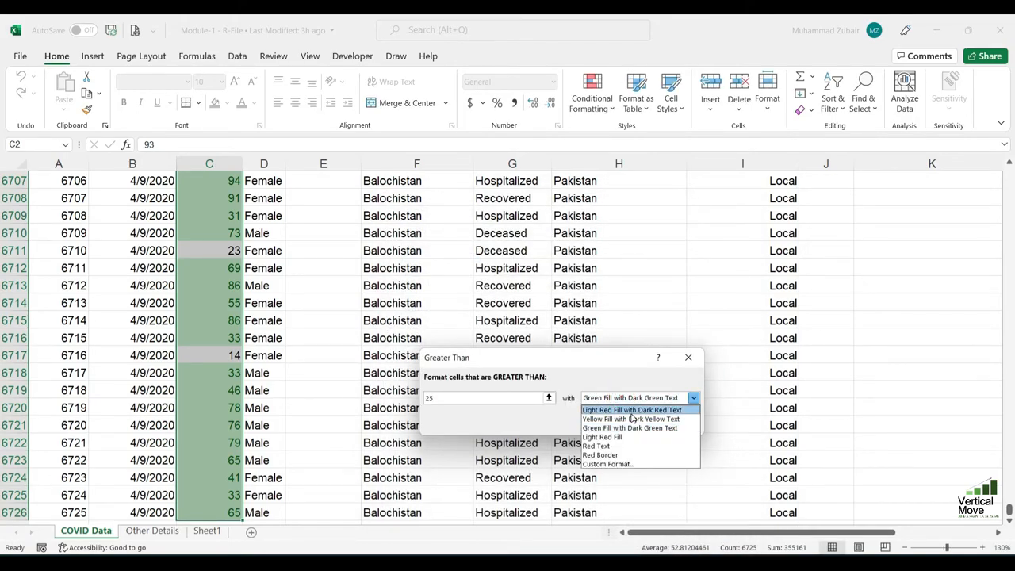
click(630, 409)
click(625, 423)
- Examine which ages are highlighted at the end and at the start of the Age Bracket column
click(229, 358)
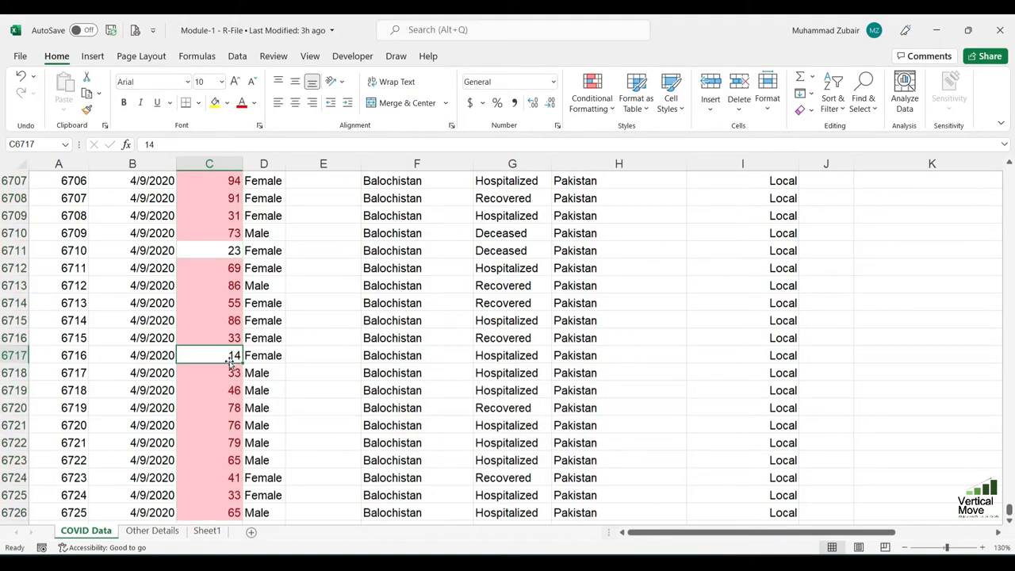
key(ctrl+Up)
key(Down)
key(Down)
key(Down)
key(Down)
key(Down)
key(Down)
key(Down)
key(Down)
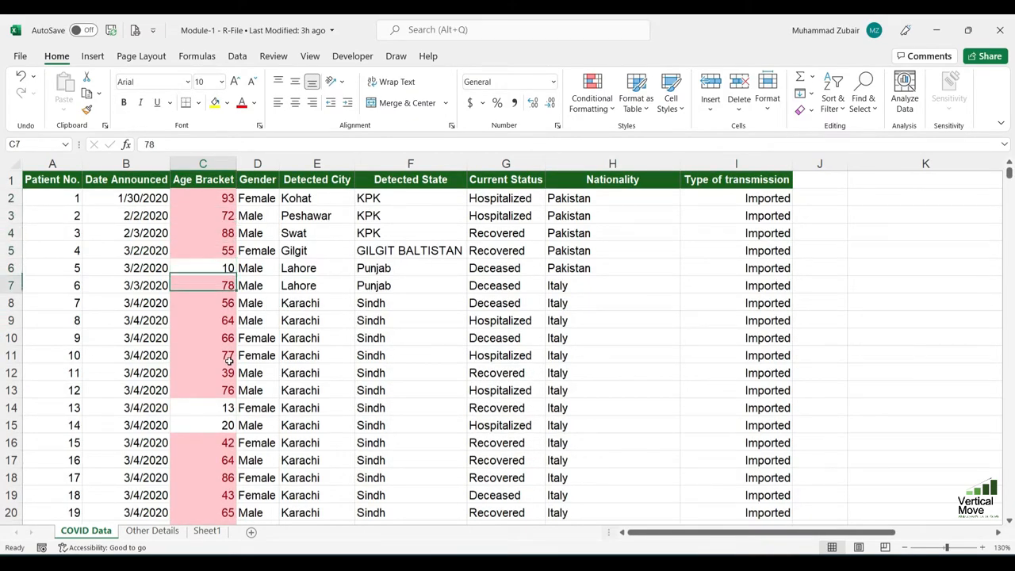
key(Down)
key(Down)
key(Down)
key(Down)
key(Down)
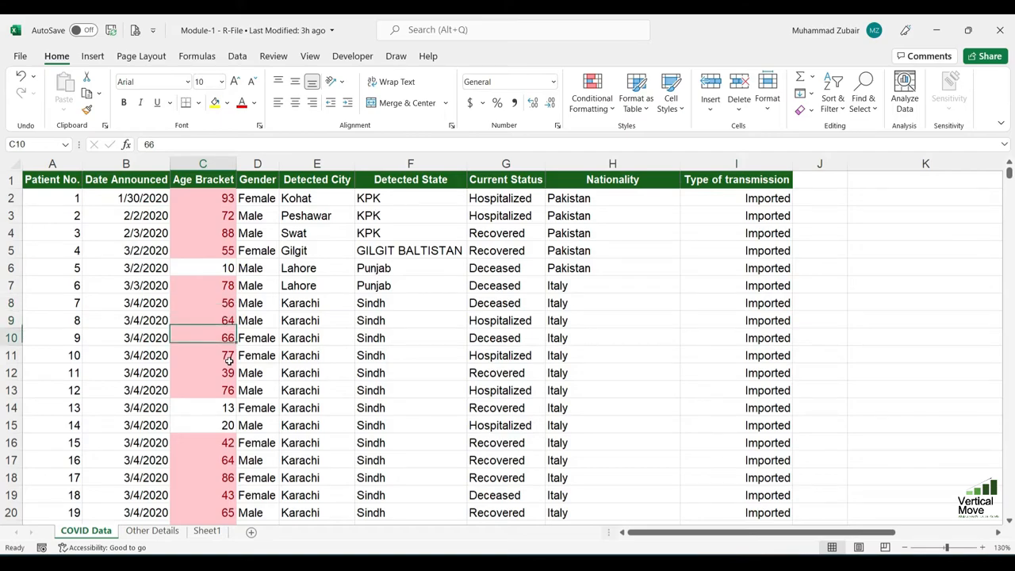
key(Down)
key(Up)
key(Up)
- Undo the Greater Than highlighting and start a Less Than rule for the ages with 25 as the threshold
key(ctrl+z)
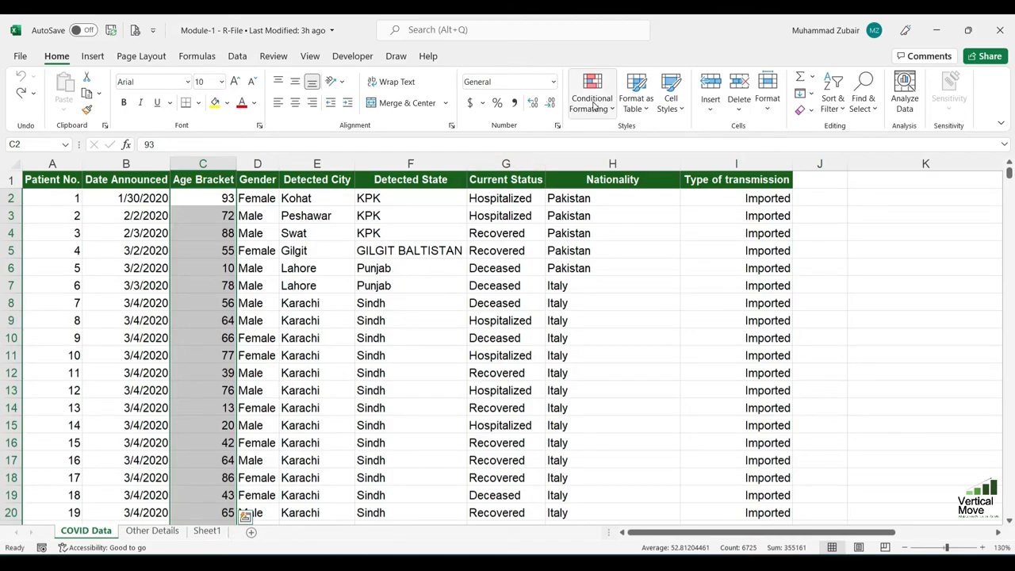
click(596, 107)
mouse_move(630, 139)
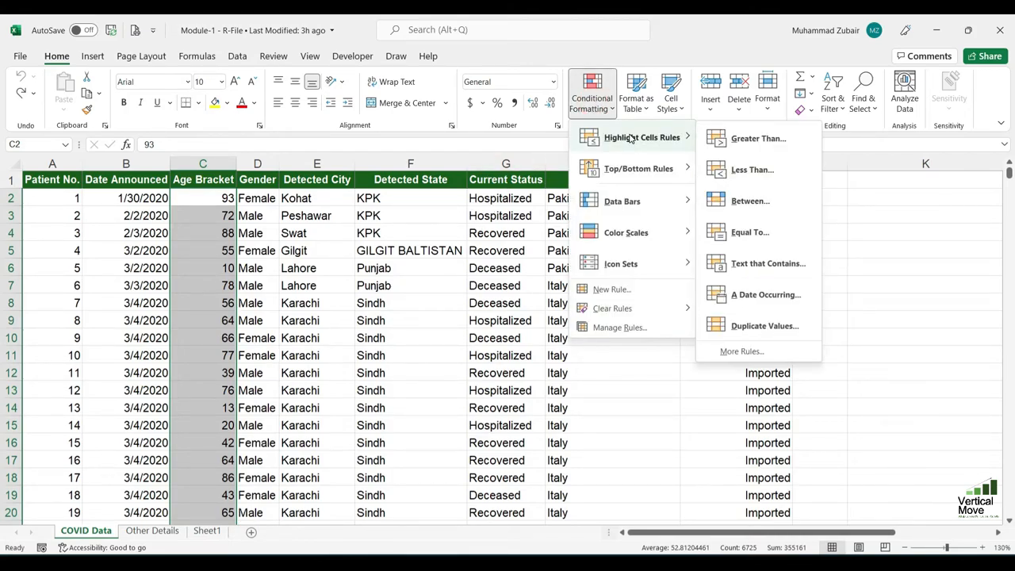
click(791, 177)
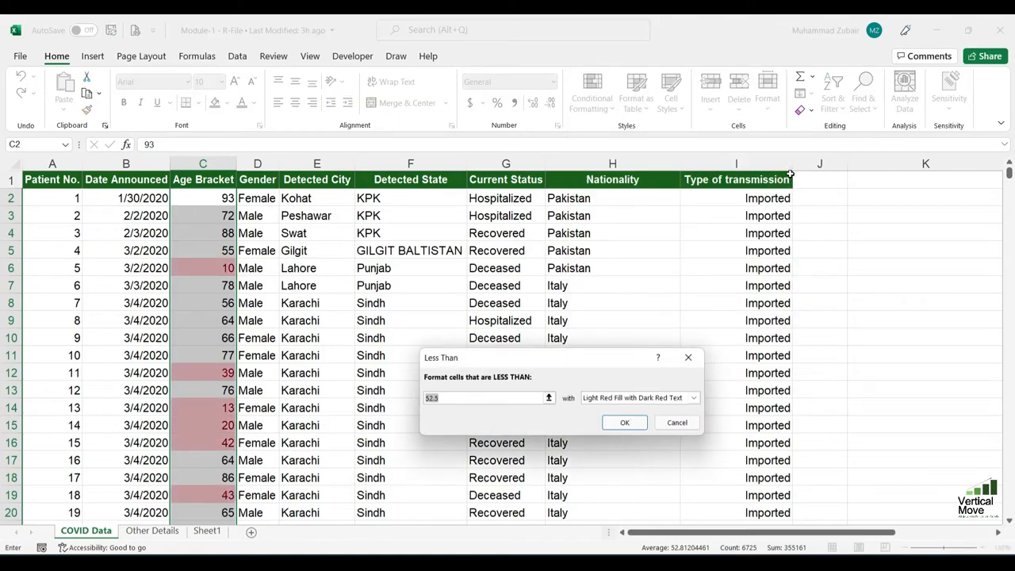
text(25)
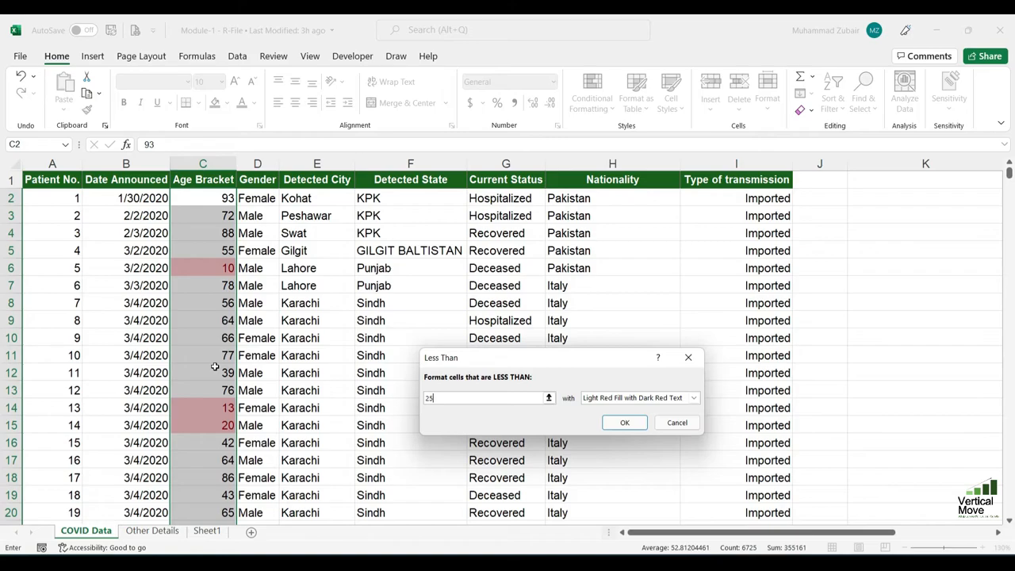
- Replace the Less Than threshold with a reference to cell $K$1 and apply Light Red Fill with Dark Red Text
key(BackSpace)
key(BackSpace)
click(549, 398)
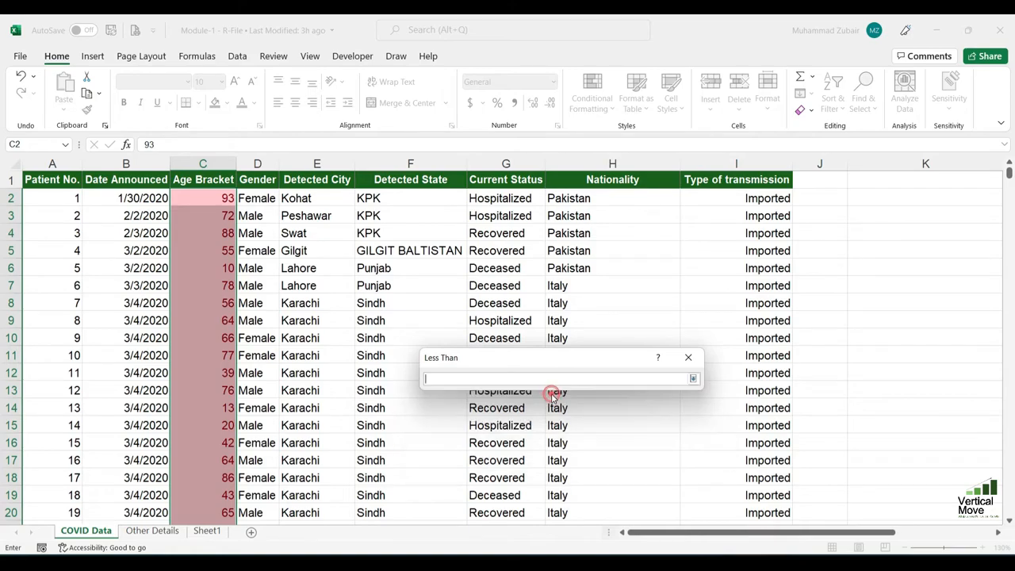
click(885, 184)
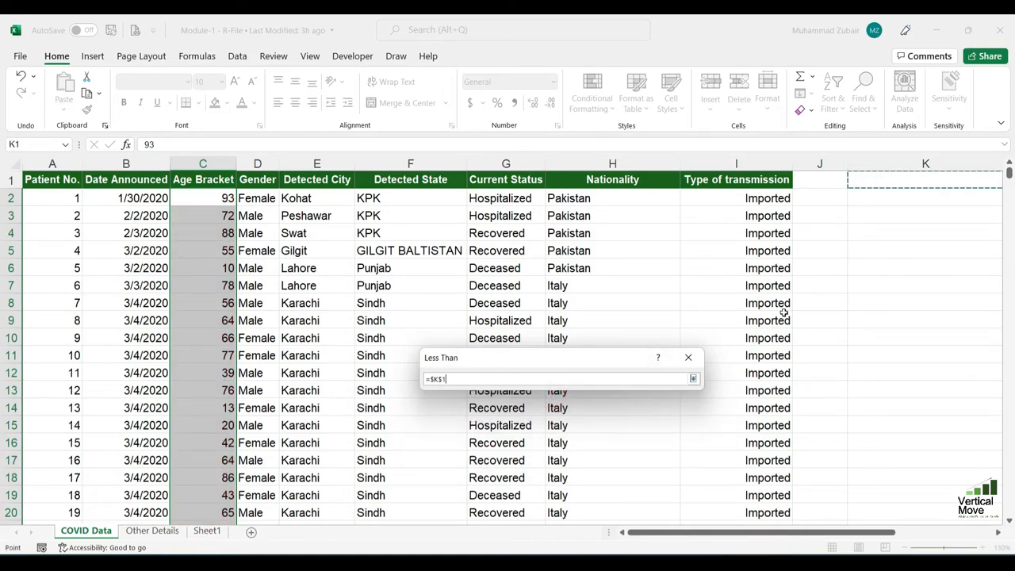
click(693, 378)
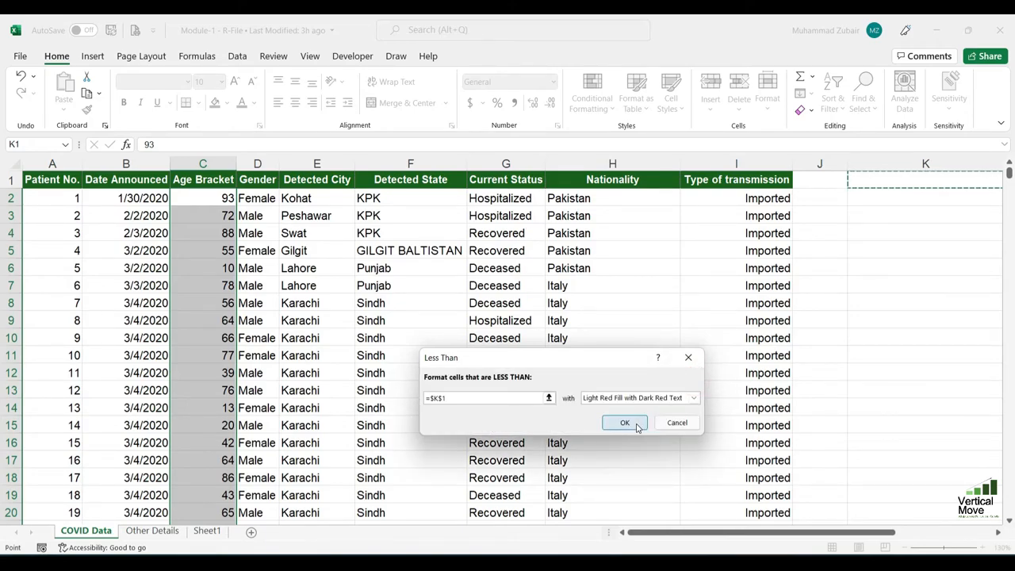
click(636, 425)
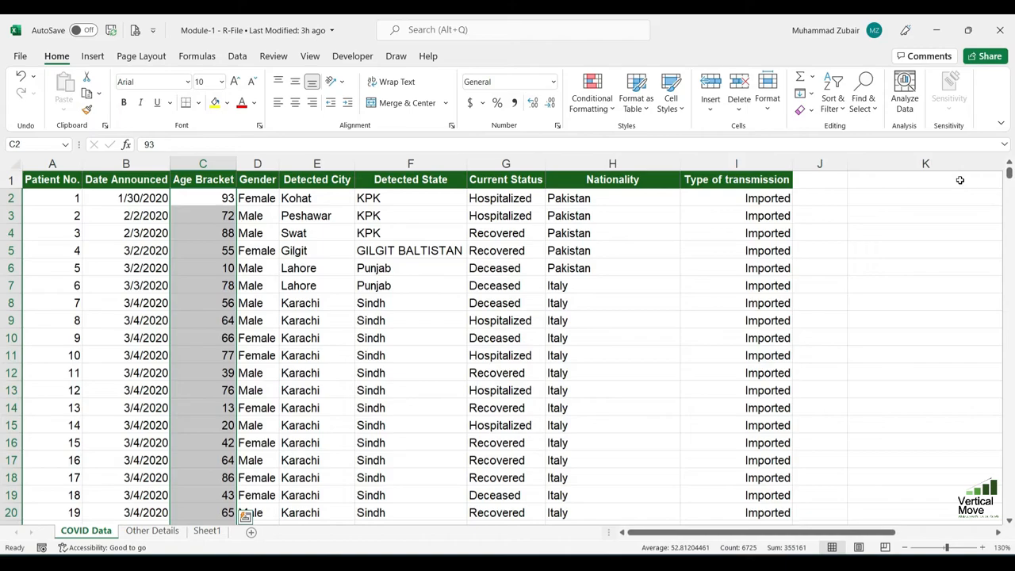
- Enter 25 in K1 as the highlighting threshold, and replace it with 70
click(959, 180)
text(25)
key(Return)
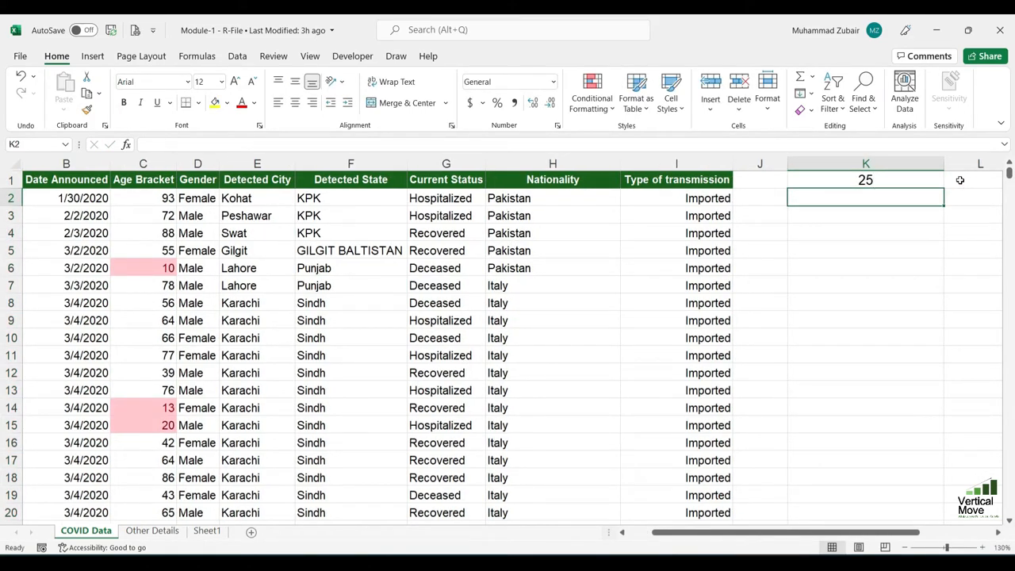
key(ctrl+z)
text(70)
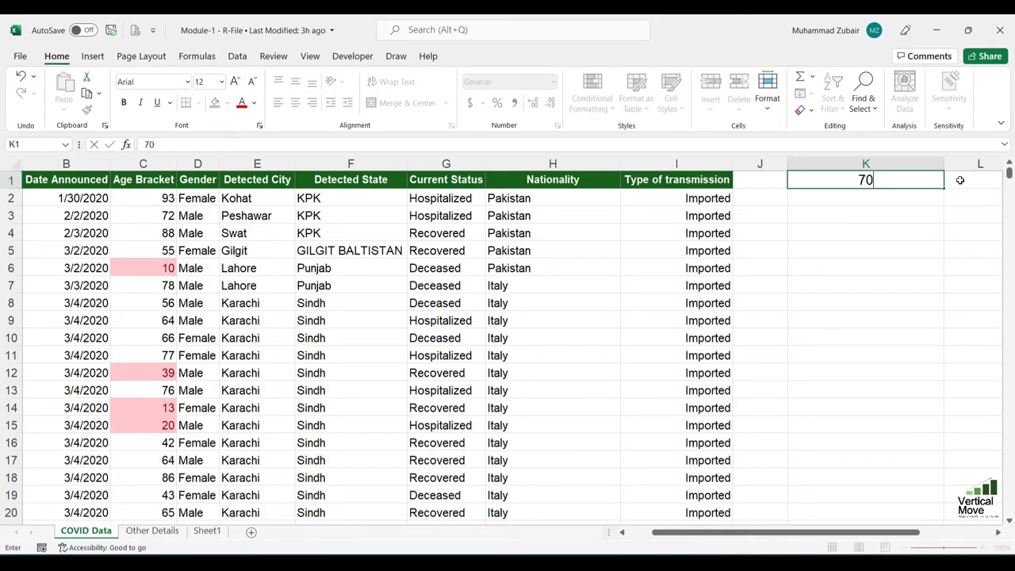
key(Return)
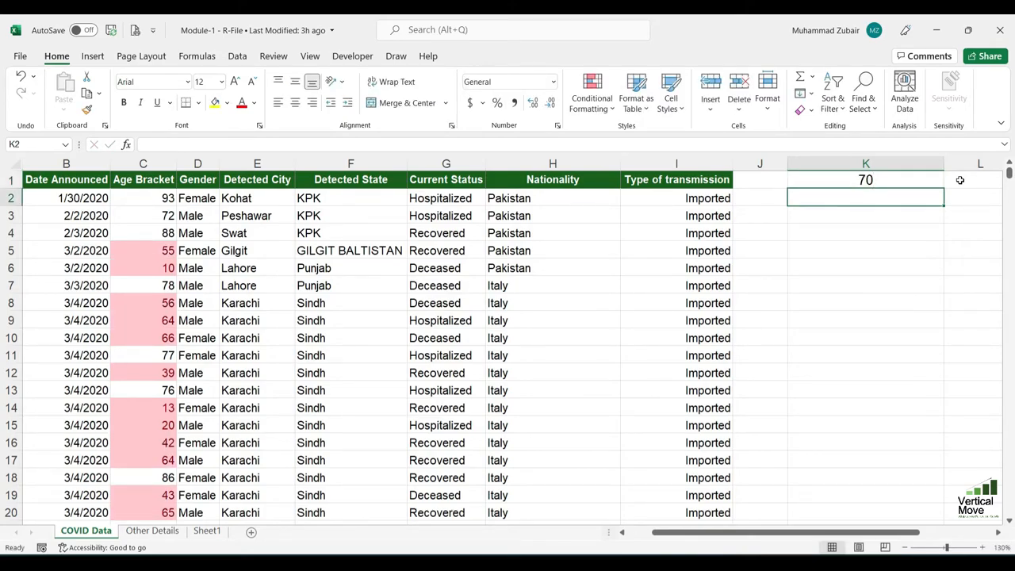
- Compare the highlighted and unhighlighted ages near the start of the Age Bracket column with the threshold in K1
drag(145, 198, 149, 425)
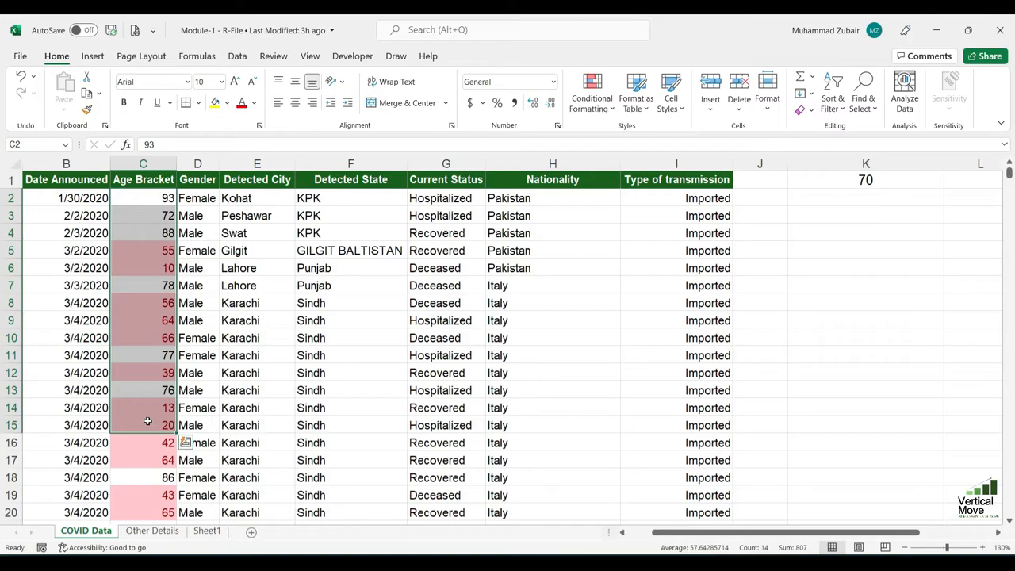
click(911, 186)
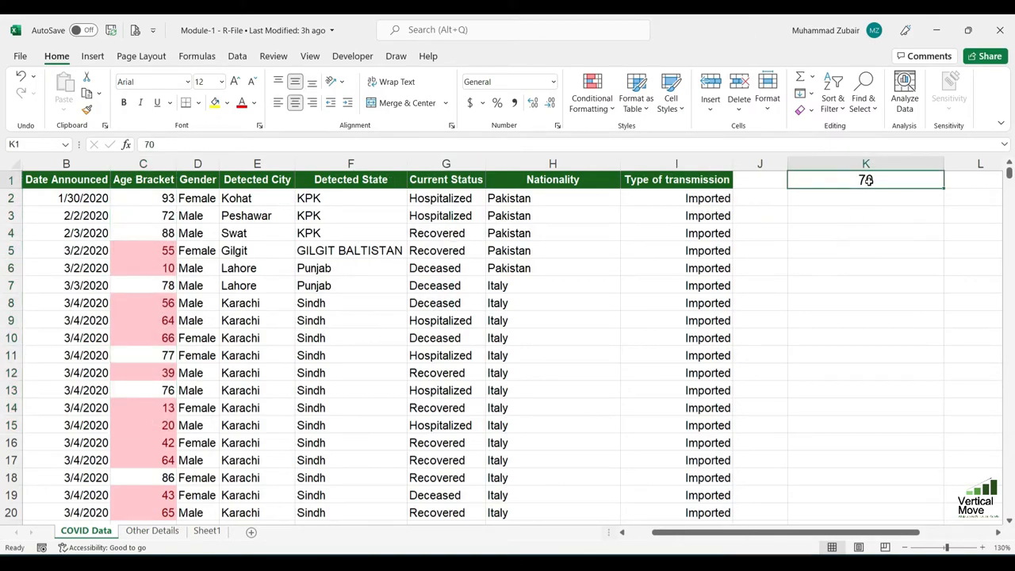
drag(159, 198, 149, 390)
click(148, 218)
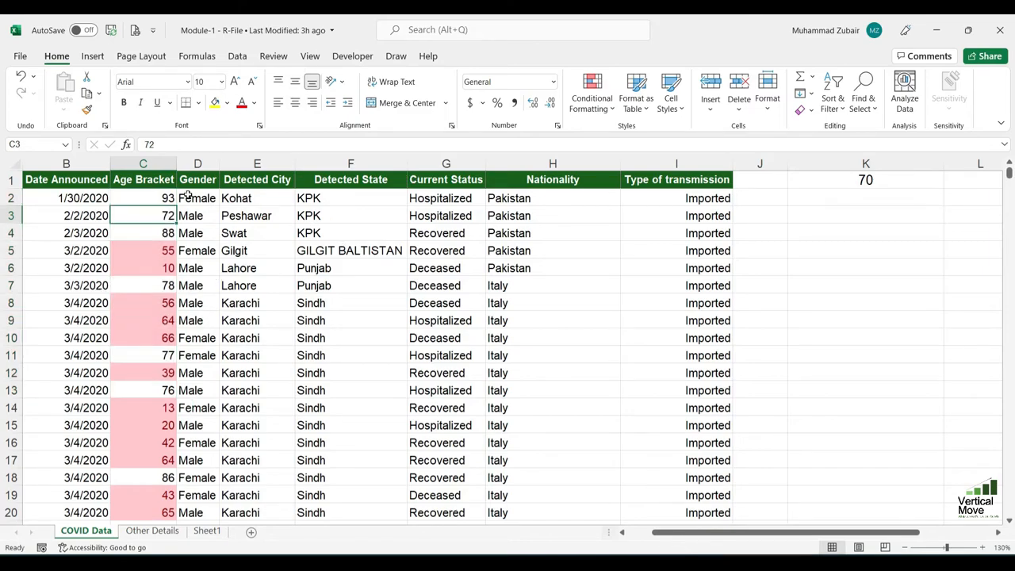
- Undo the threshold entries in K1 and the Less Than highlighting, and return to the first age in C2
key(ctrl+z)
key(ctrl+z)
key(ctrl+z)
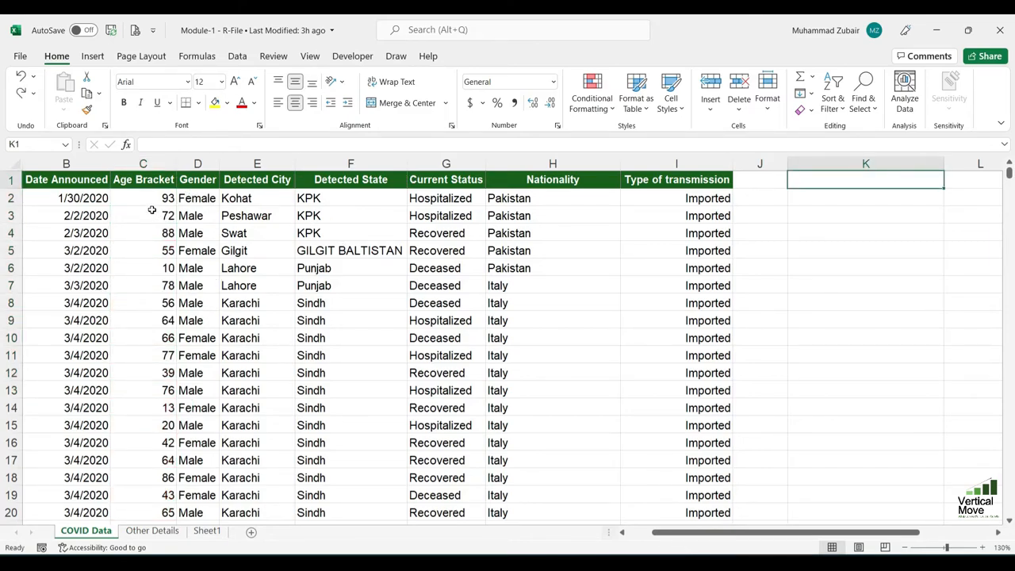
click(153, 200)
drag(829, 532, 802, 532)
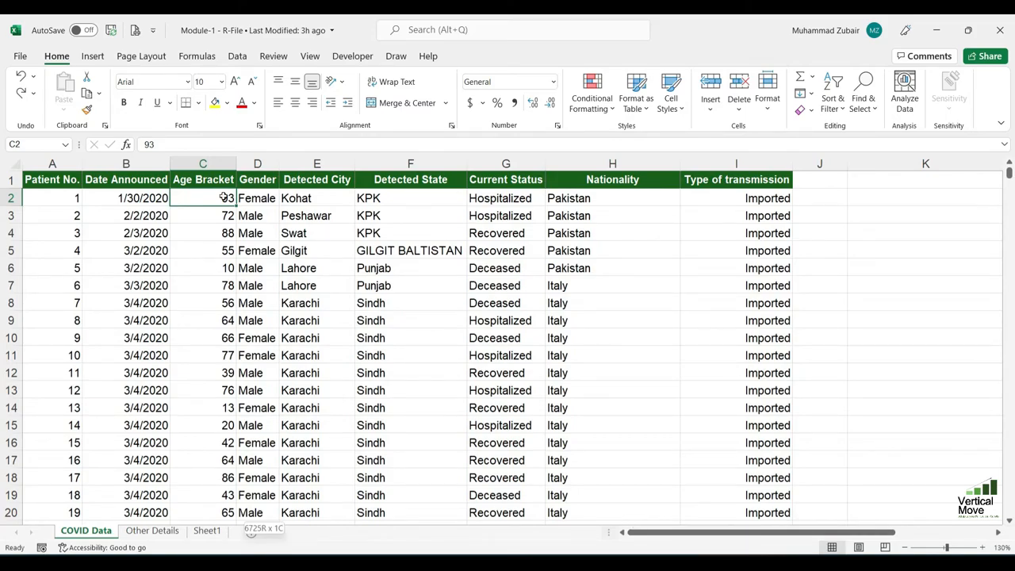
- Preview the Between highlighting rule on all Age Bracket values with its suggested limits, and cancel it
key(ctrl+shift+Down)
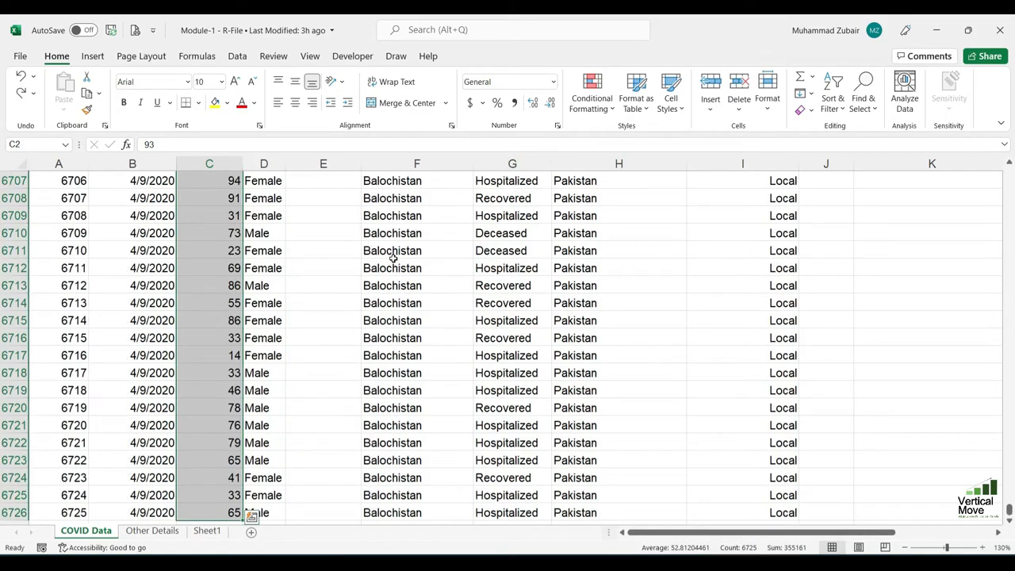
click(594, 87)
mouse_move(632, 133)
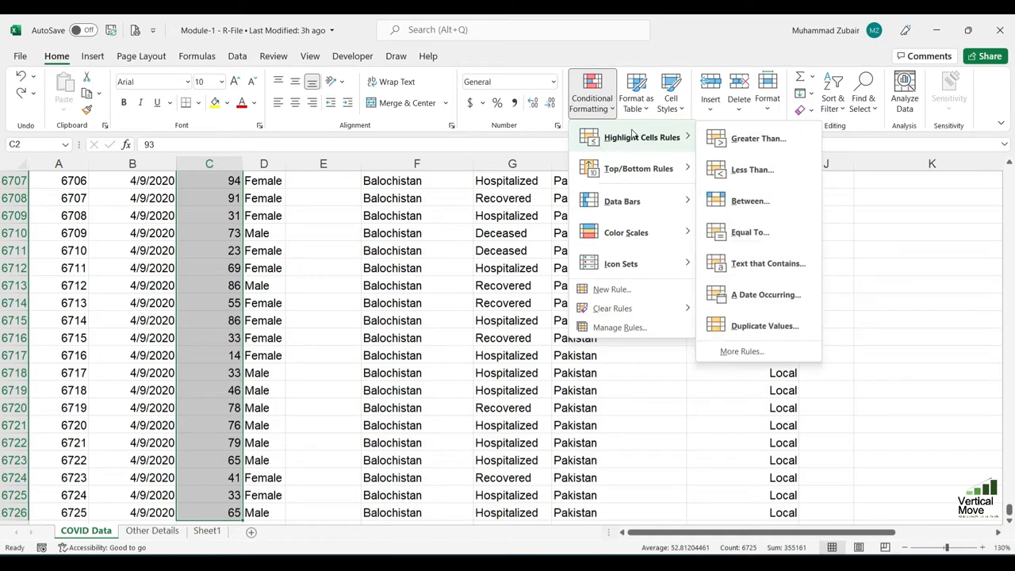
click(748, 202)
click(526, 399)
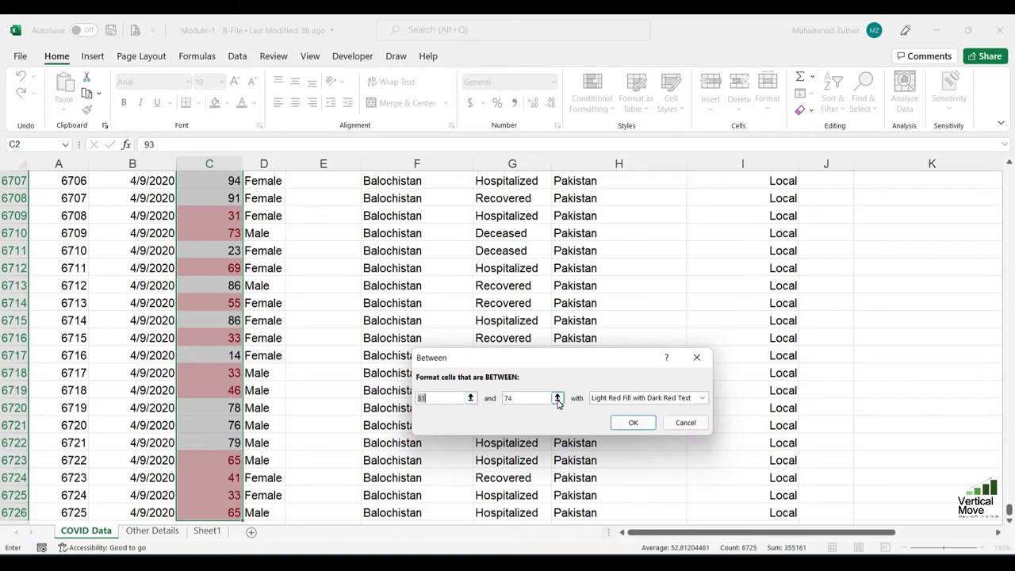
click(687, 423)
- Preview Equal To highlighting for ages of 55 with Light Red Fill with Dark Red Text, and cancel the rule
click(610, 104)
mouse_move(642, 137)
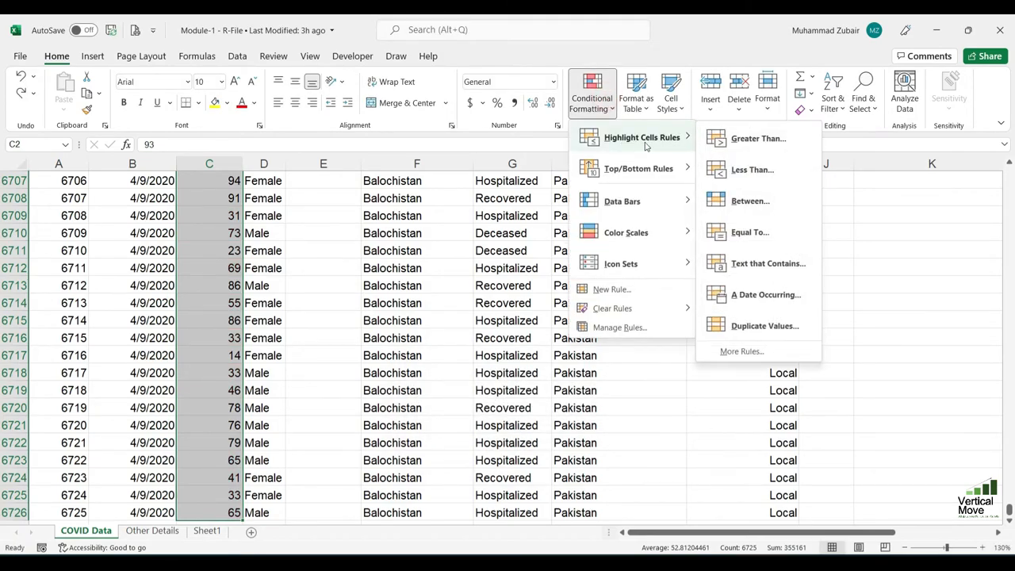
click(757, 230)
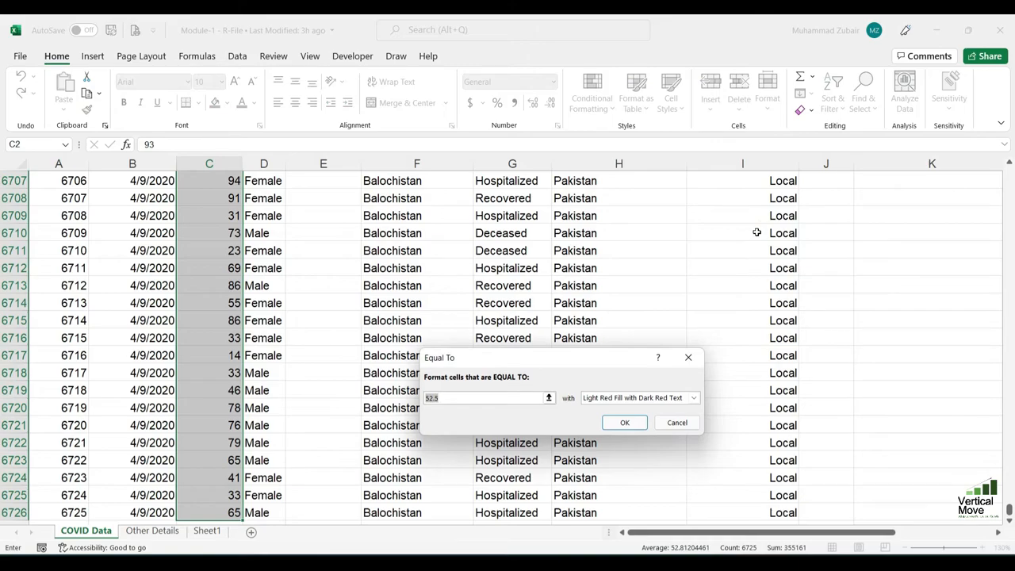
text(55)
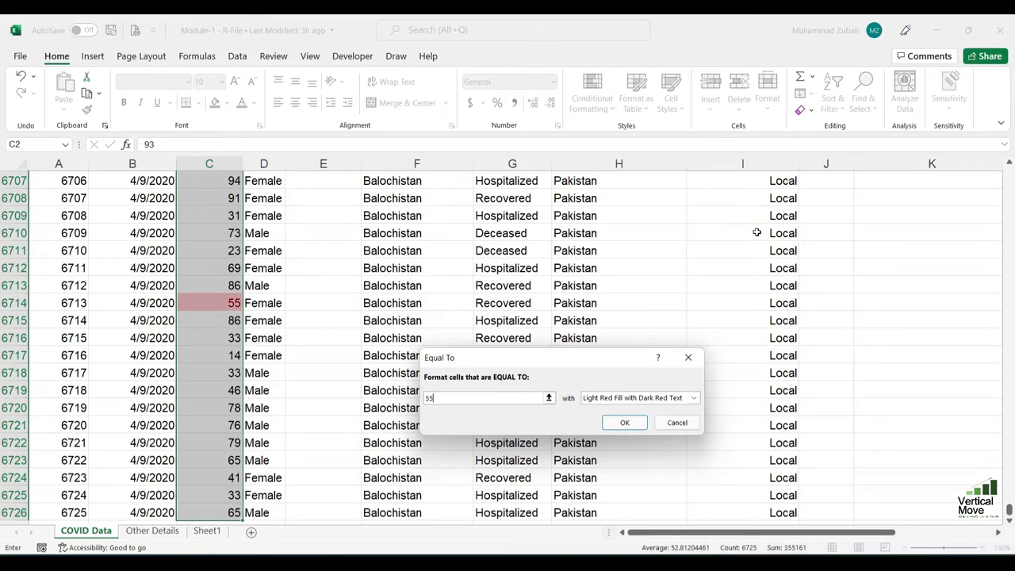
click(680, 423)
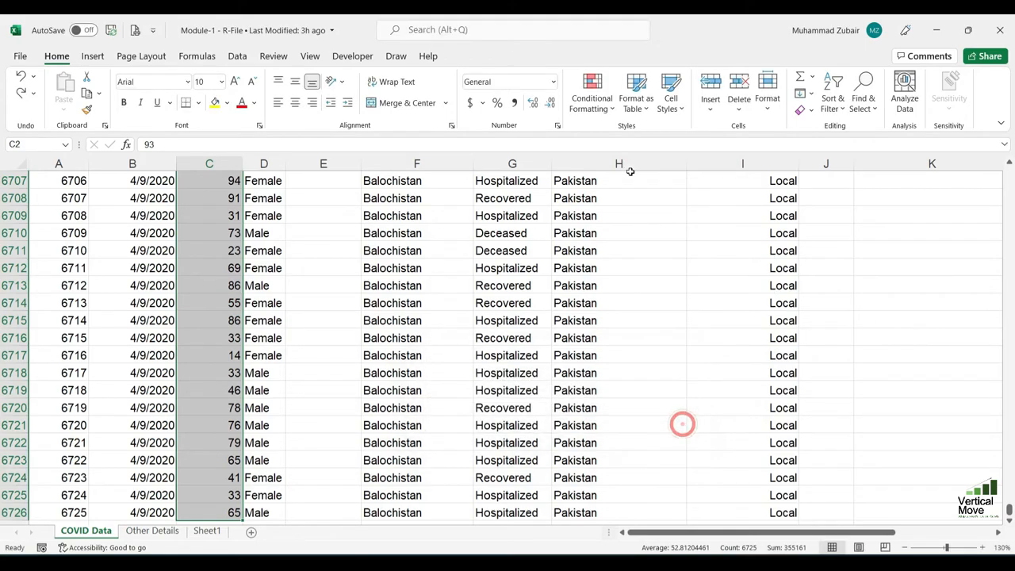
click(593, 90)
mouse_move(606, 137)
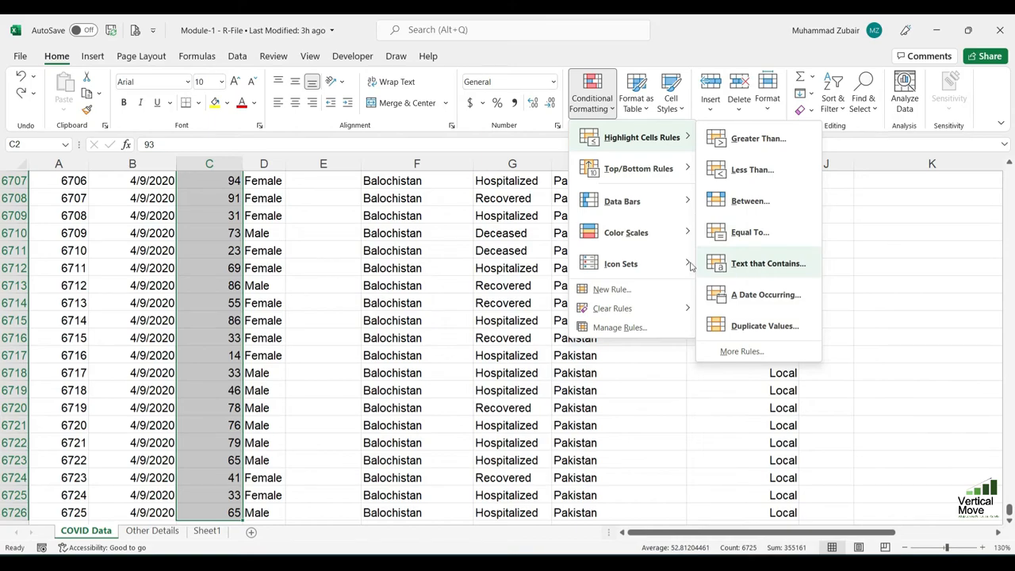
click(275, 285)
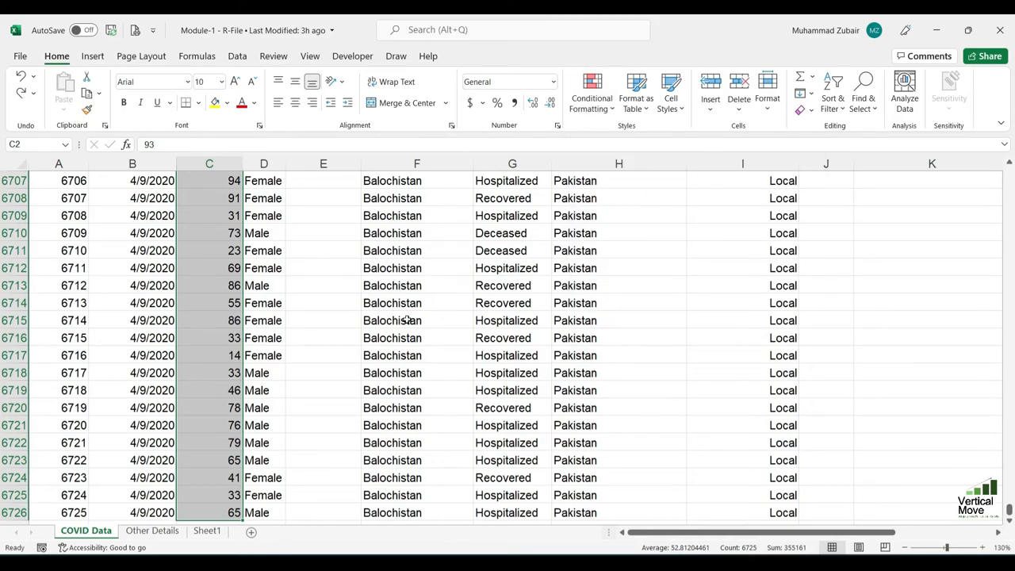
- Highlight Detected City entries from E2 down to the first blank that contain "swat" with Light Red Fill with Dark Red Text
key(ctrl+Up)
key(Right)
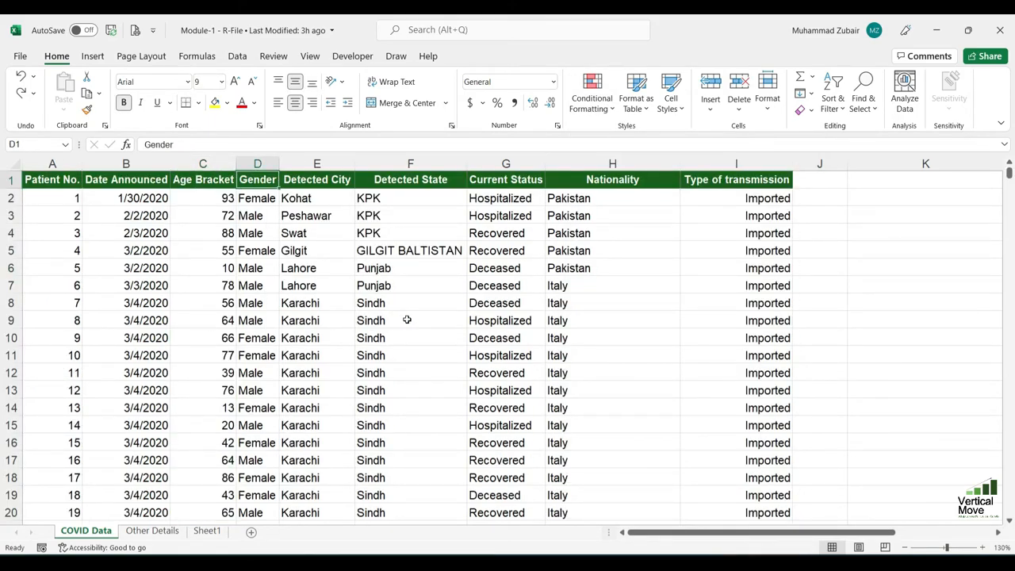
key(Right)
key(Down)
key(ctrl+shift+Down)
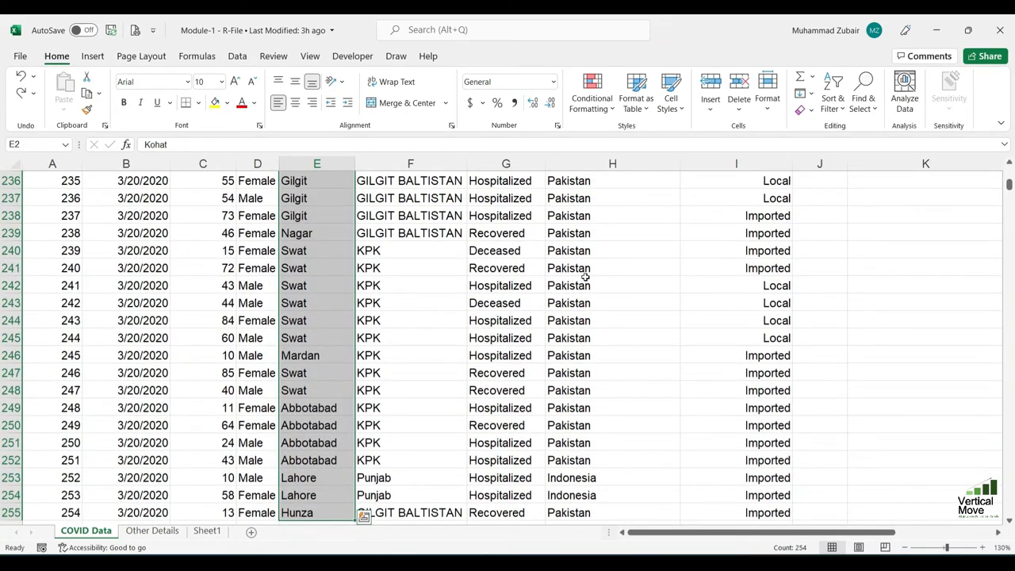
click(593, 95)
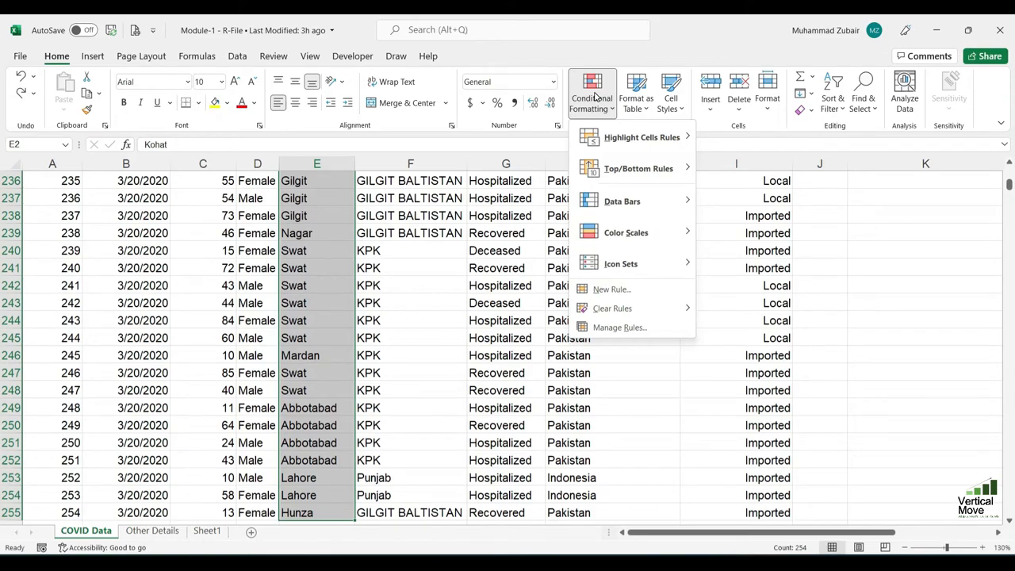
mouse_move(634, 141)
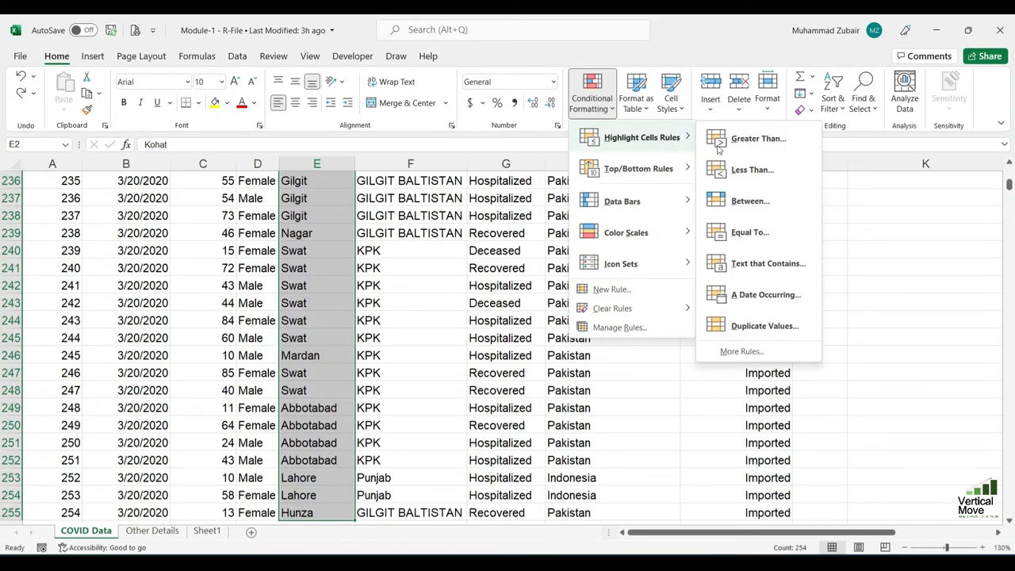
click(767, 266)
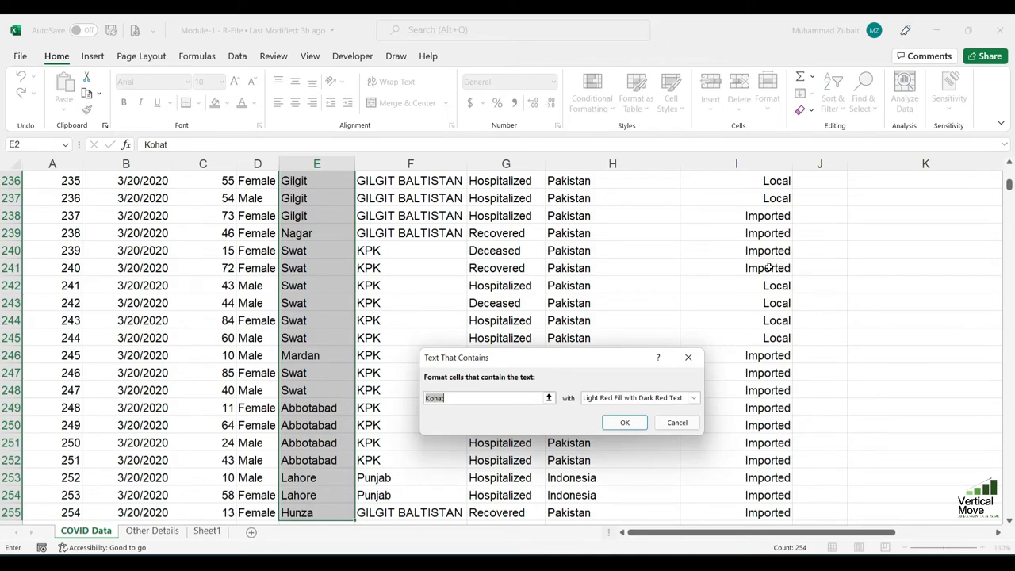
text(swat)
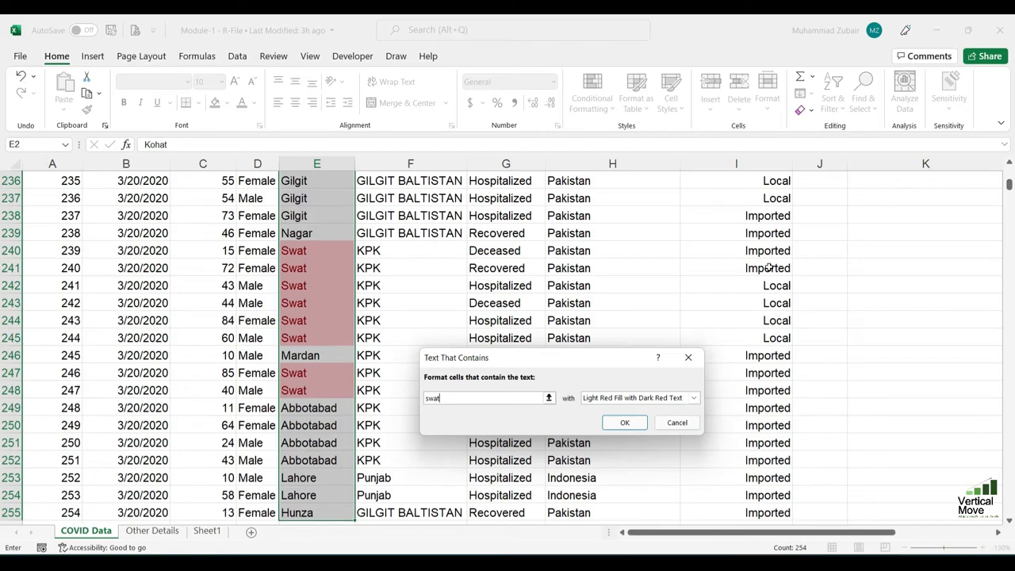
click(633, 422)
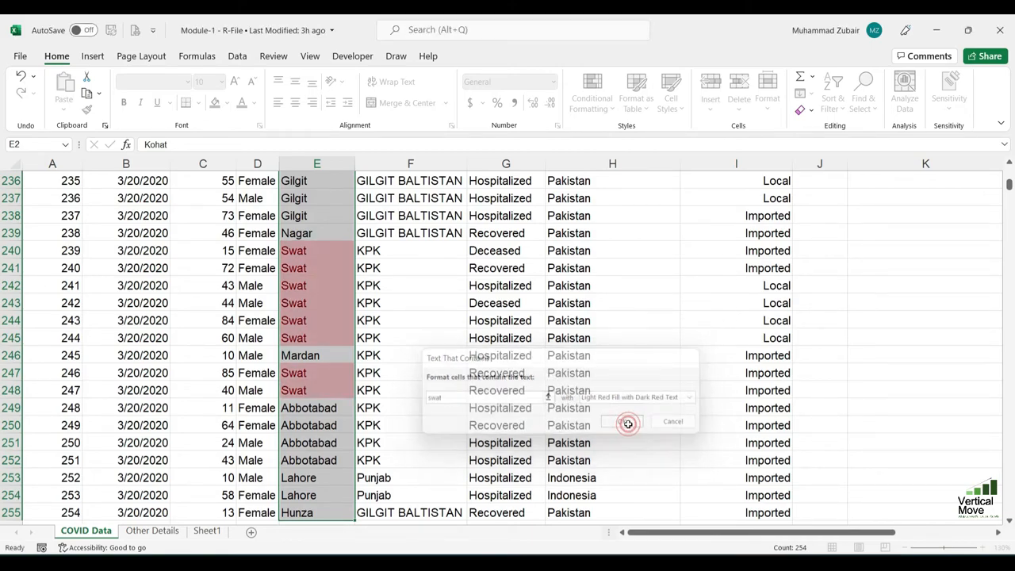
- Replace the city in E251 with "swat" to test the text highlighting rule
click(314, 441)
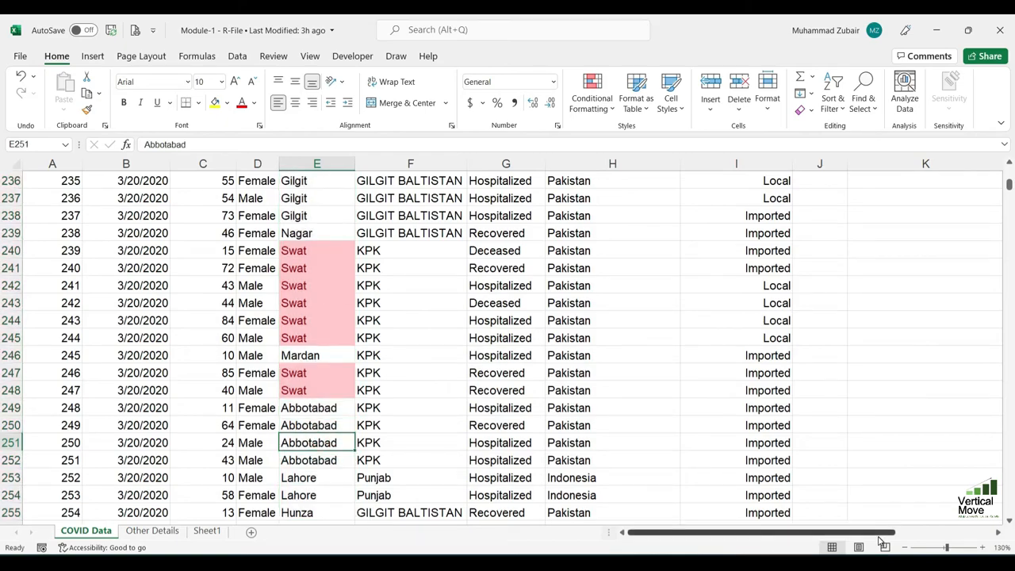
text(swat)
key(Return)
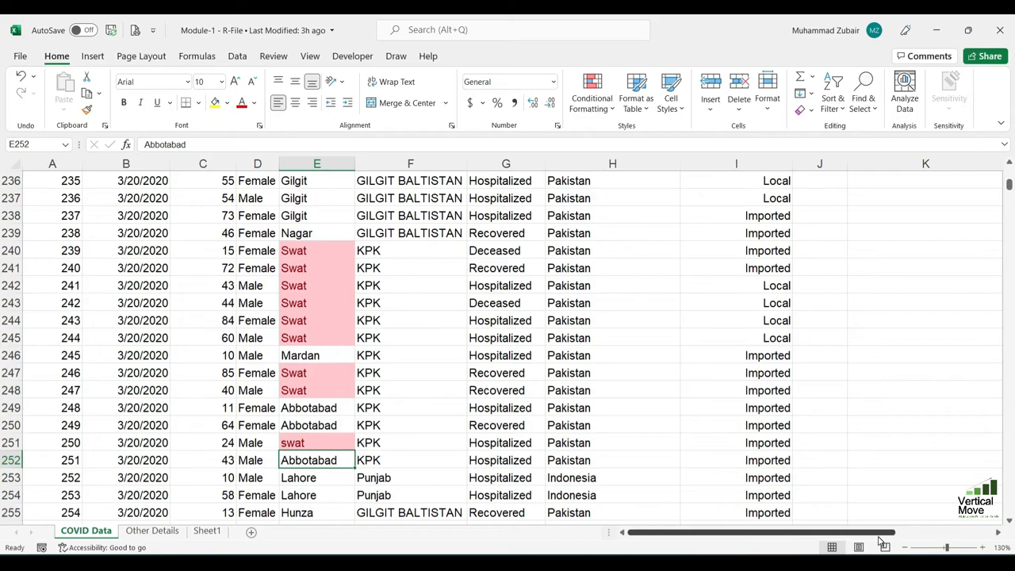
- Undo the city entry in E251 and the Text That Contains highlighting in the Detected City column
key(ctrl+z)
key(ctrl+z)
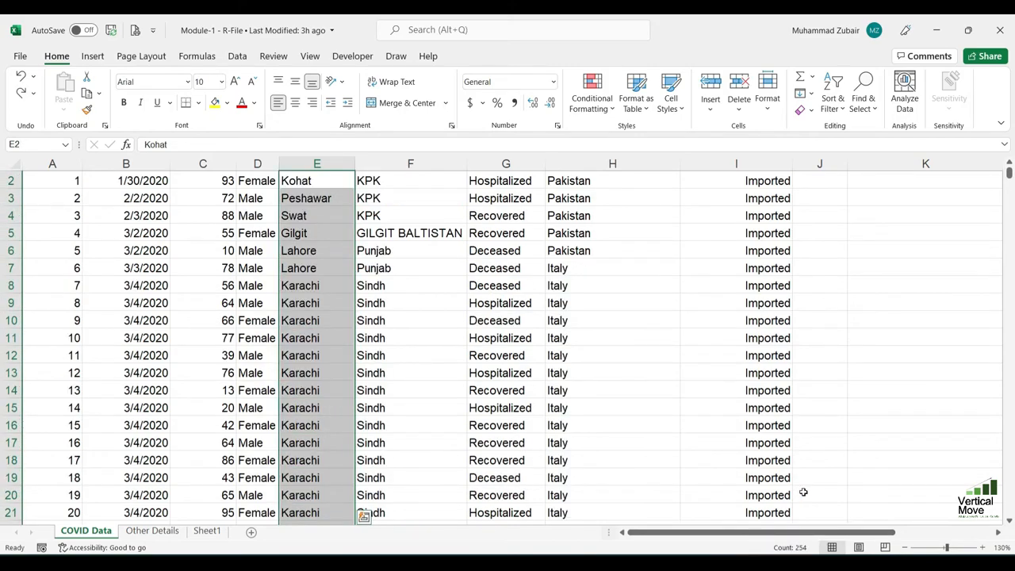
scroll(616, 243, up, 1)
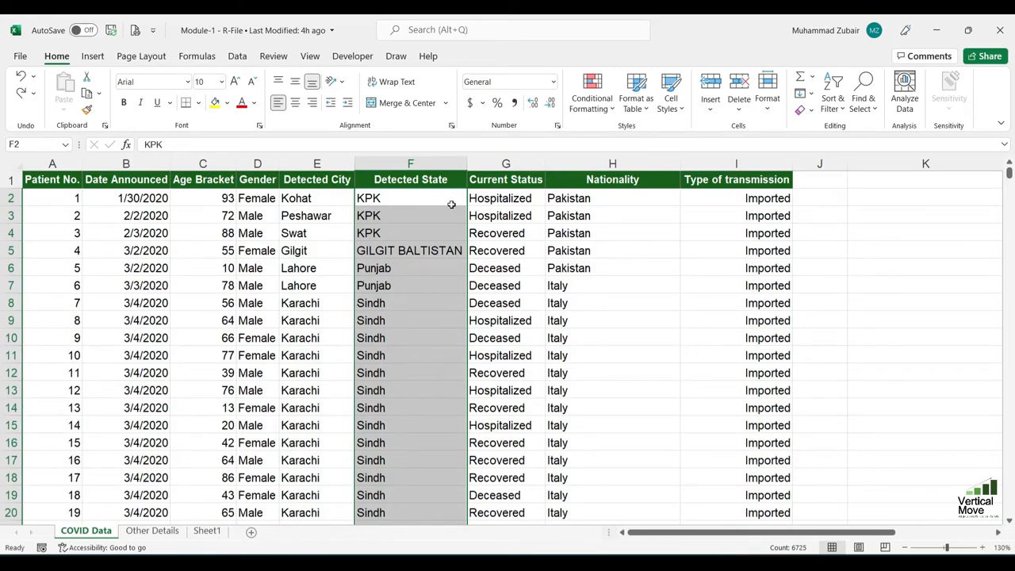
click(595, 100)
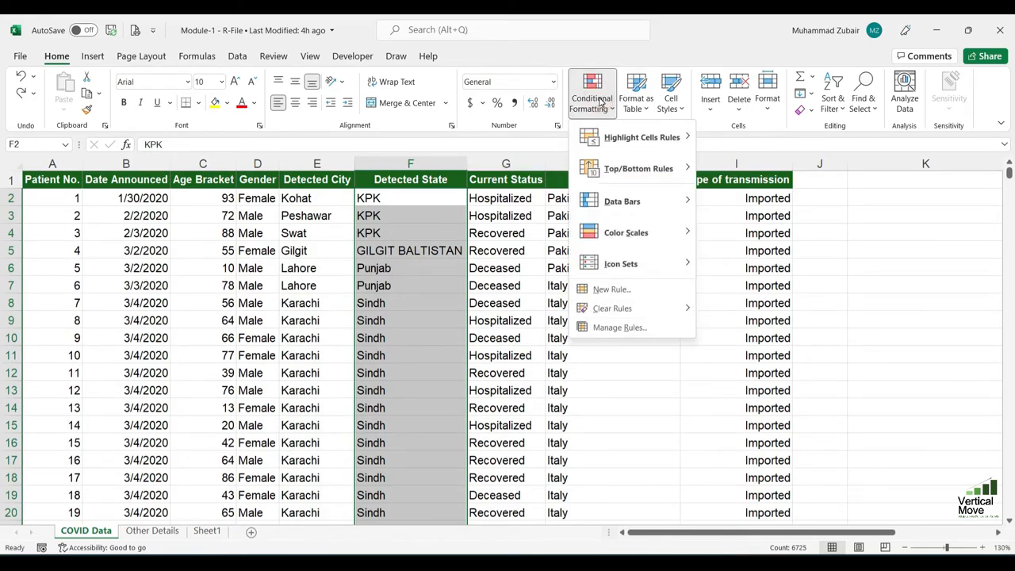
mouse_move(617, 135)
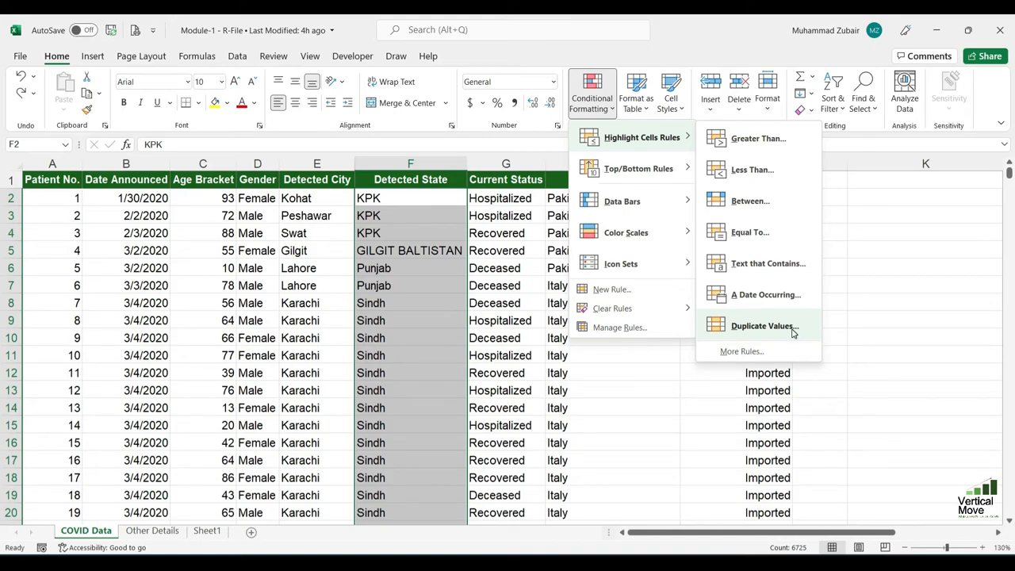
click(279, 228)
- Apply Light Blue gradient-fill data bars to all Age Bracket values from C2 down
click(228, 197)
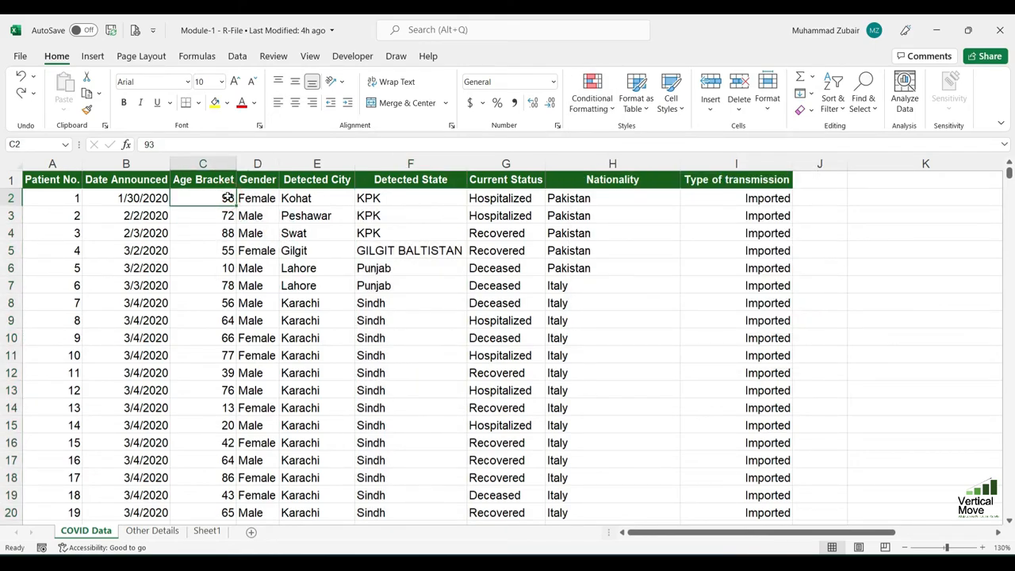
key(shift+Up)
key(shift+Down)
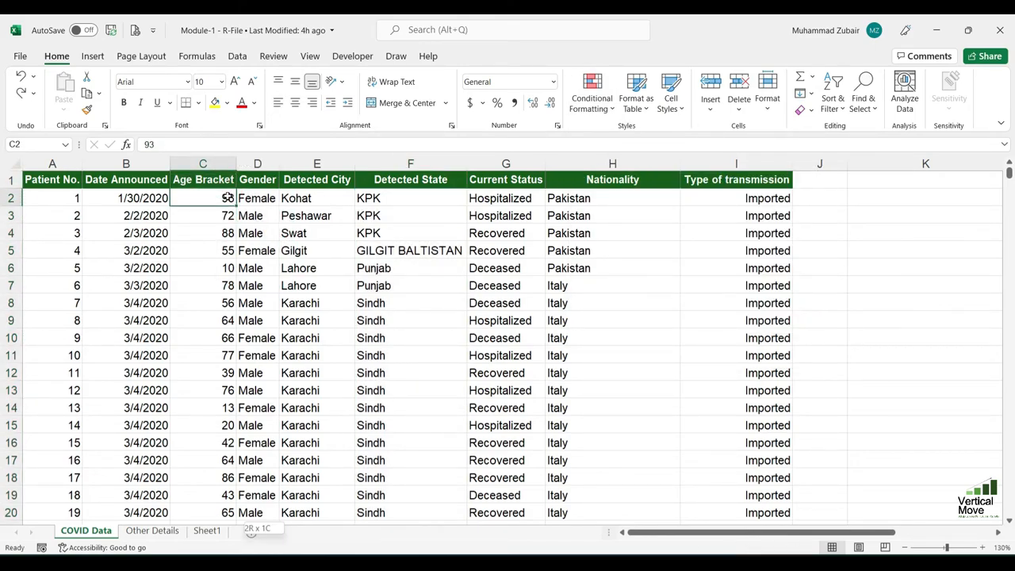
key(ctrl+shift+Down)
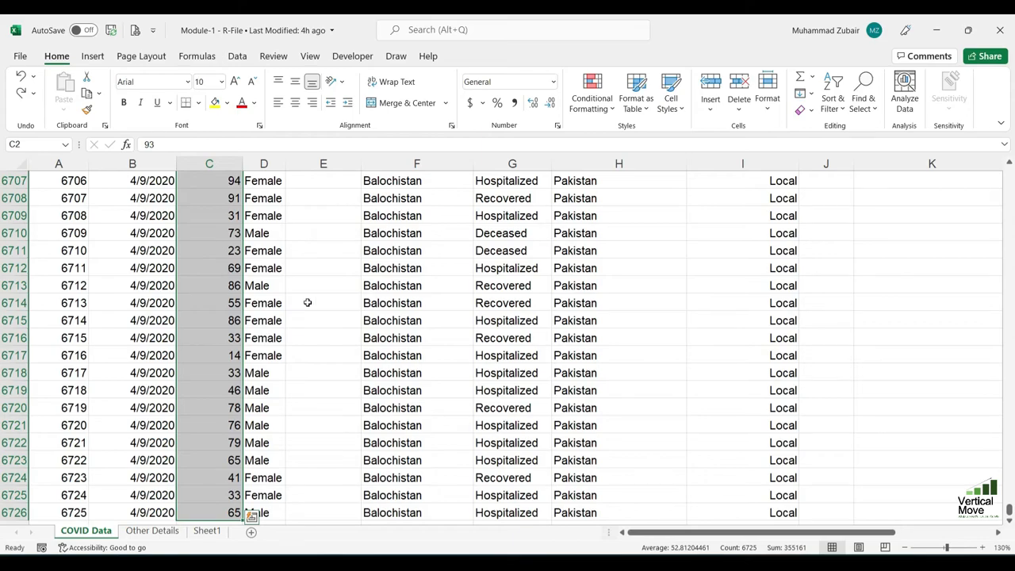
click(590, 97)
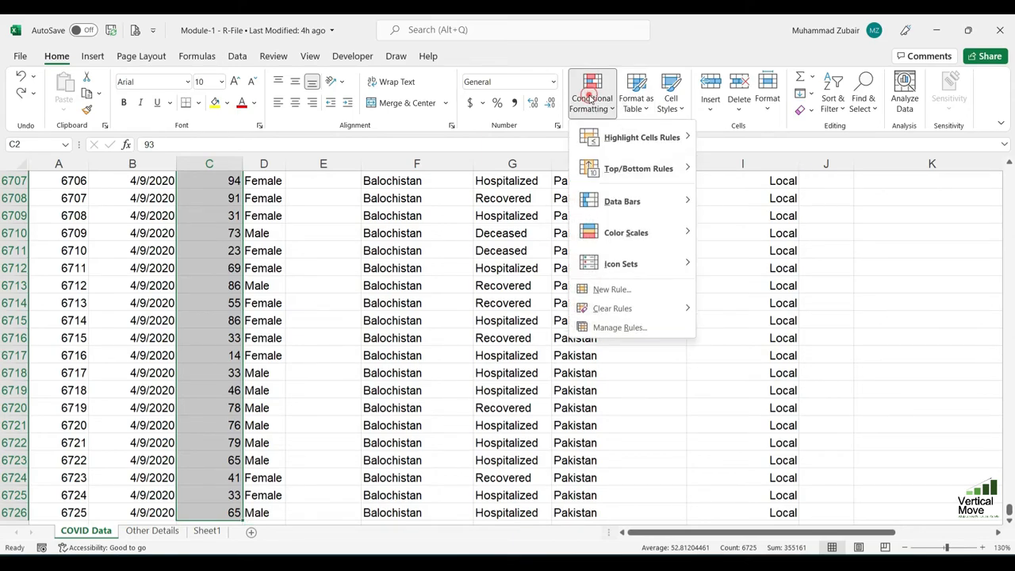
mouse_move(621, 176)
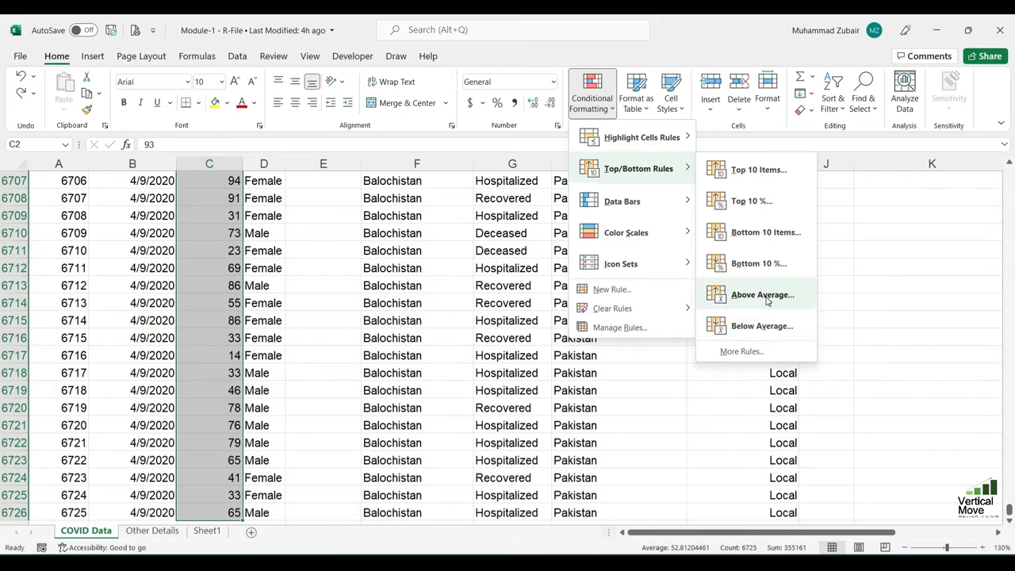
mouse_move(630, 198)
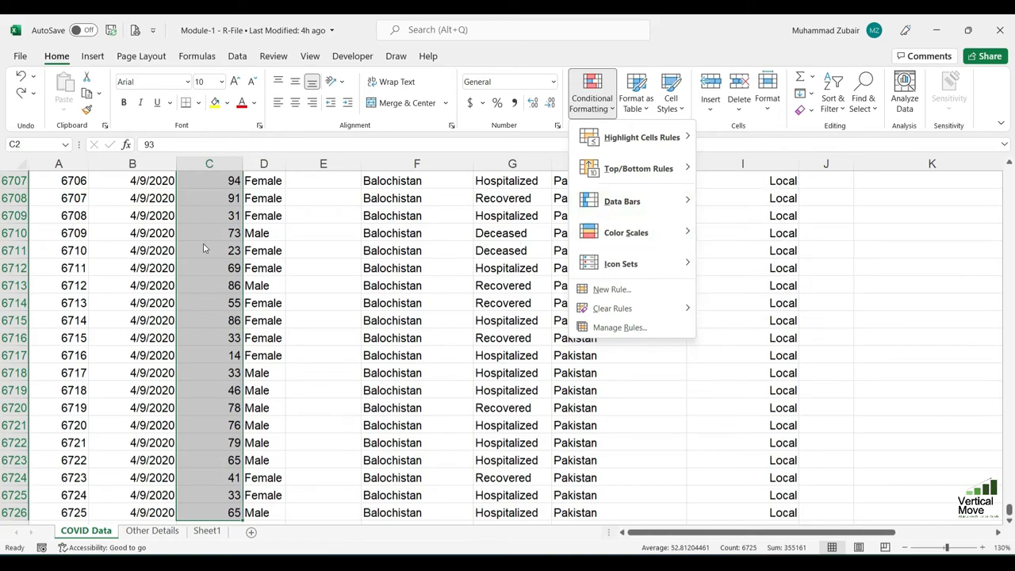
mouse_move(681, 203)
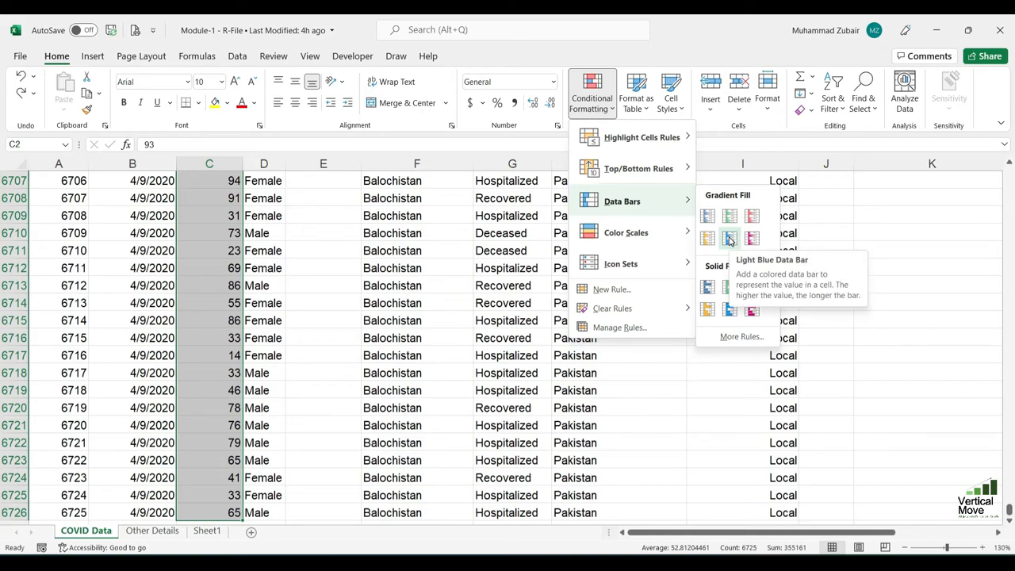
click(729, 239)
- Compare the data bar lengths with the ages in the last rows of the Age Bracket column
click(206, 251)
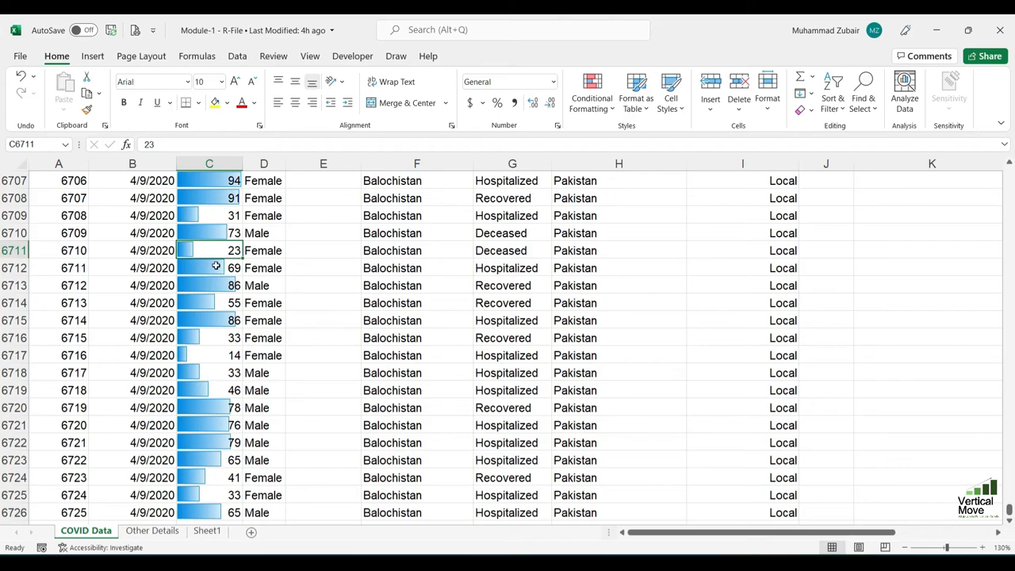
click(226, 184)
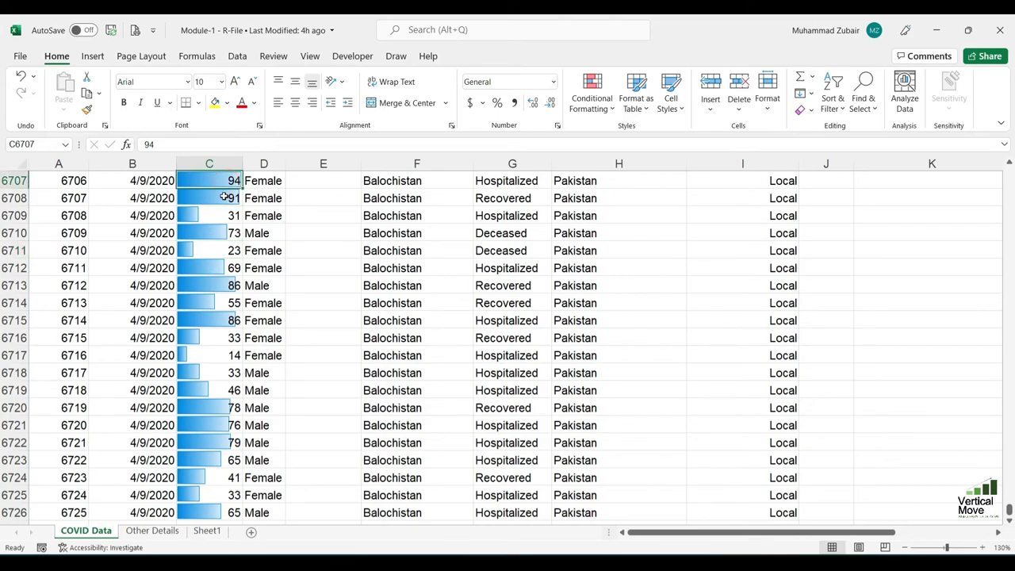
scroll(267, 252, up, 10)
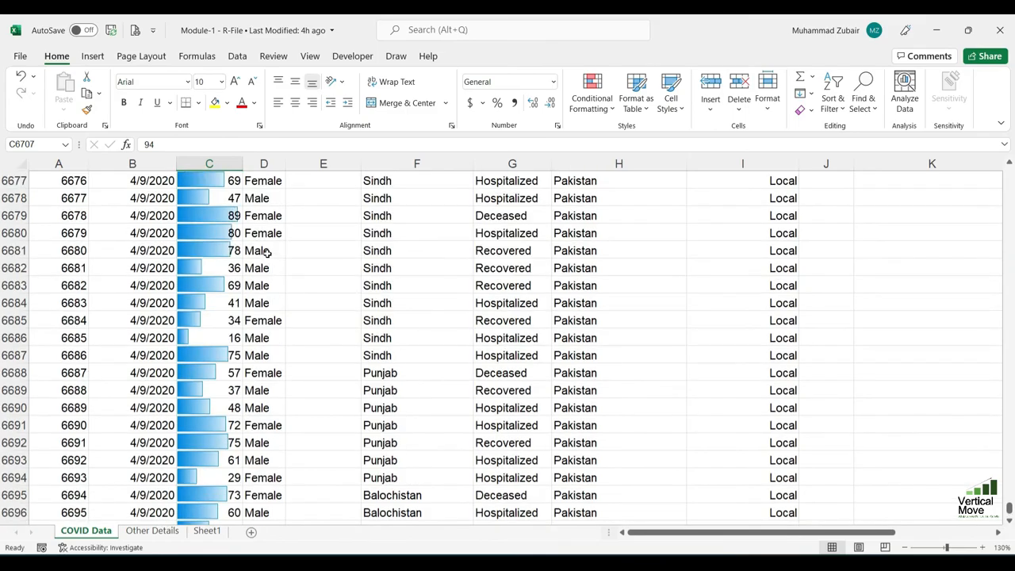
scroll(270, 252, up, 6)
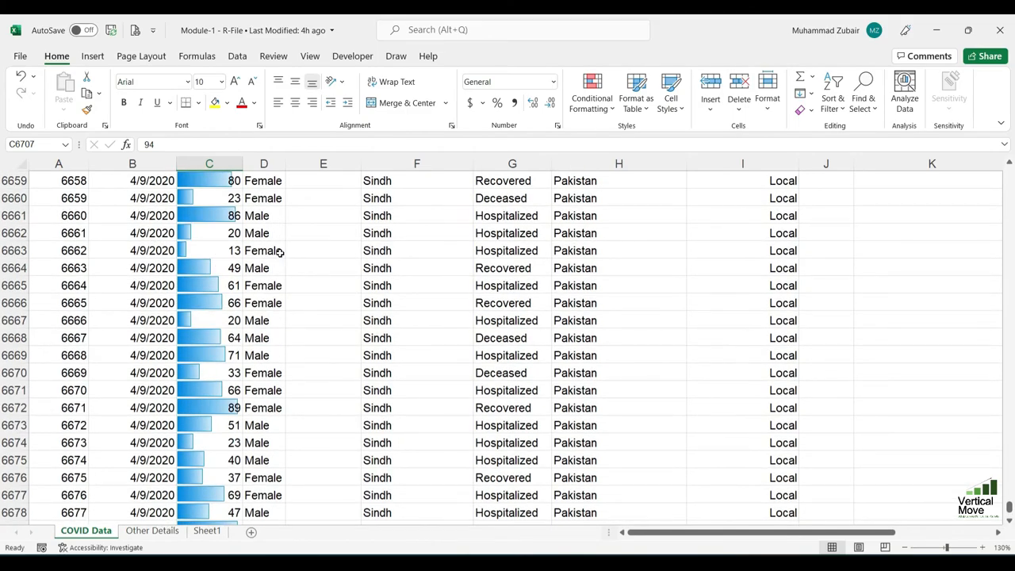
key(Page_Up)
key(Page_Up)
key(Page_Up)
key(Page_Up)
key(Page_Up)
key(Page_Up)
key(Page_Up)
key(Page_Up)
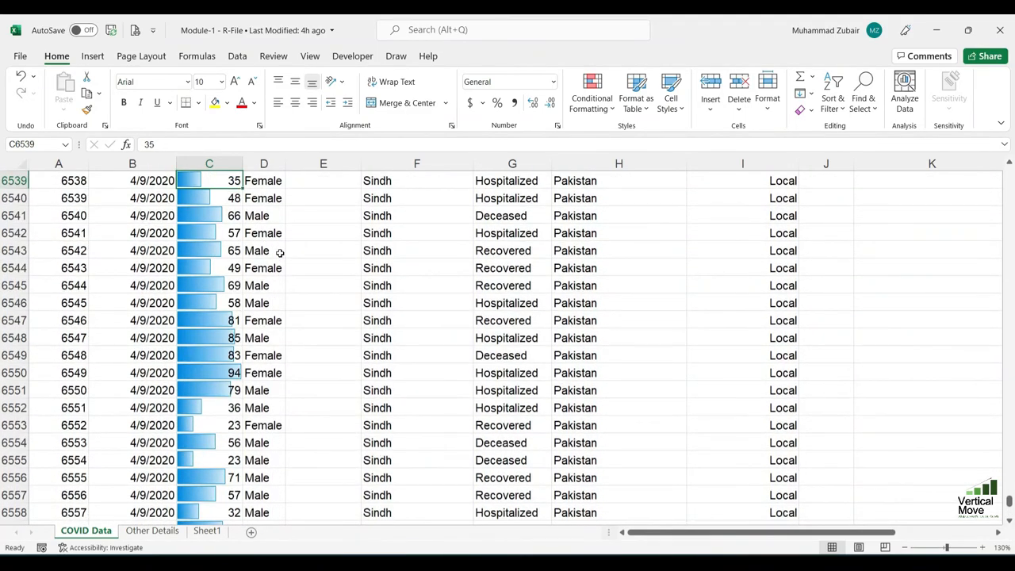
- Undo the data bars on the Age Bracket values and return to the start of the column
key(ctrl+shift+Up)
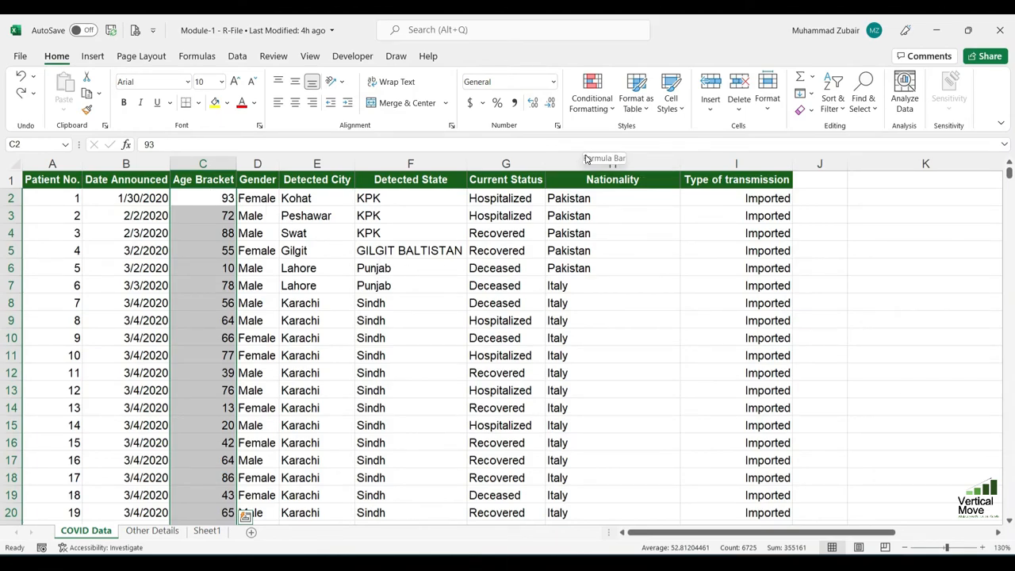
- Try a red-yellow-green color scale with red for the highest ages on the Age Bracket values, and undo it
click(589, 102)
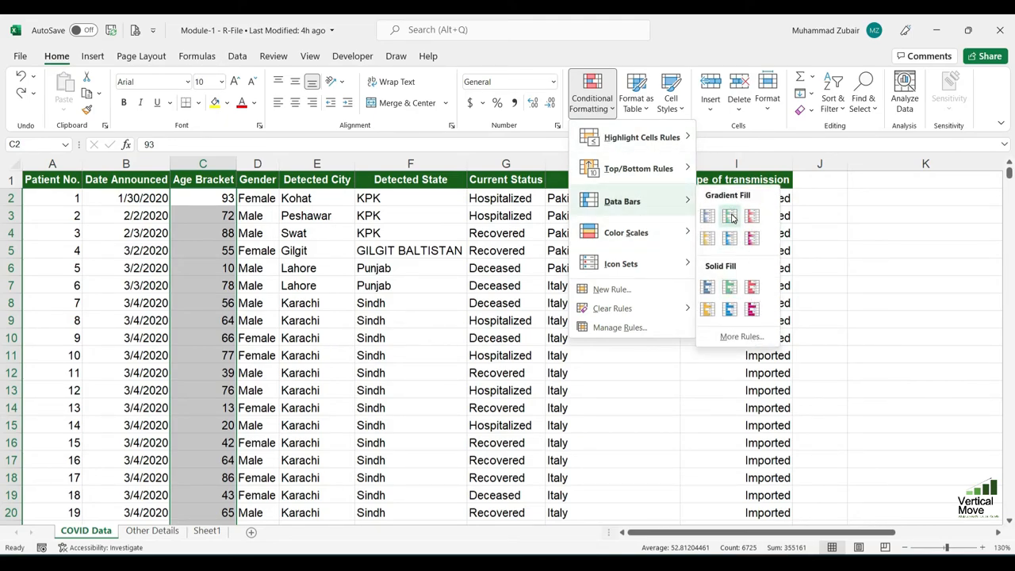
mouse_move(615, 239)
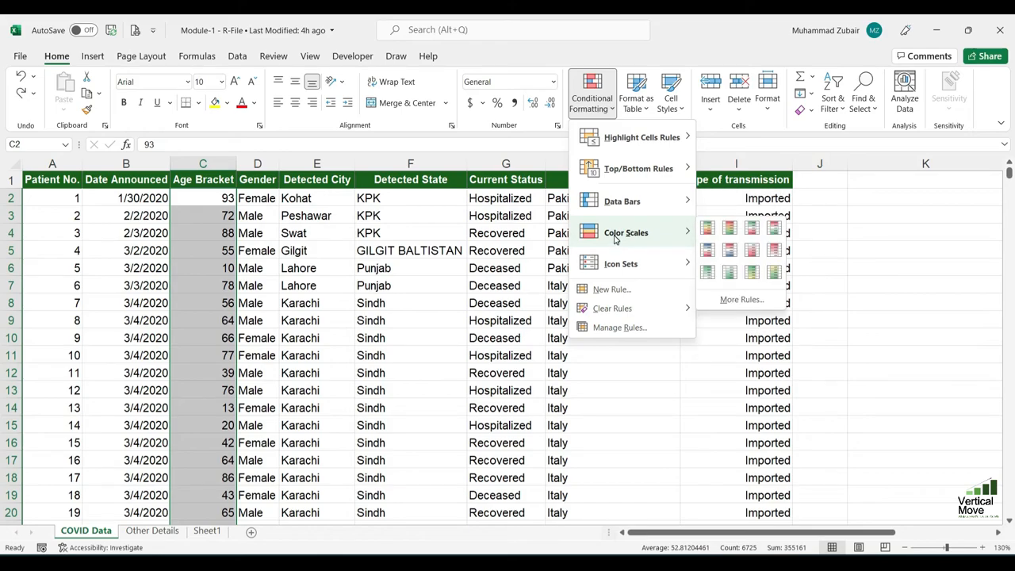
click(729, 228)
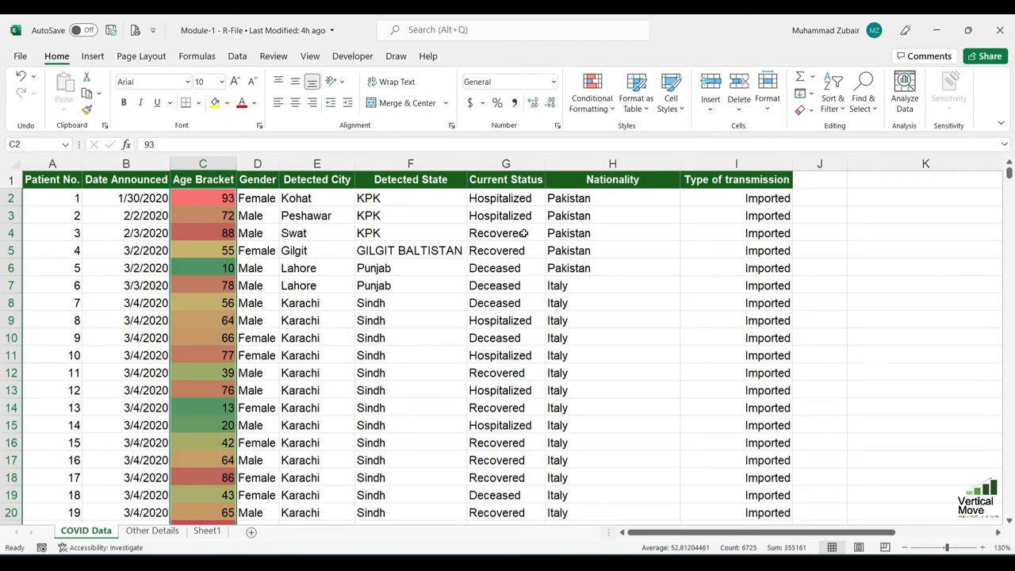
key(ctrl+z)
- Apply the Directional icon set of three colored arrows to the Age Bracket values
click(600, 102)
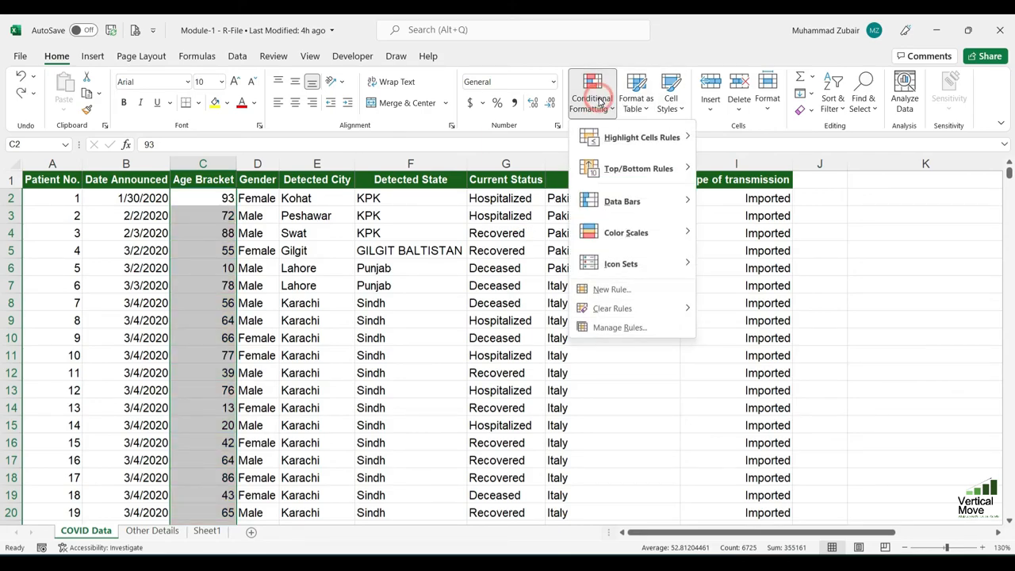
mouse_move(617, 234)
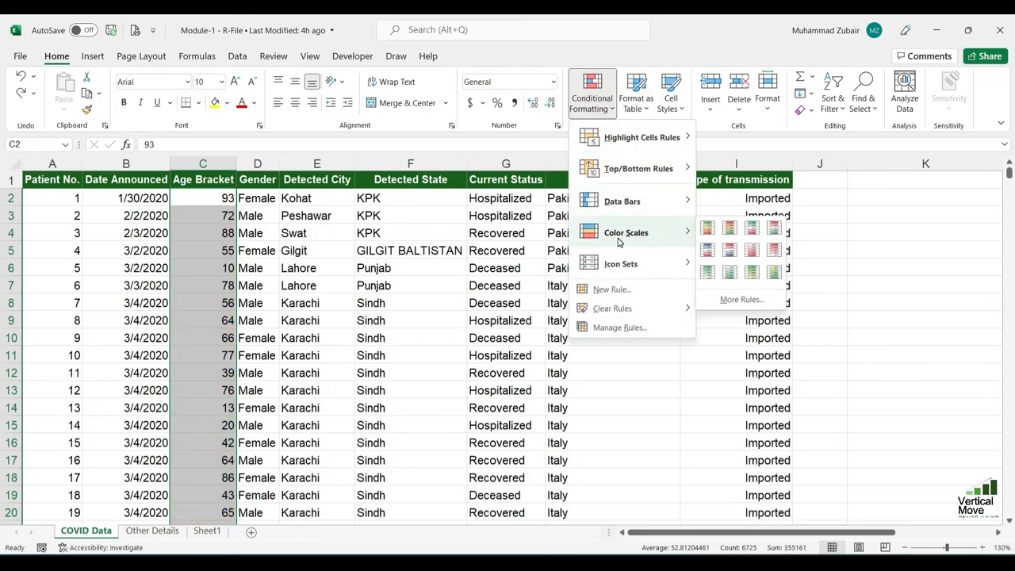
mouse_move(620, 265)
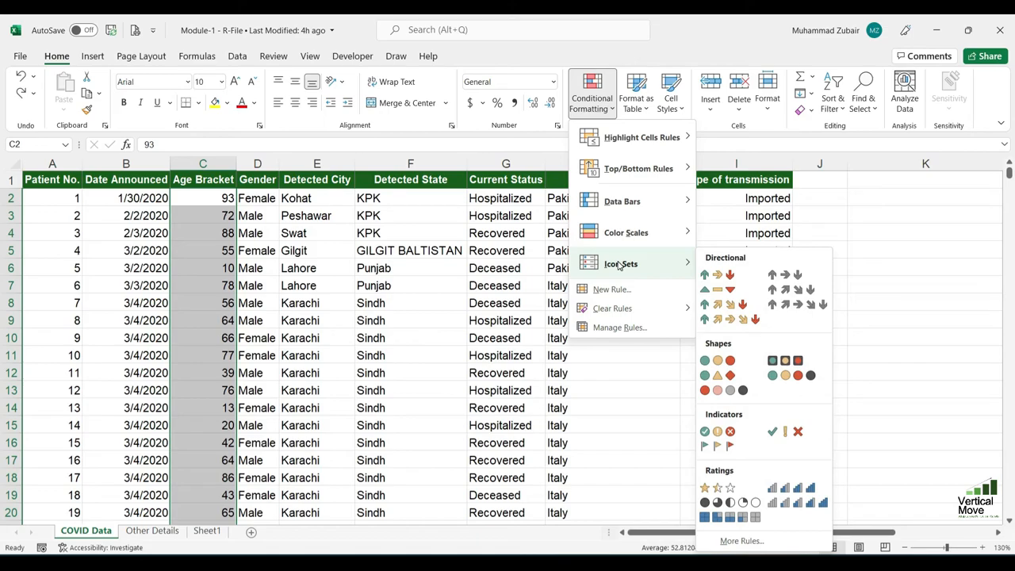
click(714, 275)
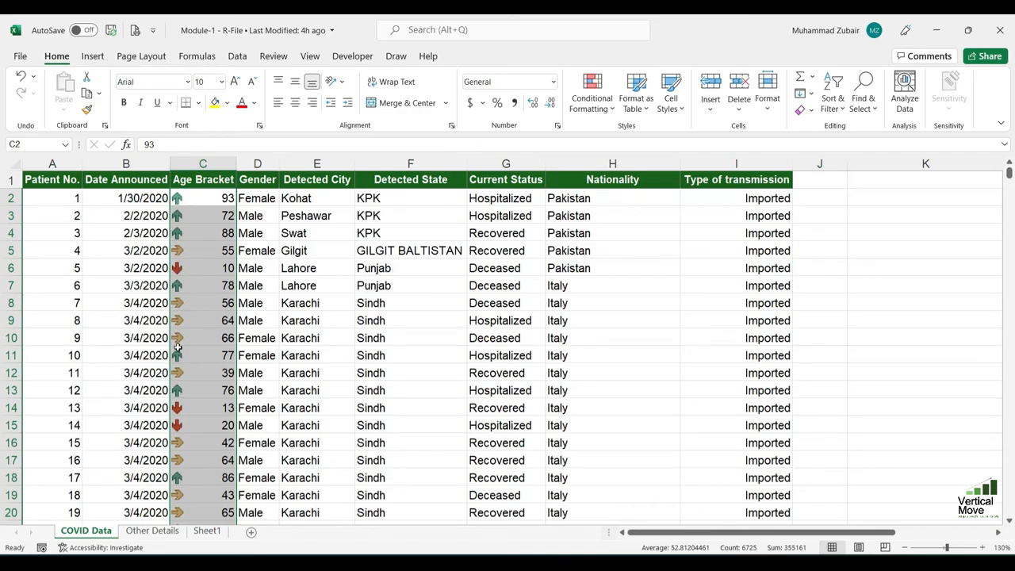
- Create a custom icon set rule for the Age Bracket values and set both threshold types to Number
click(592, 101)
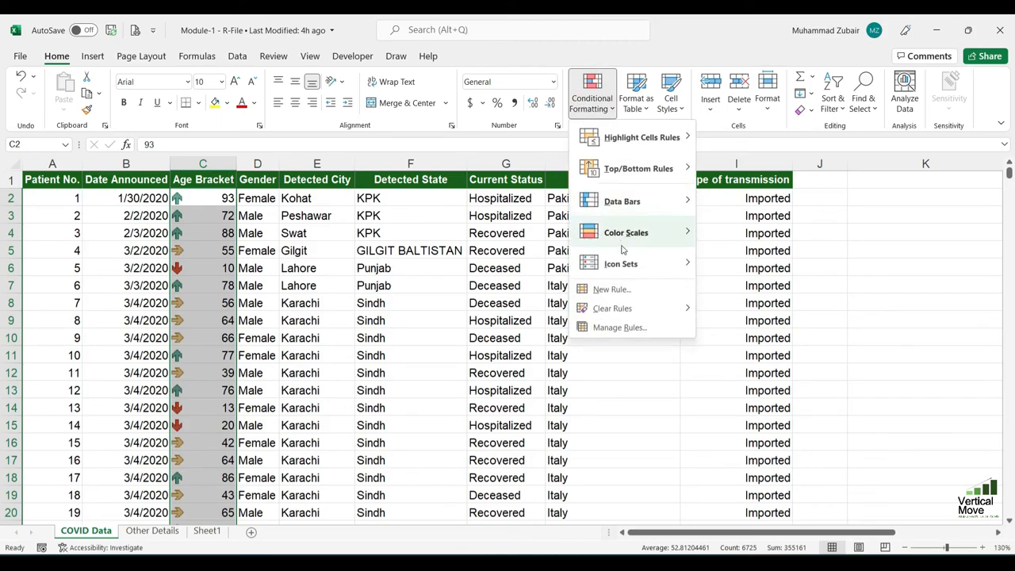
mouse_move(629, 265)
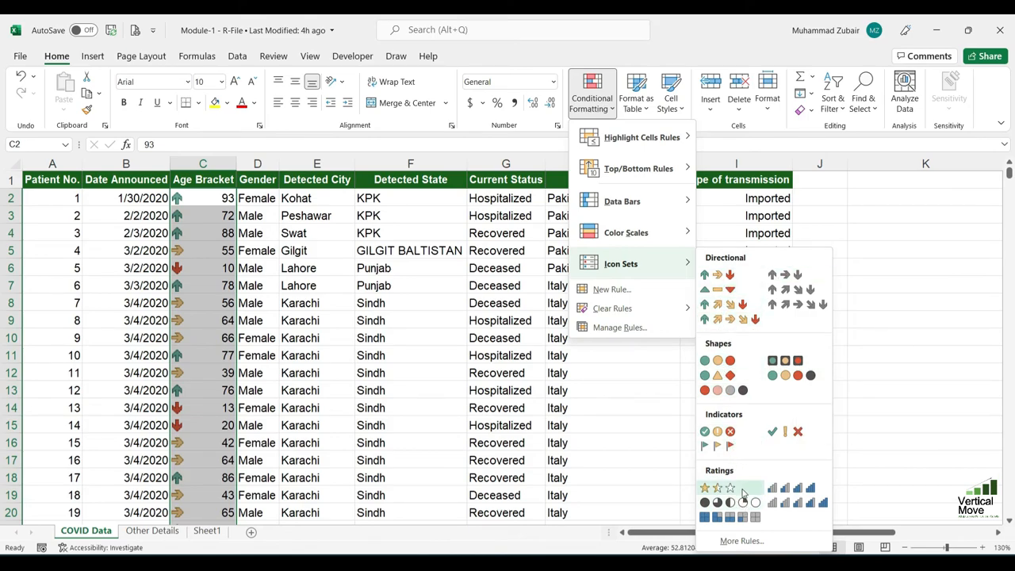
click(741, 540)
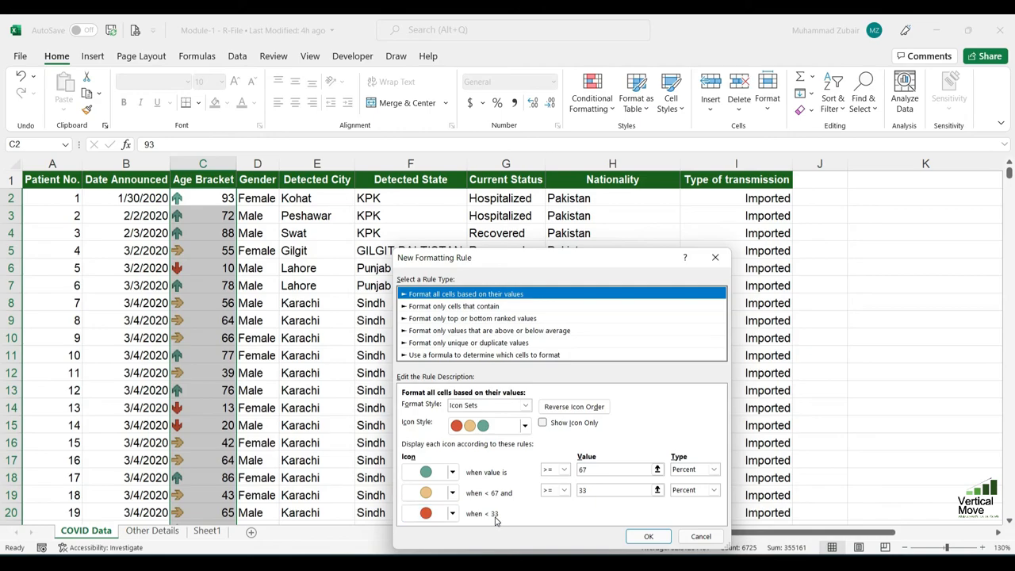
click(705, 470)
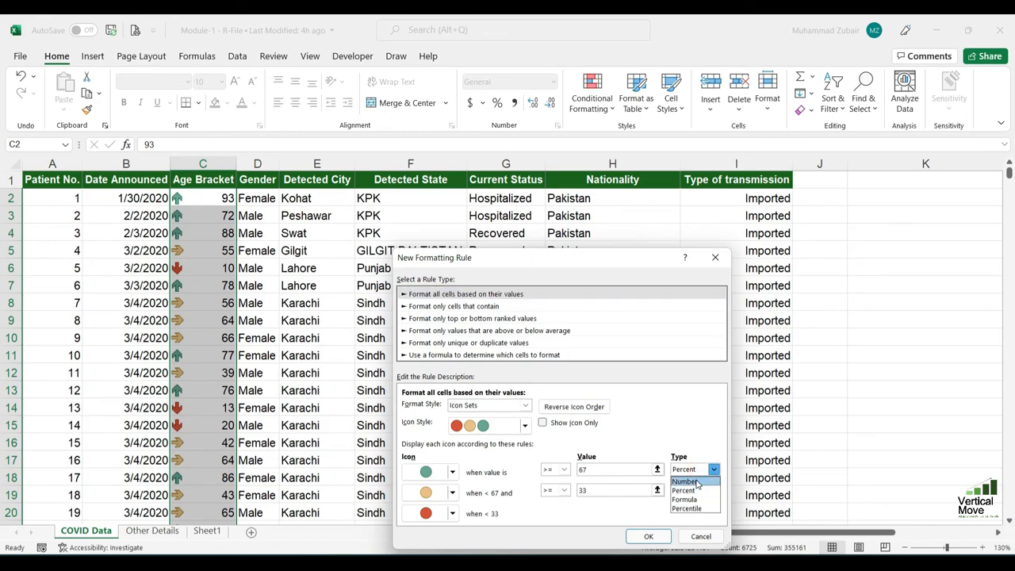
click(684, 482)
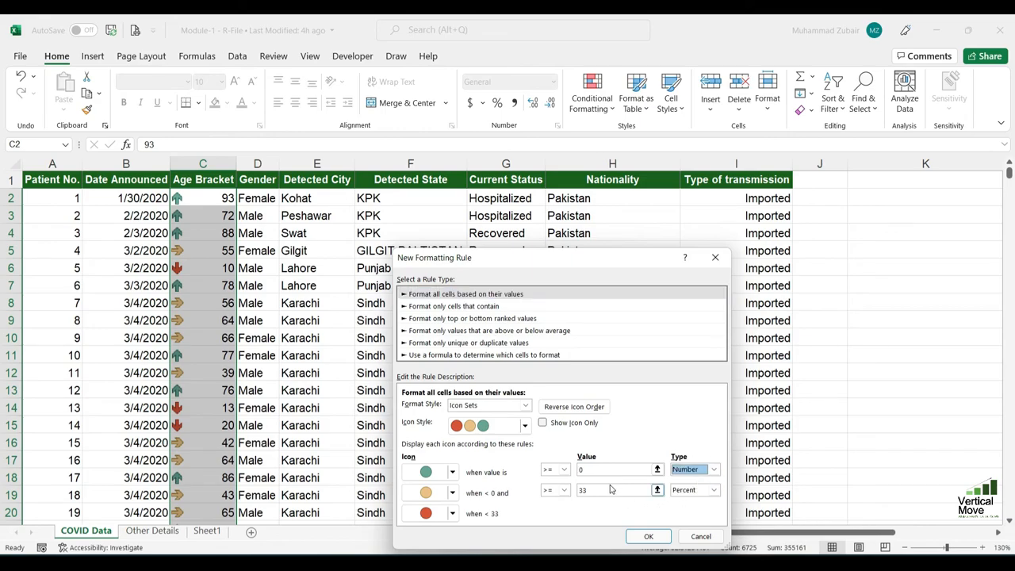
click(682, 490)
click(684, 501)
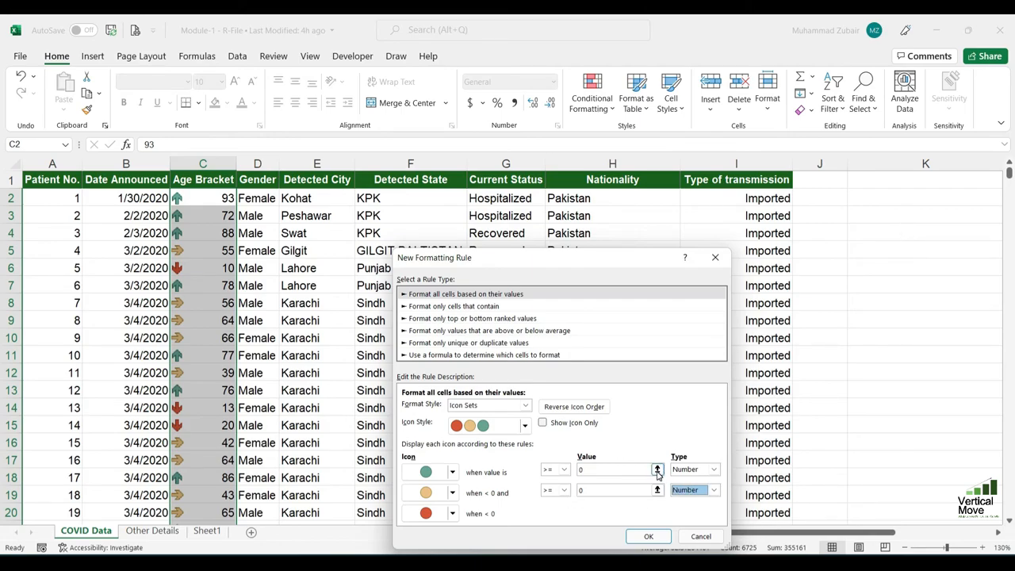
click(609, 471)
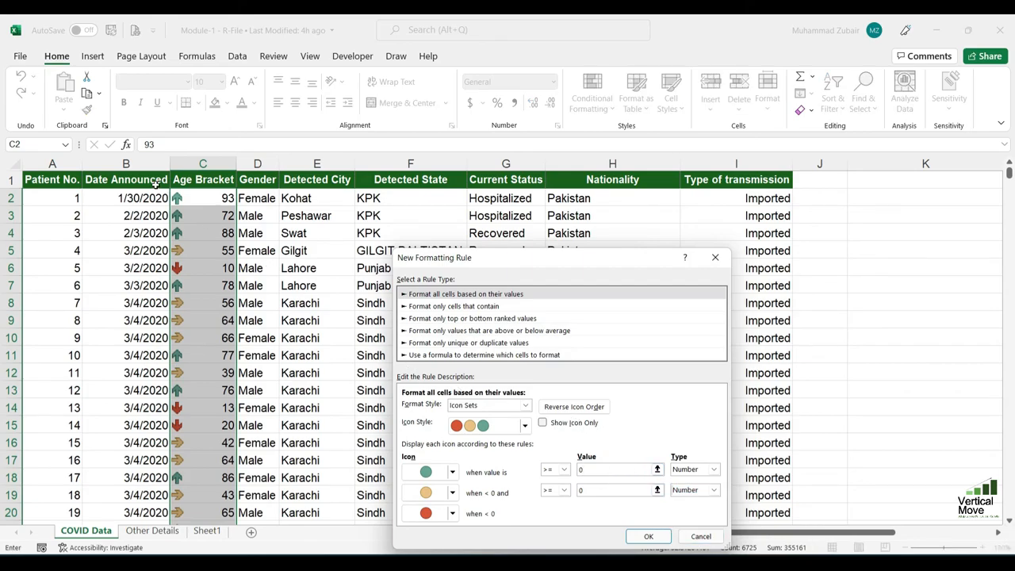
- Enable Show Icon Only, set both threshold types back to Percent, and apply the three-circle icon rule
click(543, 423)
click(713, 469)
click(684, 490)
click(713, 490)
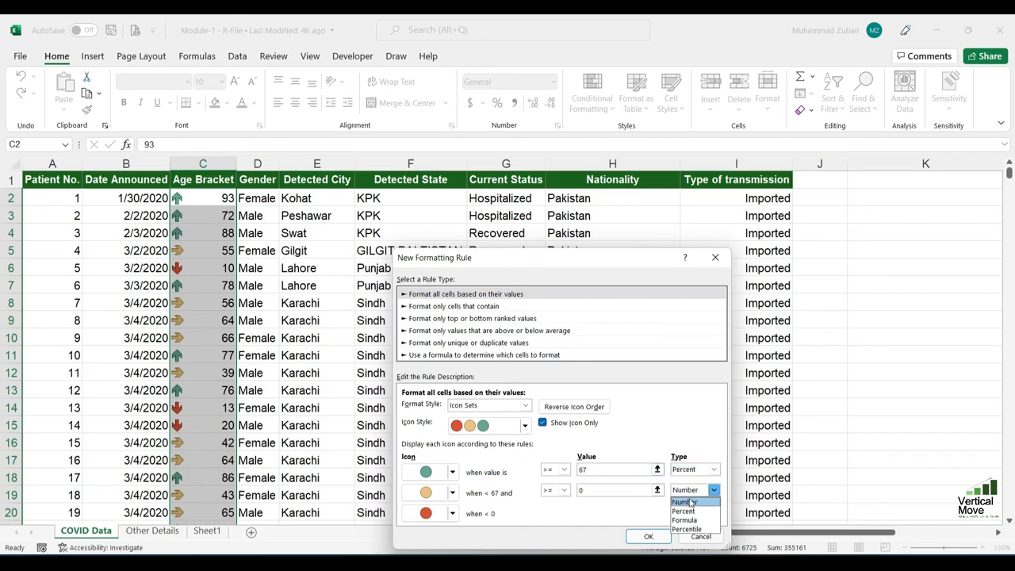
click(684, 510)
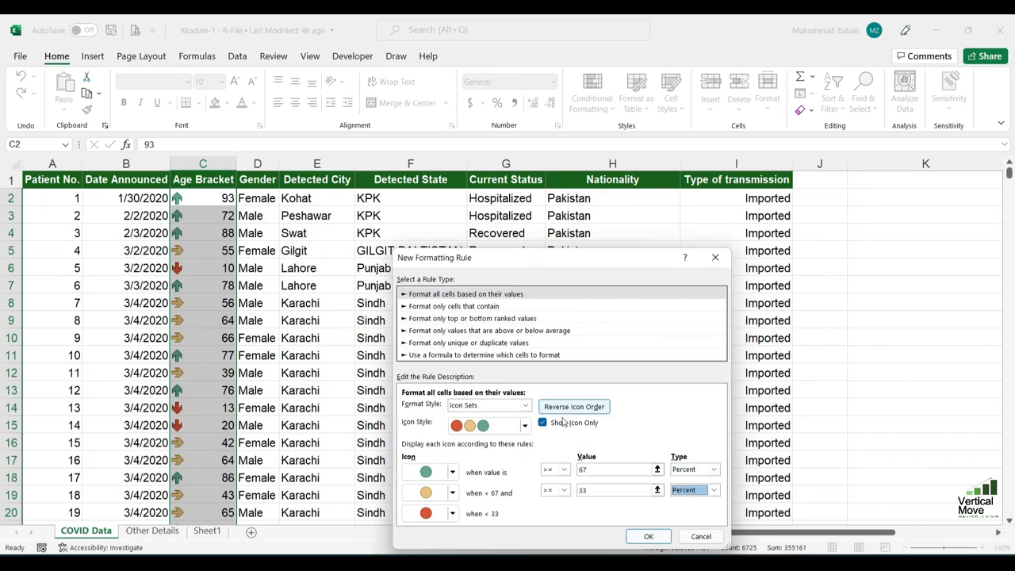
click(649, 537)
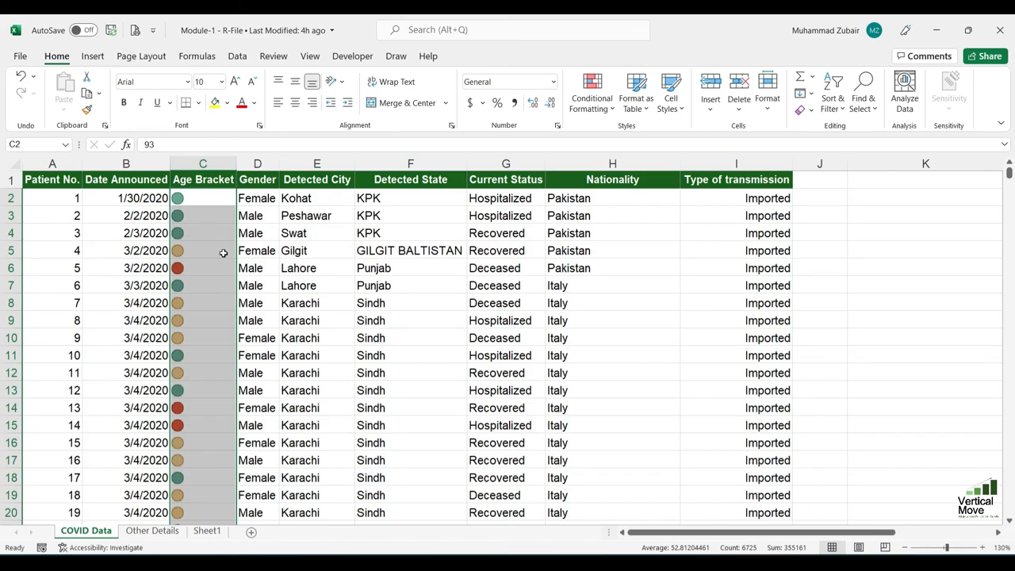
- Undo both icon set rules on the Age Bracket values
key(ctrl+z)
key(ctrl+z)
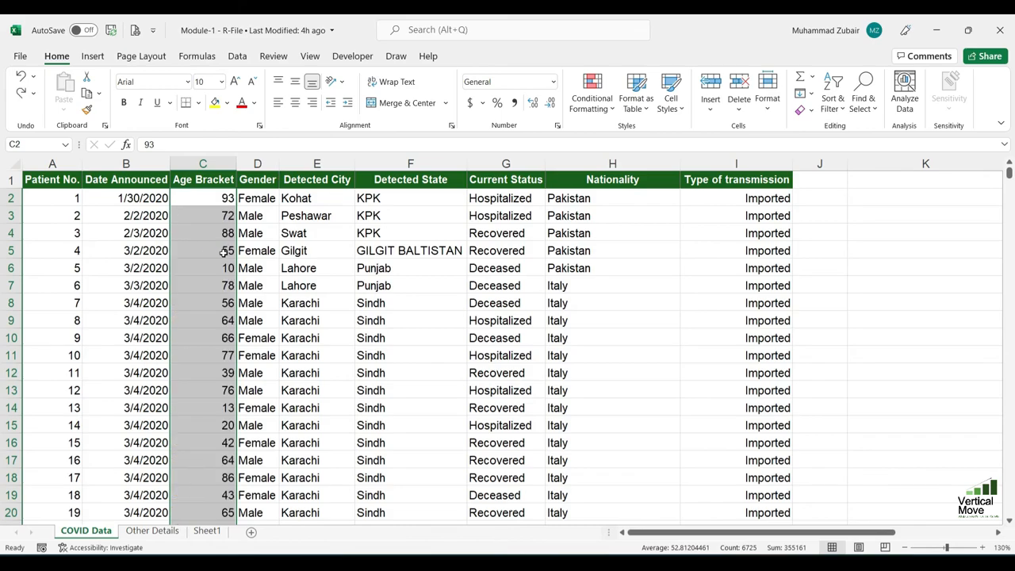
- Review the available rule types for a new formatting rule, including the formula-based type, without creating a rule
click(591, 95)
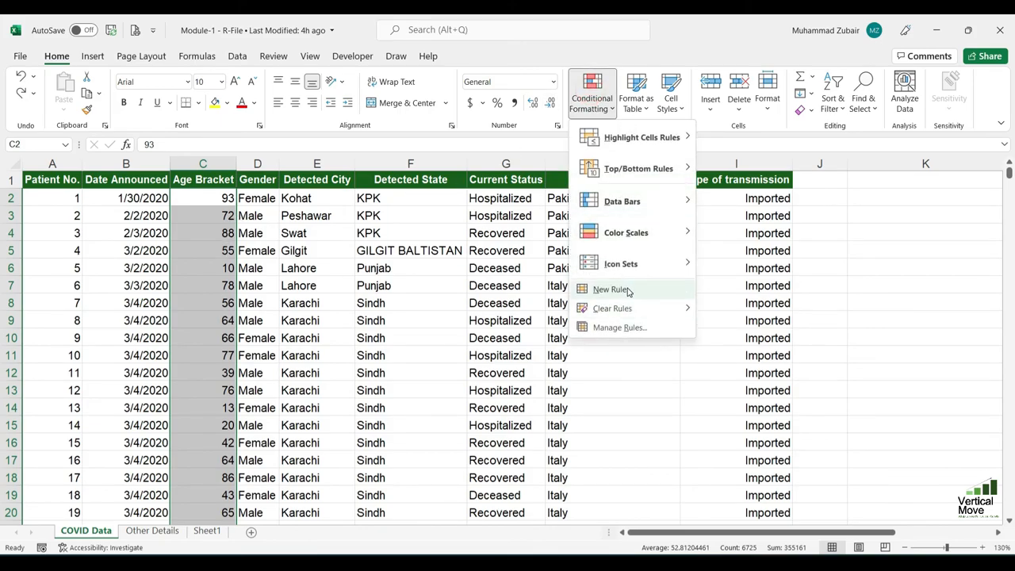
click(612, 289)
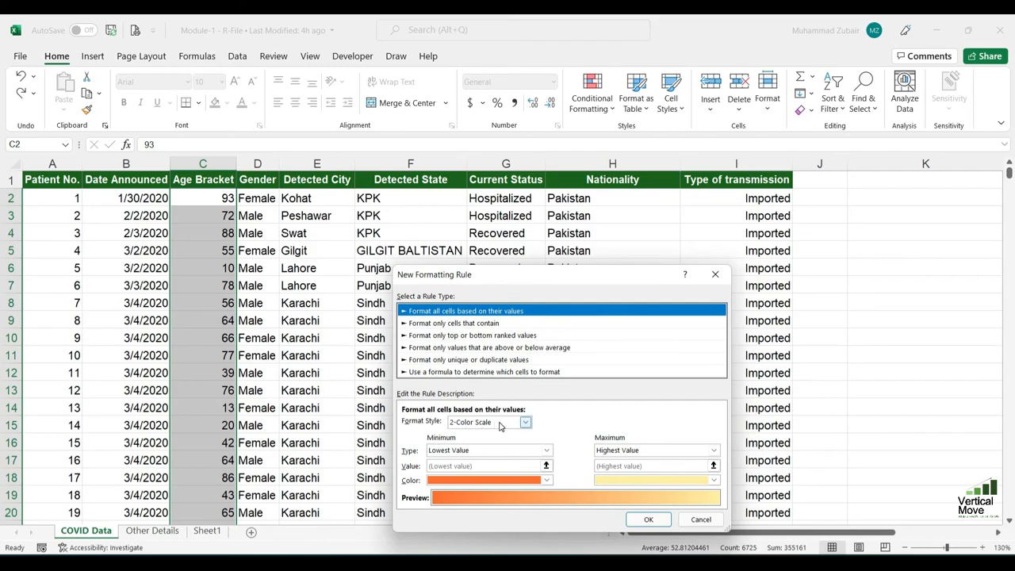
click(480, 322)
click(479, 336)
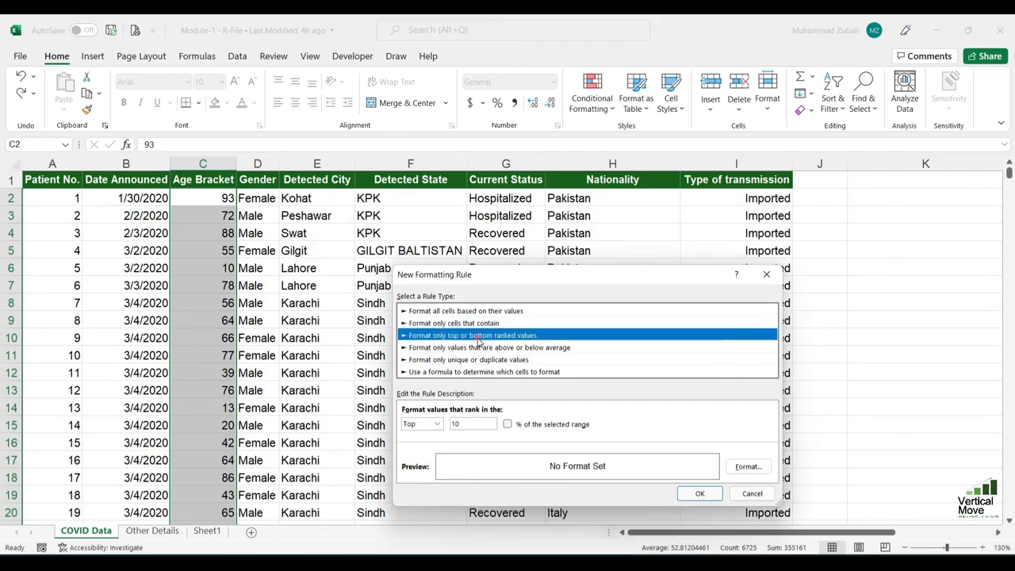
click(479, 347)
click(480, 359)
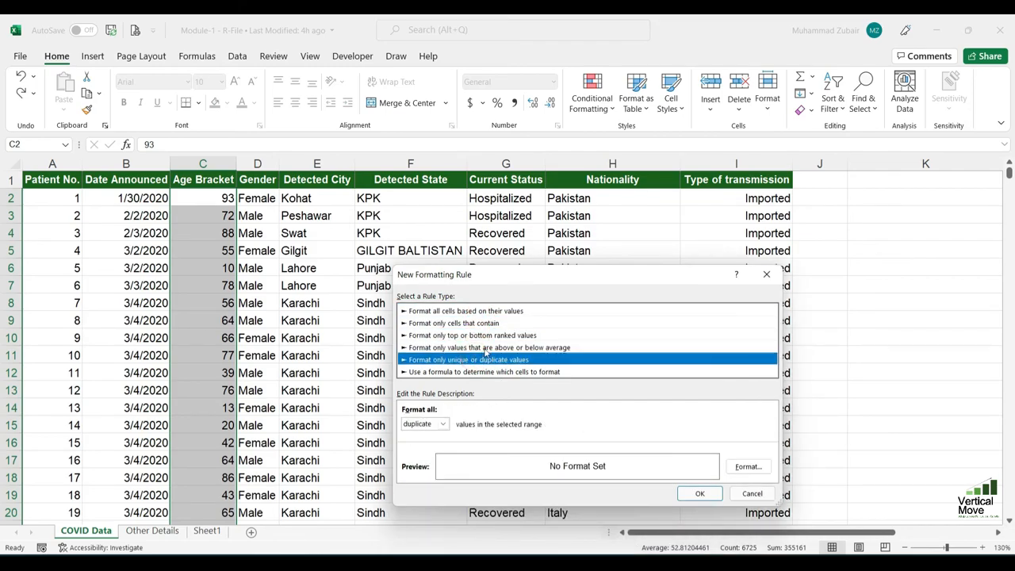
click(486, 347)
click(489, 336)
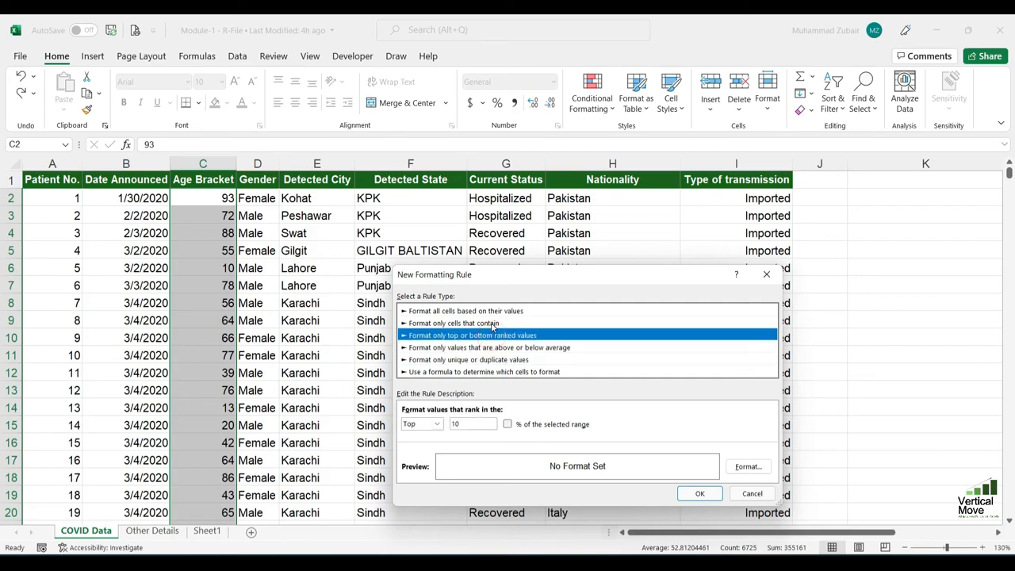
click(492, 323)
click(490, 311)
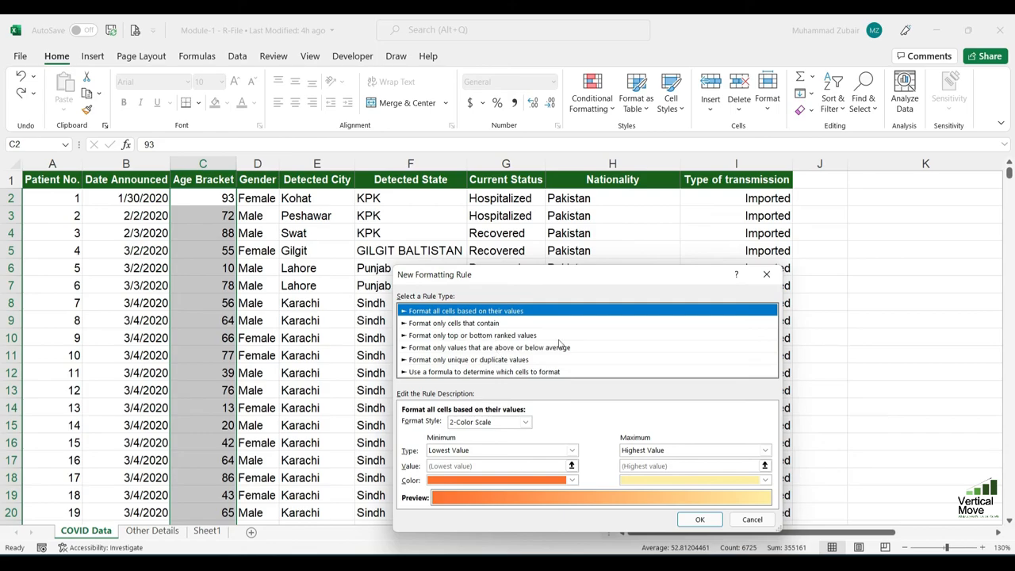
click(509, 371)
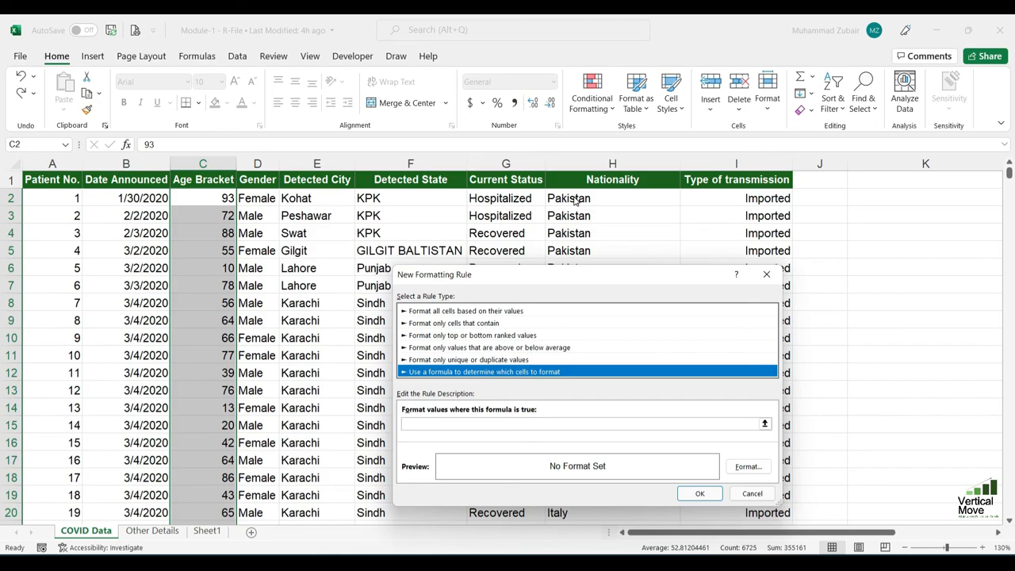
click(751, 492)
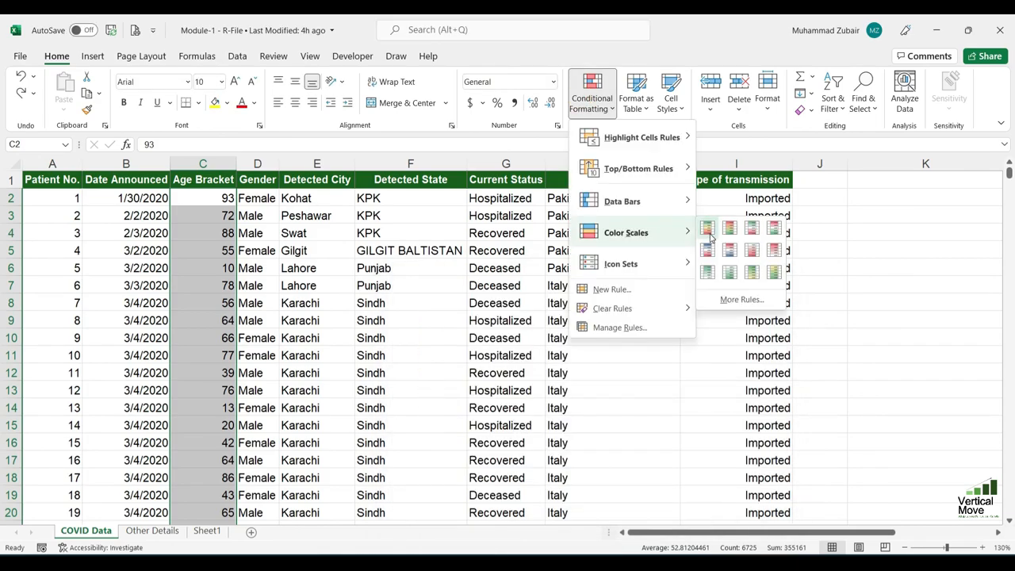
- Apply the red-yellow-green color scale to the Age Bracket values and clear the conditional formatting rules from the entire sheet
click(722, 230)
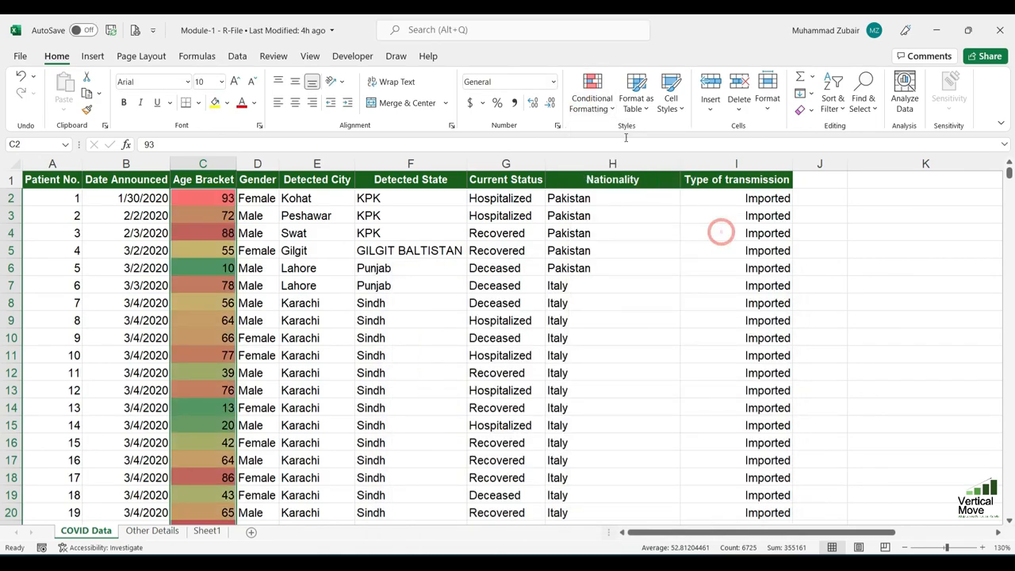
click(593, 95)
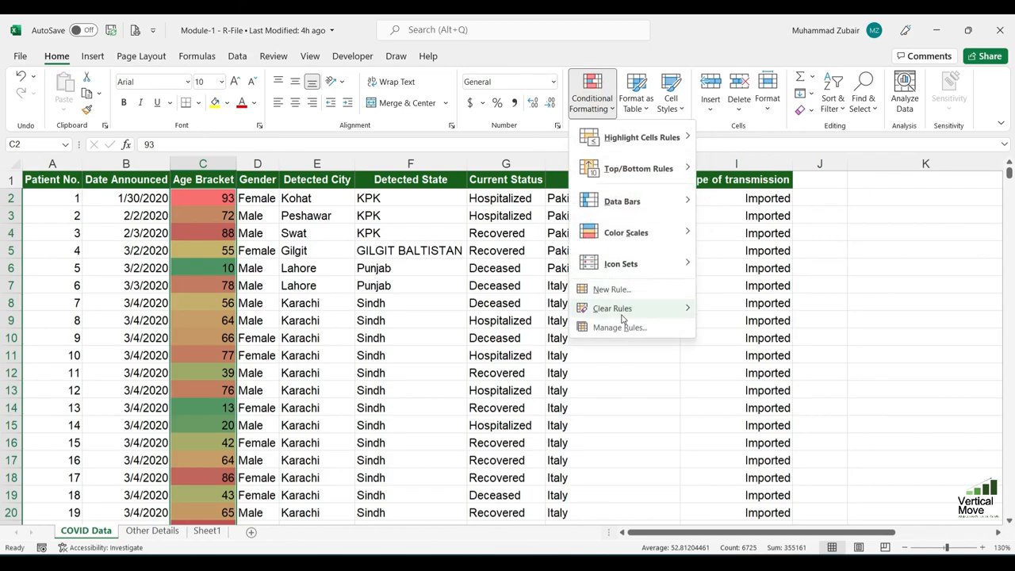
mouse_move(624, 318)
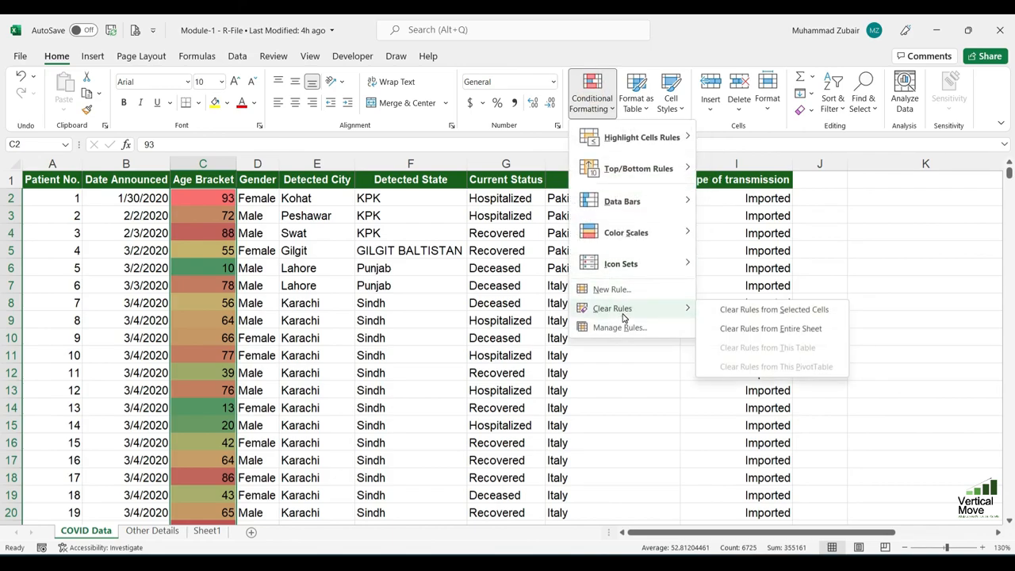
click(749, 336)
click(376, 231)
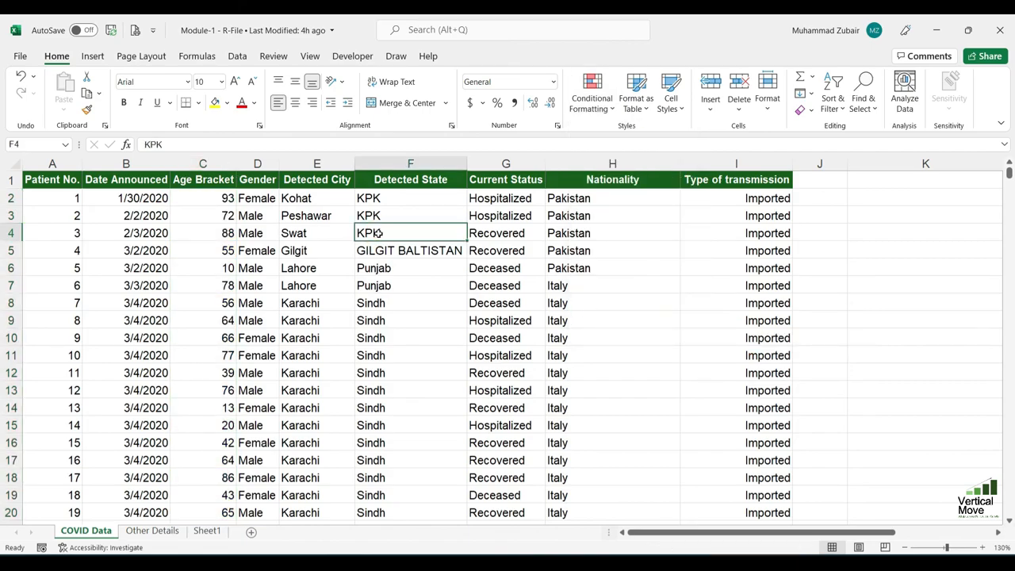